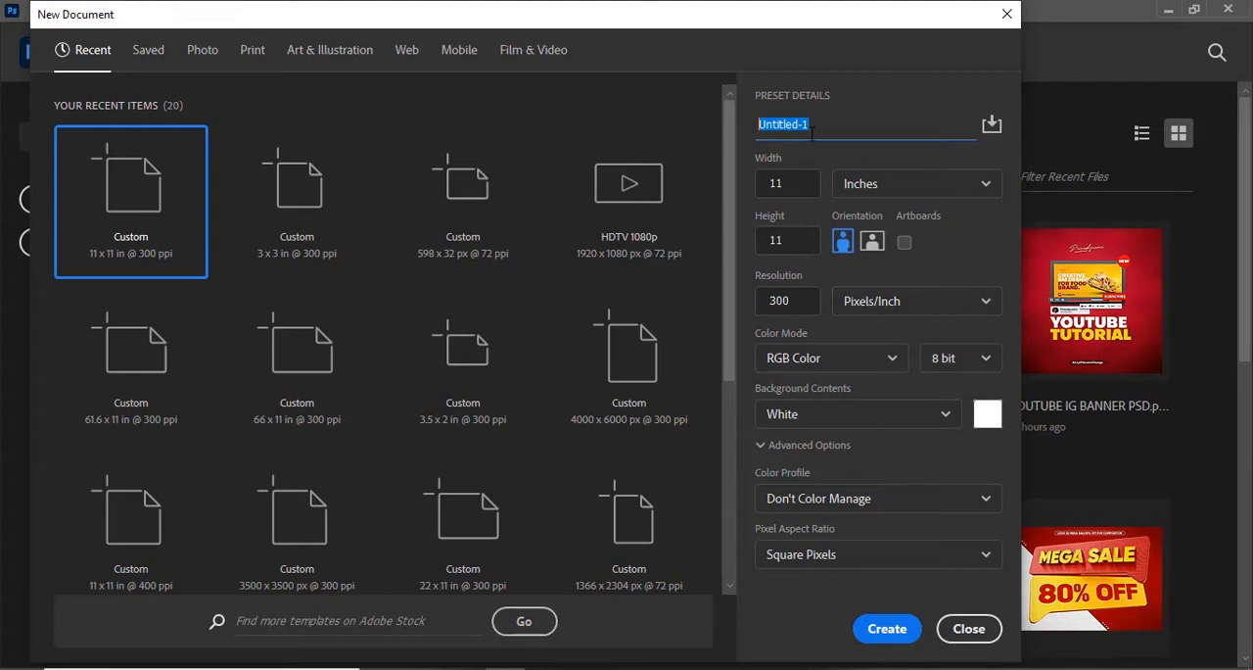
# Step: Create an 11 × 11 inch RGB document at 300 pixels/inch with a white background, named PIZZA
pyautogui.write('PIZZA')
pyautogui.click(885, 630)
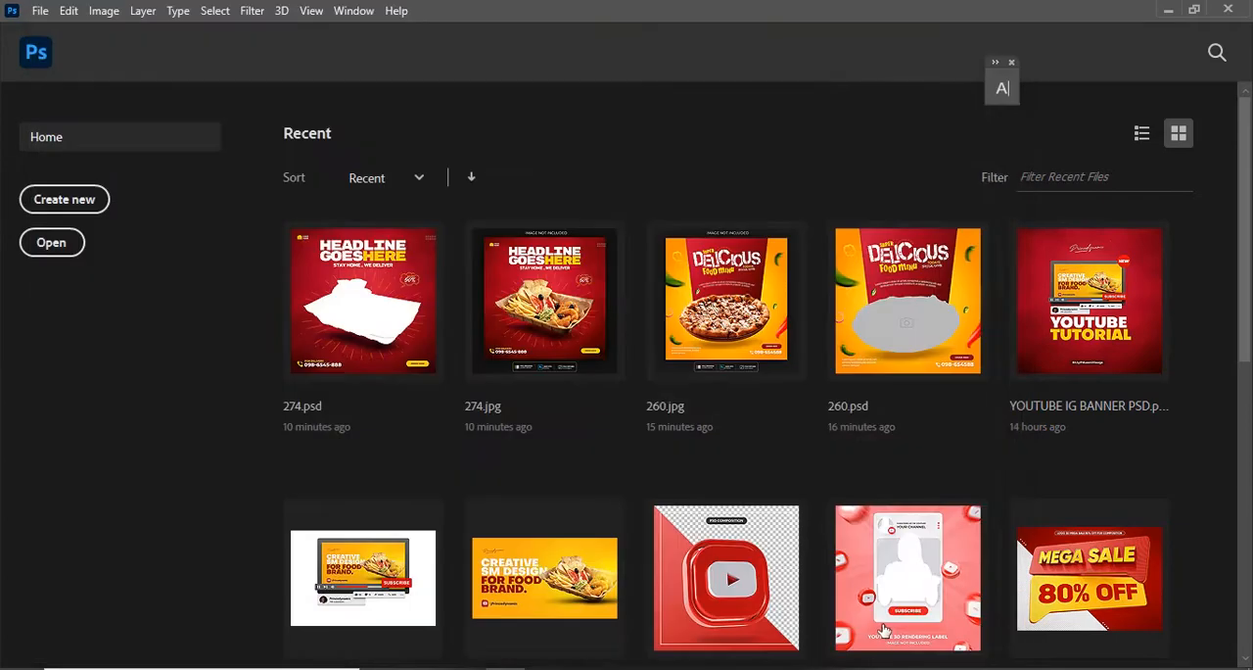
pyautogui.moveTo(1057, 669)
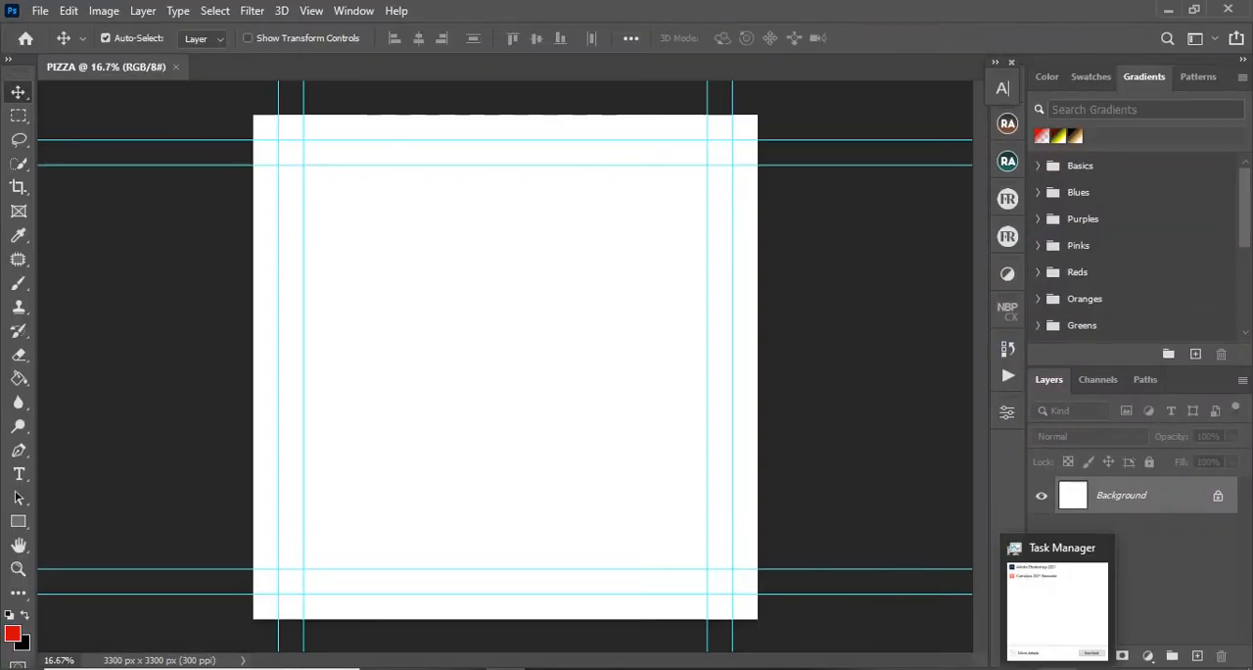
pyautogui.click(940, 668)
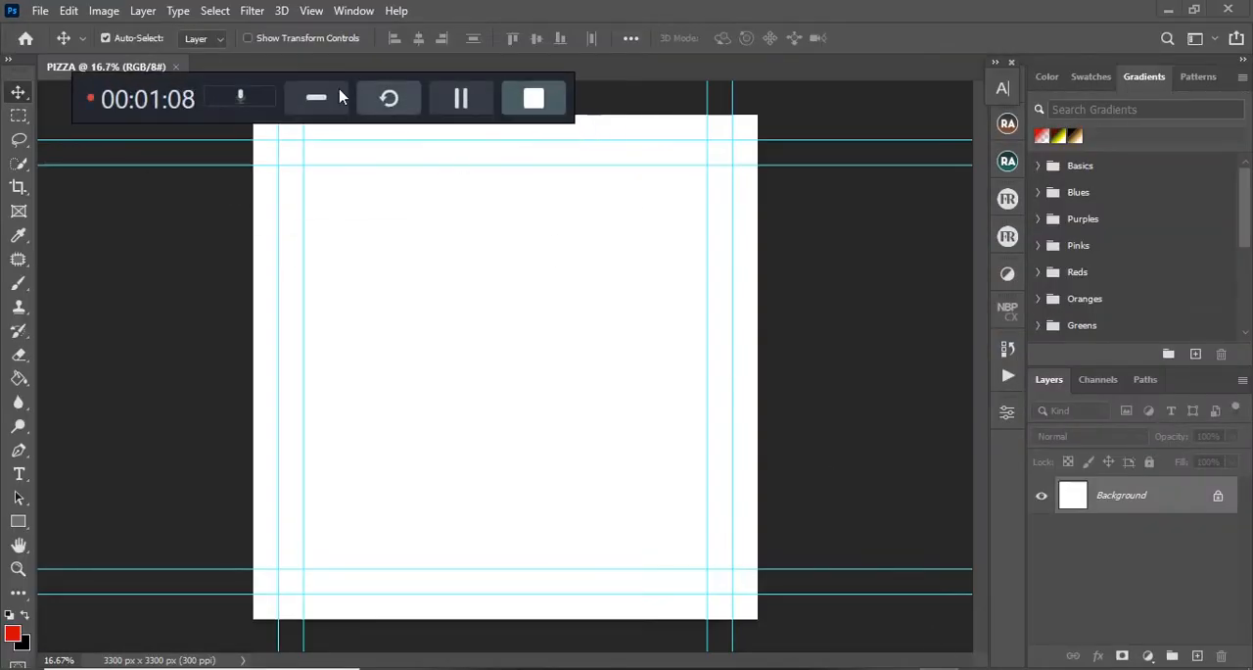
pyautogui.click(461, 98)
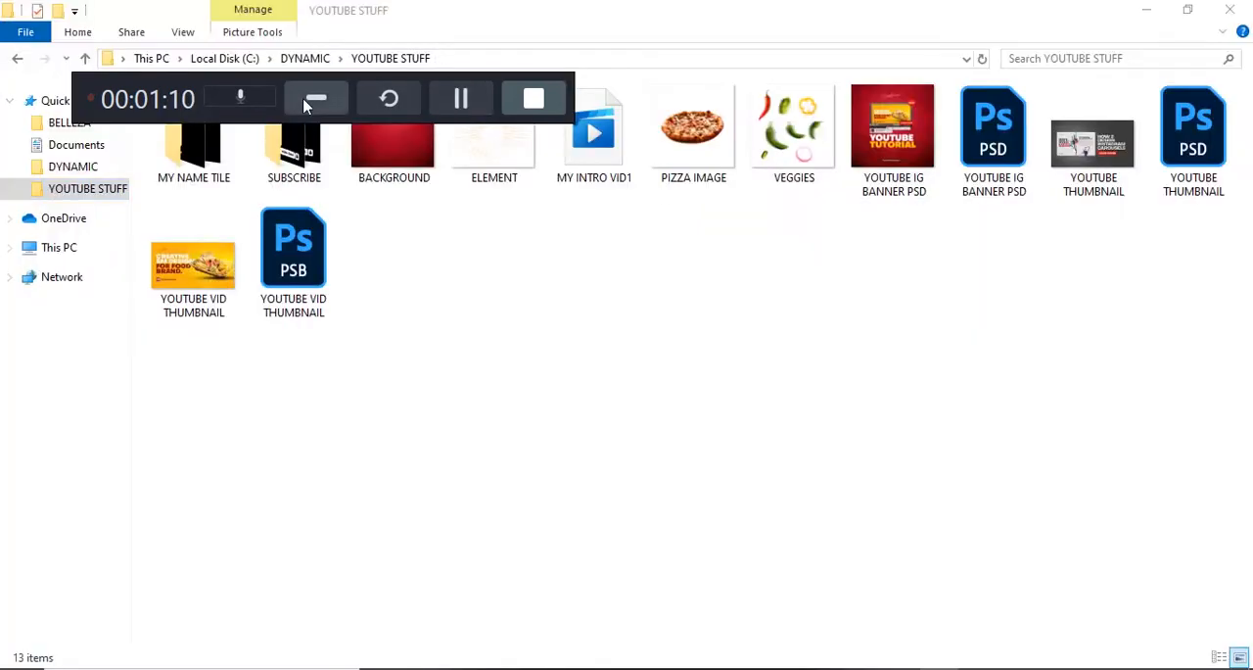
pyautogui.click(316, 98)
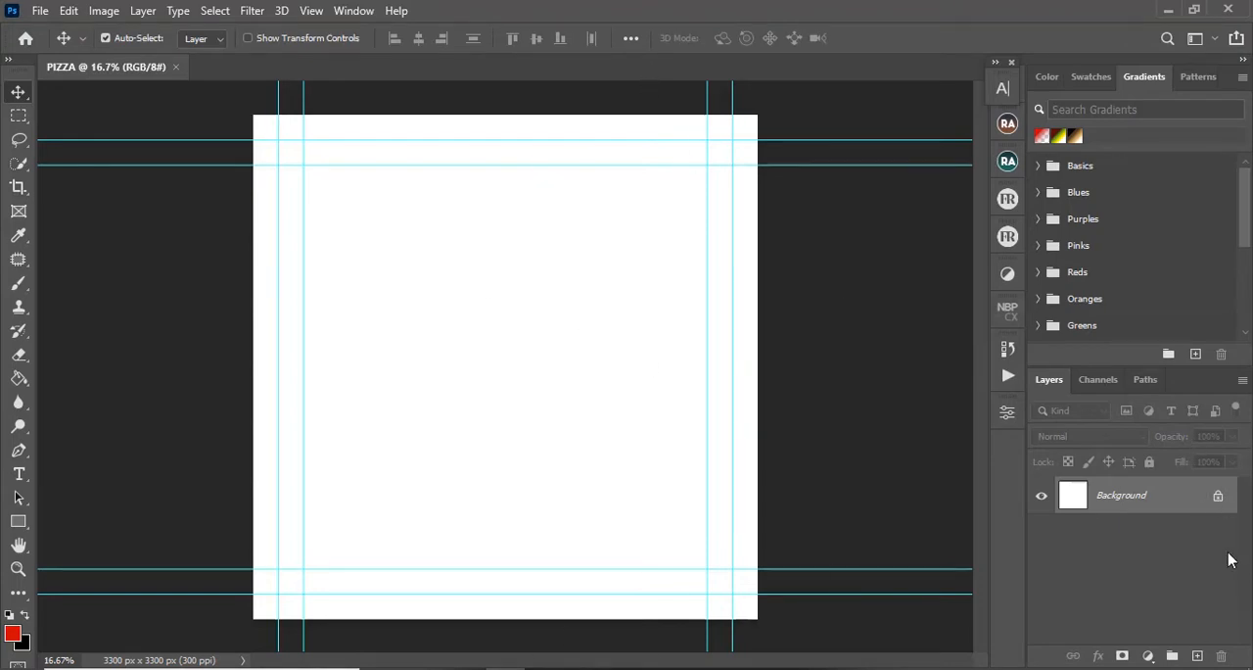
# Step: Unlock the PIZZA document's Background layer and create a second 11 × 11 inch, 300 pixels/inch document named FOOD2
pyautogui.click(1218, 496)
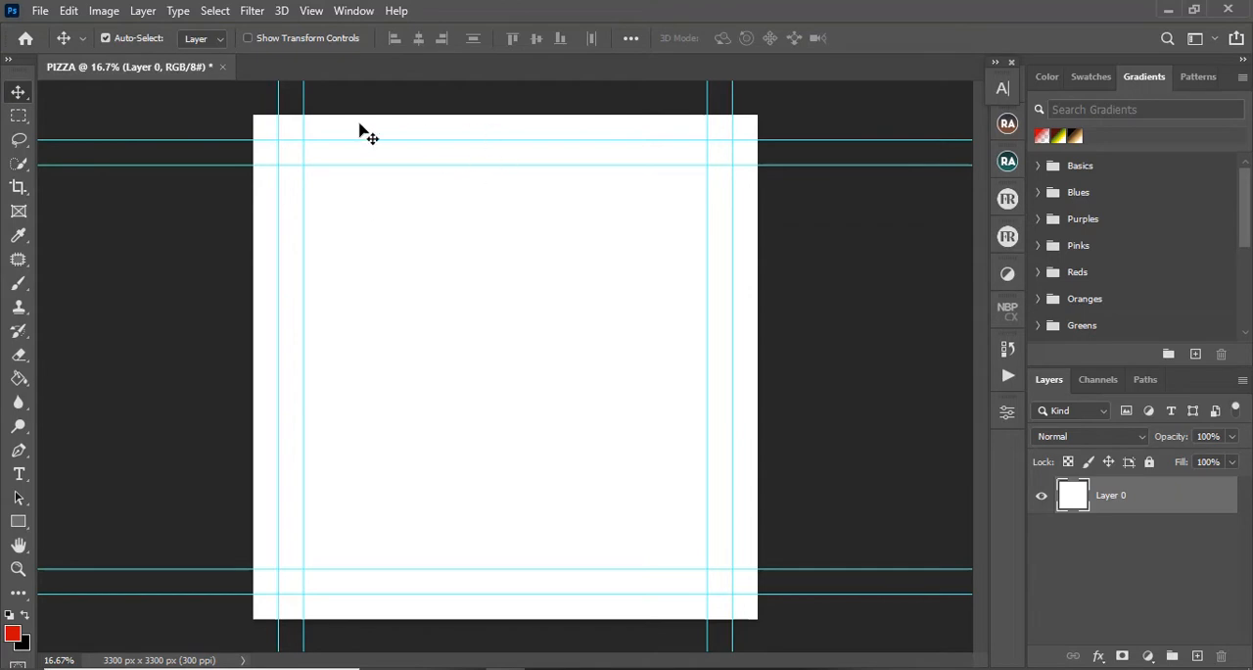
pyautogui.click(40, 11)
pyautogui.click(77, 32)
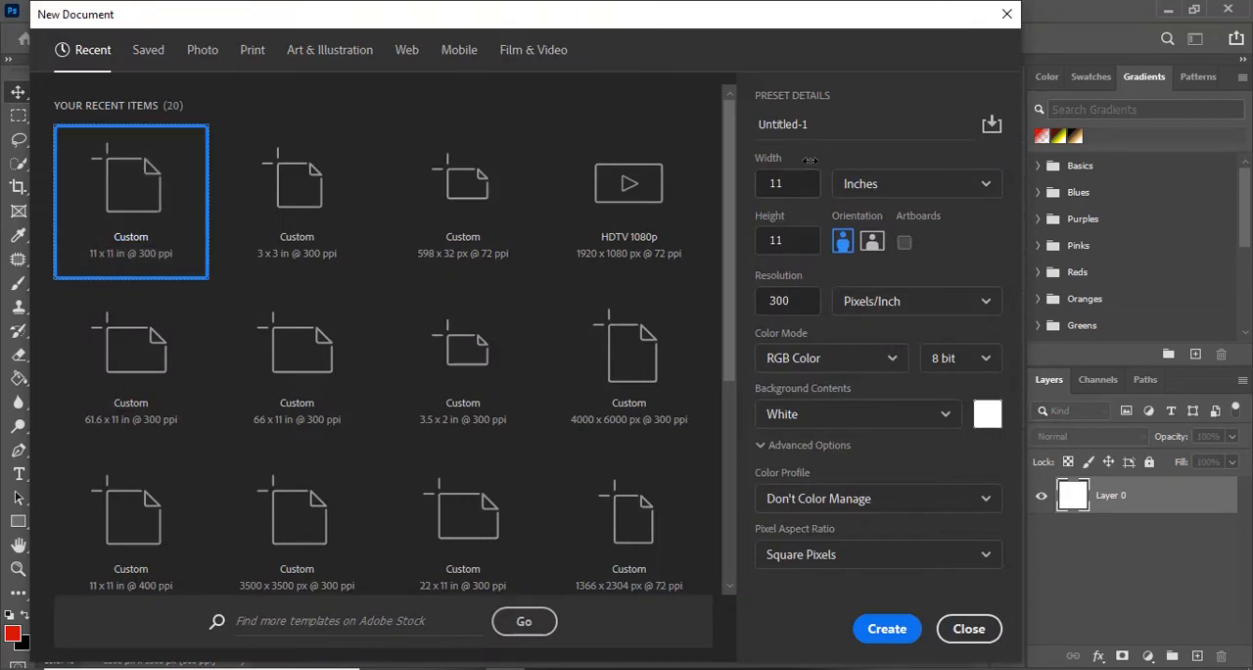
pyautogui.moveTo(814, 125); pyautogui.dragTo(718, 127)
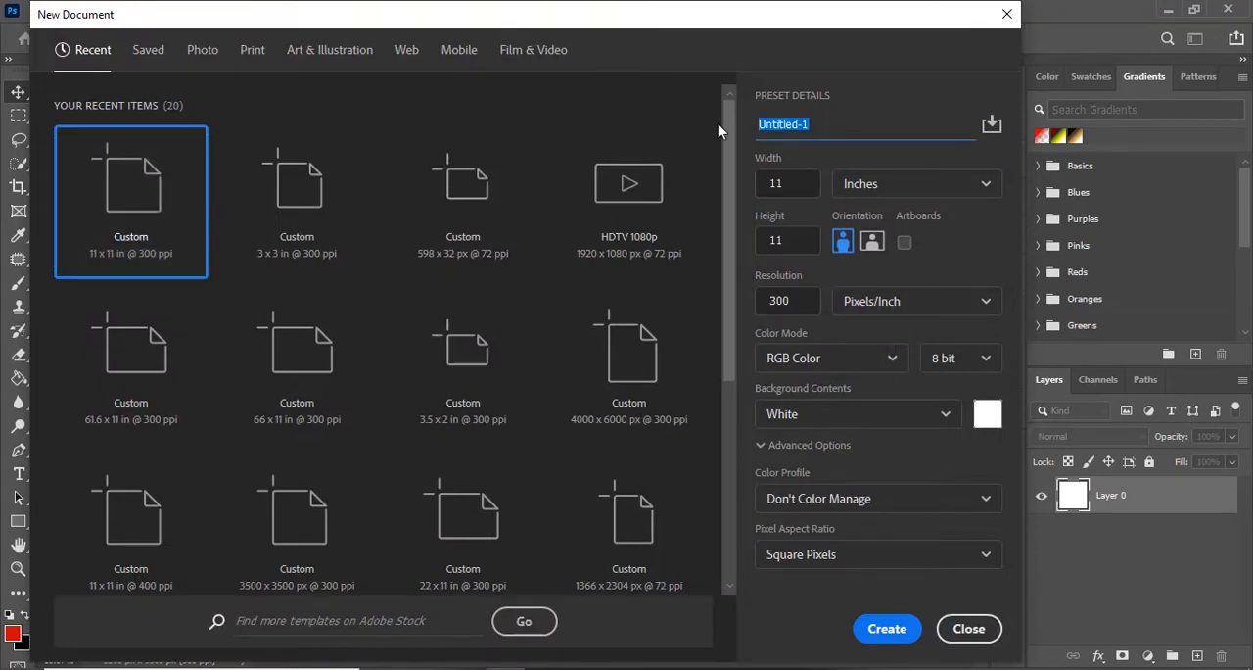
pyautogui.write('FOOD2')
pyautogui.press('Return')
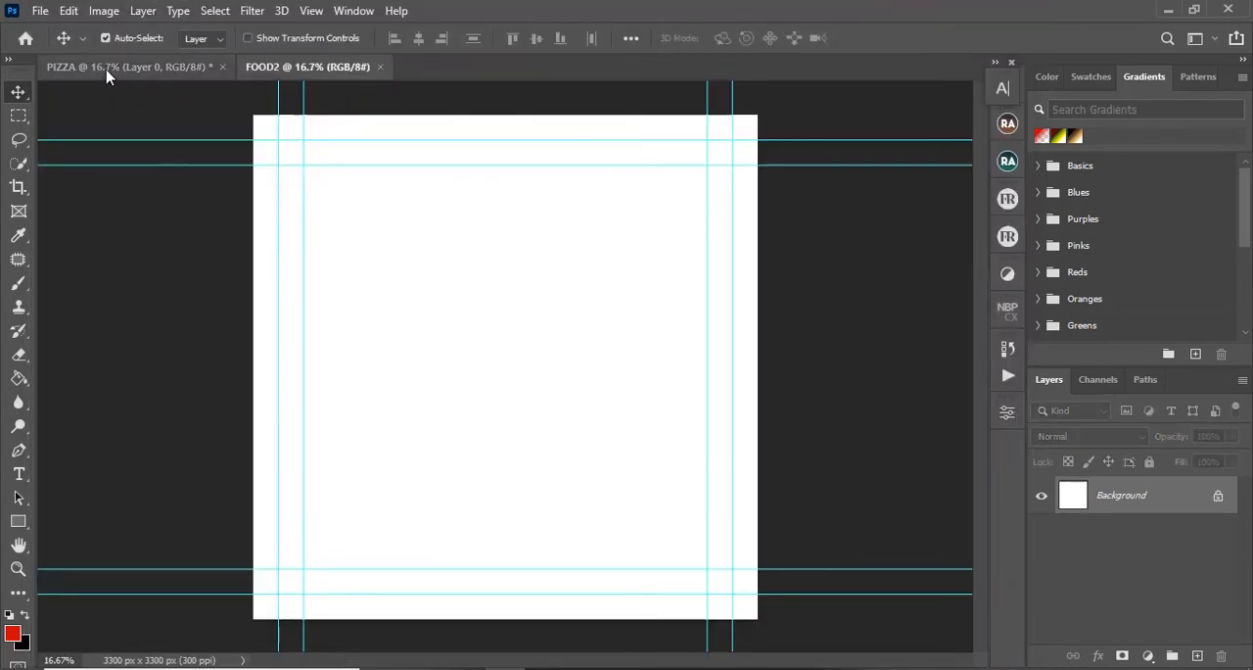
# Step: Unlock the Background layer of the FOOD2 document so it becomes an editable layer
pyautogui.click(142, 68)
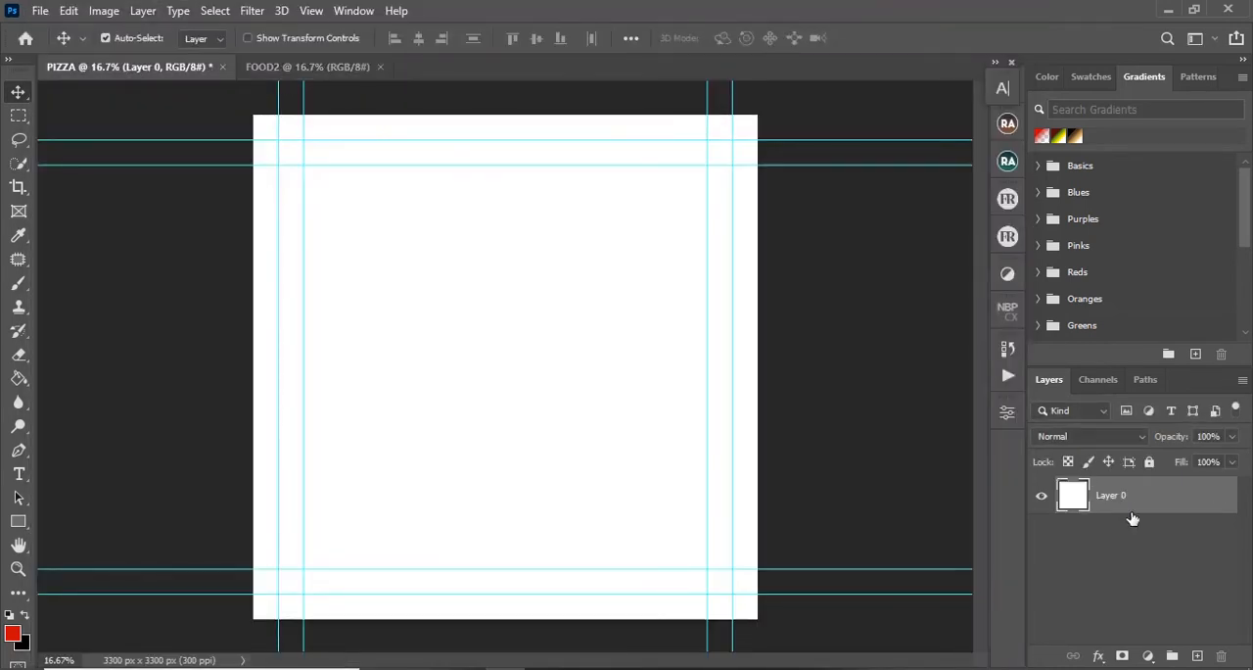
pyautogui.click(300, 69)
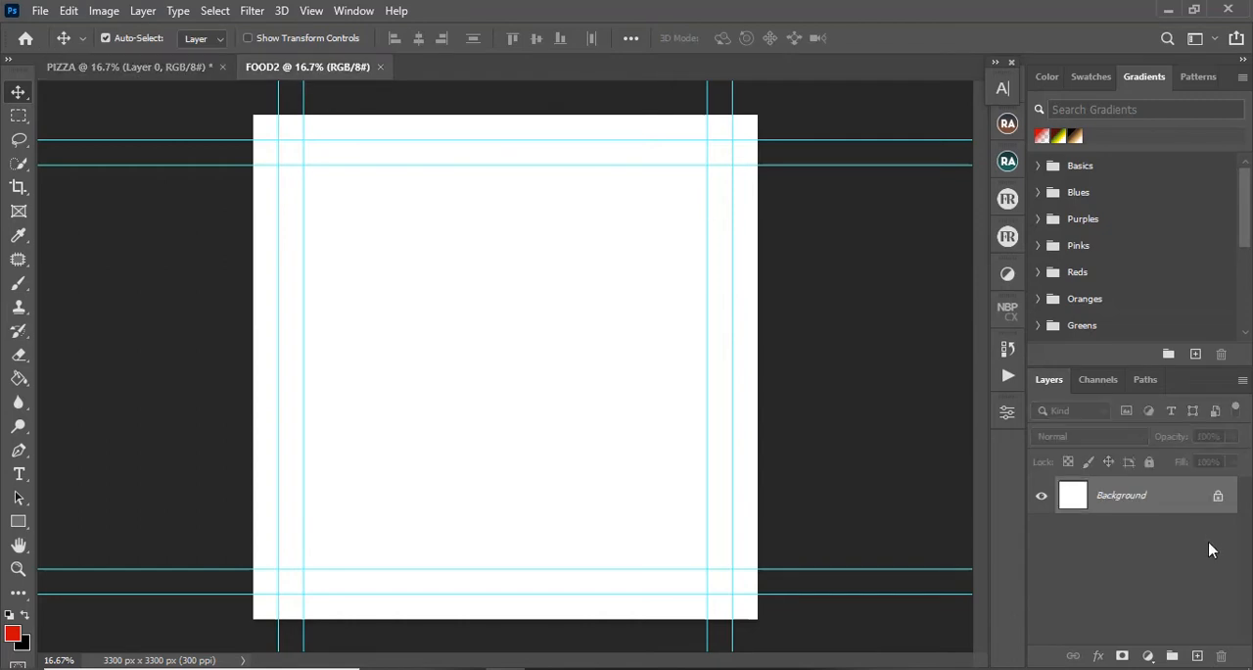
pyautogui.click(1218, 495)
# Step: Return to the PIZZA document and switch to the YOUTUBE STUFF folder in File Explorer
pyautogui.click(94, 68)
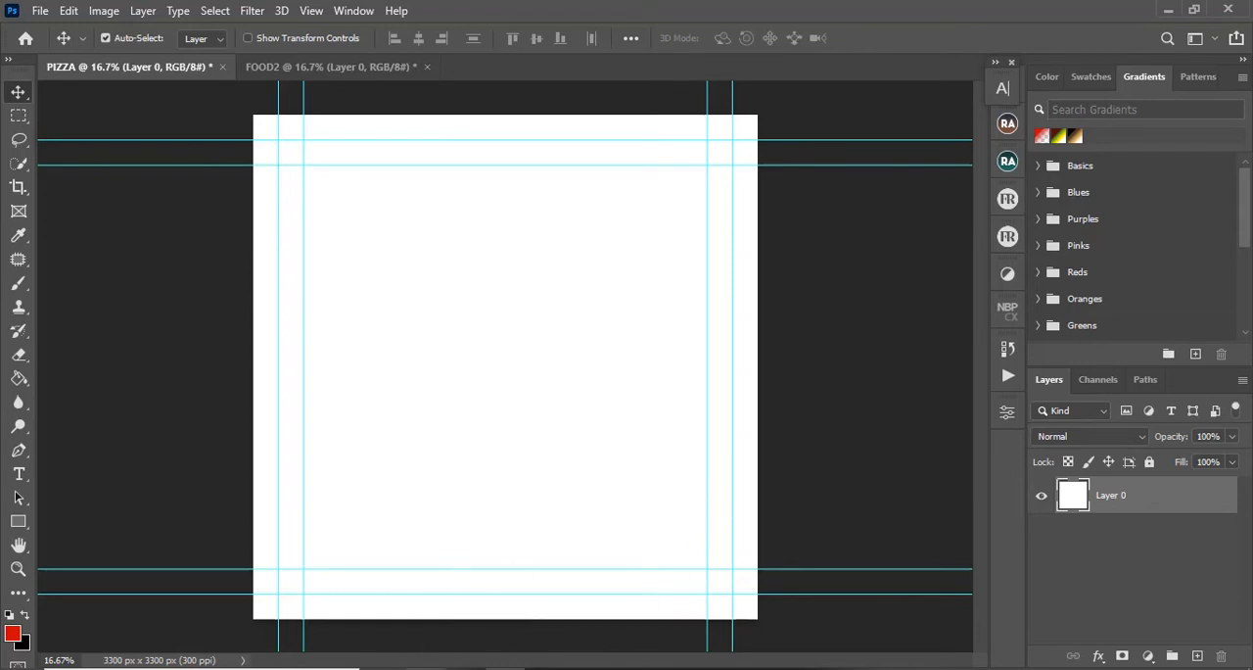
pyautogui.click(428, 668)
pyautogui.moveTo(411, 160); pyautogui.dragTo(596, 431)
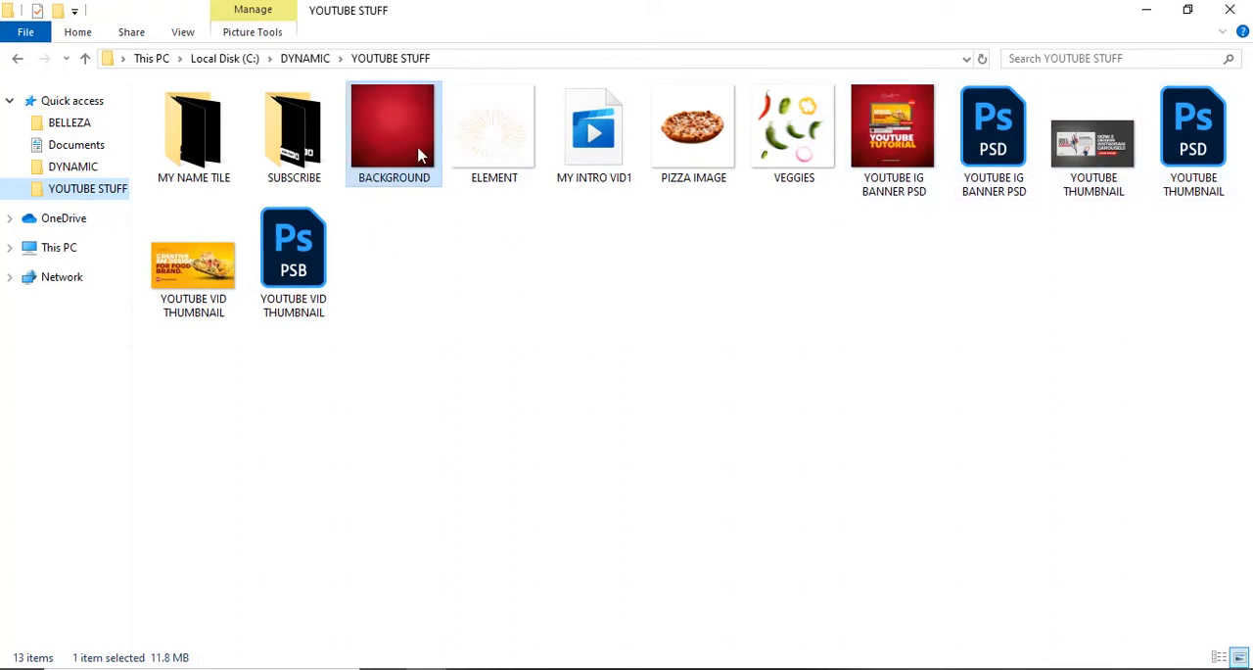
pyautogui.keyDown('ctrl'); pyautogui.click(494, 160); pyautogui.keyUp('ctrl')
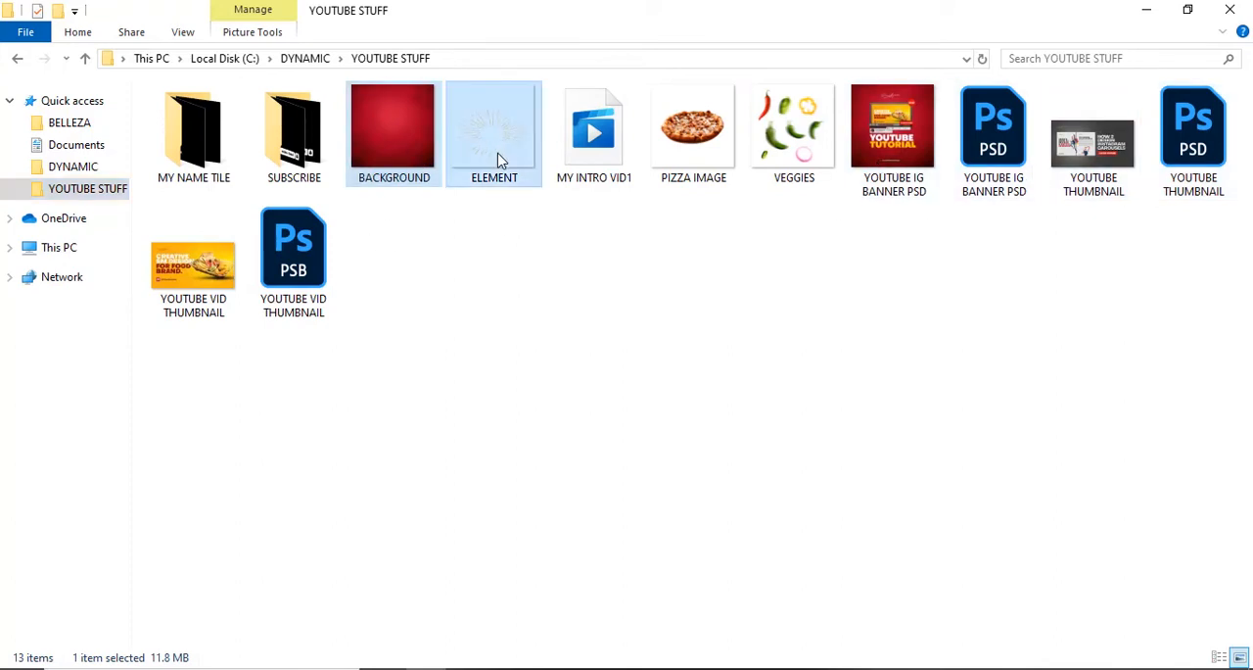
pyautogui.keyDown('ctrl'); pyautogui.click(693, 161); pyautogui.keyUp('ctrl')
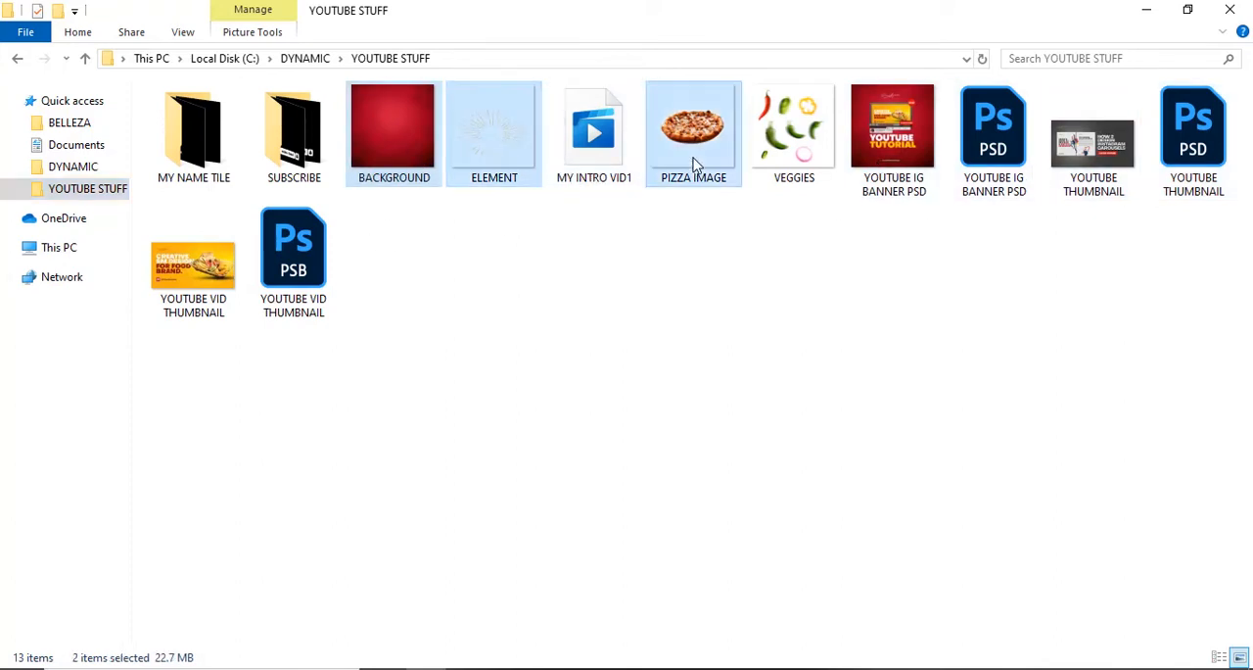
pyautogui.keyDown('ctrl'); pyautogui.click(792, 143); pyautogui.keyUp('ctrl')
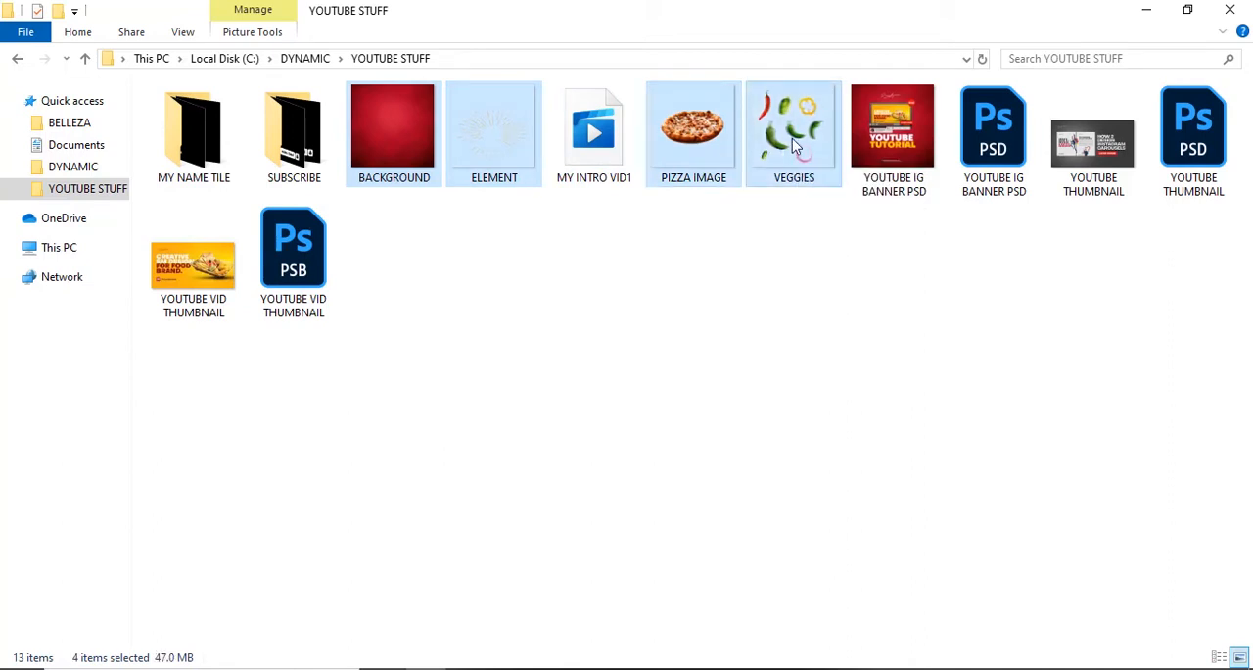
pyautogui.click(736, 288)
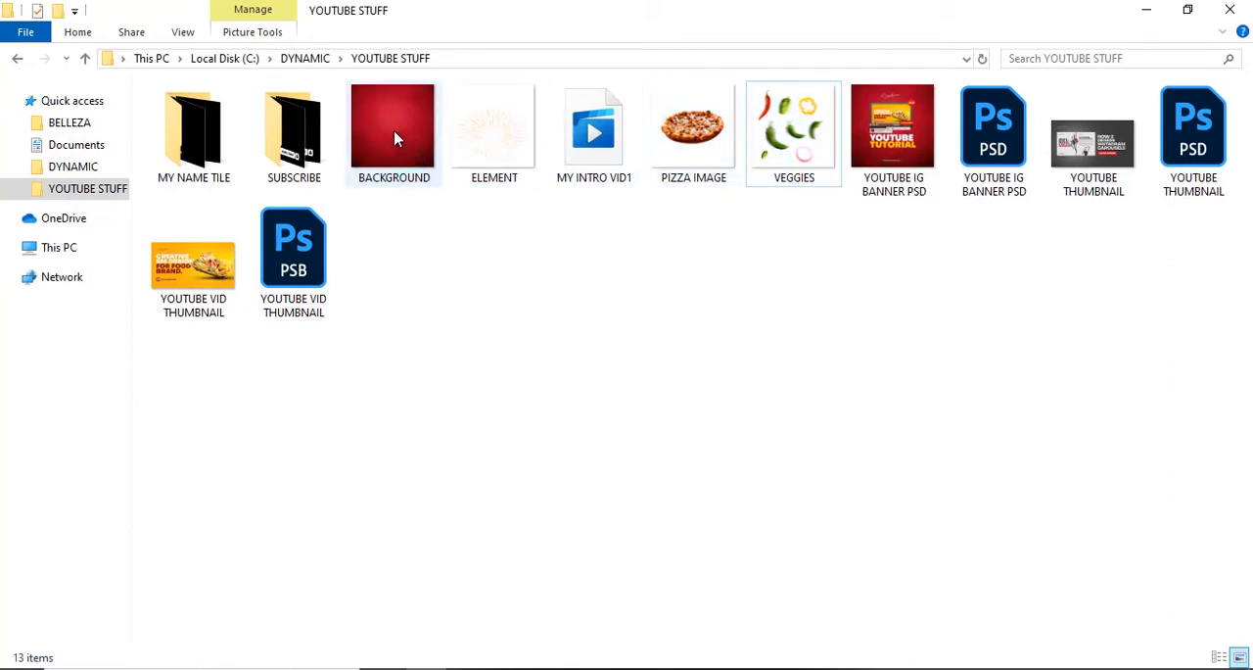
# Step: Place the BACKGROUND image from the folder into the PIZZA document and scale it to about 313% to cover the whole canvas
pyautogui.moveTo(394, 135); pyautogui.dragTo(455, 380)
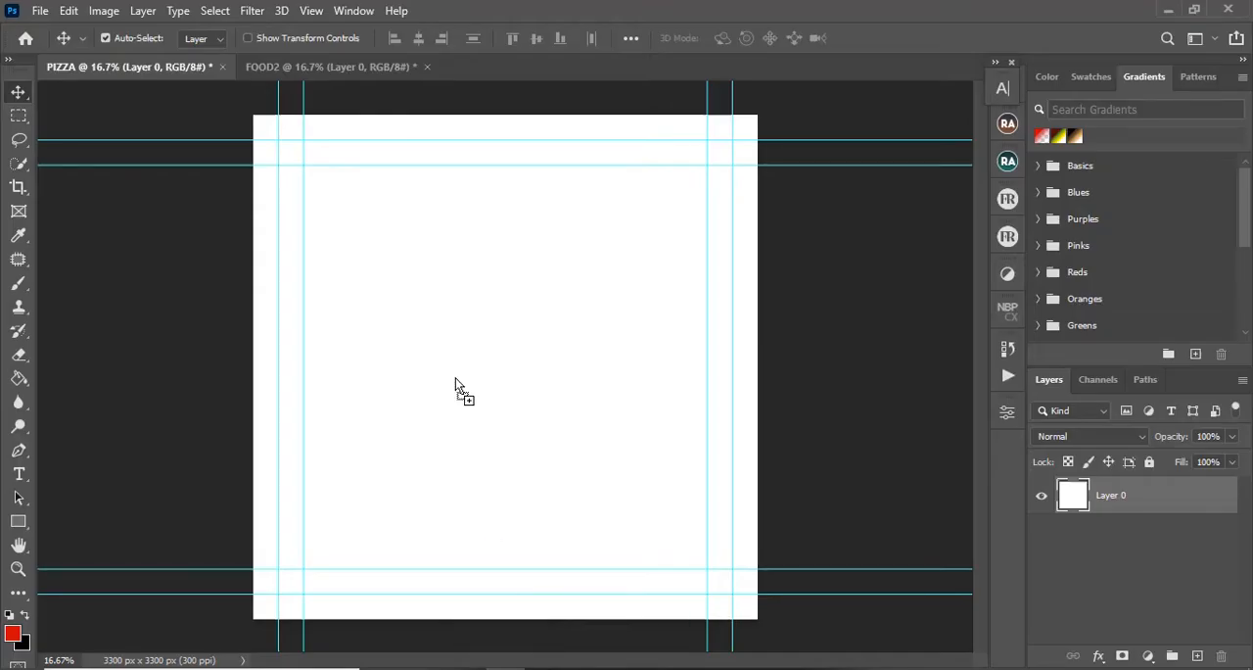
pyautogui.moveTo(455, 377); pyautogui.dragTo(455, 377)
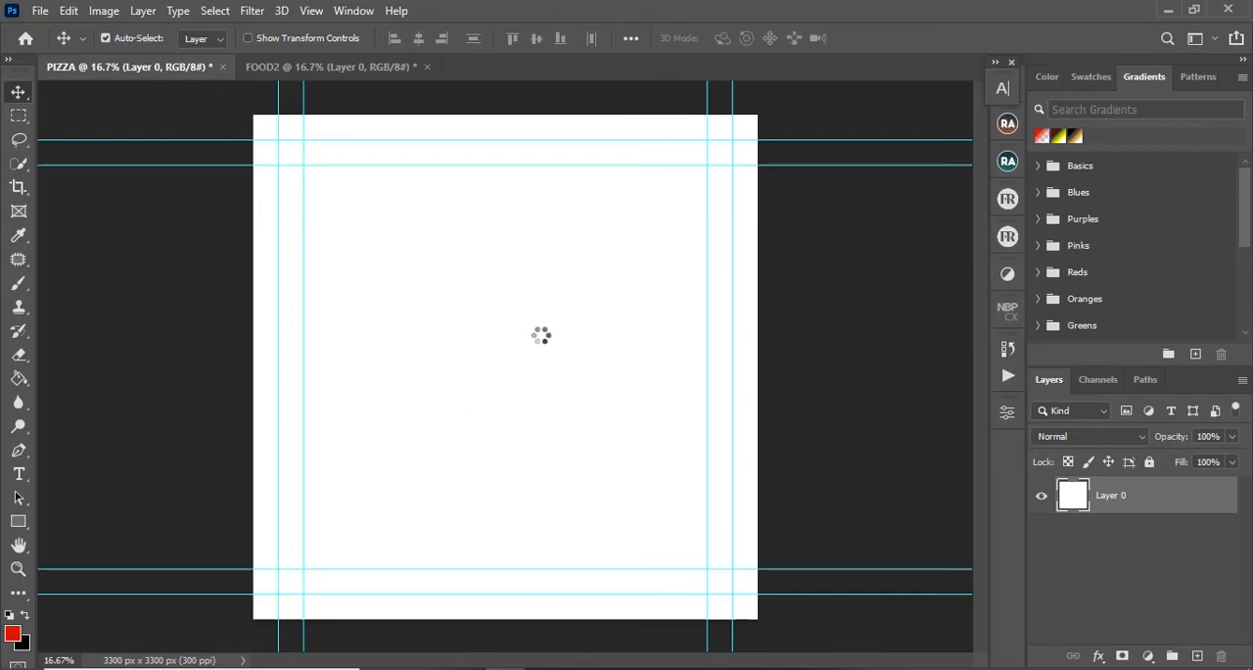
pyautogui.moveTo(585, 283); pyautogui.dragTo(769, 112)
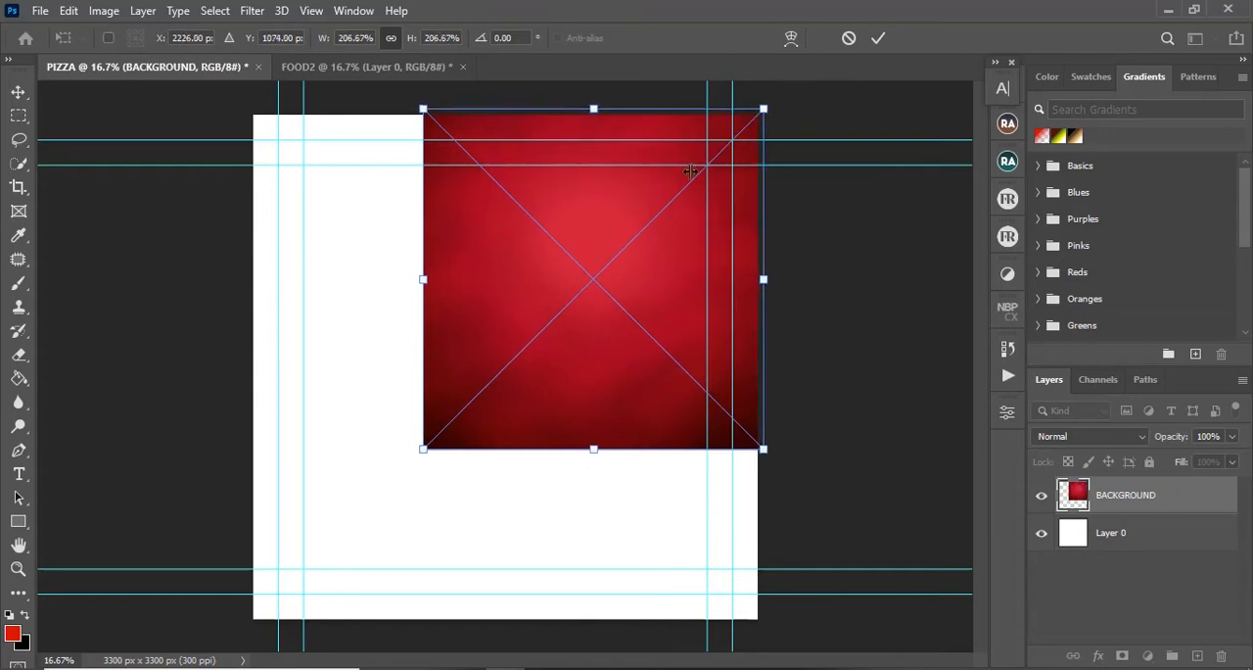
pyautogui.moveTo(423, 449); pyautogui.dragTo(223, 584)
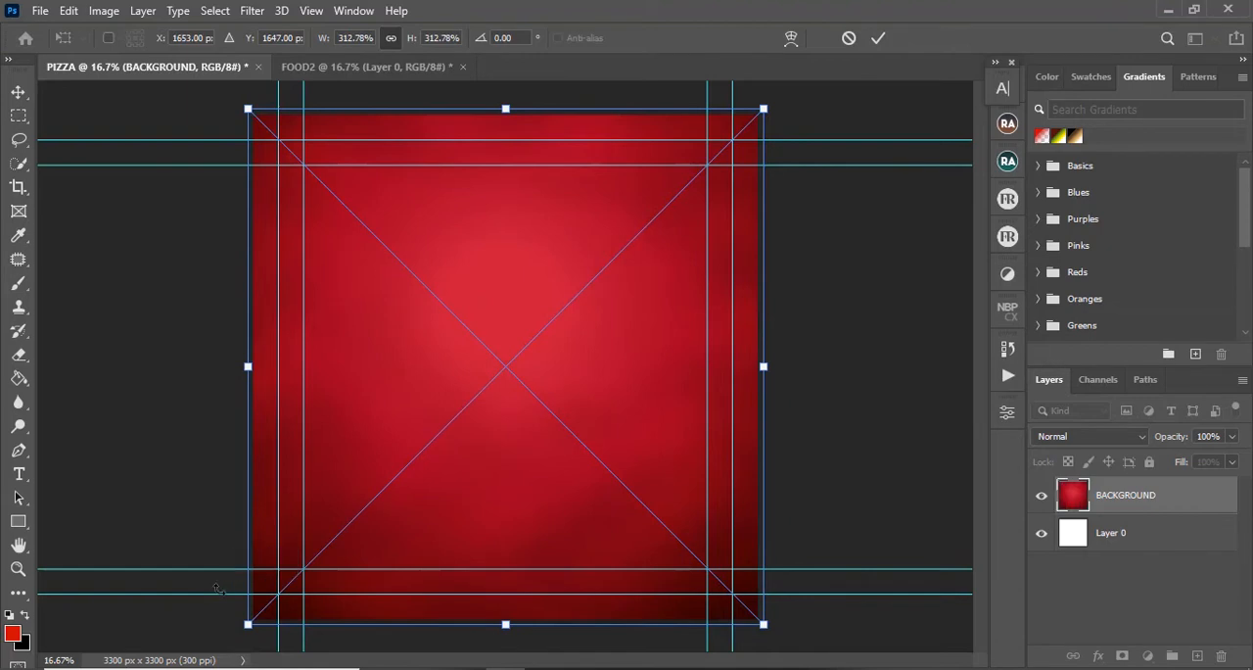
pyautogui.click(876, 38)
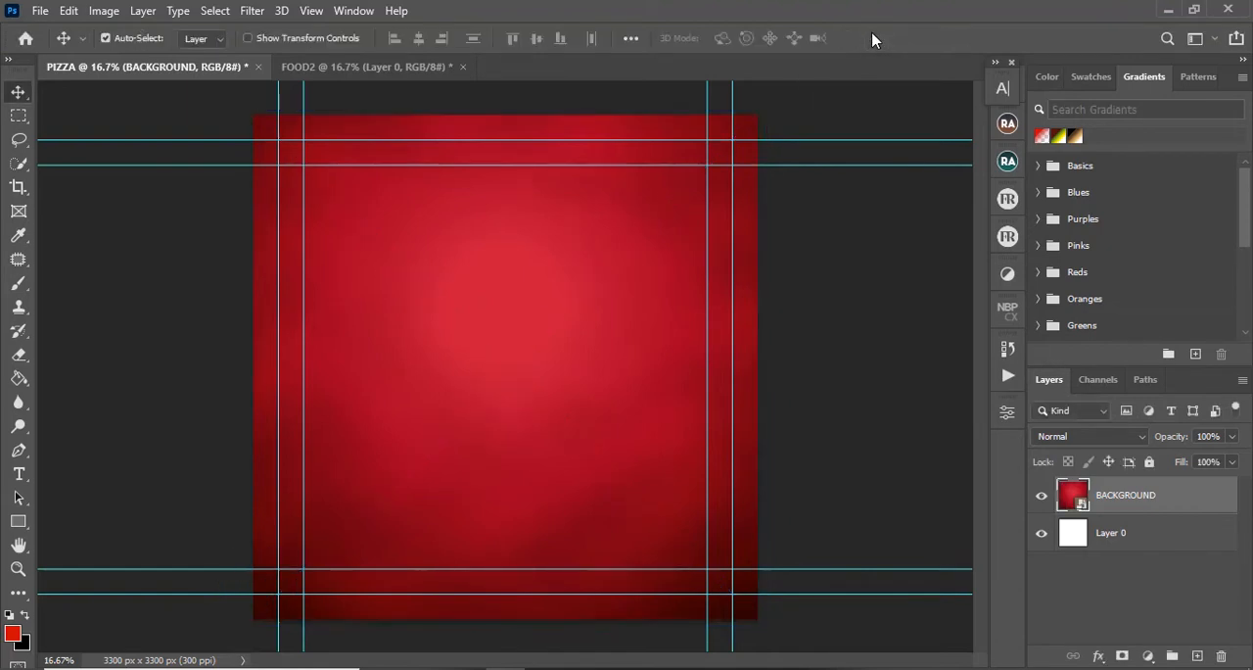
# Step: Switch to the FOOD2 document and set the foreground color to golden yellow #ffc600
pyautogui.click(390, 66)
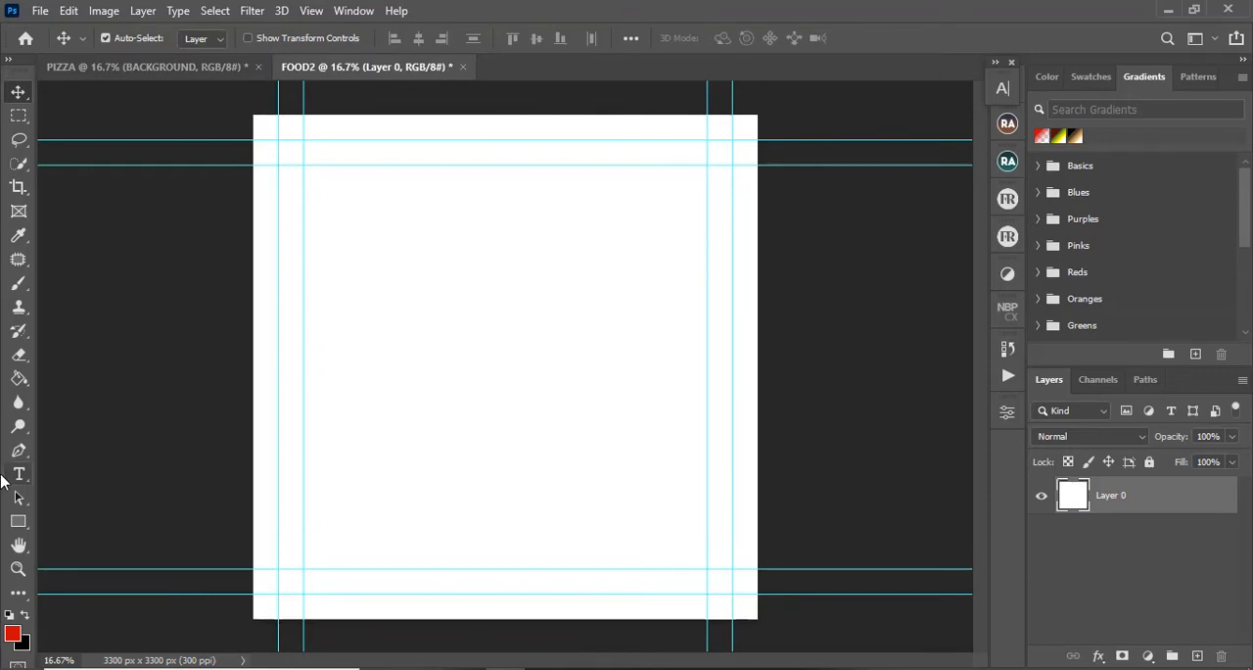
pyautogui.press('g')
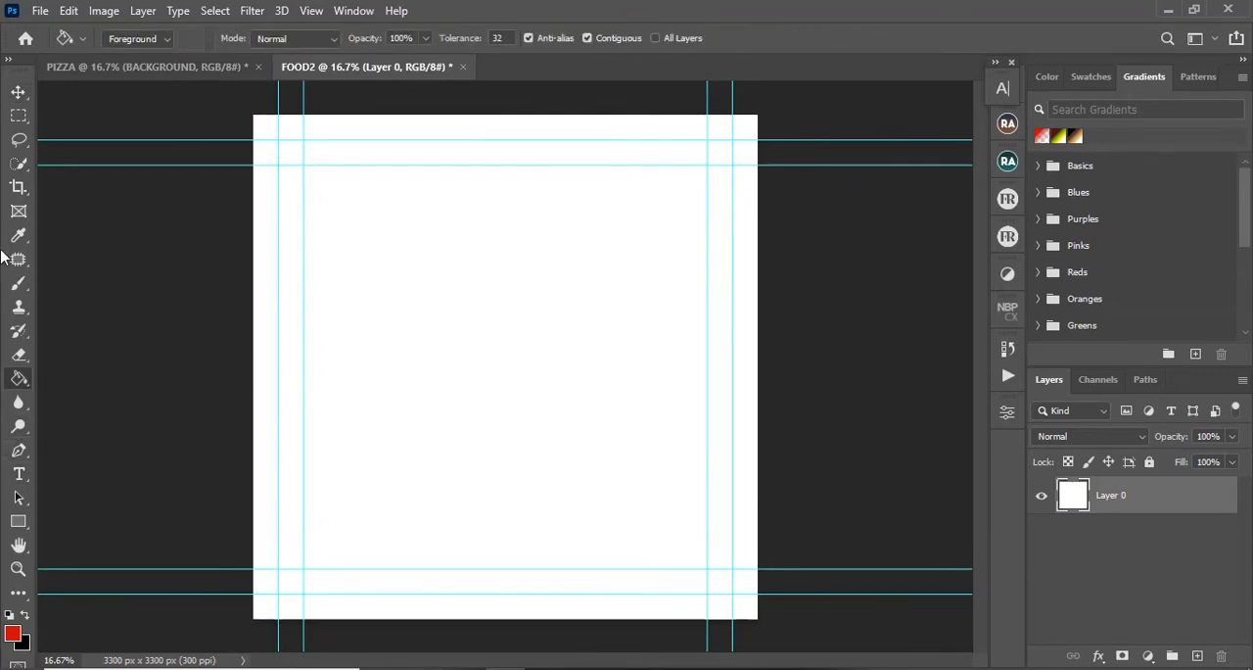
pyautogui.click(12, 634)
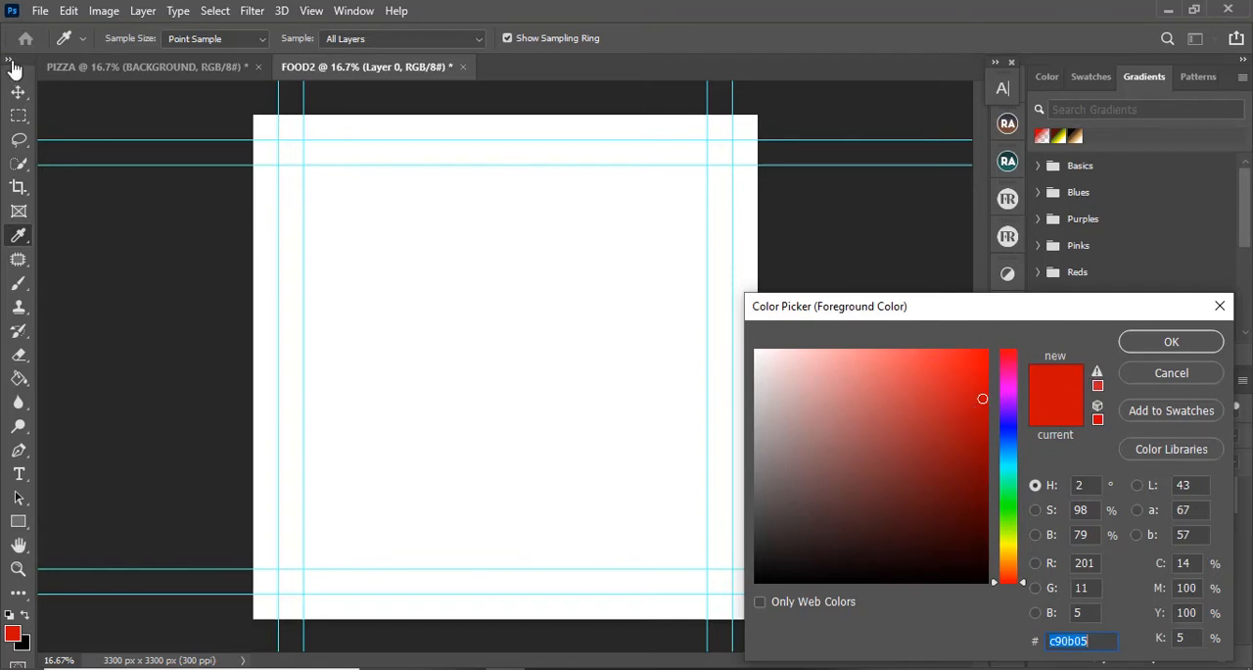
pyautogui.click(1007, 545)
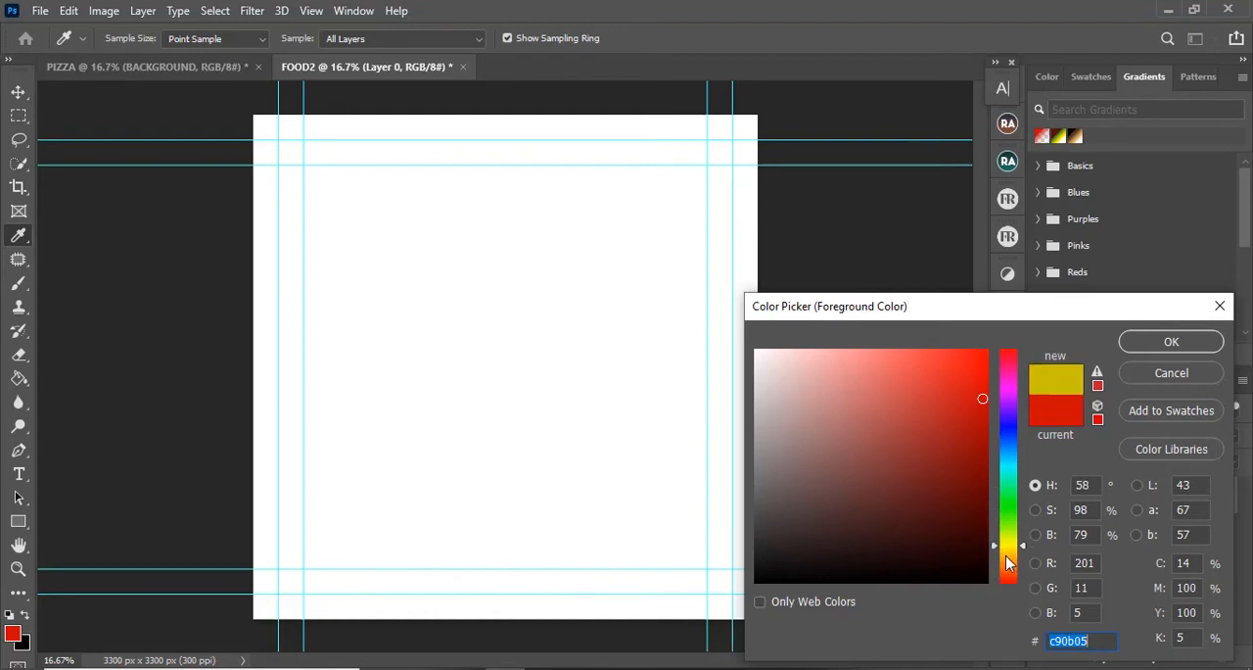
pyautogui.moveTo(1009, 561); pyautogui.dragTo(1008, 551)
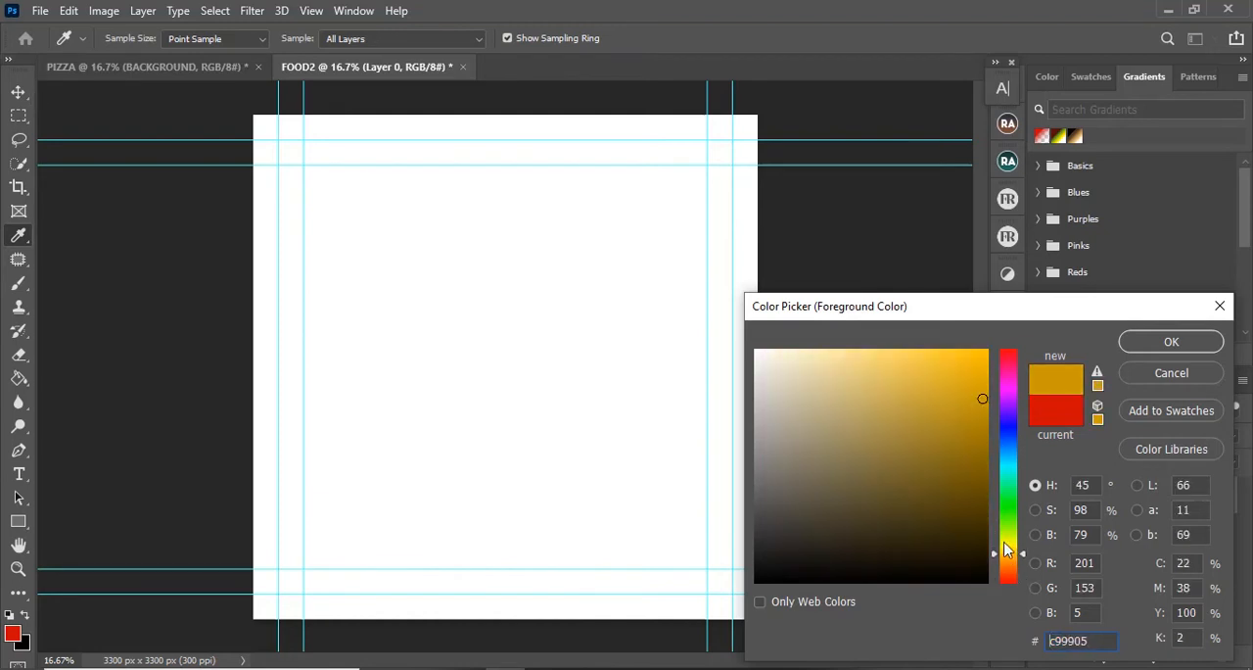
pyautogui.moveTo(982, 399); pyautogui.dragTo(990, 336)
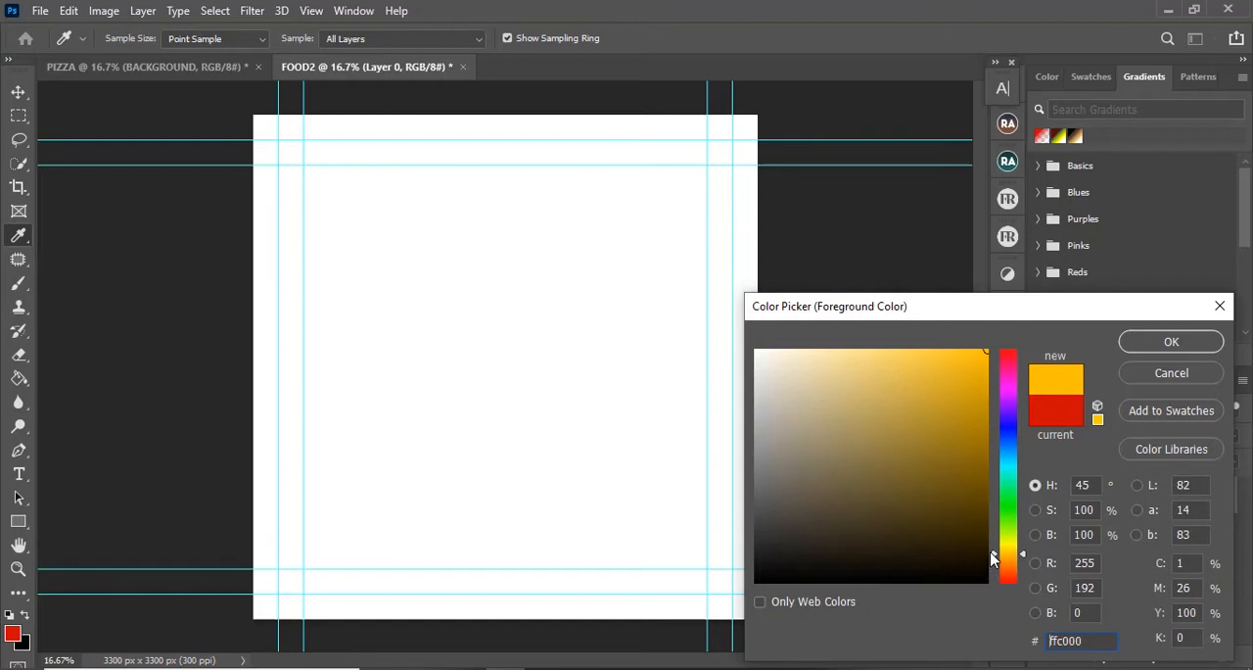
pyautogui.moveTo(993, 558); pyautogui.dragTo(995, 552)
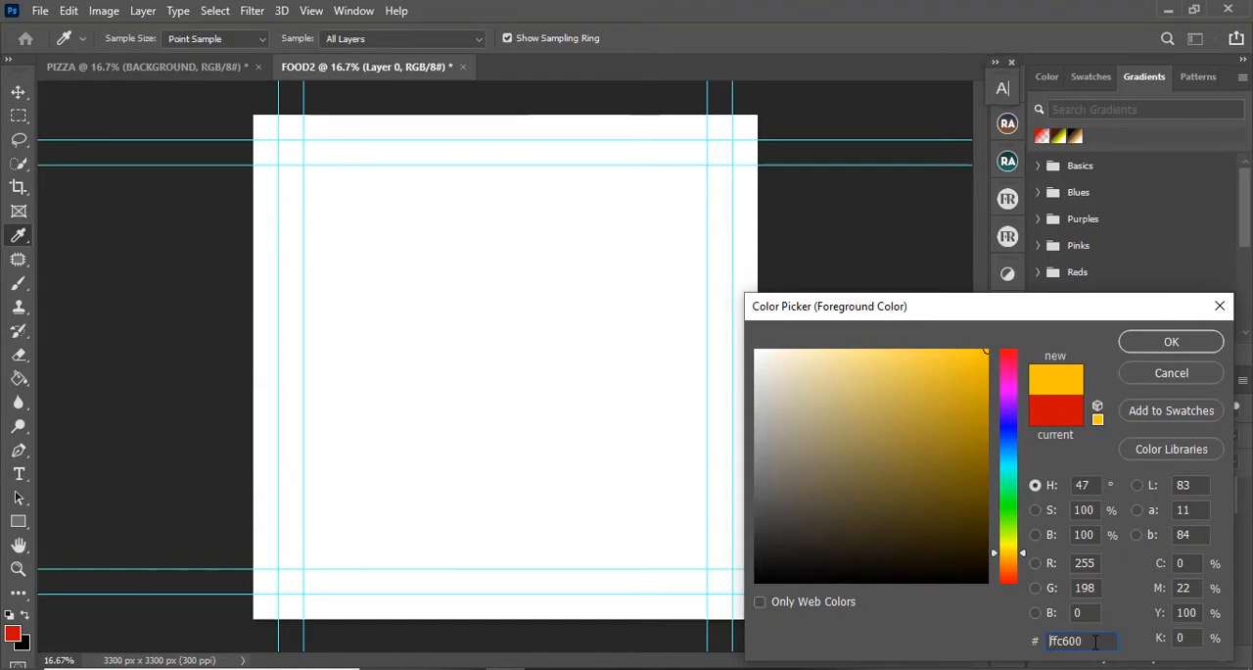
pyautogui.click(1147, 340)
# Step: Fill the FOOD2 canvas with the yellow foreground color using the Paint Bucket, and return to the Move tool
pyautogui.press('g')
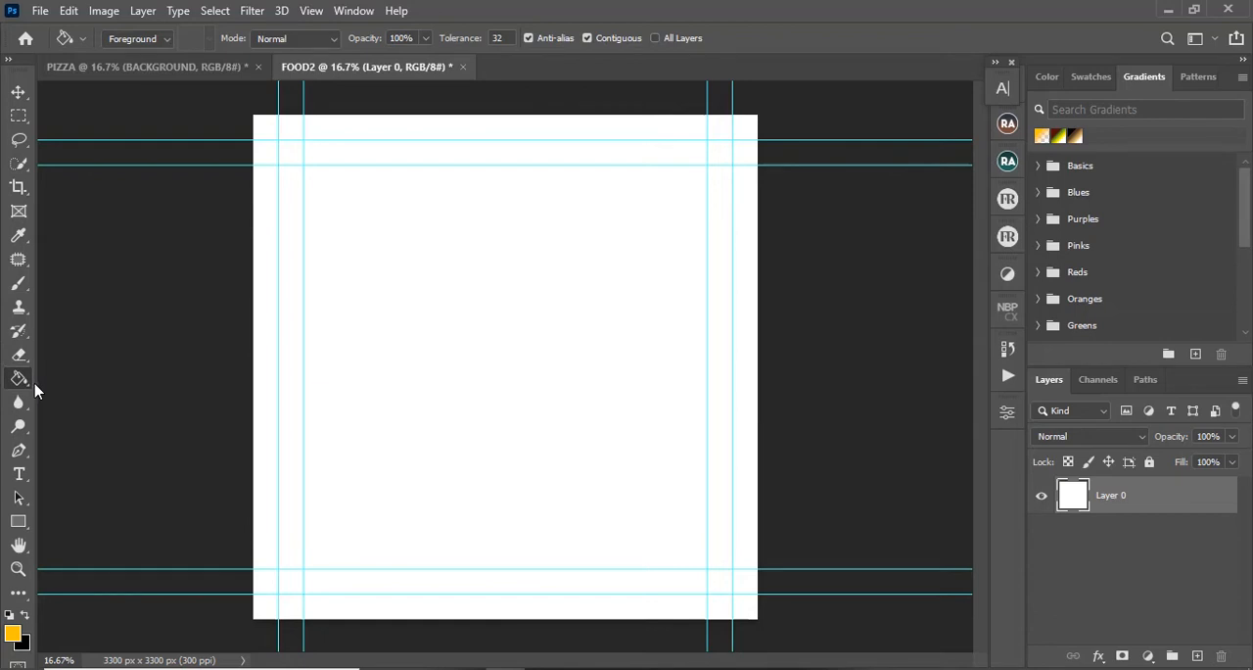
pyautogui.click(464, 366)
pyautogui.click(19, 91)
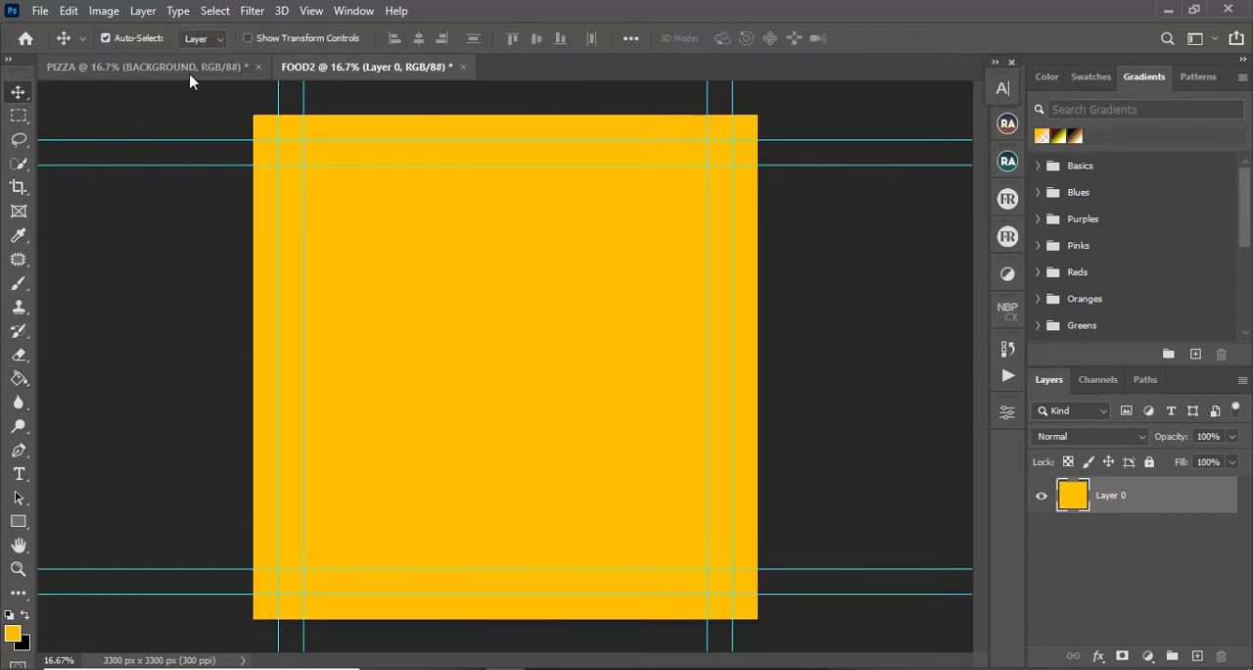
# Step: Place the PIZZA IMAGE file from the YOUTUBE STUFF folder above the red background in the PIZZA document, centered at 39.60% scale
pyautogui.click(200, 71)
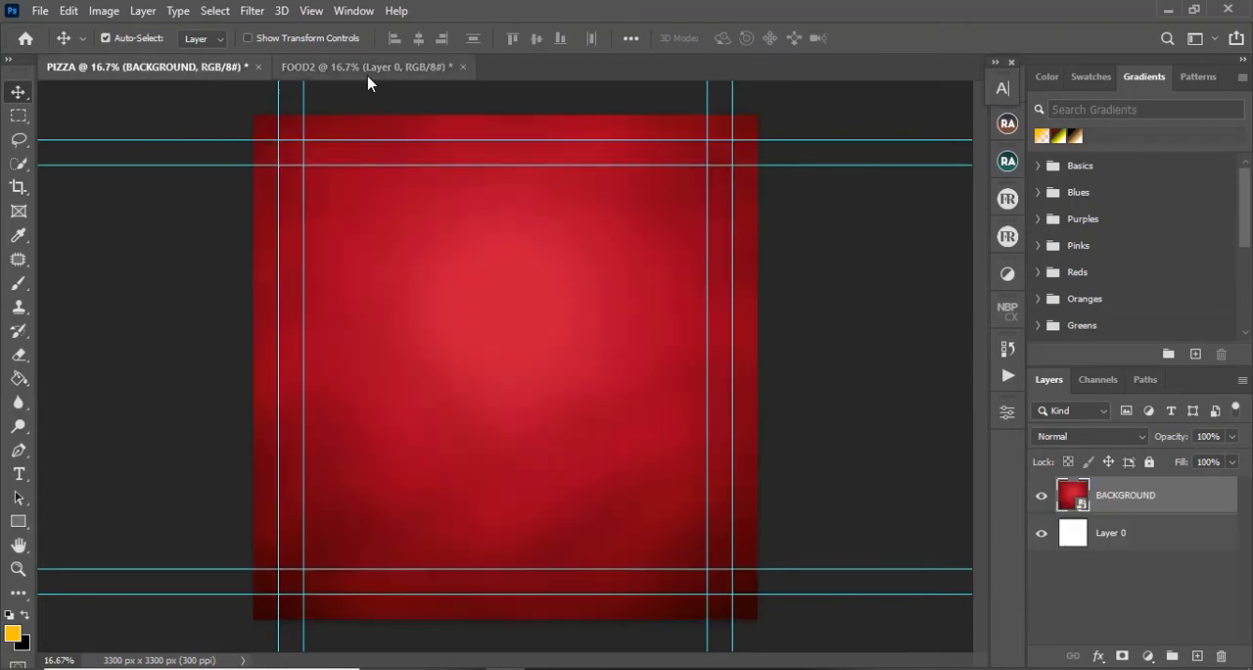
pyautogui.click(368, 68)
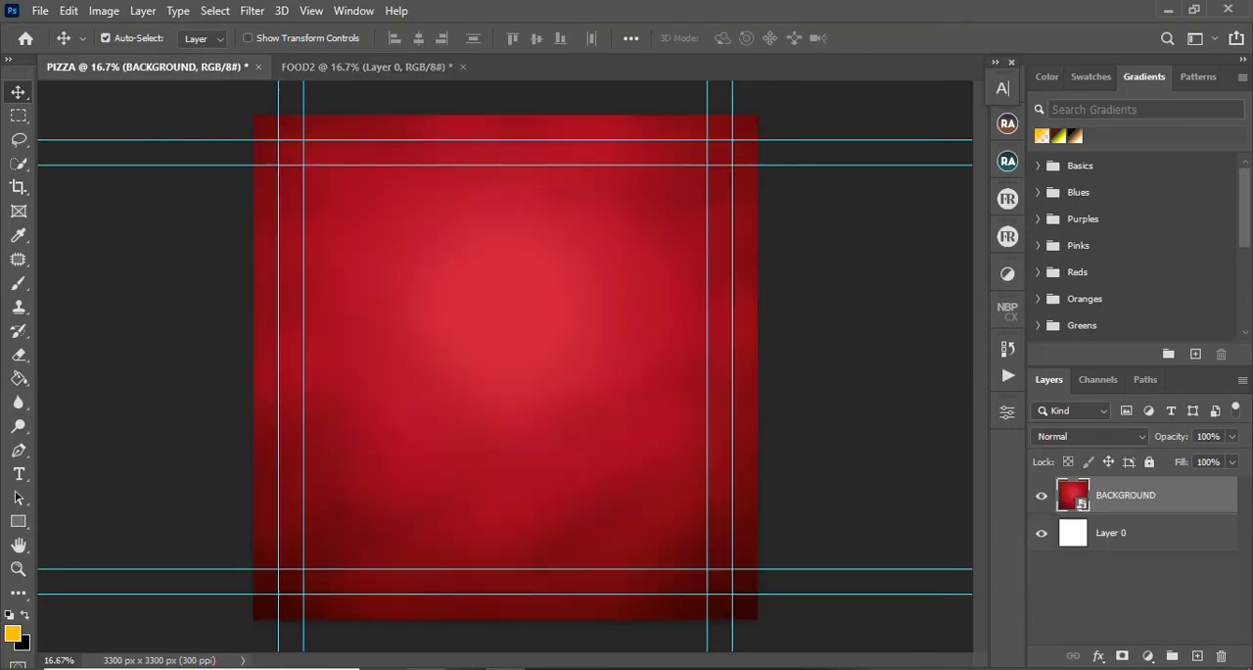
pyautogui.hotkey('alt', 'Tab')
pyautogui.moveTo(690, 137); pyautogui.dragTo(499, 407)
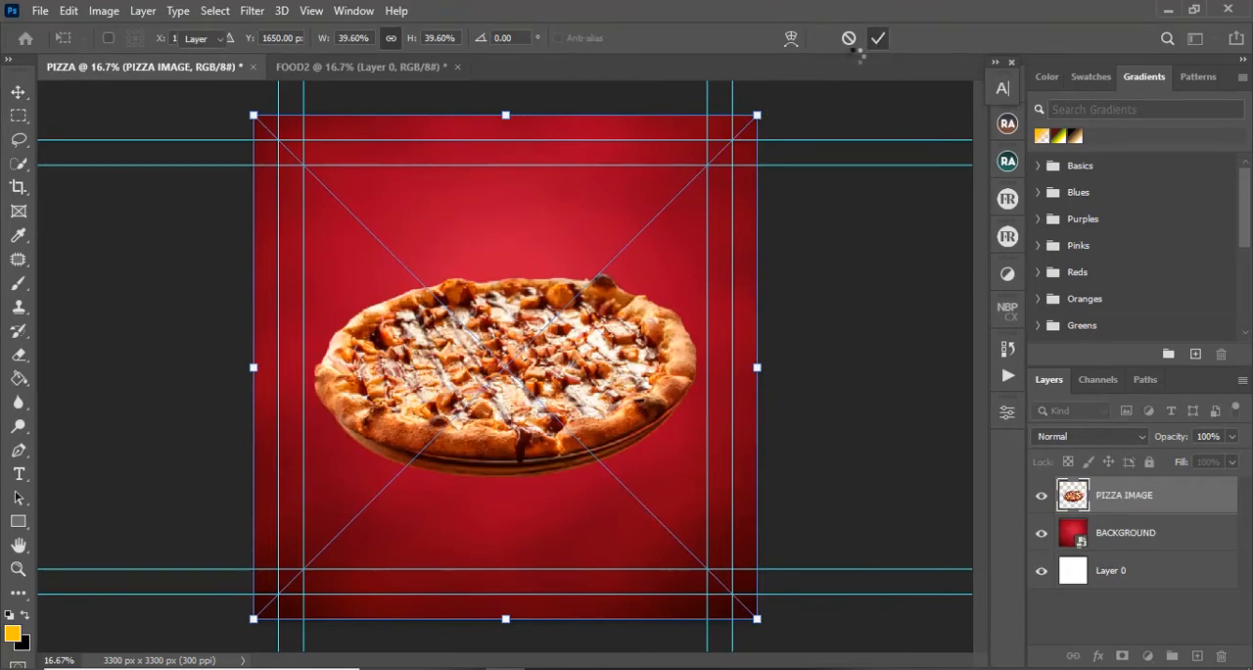
pyautogui.press('Return')
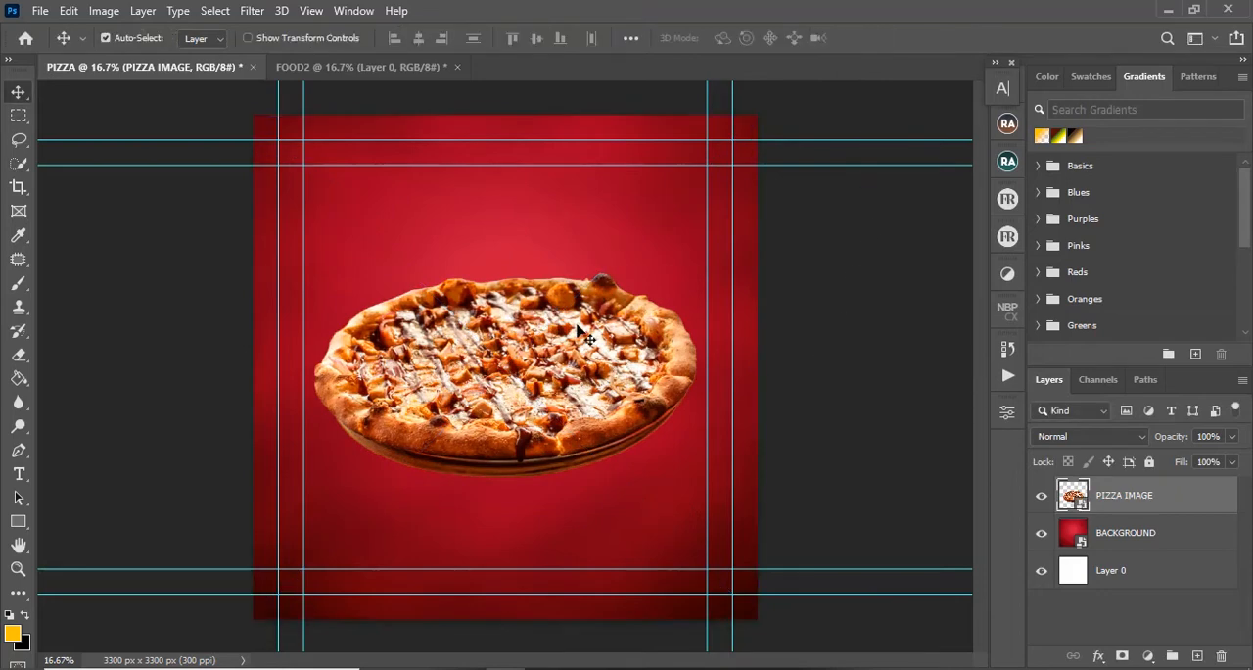
# Step: Copy the PIZZA IMAGE layer from the PIZZA document into FOOD2, center it on the canvas, and compare the two documents
pyautogui.moveTo(1061, 487); pyautogui.dragTo(526, 432)
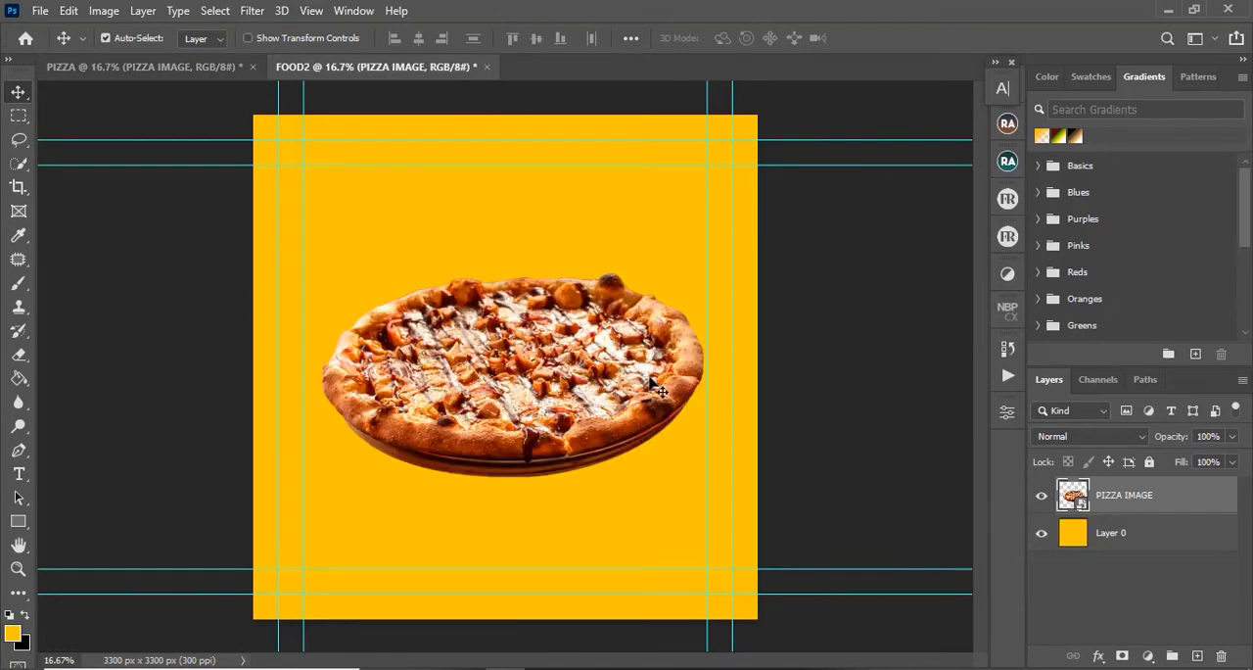
pyautogui.moveTo(584, 400); pyautogui.dragTo(577, 400)
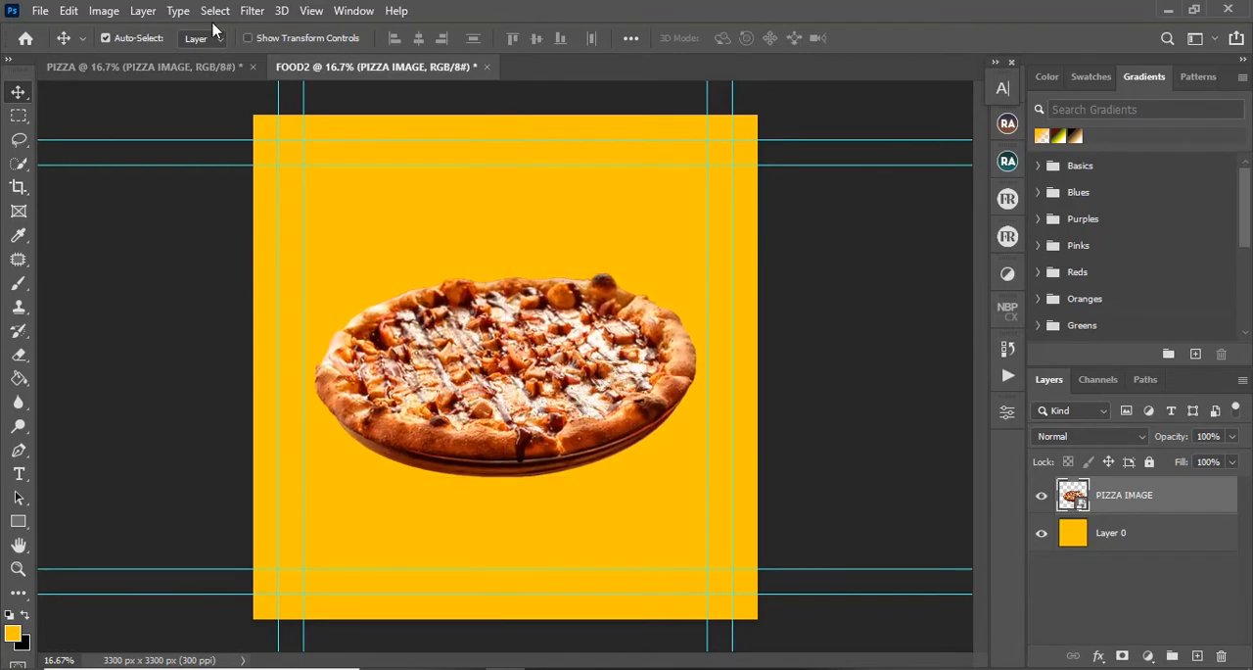
pyautogui.click(204, 65)
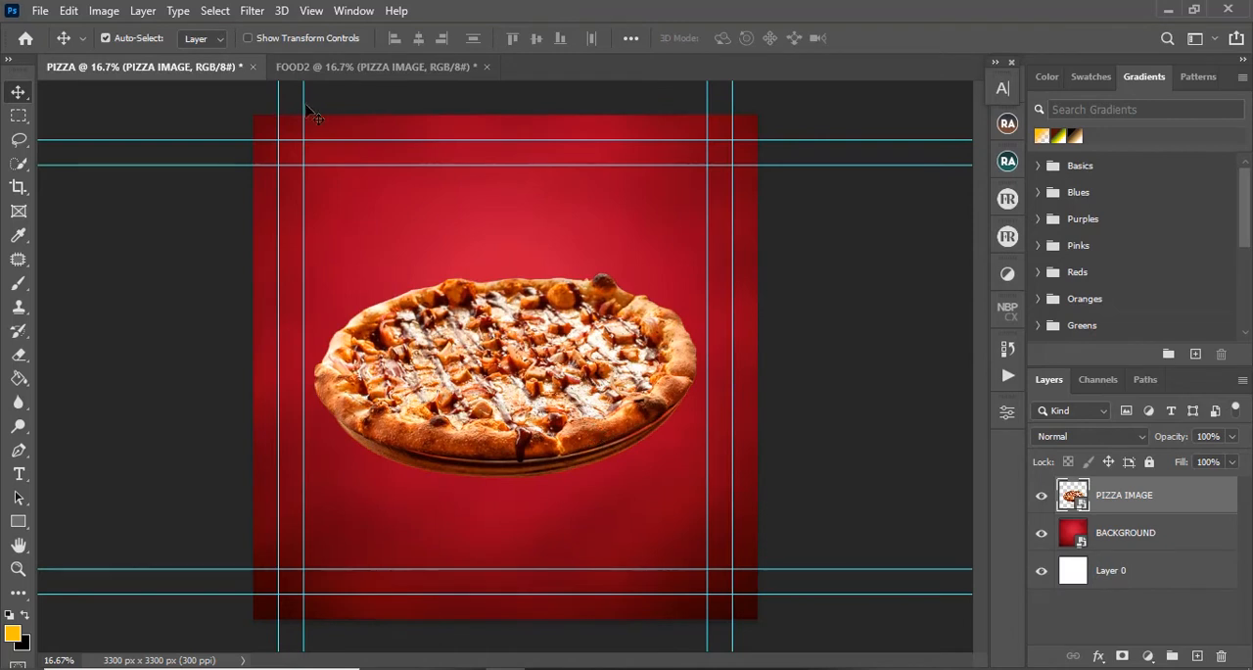
pyautogui.click(359, 67)
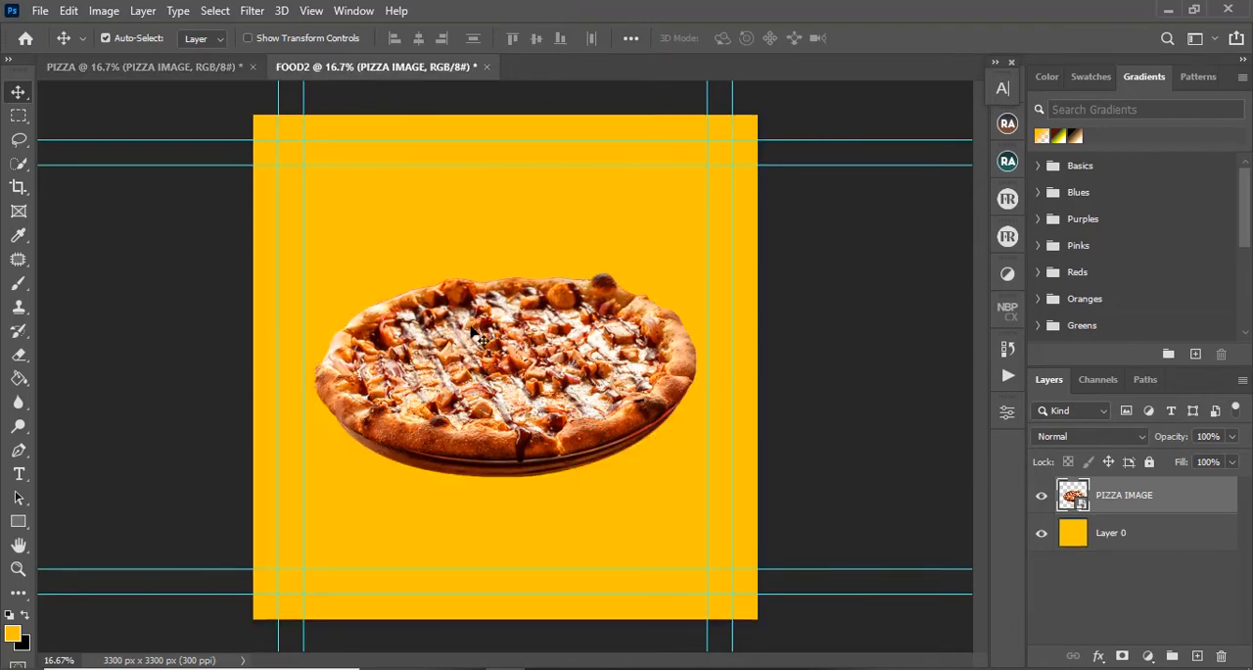
# Step: Scale the pizza in FOOD2 down to about 32% and position it slightly below the canvas center
pyautogui.press('ctrl')
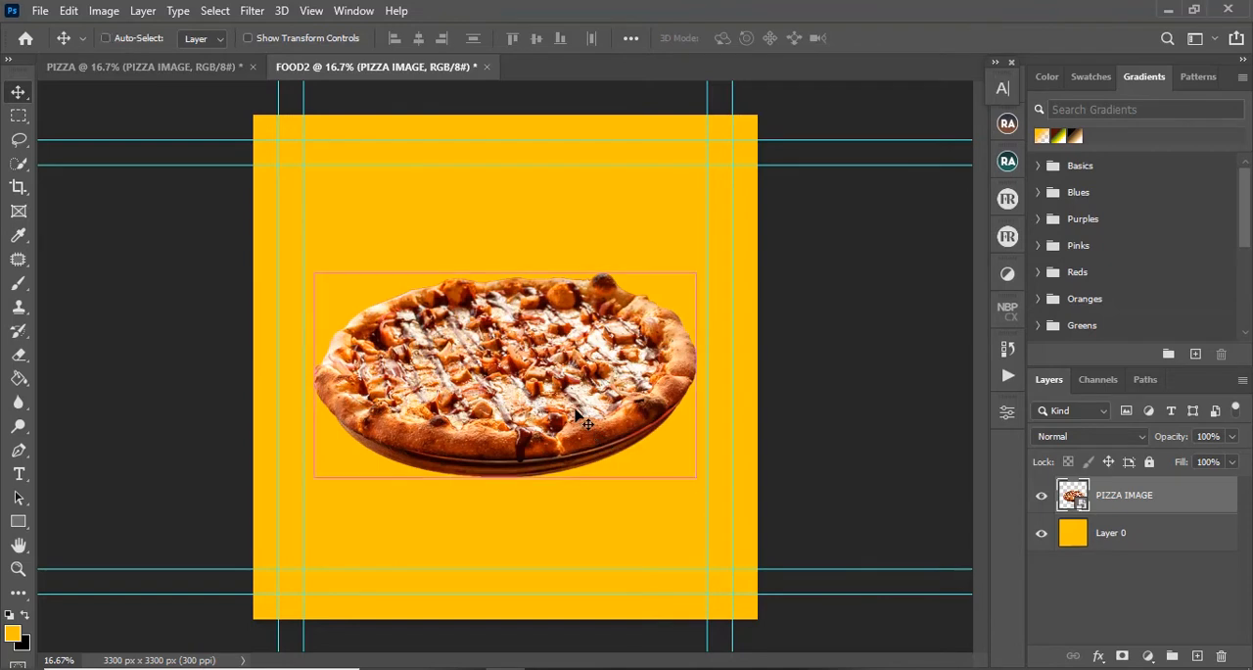
pyautogui.hotkey('ctrl', 't')
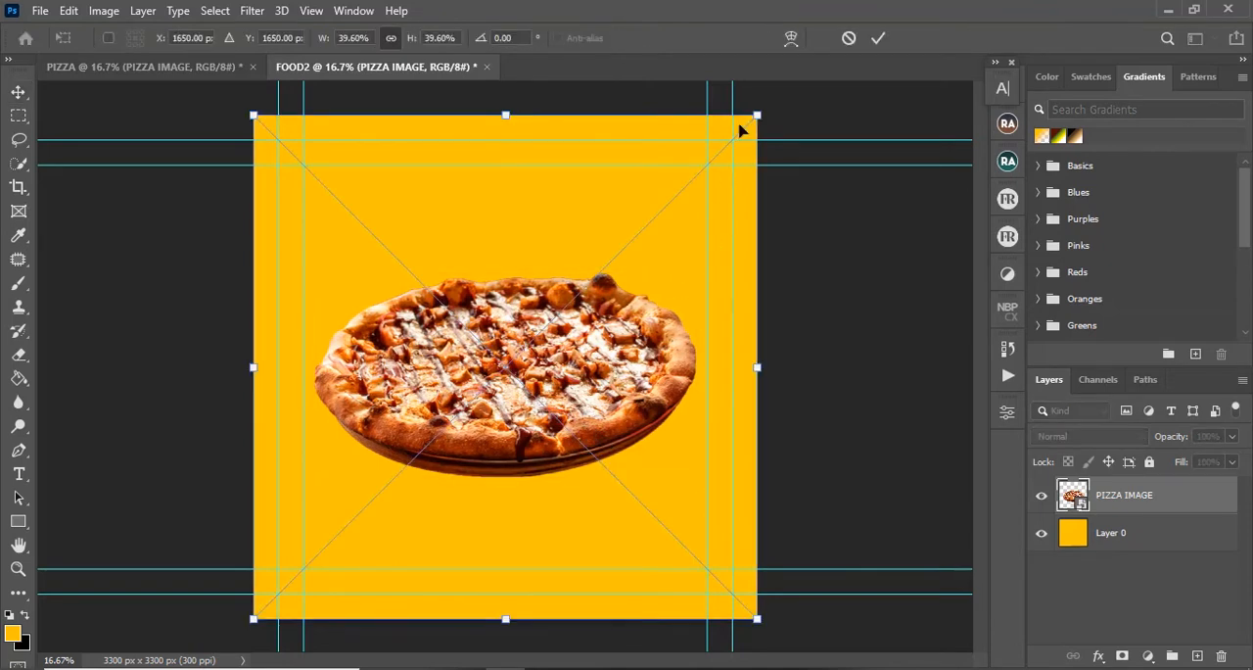
pyautogui.moveTo(762, 116); pyautogui.dragTo(660, 211)
pyautogui.moveTo(516, 326); pyautogui.dragTo(561, 304)
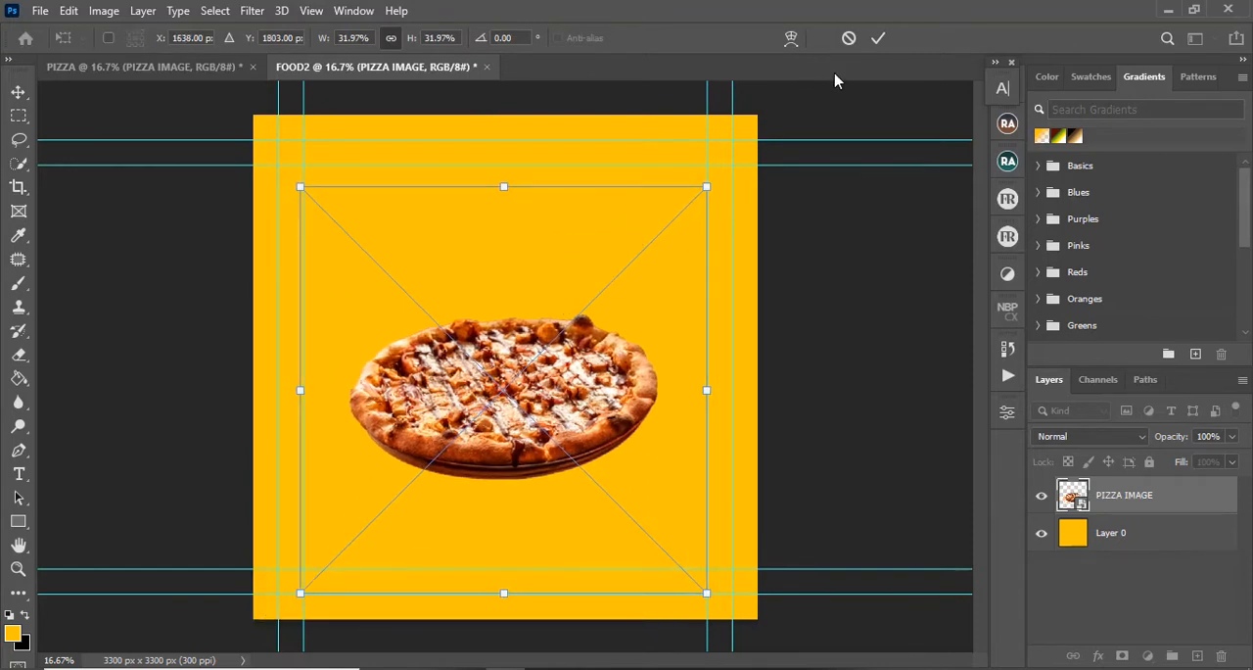
pyautogui.click(878, 38)
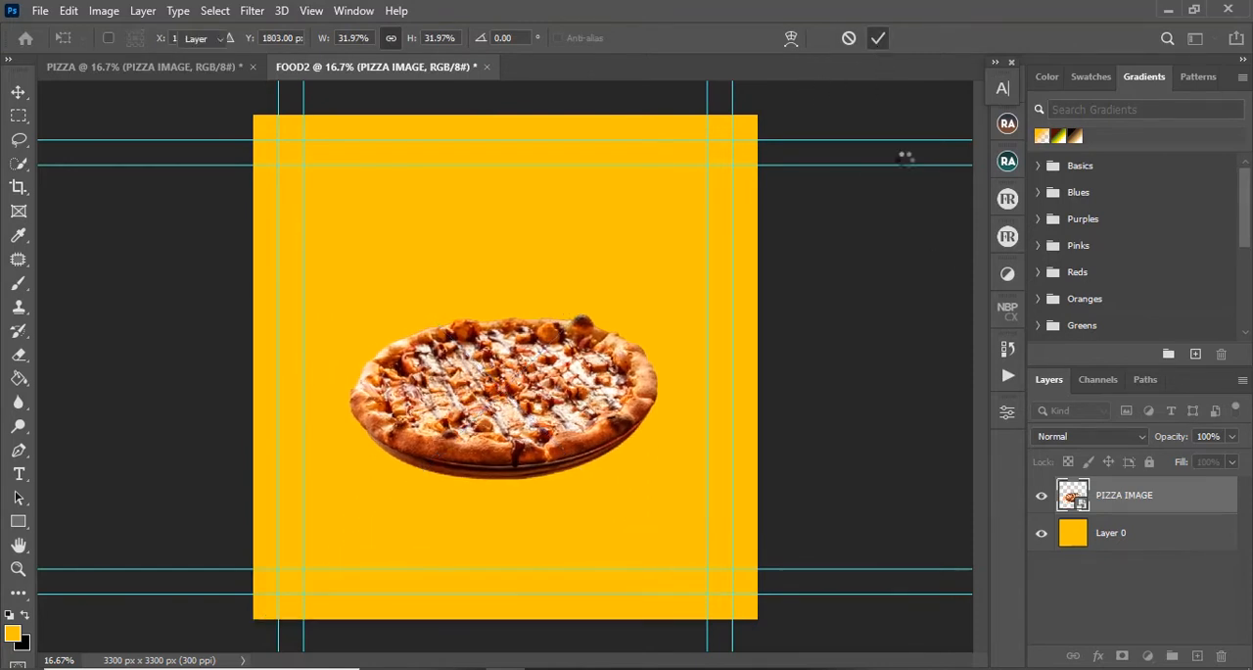
# Step: Add a new layer directly above Layer 0 in FOOD2 and name it LIGHT
pyautogui.click(1128, 532)
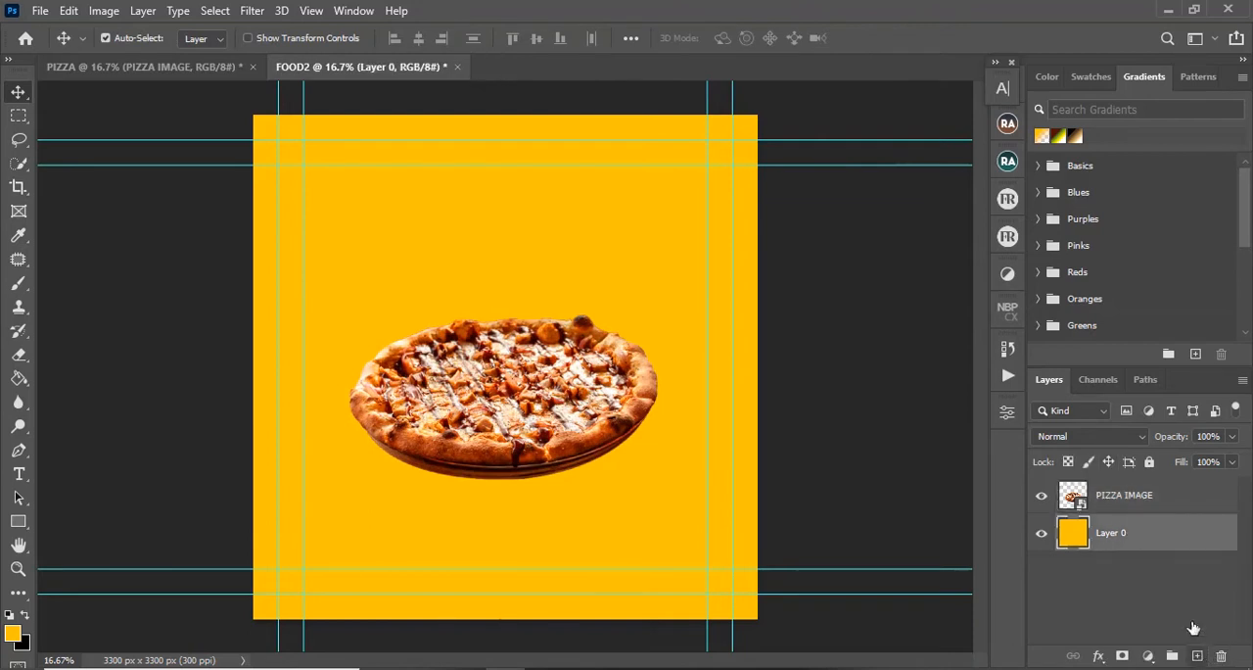
pyautogui.click(1197, 655)
pyautogui.doubleClick(1104, 533)
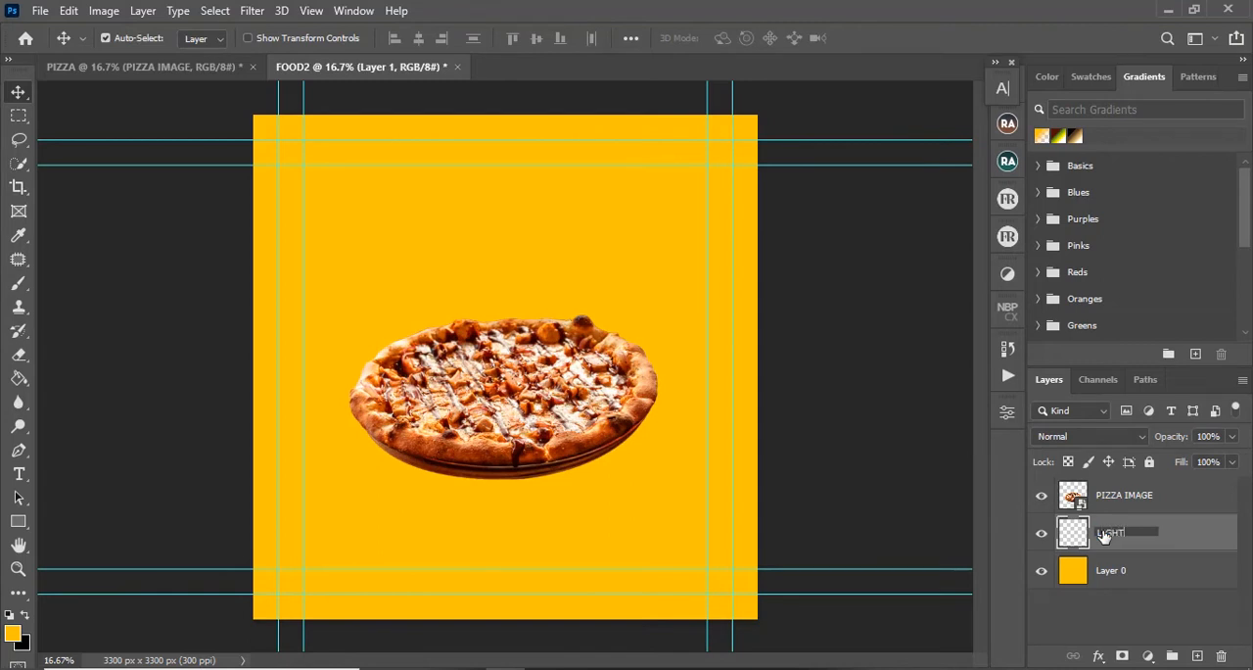
pyautogui.write('LIGHT')
pyautogui.press('Return')
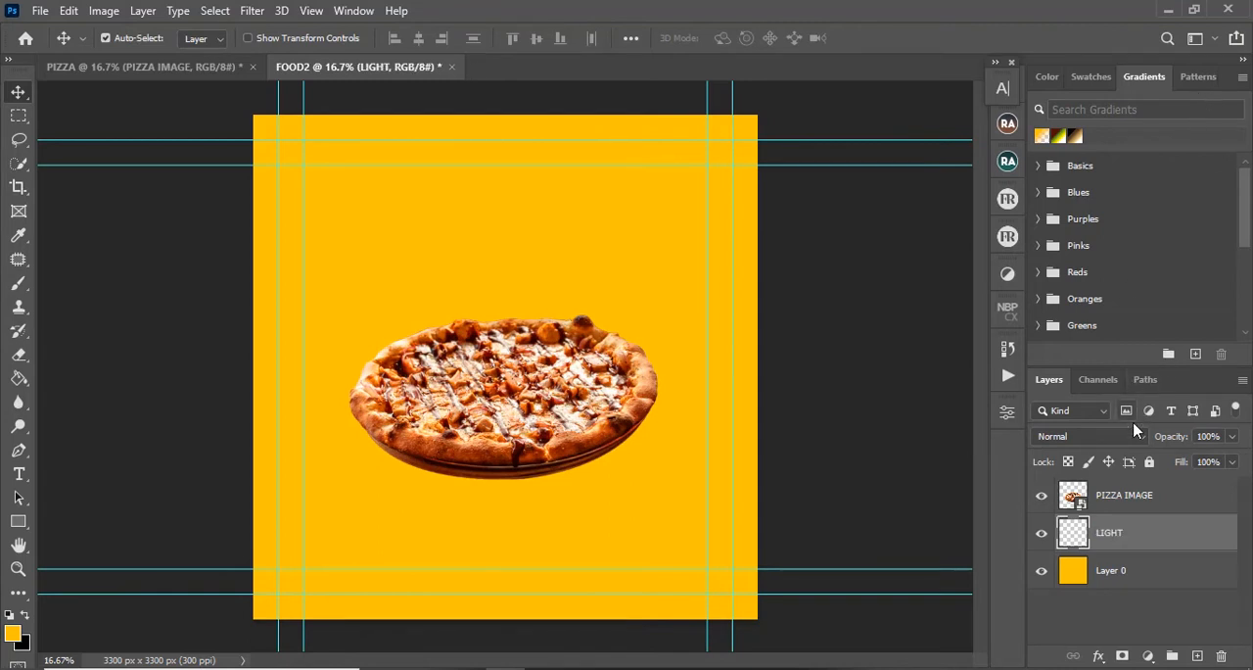
# Step: Set the foreground color to bright yellow #fff600
pyautogui.click(13, 635)
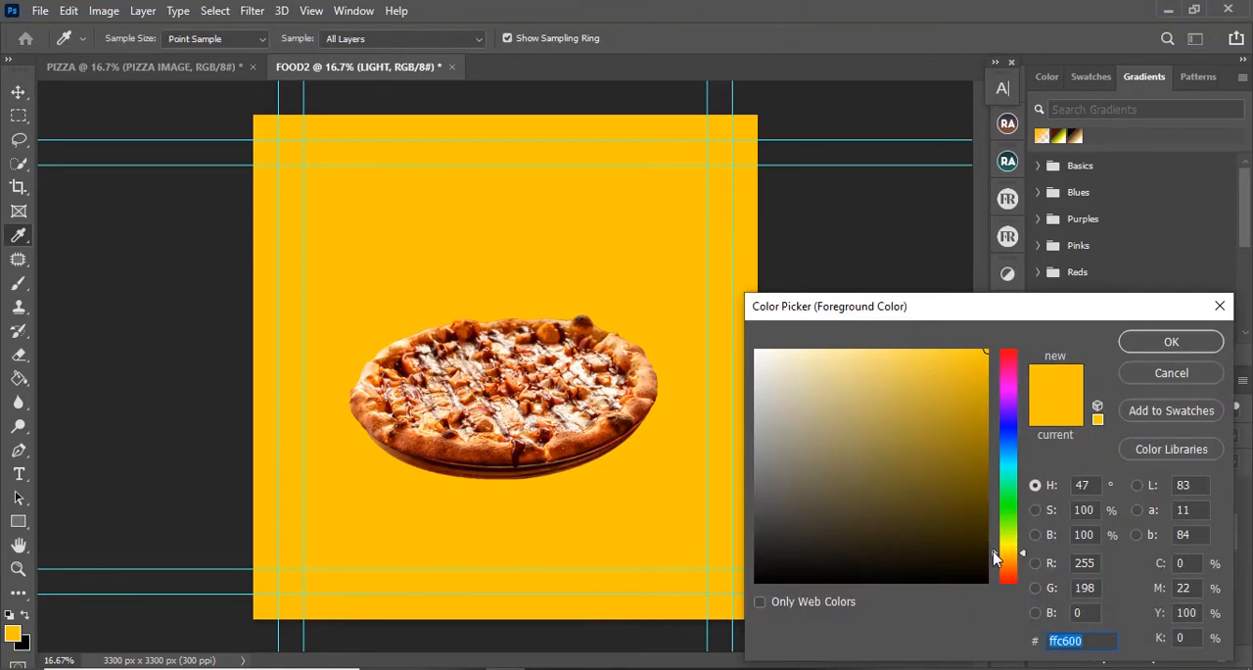
pyautogui.moveTo(994, 558); pyautogui.dragTo(997, 552)
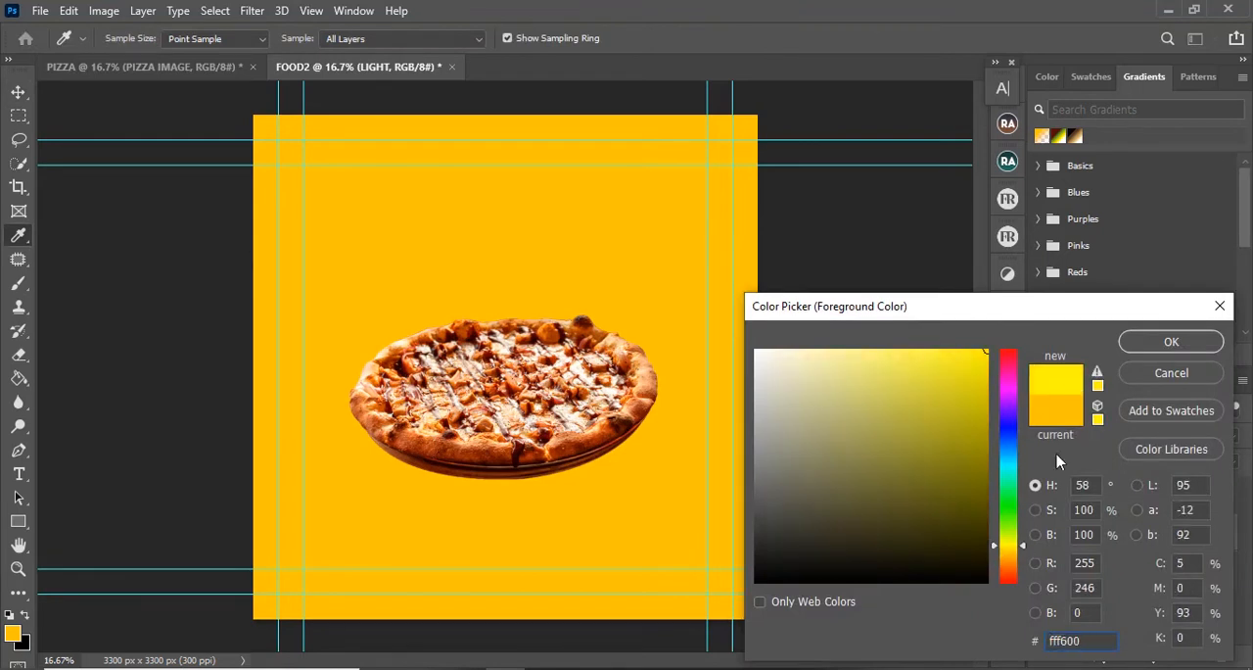
pyautogui.click(1141, 343)
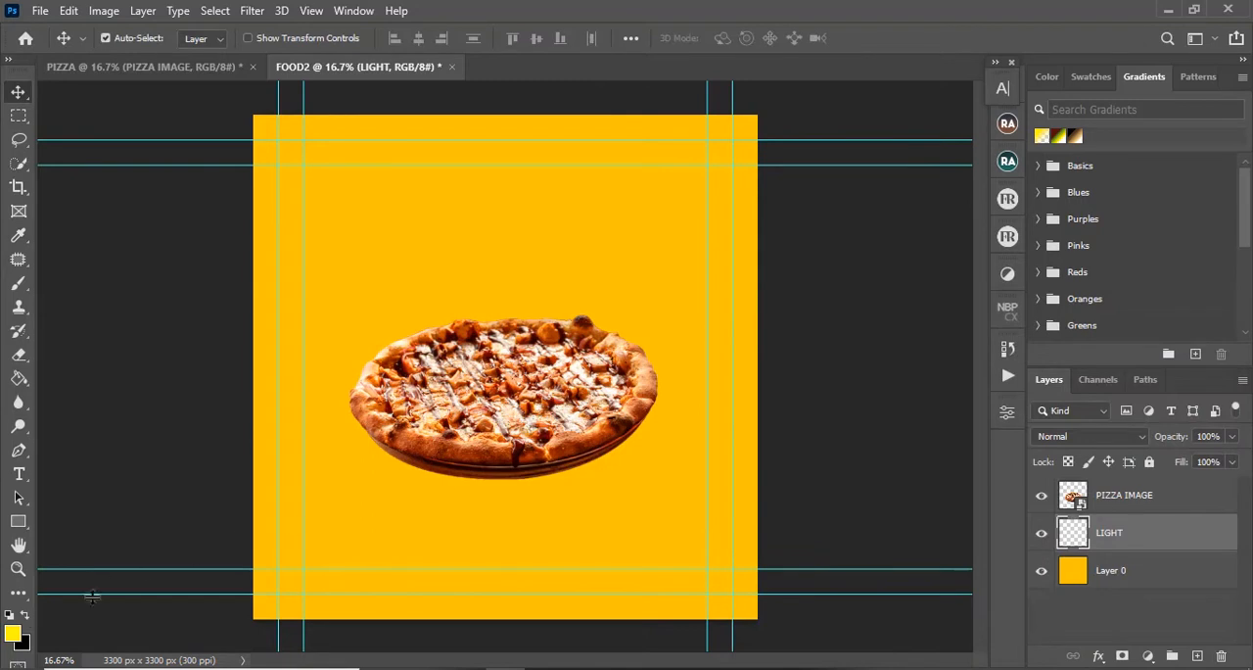
pyautogui.click(13, 635)
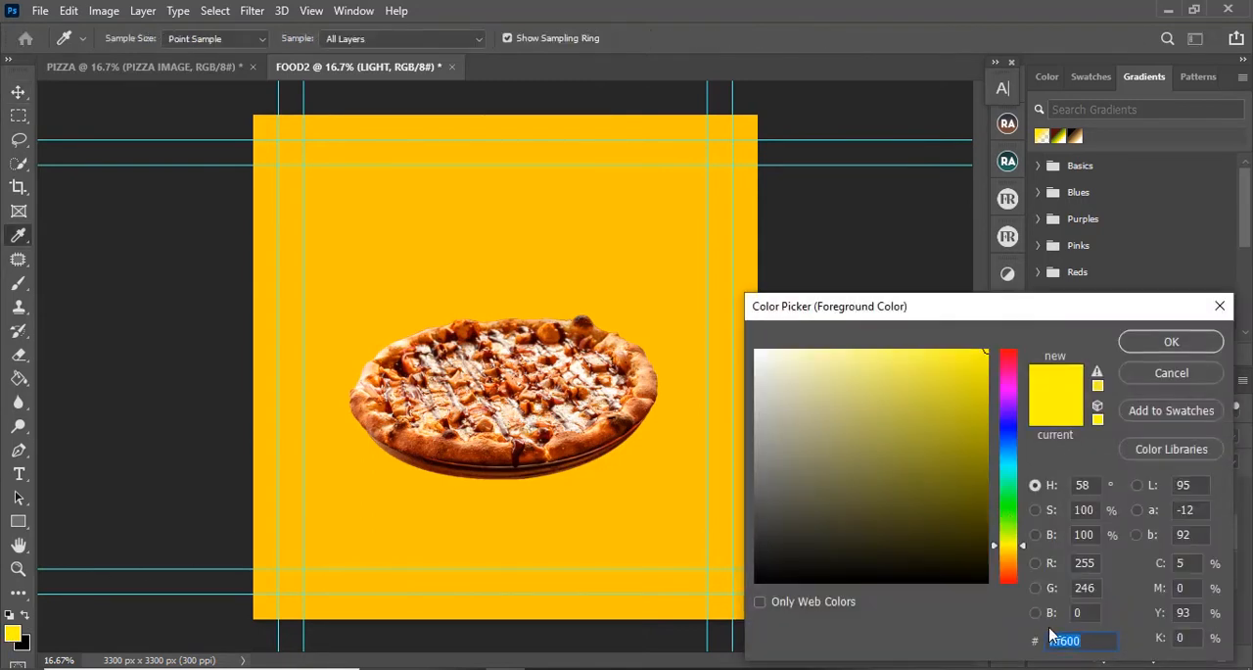
pyautogui.click(1171, 342)
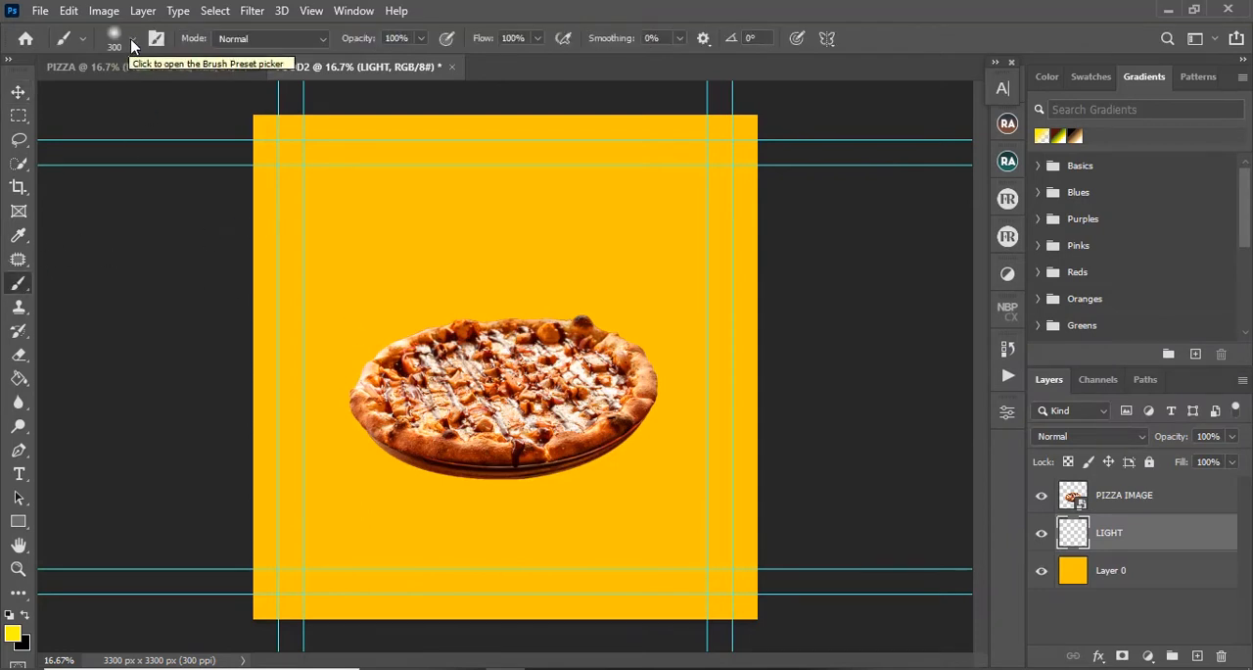
# Step: Paint a single soft yellow glow behind the pizza on the LIGHT layer with the Soft Round brush at 2400 px
pyautogui.click(133, 41)
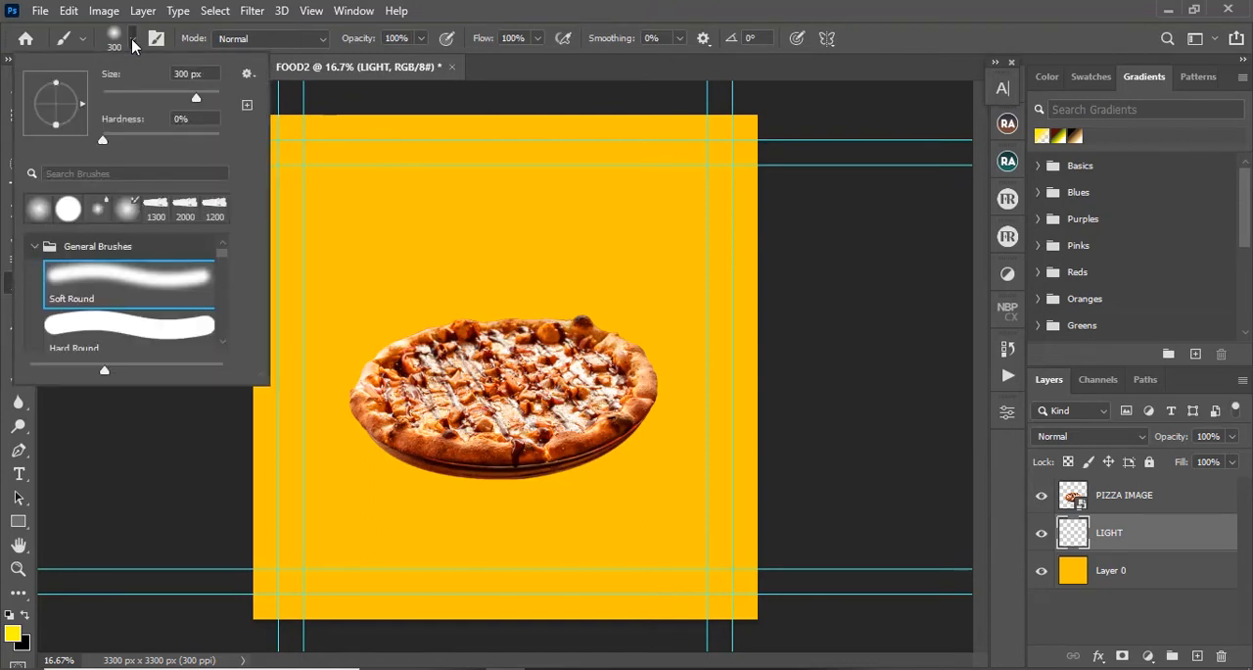
pyautogui.click(90, 279)
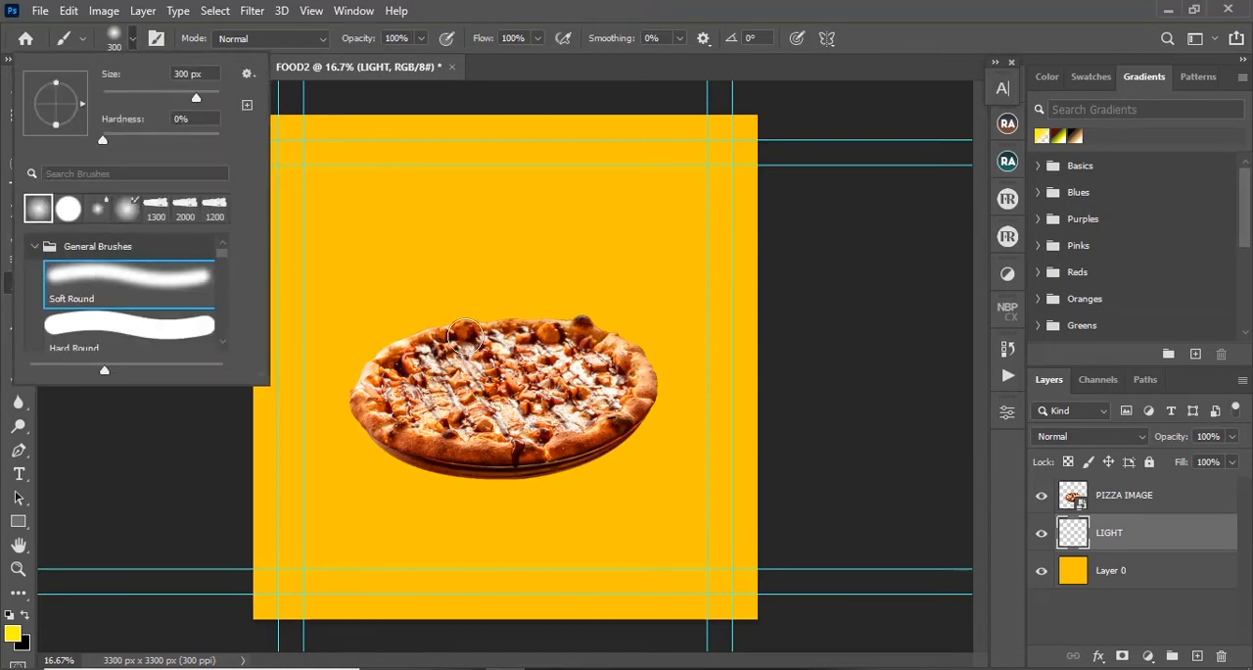
pyautogui.click(81, 427)
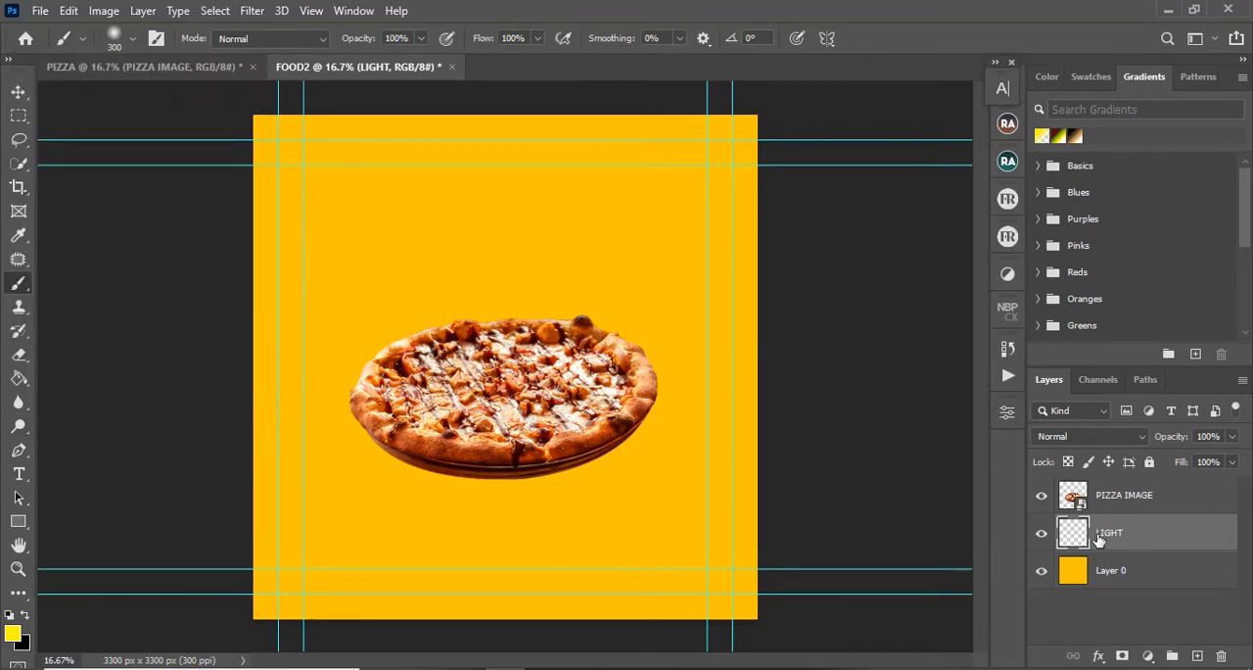
pyautogui.press(']')
pyautogui.press(']')
pyautogui.press(']')
pyautogui.press(']')
pyautogui.press(']')
pyautogui.press(']')
pyautogui.press(']')
pyautogui.press(']')
pyautogui.press(']')
pyautogui.press(']')
pyautogui.press(']')
pyautogui.press(']')
pyautogui.press(']')
pyautogui.press(']')
pyautogui.press(']')
pyautogui.press(']')
pyautogui.press(']')
pyautogui.press(']')
pyautogui.press(']')
pyautogui.press(']')
pyautogui.press(']')
pyautogui.click(505, 388)
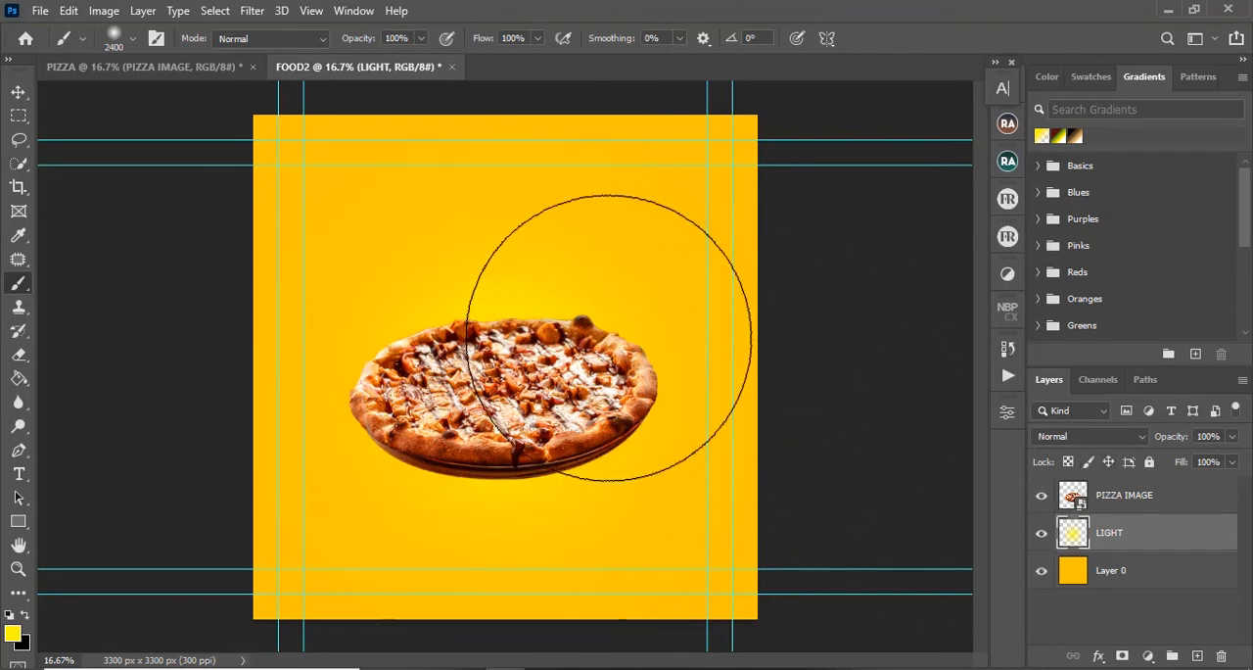
# Step: Enlarge the LIGHT glow to about 114% and shift it so it shines from behind the pizza's upper edge
pyautogui.hotkey('ctrl', 't')
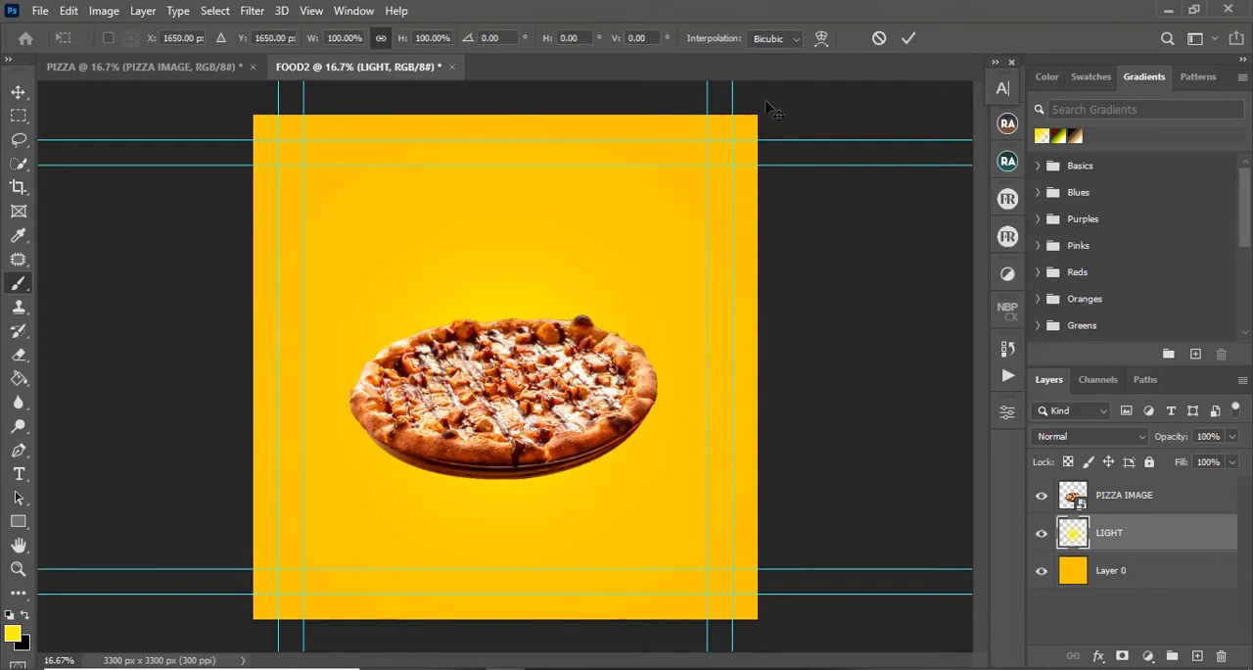
pyautogui.moveTo(760, 114); pyautogui.dragTo(865, 86)
pyautogui.moveTo(621, 262); pyautogui.dragTo(603, 269)
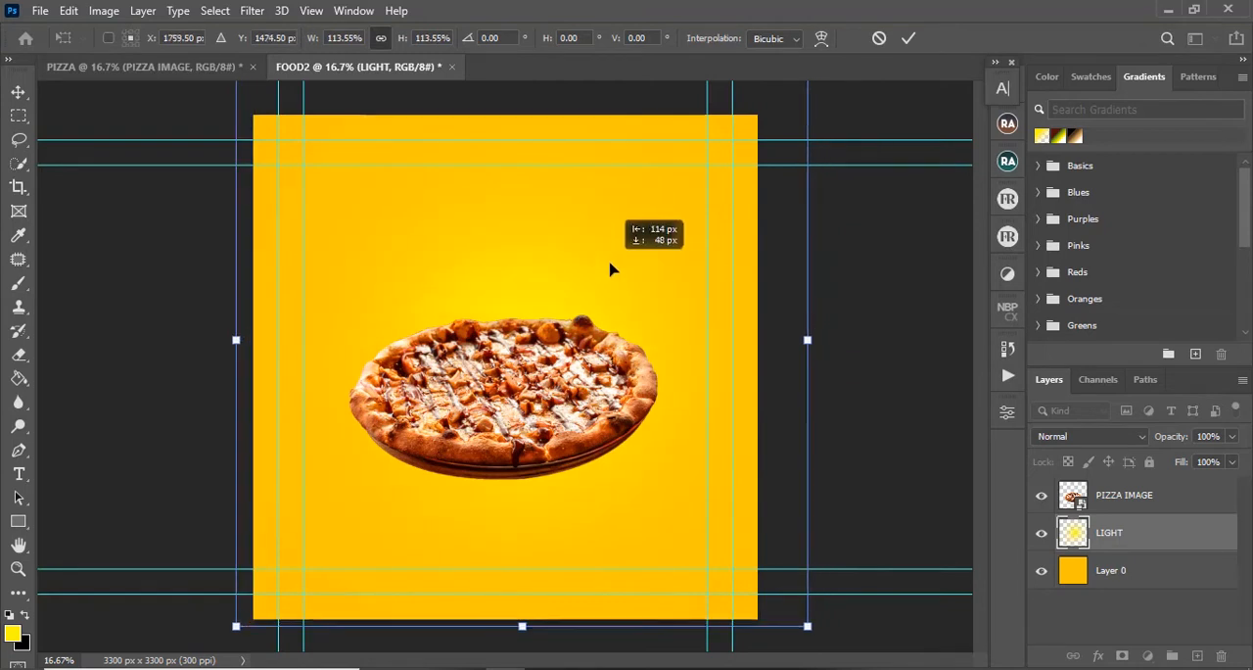
pyautogui.click(909, 37)
# Step: Group the LIGHT layer with Layer 0 and name the group BACKGROUNND
pyautogui.keyDown('shift'); pyautogui.click(1135, 584); pyautogui.keyUp('shift')
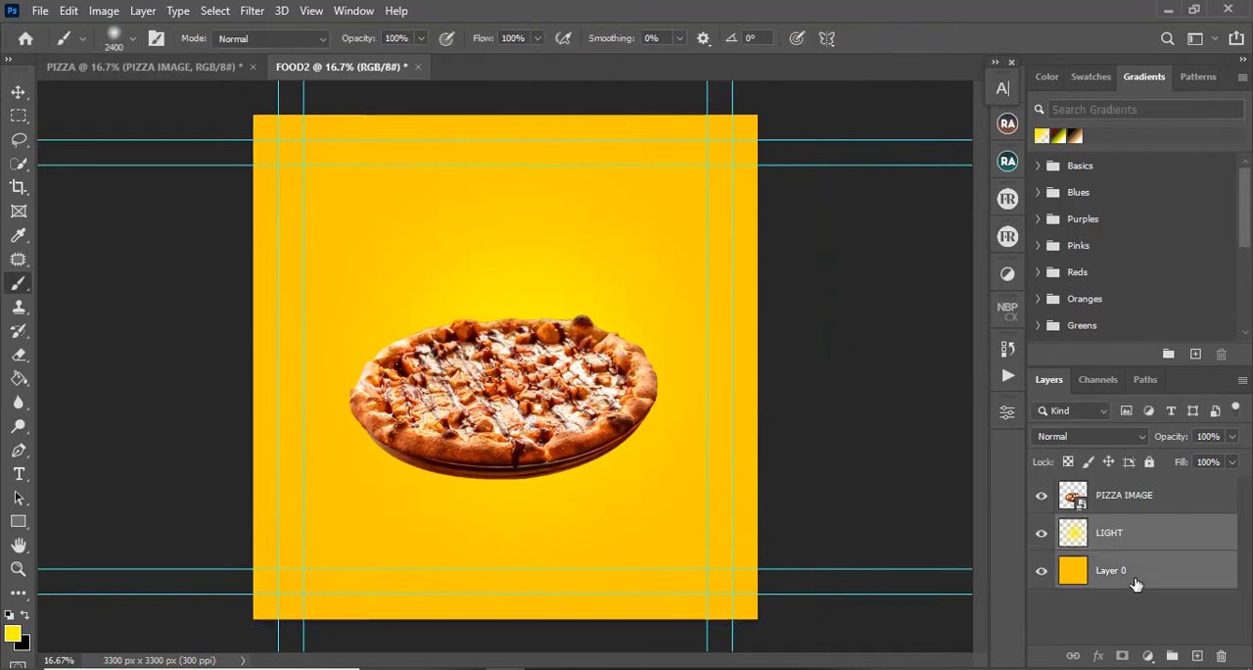
pyautogui.hotkey('ctrl', 'g')
pyautogui.doubleClick(1107, 529)
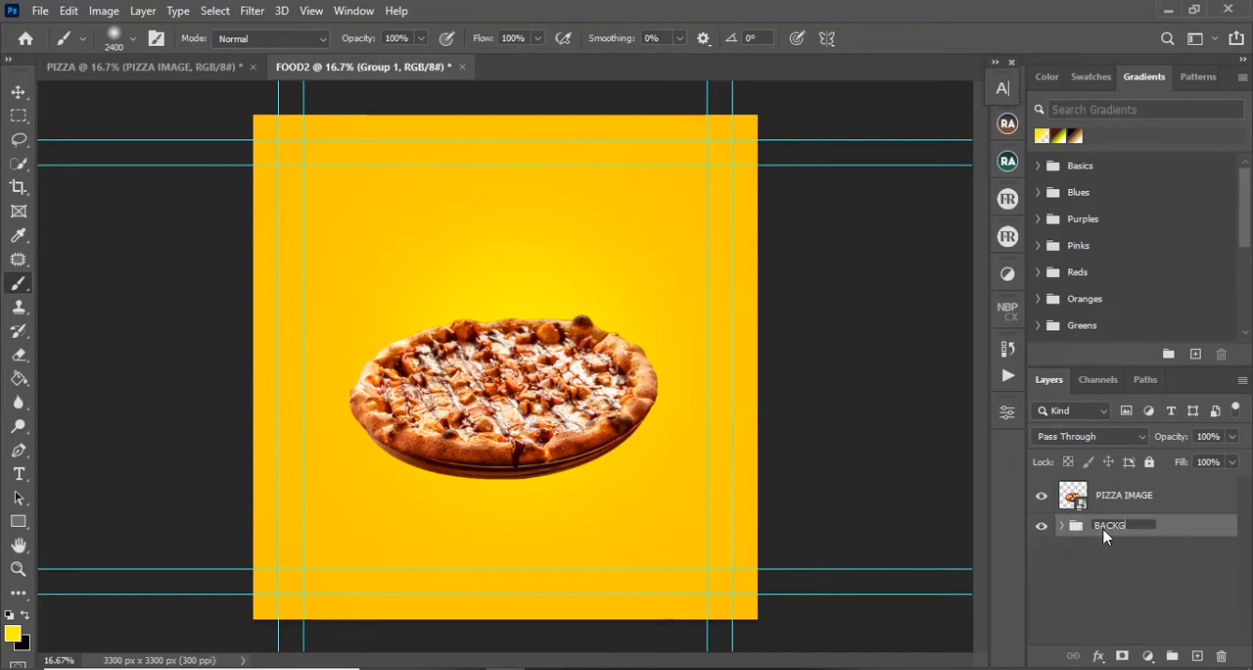
pyautogui.write('BACKGROUND')
pyautogui.press('Return')
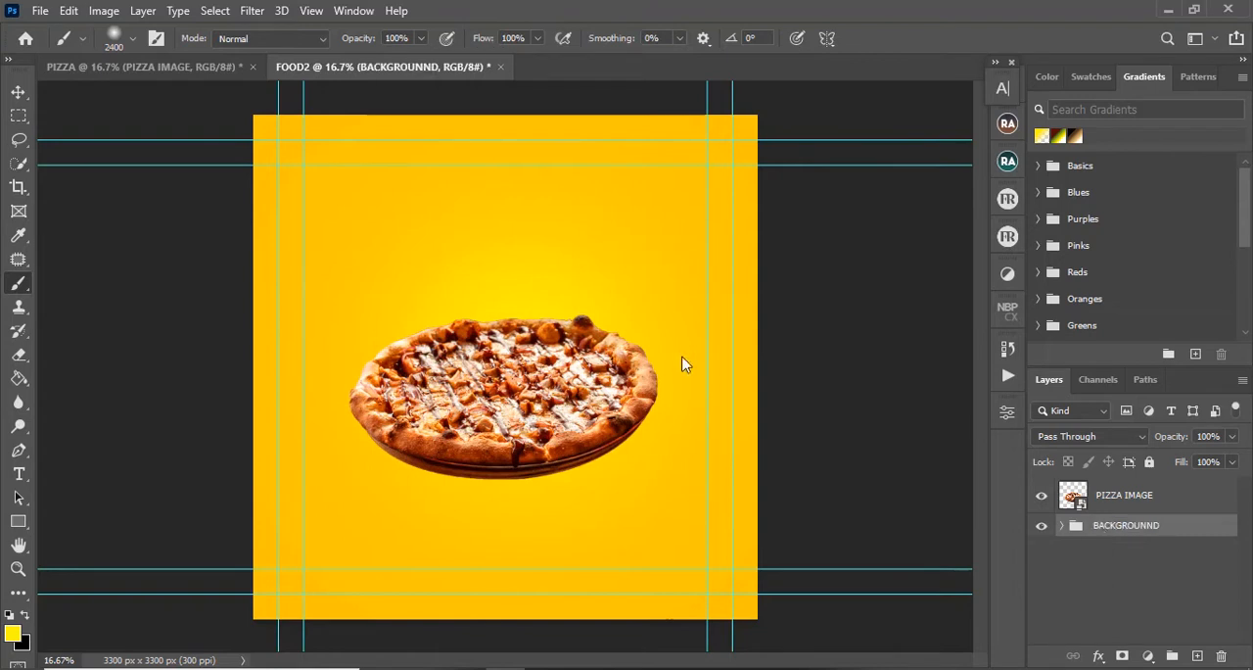
# Step: Return to the Move tool, switch to the PIZZA document, and scale its pizza to about 31.7%, centered within the inner guides
pyautogui.press('v')
pyautogui.click(492, 380)
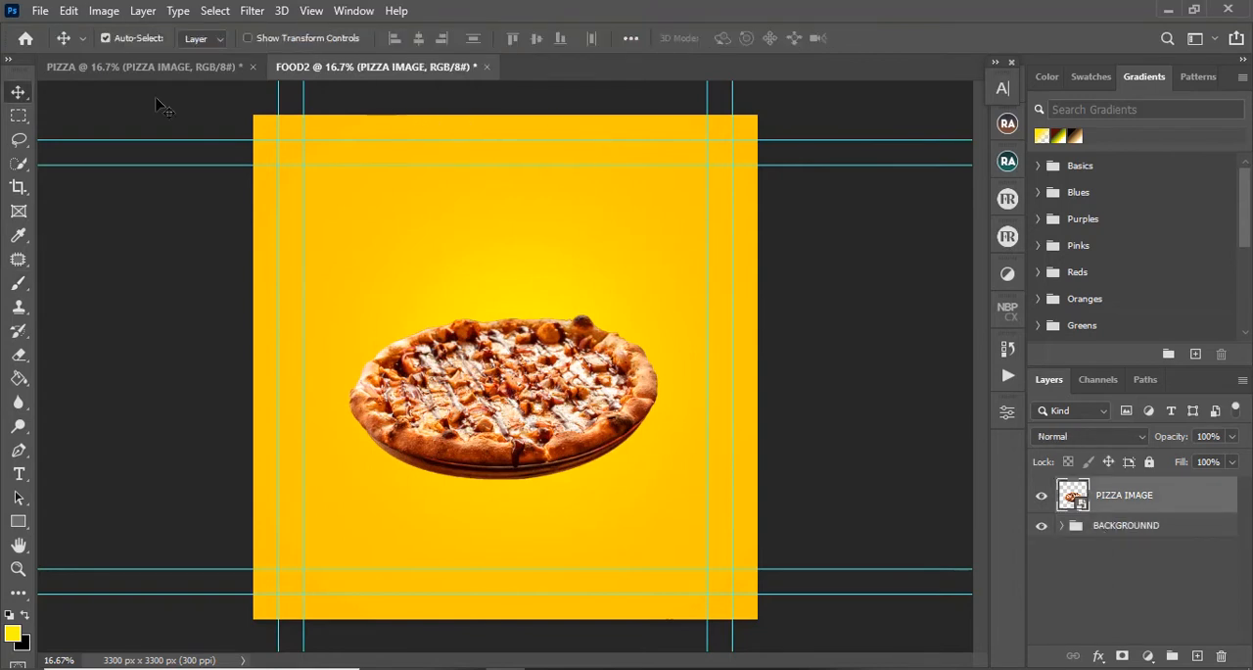
pyautogui.click(191, 68)
pyautogui.press('ctrl')
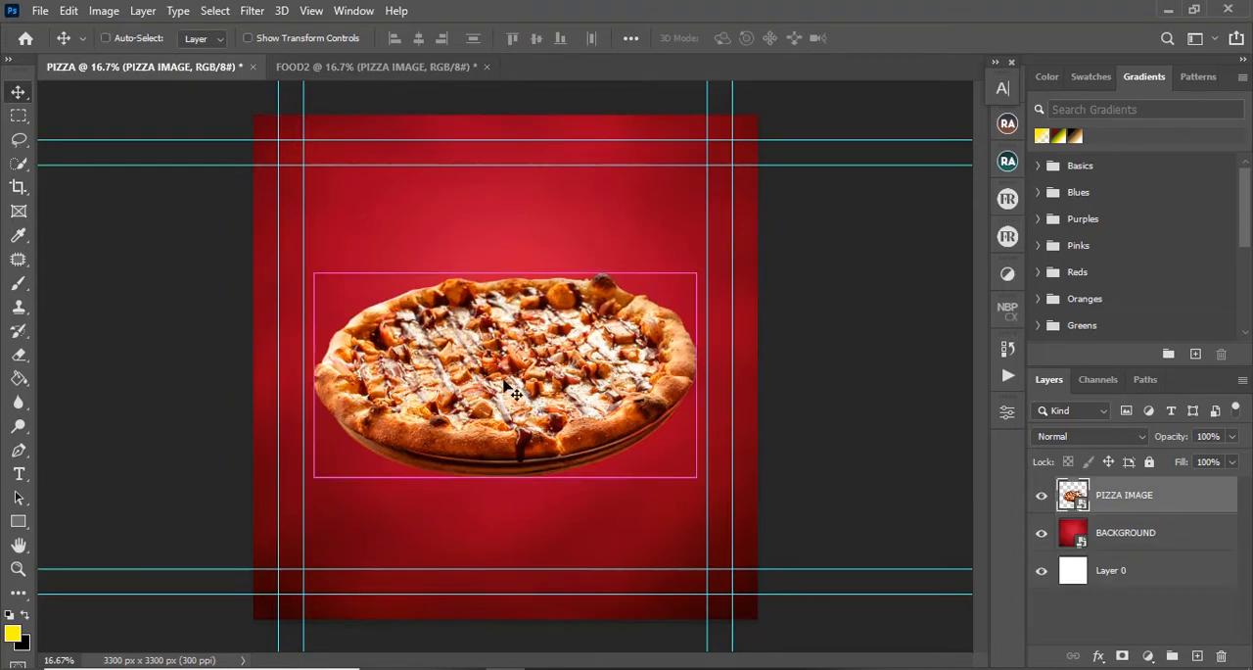
pyautogui.hotkey('ctrl', 't')
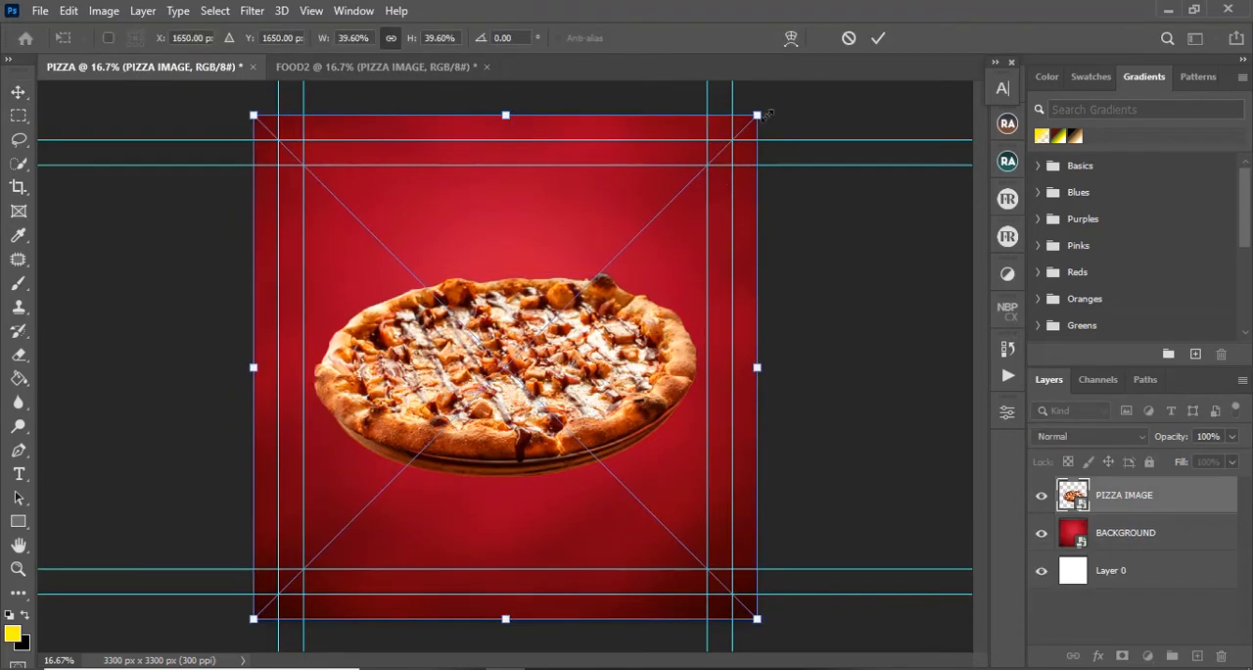
pyautogui.moveTo(725, 130); pyautogui.dragTo(626, 190)
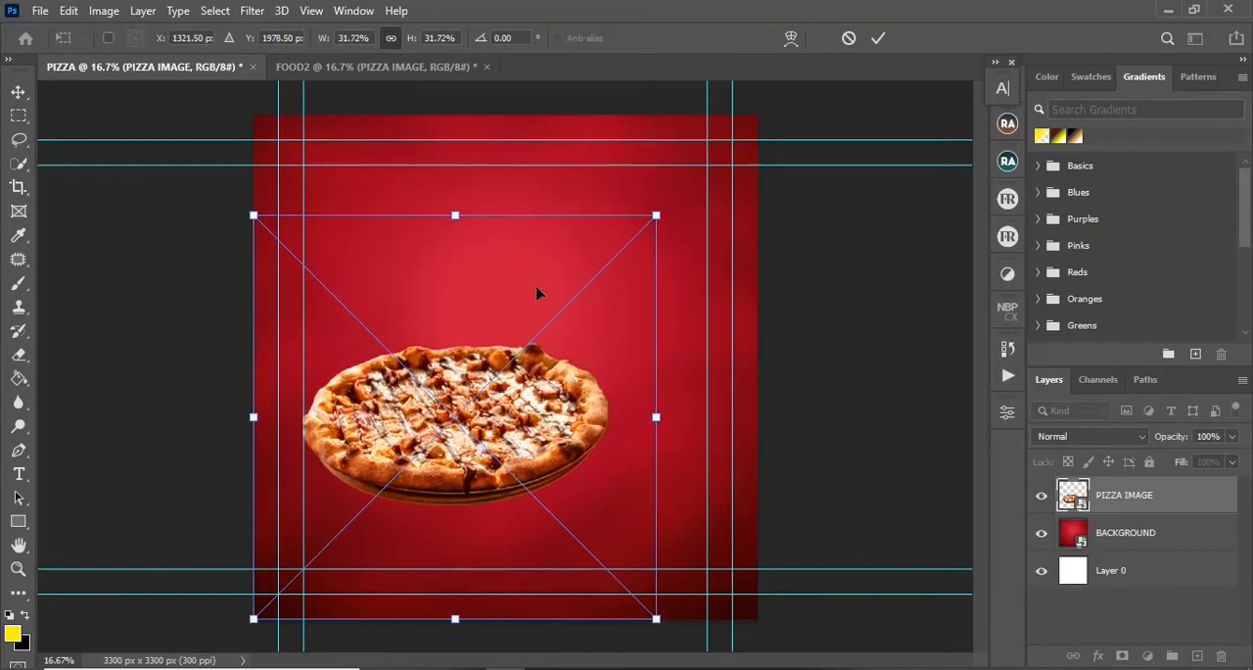
pyautogui.moveTo(541, 295); pyautogui.dragTo(593, 244)
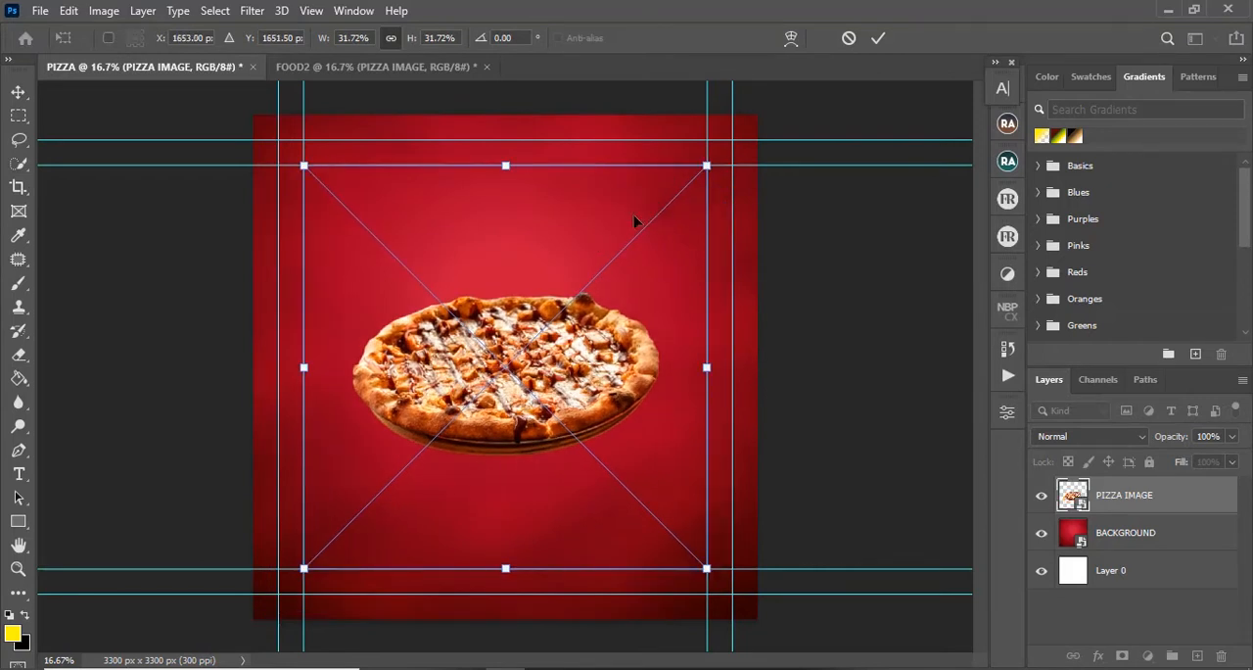
pyautogui.click(877, 37)
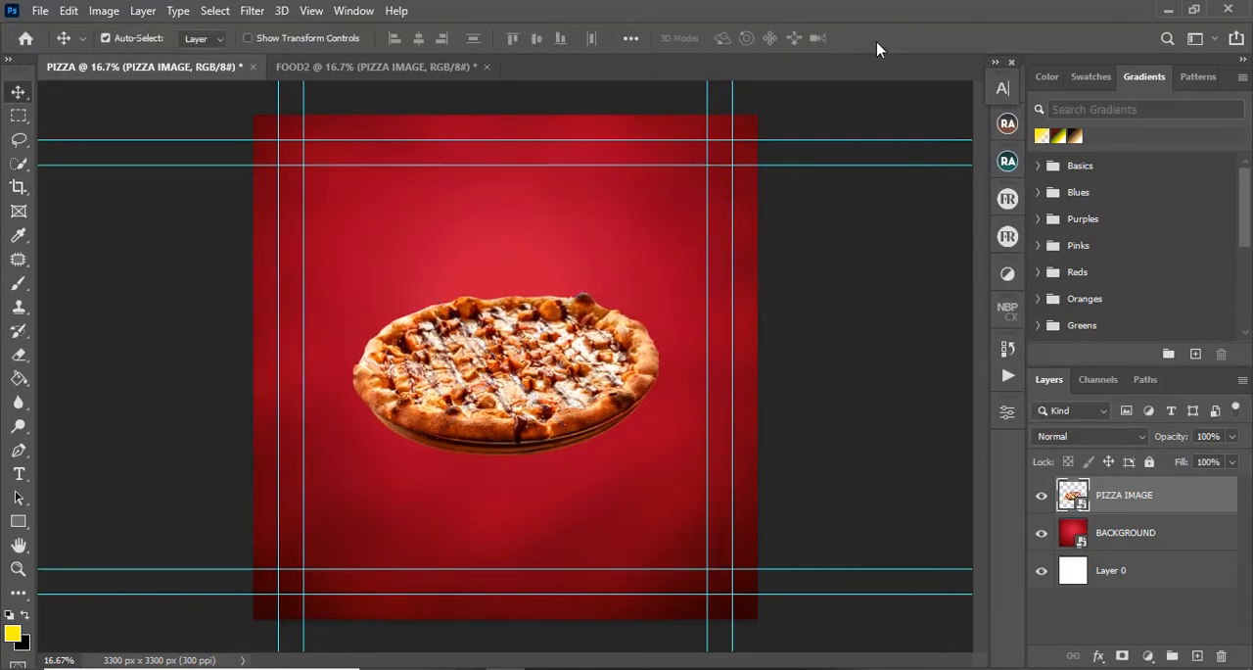
# Step: Move the pizza down below the canvas center in both the PIZZA and FOOD2 documents
pyautogui.moveTo(539, 377); pyautogui.dragTo(491, 448)
pyautogui.click(405, 68)
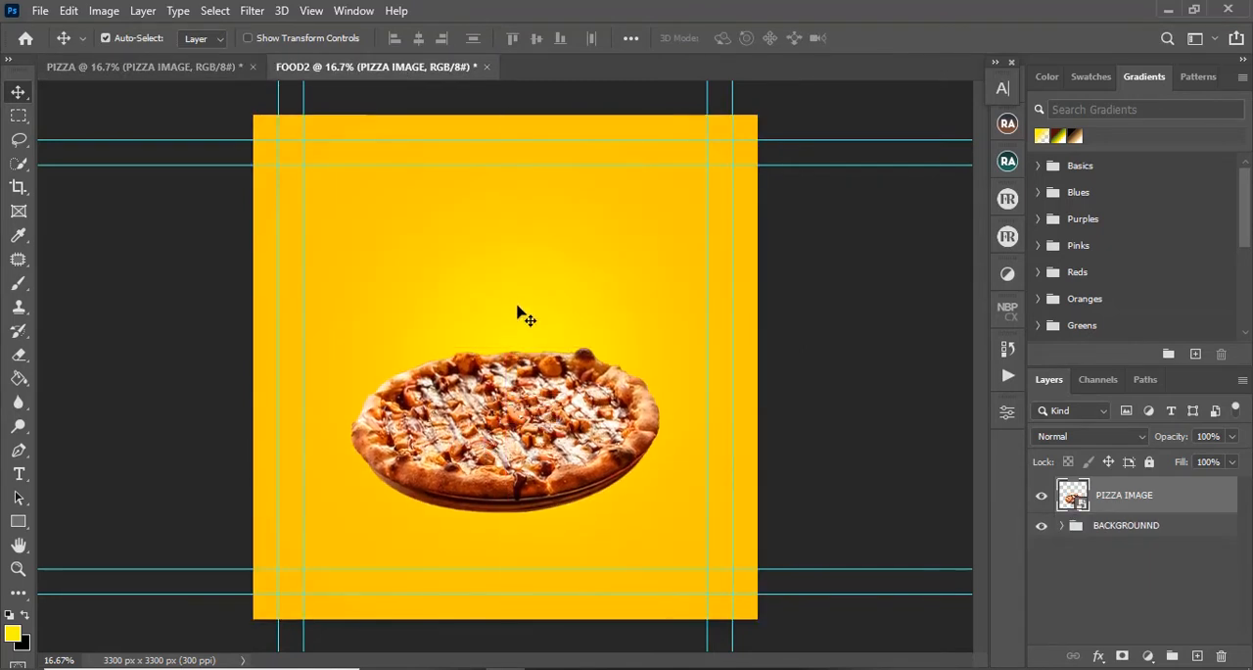
pyautogui.moveTo(513, 403); pyautogui.dragTo(514, 395)
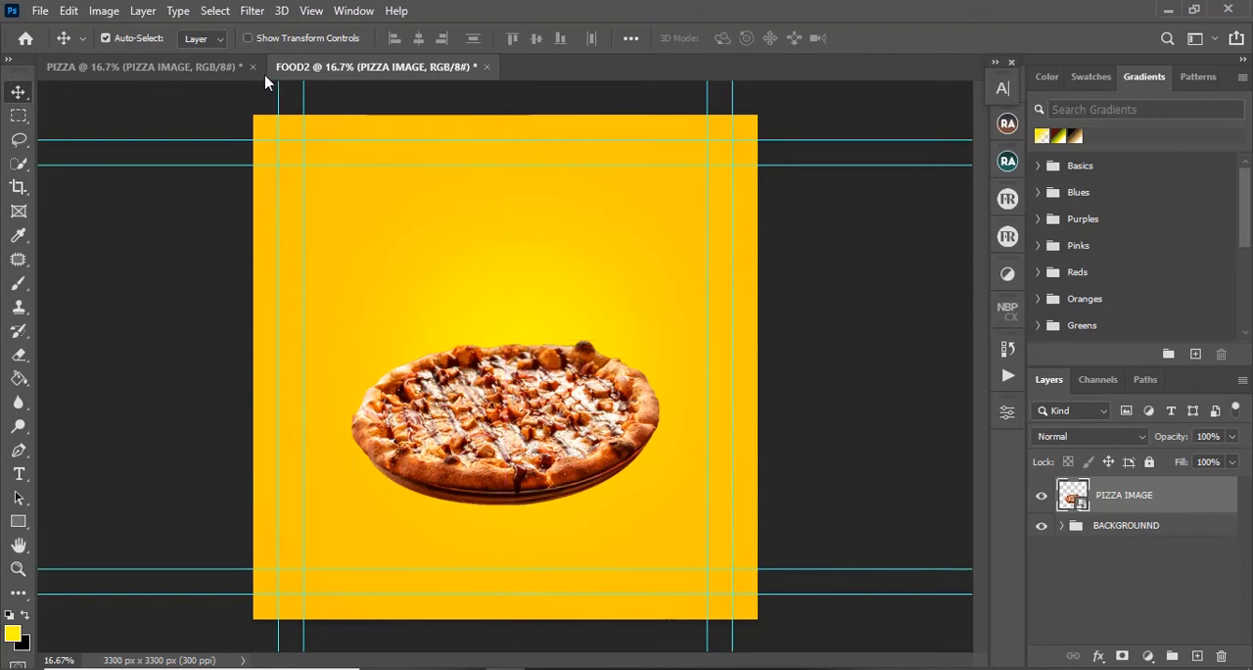
# Step: Switch to the PIZZA document and duplicate its PIZZA IMAGE layer
pyautogui.click(193, 68)
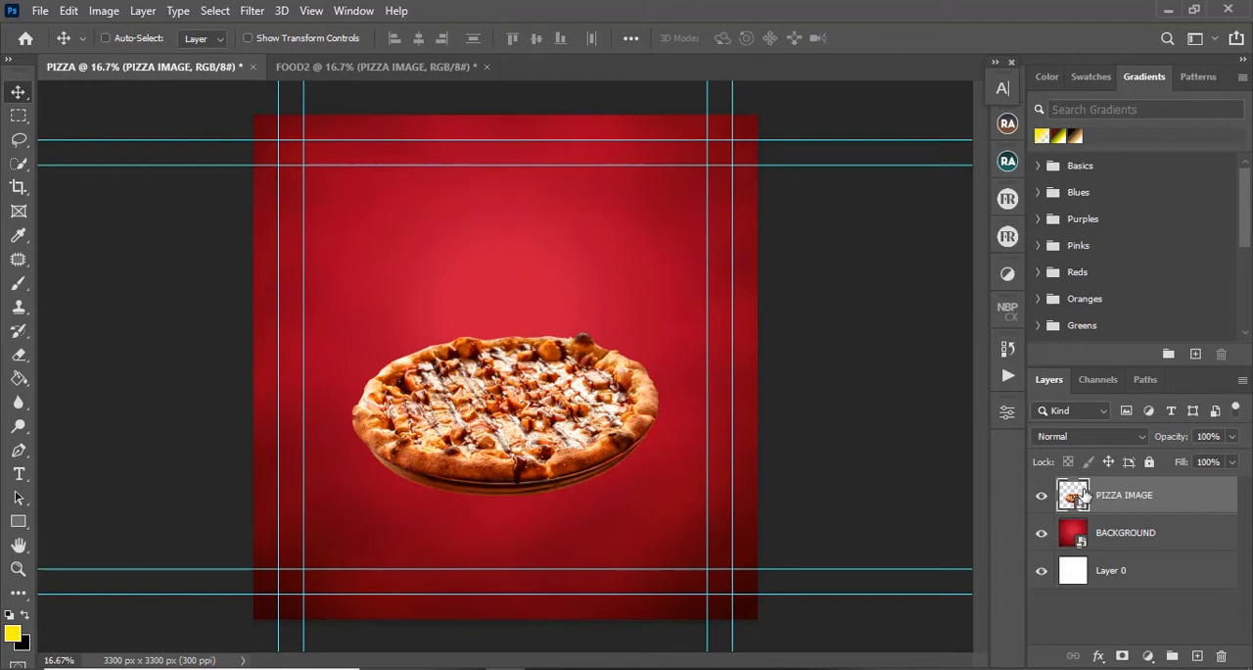
pyautogui.hotkey('ctrl', 'j')
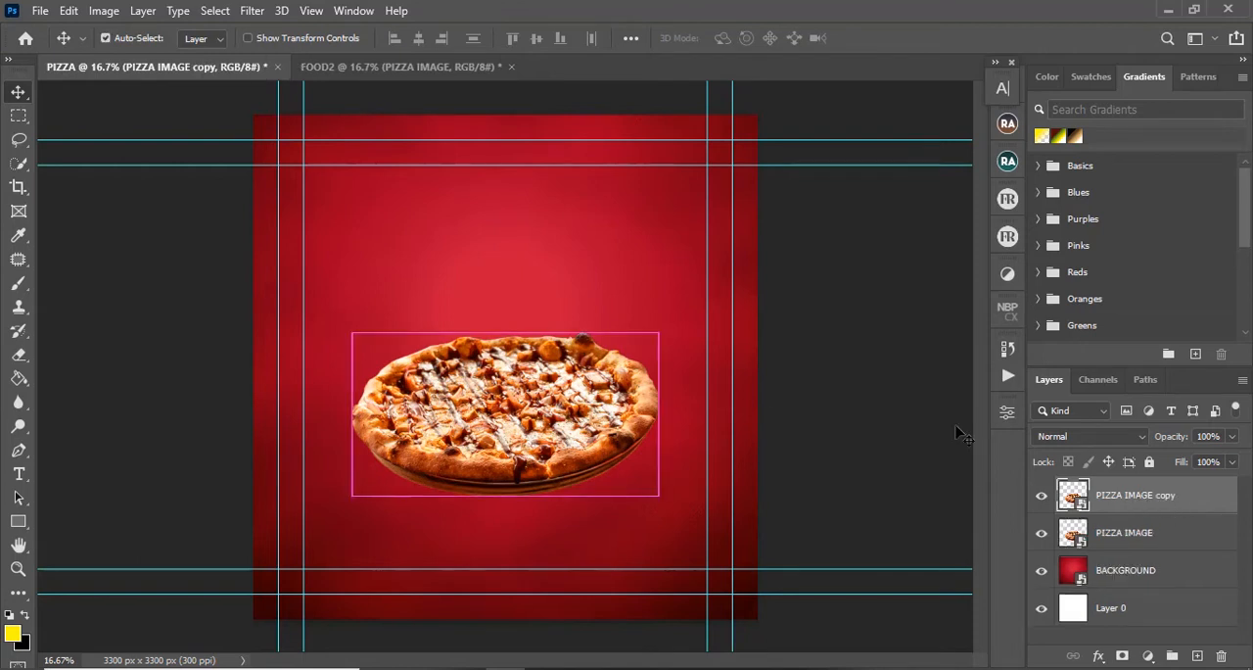
# Step: Duplicate the PIZZA IMAGE layer in the FOOD2 document, and rasterize the PIZZA IMAGE copy layer in both the PIZZA and FOOD2 documents
pyautogui.click(411, 66)
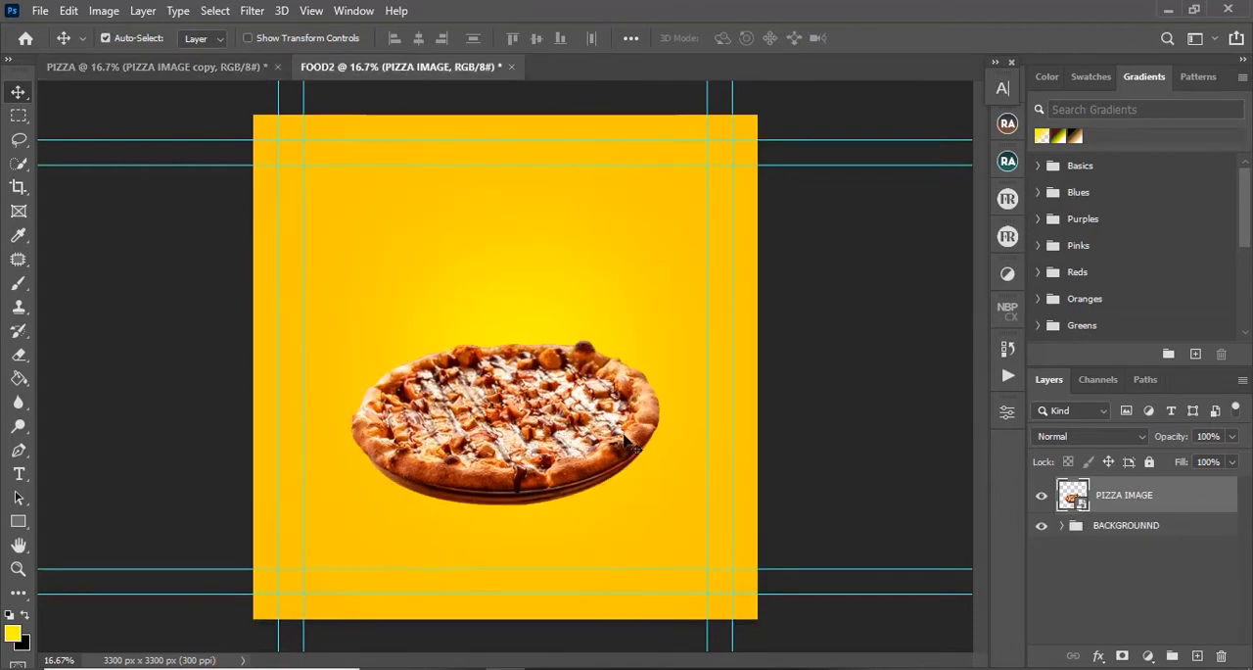
pyautogui.hotkey('ctrl', 'j')
pyautogui.click(157, 67)
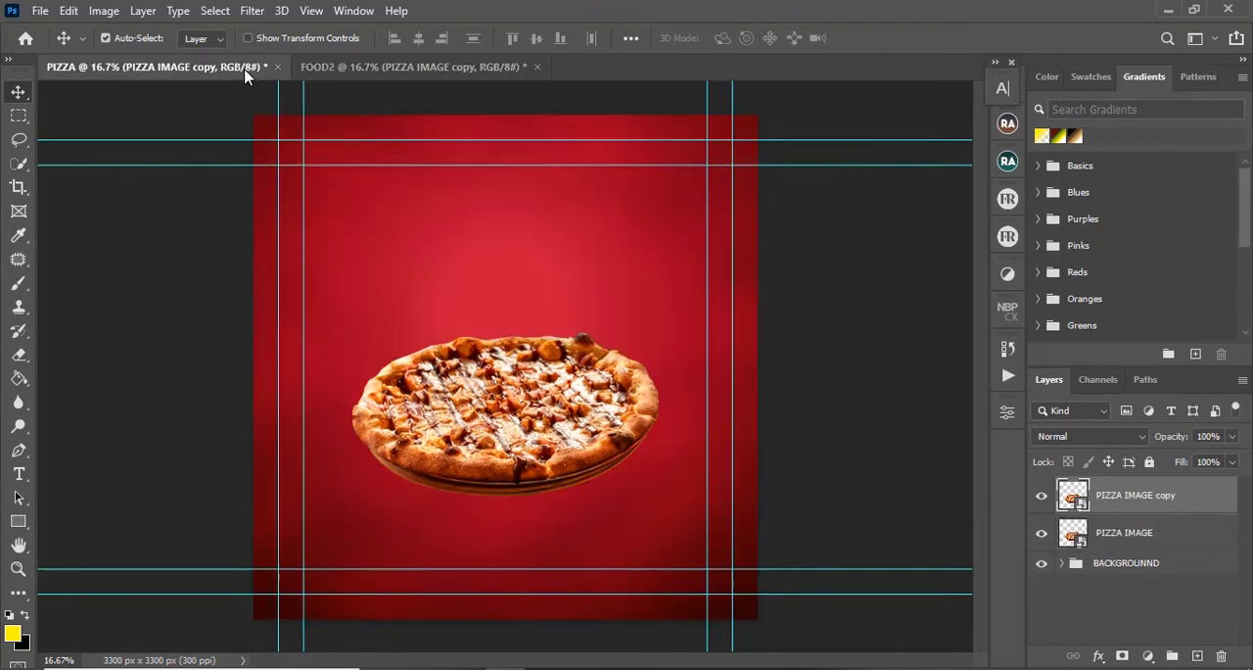
pyautogui.rightClick(1194, 507)
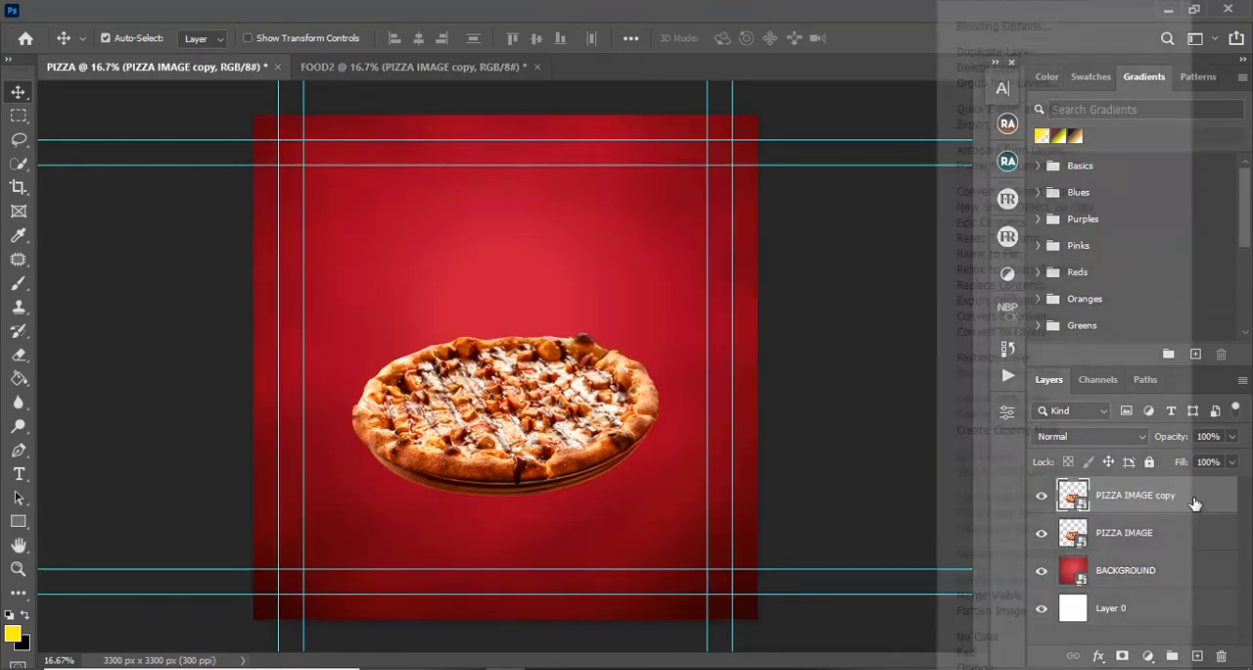
pyautogui.click(1028, 362)
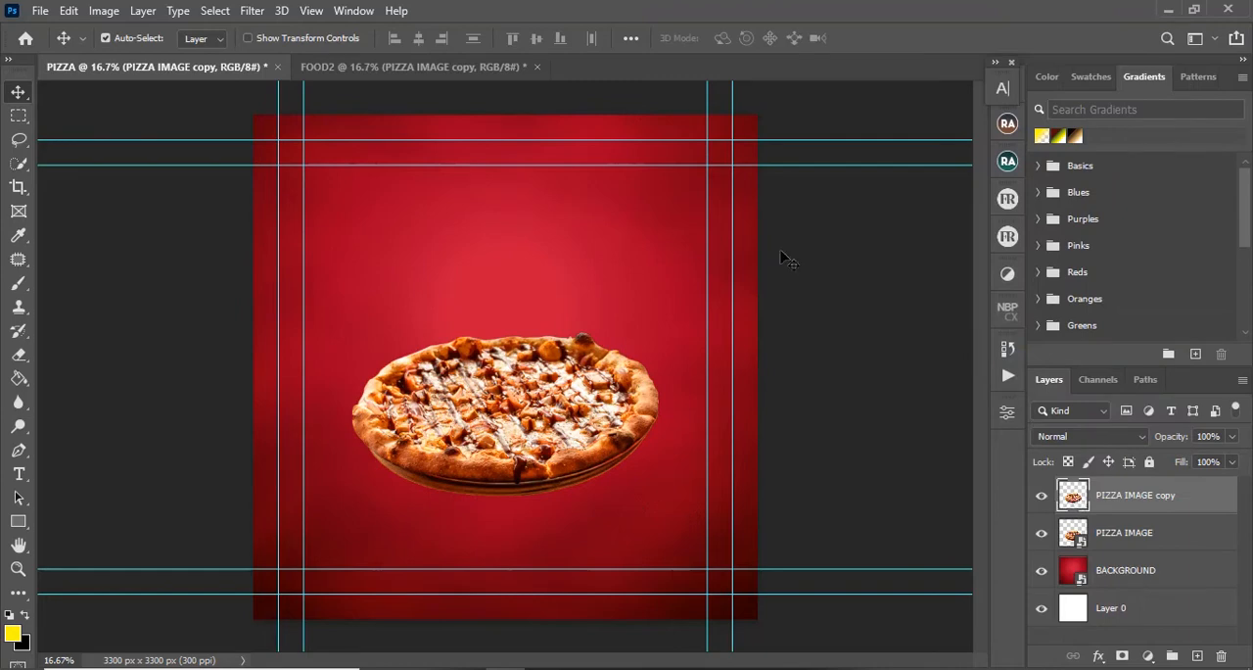
pyautogui.click(450, 65)
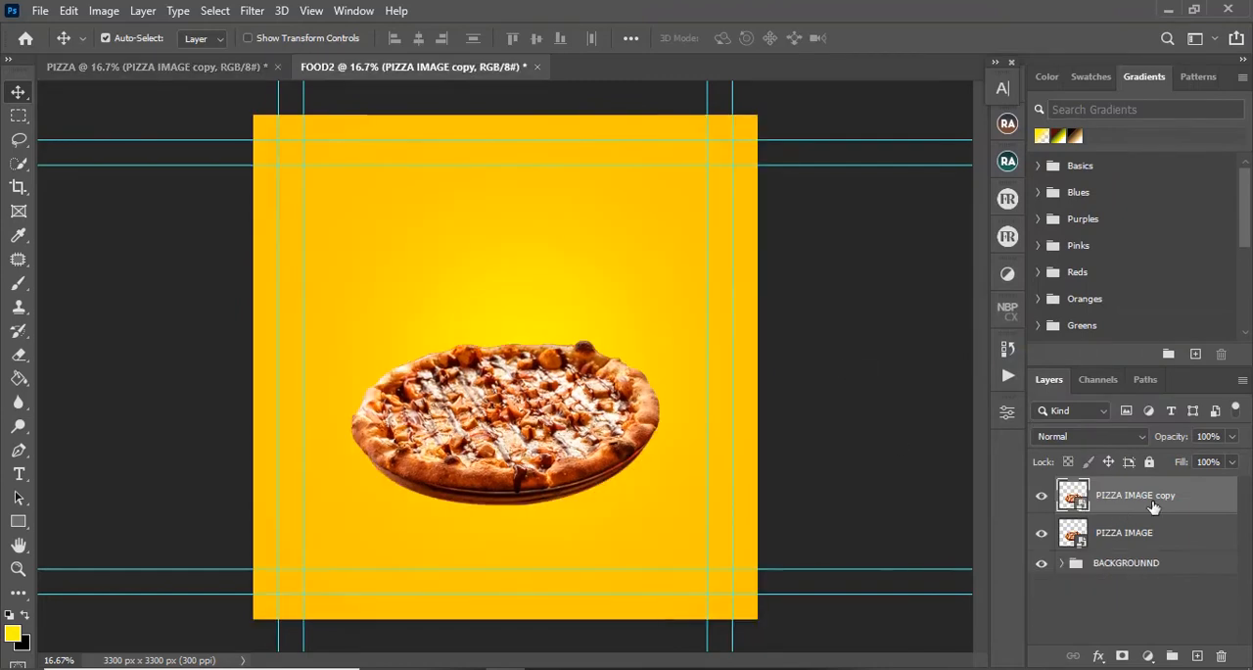
pyautogui.rightClick(1153, 507)
pyautogui.click(969, 362)
# Step: Load the pizza outline of the PIZZA IMAGE copy layer as a selection in both FOOD2 and PIZZA
pyautogui.keyDown('ctrl'); pyautogui.click(1078, 497); pyautogui.keyUp('ctrl')
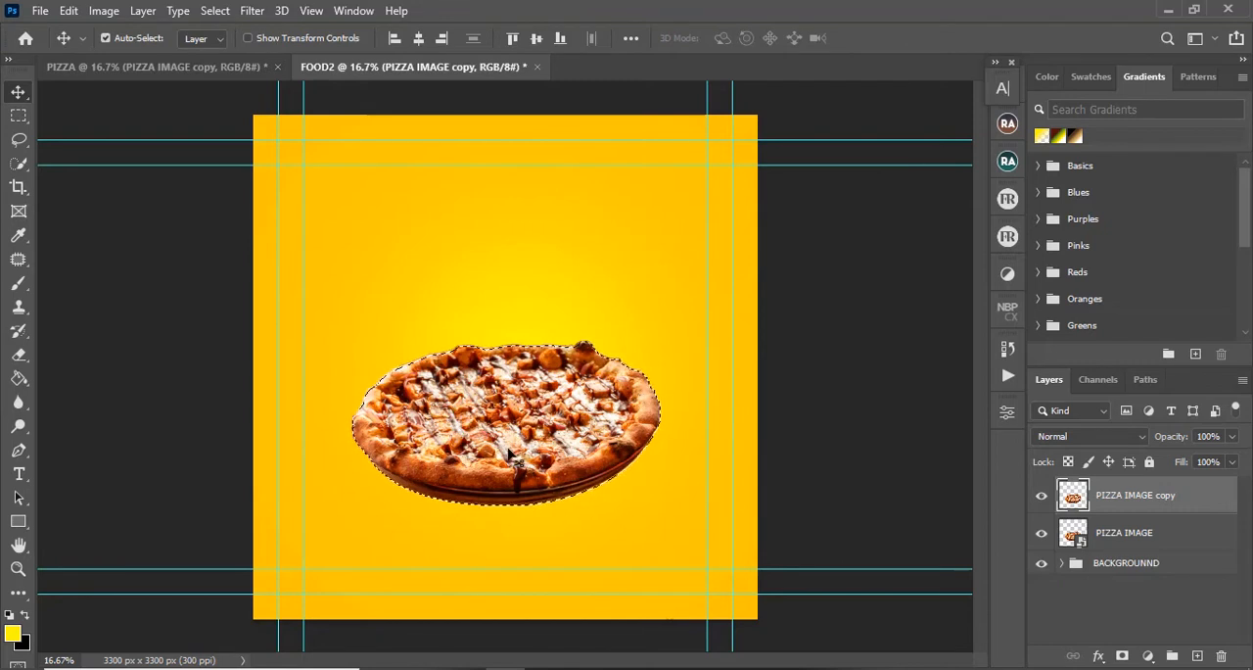
pyautogui.click(176, 71)
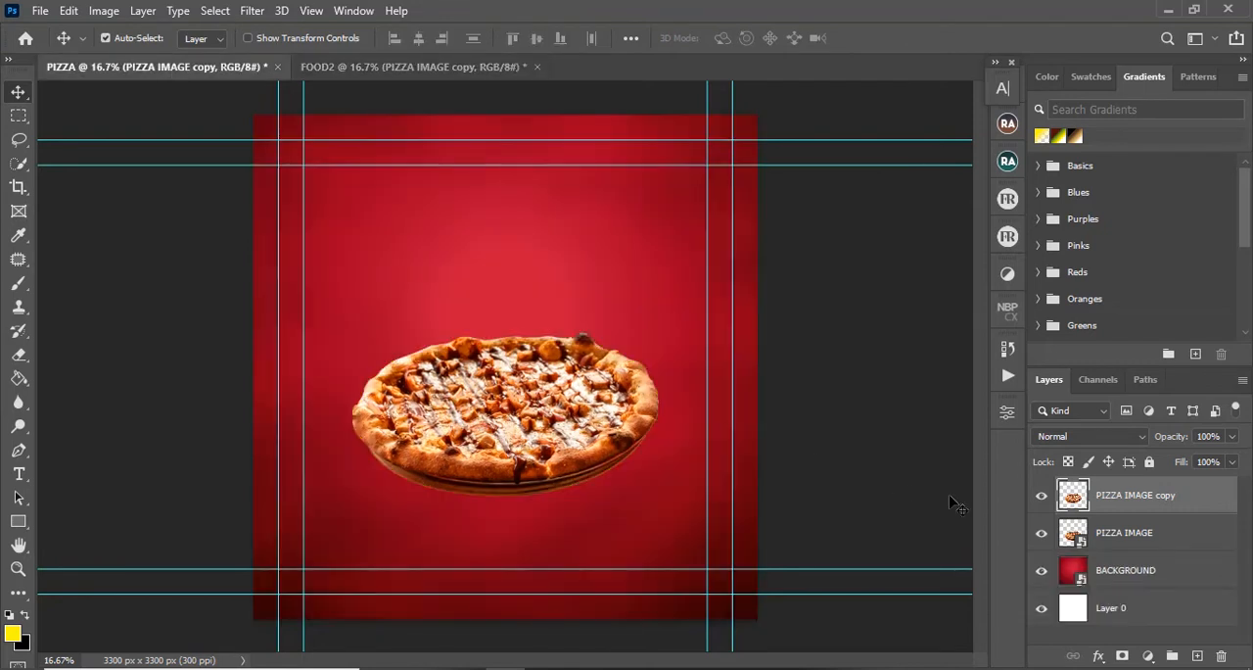
pyautogui.keyDown('ctrl'); pyautogui.click(1072, 498); pyautogui.keyUp('ctrl')
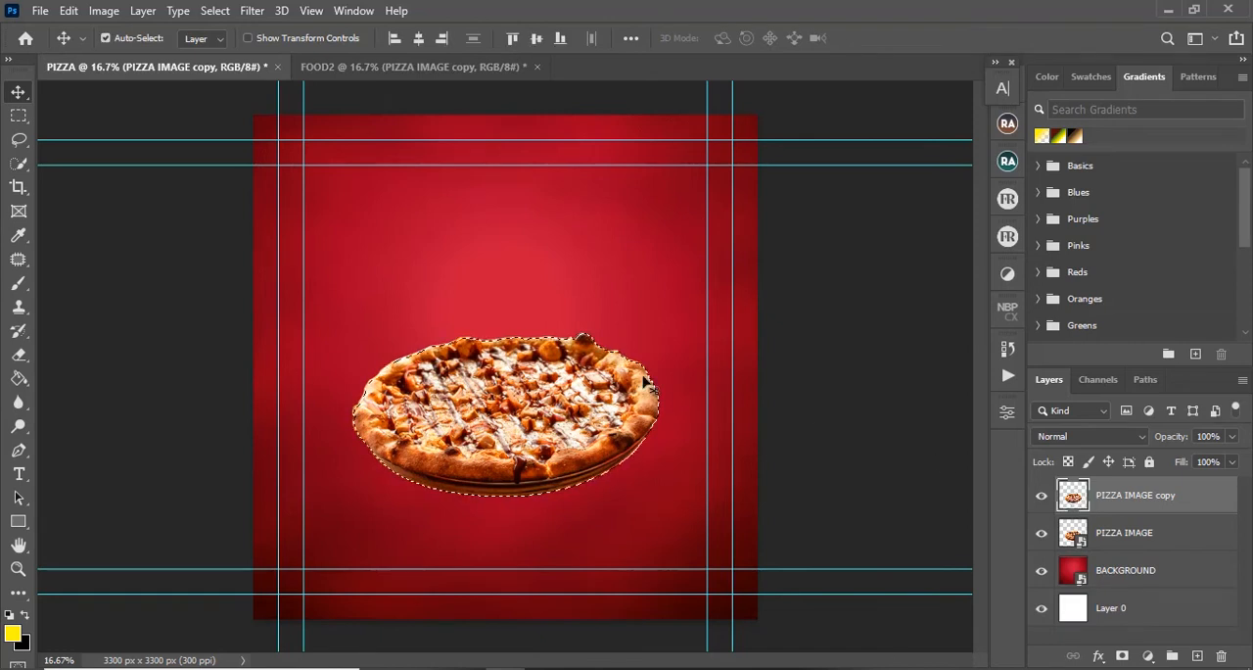
# Step: Set the foreground color to black and paint the selected pizza solid black with the Brush in FOOD2 and in PIZZA, clearing each selection
pyautogui.click(411, 66)
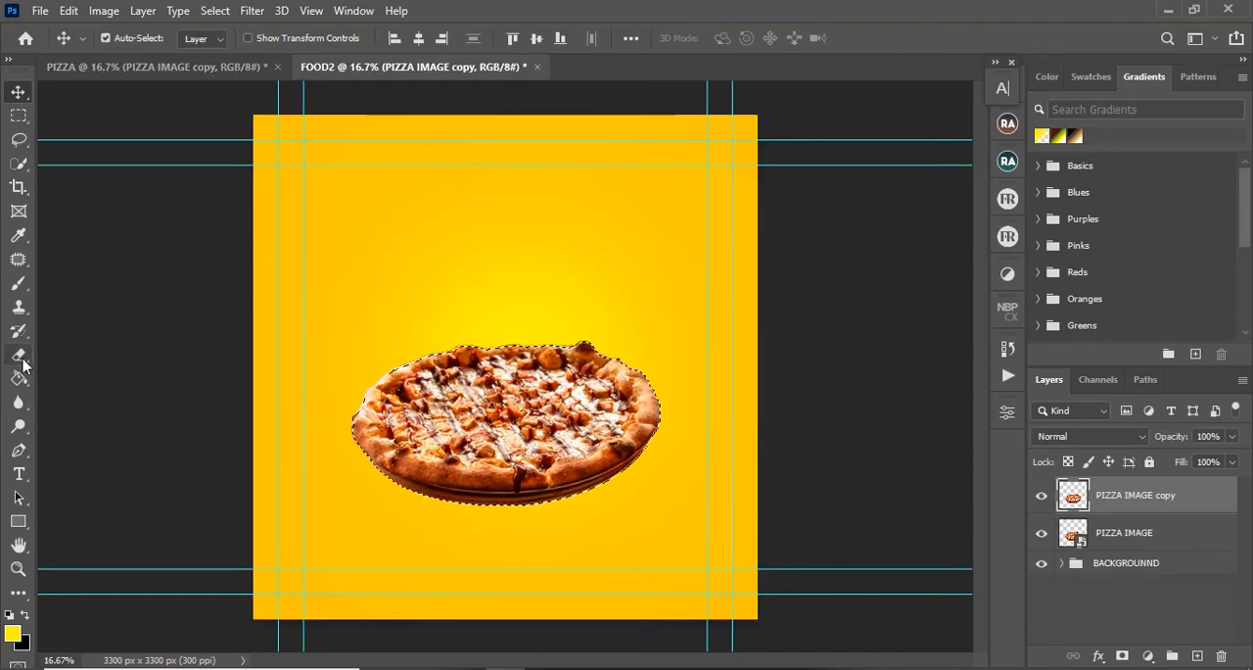
pyautogui.click(18, 285)
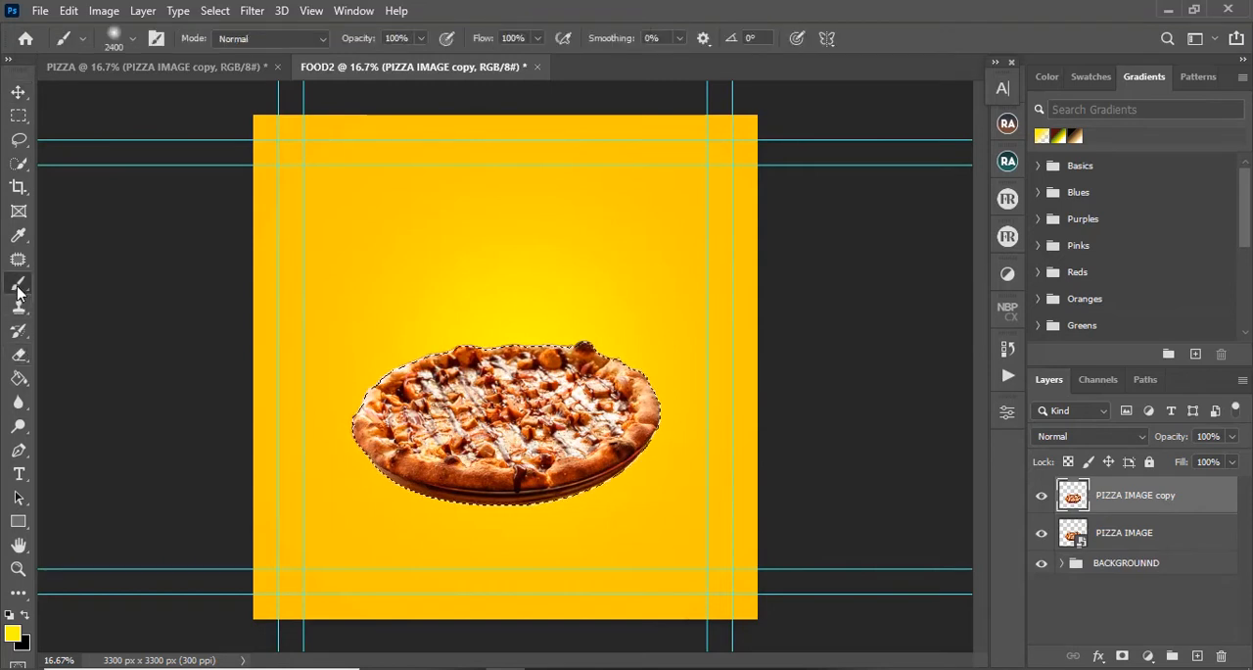
pyautogui.click(17, 636)
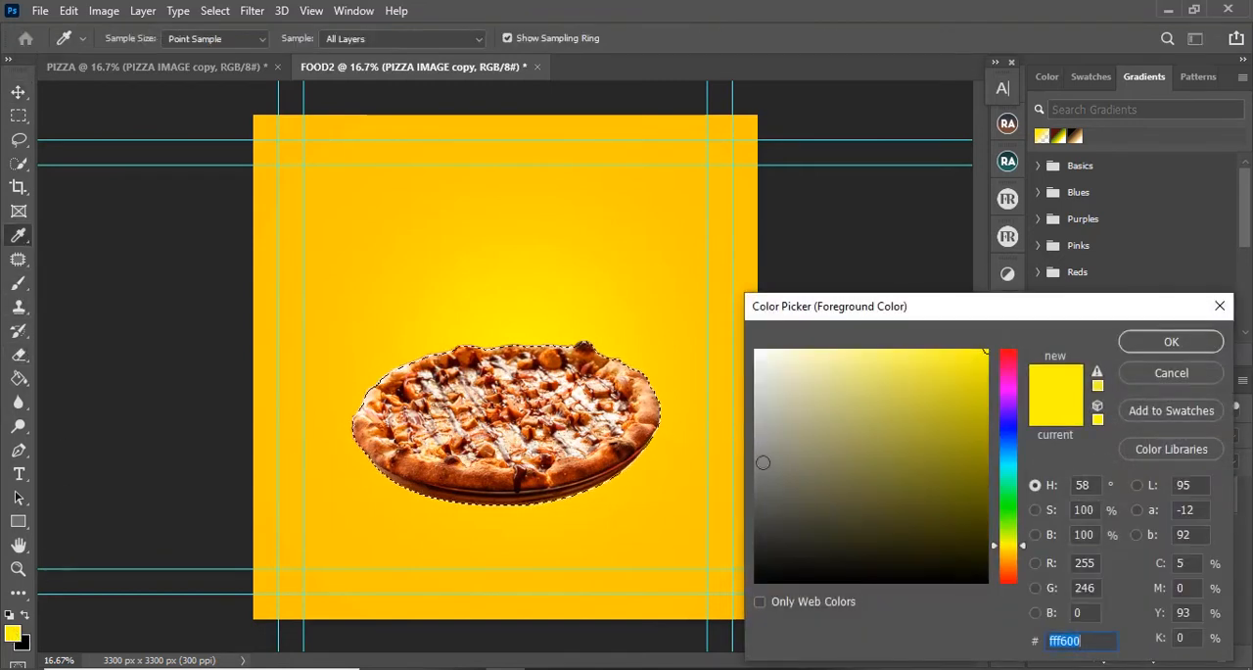
pyautogui.moveTo(761, 462); pyautogui.dragTo(692, 633)
pyautogui.click(1171, 340)
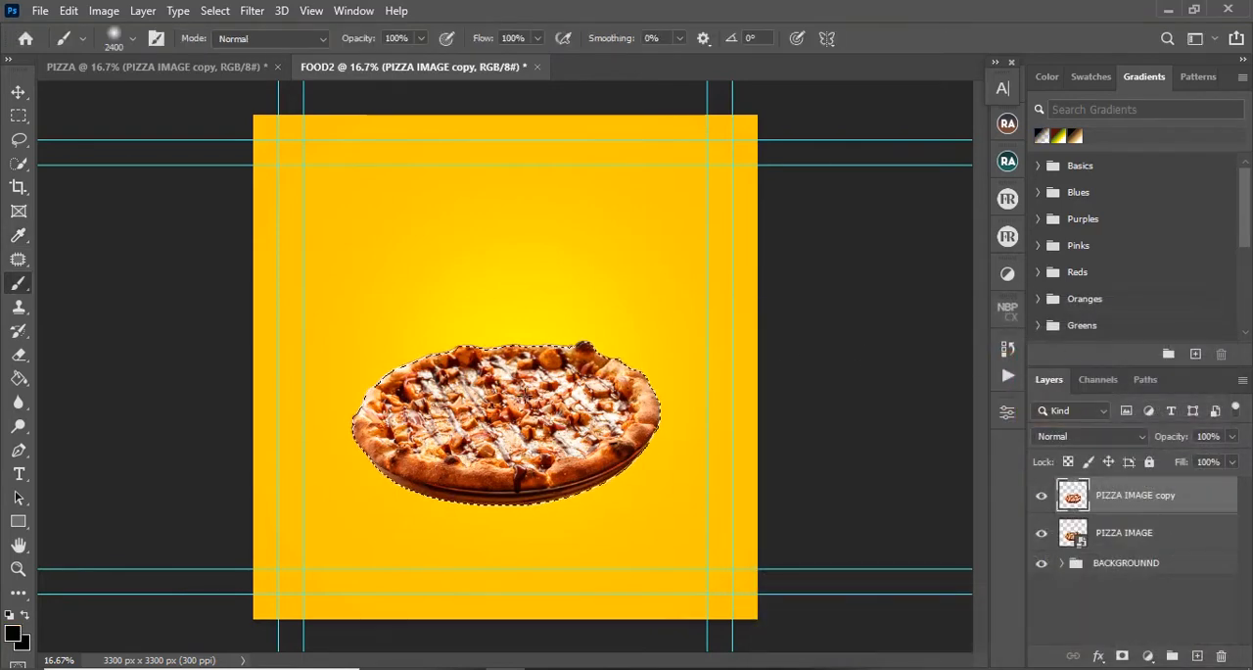
pyautogui.moveTo(336, 398); pyautogui.dragTo(420, 414)
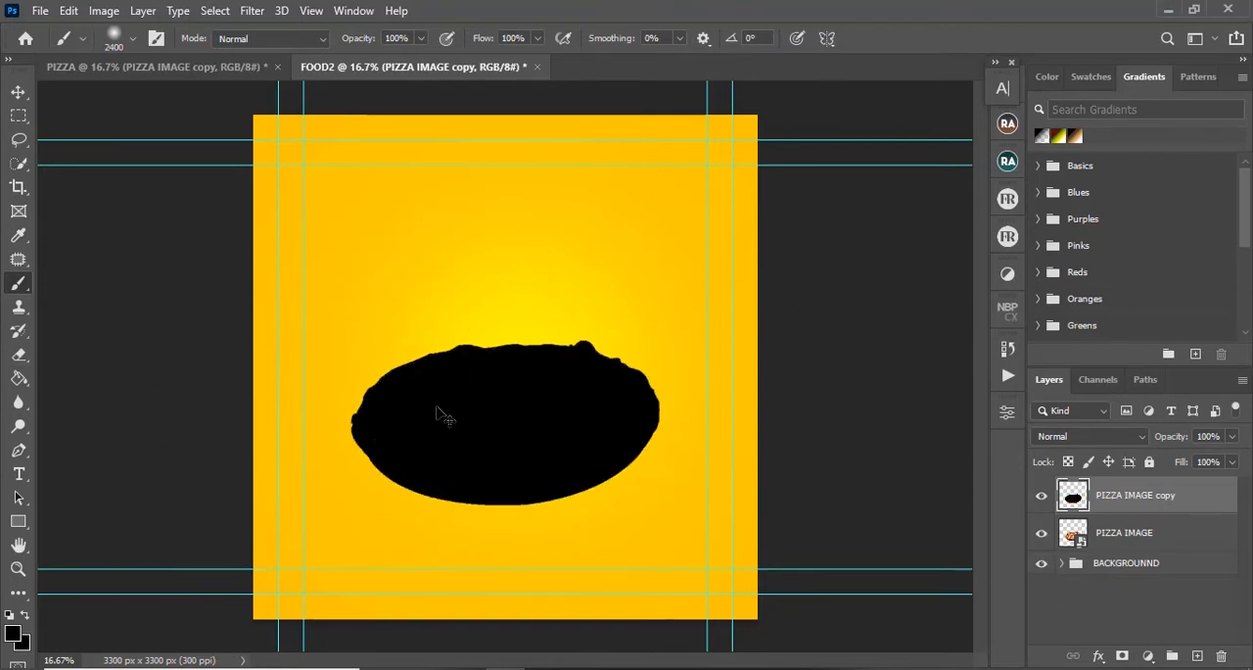
pyautogui.click(179, 68)
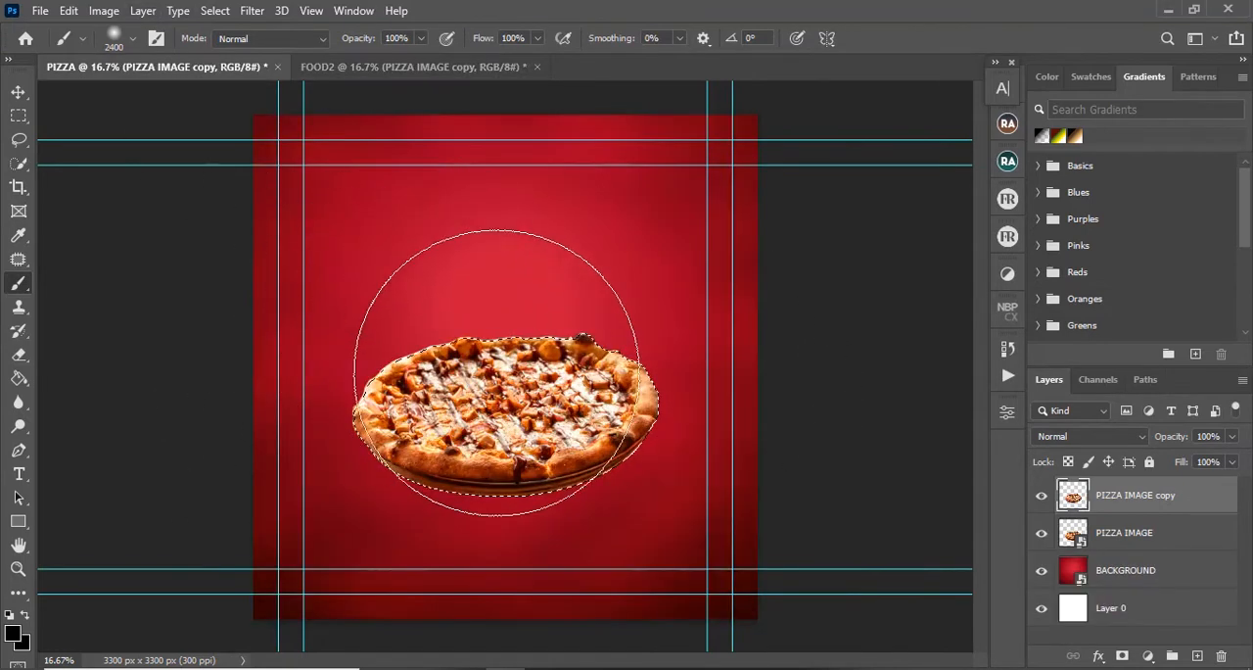
pyautogui.moveTo(496, 373)
pyautogui.mouseDown()
pyautogui.moveTo(353, 381)
pyautogui.moveTo(331, 395)
pyautogui.mouseUp()
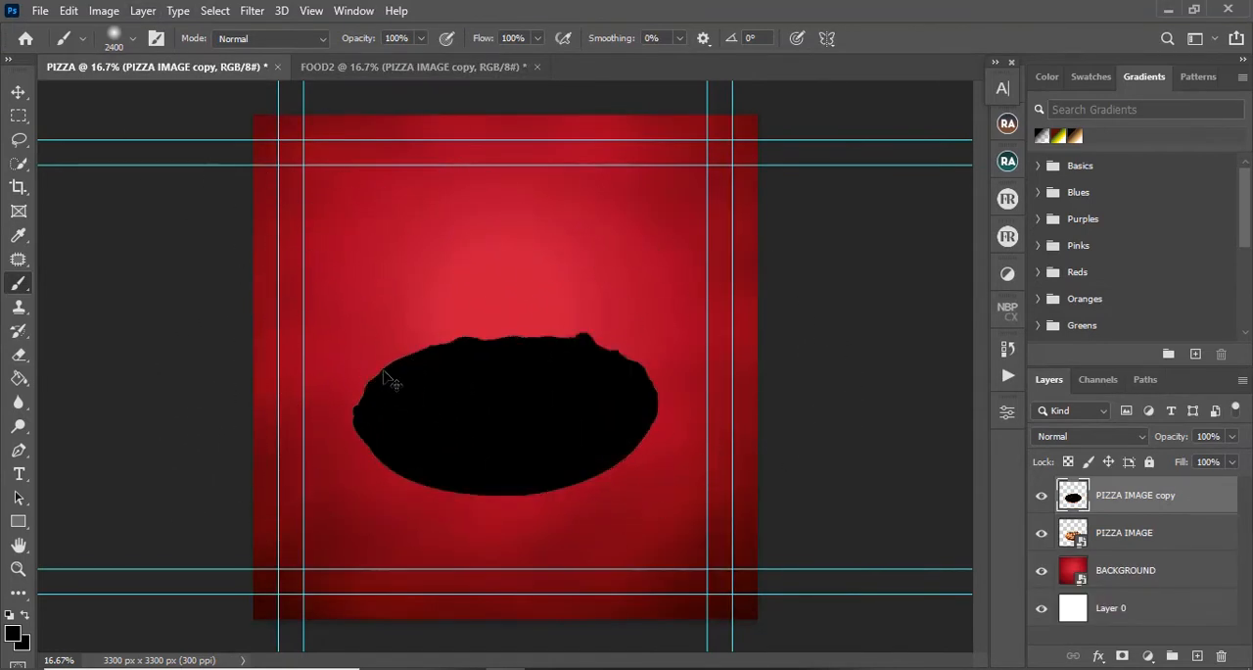
# Step: Return to the Move tool and place the black PIZZA IMAGE copy layer below PIZZA IMAGE in both FOOD2 and PIZZA
pyautogui.click(324, 69)
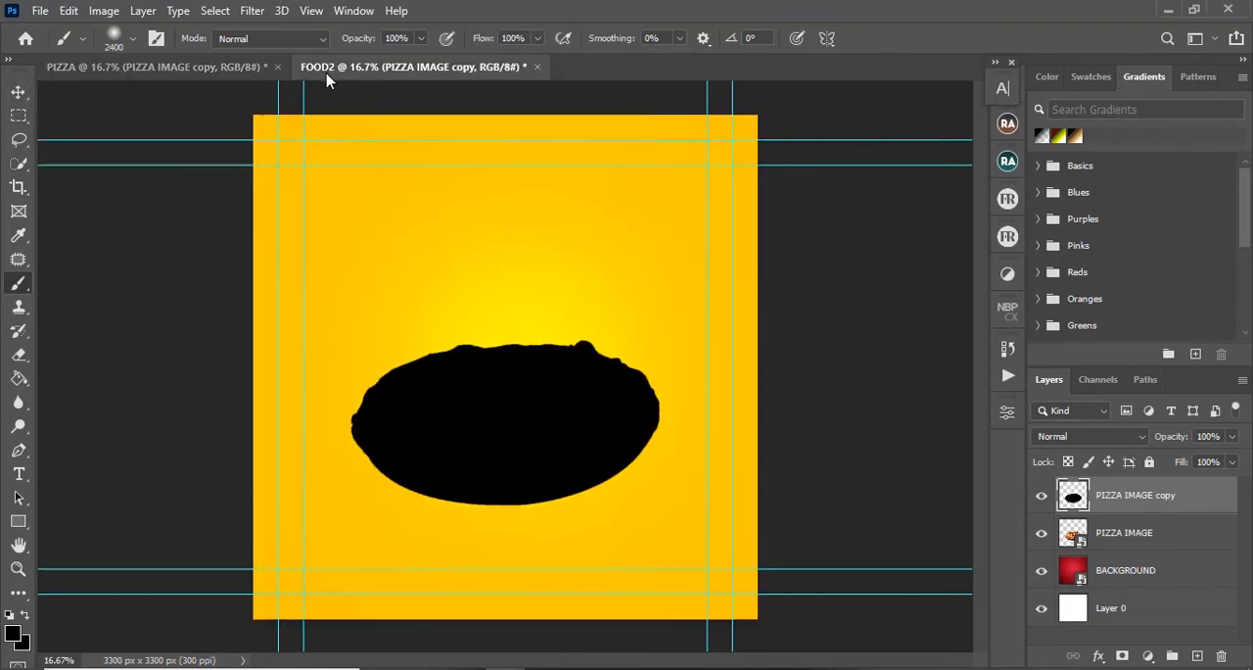
pyautogui.click(19, 92)
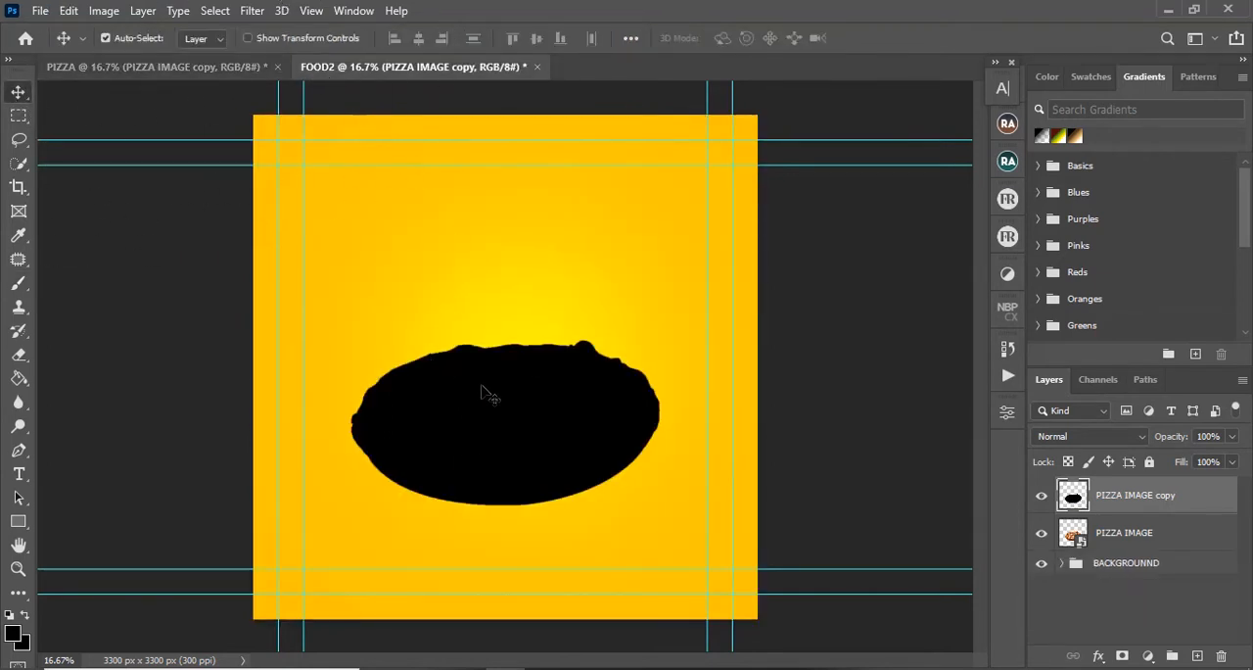
pyautogui.moveTo(1129, 554); pyautogui.dragTo(1129, 532)
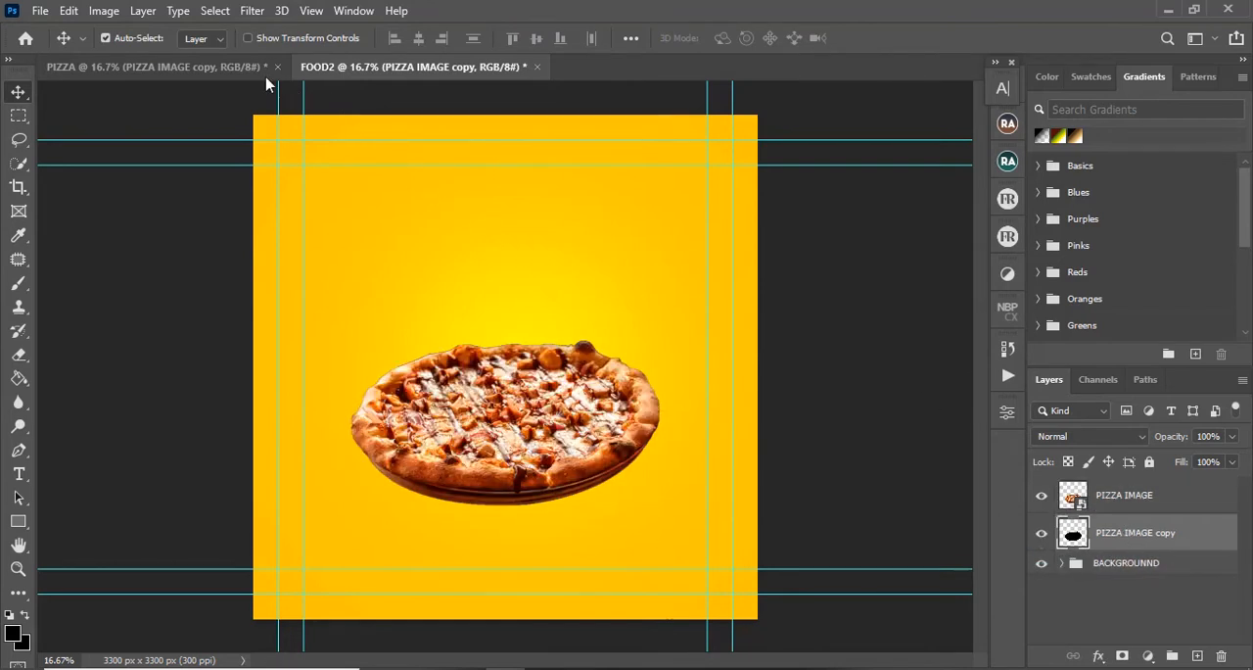
pyautogui.click(235, 67)
pyautogui.moveTo(1096, 501); pyautogui.dragTo(1114, 547)
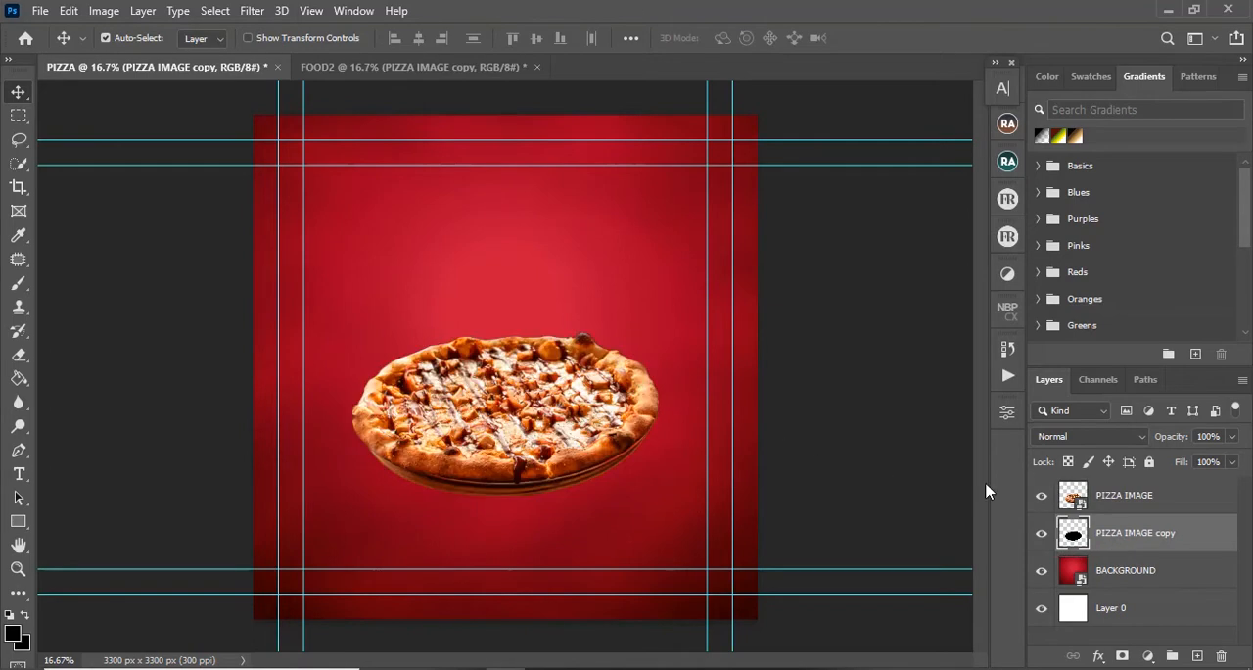
# Step: Hide the PIZZA IMAGE layer in both documents and apply a Gaussian Blur with a 16-pixel radius to the black copy in FOOD2
pyautogui.click(1041, 496)
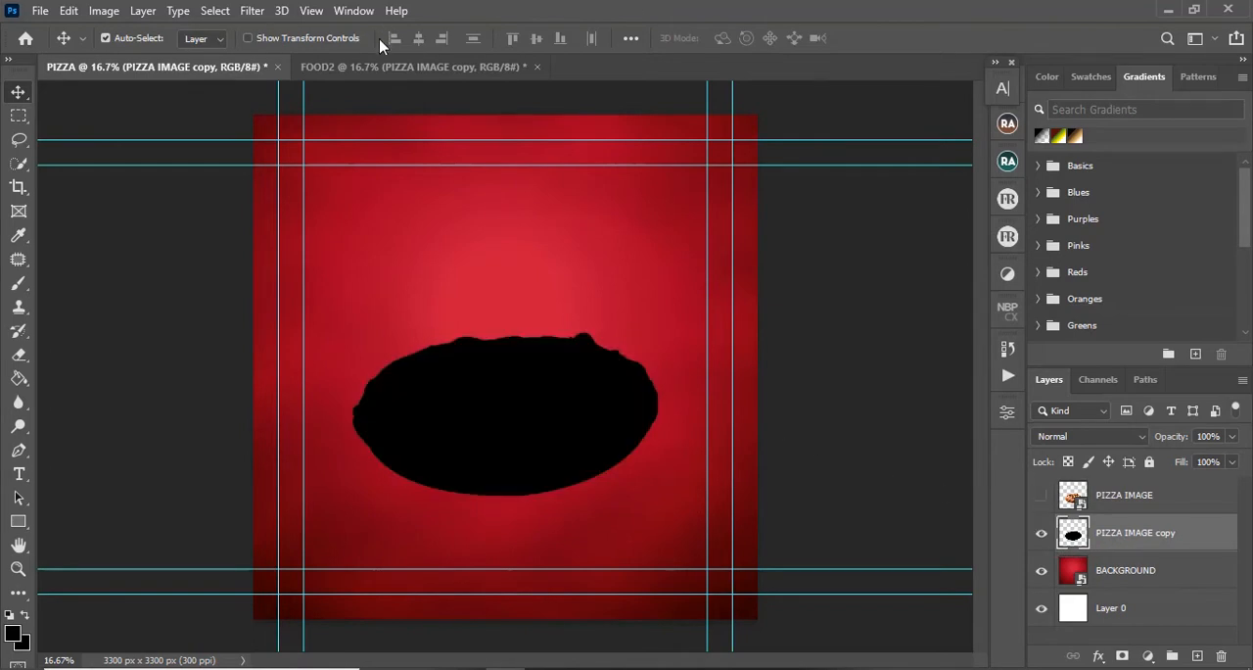
pyautogui.click(402, 66)
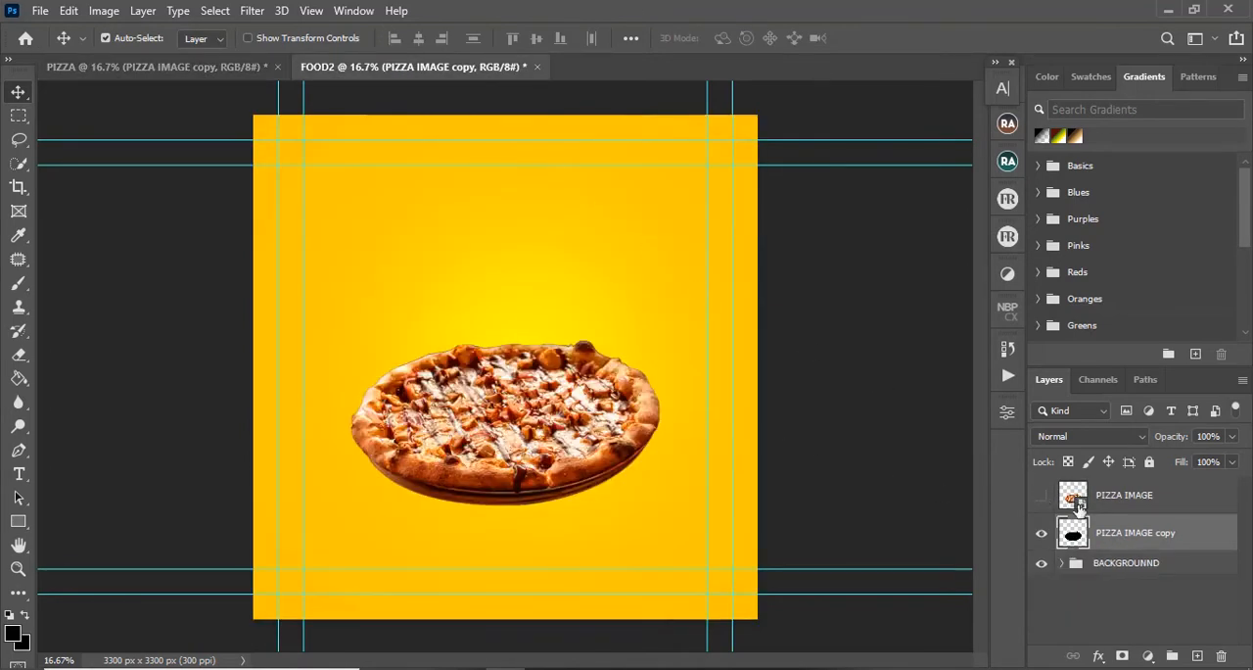
pyautogui.click(251, 11)
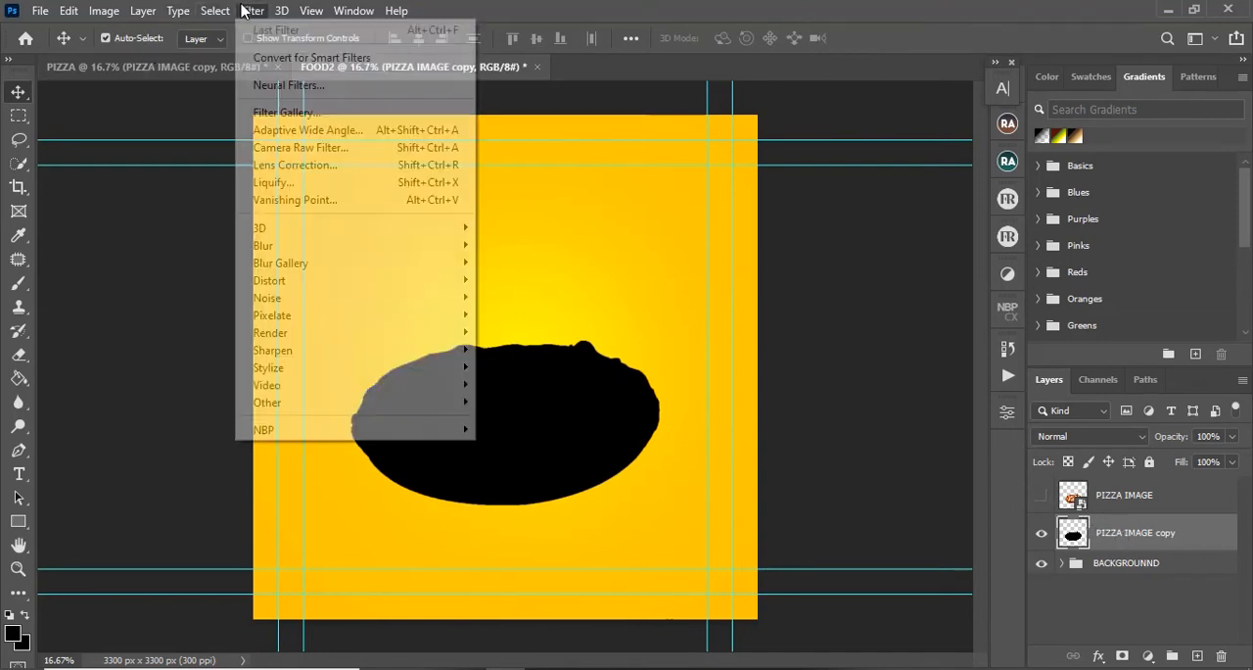
pyautogui.moveTo(290, 247)
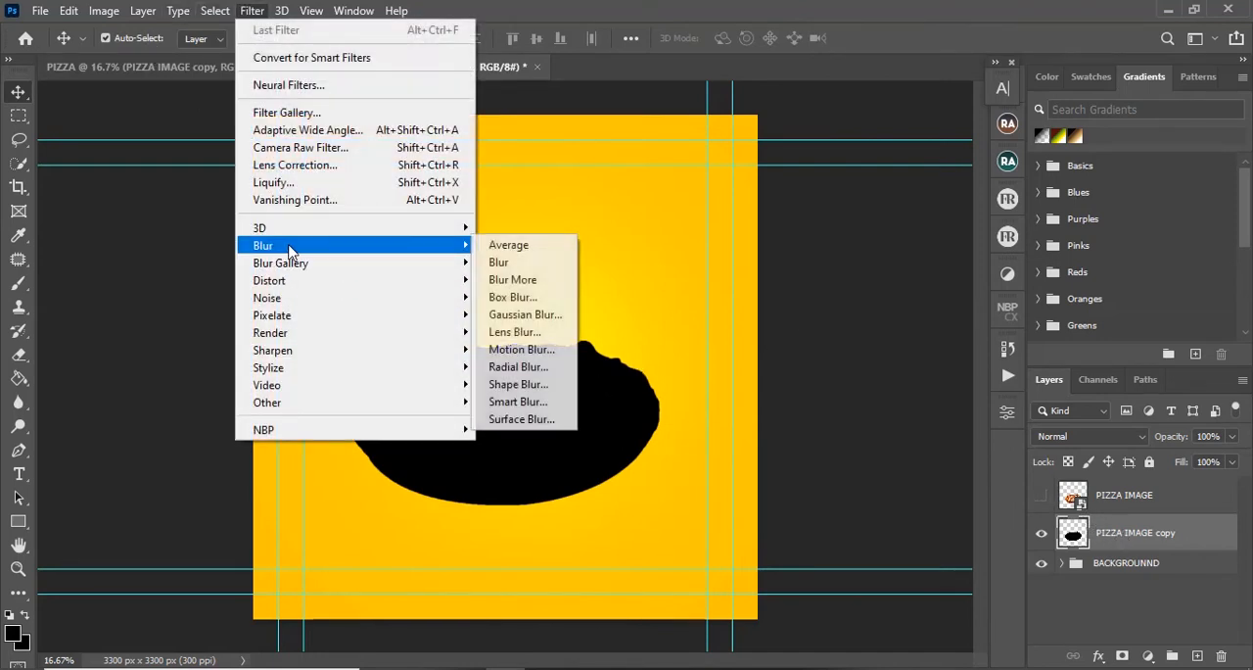
pyautogui.click(526, 314)
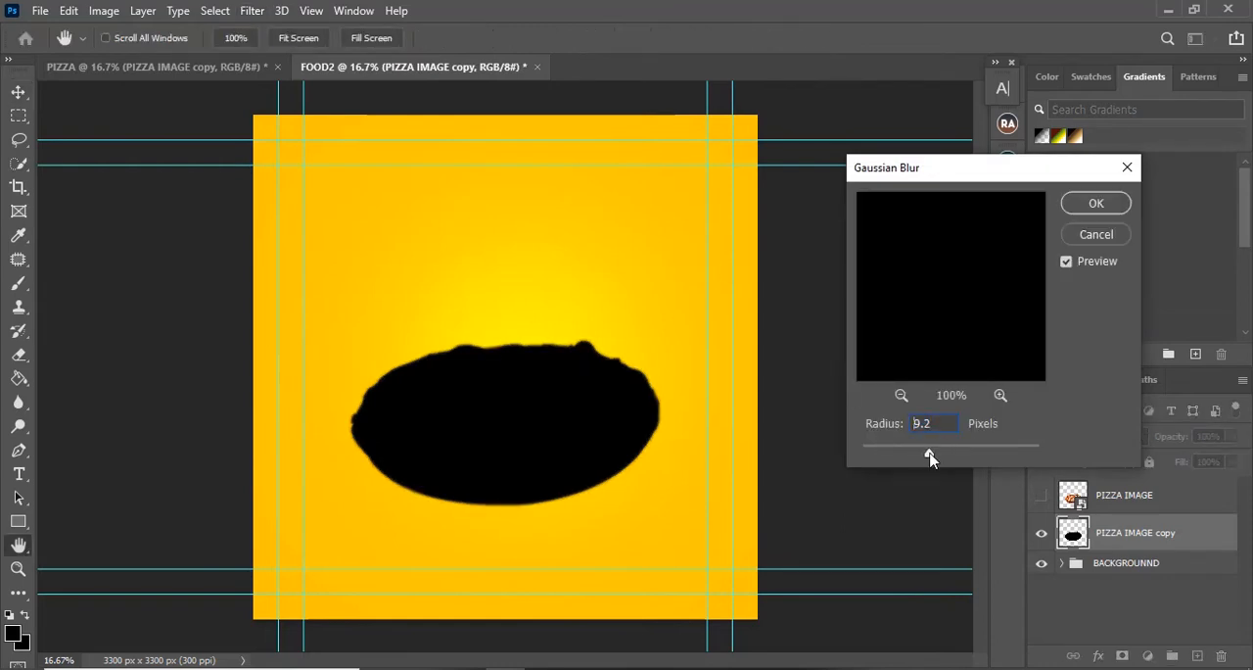
pyautogui.moveTo(929, 457); pyautogui.dragTo(898, 419)
pyautogui.write('16')
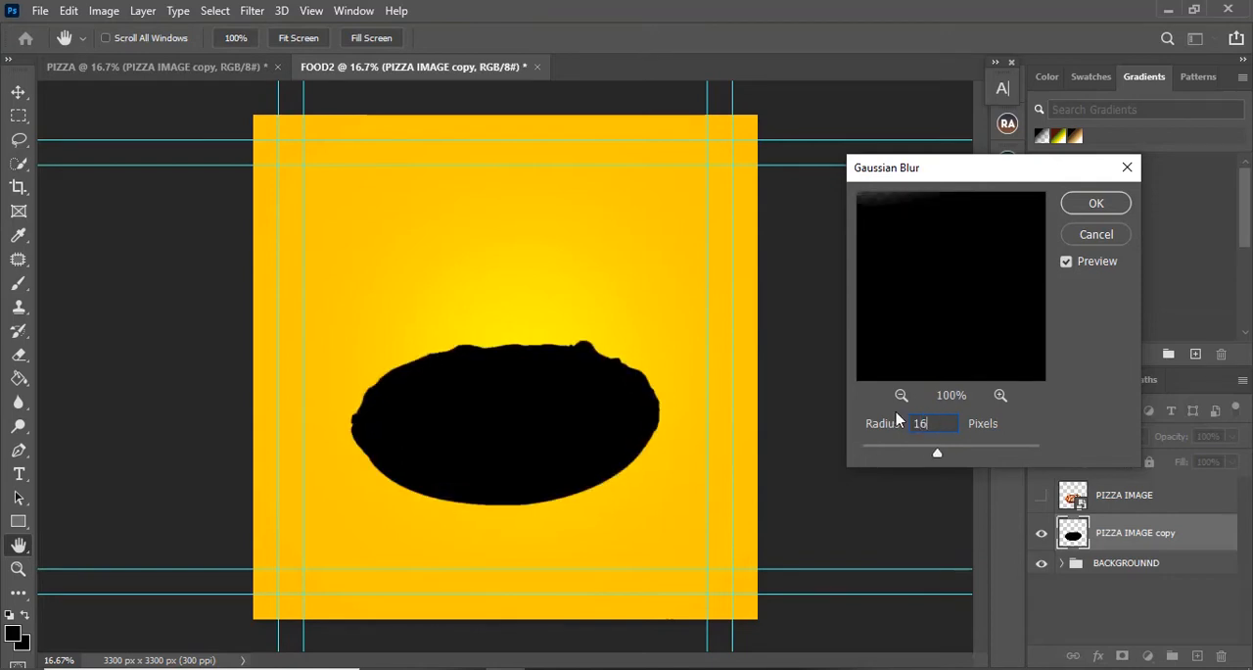
pyautogui.press('Return')
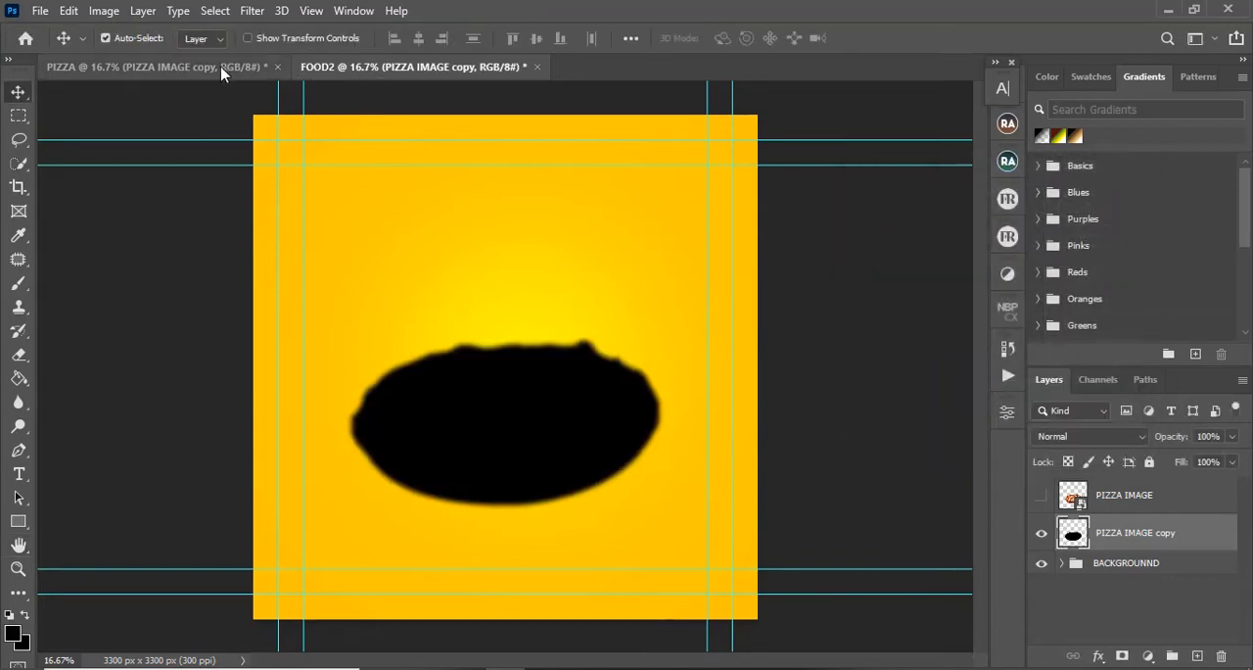
# Step: Switch to the PIZZA document and reapply the last Gaussian Blur to its black PIZZA IMAGE copy layer
pyautogui.click(224, 69)
pyautogui.click(253, 11)
pyautogui.click(282, 31)
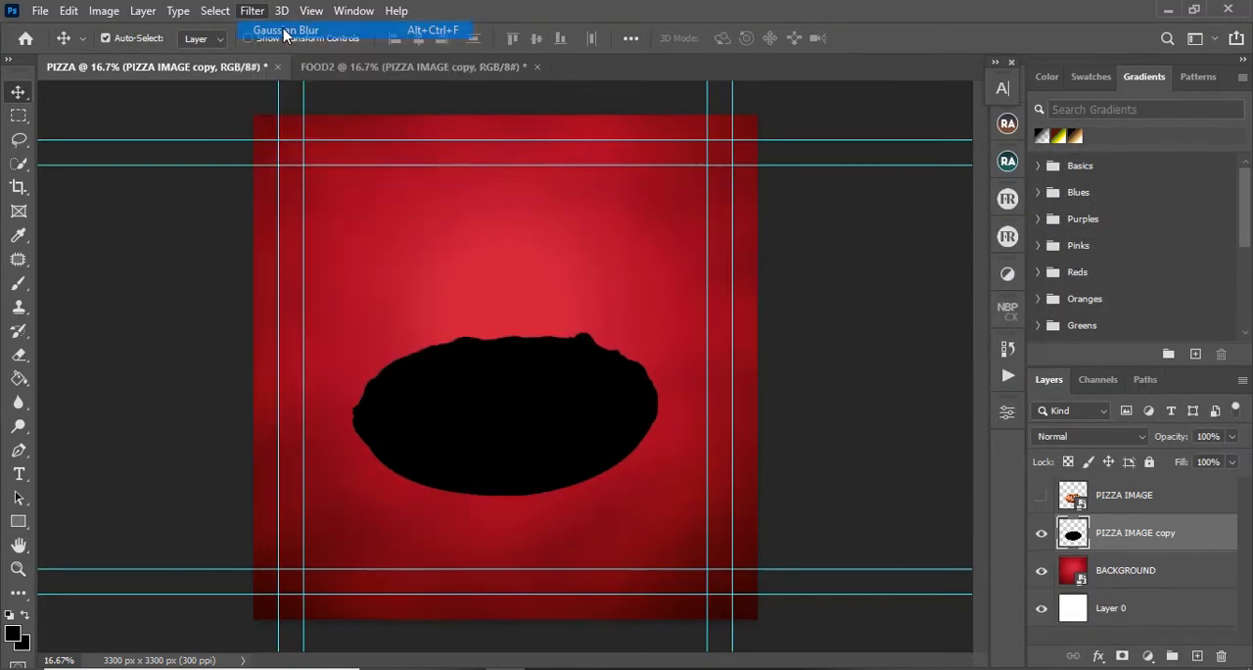
# Step: Show the PIZZA IMAGE layer again in both the PIZZA and FOOD2 documents
pyautogui.click(1042, 496)
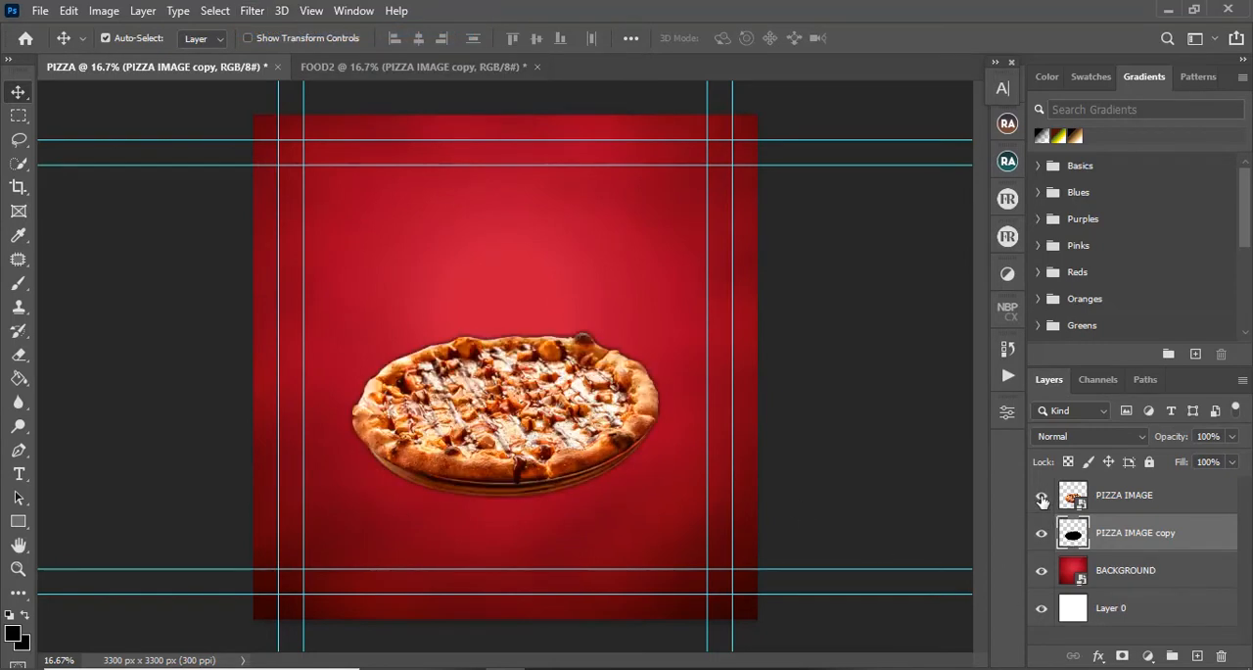
pyautogui.click(392, 67)
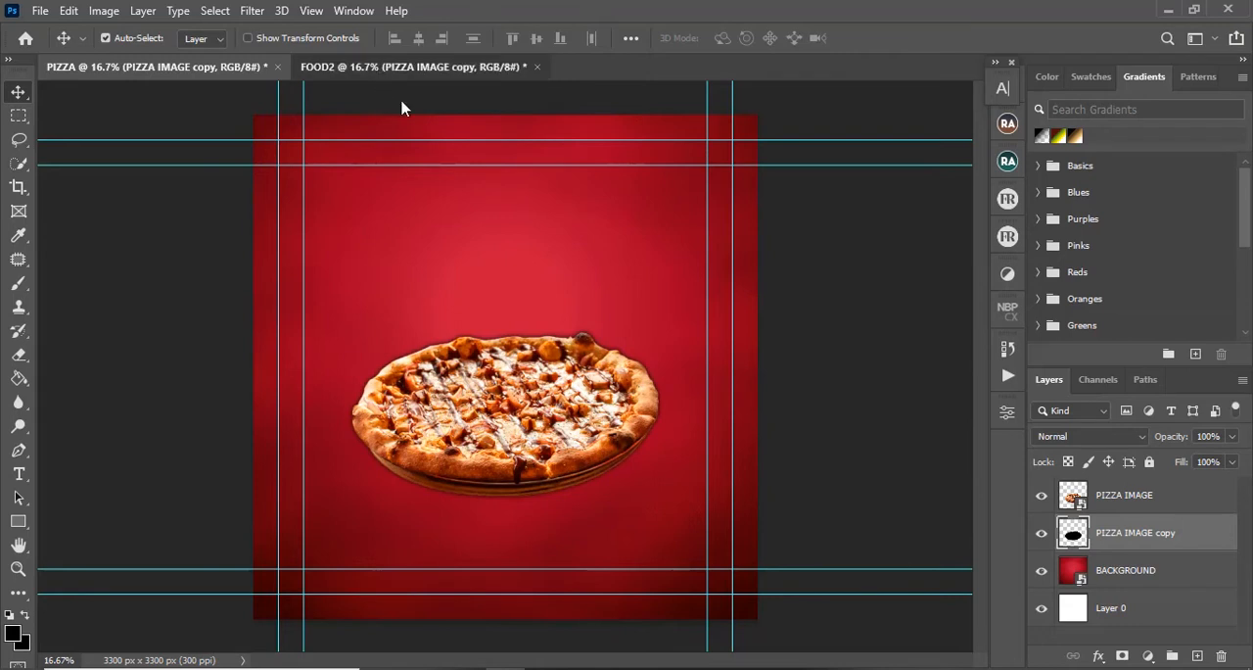
pyautogui.click(1042, 496)
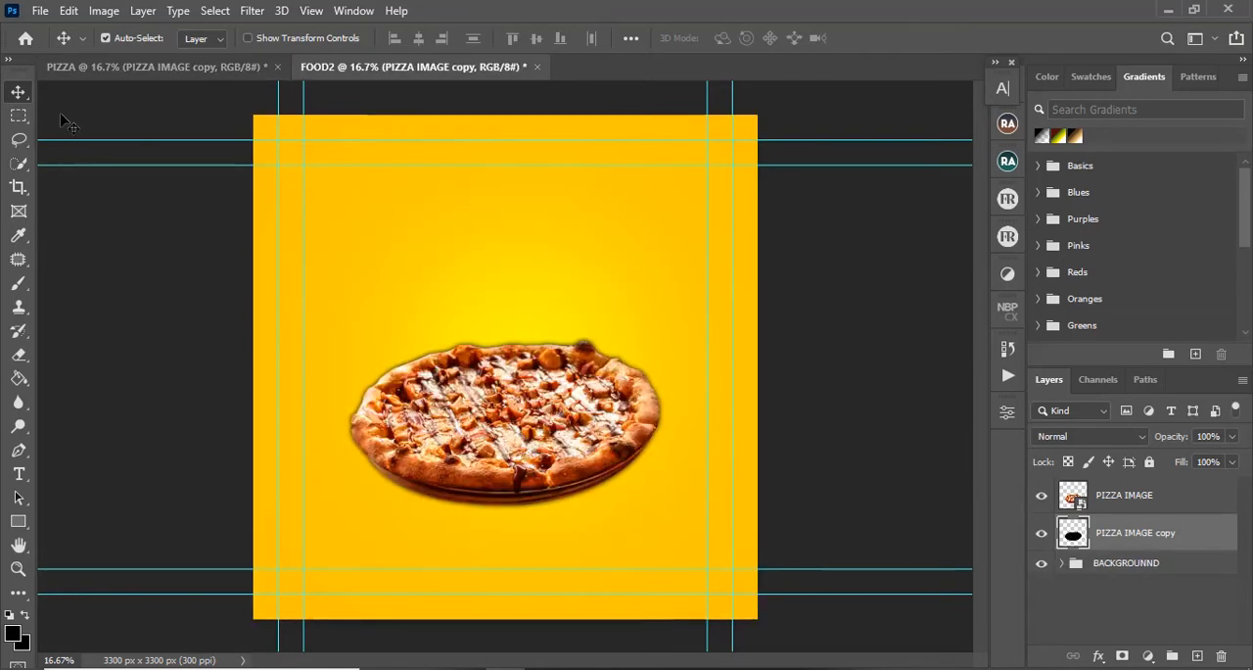
# Step: Switch to the PIZZA document and briefly hide the PIZZA IMAGE layer to inspect the blurred black copy beneath it
pyautogui.click(154, 67)
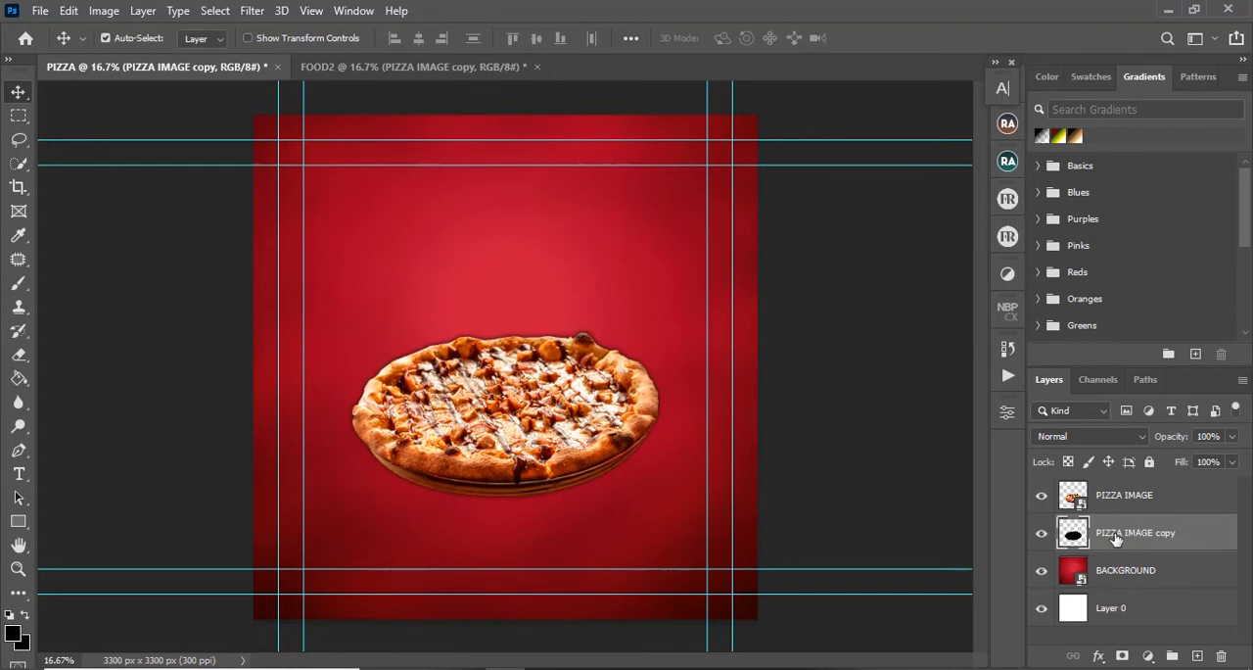
pyautogui.click(1042, 497)
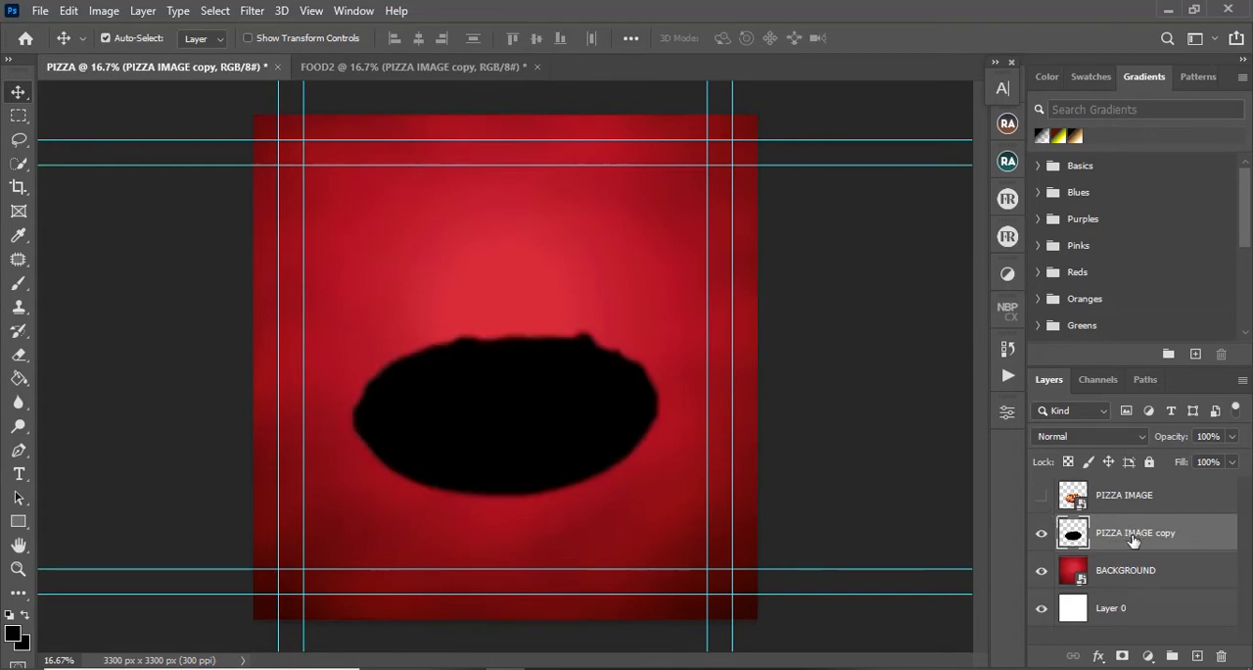
pyautogui.click(1042, 496)
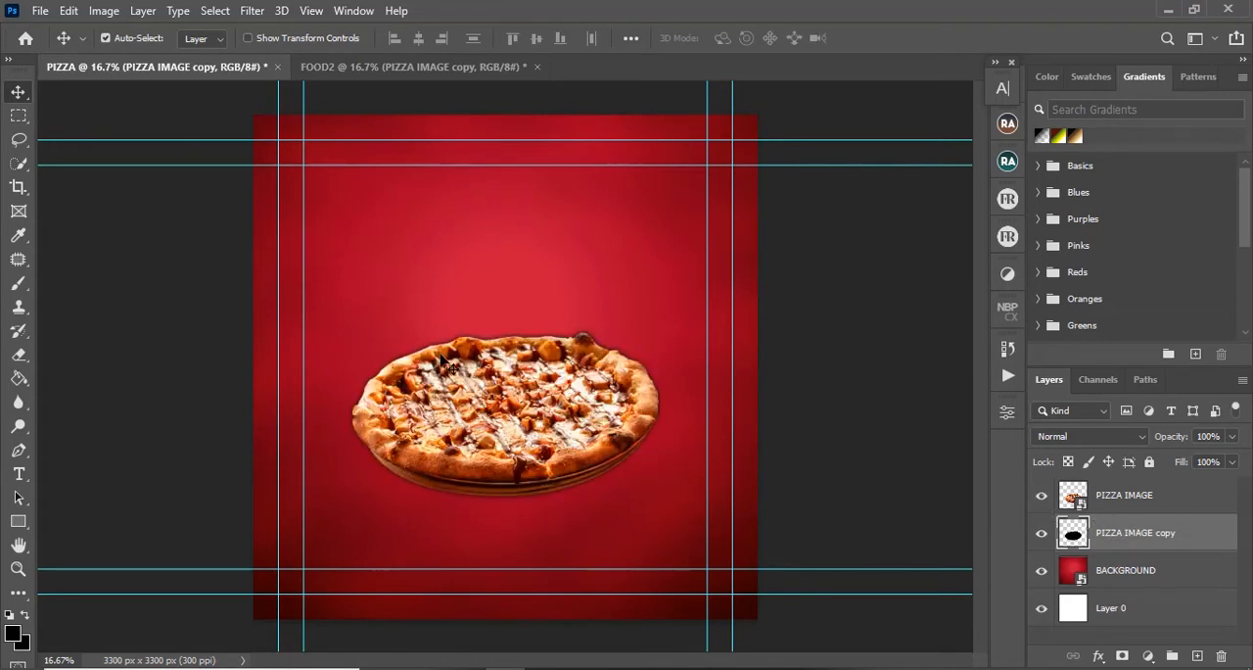
# Step: In PIZZA, flatten the black copy to about 26% height, narrow it to about 82% width, and place it under the pizza's base
pyautogui.press('ctrl')
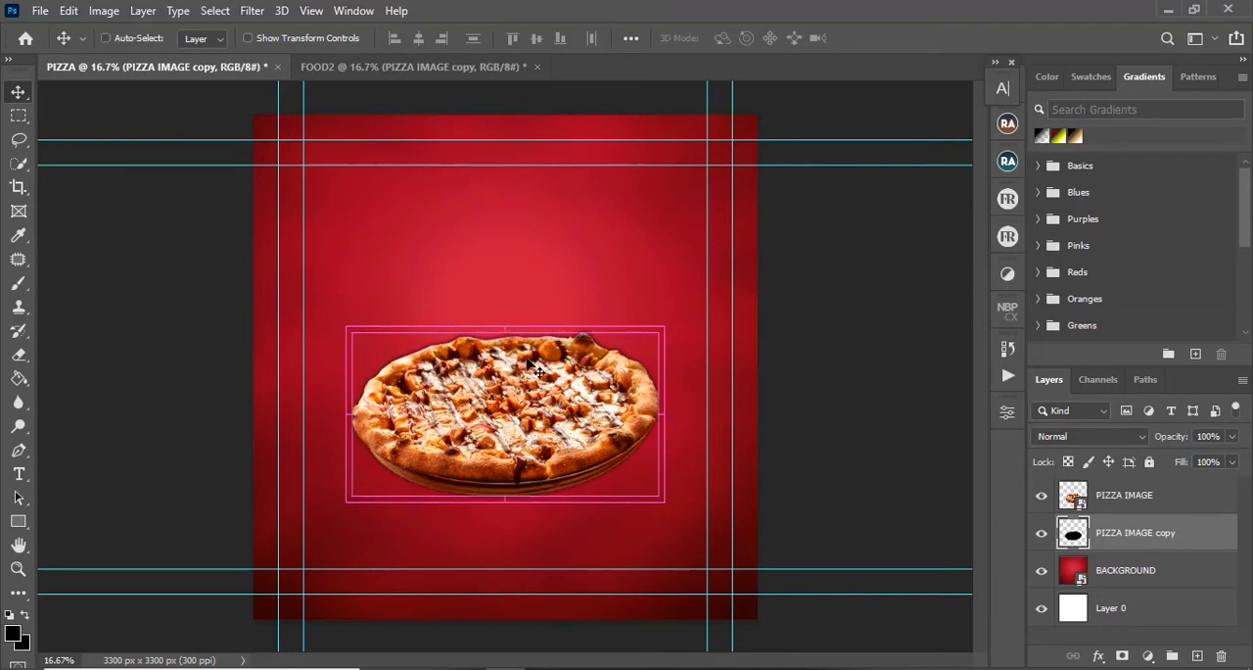
pyautogui.hotkey('ctrl', 't')
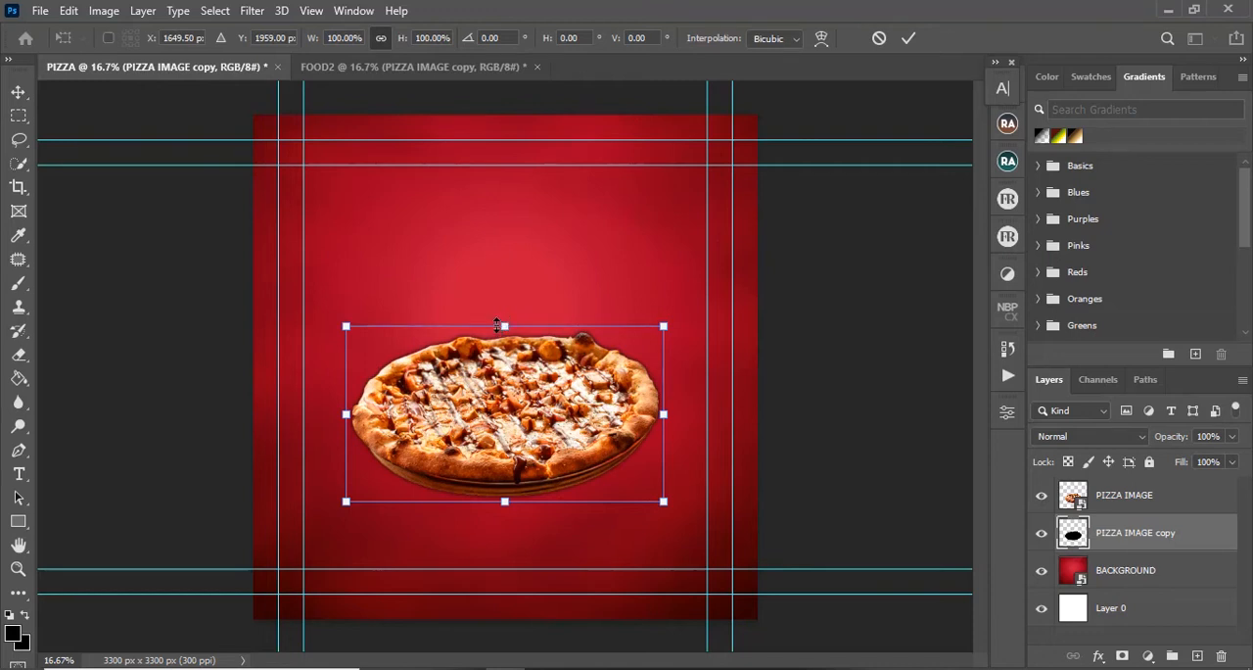
pyautogui.moveTo(504, 325); pyautogui.dragTo(506, 457)
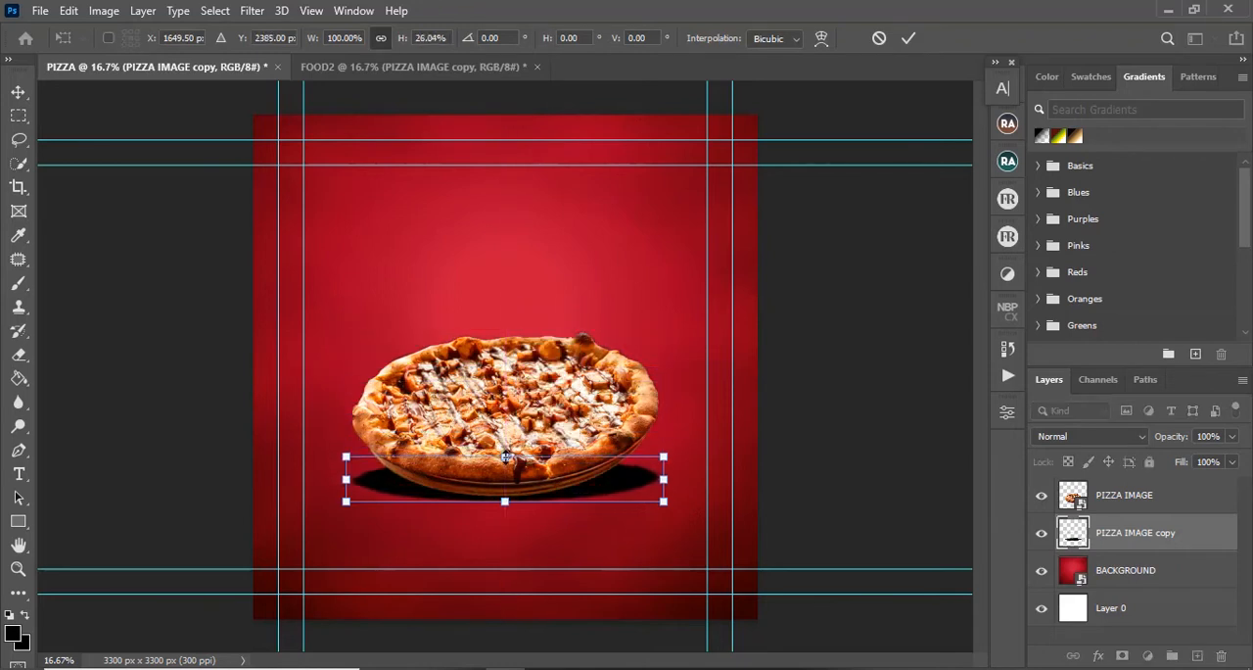
pyautogui.moveTo(602, 486); pyautogui.dragTo(602, 503)
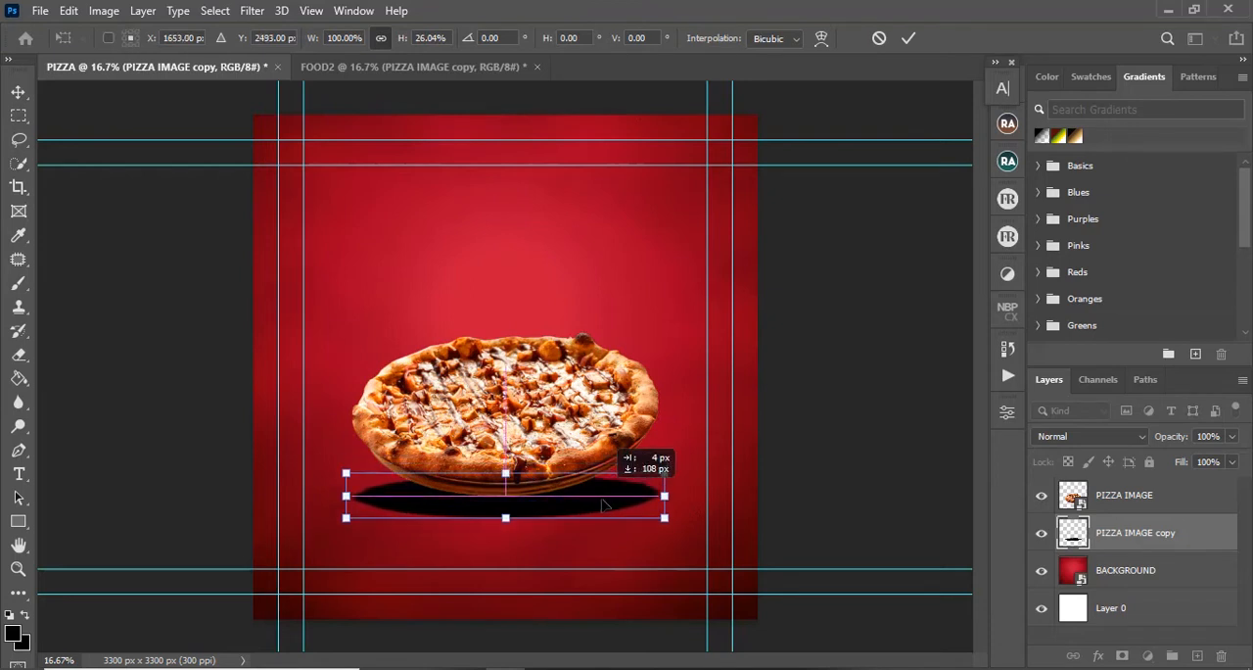
pyautogui.moveTo(604, 504); pyautogui.dragTo(605, 504)
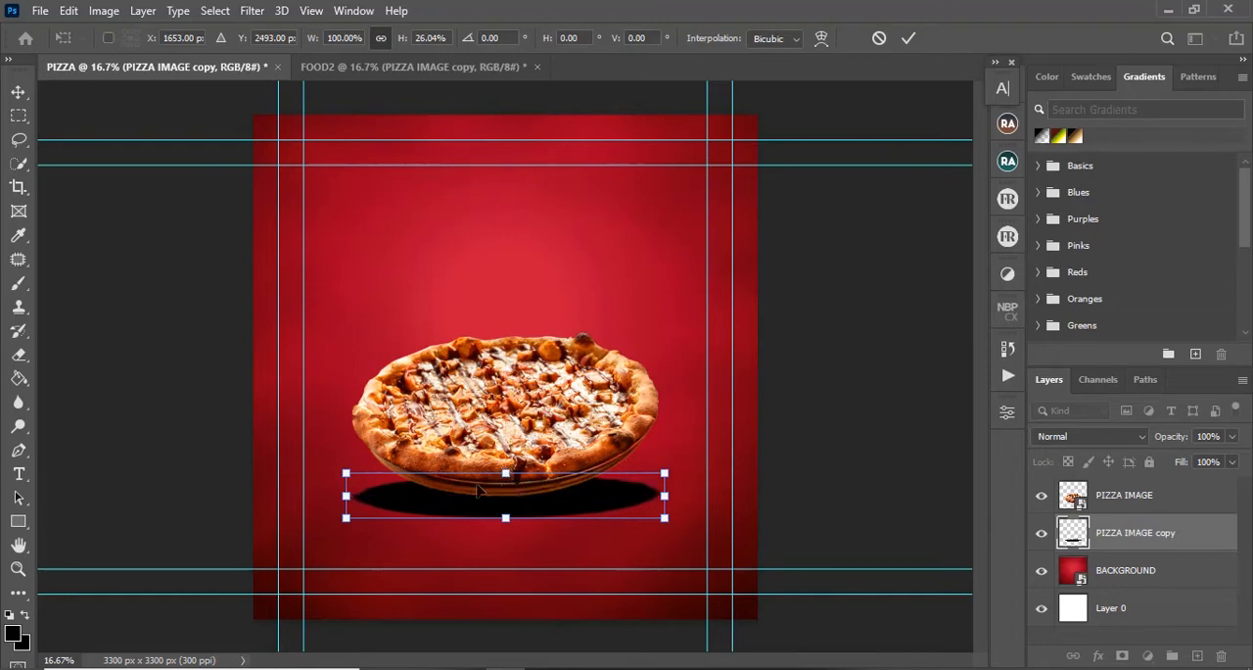
pyautogui.moveTo(346, 495); pyautogui.dragTo(379, 496)
pyautogui.moveTo(664, 495)
pyautogui.mouseDown()
pyautogui.moveTo(627, 490)
pyautogui.moveTo(642, 495)
pyautogui.mouseUp()
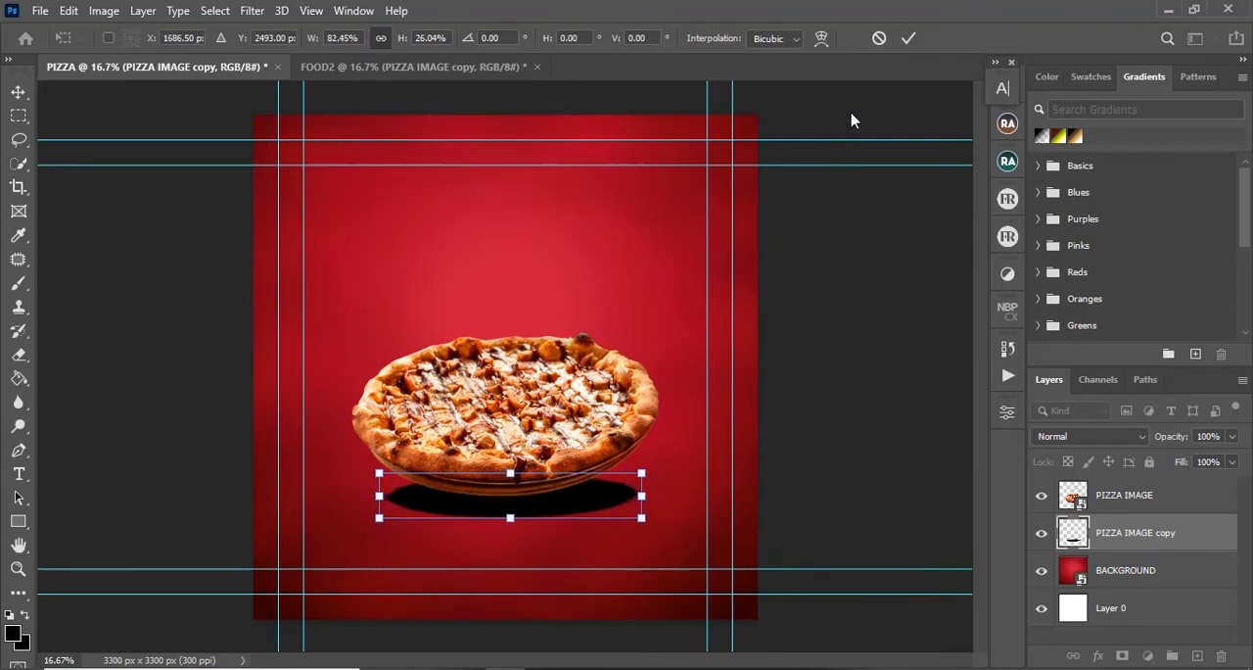
pyautogui.click(909, 38)
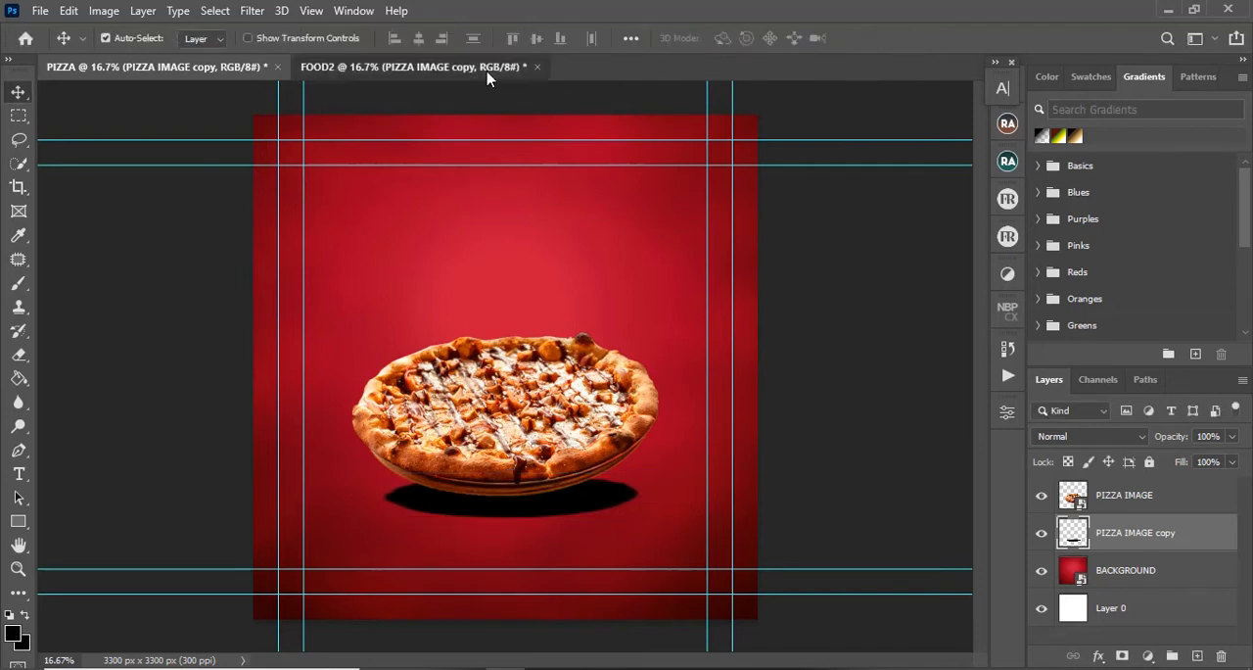
pyautogui.click(490, 71)
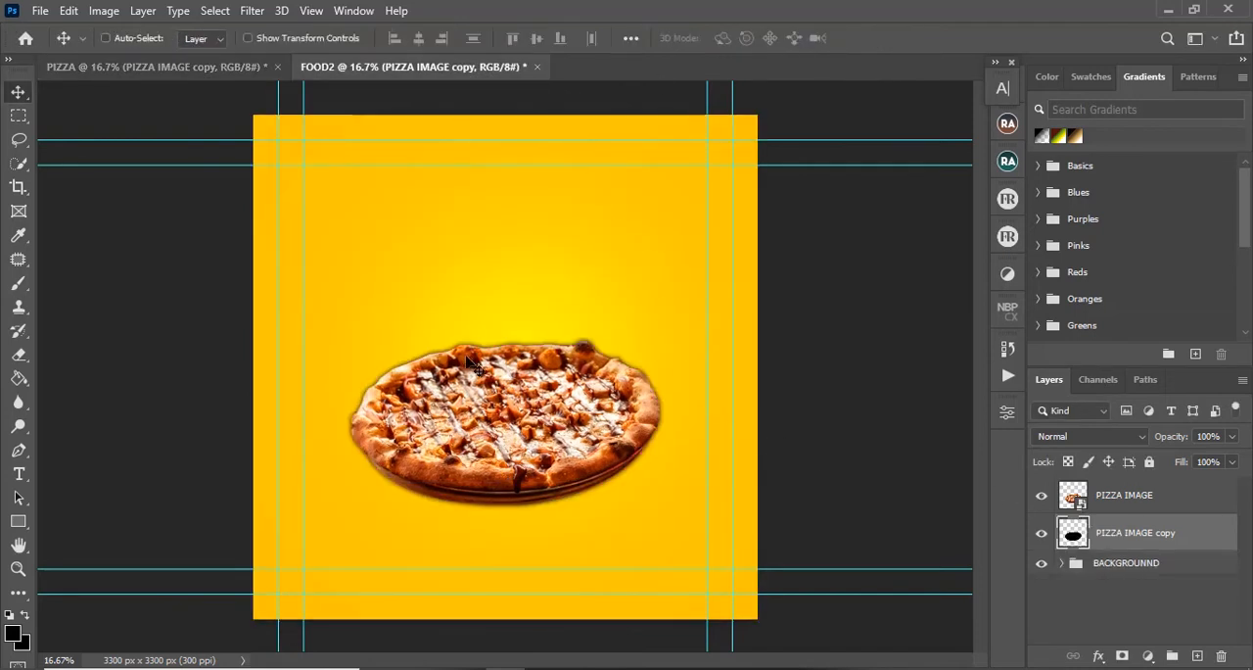
pyautogui.hotkey('ctrl', 't')
pyautogui.moveTo(506, 338); pyautogui.dragTo(523, 529)
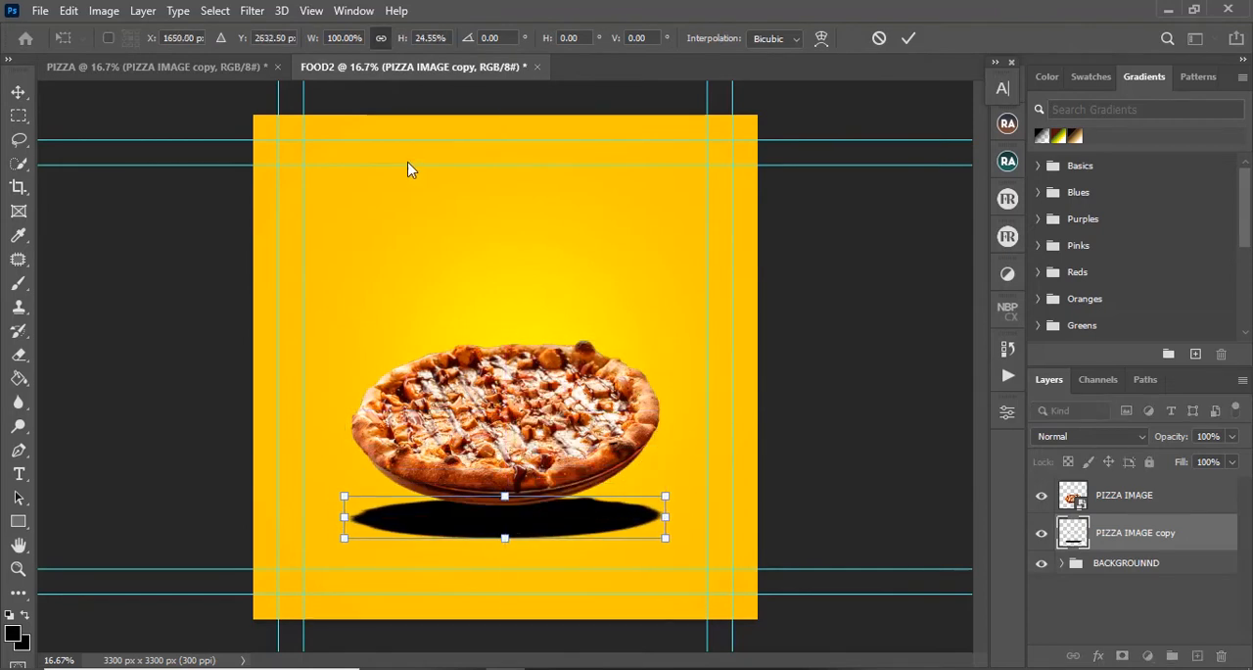
pyautogui.press('Return')
pyautogui.click(196, 66)
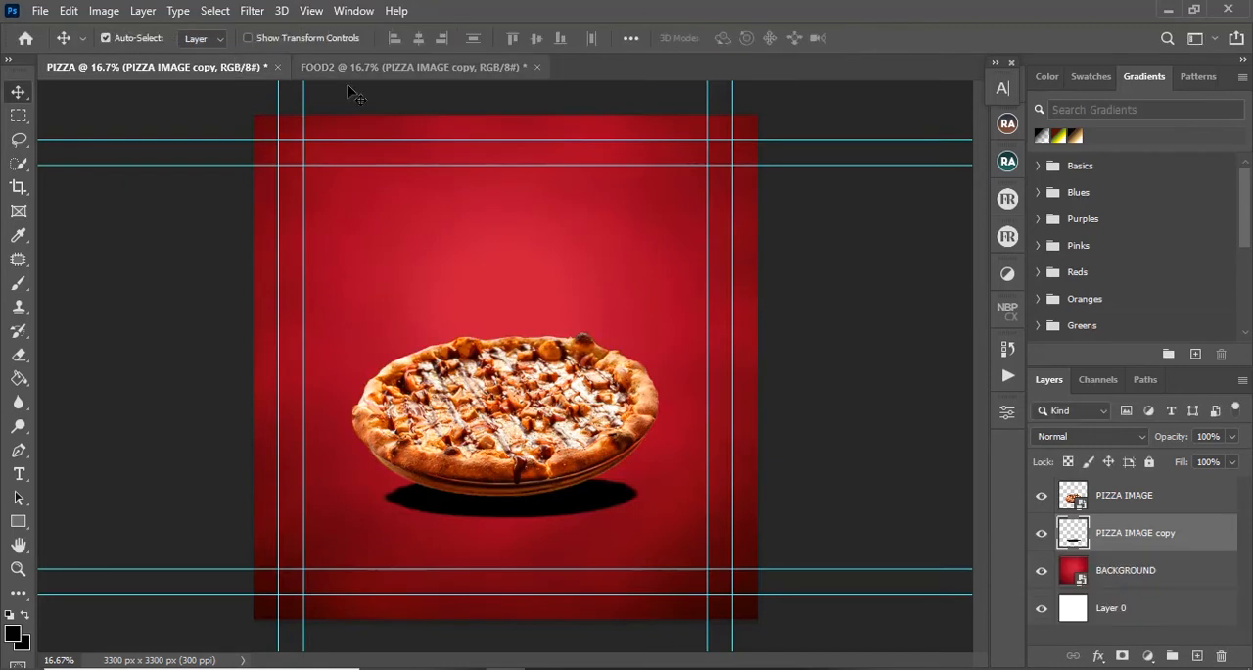
# Step: In FOOD2, flatten the black copy to about 23.5% height, nudge it up beneath the pizza, and narrow it to about 74% width
pyautogui.click(399, 71)
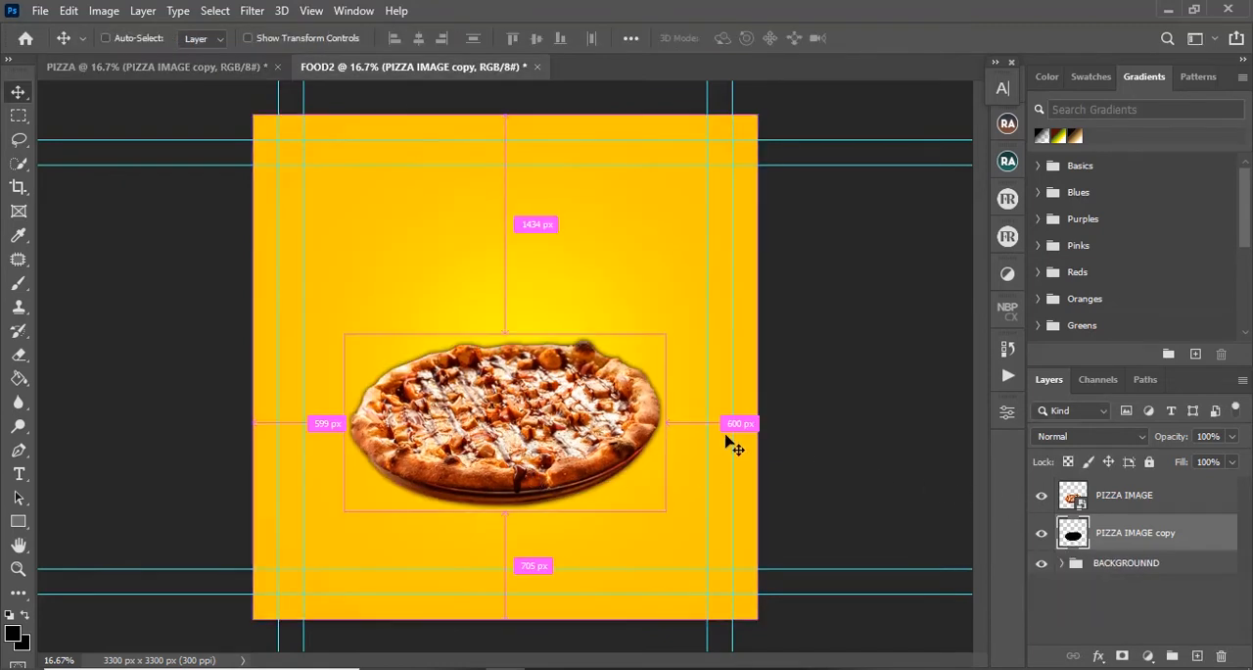
pyautogui.hotkey('ctrl', 't')
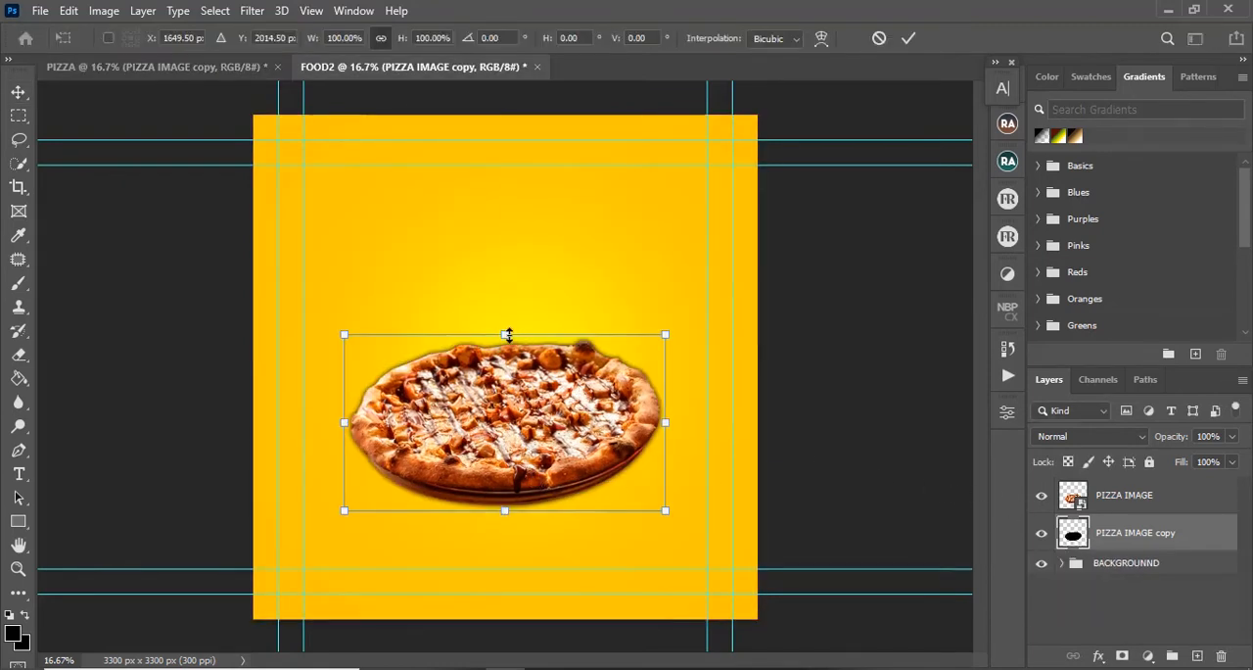
pyautogui.moveTo(506, 335); pyautogui.dragTo(526, 508)
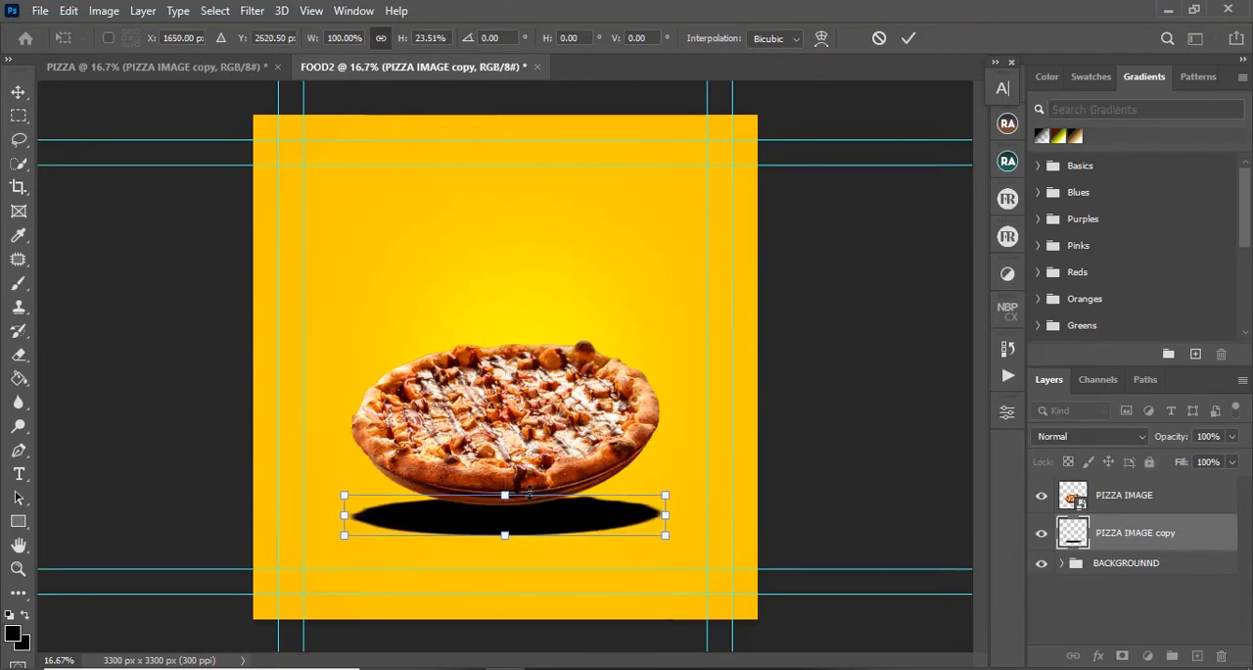
pyautogui.press('Up')
pyautogui.press('Up')
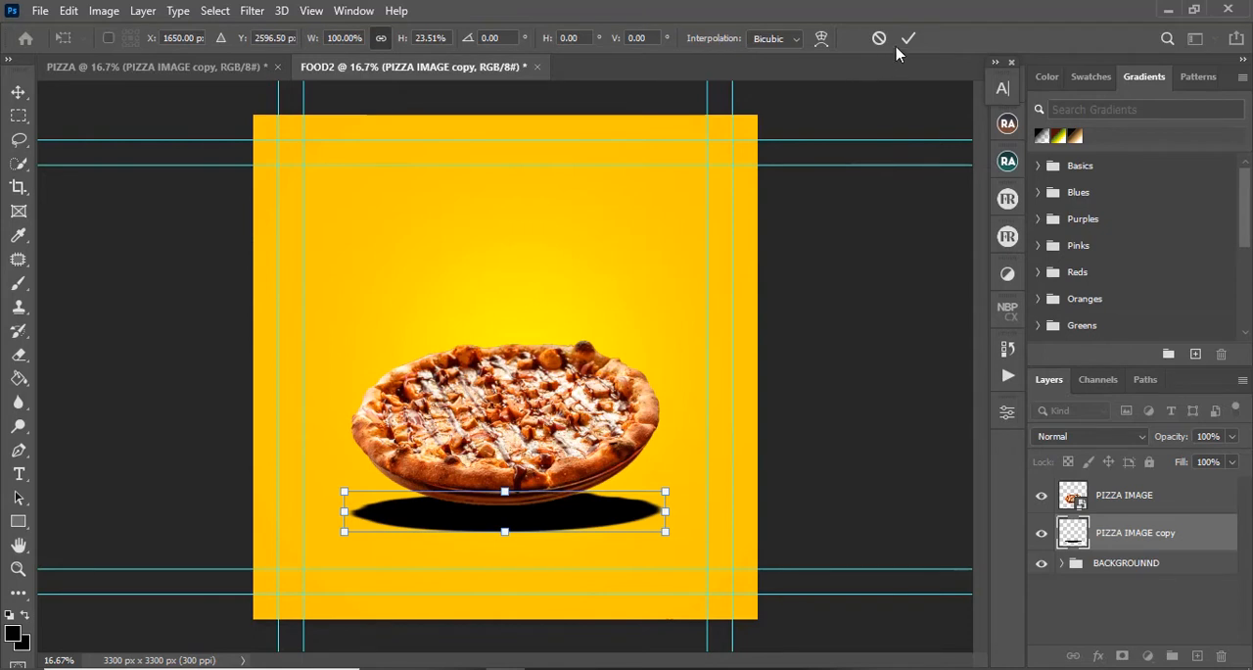
pyautogui.press('Up')
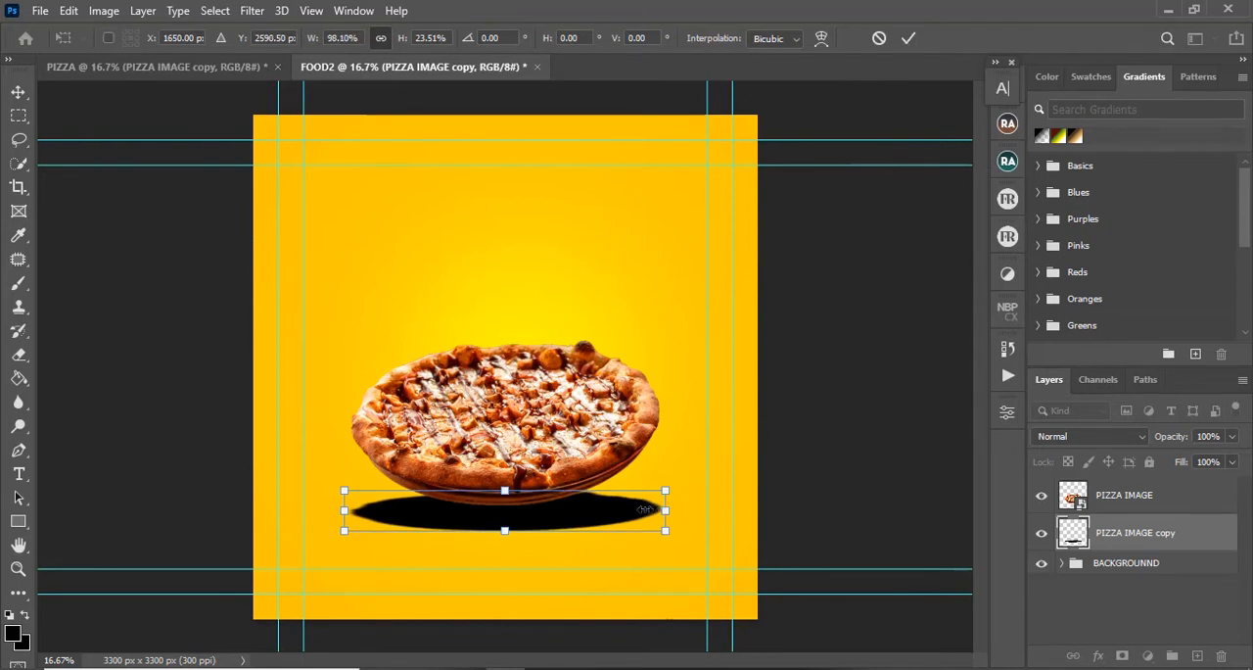
pyautogui.moveTo(665, 510); pyautogui.dragTo(621, 510)
pyautogui.moveTo(345, 509); pyautogui.dragTo(382, 510)
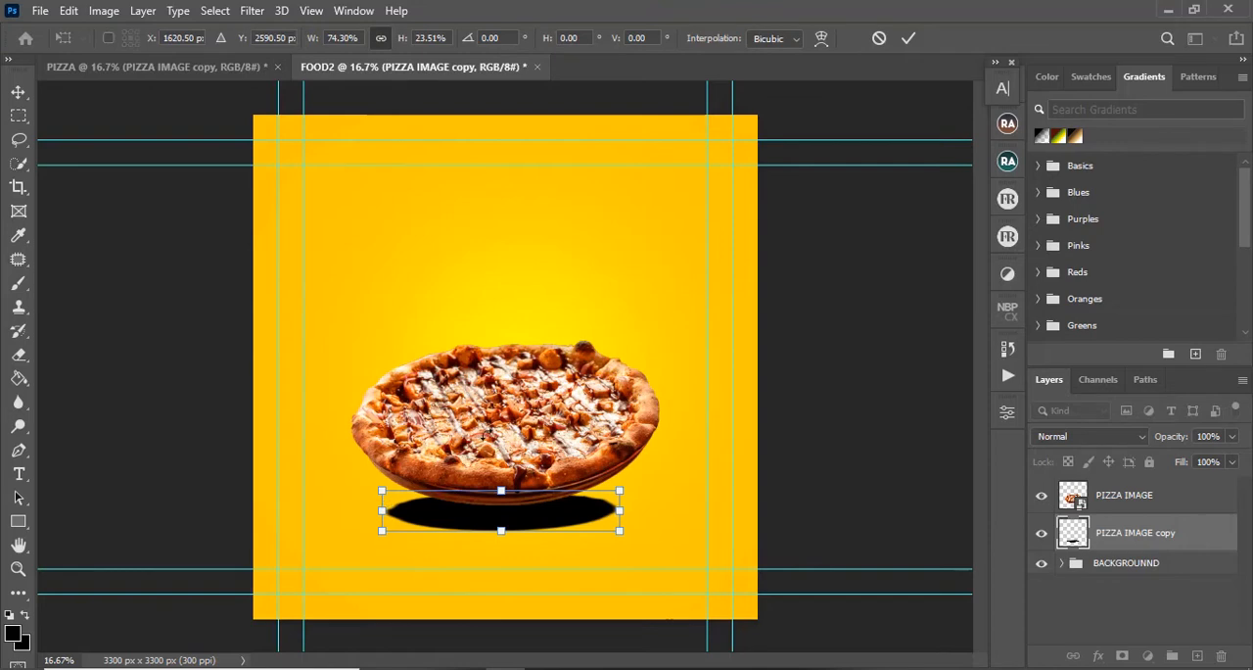
pyautogui.click(909, 38)
# Step: Erase the upper part of the black shadow with a soft 400-pixel Eraser in PIZZA, and do the same in FOOD2
pyautogui.click(221, 68)
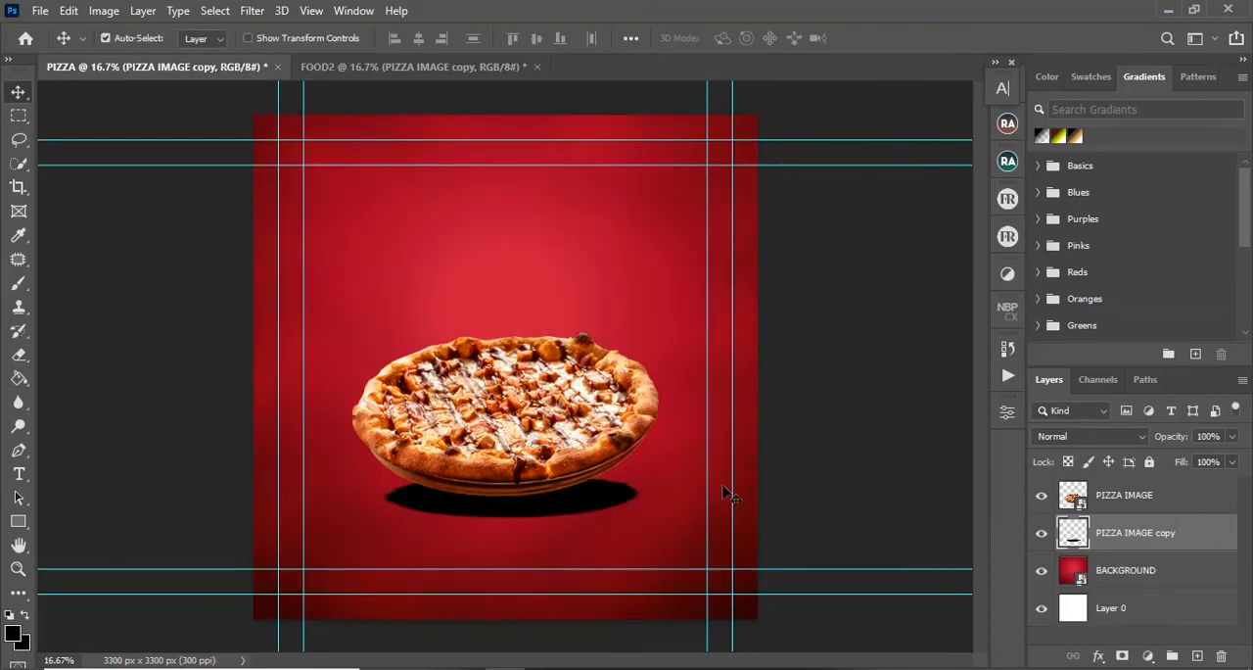
pyautogui.hotkey('ctrl', '+')
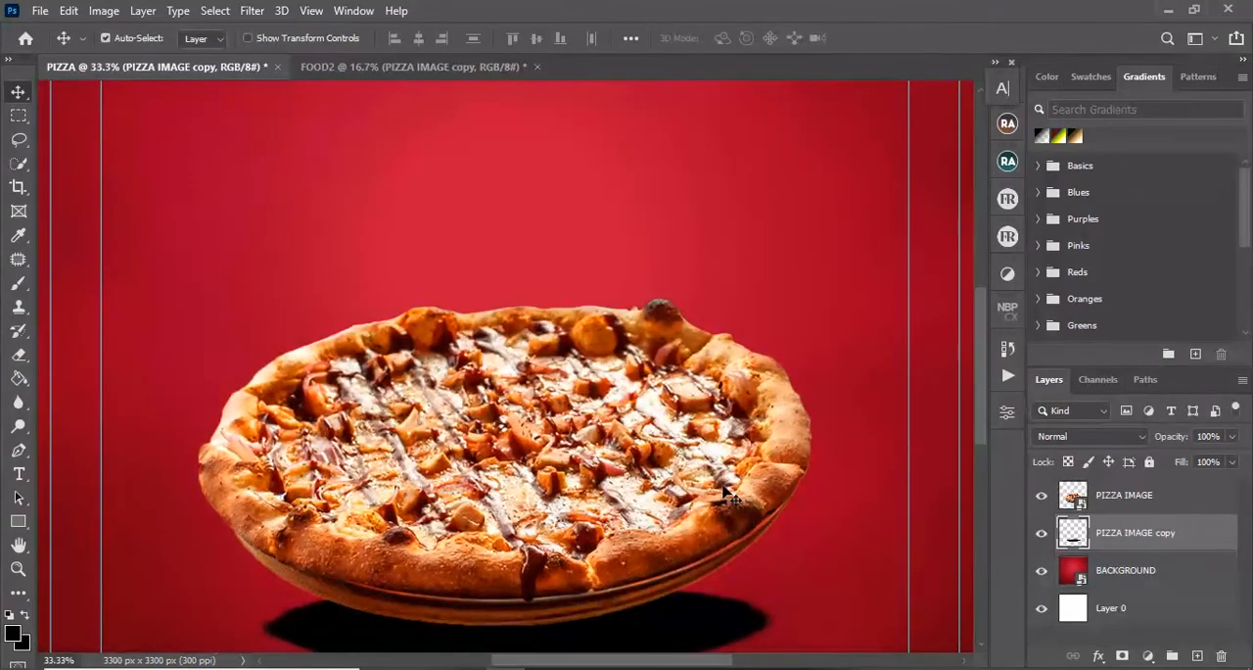
pyautogui.press('space')
pyautogui.moveTo(685, 476); pyautogui.dragTo(698, 245)
pyautogui.moveTo(694, 418); pyautogui.dragTo(678, 318)
pyautogui.press('b')
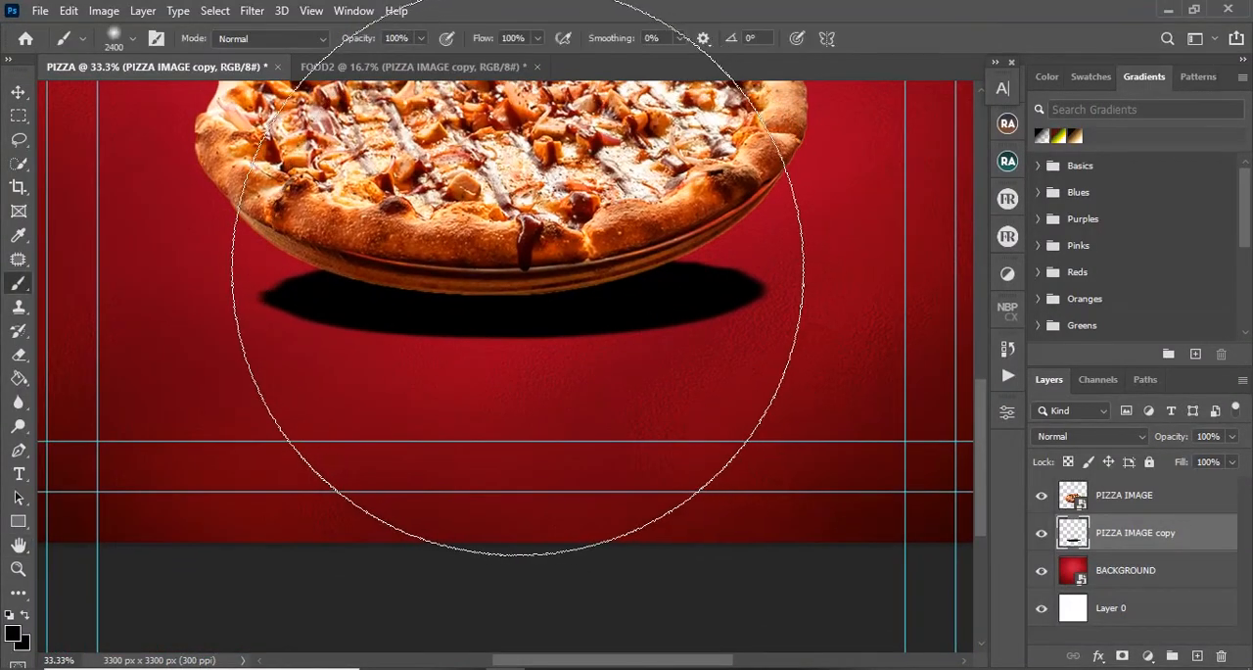
pyautogui.press('e')
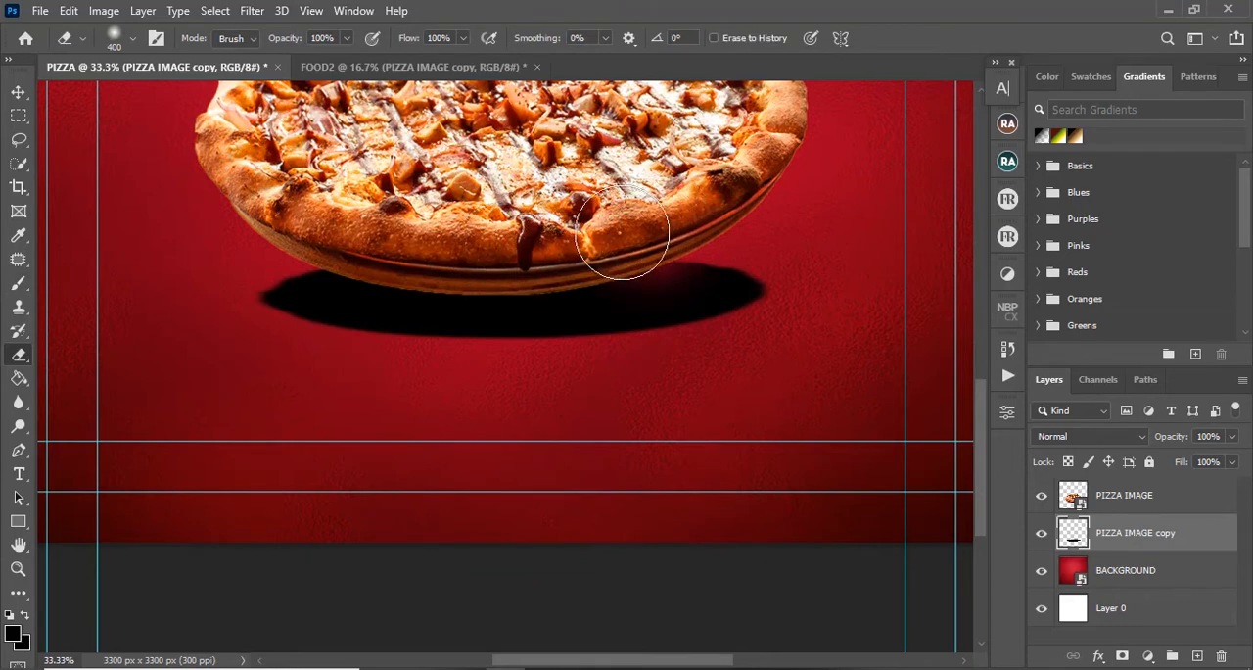
pyautogui.moveTo(350, 219)
pyautogui.mouseDown()
pyautogui.moveTo(389, 250)
pyautogui.moveTo(454, 256)
pyautogui.moveTo(559, 250)
pyautogui.moveTo(685, 217)
pyautogui.moveTo(715, 224)
pyautogui.moveTo(587, 239)
pyautogui.moveTo(329, 227)
pyautogui.moveTo(481, 239)
pyautogui.moveTo(698, 211)
pyautogui.mouseUp()
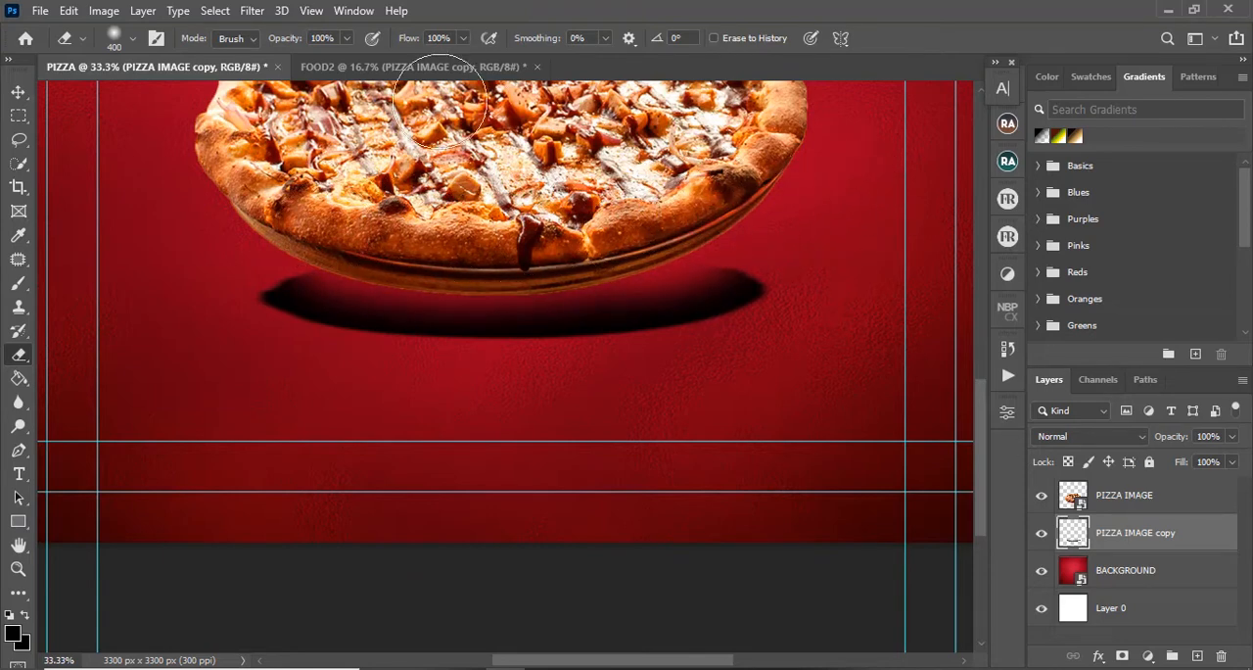
pyautogui.click(421, 67)
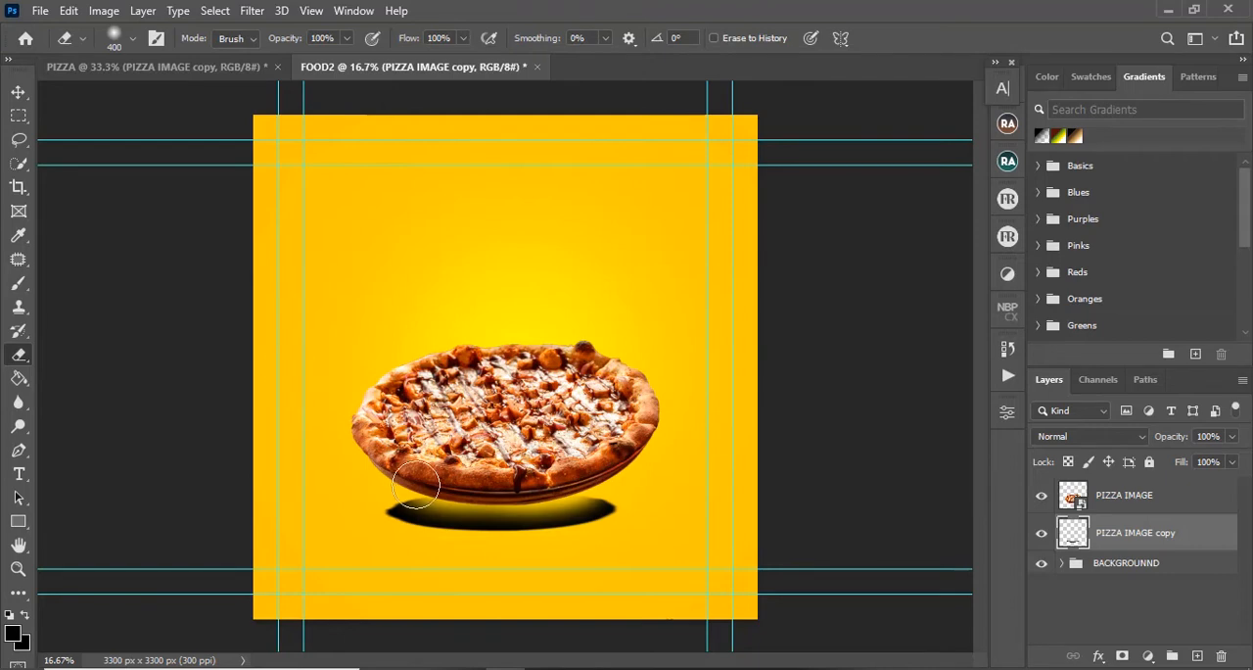
# Step: Return to the PIZZA document and apply a Gaussian Blur with a 34.6-pixel radius to its black shadow layer
pyautogui.click(160, 67)
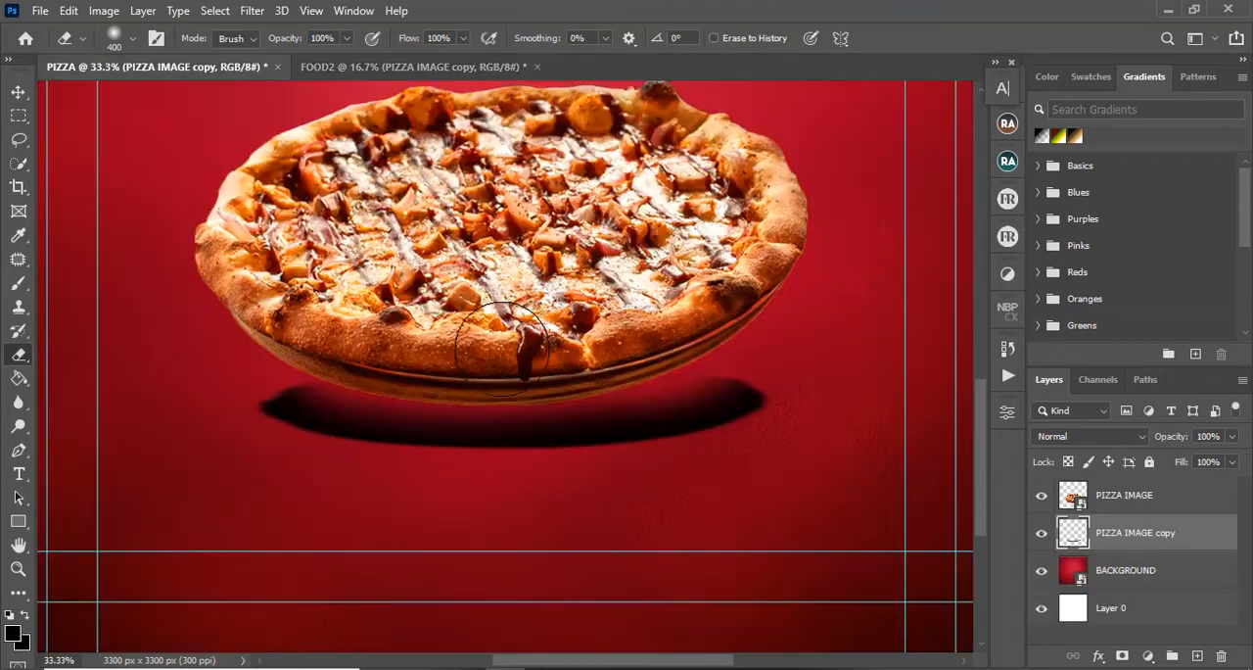
pyautogui.press('v')
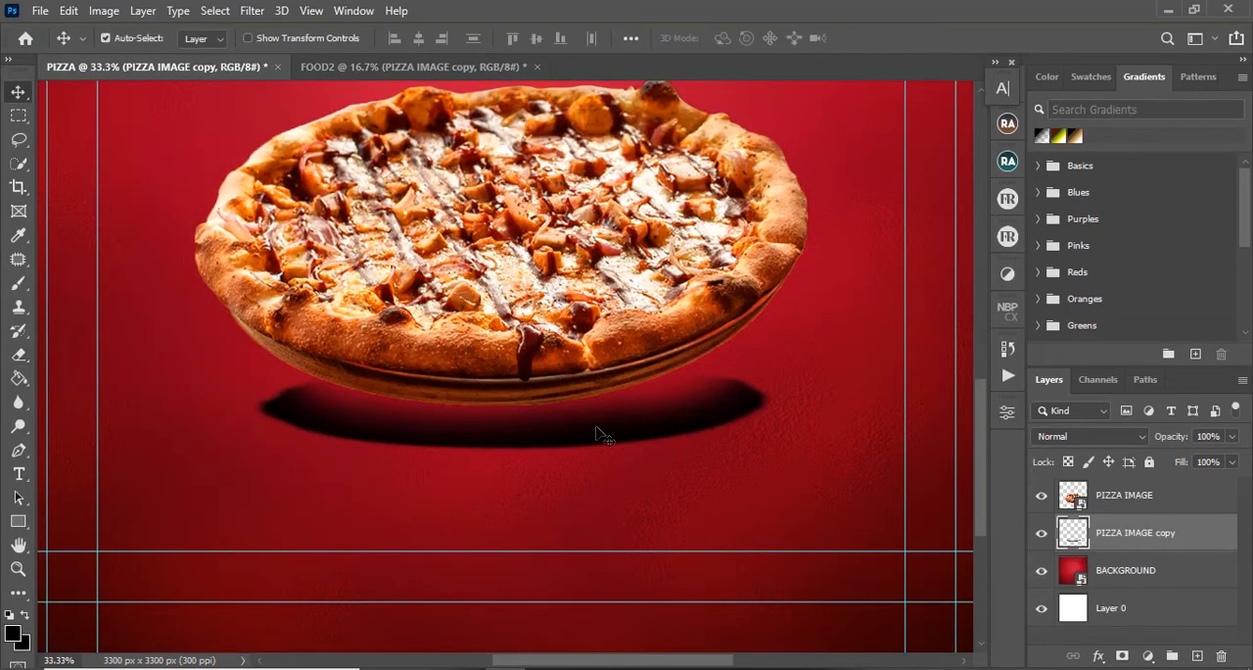
pyautogui.click(250, 11)
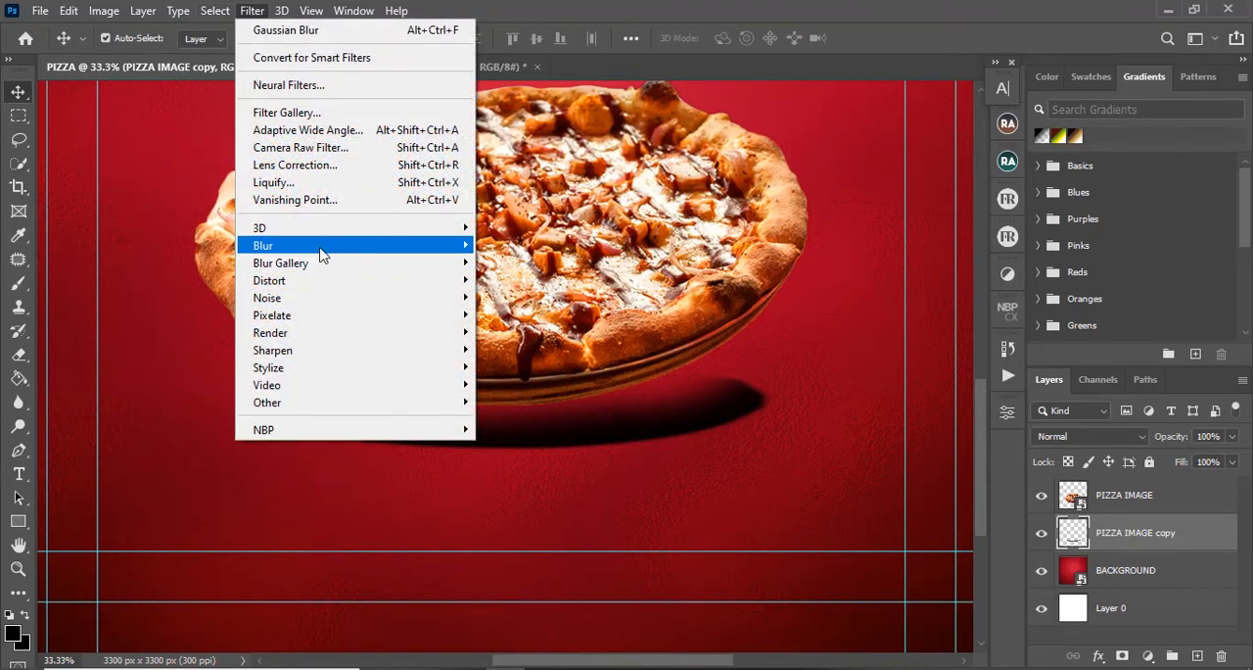
pyautogui.moveTo(328, 253)
pyautogui.click(511, 320)
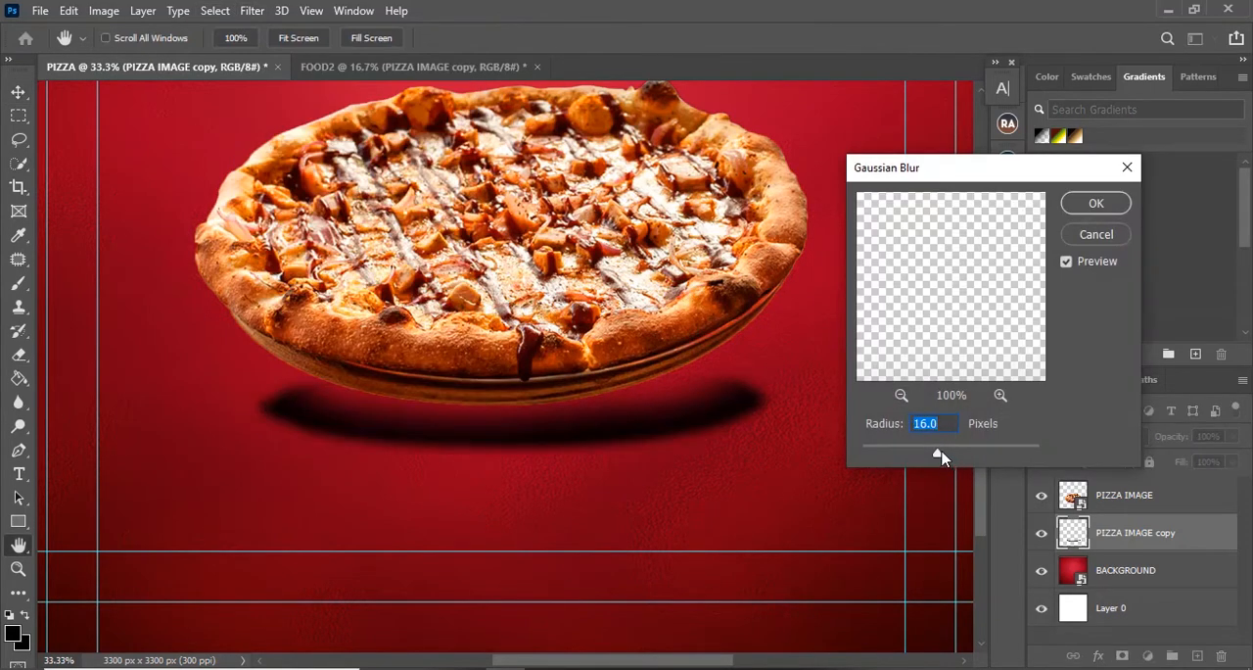
pyautogui.moveTo(938, 456); pyautogui.dragTo(948, 457)
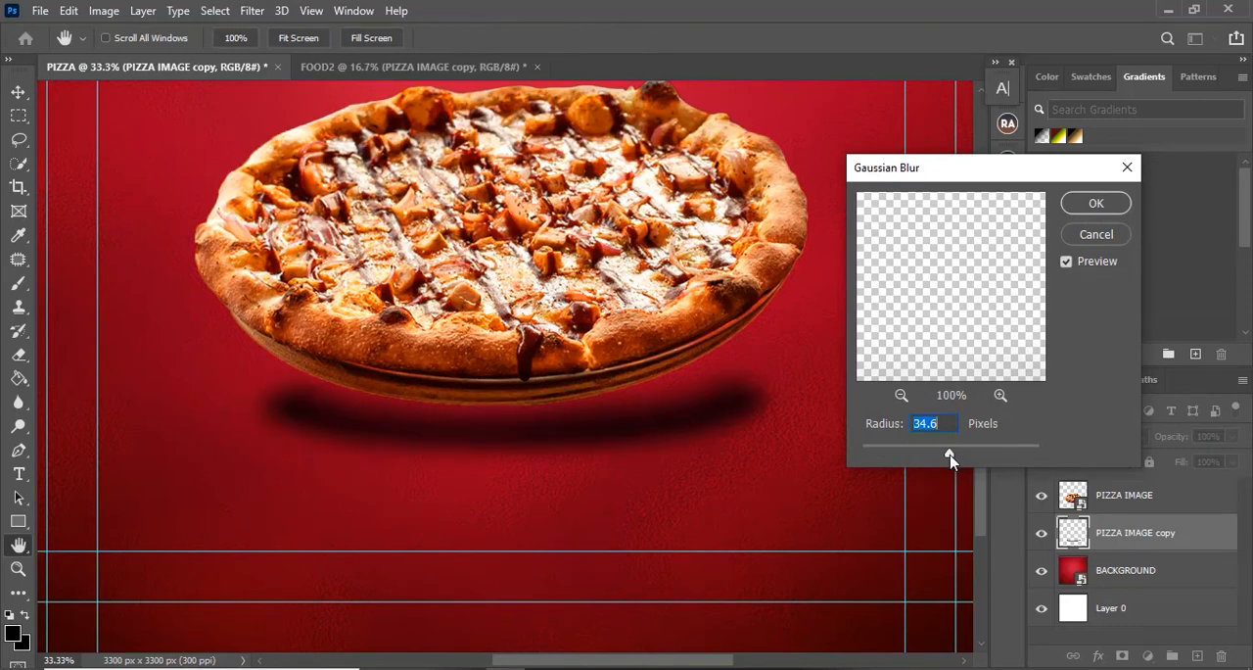
pyautogui.click(1095, 202)
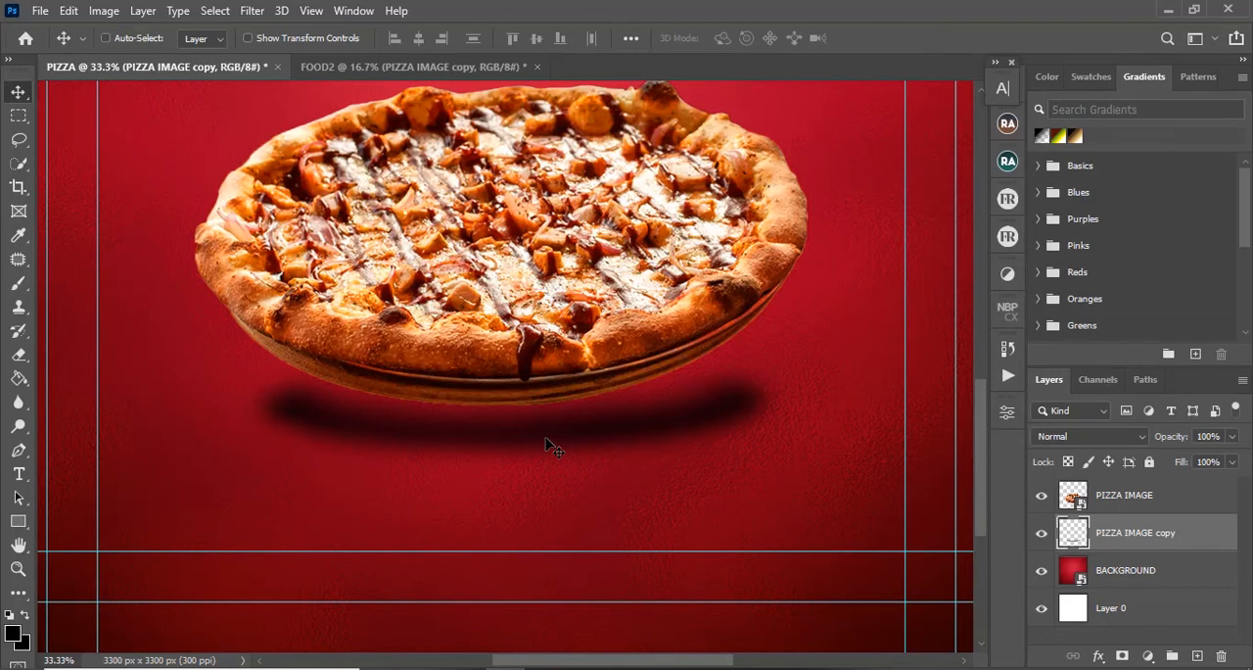
# Step: Move the blurred shadow up against the underside of the pizza and set the shadow layer's opacity to 65%
pyautogui.hotkey('ctrl', 't')
pyautogui.moveTo(574, 437); pyautogui.dragTo(559, 413)
pyautogui.click(908, 39)
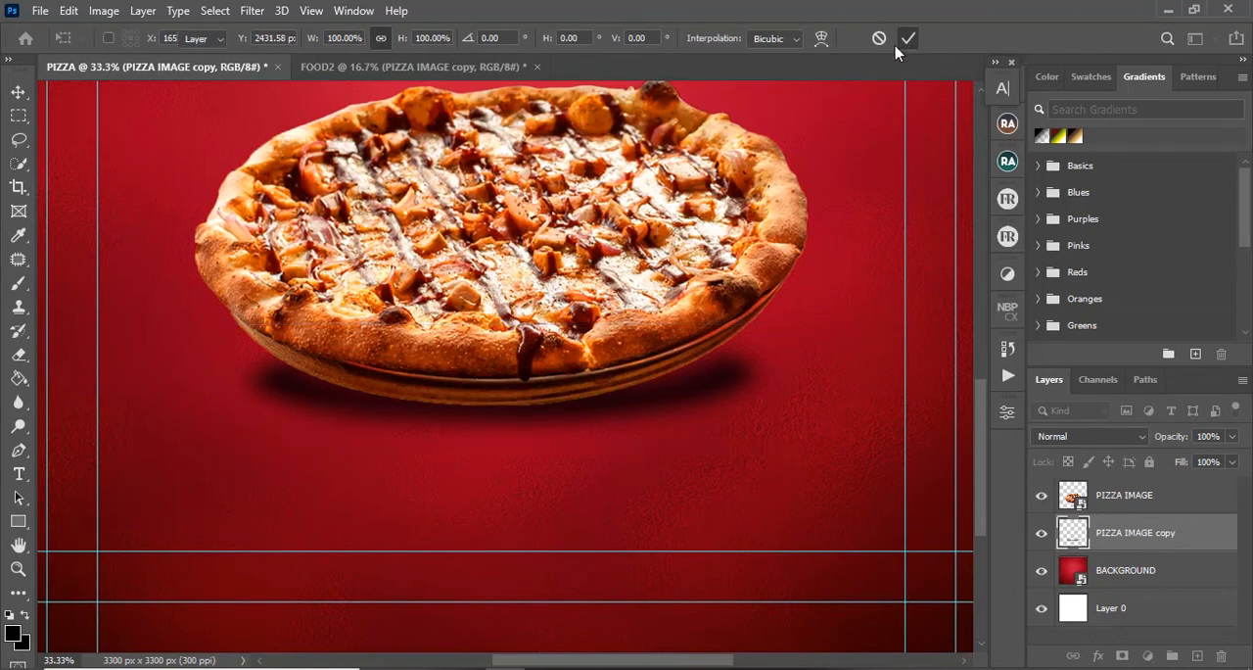
pyautogui.hotkey('ctrl', '-')
pyautogui.hotkey('ctrl', '-')
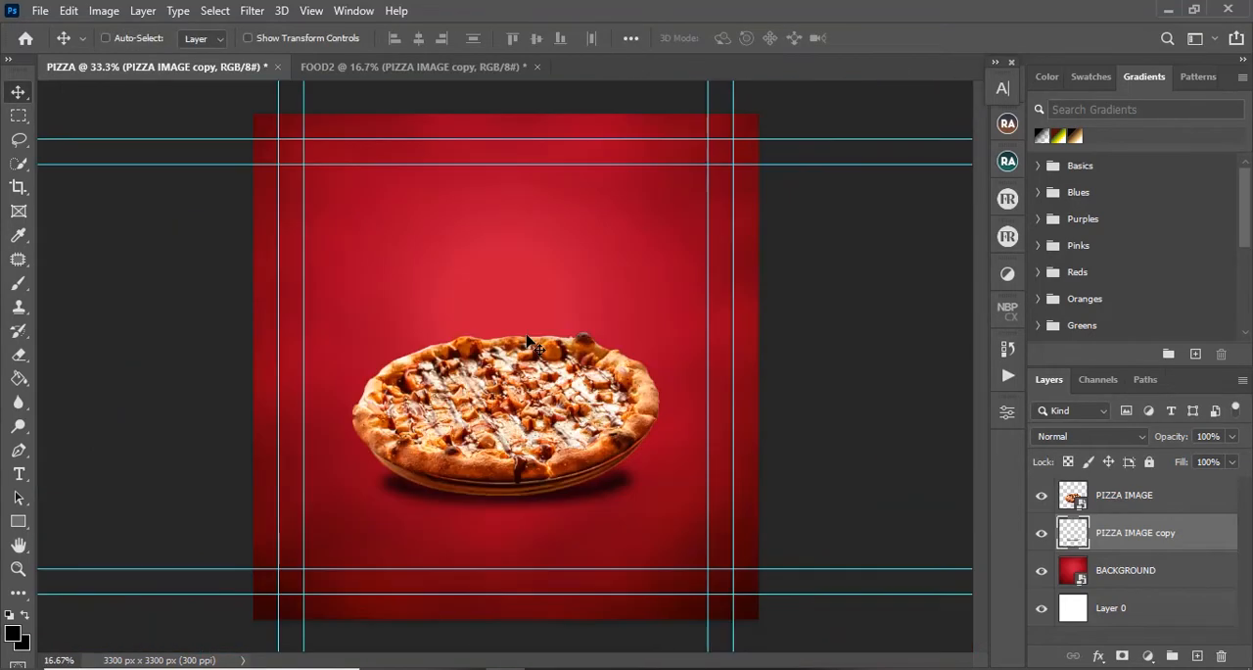
pyautogui.click(1232, 437)
pyautogui.moveTo(1232, 460); pyautogui.dragTo(1205, 464)
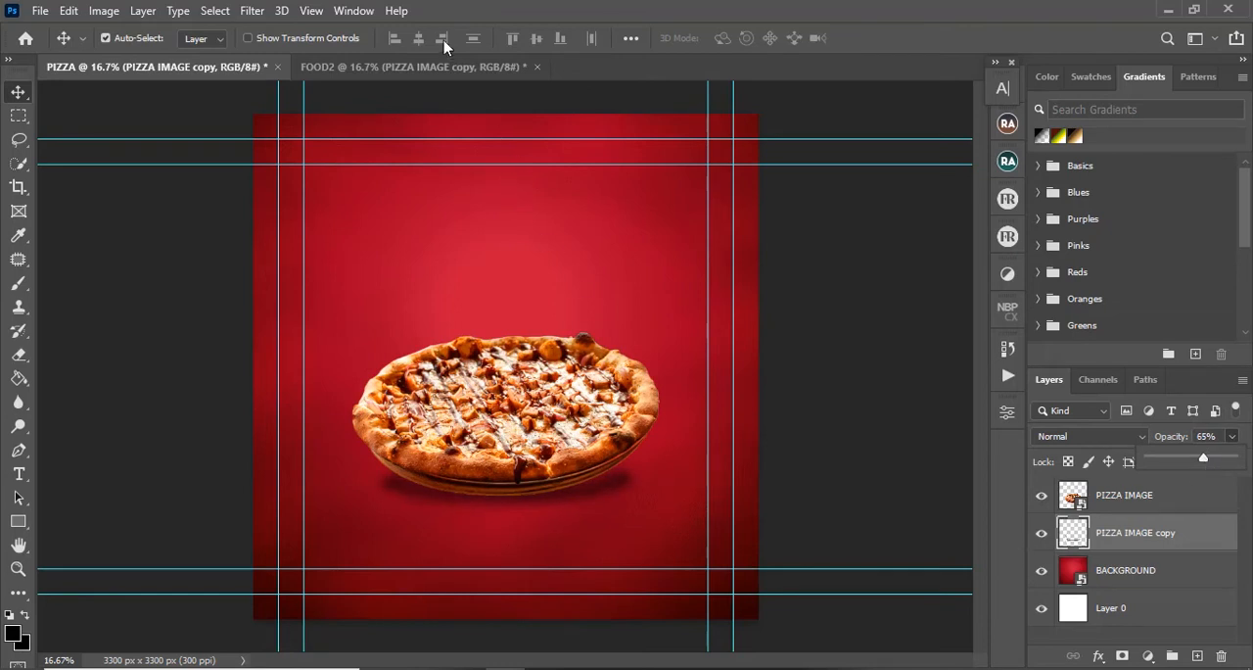
# Step: Switch to FOOD2 and reapply the last Gaussian Blur to the black pizza shadow layer
pyautogui.click(450, 67)
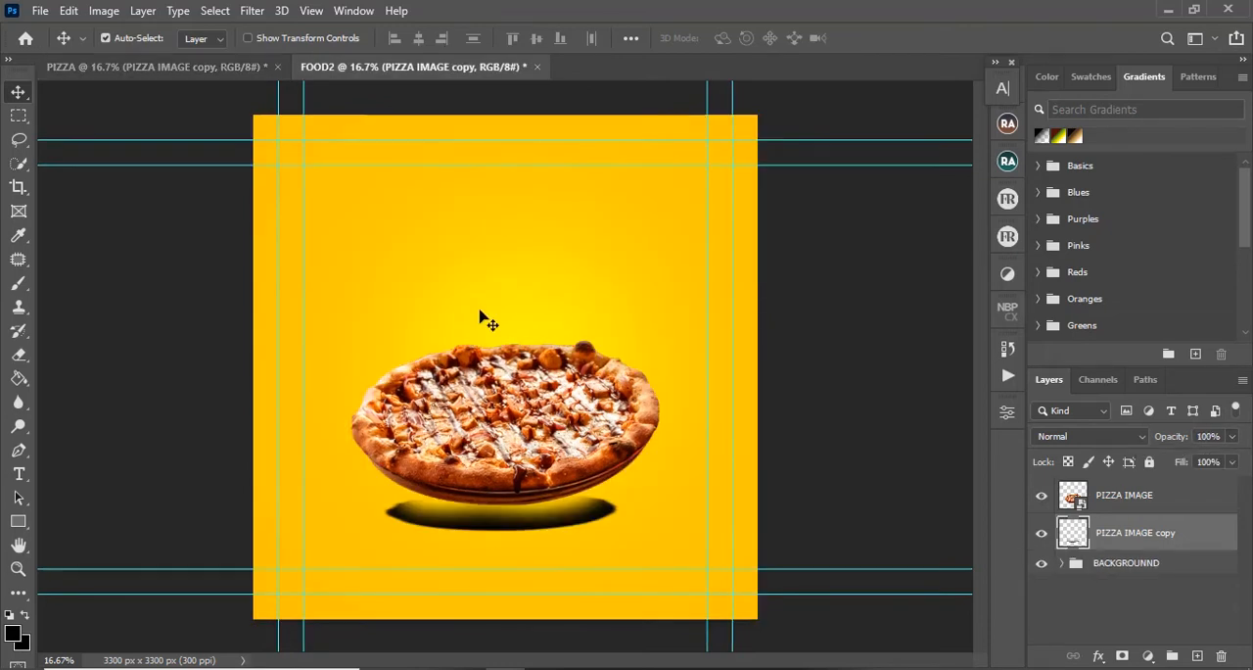
pyautogui.click(251, 10)
pyautogui.click(270, 30)
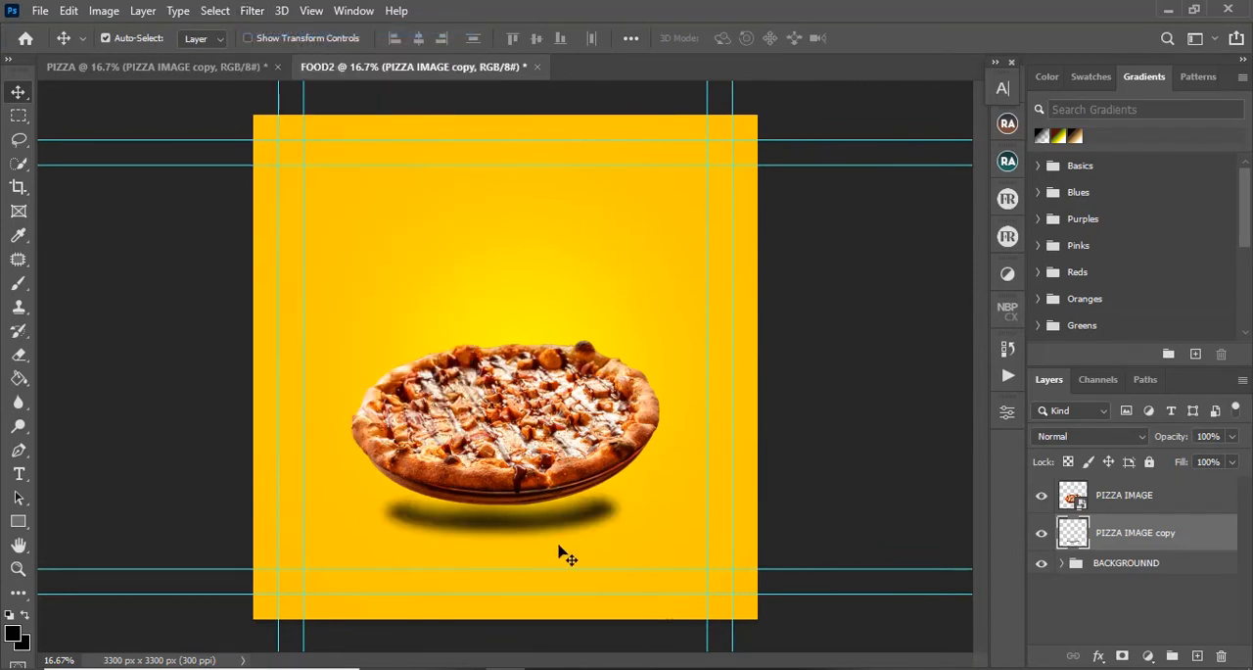
# Step: Move the blurred shadow in FOOD2 up against the pizza's underside and set its layer opacity to 54%
pyautogui.moveTo(540, 525); pyautogui.dragTo(547, 516)
pyautogui.hotkey('shift', 'Up')
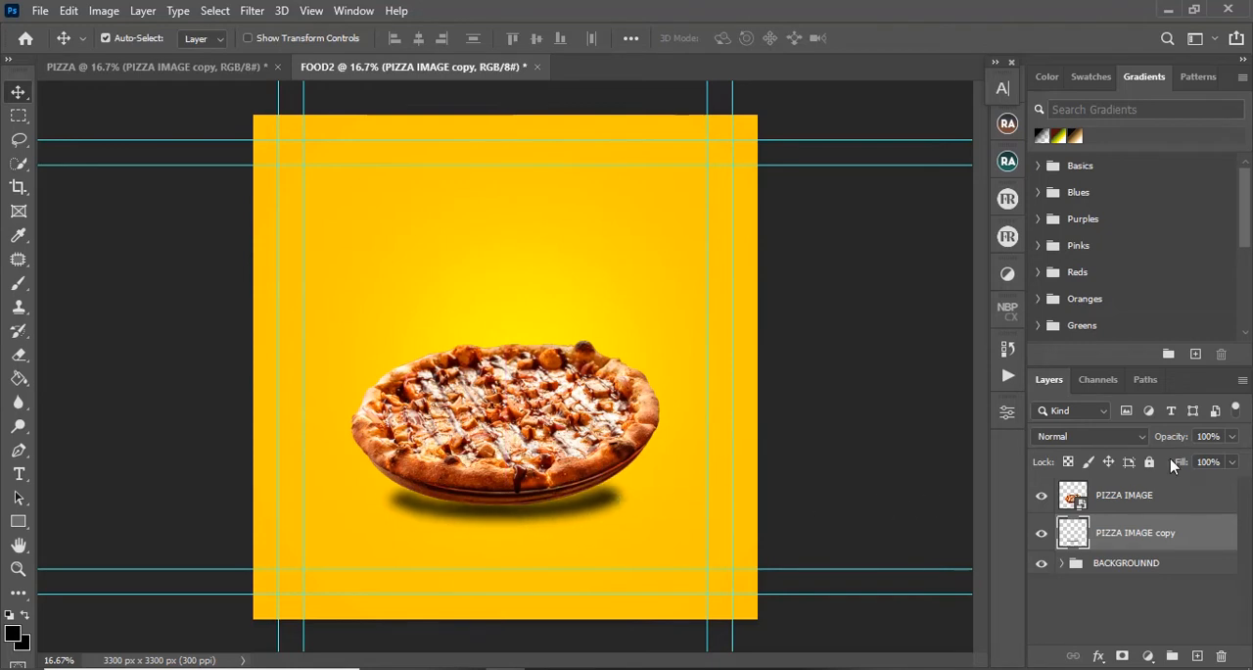
pyautogui.click(1233, 437)
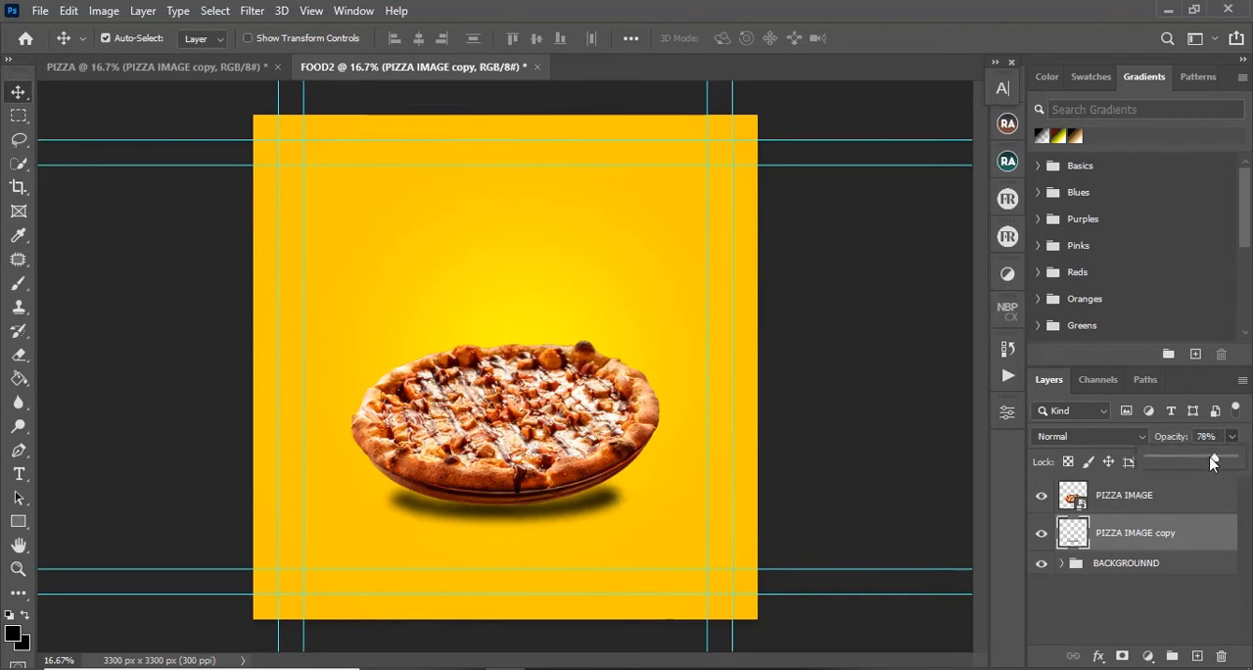
pyautogui.moveTo(1231, 458); pyautogui.dragTo(1194, 464)
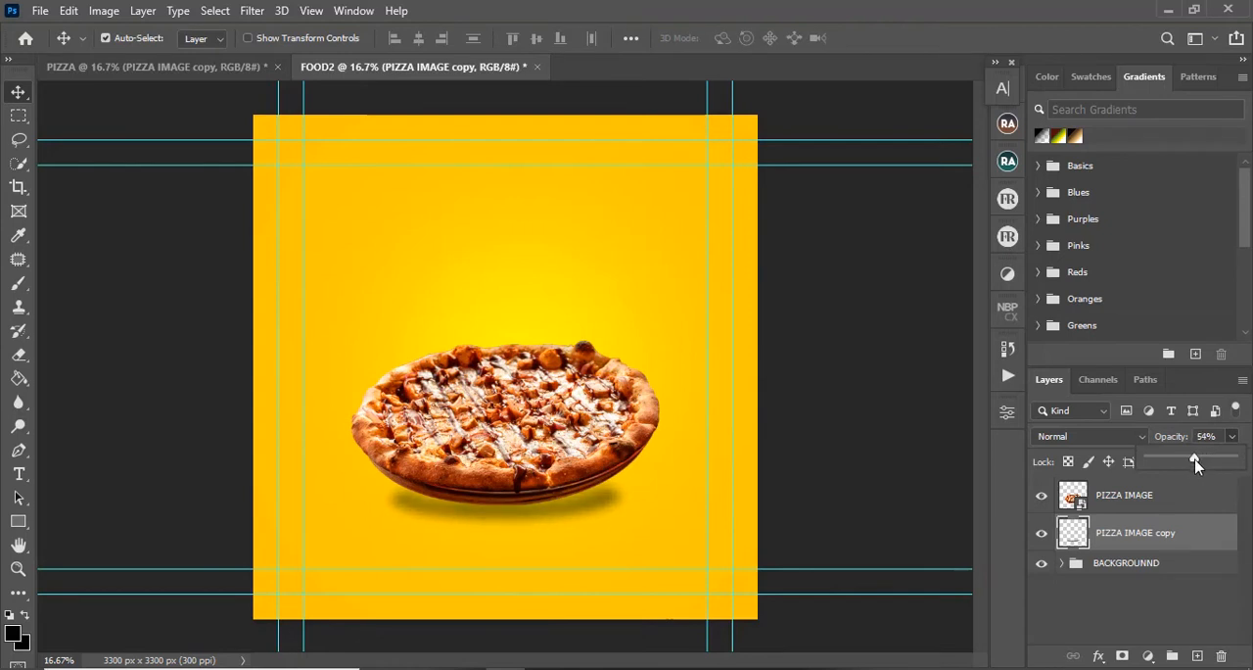
# Step: Add a new empty layer between the pizza and its shadow in the PIZZA document, and do the same in FOOD2
pyautogui.click(185, 66)
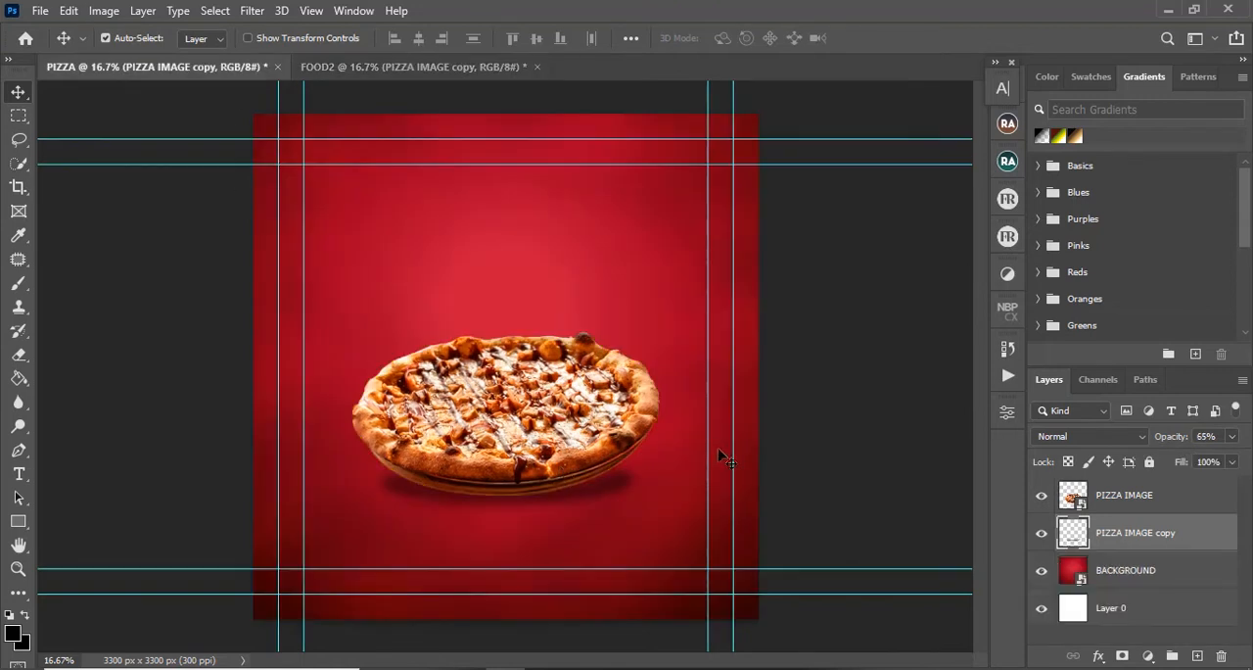
pyautogui.press('ctrl')
pyautogui.click(19, 283)
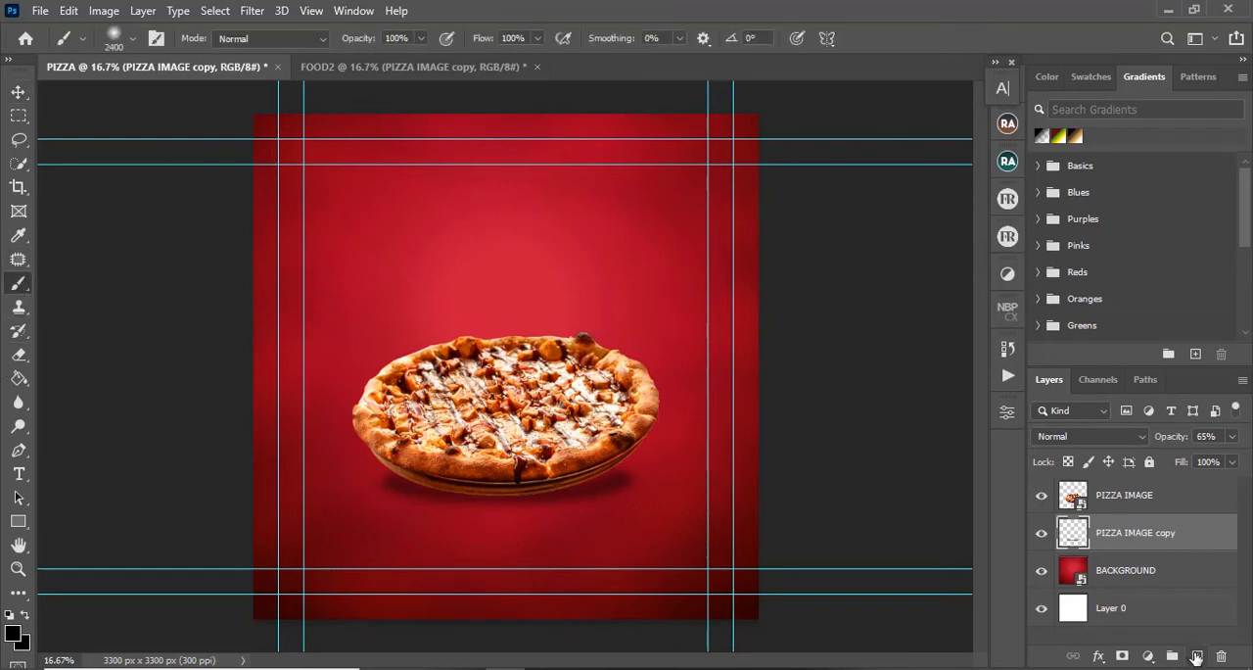
pyautogui.click(1198, 656)
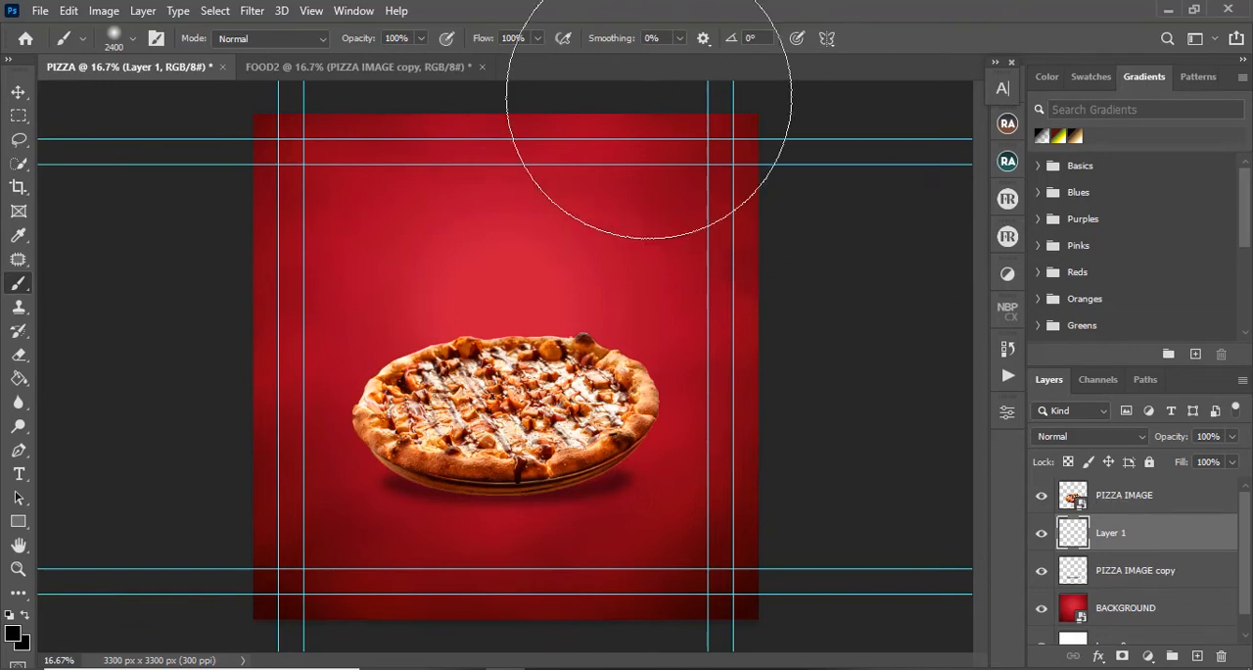
pyautogui.click(441, 66)
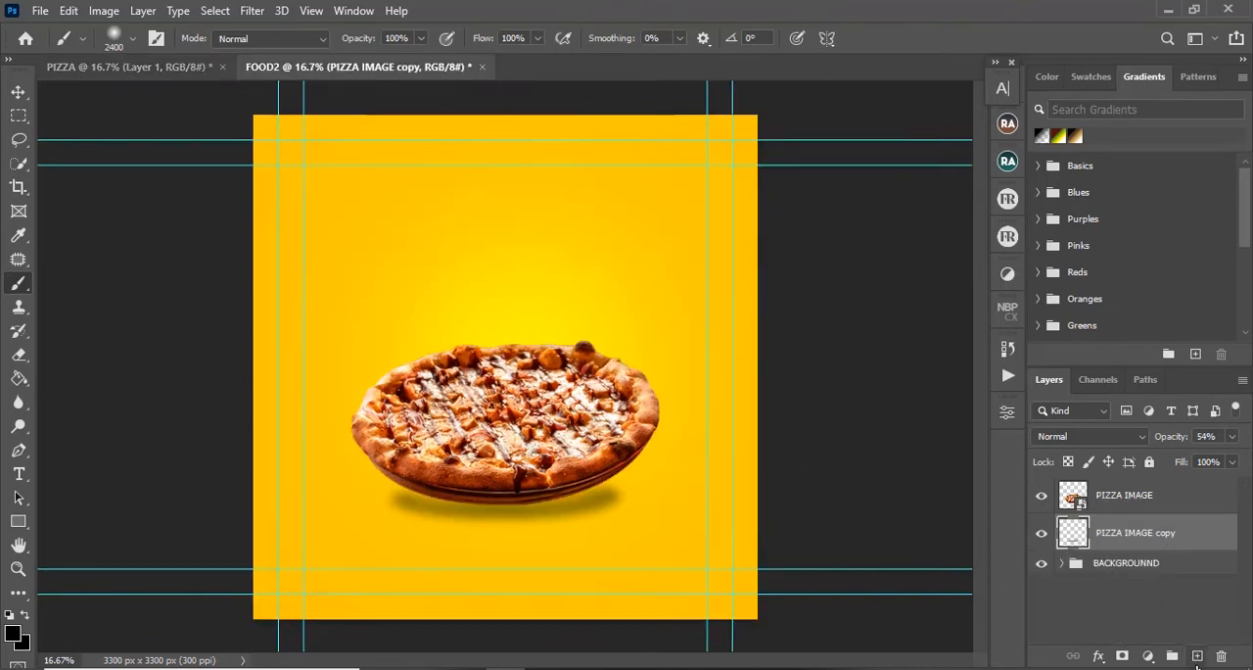
pyautogui.click(1197, 658)
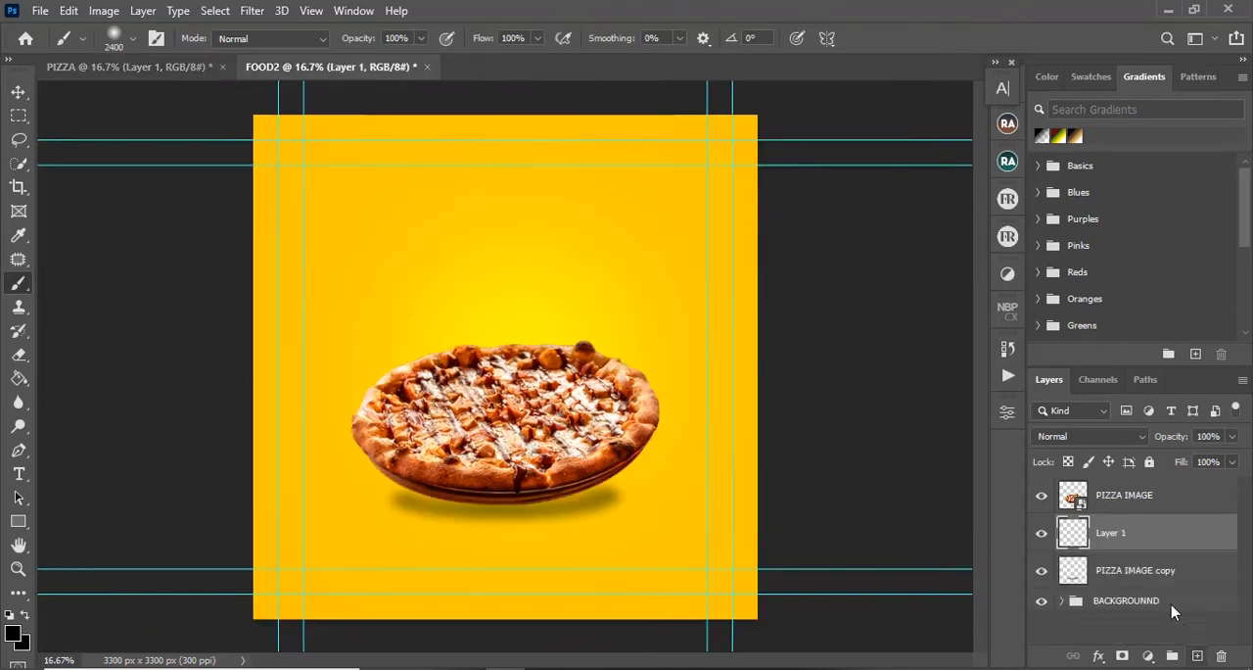
# Step: In PIZZA, paint one soft black dab behind the pizza on the new layer with a 2300-pixel Brush
pyautogui.click(191, 68)
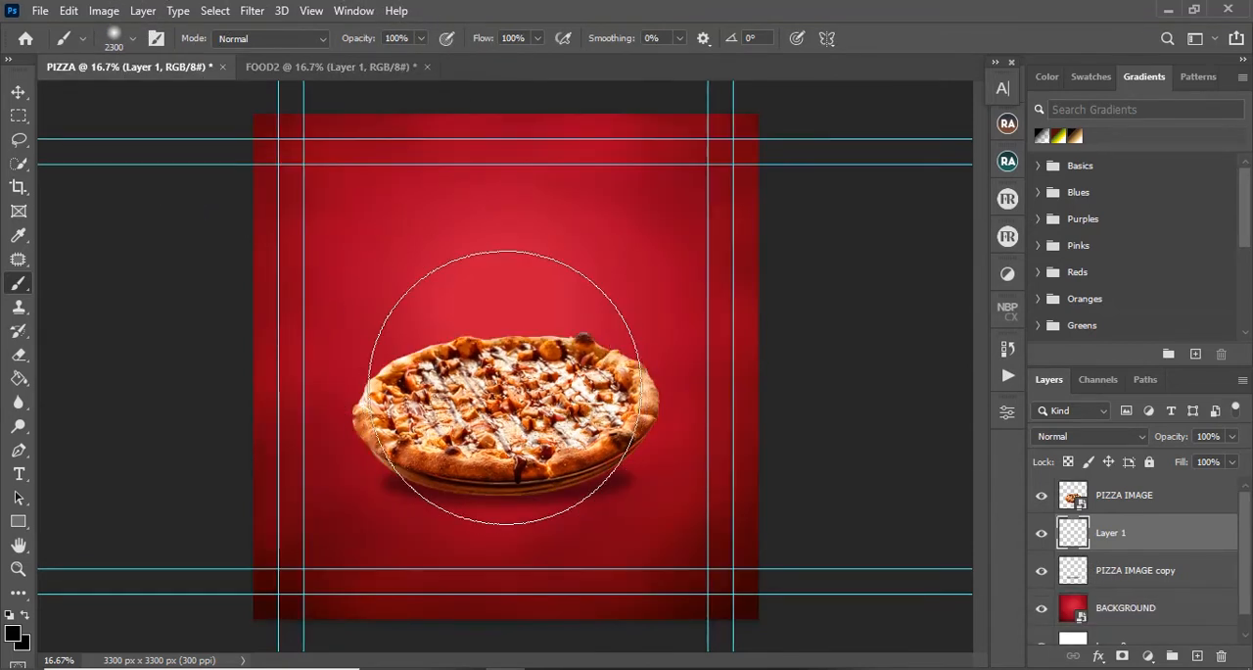
pyautogui.press('[')
pyautogui.click(501, 396)
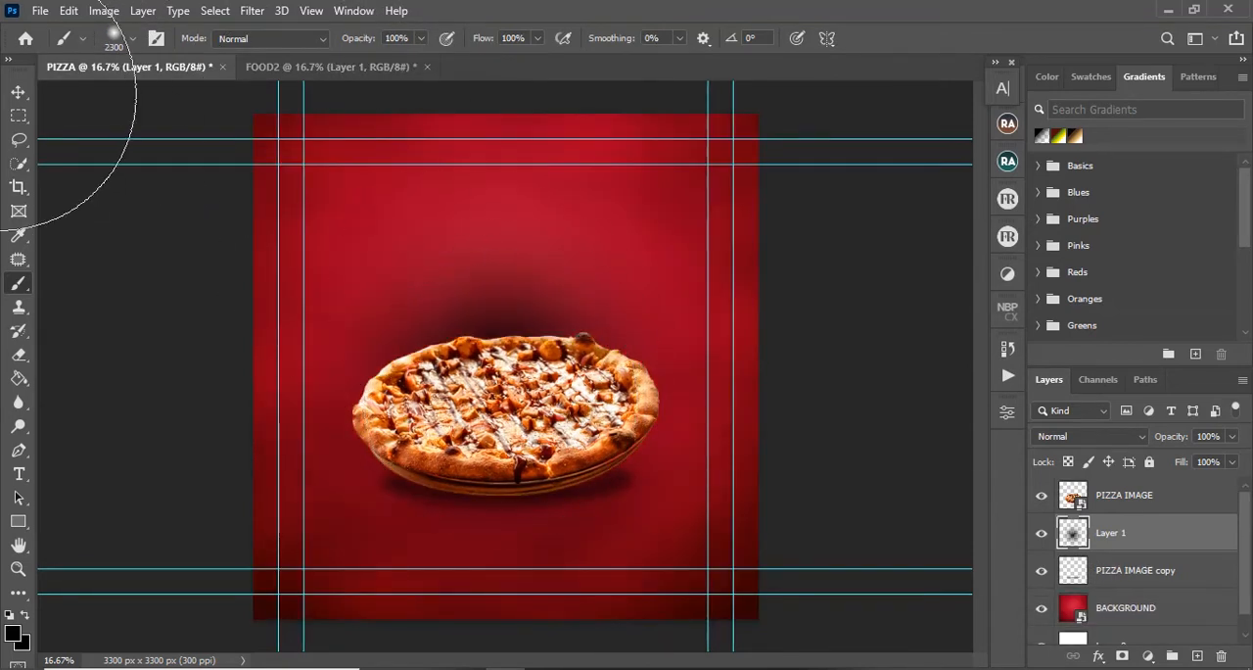
# Step: Free-transform the black dab, flattening it to about 11% height and moving it up to the pizza's base
pyautogui.click(19, 91)
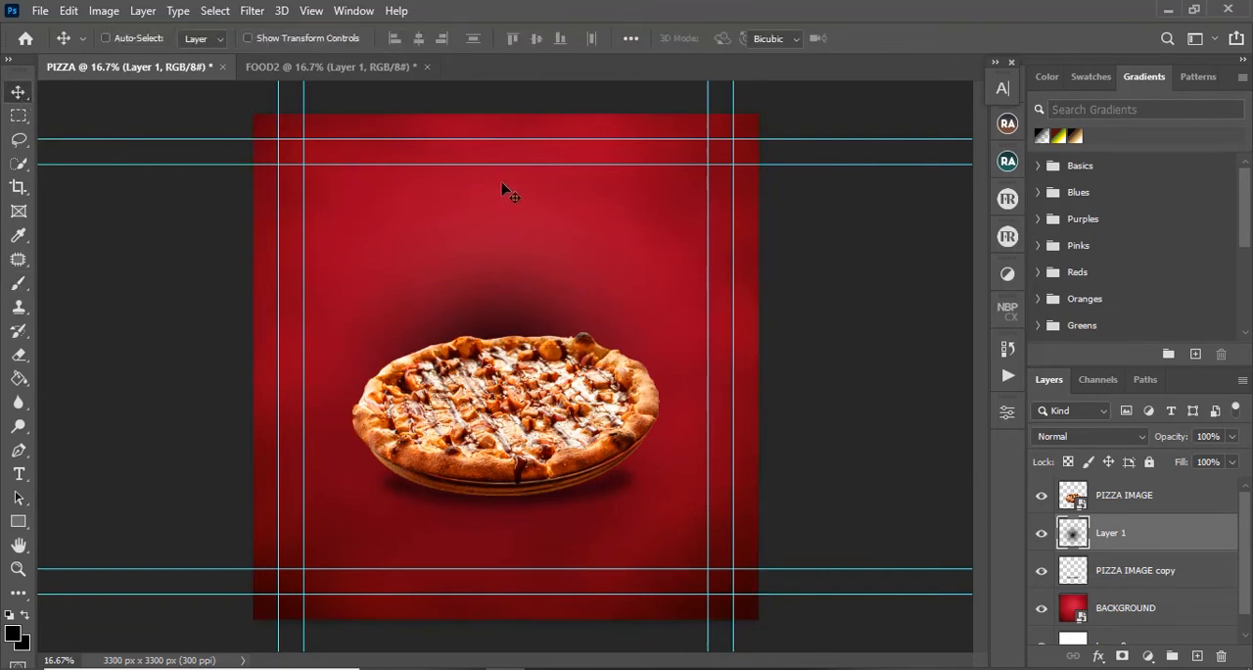
pyautogui.hotkey('ctrl', 't')
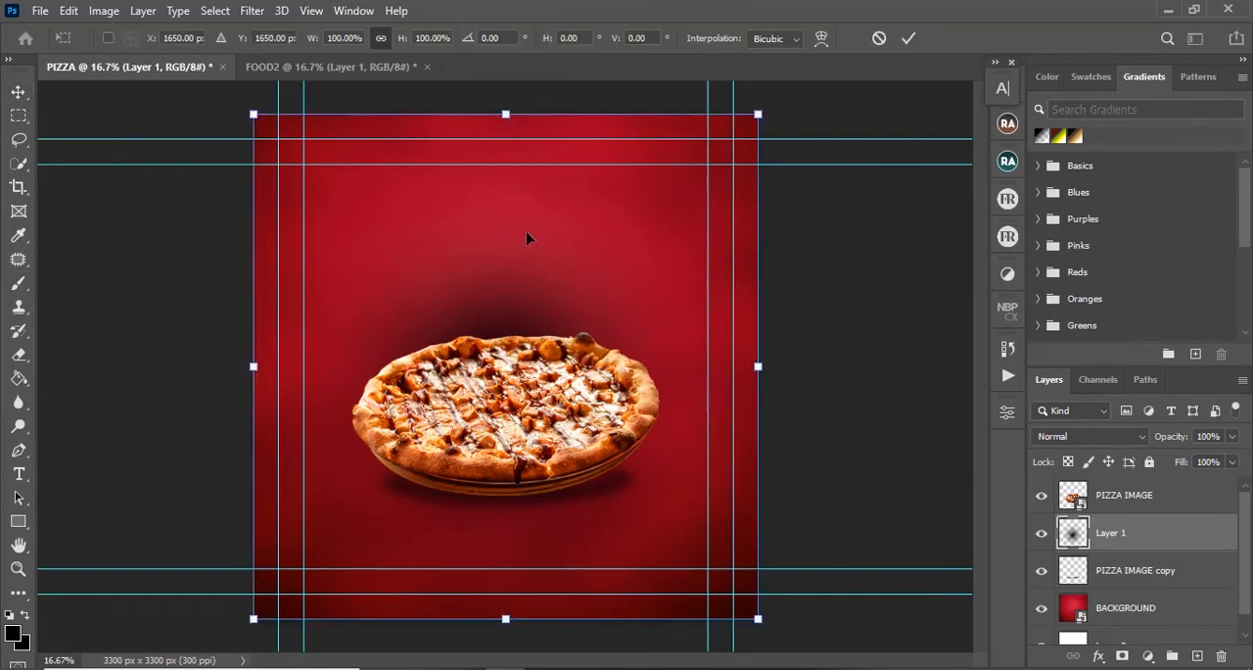
pyautogui.moveTo(506, 115); pyautogui.dragTo(512, 473)
pyautogui.moveTo(536, 513); pyautogui.dragTo(536, 488)
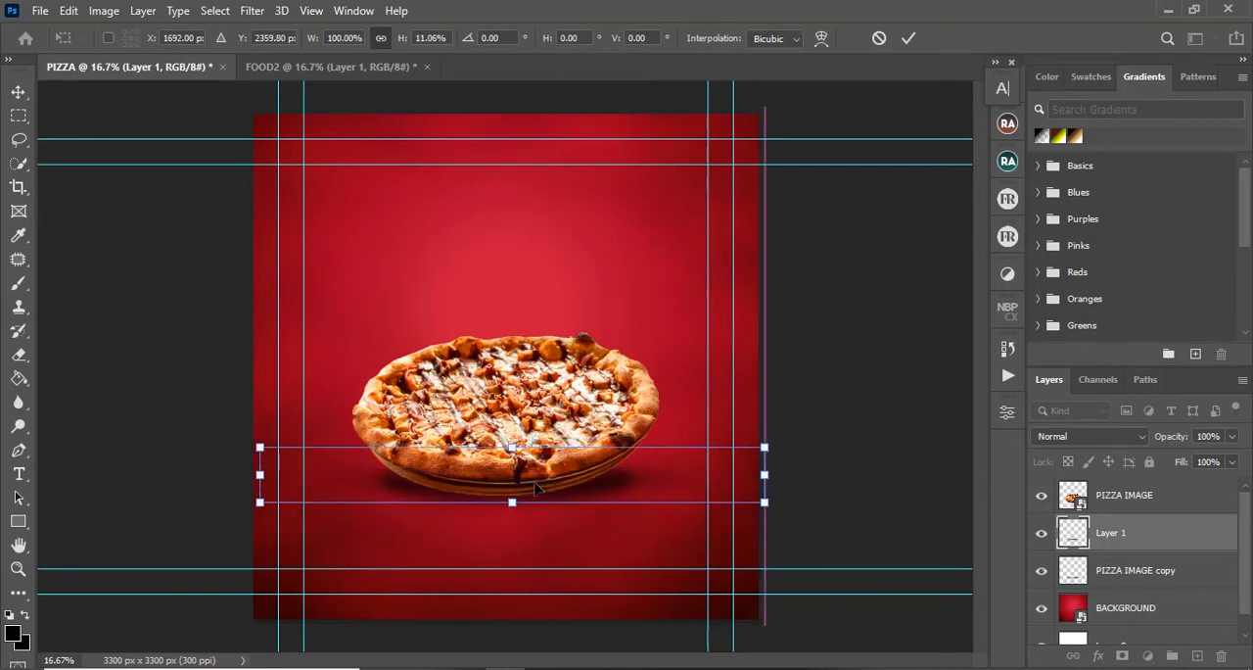
pyautogui.hotkey('ctrl', '+')
pyautogui.hotkey('ctrl', '+')
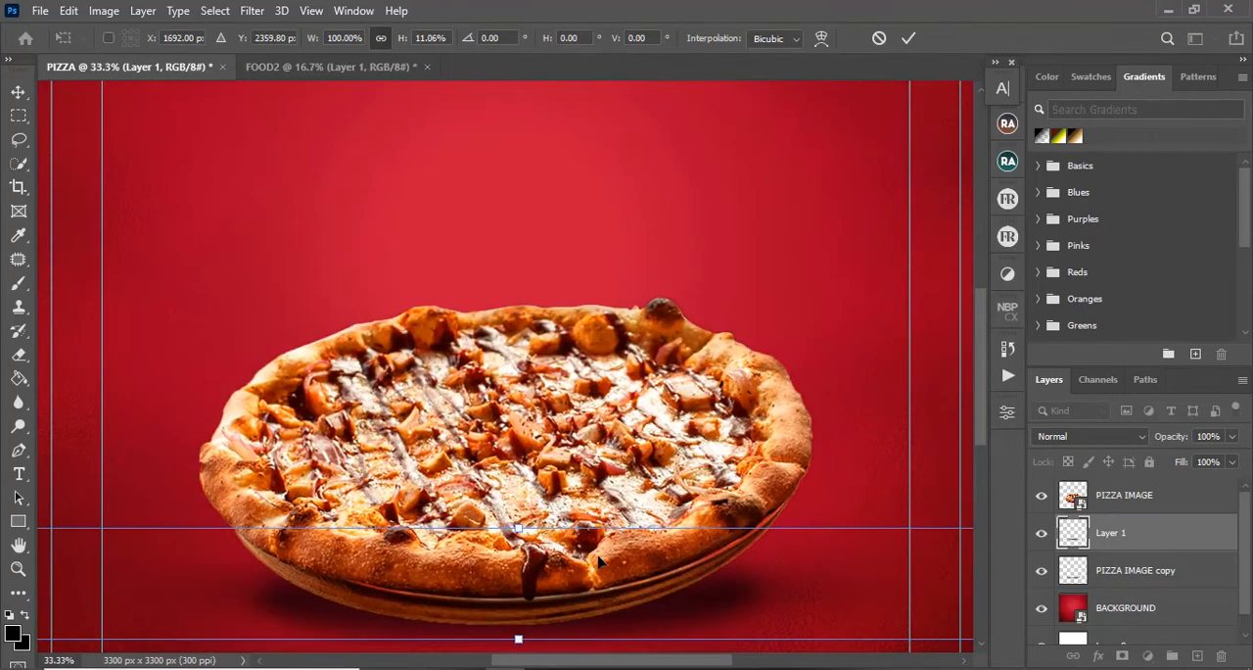
pyautogui.moveTo(678, 386); pyautogui.dragTo(663, 324)
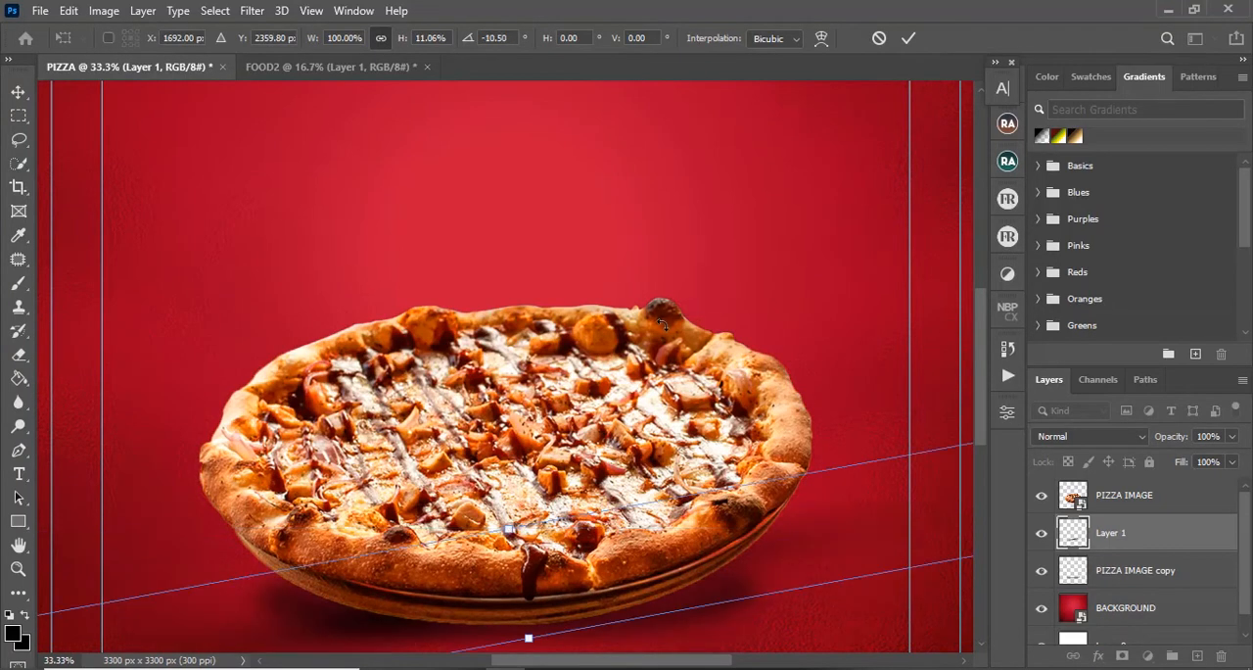
pyautogui.hotkey('ctrl', 'z')
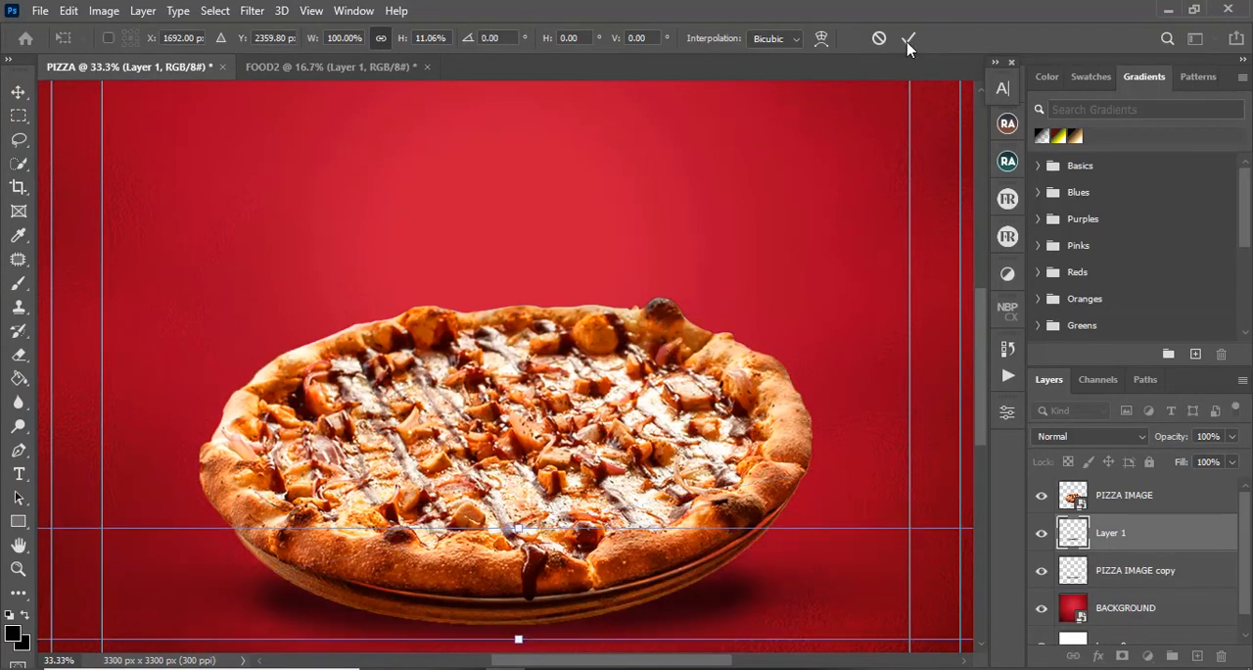
pyautogui.hotkey('ctrl', '-')
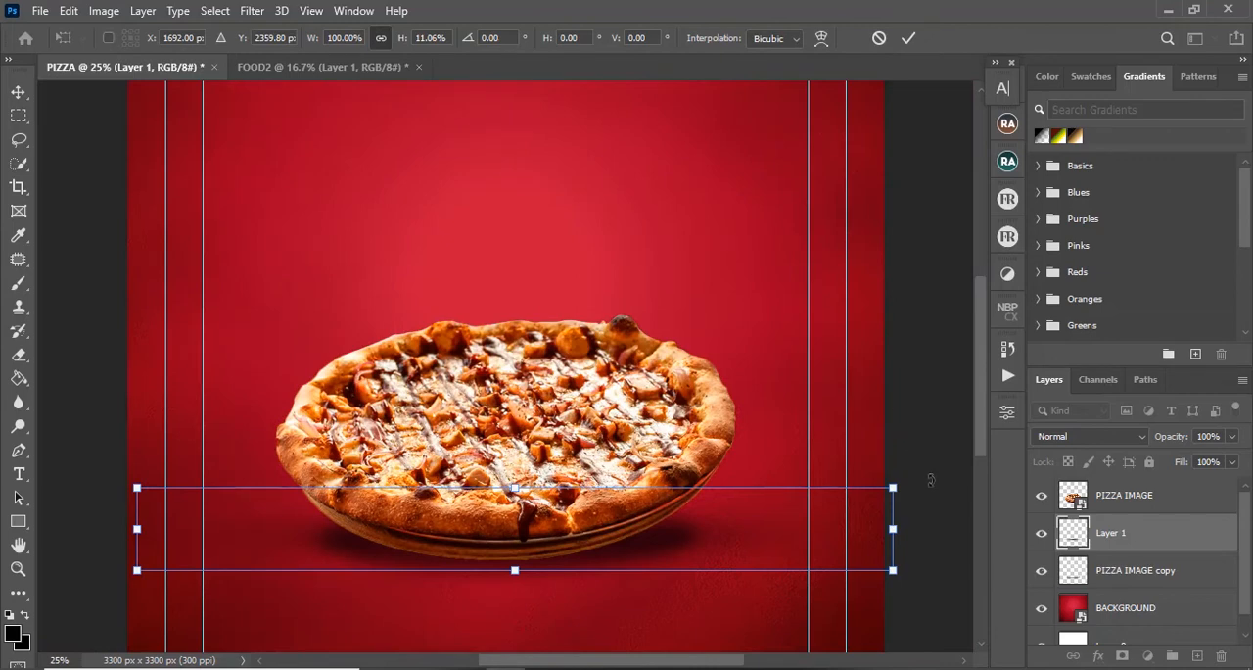
# Step: Reduce the flattened dab to about 57% width and 6% height, and place it just beneath the pizza's lower edge
pyautogui.moveTo(893, 529); pyautogui.dragTo(744, 529)
pyautogui.moveTo(137, 529); pyautogui.dragTo(309, 528)
pyautogui.moveTo(526, 487); pyautogui.dragTo(527, 525)
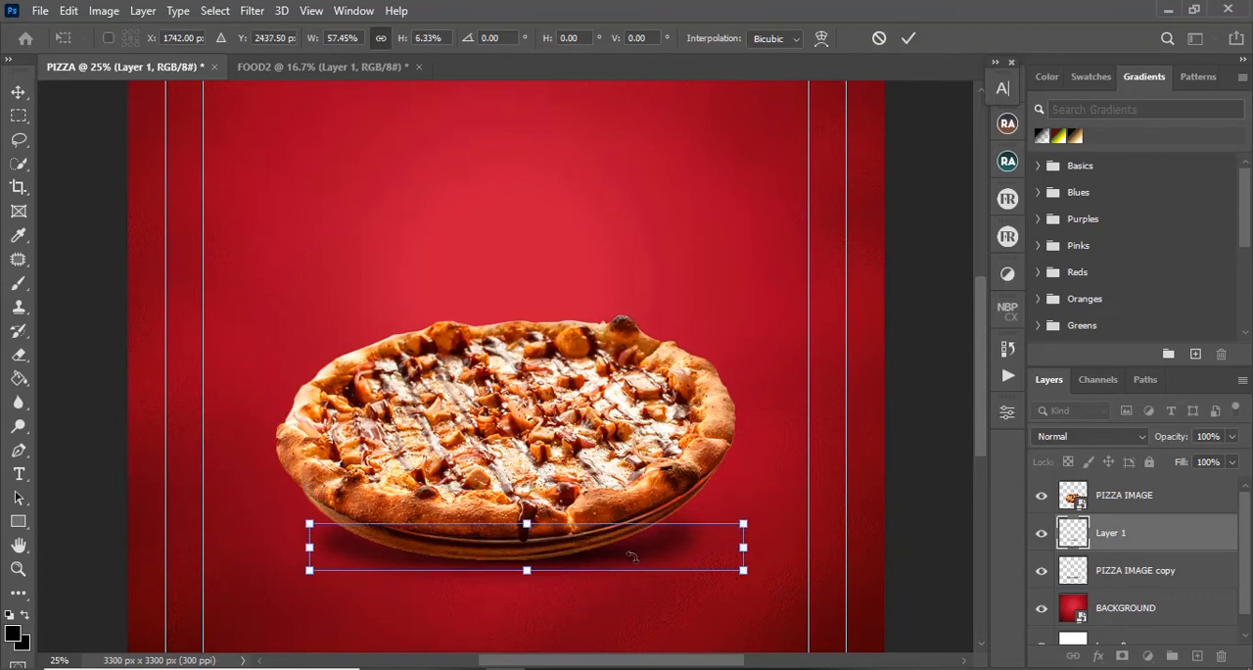
pyautogui.moveTo(631, 556); pyautogui.dragTo(623, 569)
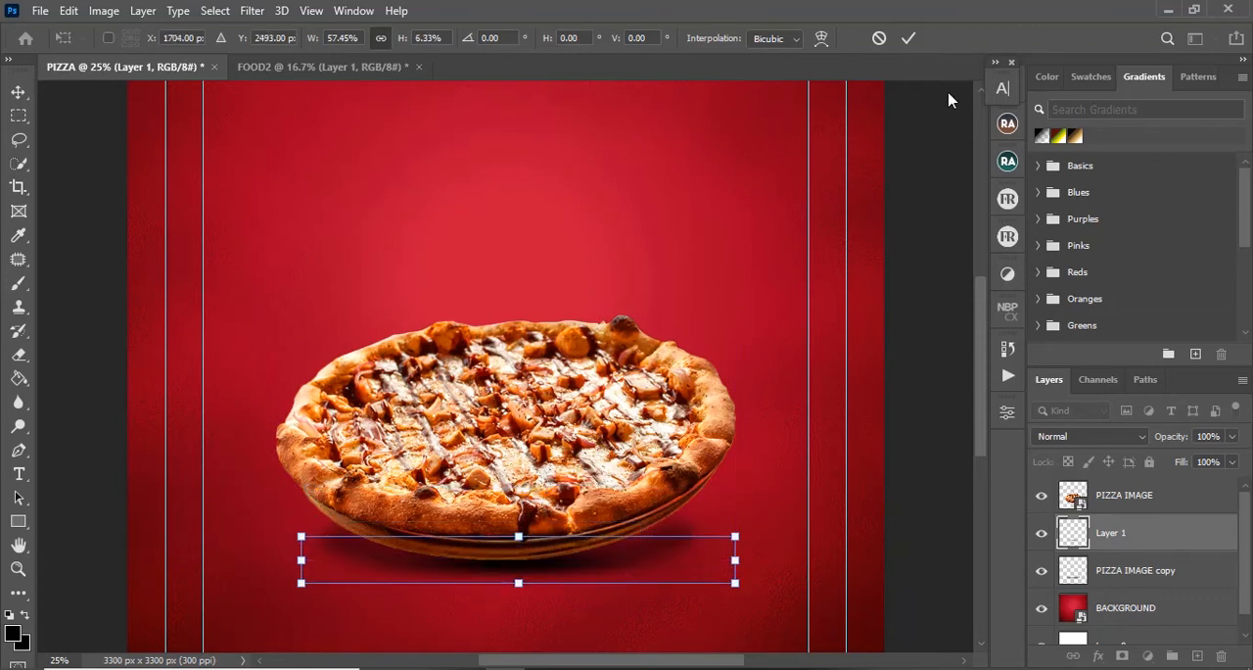
pyautogui.click(909, 39)
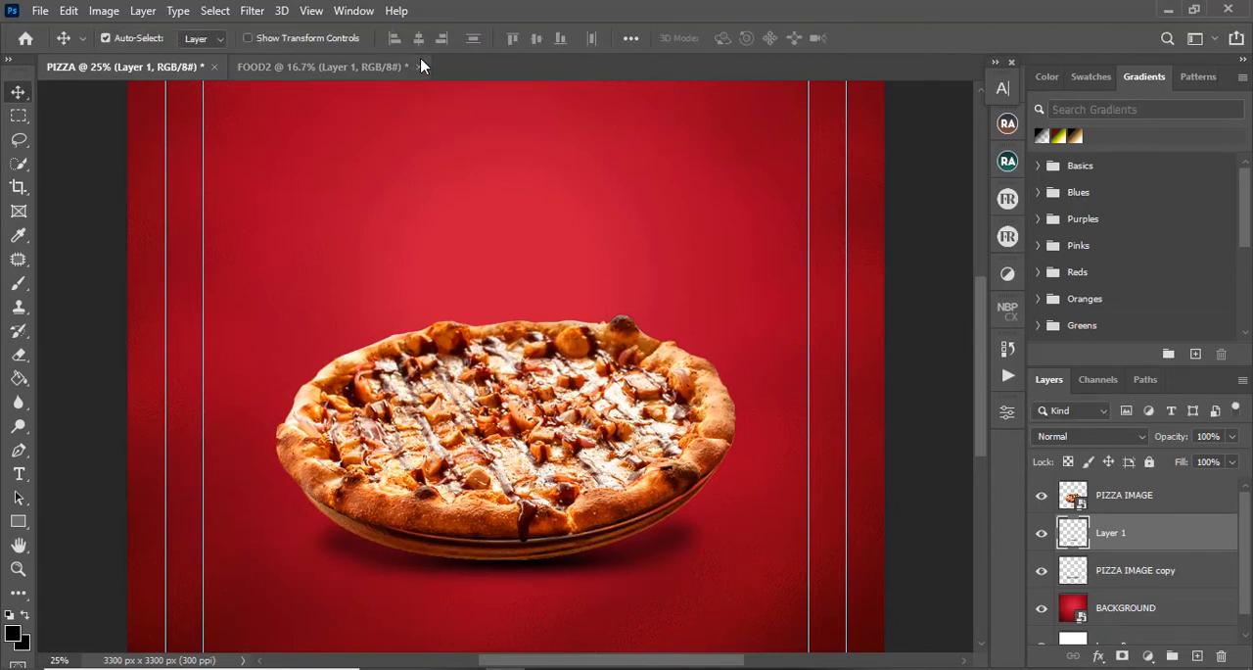
# Step: Copy the flattened dab layer from PIZZA into FOOD2, placing it beneath the pizza as a contact shadow
pyautogui.moveTo(1127, 541); pyautogui.dragTo(628, 490)
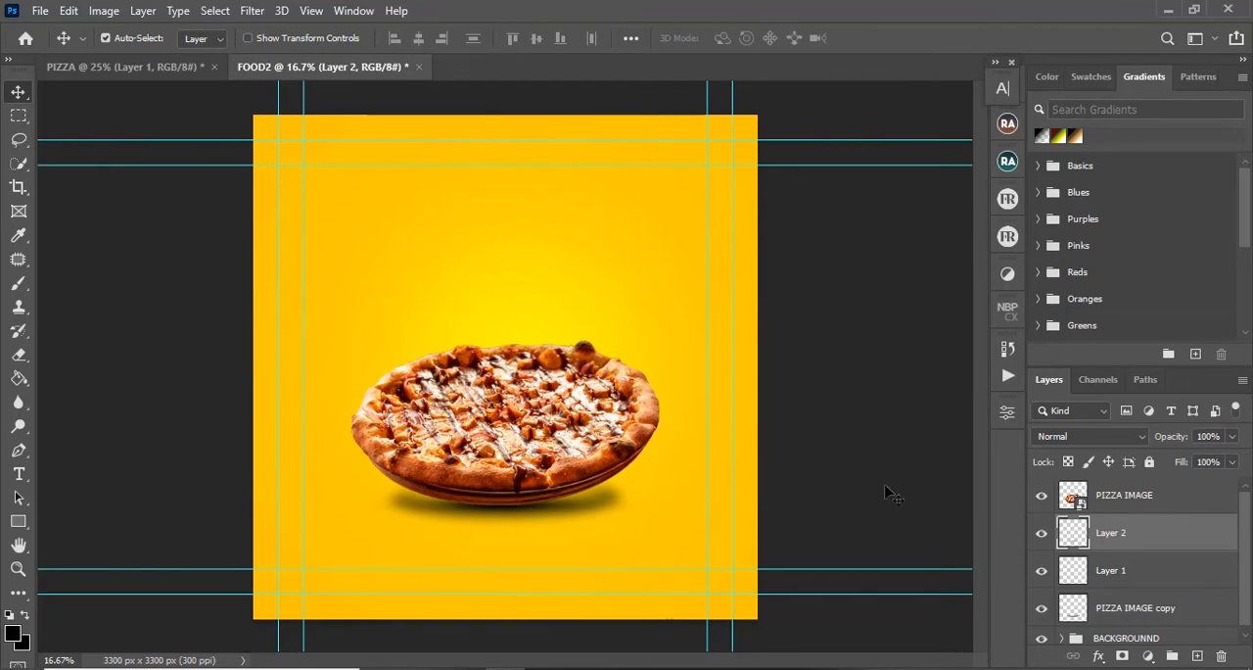
pyautogui.click(1158, 578)
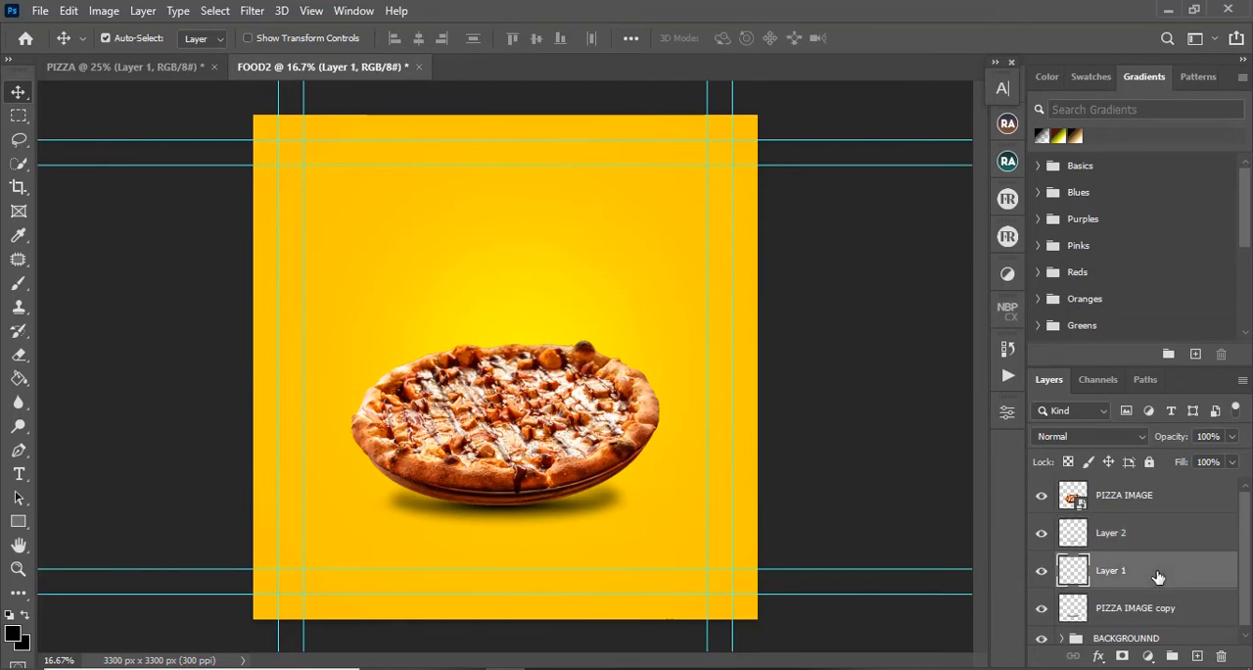
pyautogui.click(1232, 436)
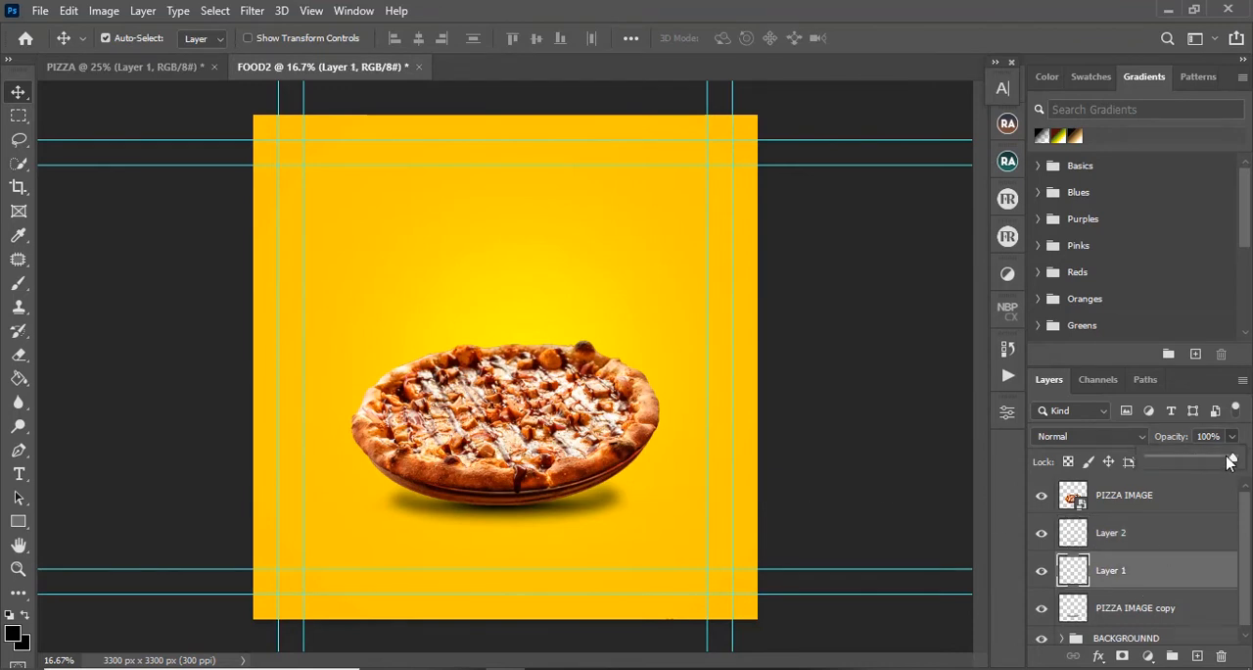
pyautogui.moveTo(1230, 462); pyautogui.dragTo(1187, 461)
pyautogui.hotkey('ctrl', 'z')
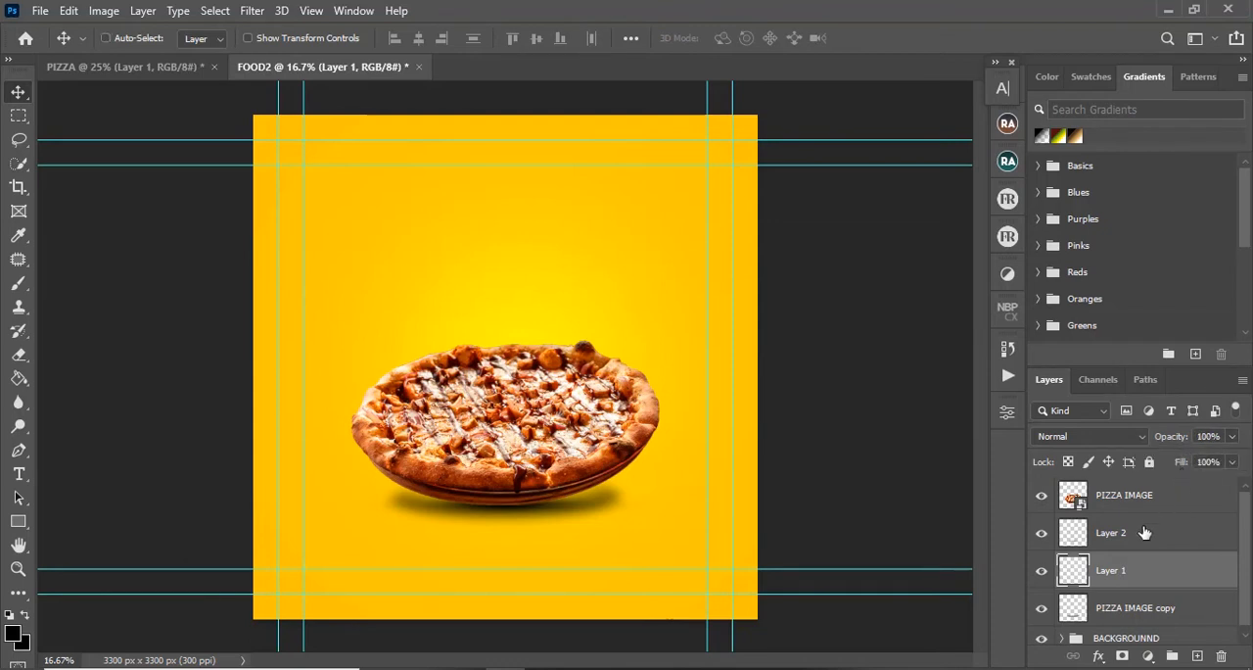
# Step: Delete the empty Layer 1 in FOOD2 and set the opacity of the PIZZA IMAGE copy shadow layer to 27%
pyautogui.click(1141, 534)
pyautogui.click(1139, 570)
pyautogui.press('Delete')
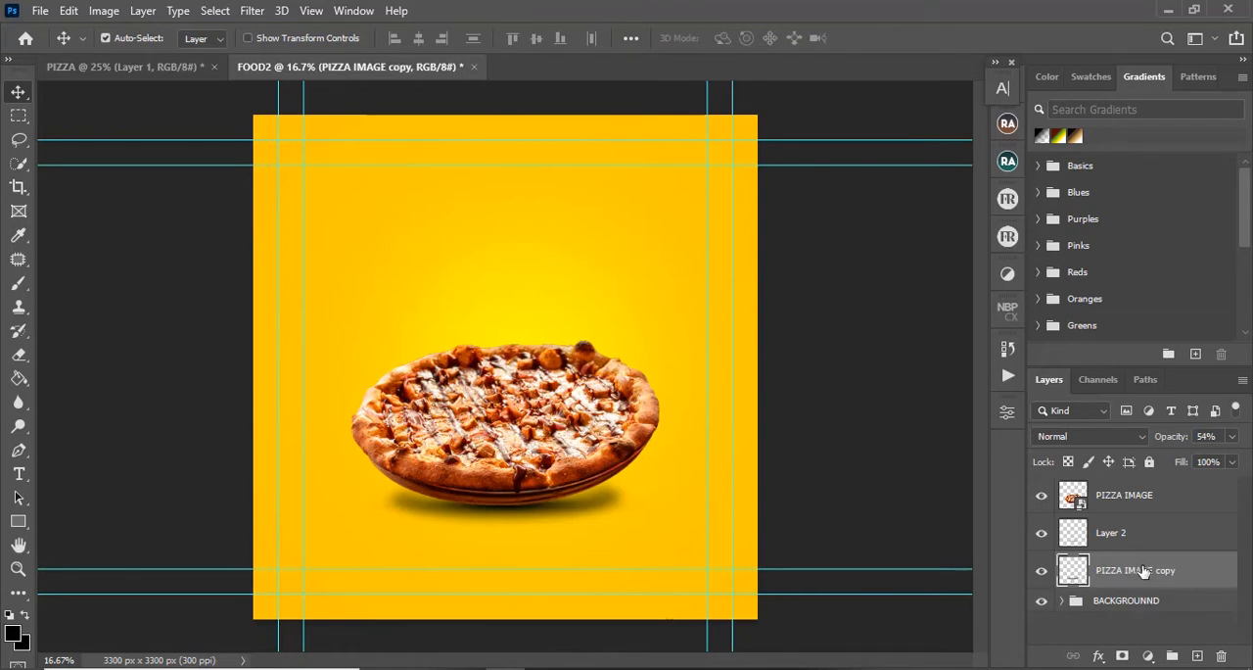
pyautogui.click(1231, 437)
pyautogui.moveTo(1197, 460); pyautogui.dragTo(1175, 460)
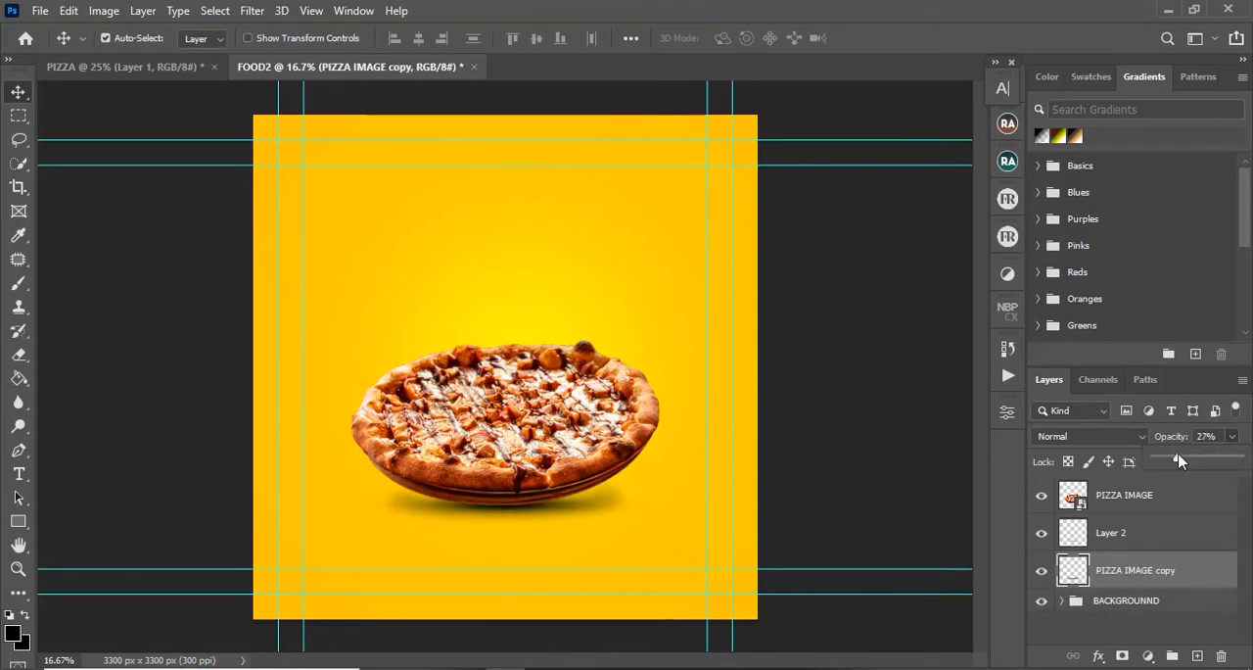
pyautogui.click(187, 71)
pyautogui.press('ctrl')
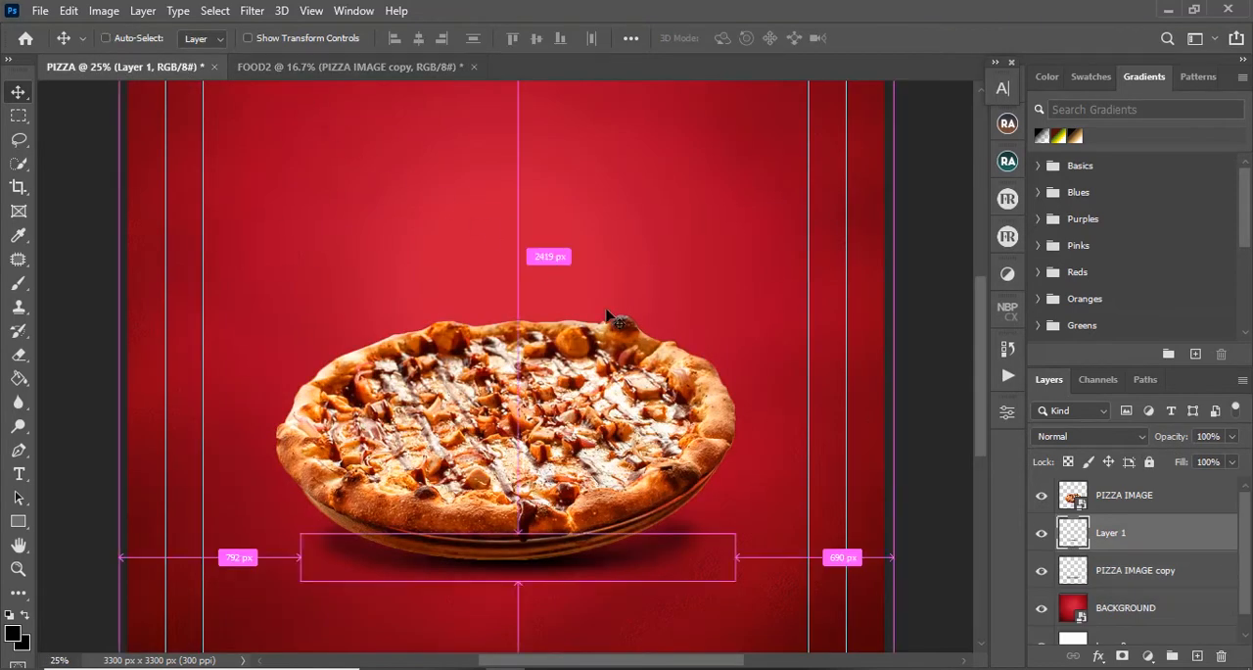
pyautogui.hotkey('ctrl', '-')
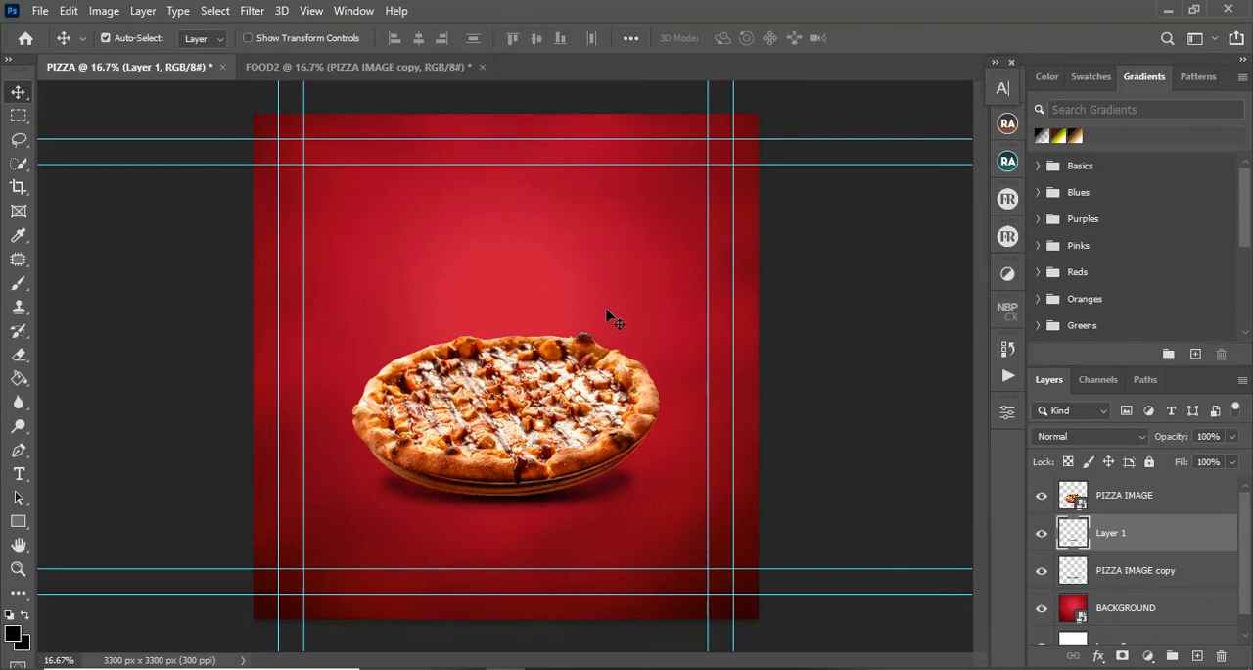
# Step: Soften the outer ends of the PIZZA IMAGE copy shadow with a soft 400-pixel Eraser in FOOD2, and do the same in PIZZA
pyautogui.click(368, 69)
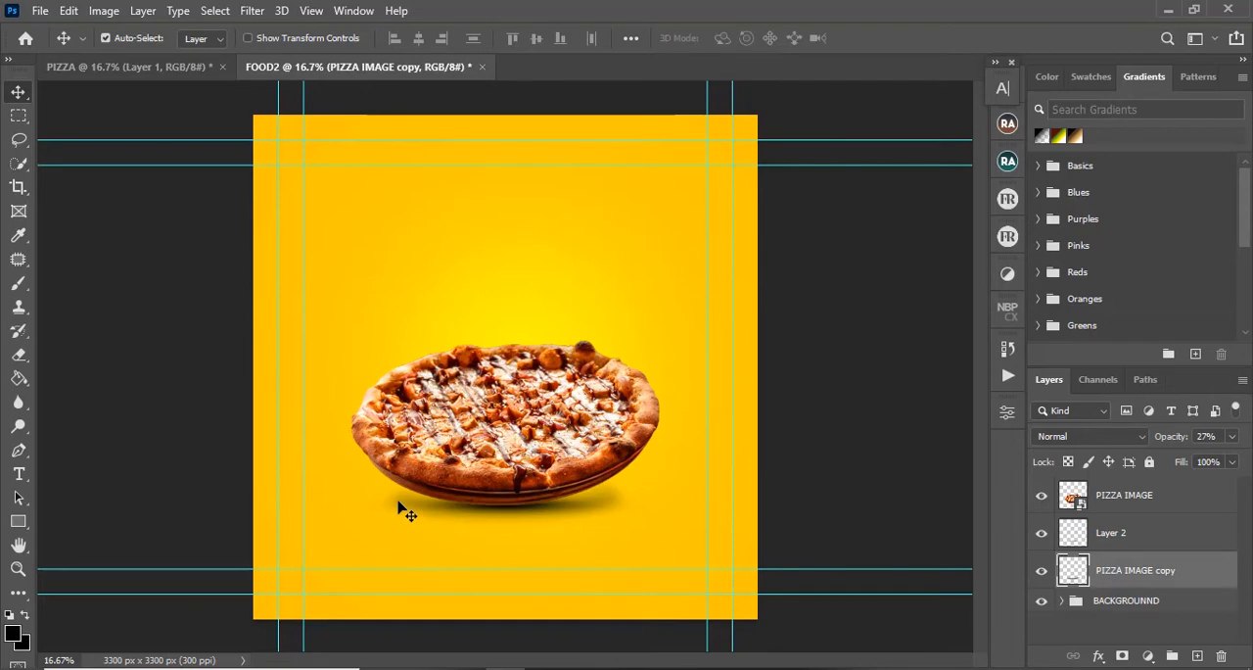
pyautogui.press('e')
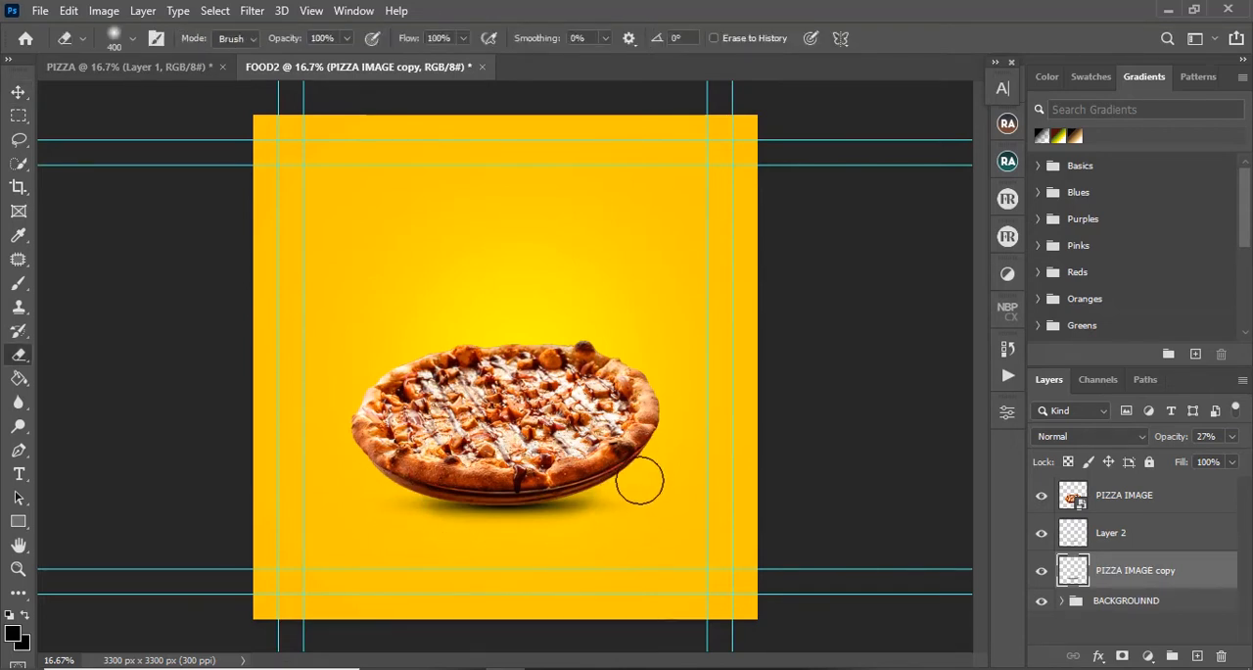
pyautogui.click(178, 67)
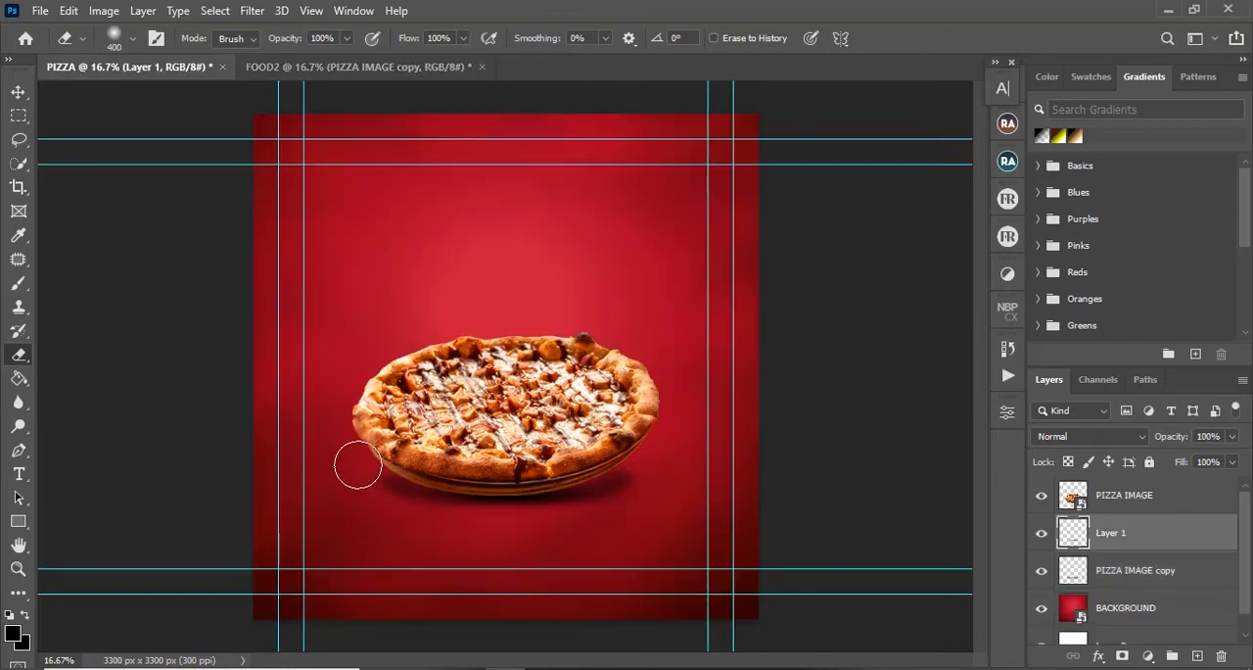
pyautogui.click(1134, 572)
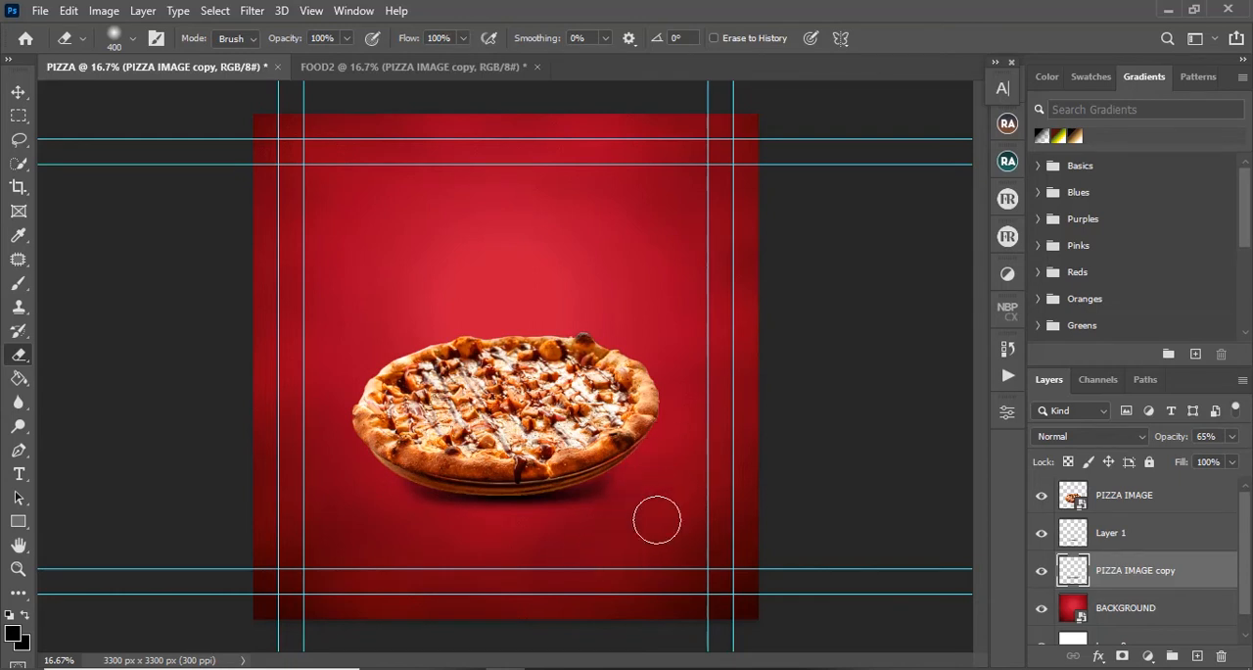
pyautogui.click(19, 92)
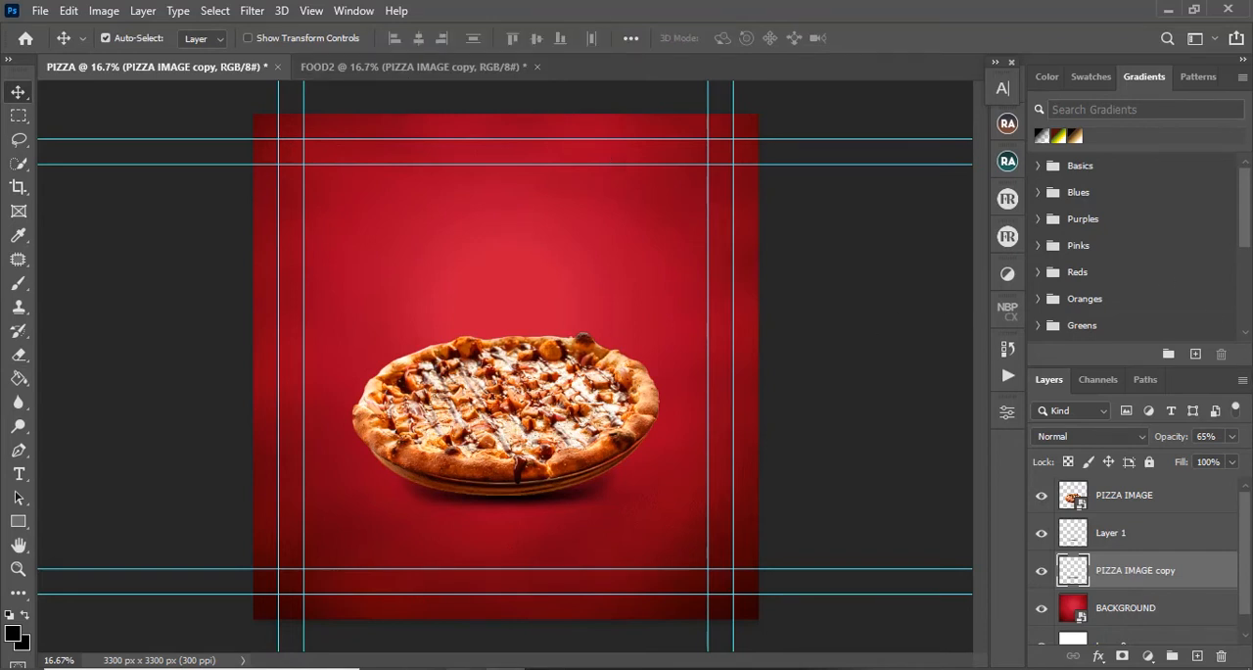
# Step: Place the VEGGIES image in PIZZA, scale it to about 252% within the inner guides, and bring its layer to the front
pyautogui.click(429, 668)
pyautogui.moveTo(799, 145); pyautogui.dragTo(528, 586)
pyautogui.moveTo(536, 399); pyautogui.dragTo(536, 399)
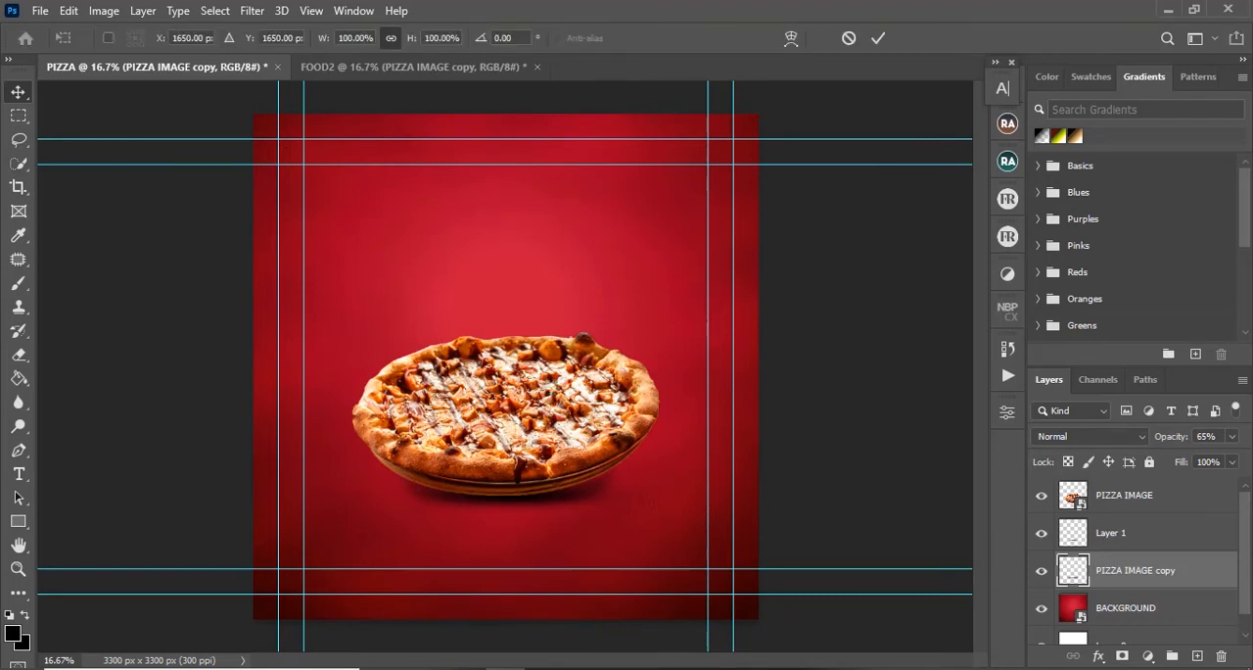
pyautogui.moveTo(586, 283); pyautogui.dragTo(710, 160)
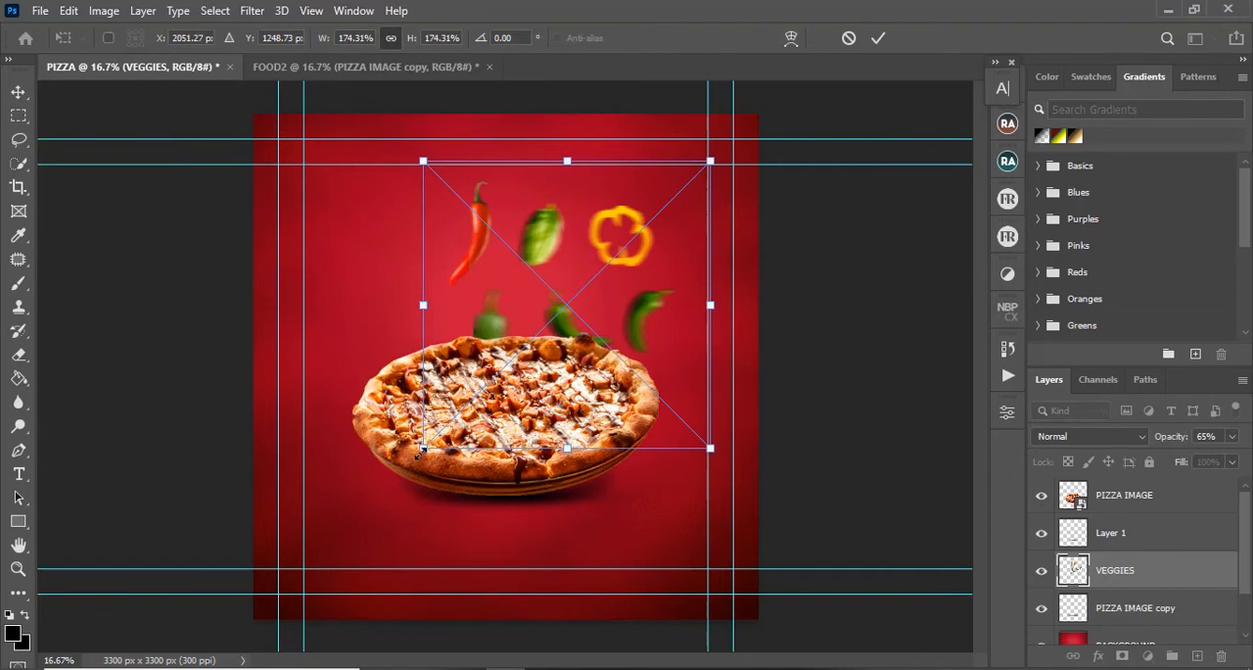
pyautogui.moveTo(422, 448); pyautogui.dragTo(295, 576)
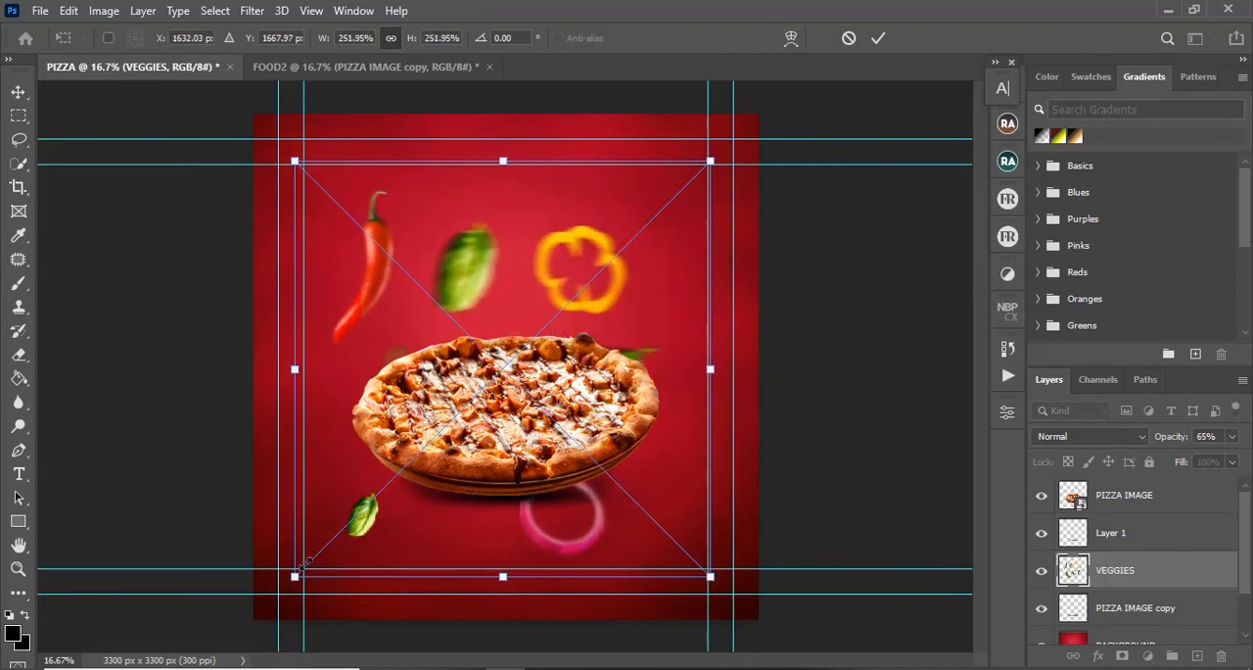
pyautogui.click(876, 37)
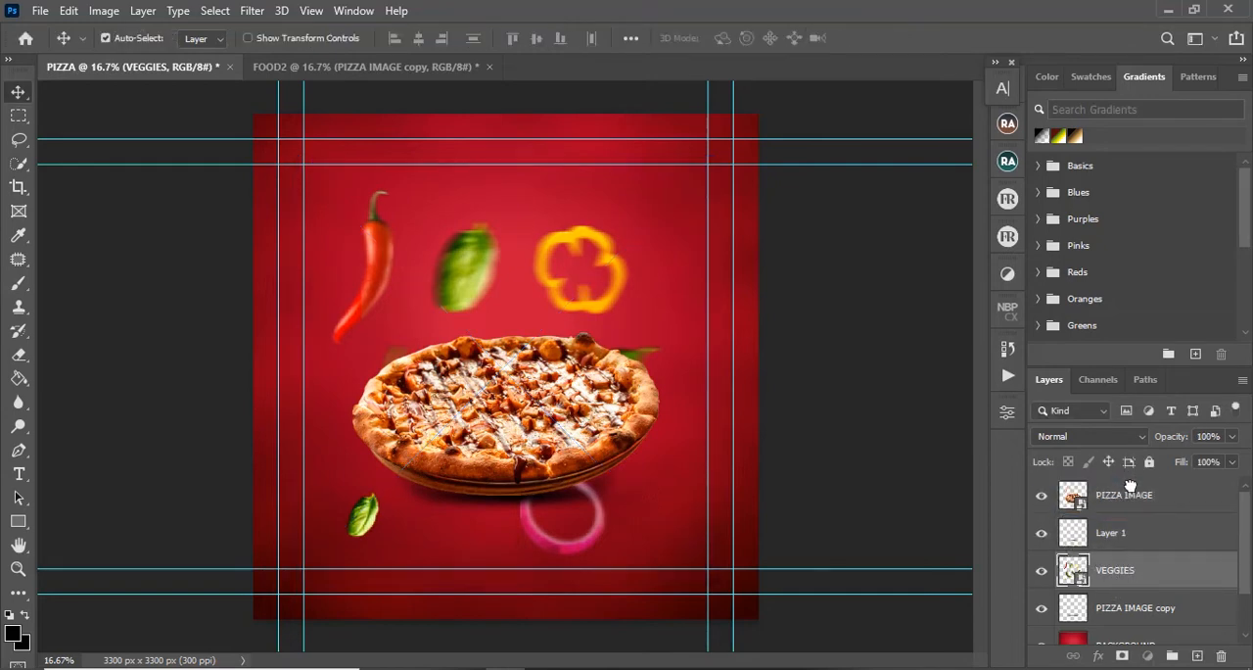
pyautogui.hotkey('ctrl', 'shift', ']')
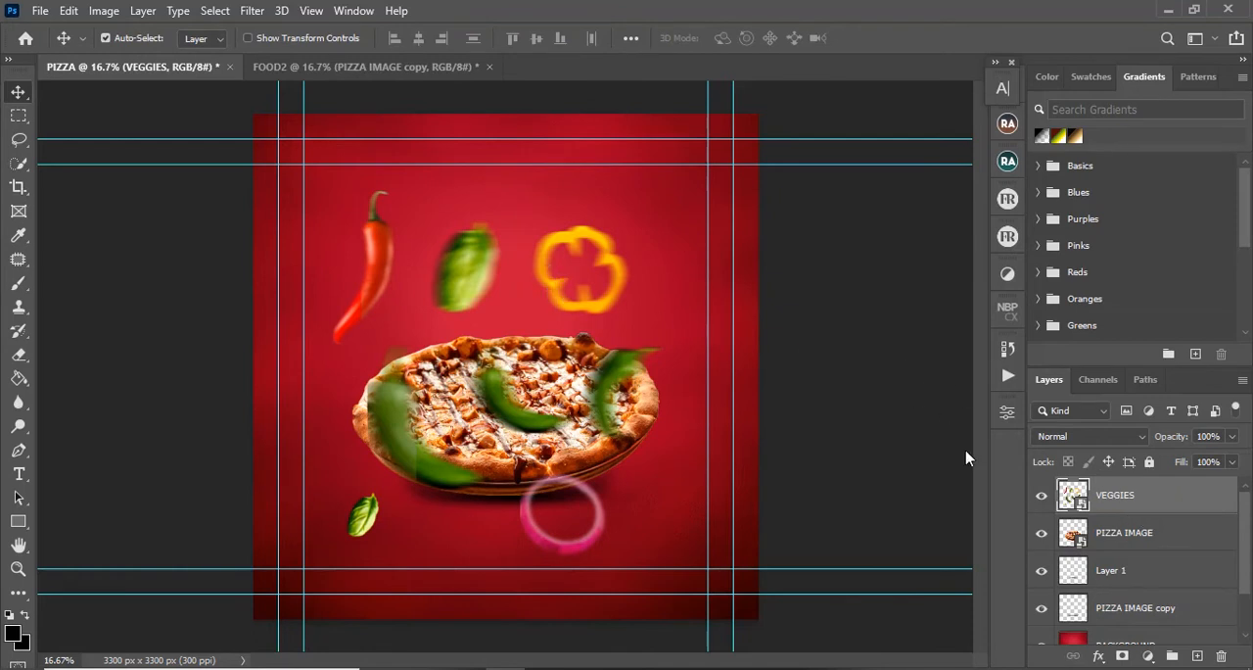
# Step: Copy the red chilli from the VEGGIES layer onto its own layer using a rectangular selection
pyautogui.press('m')
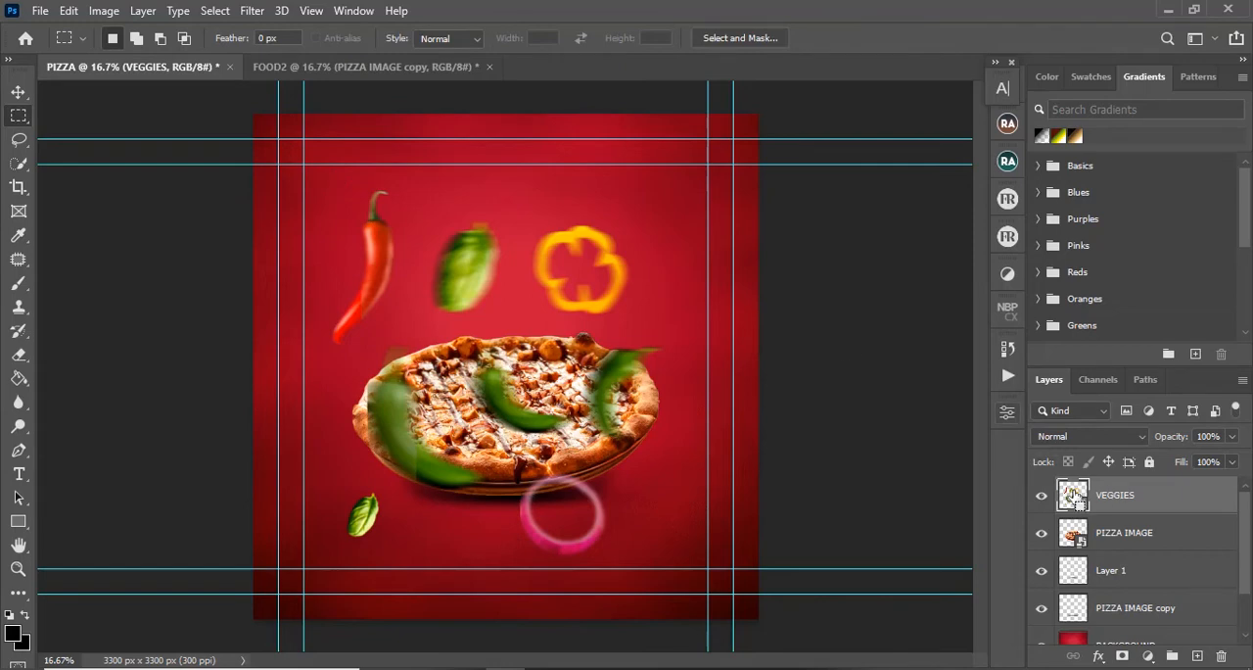
pyautogui.keyDown('ctrl'); pyautogui.click(1074, 497); pyautogui.keyUp('ctrl')
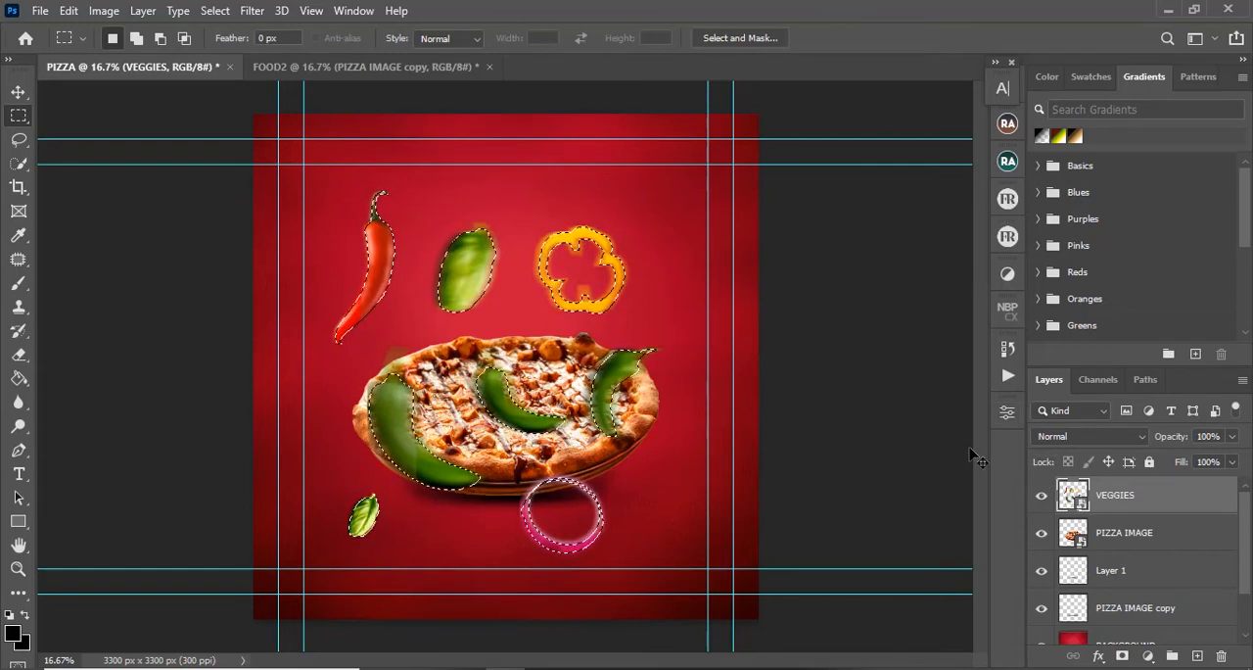
pyautogui.hotkey('ctrl', 'd')
pyautogui.moveTo(299, 169); pyautogui.dragTo(411, 343)
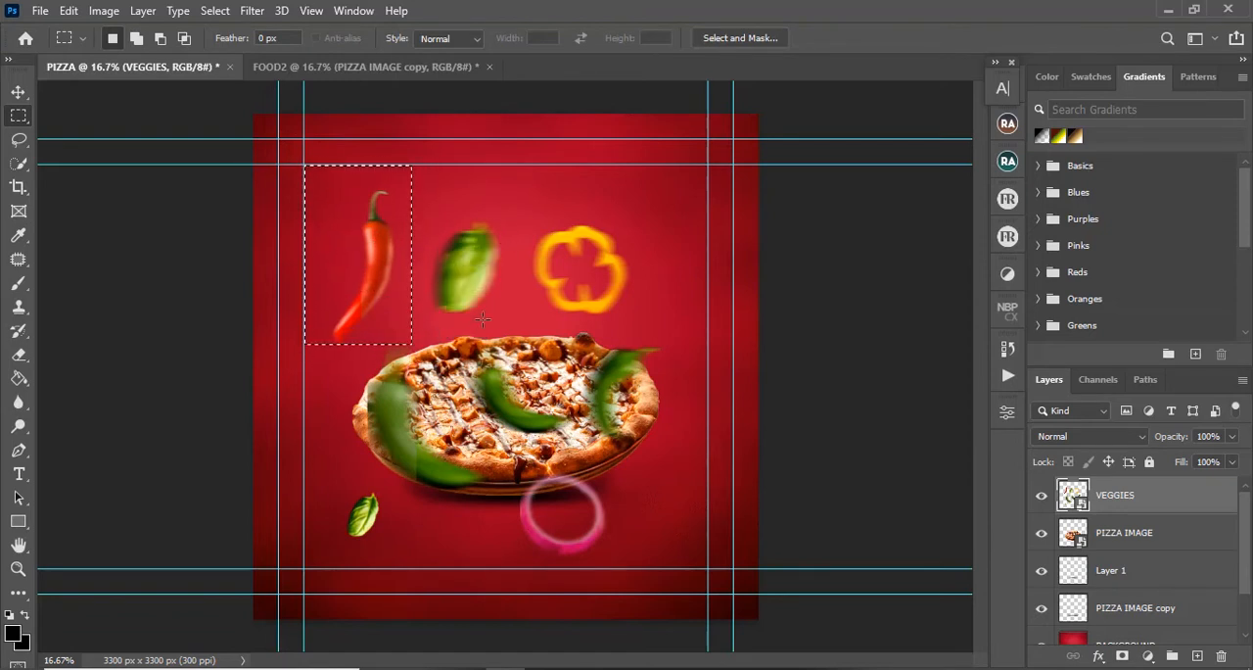
pyautogui.hotkey('ctrl', 'j')
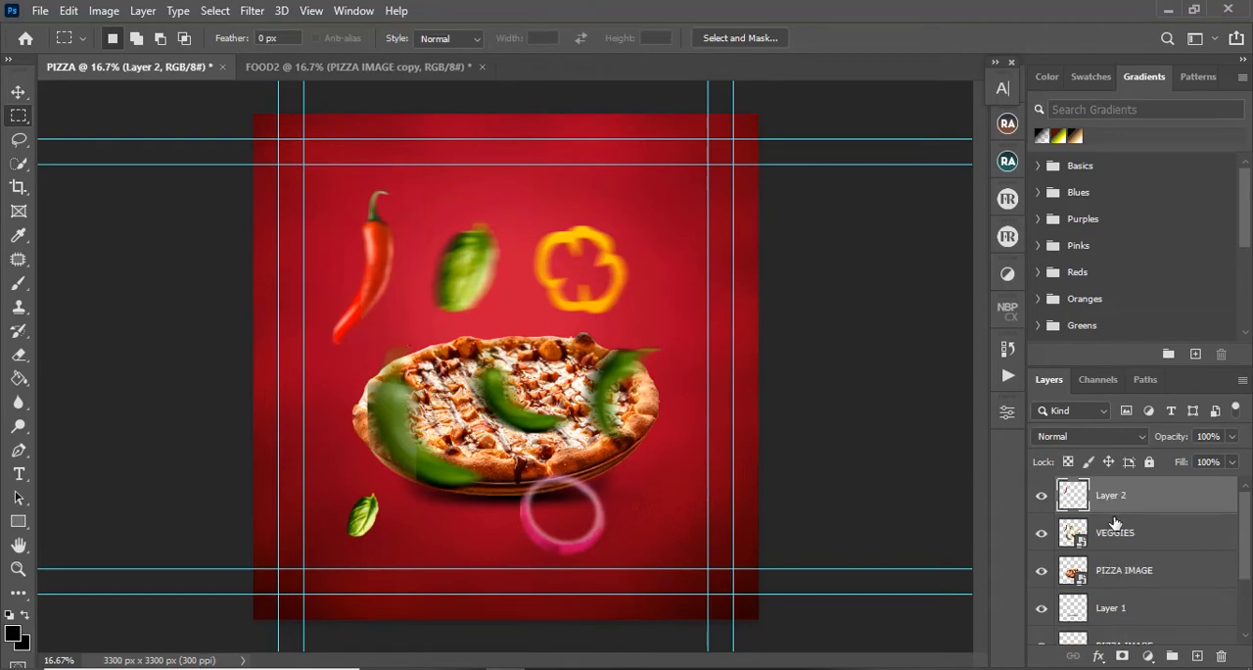
pyautogui.keyDown('ctrl'); pyautogui.click(1066, 505); pyautogui.keyUp('ctrl')
pyautogui.hotkey('ctrl', 'd')
# Step: Copy the large green leaf and the yellow pepper ring from the VEGGIES layer onto separate layers
pyautogui.click(1116, 528)
pyautogui.moveTo(420, 209); pyautogui.dragTo(502, 331)
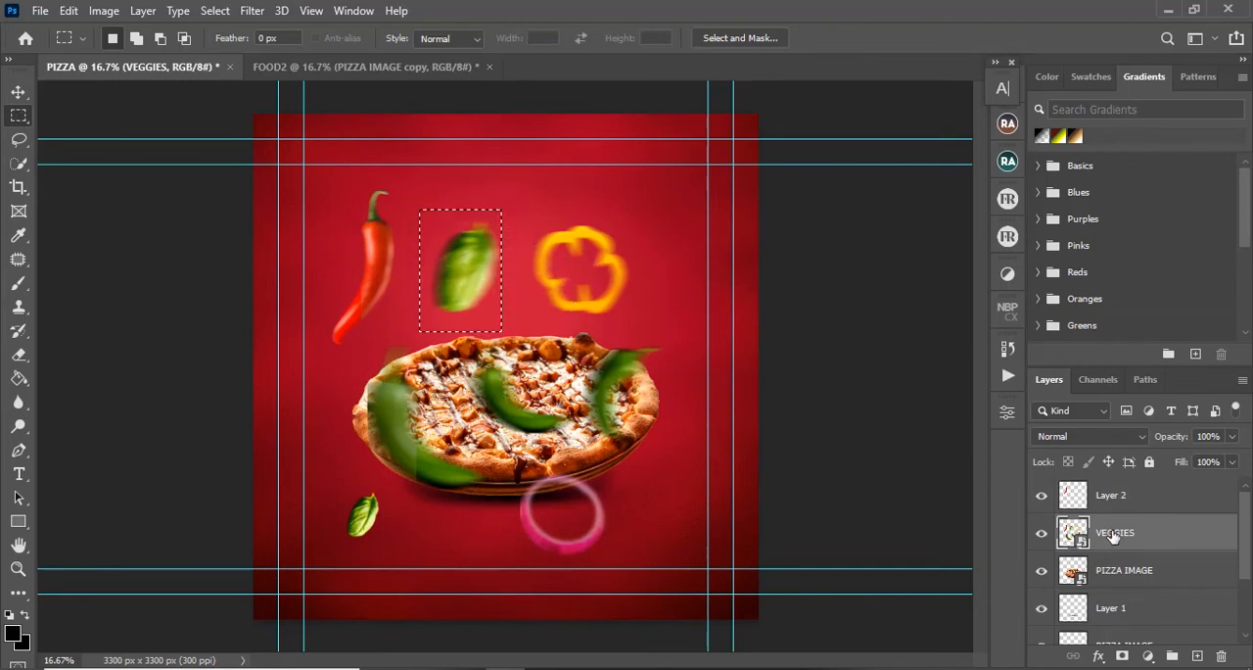
pyautogui.hotkey('ctrl', 'j')
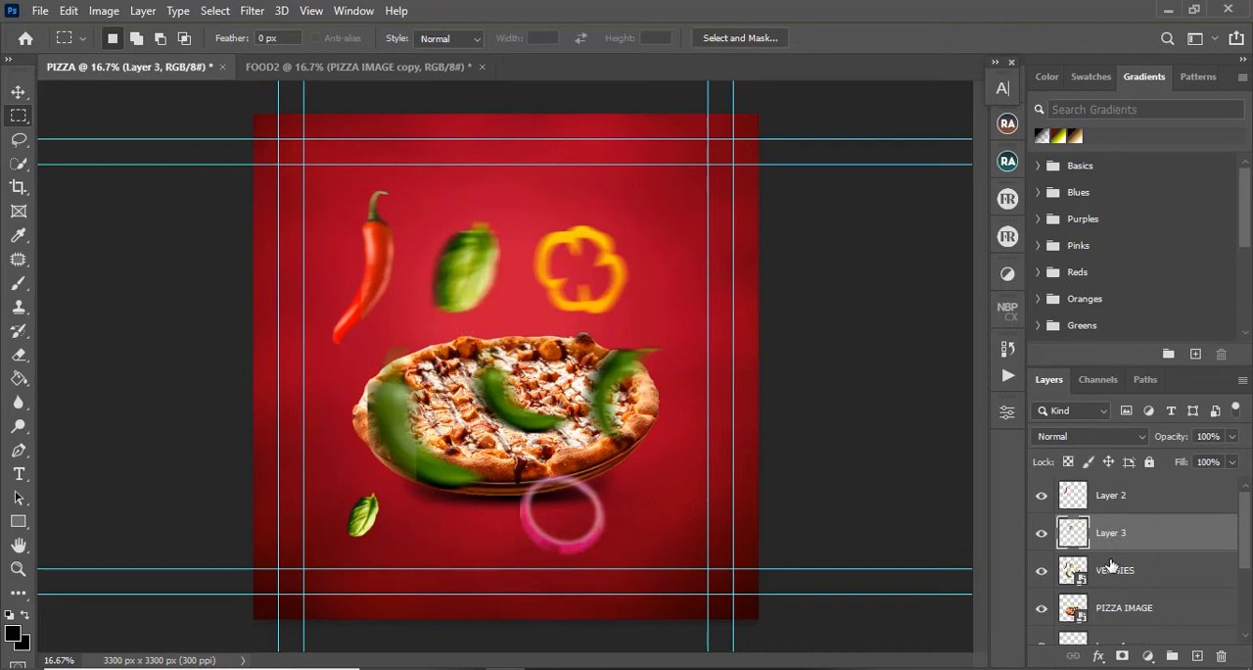
pyautogui.click(1116, 571)
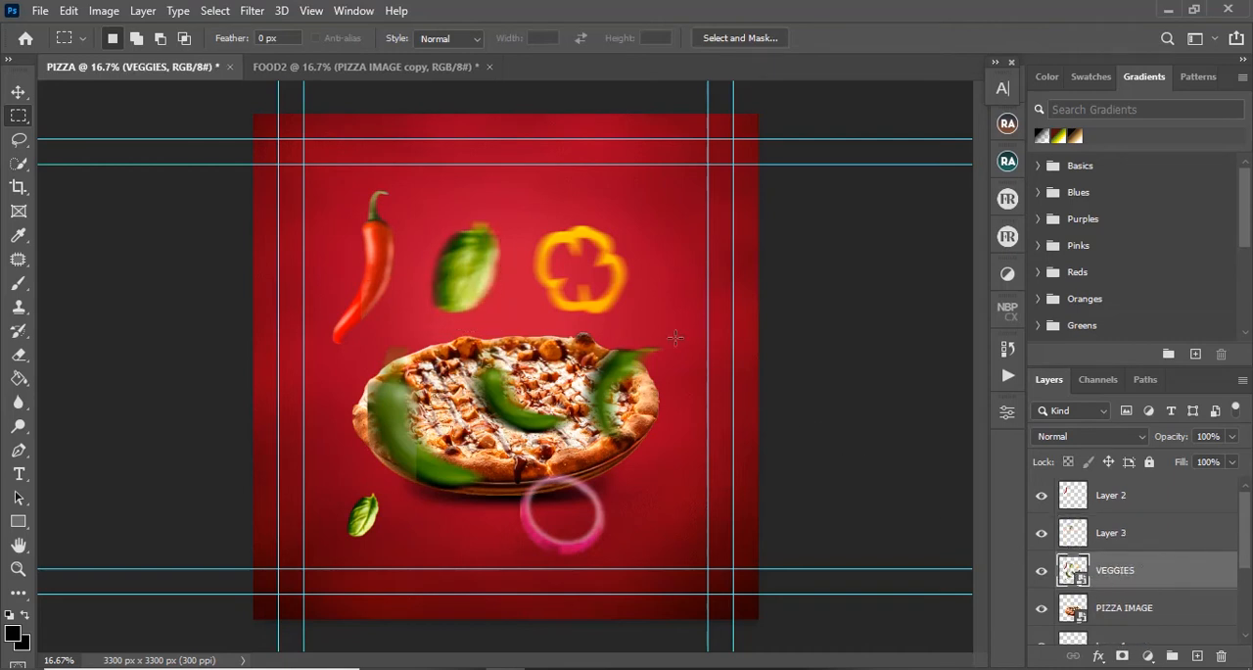
pyautogui.moveTo(528, 203); pyautogui.dragTo(635, 327)
pyautogui.hotkey('ctrl', 'j')
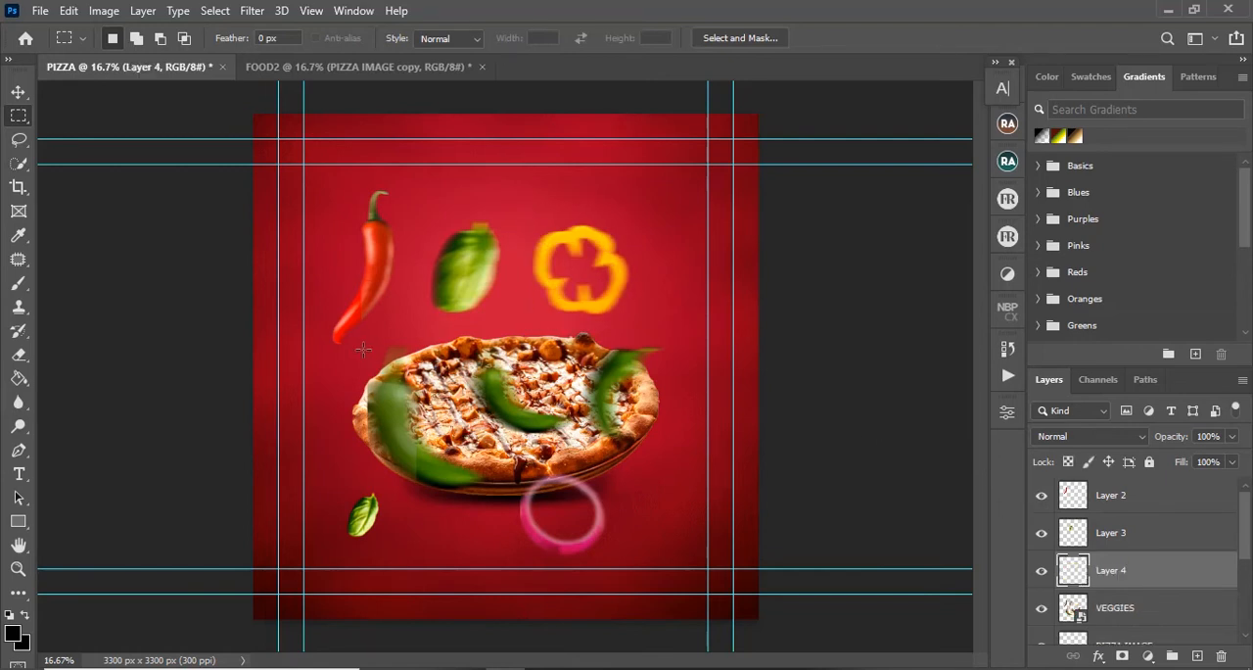
# Step: Copy the green chilli over the middle of the pizza from the VEGGIES layer onto its own layer
pyautogui.moveTo(357, 341); pyautogui.dragTo(413, 445)
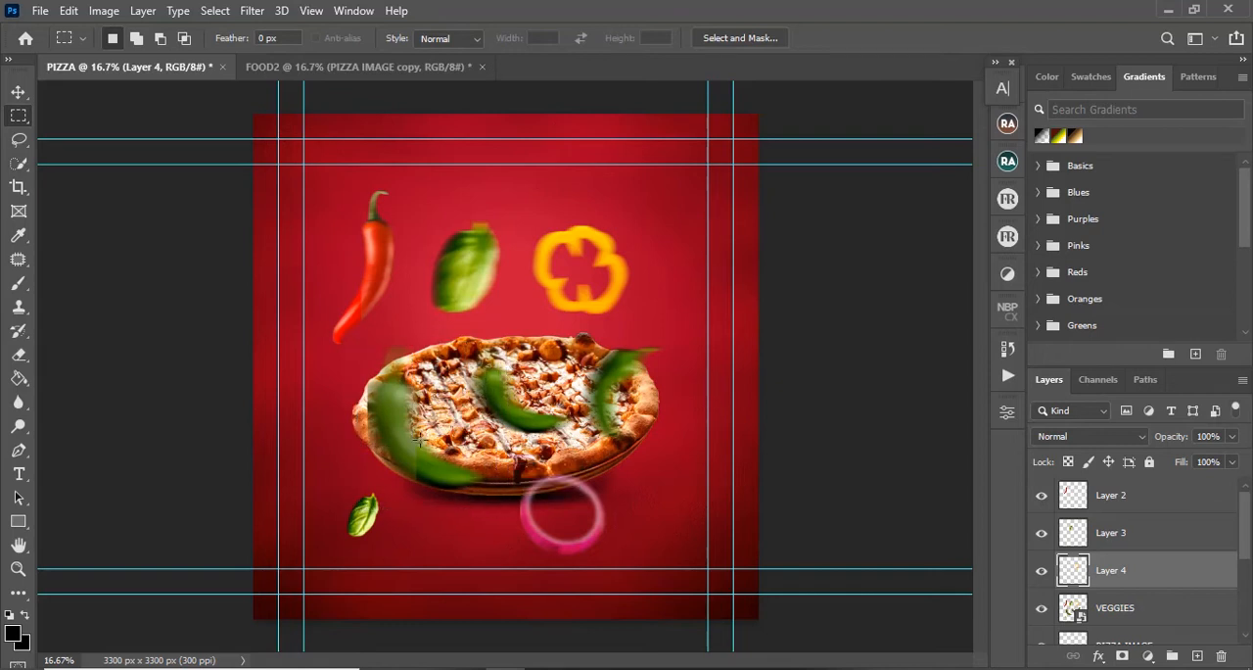
pyautogui.click(498, 409)
pyautogui.moveTo(460, 345); pyautogui.dragTo(581, 456)
pyautogui.click(1128, 608)
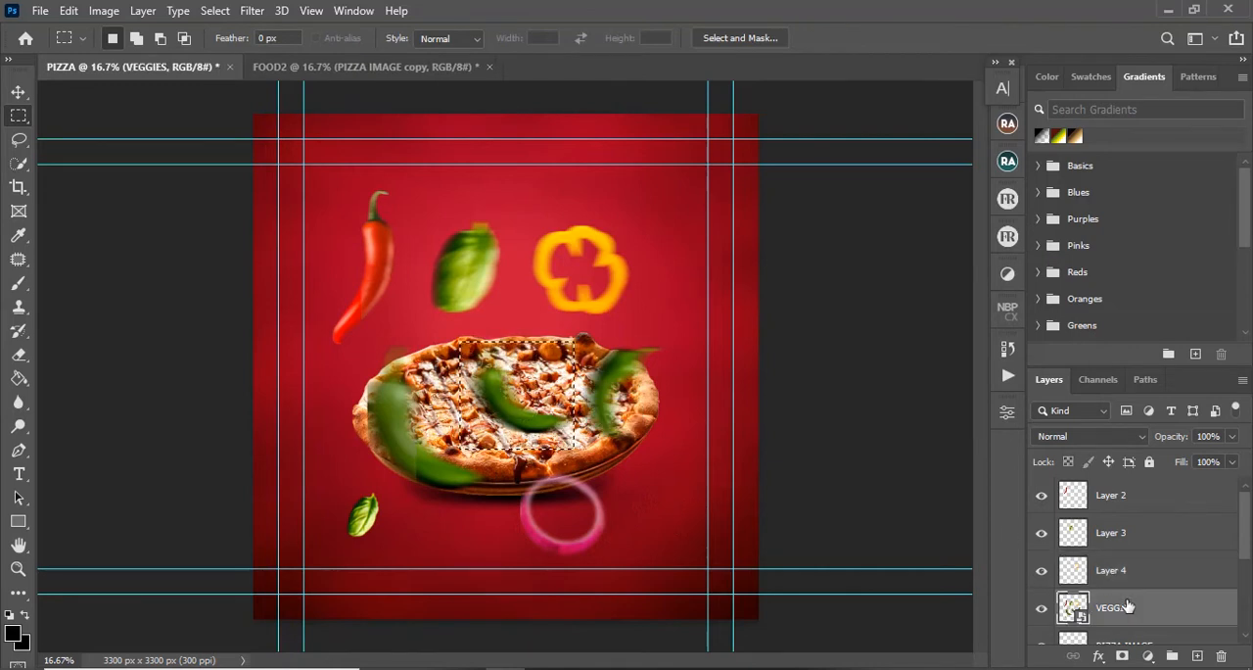
pyautogui.hotkey('ctrl', 'j')
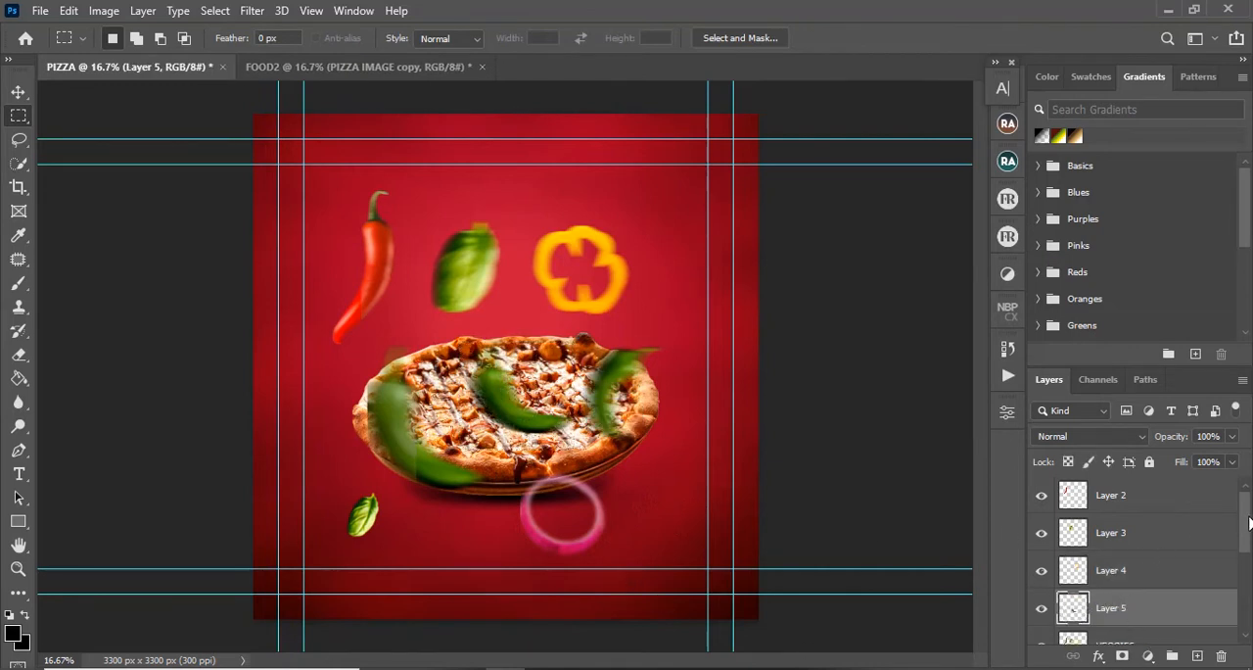
# Step: Copy the onion ring from the VEGGIES layer onto its own layer, and delete the VEGGIES layer
pyautogui.scroll(-2, 1136, 568)
pyautogui.click(1147, 581)
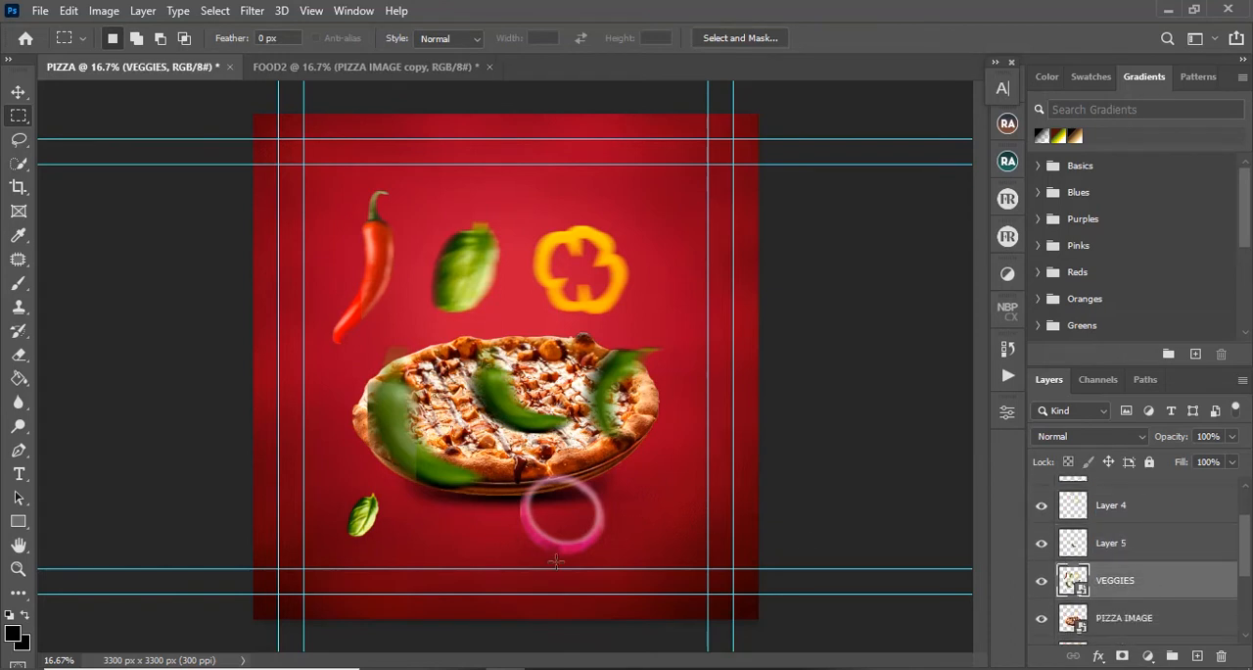
pyautogui.moveTo(501, 576); pyautogui.dragTo(616, 461)
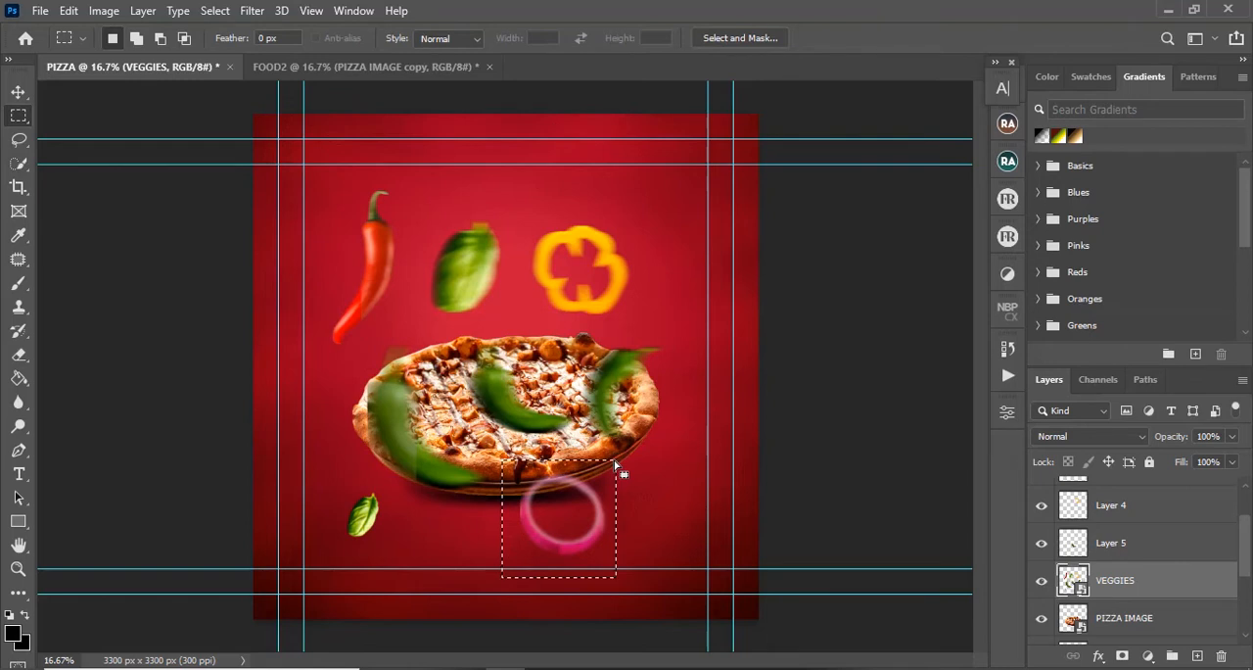
pyautogui.hotkey('ctrl', 'j')
pyautogui.click(1118, 615)
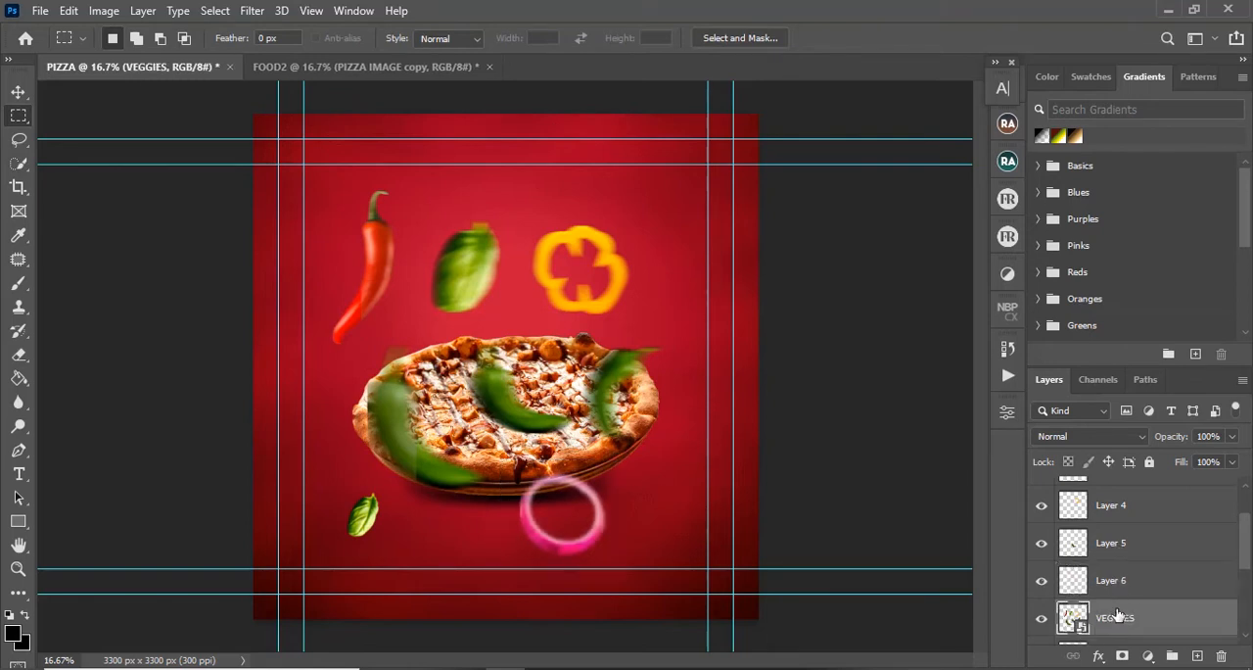
pyautogui.press('Delete')
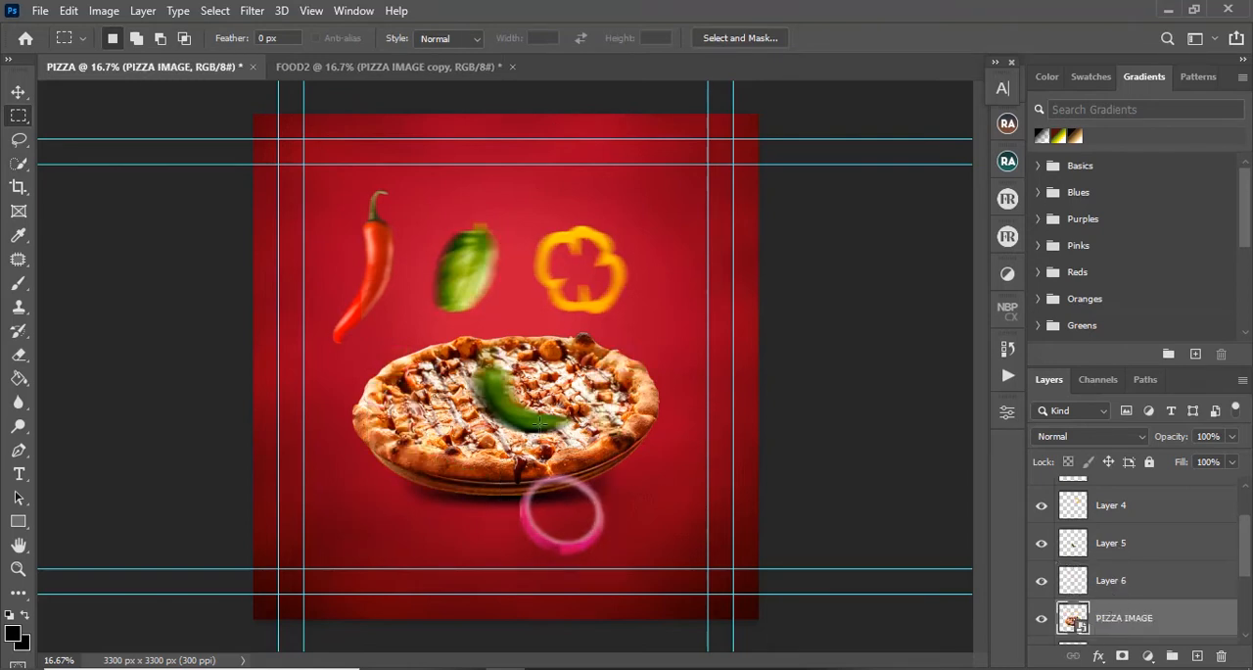
# Step: Rename the red chilli's layer as CHILLI and the green leaf's layer as LEAF
pyautogui.press('v')
pyautogui.click(534, 306)
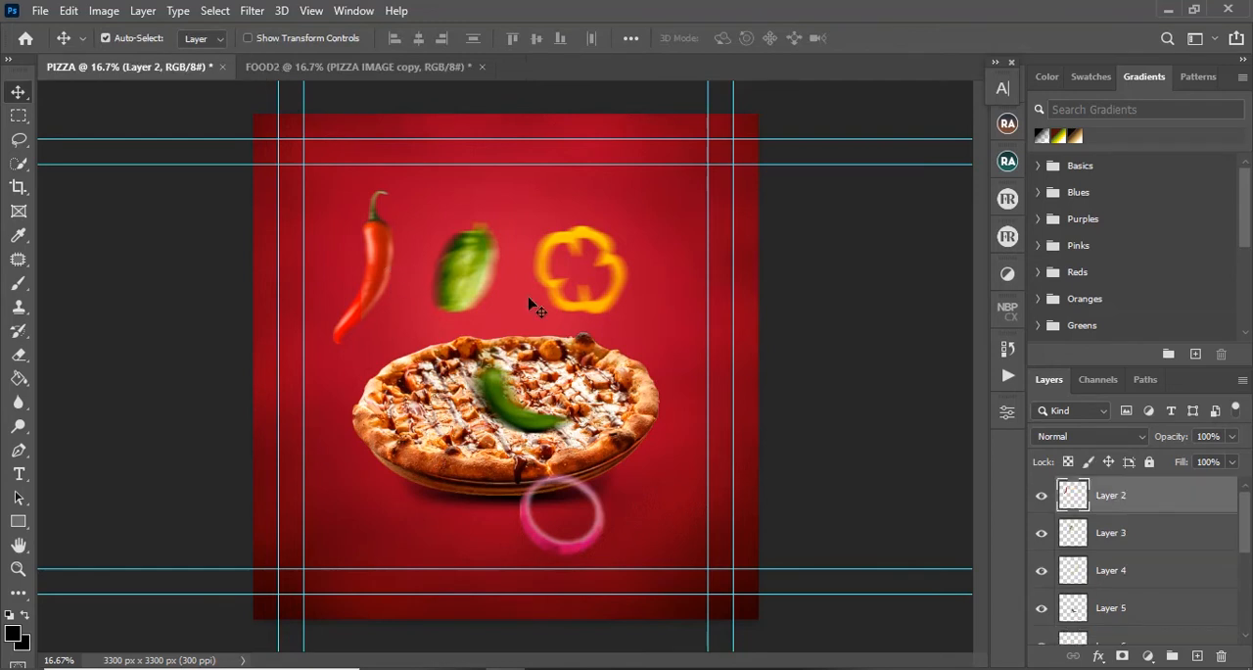
pyautogui.doubleClick(1110, 494)
pyautogui.write('Ch')
pyautogui.press('Return')
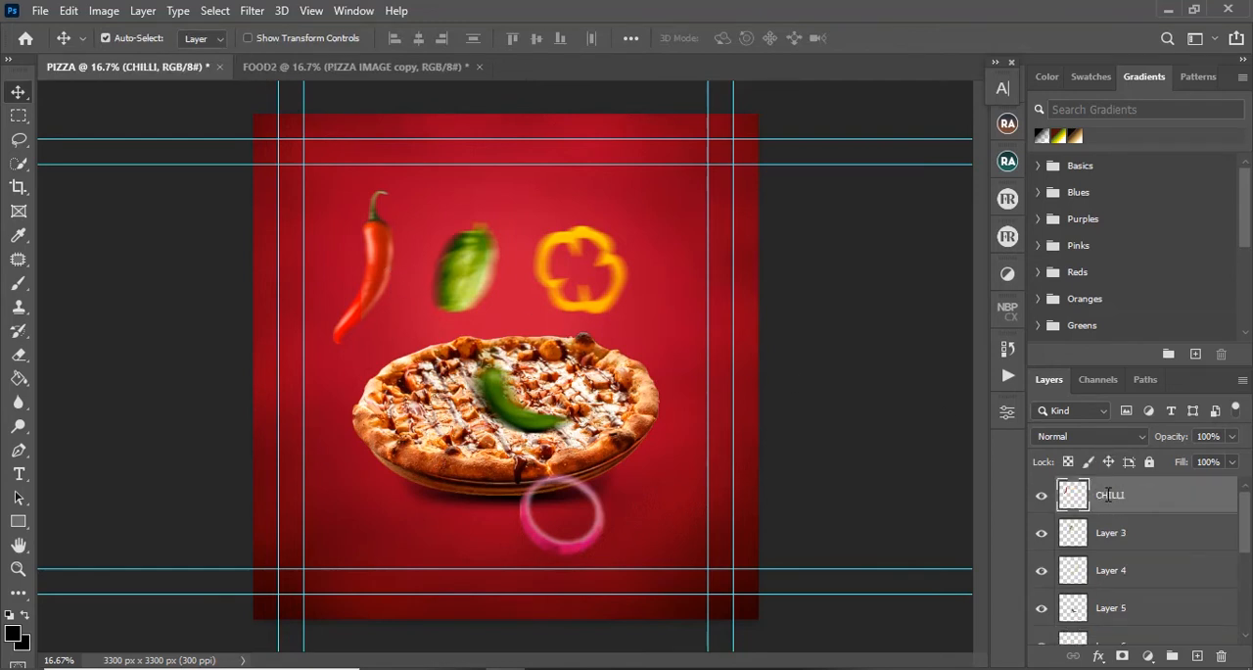
pyautogui.click(1042, 534)
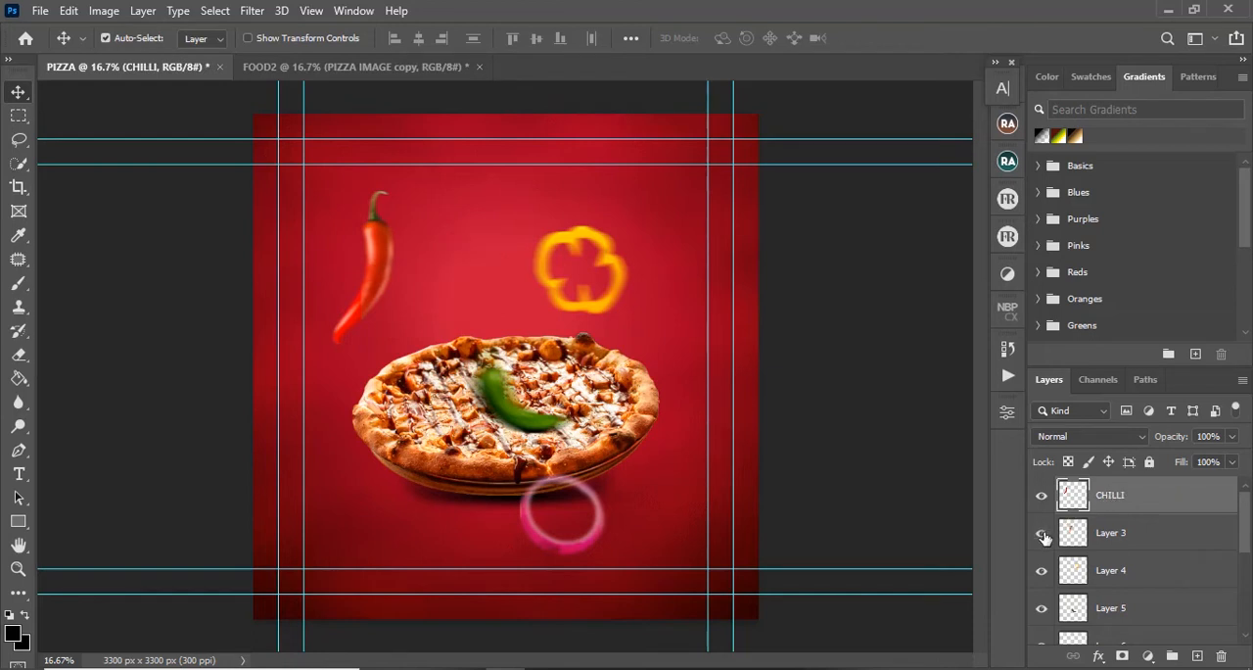
pyautogui.click(1043, 534)
pyautogui.doubleClick(1109, 531)
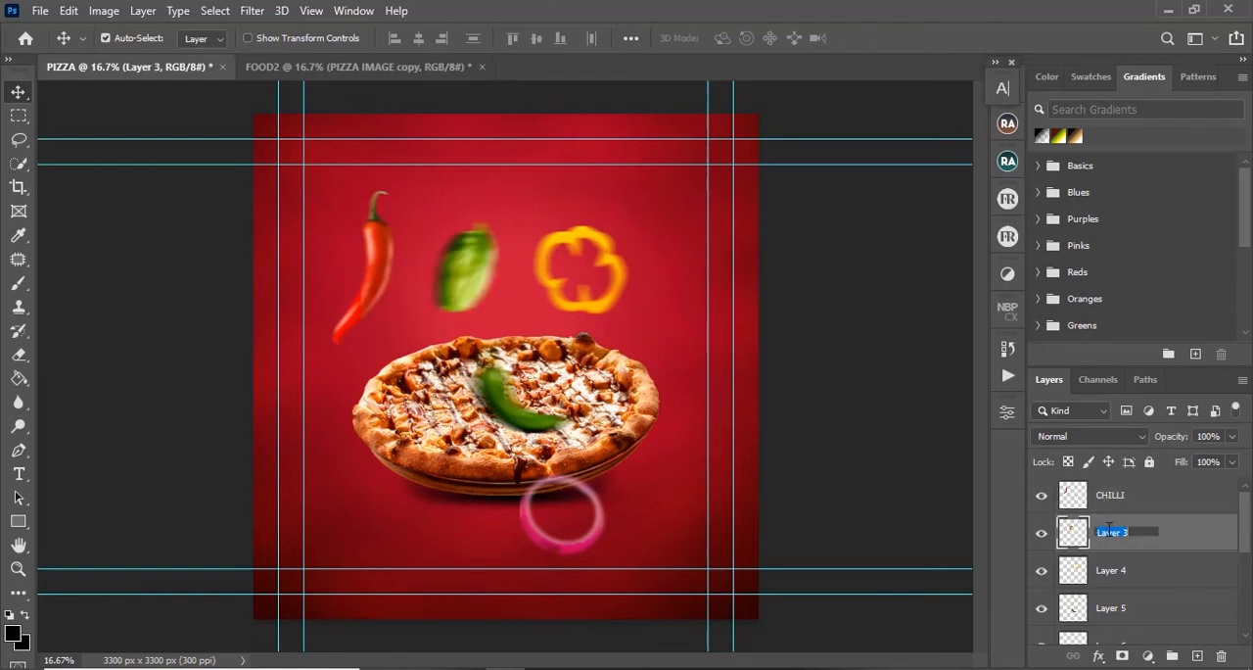
pyautogui.press('Return')
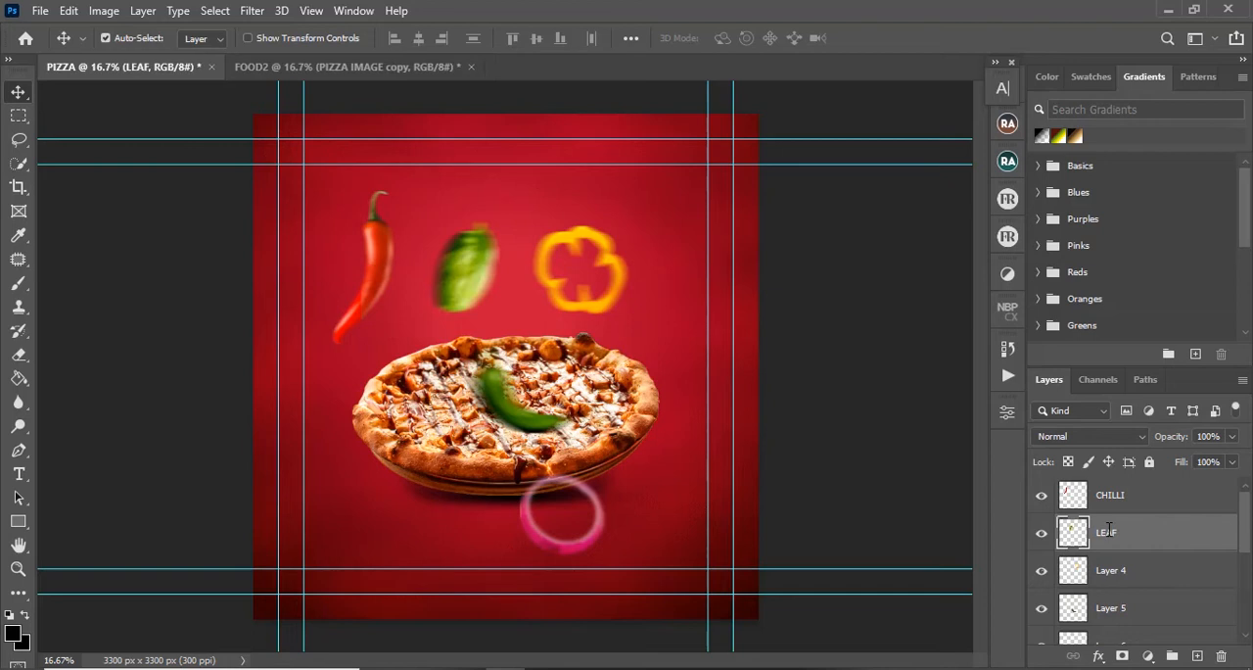
# Step: Rename the yellow pepper ring's layer as PEPPER and the green chilli's layer as GREEN CHILLI
pyautogui.click(1041, 573)
pyautogui.click(1041, 572)
pyautogui.doubleClick(1112, 570)
pyautogui.write('PEPPER')
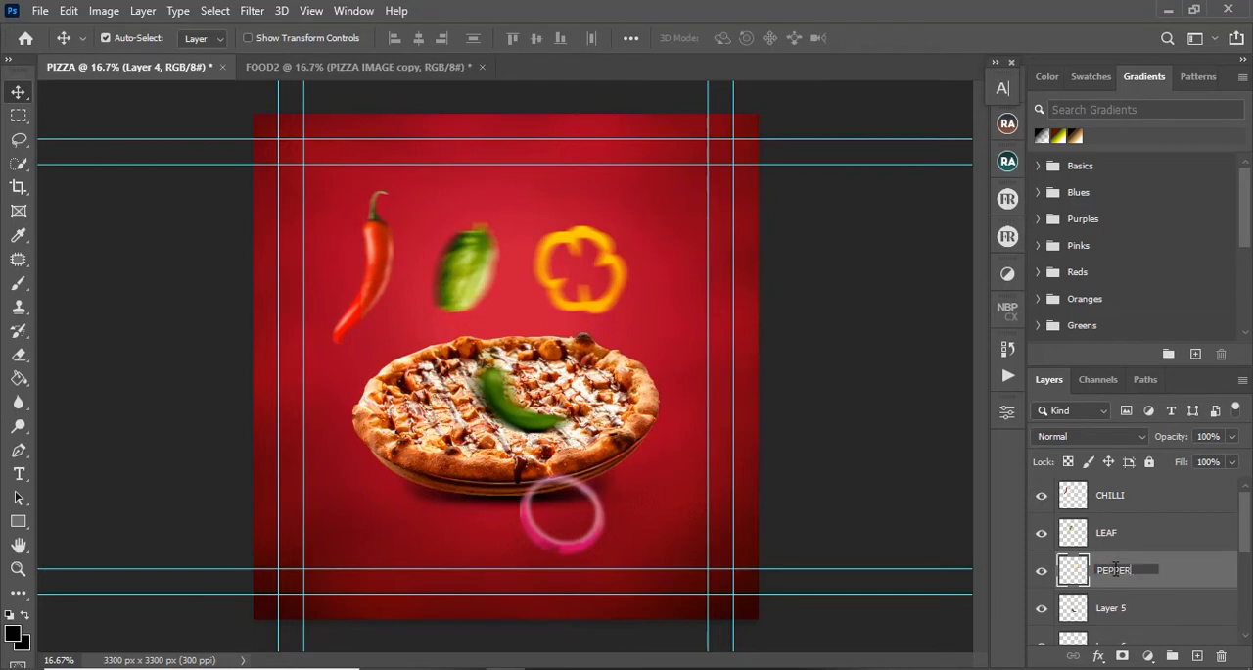
pyautogui.press('Return')
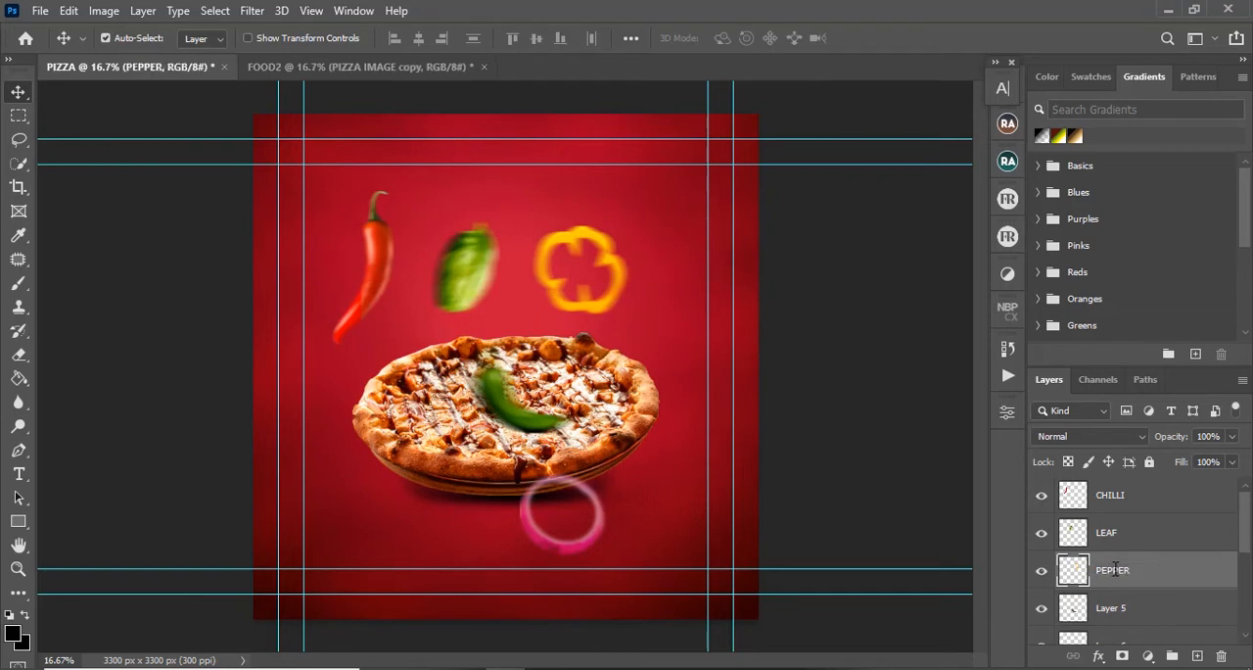
pyautogui.click(1042, 609)
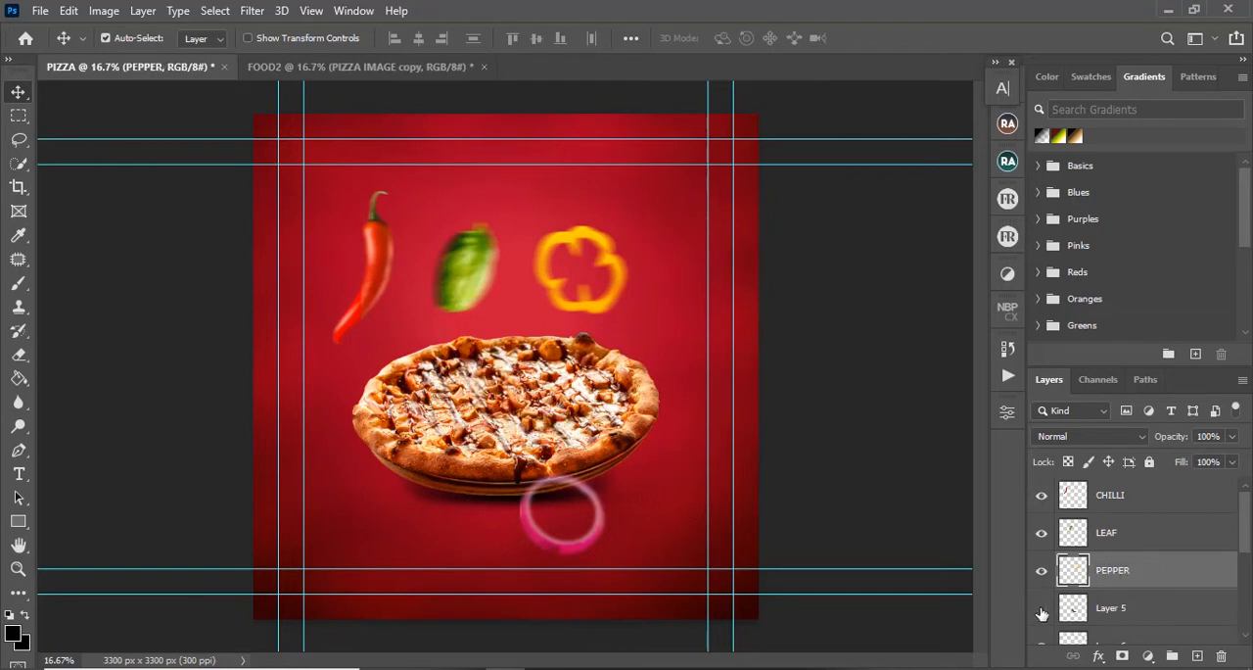
pyautogui.doubleClick(1098, 608)
pyautogui.write('GREEN CHILLI')
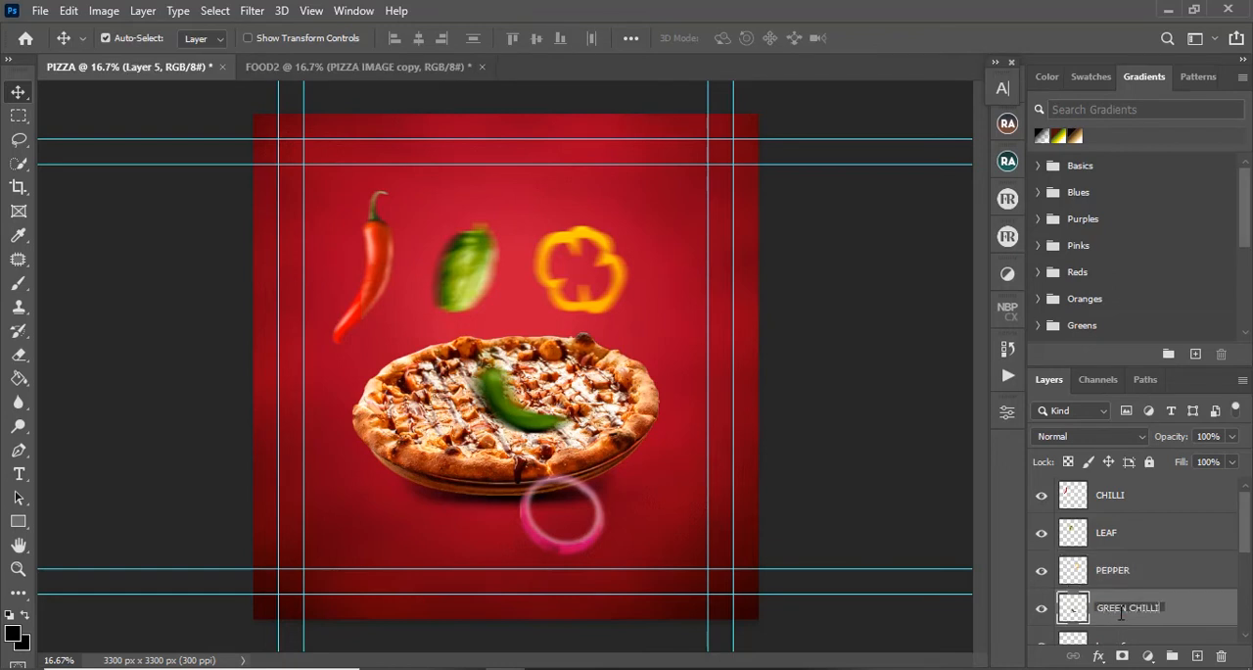
pyautogui.press('Return')
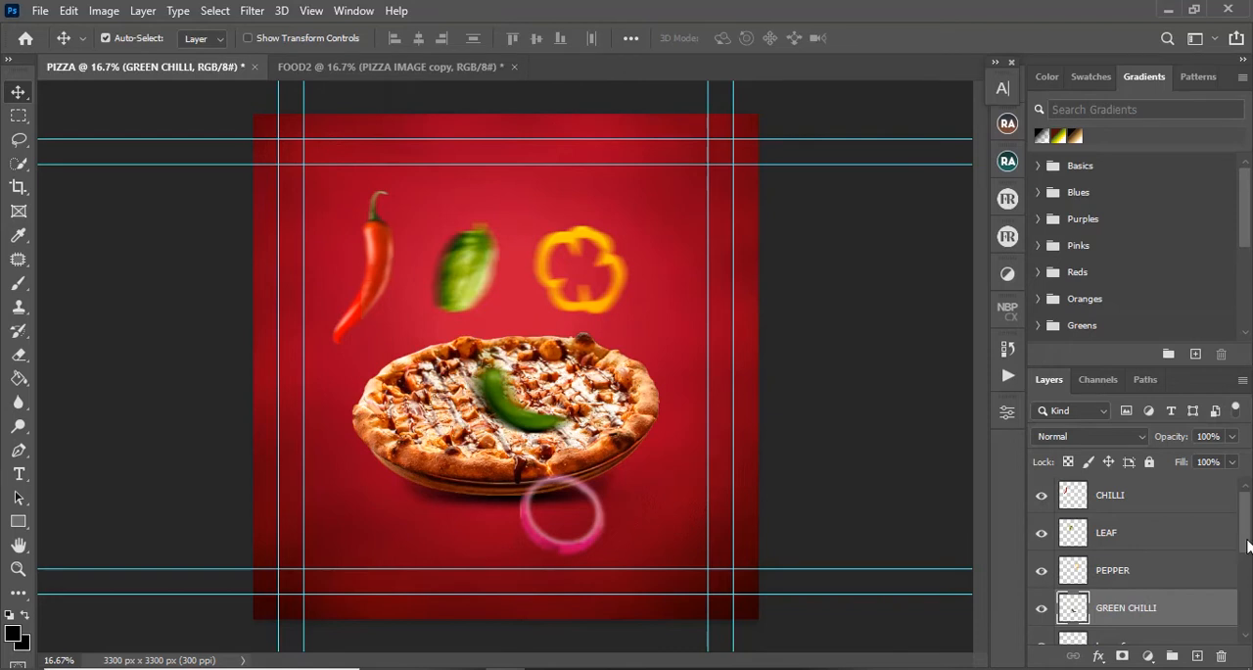
# Step: Rename the onion ring's layer as ONIONS
pyautogui.scroll(-2, 1247, 545)
pyautogui.click(1127, 579)
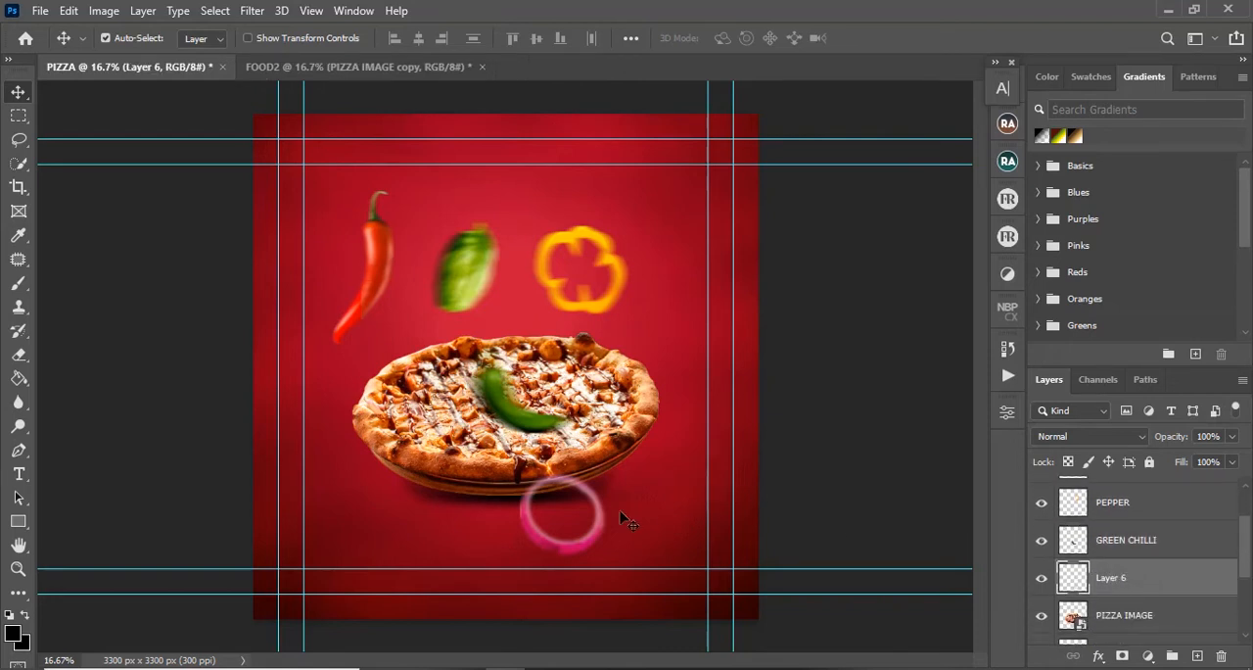
pyautogui.doubleClick(1104, 579)
pyautogui.press('Return')
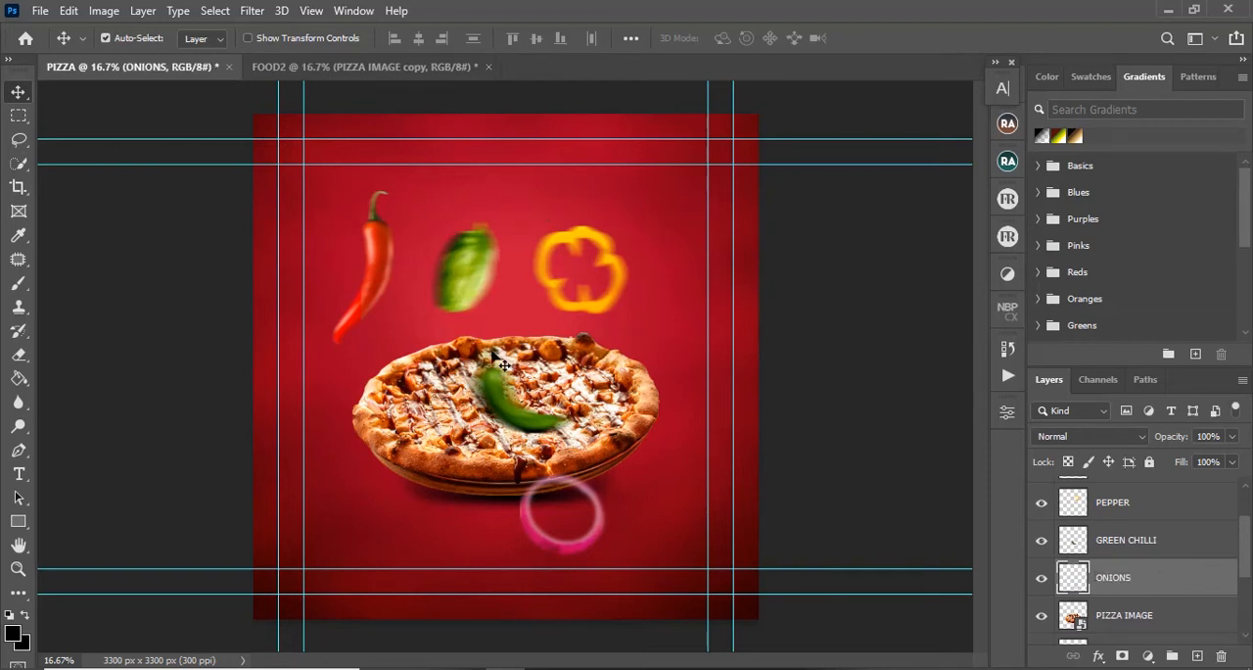
# Step: Hide the CHILLI, LEAF, PEPPER and ONIONS layers, keeping GREEN CHILLI visible
pyautogui.click(474, 286)
pyautogui.moveTo(1044, 499); pyautogui.dragTo(1041, 607)
pyautogui.click(1042, 570)
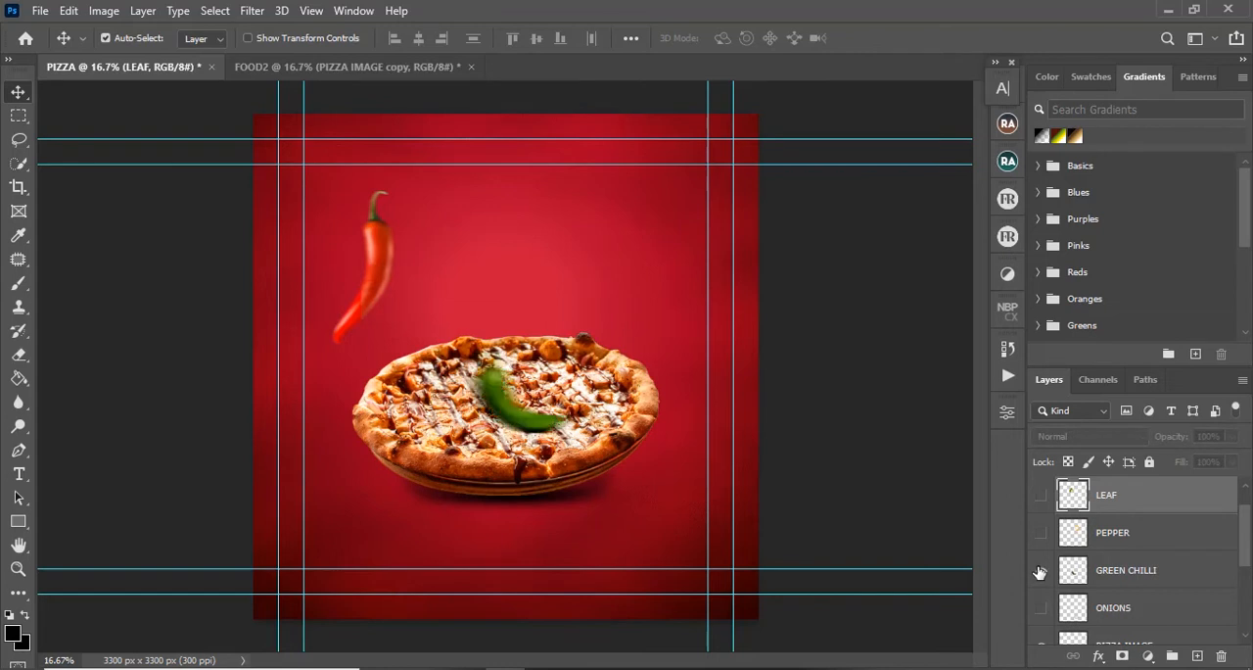
pyautogui.click(397, 259)
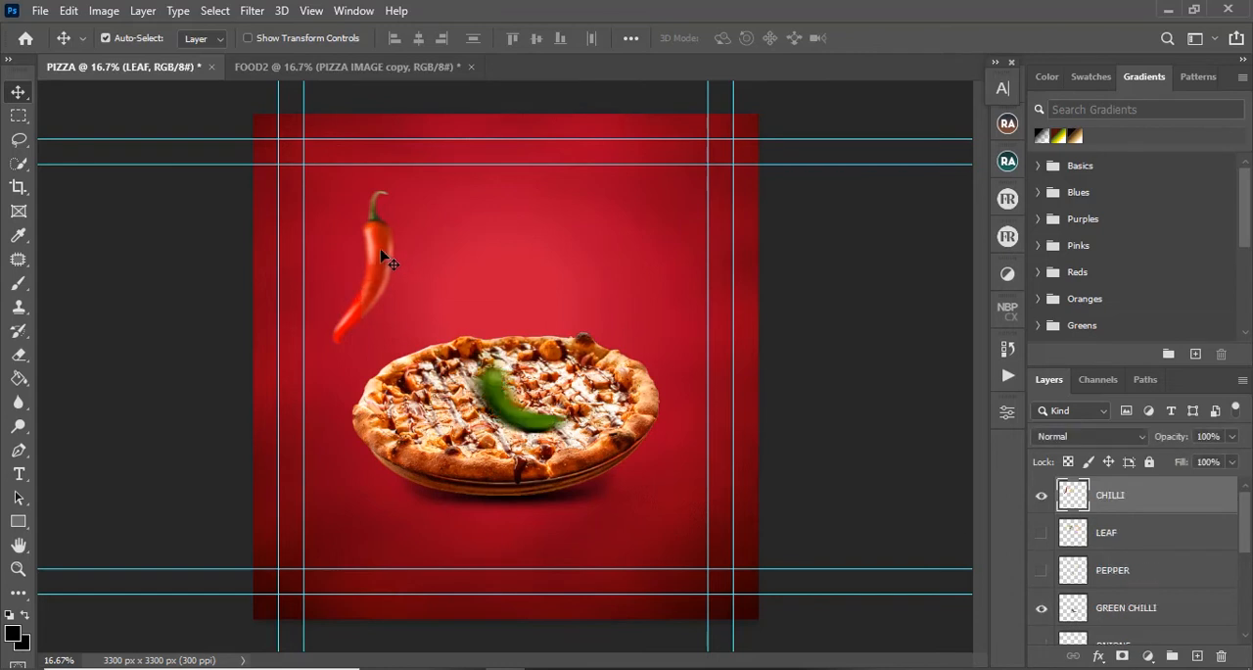
pyautogui.click(1041, 497)
# Step: Move the green chilli to the inner left guide above the pizza, and place a duplicate of it above the pizza's centre
pyautogui.moveTo(502, 394); pyautogui.dragTo(322, 299)
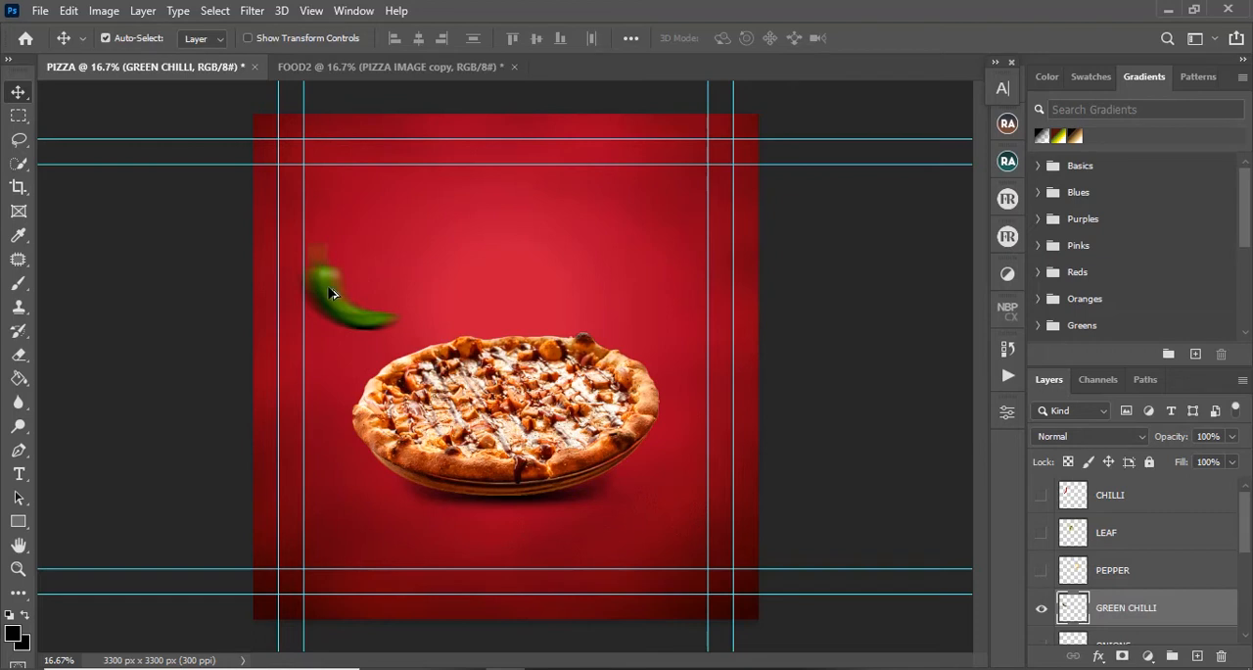
pyautogui.moveTo(330, 292); pyautogui.dragTo(471, 258)
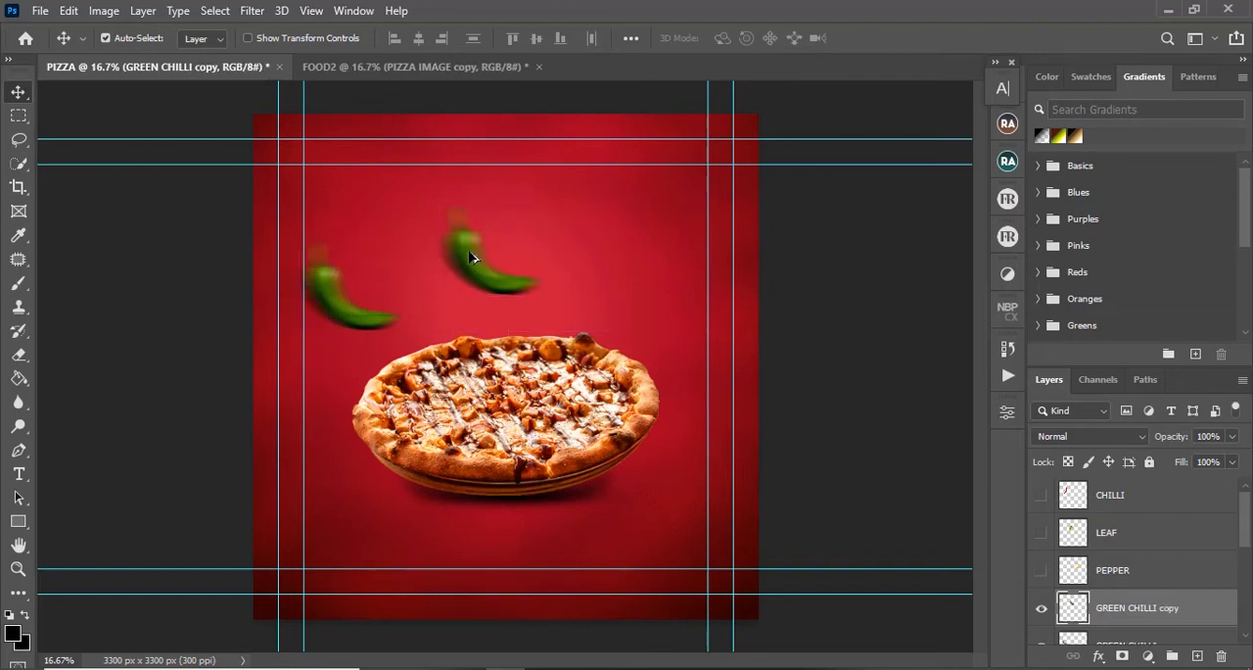
# Step: Enlarge the green chilli near the inner left guide and move it partly past the canvas's left edge
pyautogui.click(329, 292)
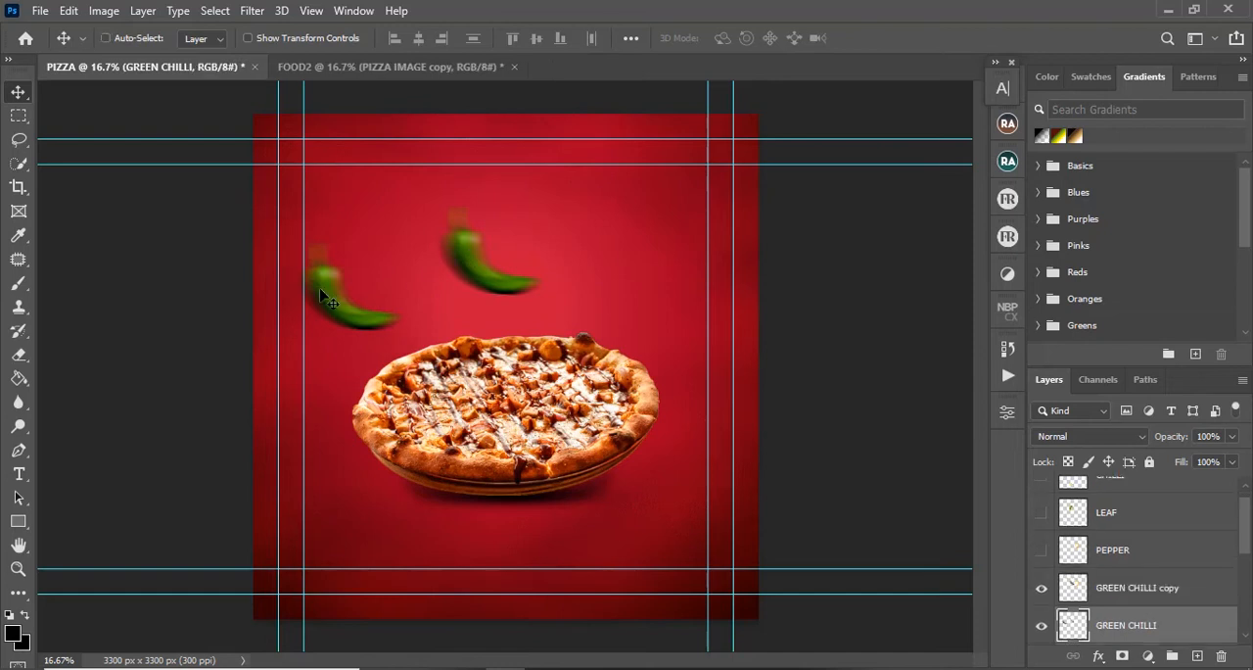
pyautogui.hotkey('ctrl', 't')
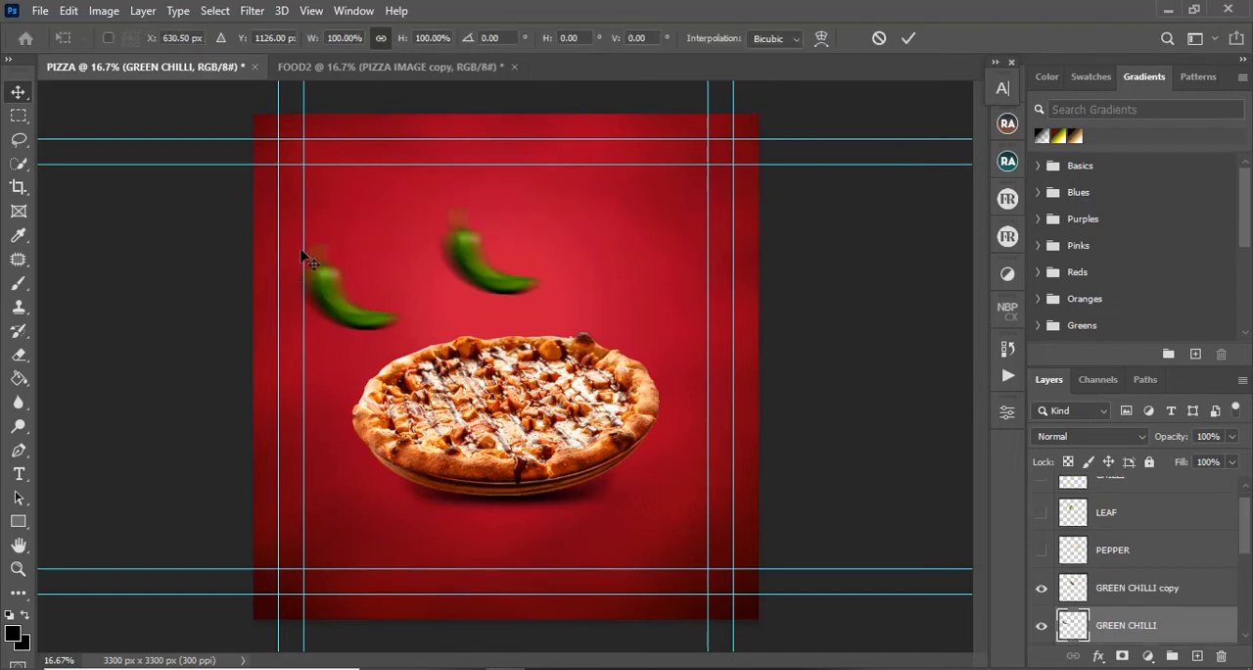
pyautogui.moveTo(297, 240); pyautogui.dragTo(238, 190)
pyautogui.click(907, 39)
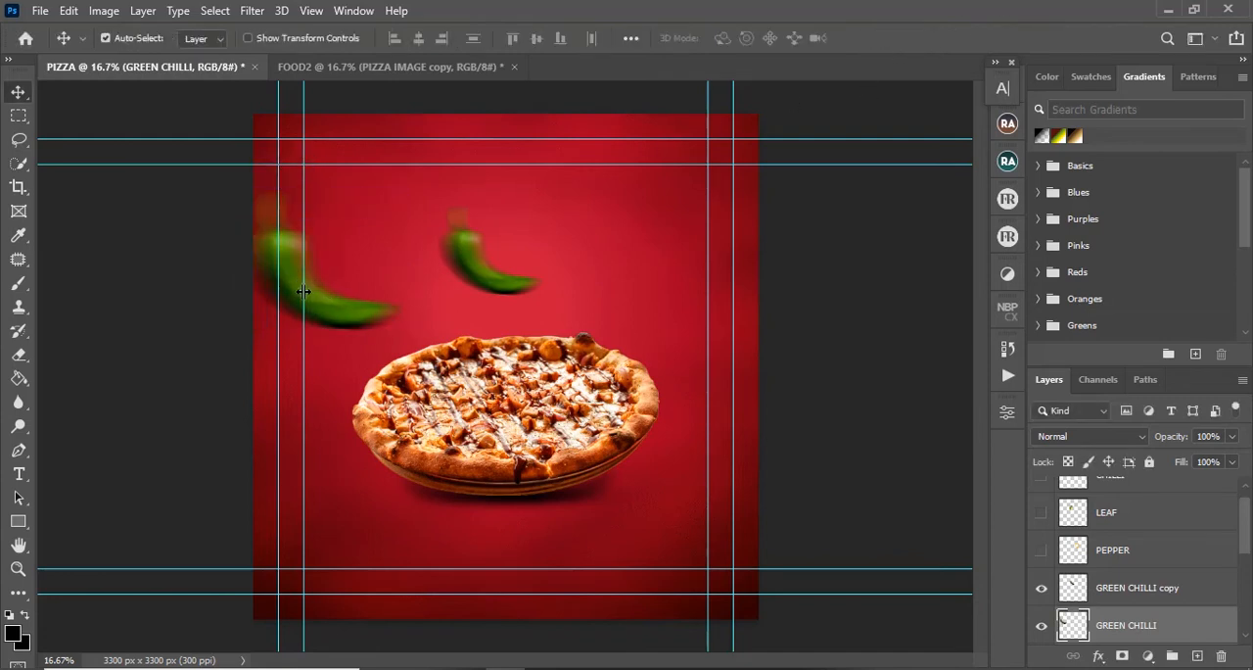
pyautogui.moveTo(302, 295); pyautogui.dragTo(247, 257)
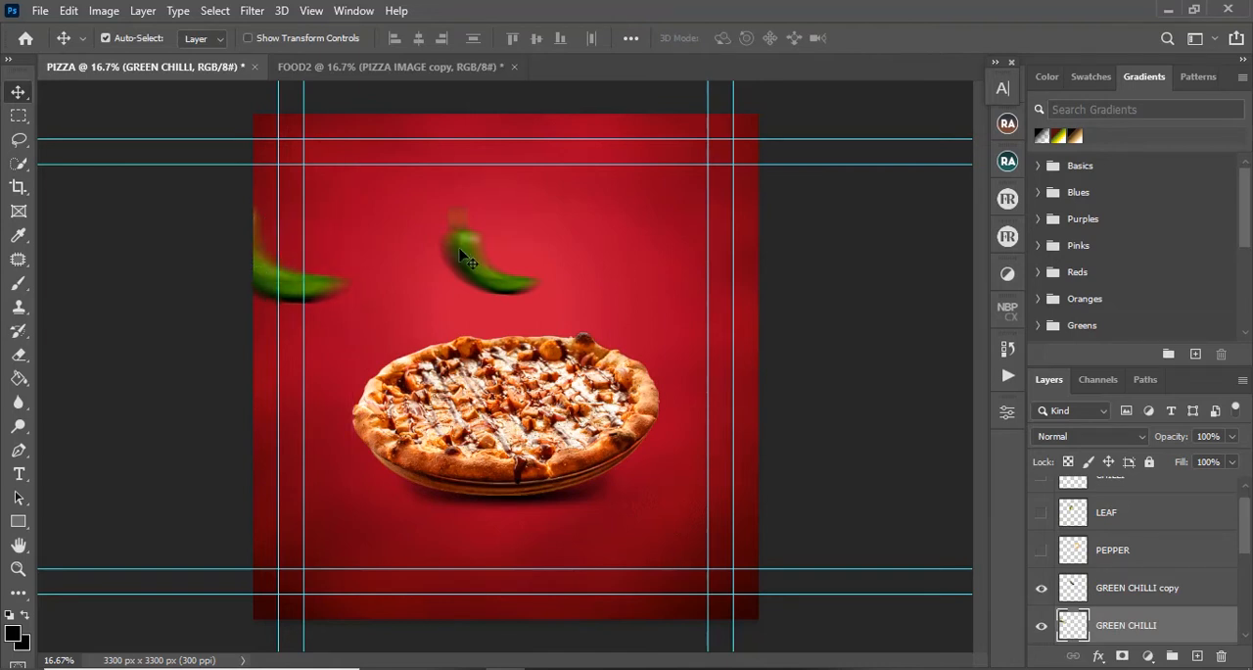
# Step: Move the duplicate green chilli to the inner right guide above the pizza, rotate it about 89°, and scale it to about 46%
pyautogui.moveTo(467, 259); pyautogui.dragTo(633, 249)
pyautogui.hotkey('ctrl', 't')
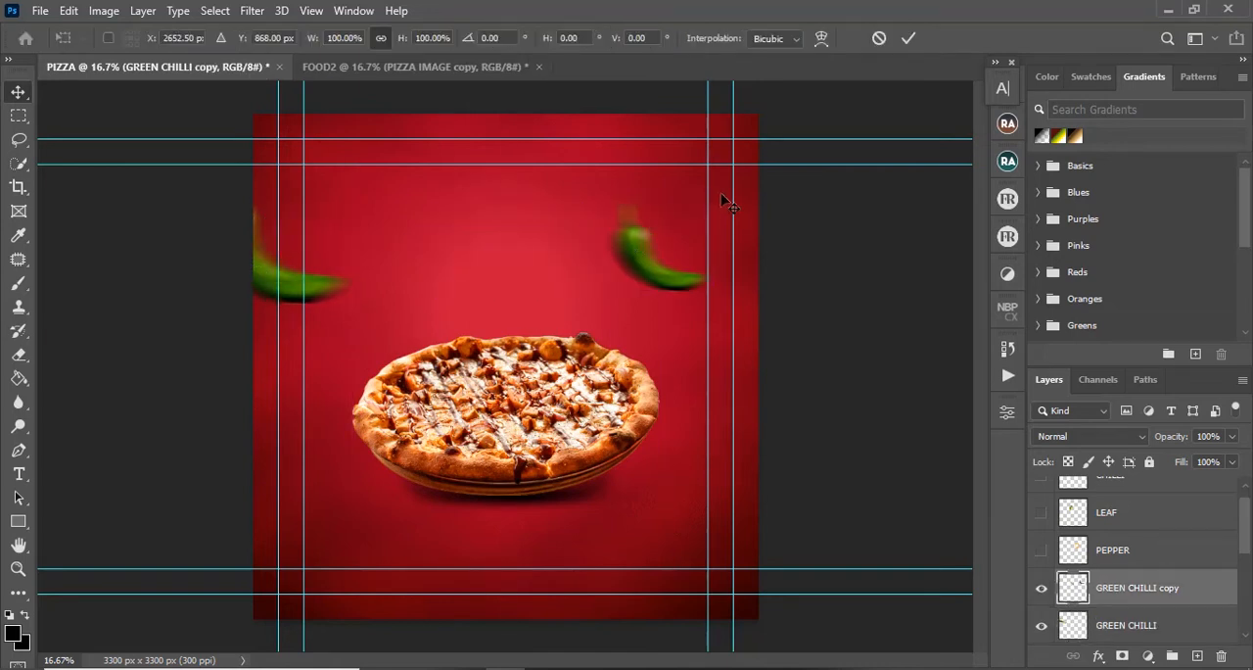
pyautogui.moveTo(734, 192); pyautogui.dragTo(722, 315)
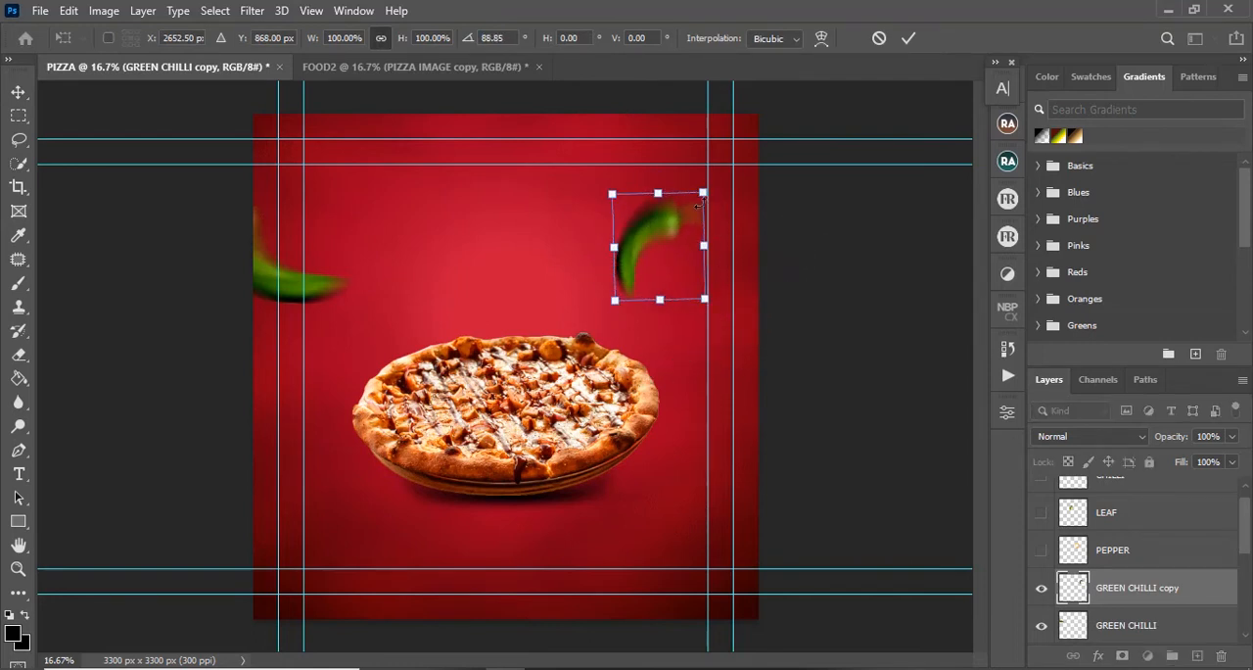
pyautogui.moveTo(702, 193)
pyautogui.mouseDown()
pyautogui.moveTo(663, 242)
pyautogui.moveTo(711, 195)
pyautogui.mouseUp()
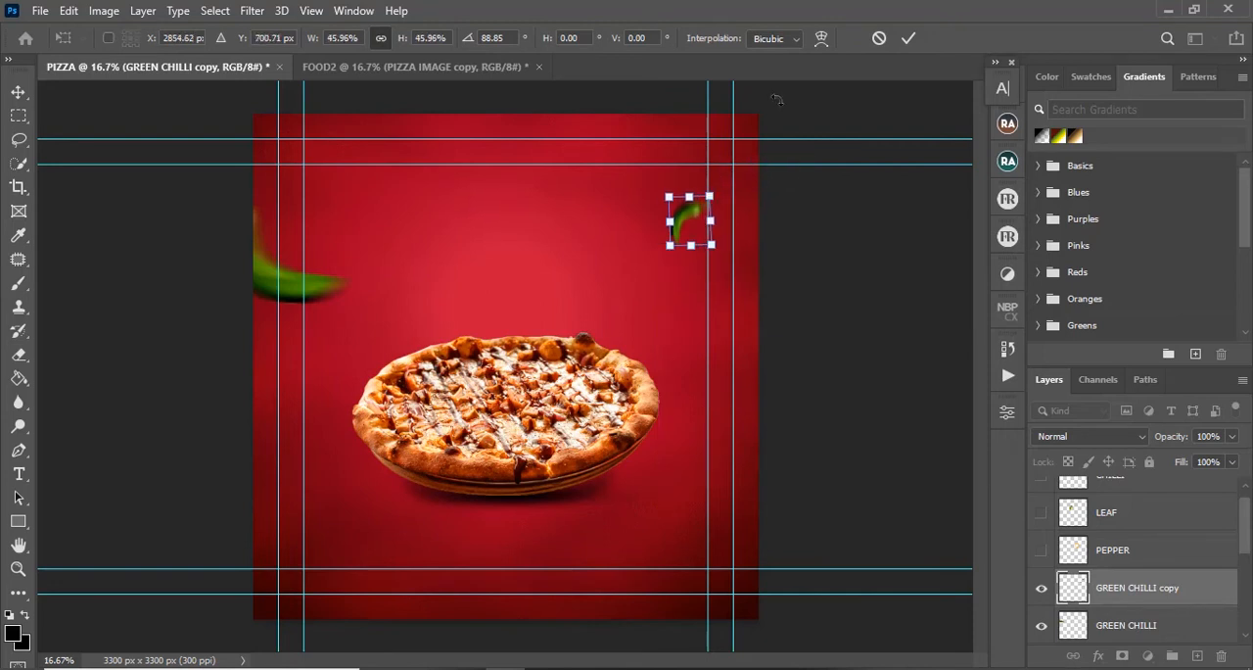
pyautogui.click(907, 37)
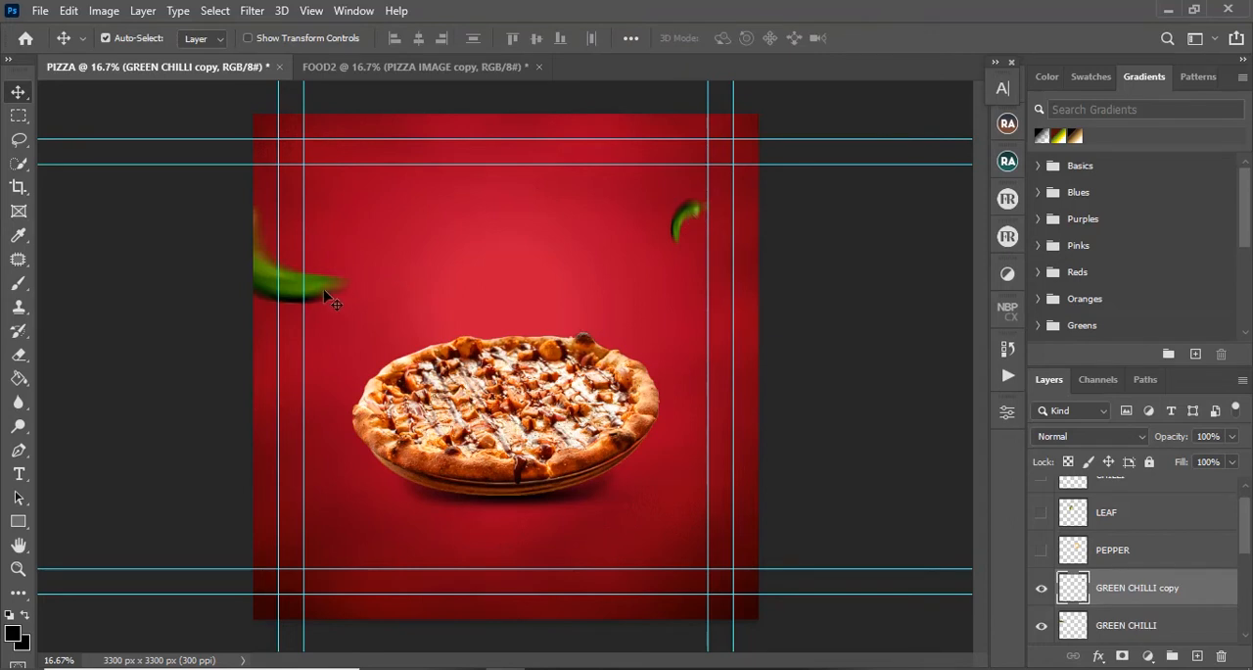
# Step: Duplicate the large green chilli, scale the duplicate to about 22%, and place it below and left of the pizza near the inner left guide
pyautogui.moveTo(328, 299); pyautogui.dragTo(509, 528)
pyautogui.hotkey('ctrl', 't')
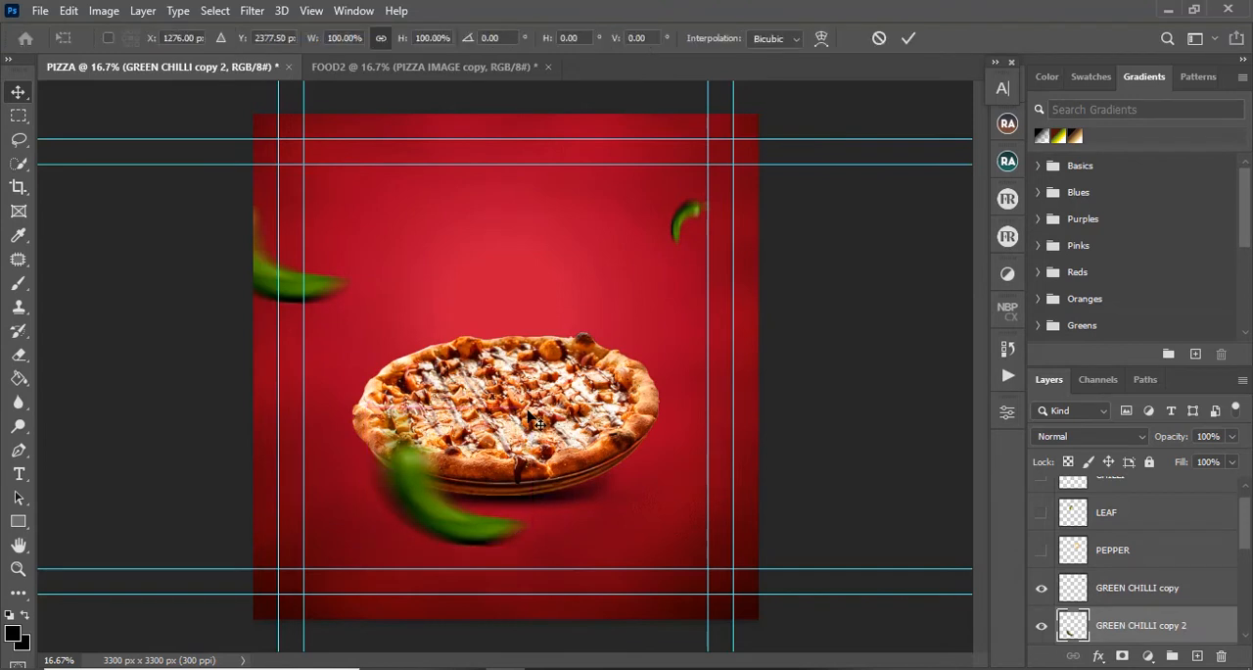
pyautogui.moveTo(532, 411); pyautogui.dragTo(430, 492)
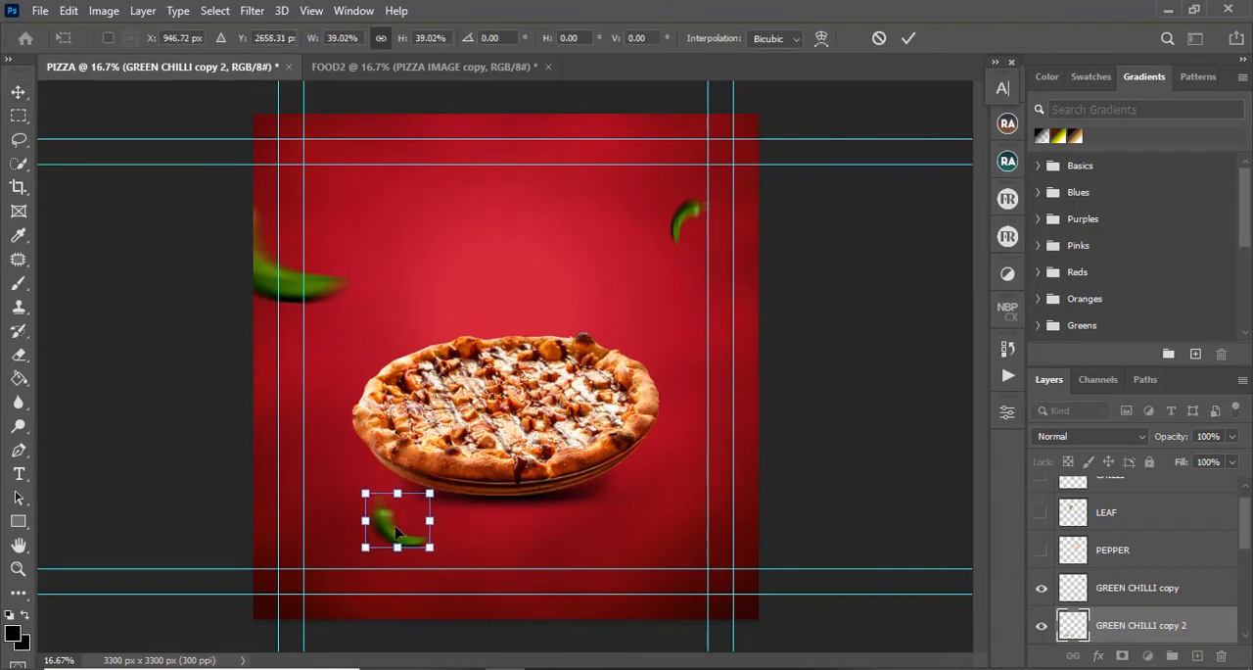
pyautogui.moveTo(407, 533); pyautogui.dragTo(348, 526)
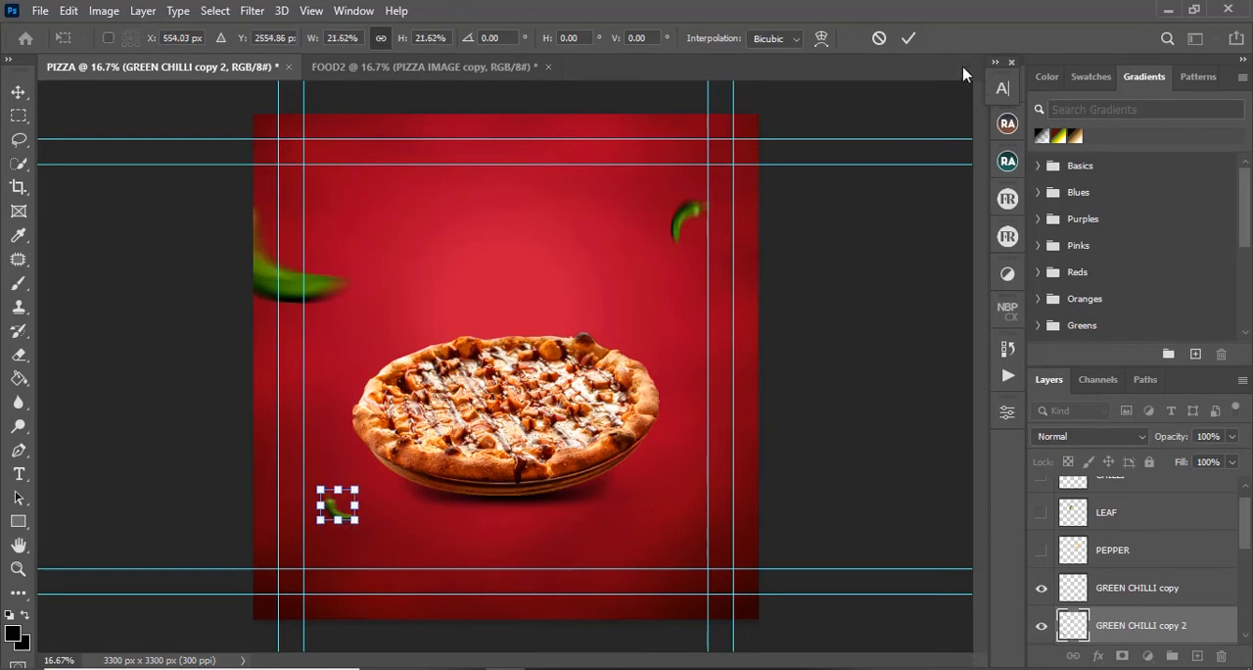
pyautogui.click(907, 40)
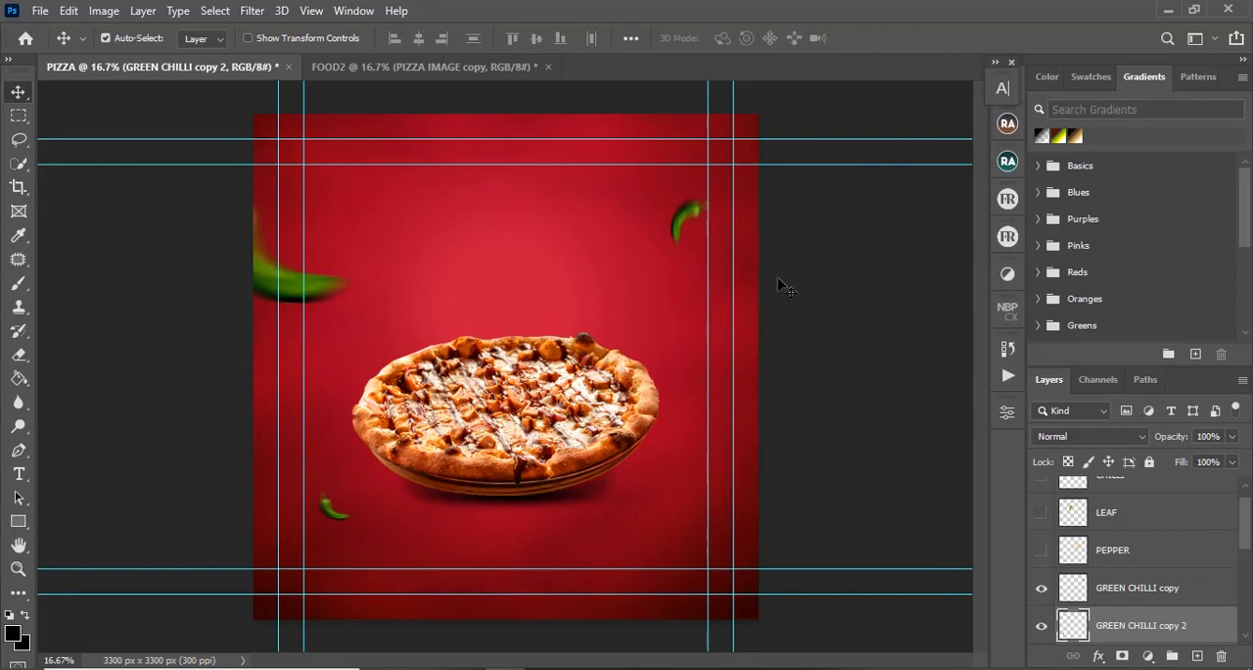
# Step: Show the CHILLI layer and duplicate the red chilli, placing one above the pizza's left part and the other beside the pizza's right edge
pyautogui.click(1042, 550)
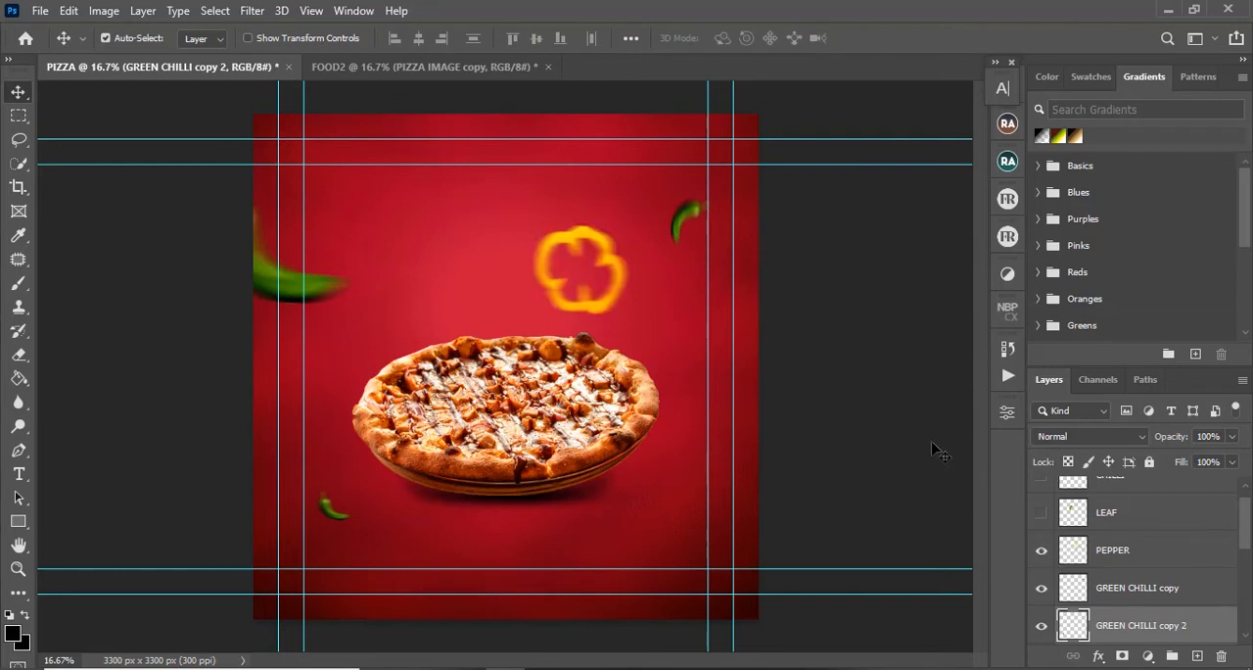
pyautogui.click(1042, 551)
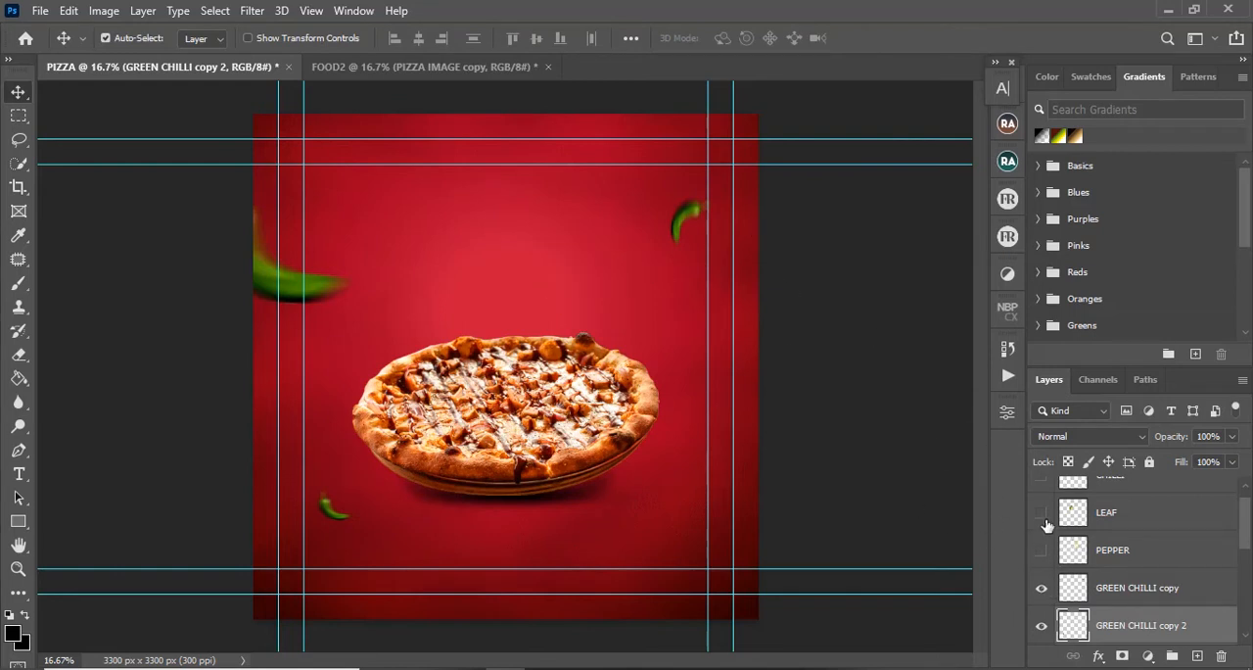
pyautogui.scroll(1, 1245, 533)
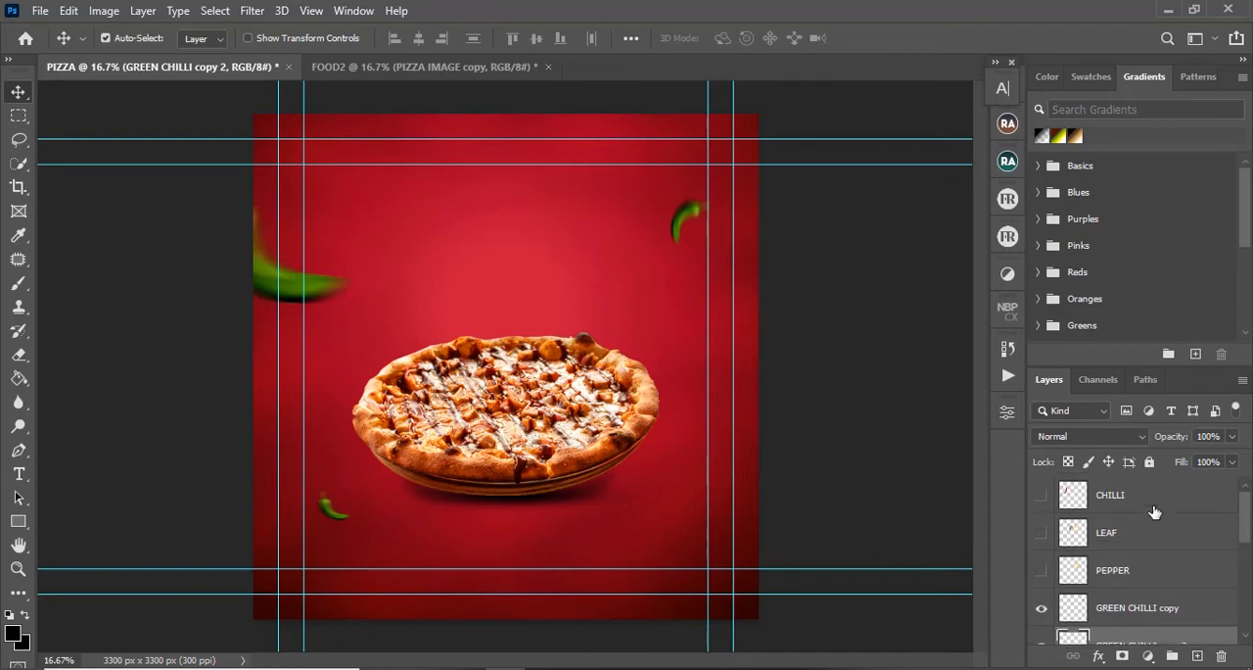
pyautogui.click(1042, 496)
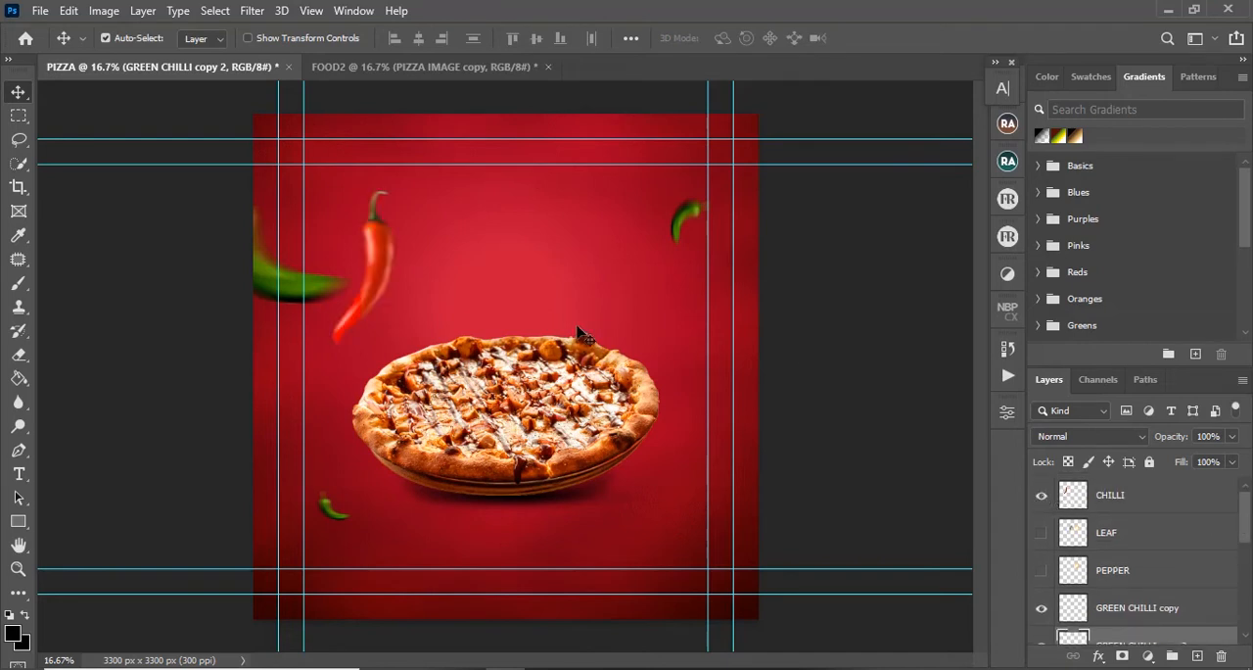
pyautogui.click(388, 259)
pyautogui.moveTo(387, 260); pyautogui.dragTo(448, 253)
pyautogui.keyDown('ctrl'); pyautogui.click(669, 450); pyautogui.keyUp('ctrl')
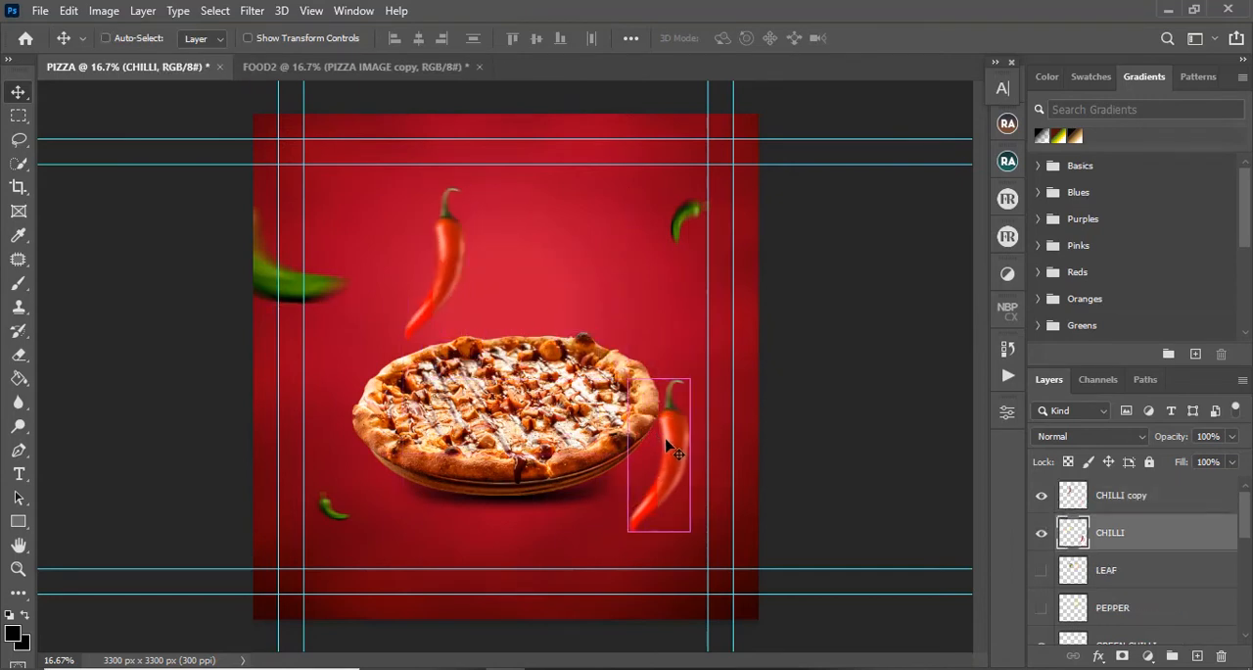
# Step: Scale the red chilli beside the pizza to about 115%, rotate it about 26°, and move it partly past the canvas's right edge
pyautogui.hotkey('ctrl', 't')
pyautogui.moveTo(691, 379); pyautogui.dragTo(756, 395)
pyautogui.moveTo(688, 438); pyautogui.dragTo(781, 436)
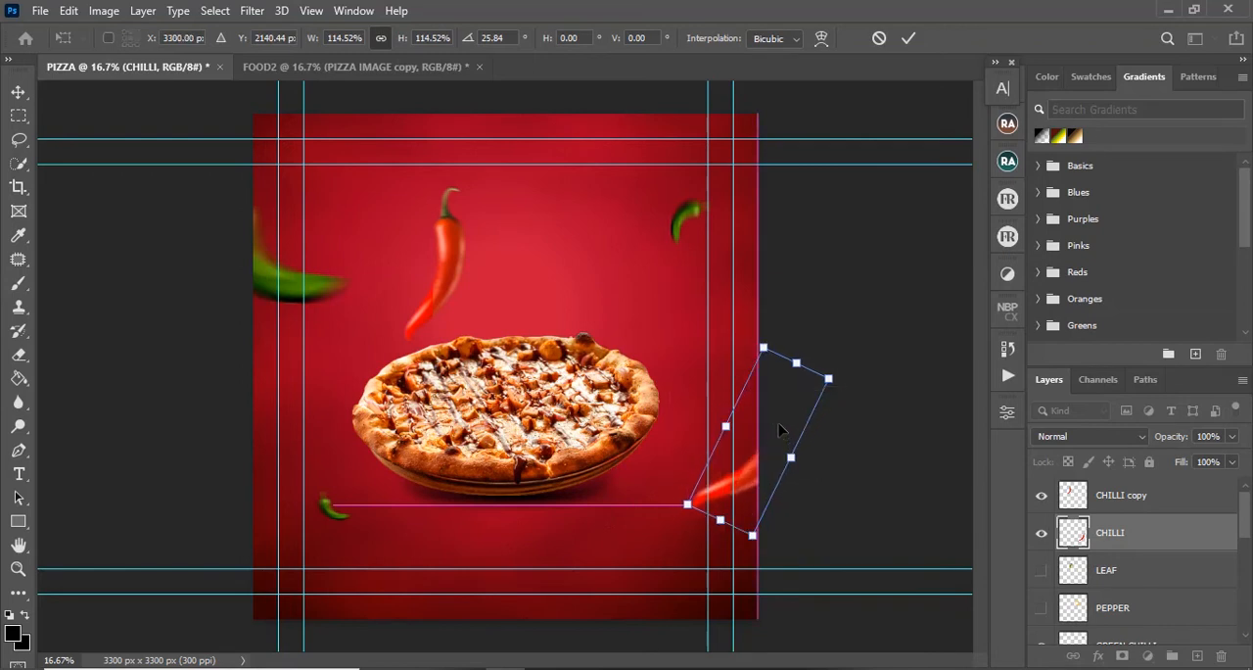
pyautogui.click(907, 40)
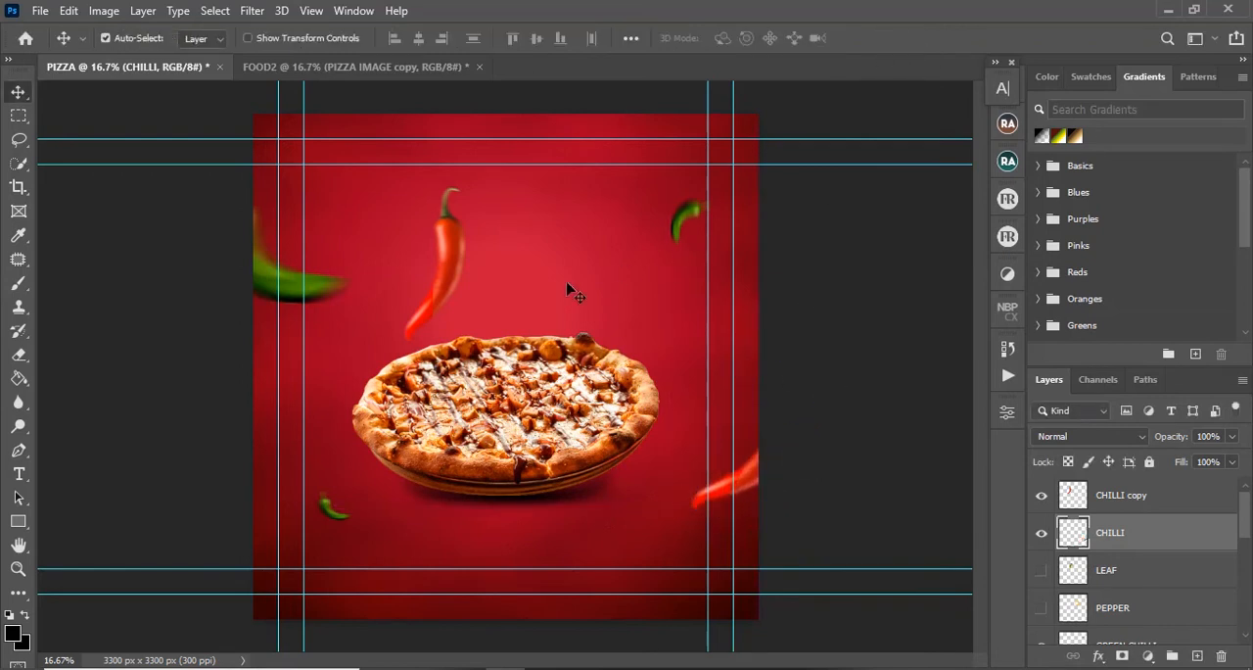
# Step: Flip the red chilli above the pizza horizontally, rotate it, scale it to about 30%, and place it across the canvas's left edge beside the pizza
pyautogui.click(453, 264)
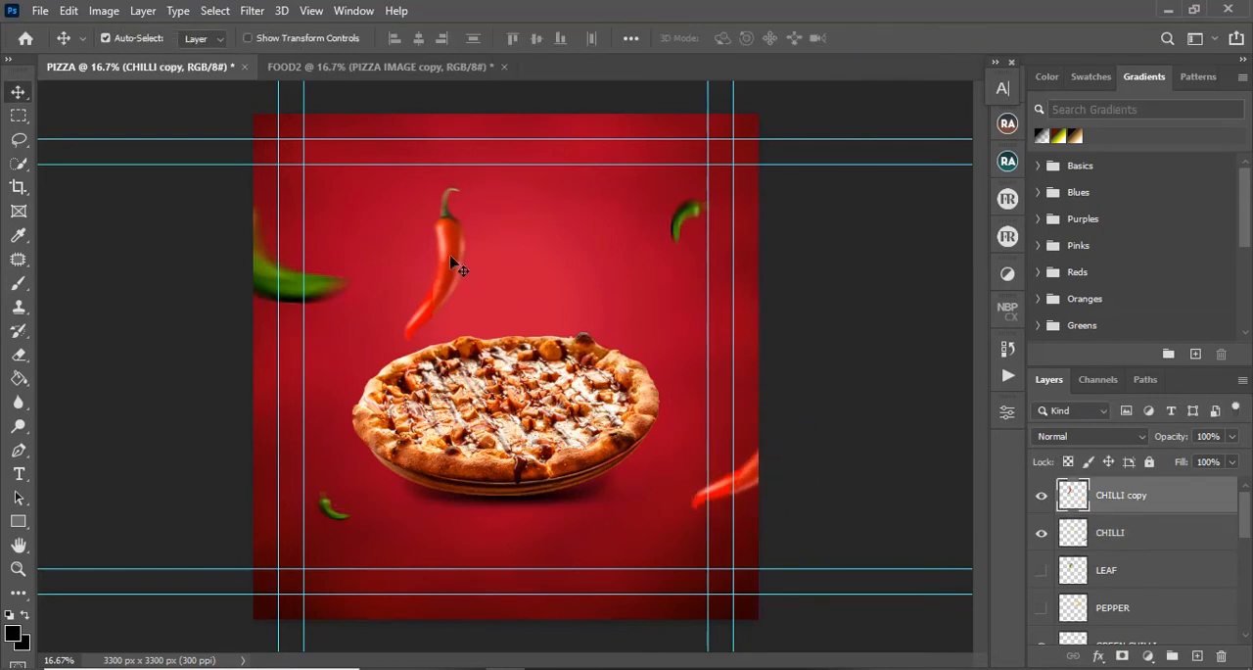
pyautogui.press('ctrl')
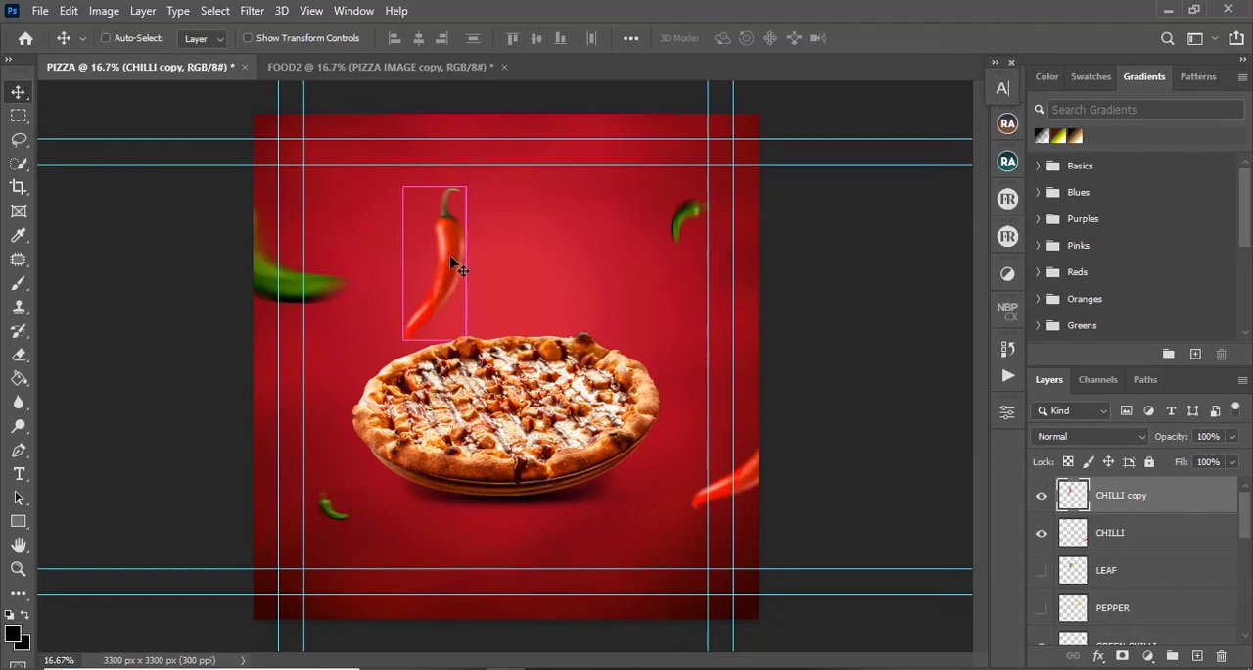
pyautogui.hotkey('ctrl', 't')
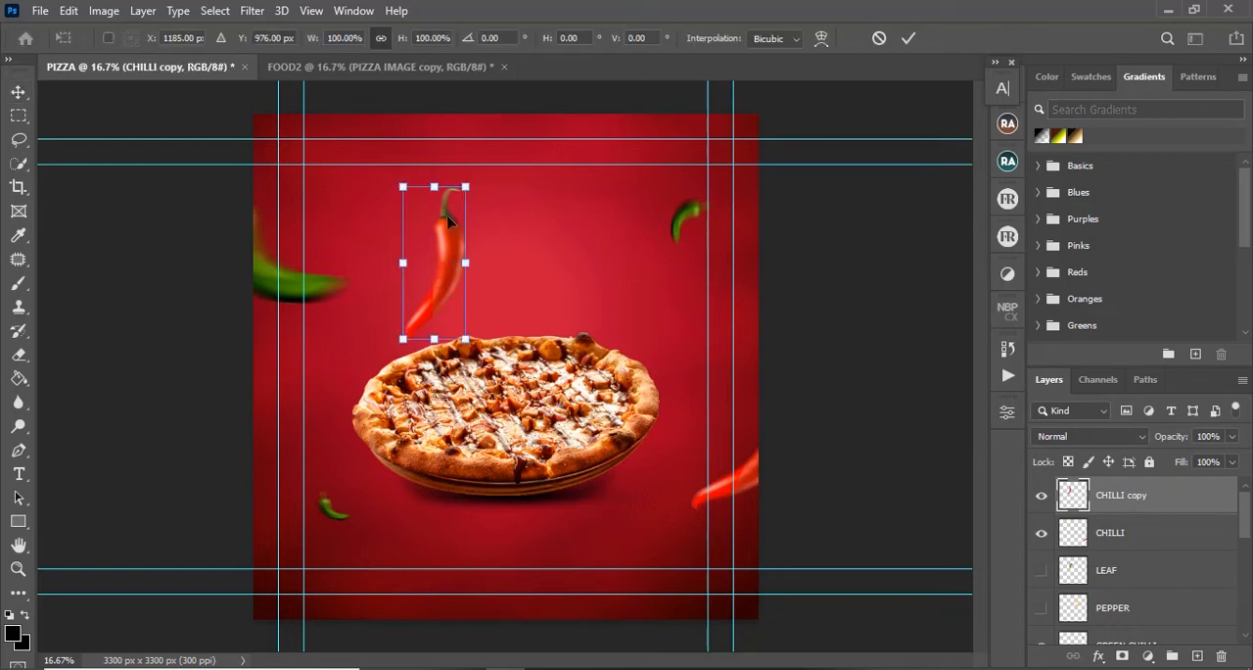
pyautogui.rightClick(447, 220)
pyautogui.click(511, 529)
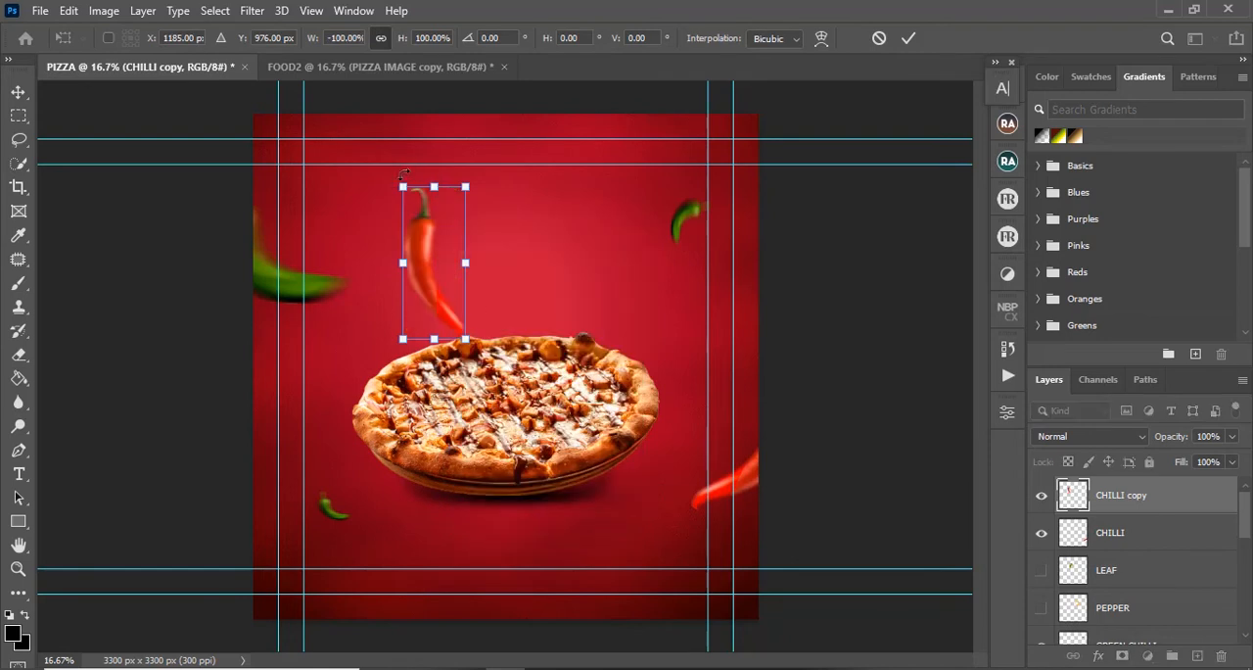
pyautogui.moveTo(401, 173); pyautogui.dragTo(297, 416)
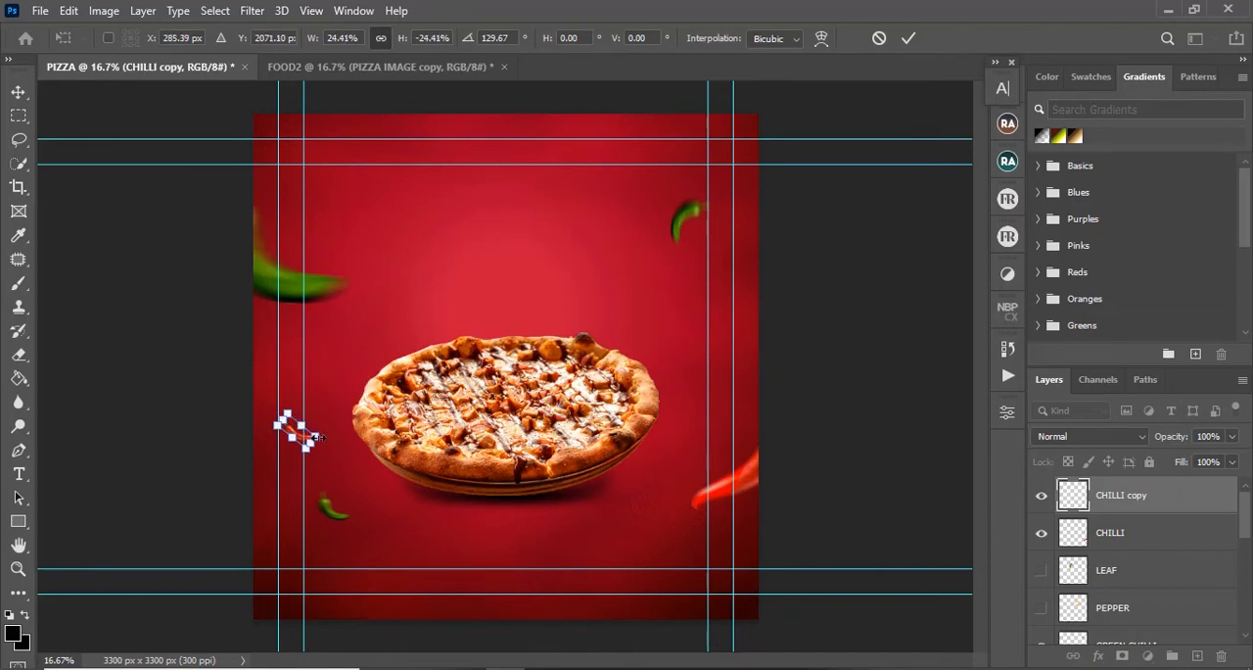
pyautogui.moveTo(316, 436); pyautogui.dragTo(271, 414)
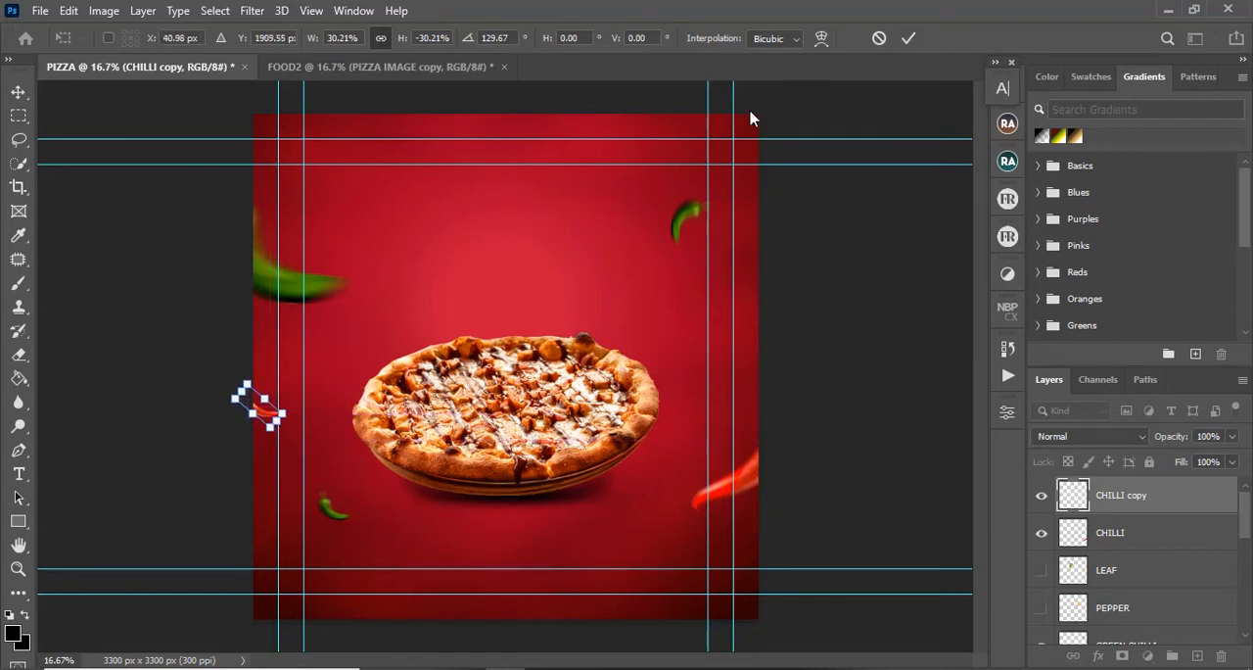
pyautogui.click(910, 39)
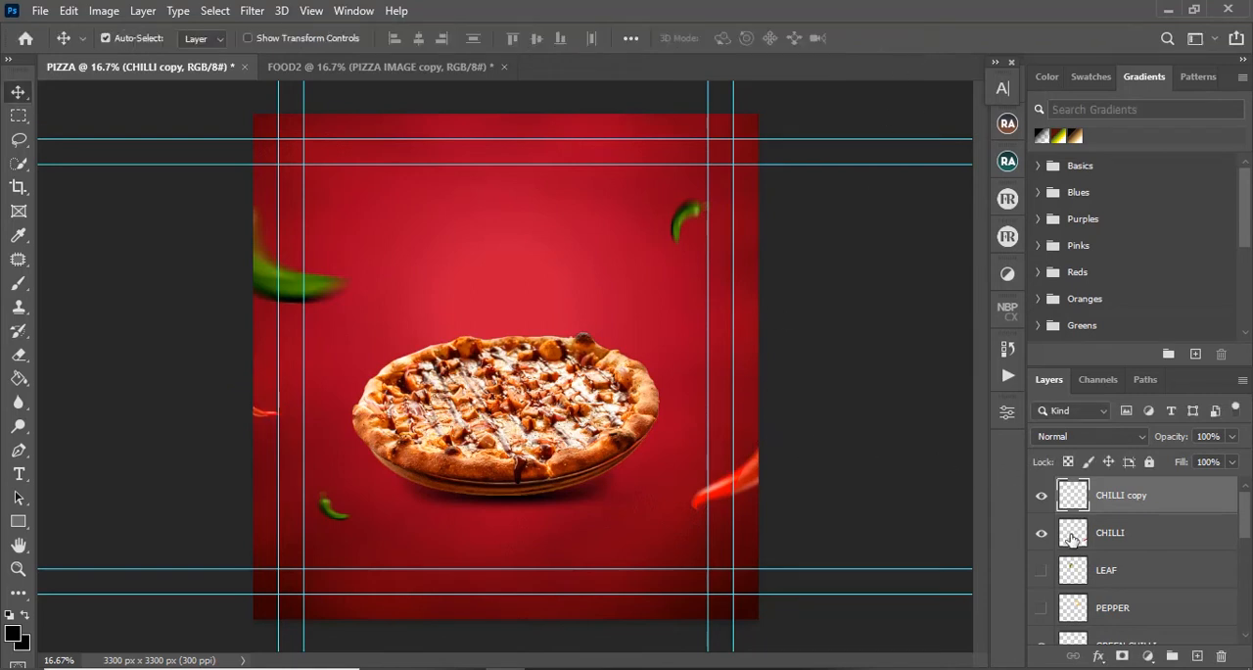
# Step: Show the LEAF layer and place two shrunken leaves, one above the pizza's left part and a smaller one beside its upper right edge
pyautogui.click(1041, 569)
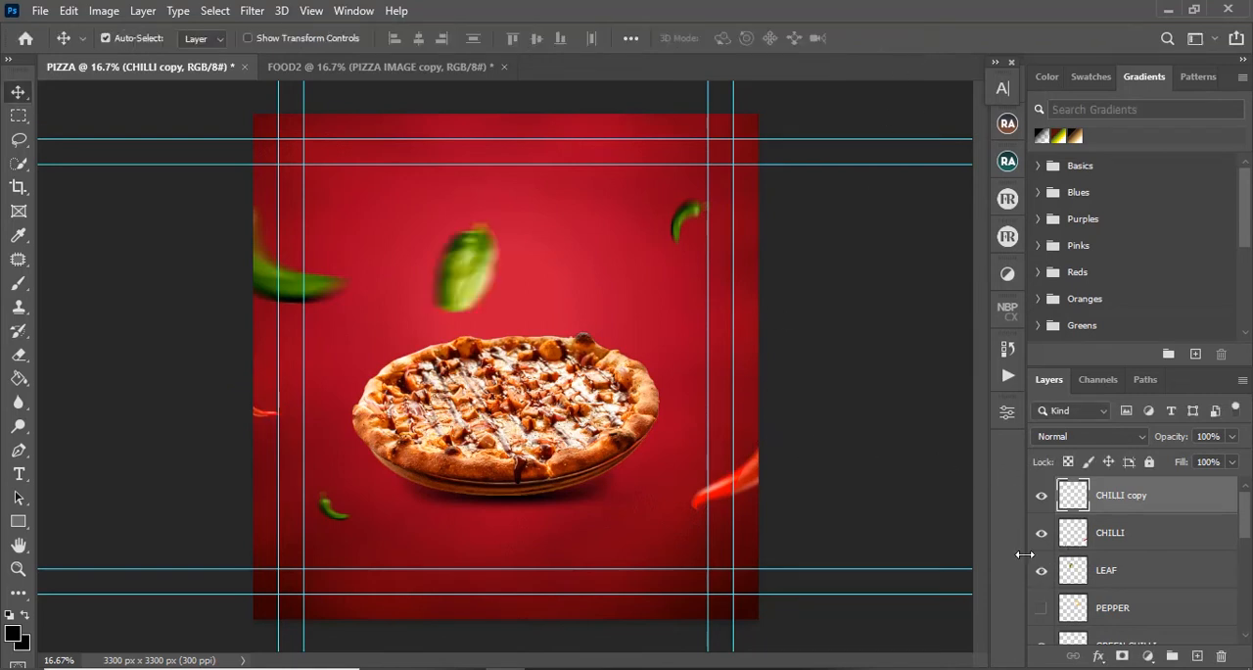
pyautogui.click(480, 272)
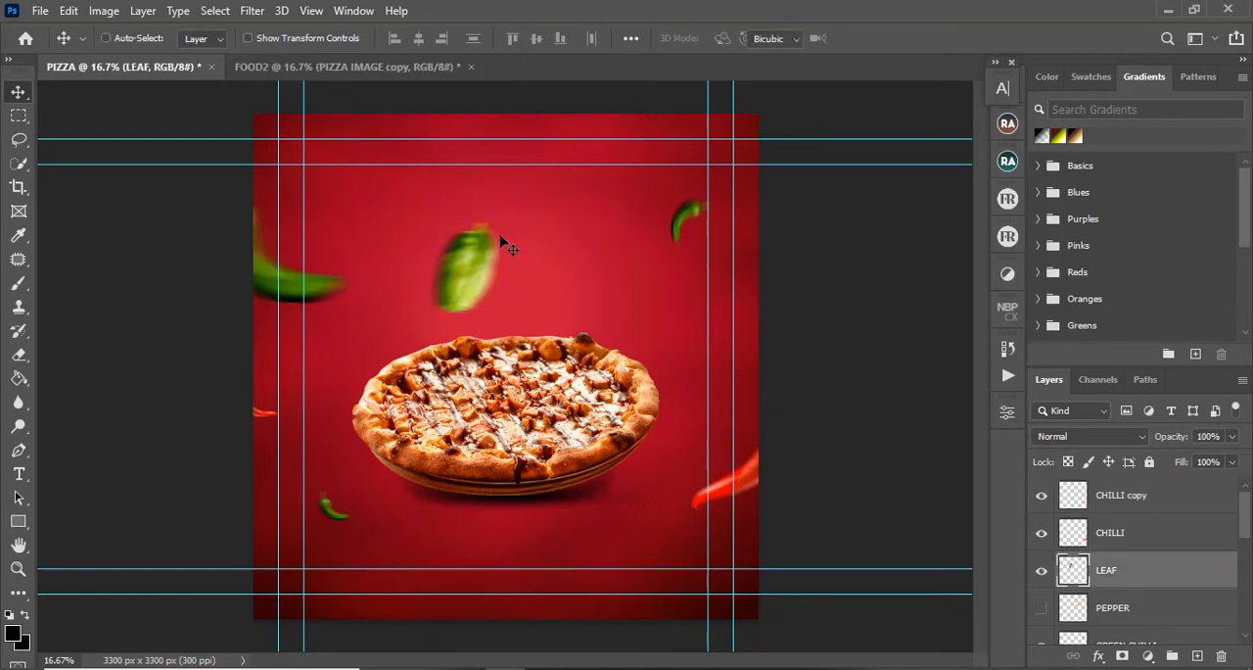
pyautogui.hotkey('ctrl', 't')
pyautogui.moveTo(499, 221); pyautogui.dragTo(683, 374)
pyautogui.click(908, 39)
pyautogui.hotkey('ctrl', 't')
pyautogui.press('Return')
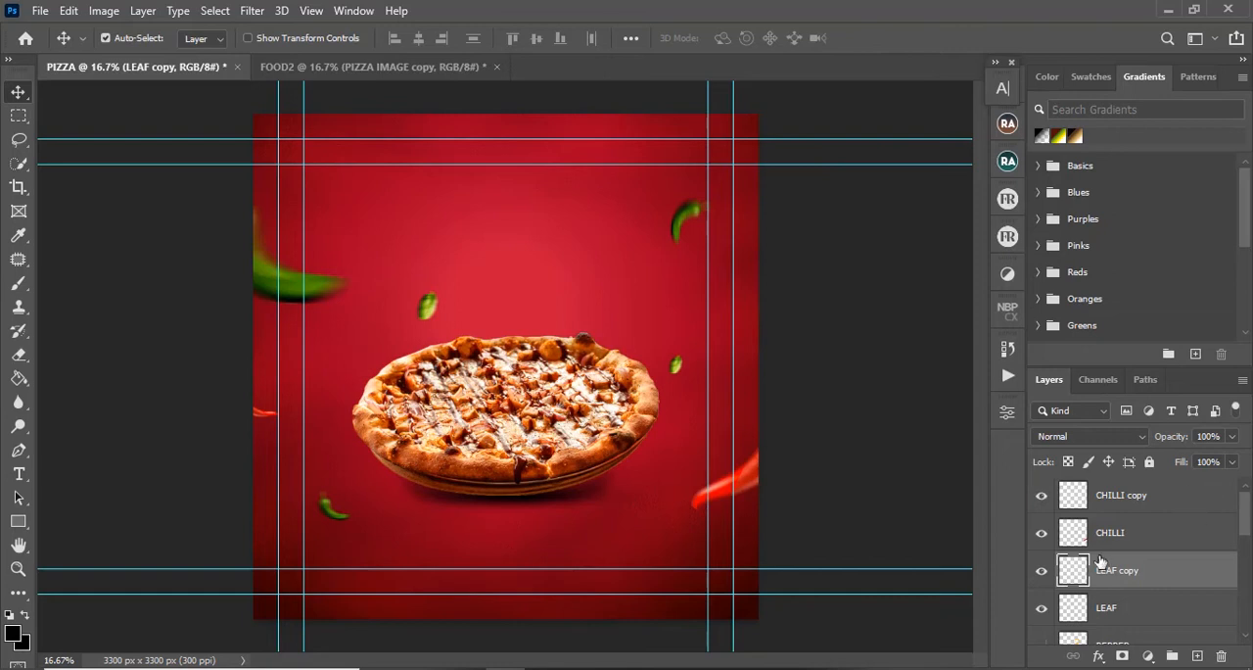
# Step: Show the PEPPER layer, shrink the yellow pepper ring, and place it in the upper left of the canvas above the leaf
pyautogui.moveTo(1248, 512); pyautogui.dragTo(1248, 554)
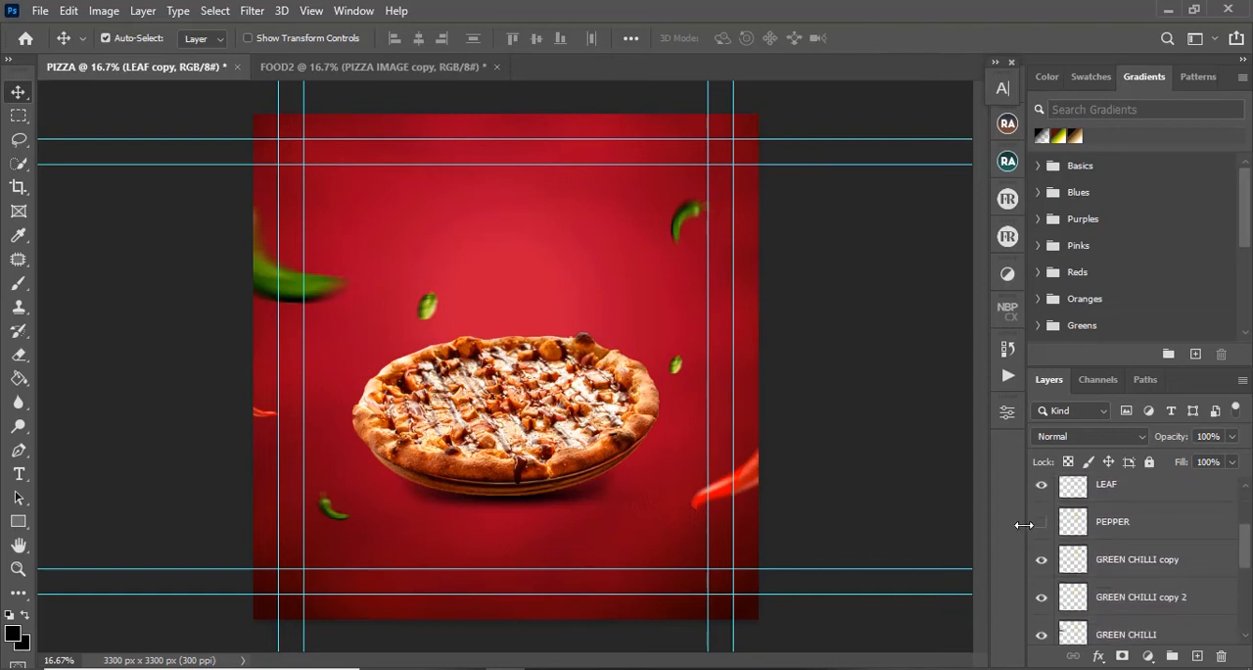
pyautogui.click(1042, 522)
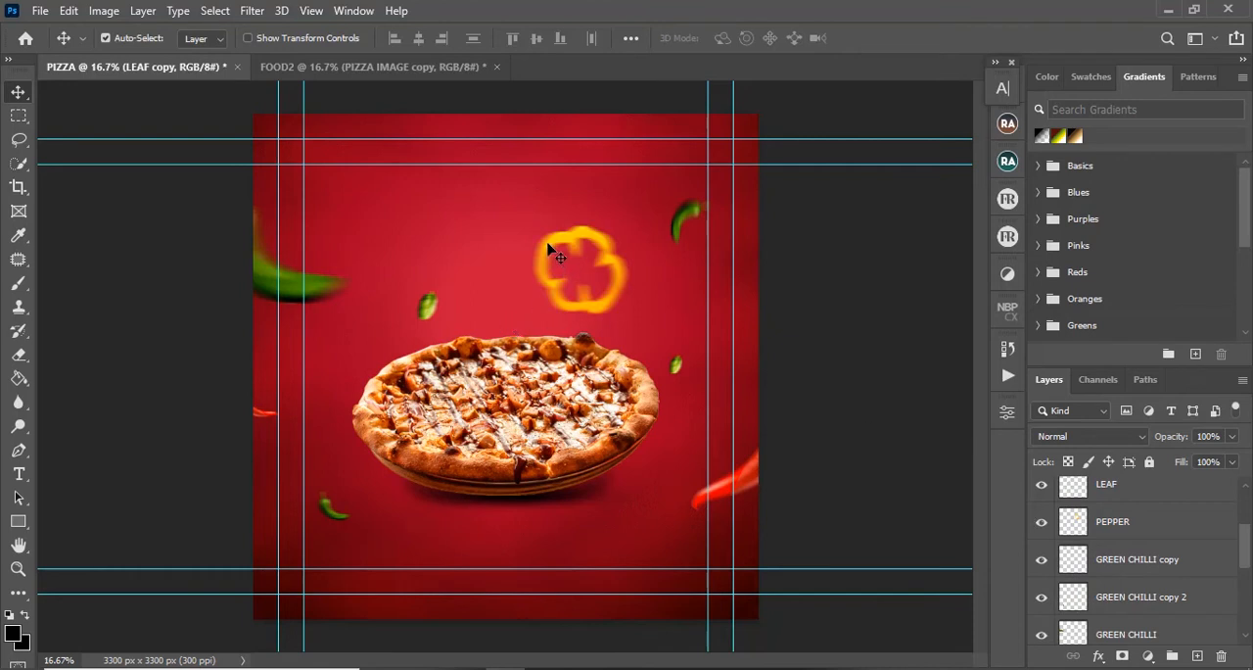
pyautogui.moveTo(548, 246); pyautogui.dragTo(416, 191)
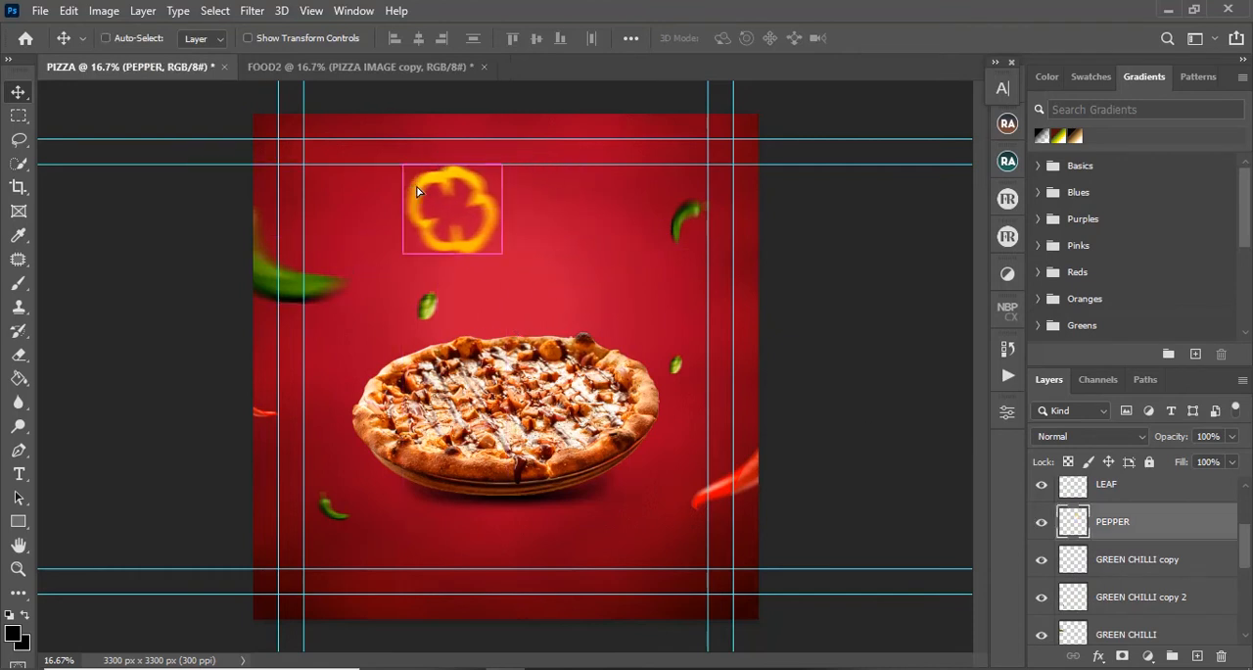
pyautogui.hotkey('ctrl', 't')
pyautogui.moveTo(499, 164); pyautogui.dragTo(395, 221)
pyautogui.click(906, 39)
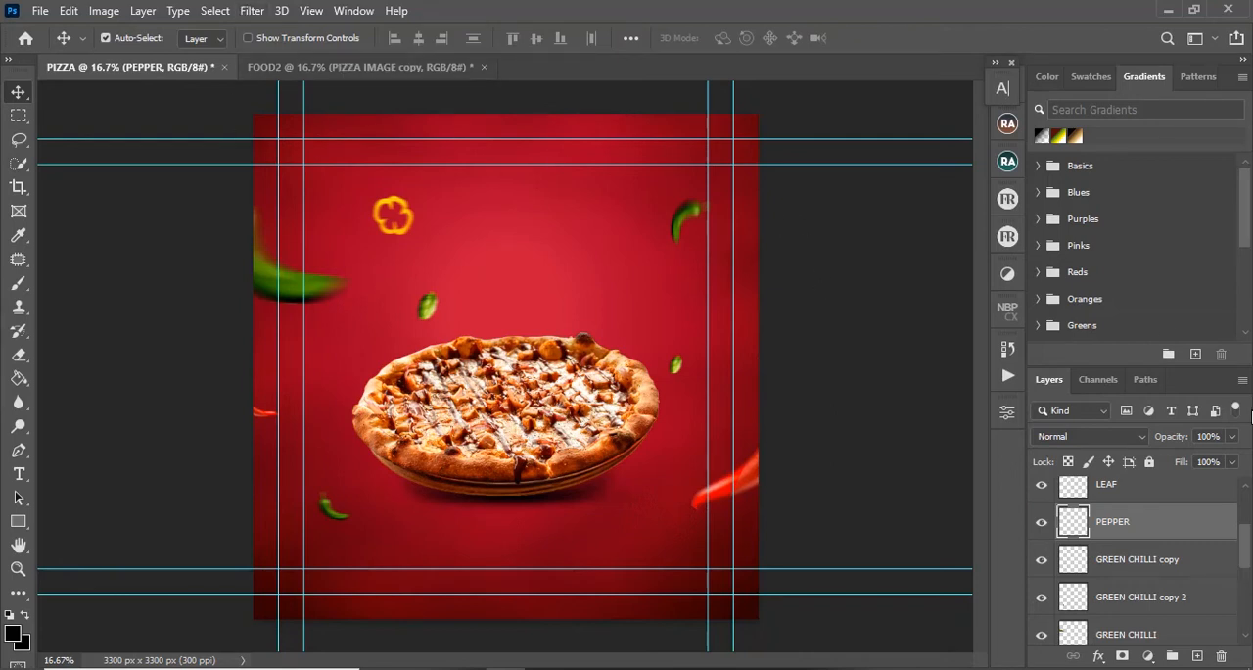
# Step: Show the ONIONS layer, scale the onion ring to about 63%, and place it just below the pizza's lower right part
pyautogui.moveTo(1245, 537); pyautogui.dragTo(1241, 580)
pyautogui.click(1212, 499)
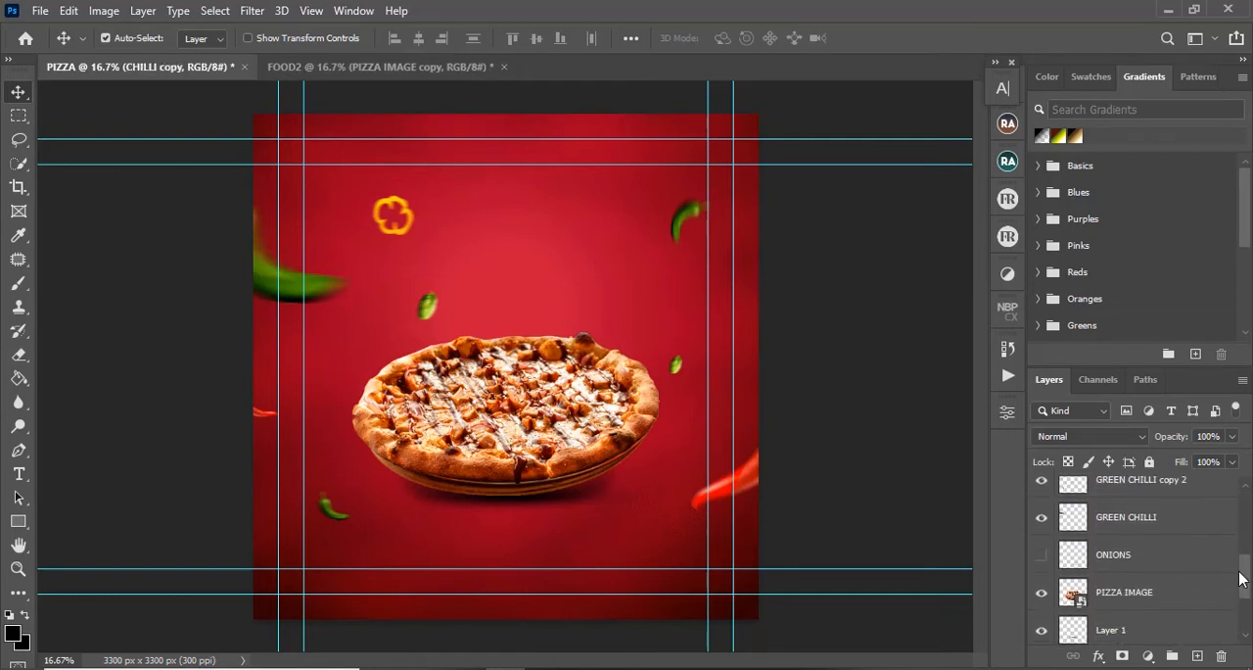
pyautogui.click(1041, 557)
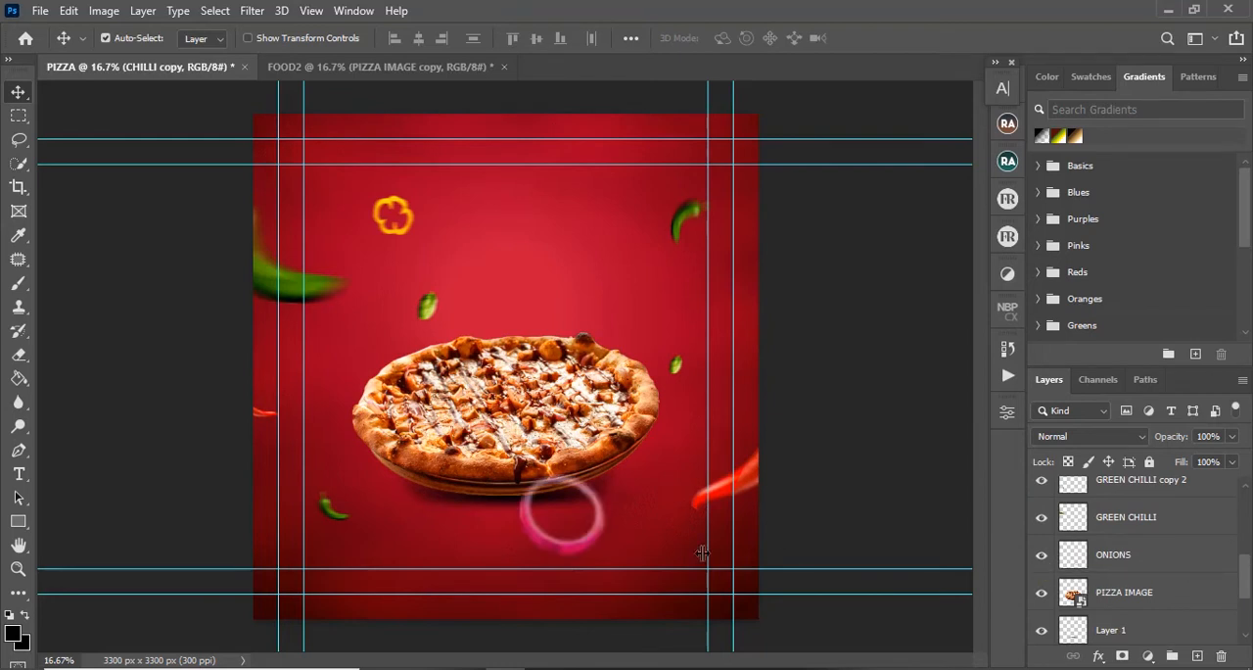
pyautogui.click(553, 553)
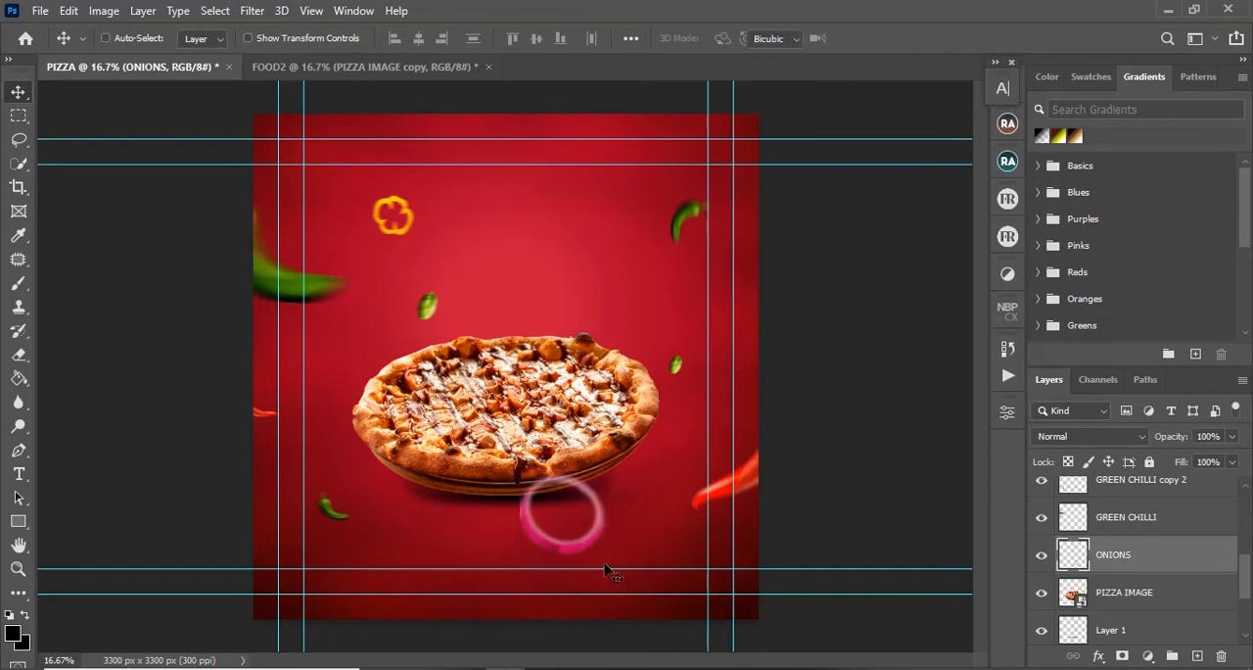
pyautogui.hotkey('ctrl', 't')
pyautogui.moveTo(607, 471); pyautogui.dragTo(607, 556)
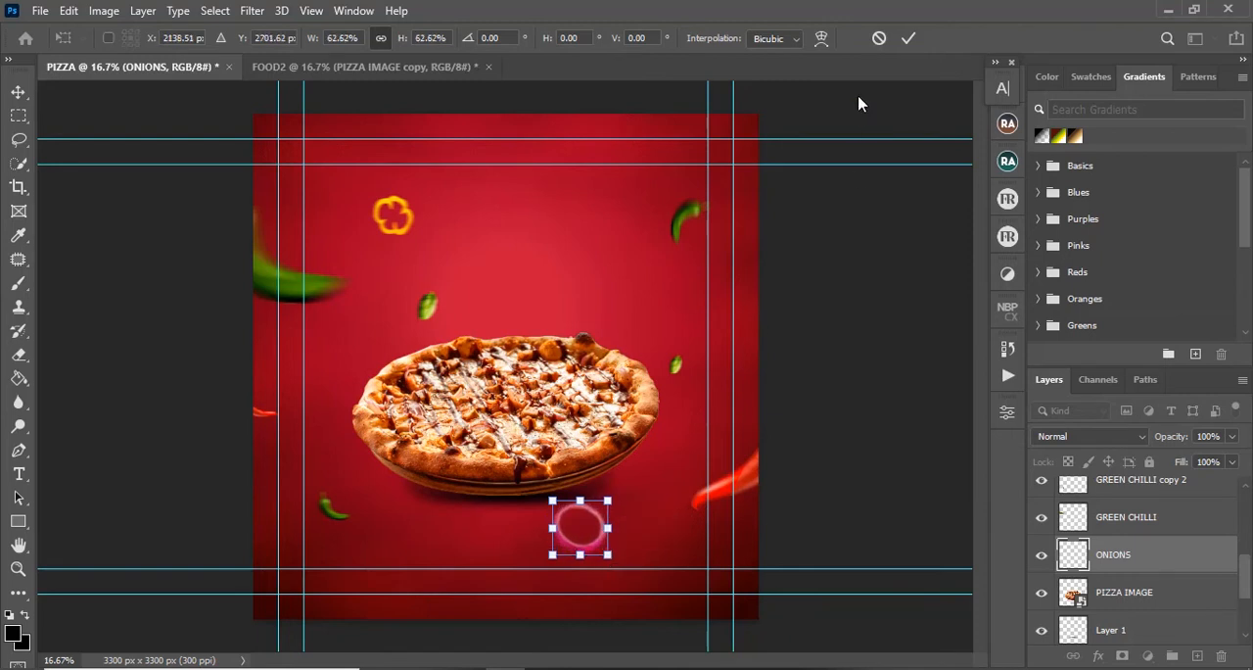
pyautogui.click(909, 38)
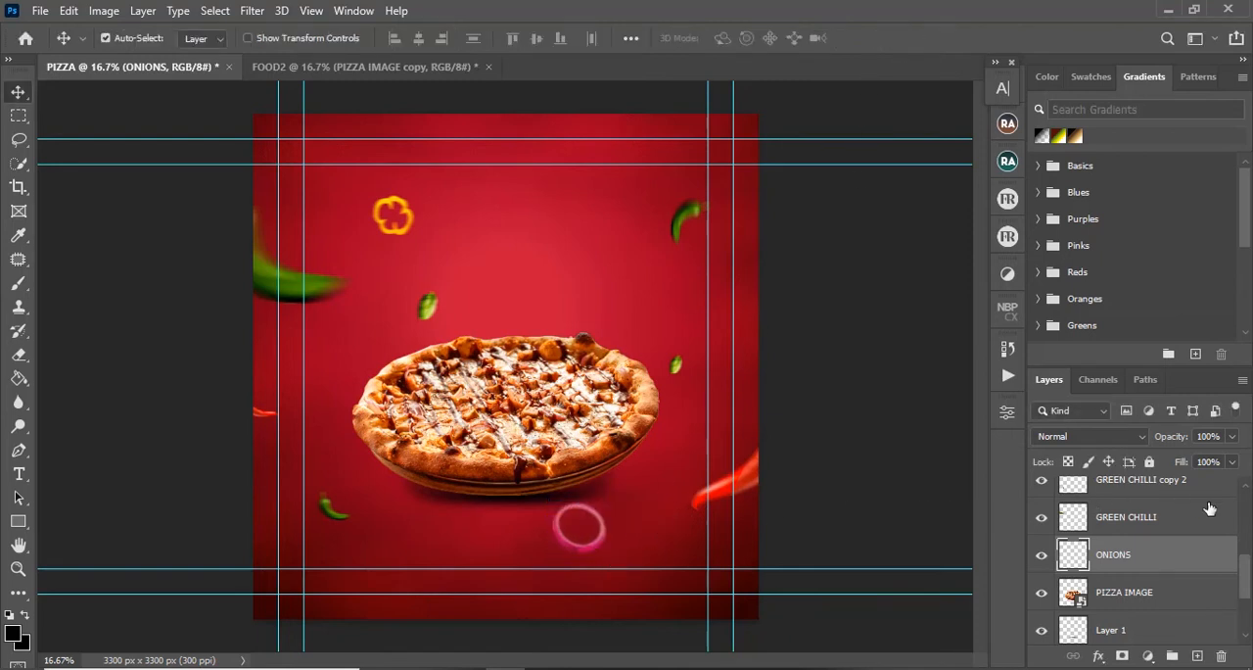
pyautogui.moveTo(560, 550); pyautogui.dragTo(550, 555)
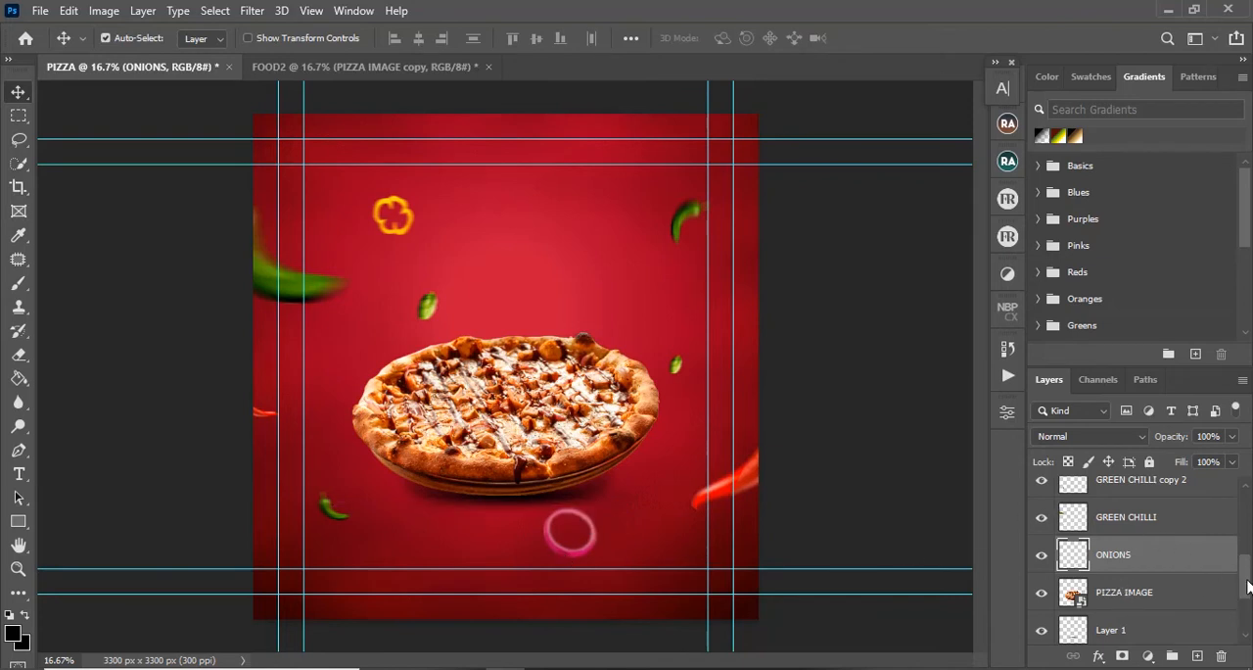
# Step: Group all vegetable layers from CHILLI copy down to ONIONS, name the group VEGGIES, and toggle its visibility to check its contents
pyautogui.moveTo(1249, 586); pyautogui.dragTo(1245, 501)
pyautogui.keyDown('shift'); pyautogui.click(1206, 501); pyautogui.keyUp('shift')
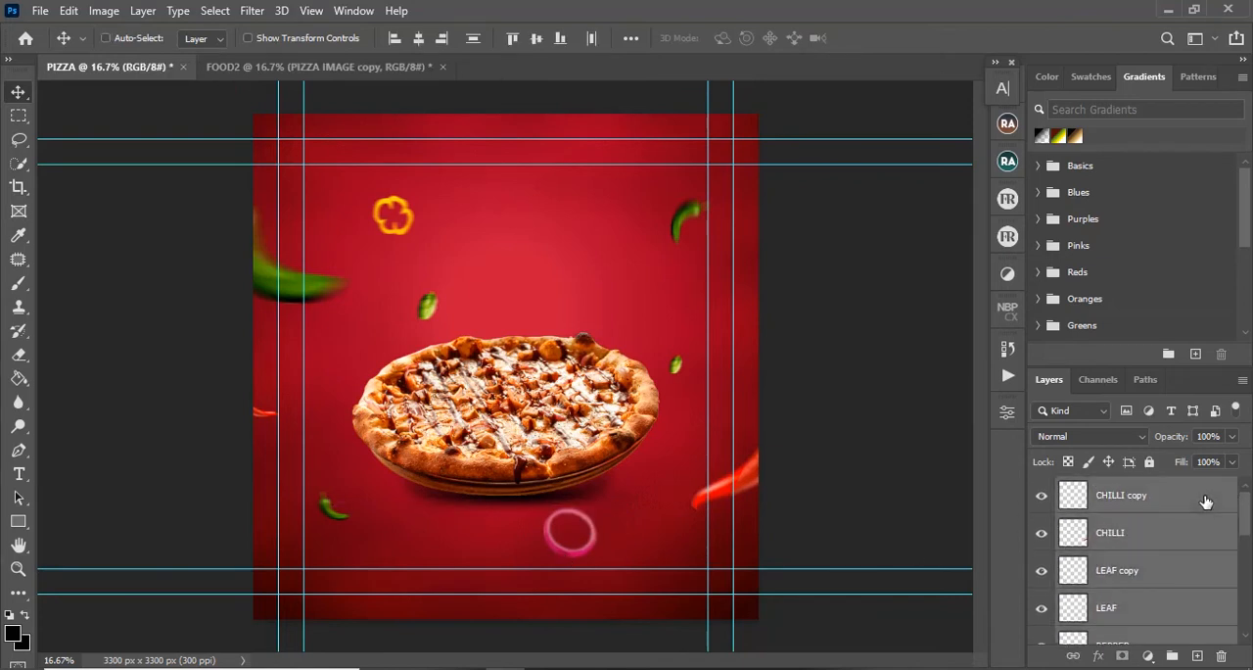
pyautogui.hotkey('ctrl', 'g')
pyautogui.doubleClick(1109, 487)
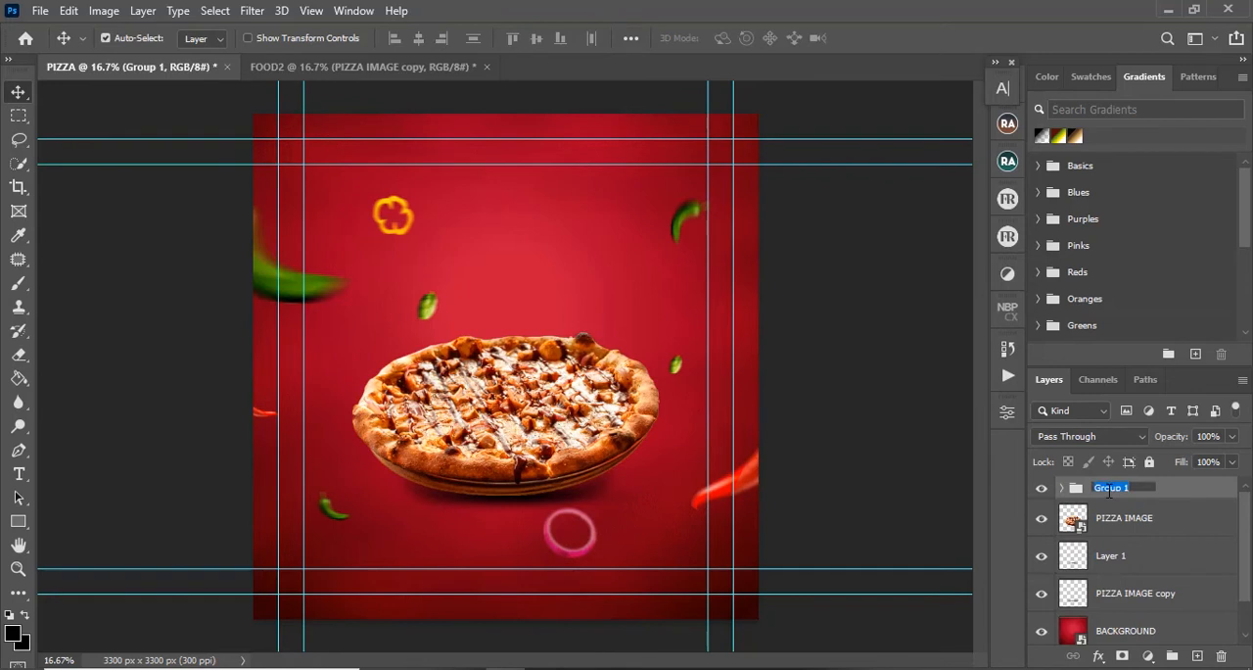
pyautogui.write('VEGGIES')
pyautogui.press('Return')
pyautogui.click(1041, 488)
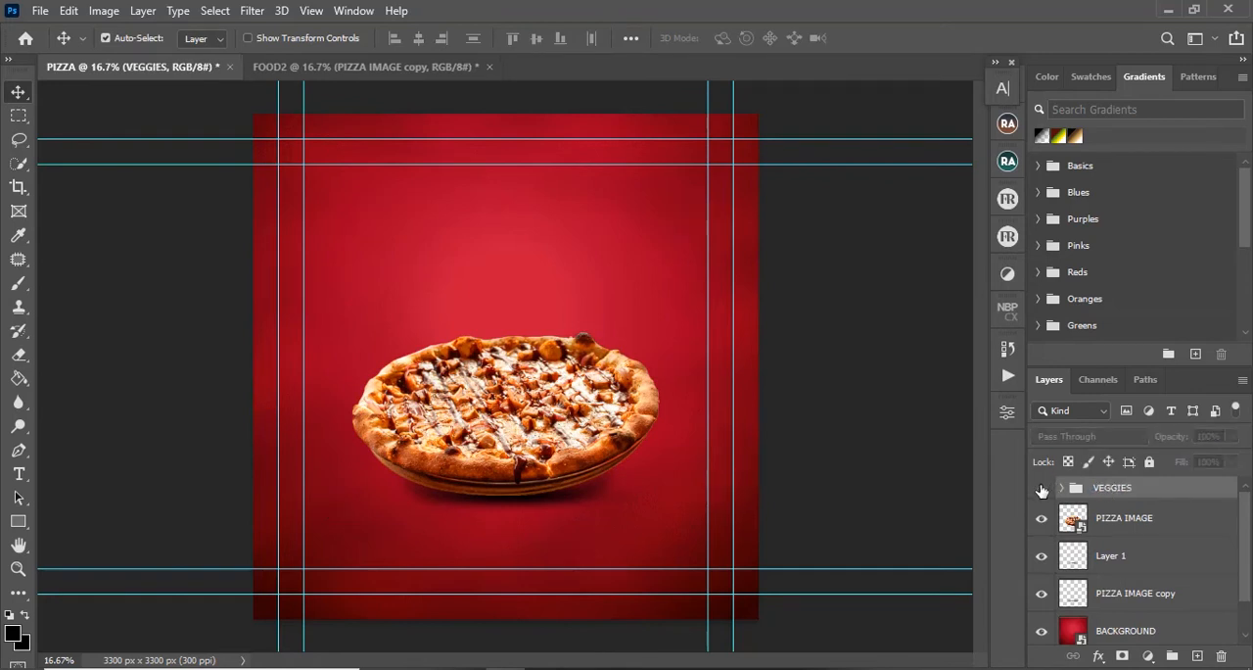
pyautogui.click(1042, 487)
# Step: Copy the VEGGIES group into the FOOD2 document and position it around the pizza at about X 1599 px, Y 1659.5 px
pyautogui.moveTo(1096, 487); pyautogui.dragTo(543, 299)
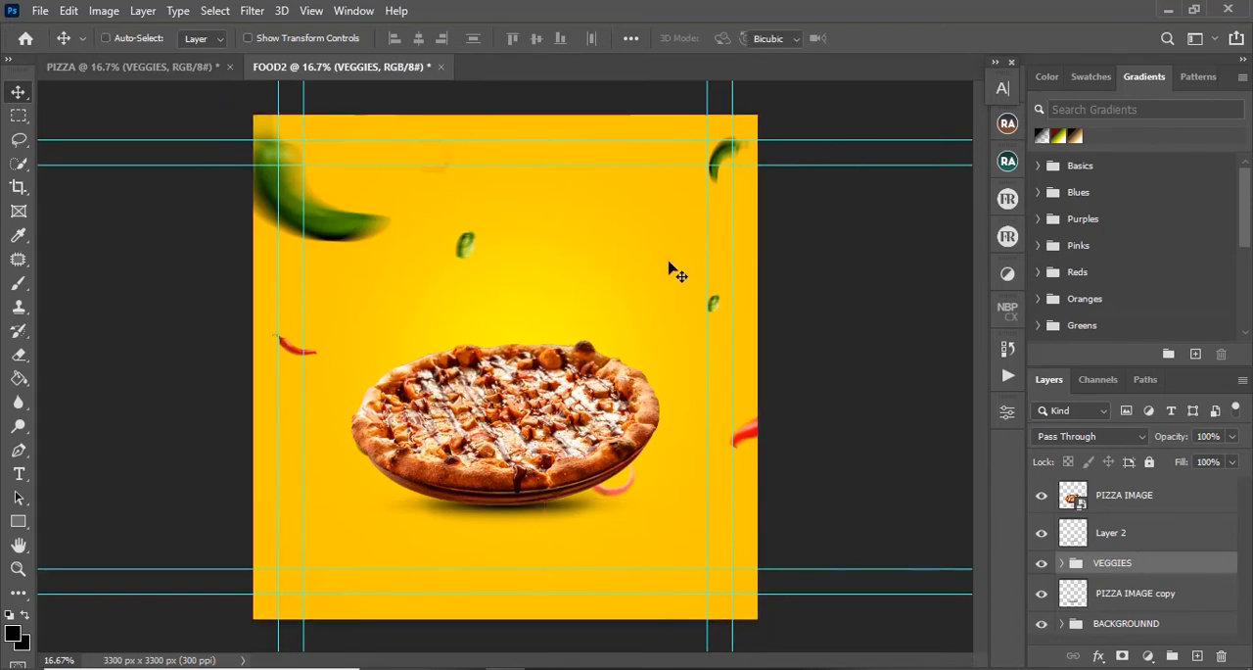
pyautogui.hotkey('ctrl', 't')
pyautogui.moveTo(601, 246); pyautogui.dragTo(553, 319)
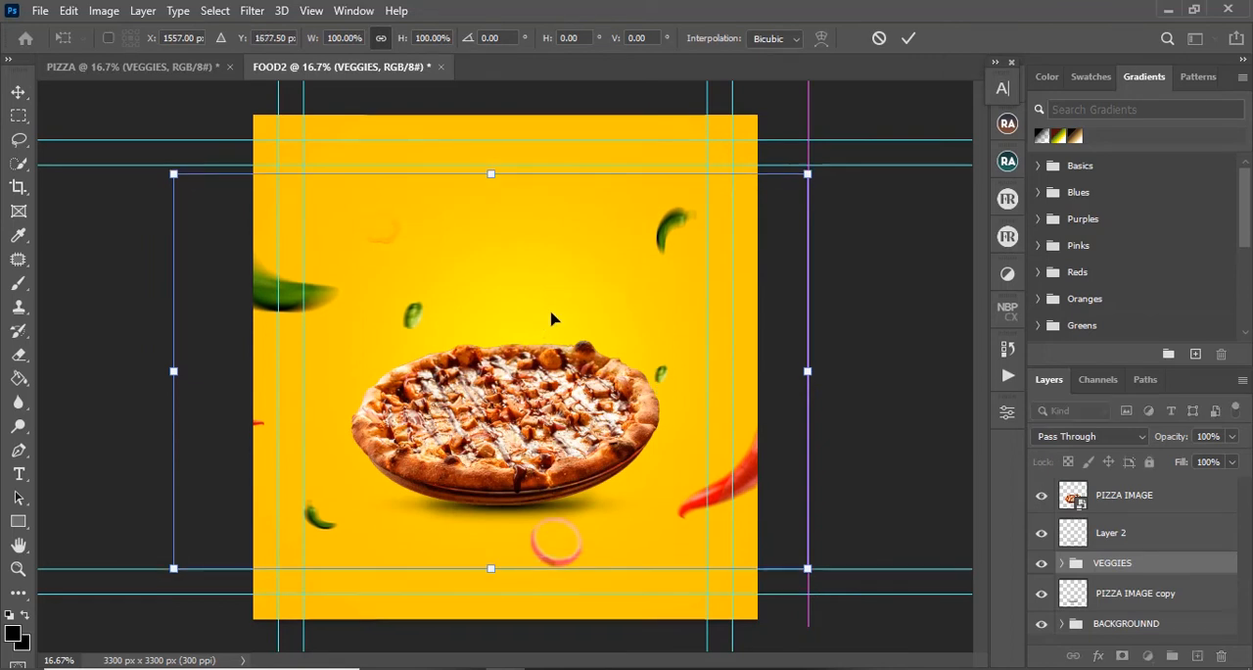
pyautogui.press('Right')
pyautogui.press('Right')
pyautogui.press('Right')
pyautogui.press('Right')
pyautogui.press('Right')
pyautogui.press('Right')
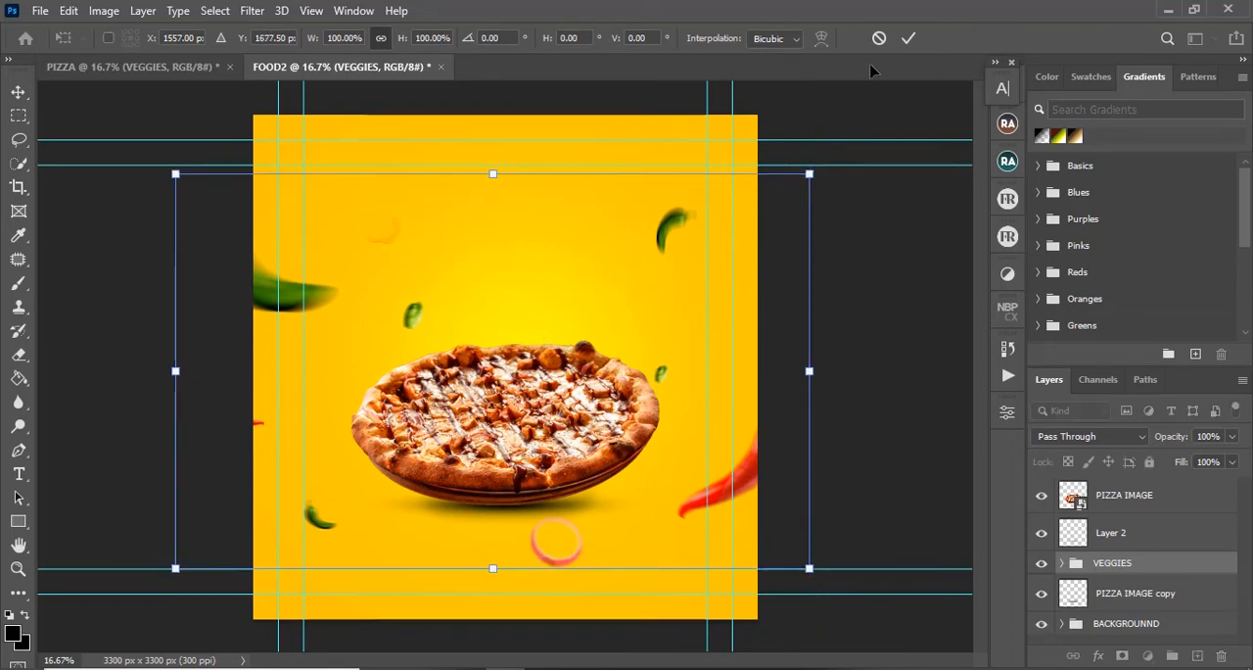
pyautogui.press('Right')
pyautogui.press('Up')
pyautogui.press('Up')
pyautogui.press('Up')
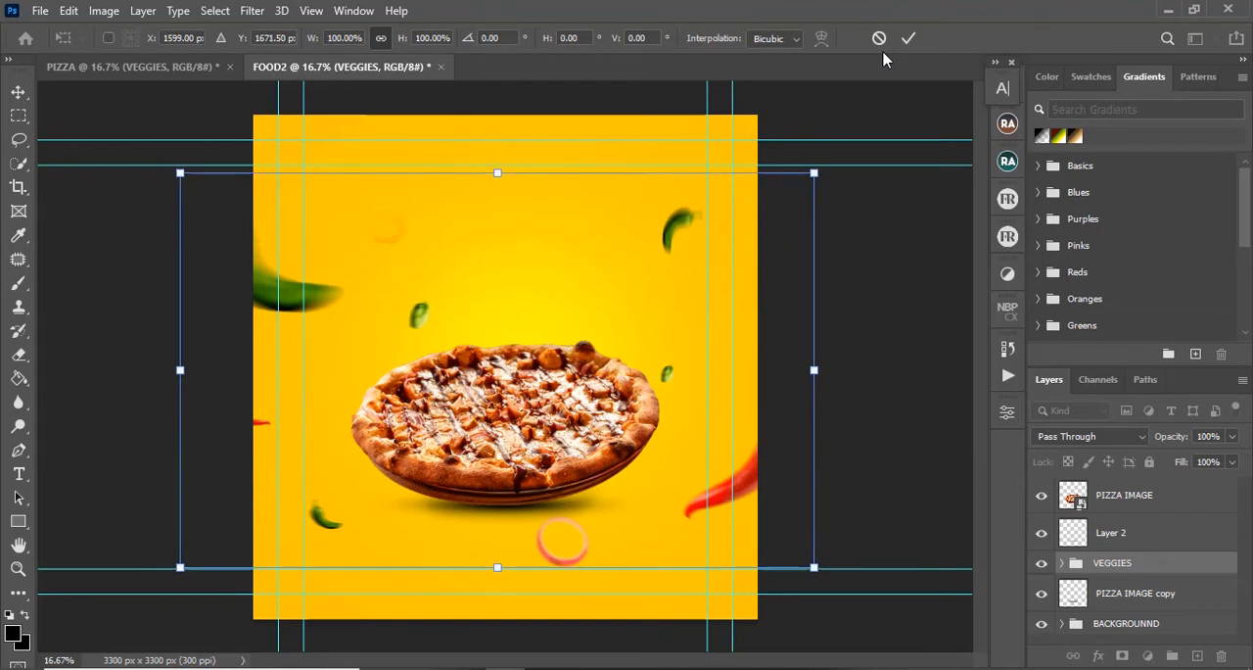
pyautogui.click(908, 39)
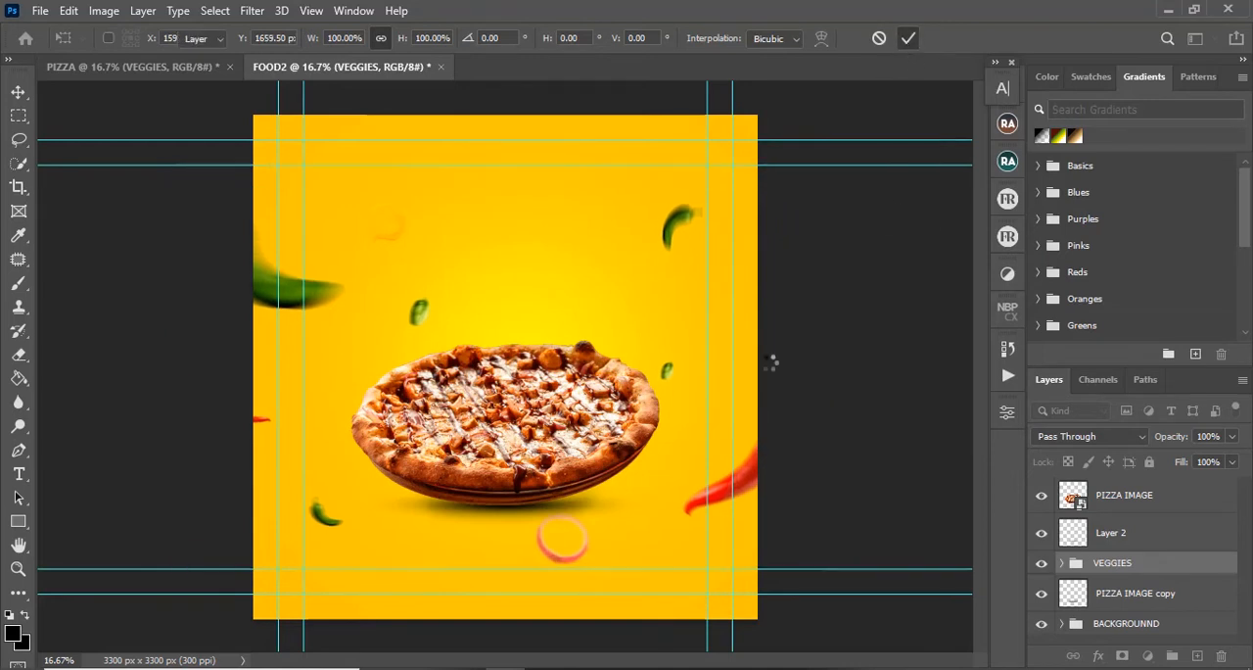
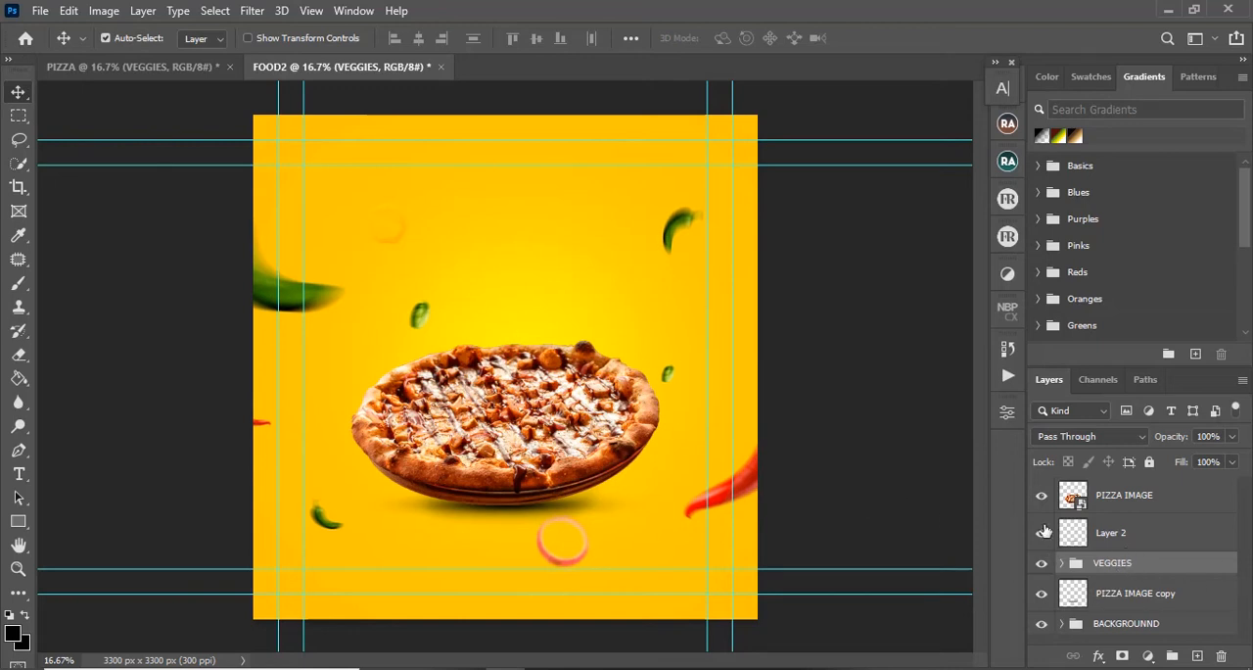
# Step: Move the VEGGIES group so it is centred horizontally on the canvas, at X 1650 px, Y 1731.5 px
pyautogui.press('ctrl')
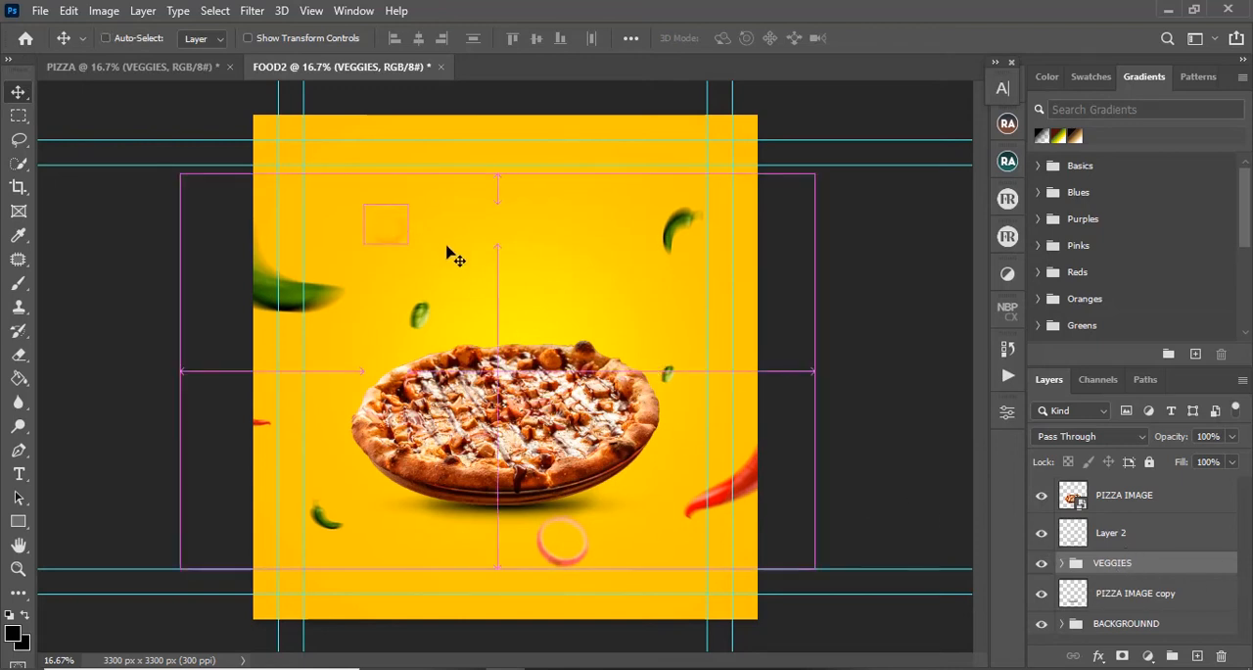
pyautogui.hotkey('ctrl', 't')
pyautogui.moveTo(493, 269); pyautogui.dragTo(520, 261)
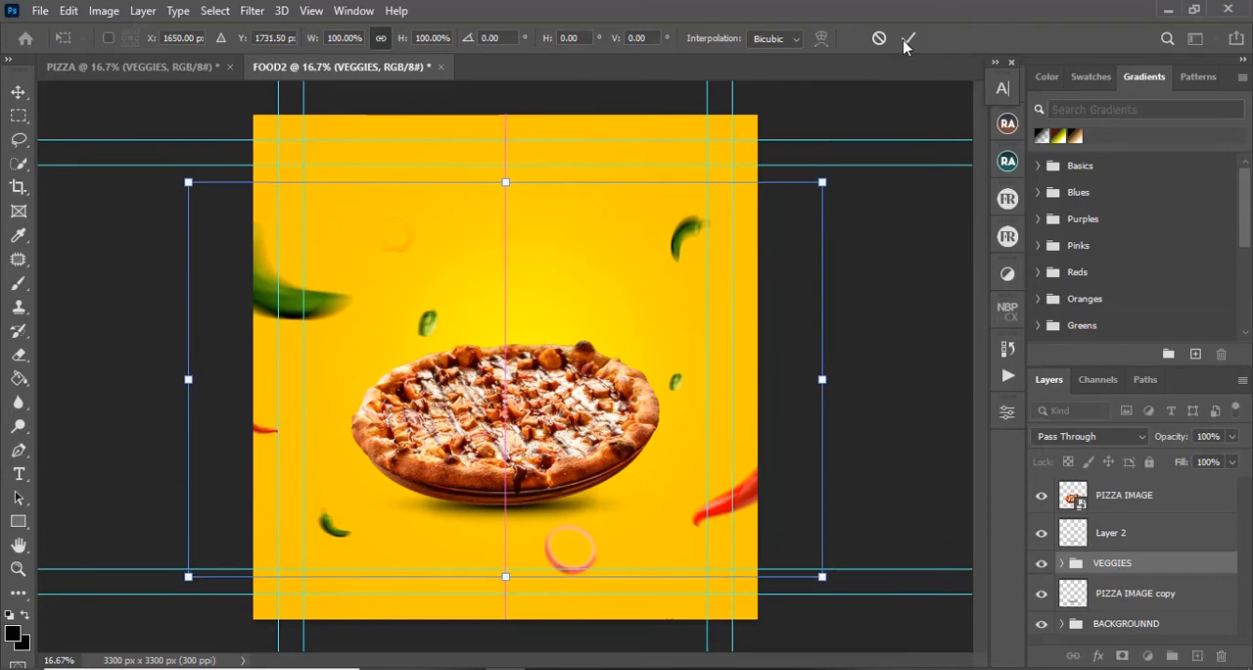
pyautogui.click(906, 41)
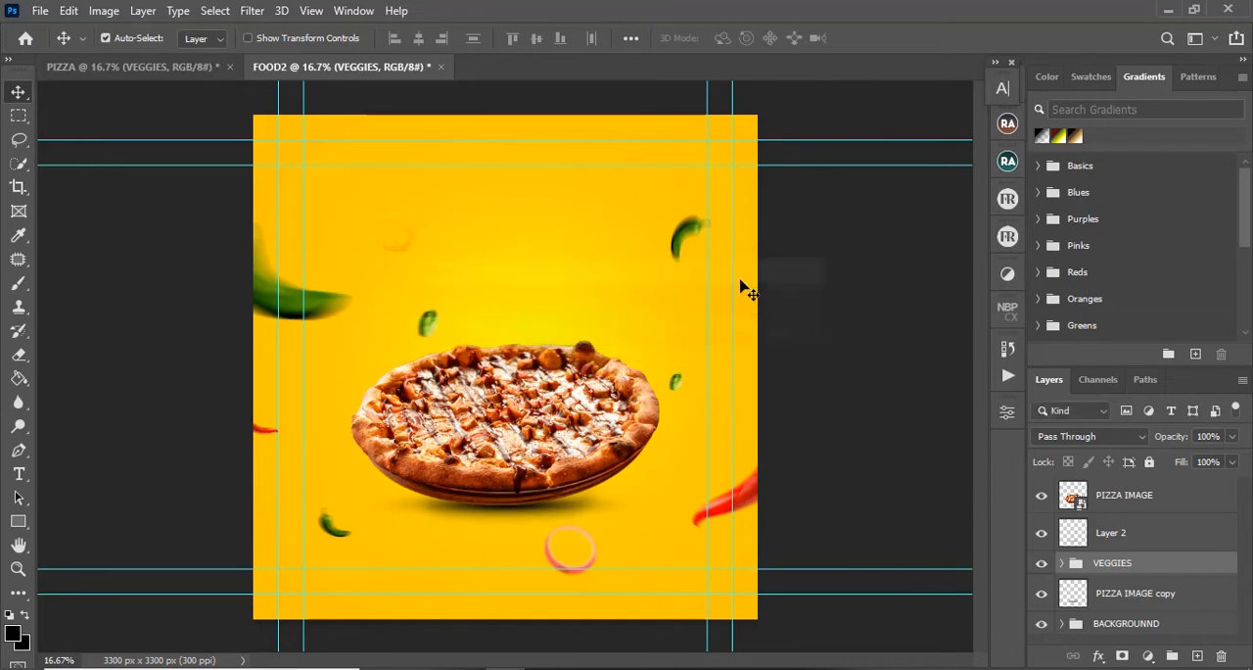
# Step: Apply a Motion Blur to the upper-right green chilli in FOOD2, with angle 20° and distance 47 pixels
pyautogui.click(690, 235)
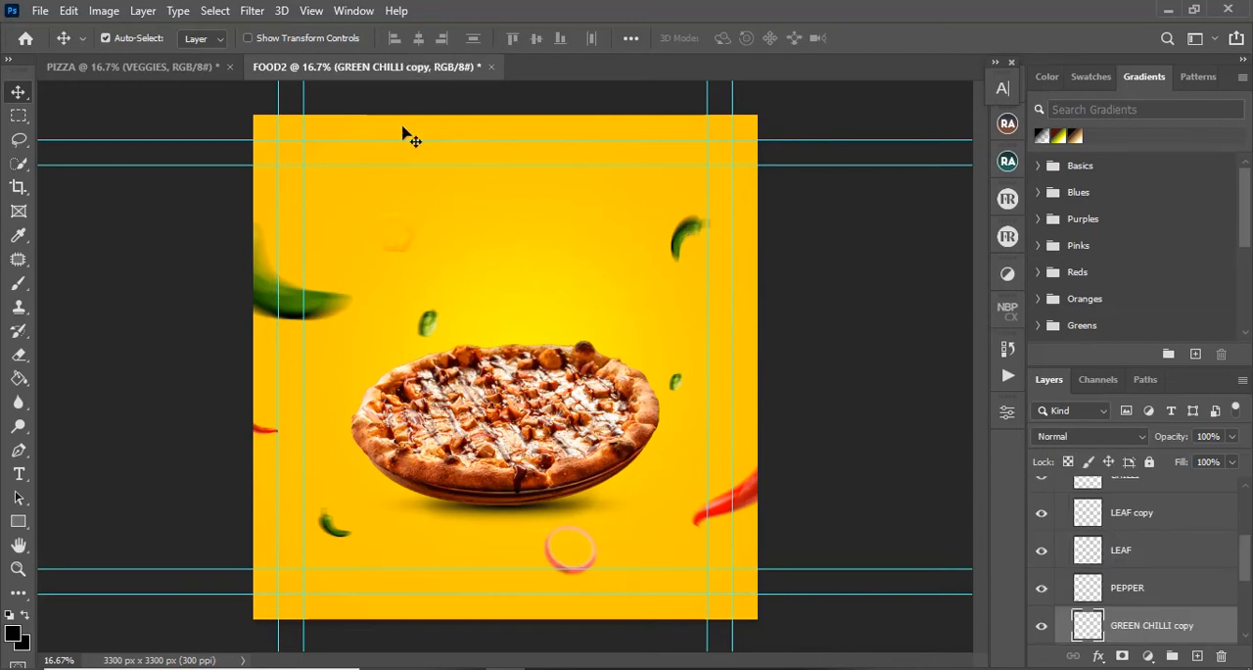
pyautogui.click(252, 12)
pyautogui.moveTo(401, 251)
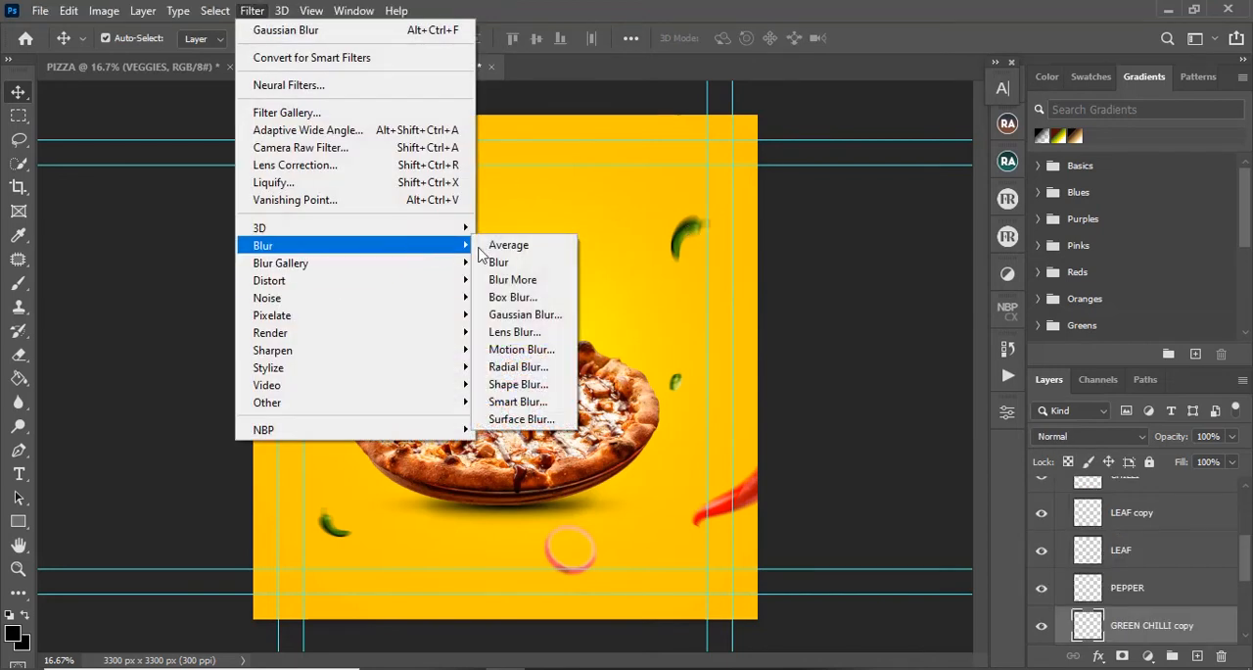
pyautogui.click(521, 349)
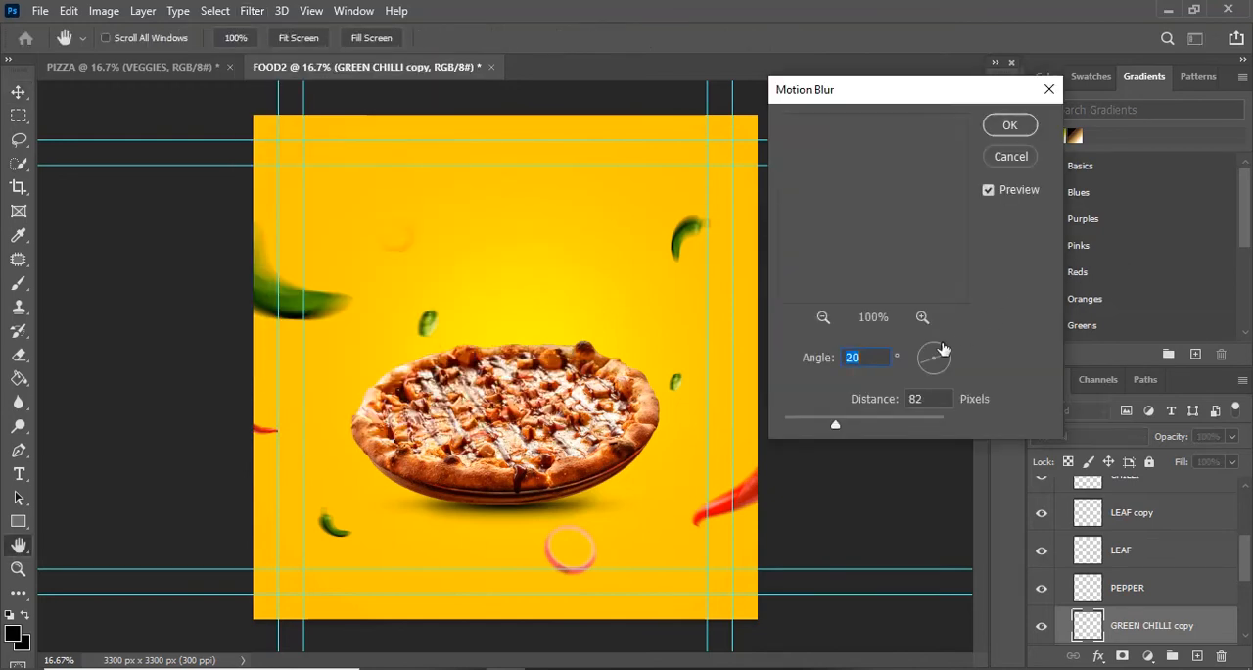
pyautogui.click(844, 426)
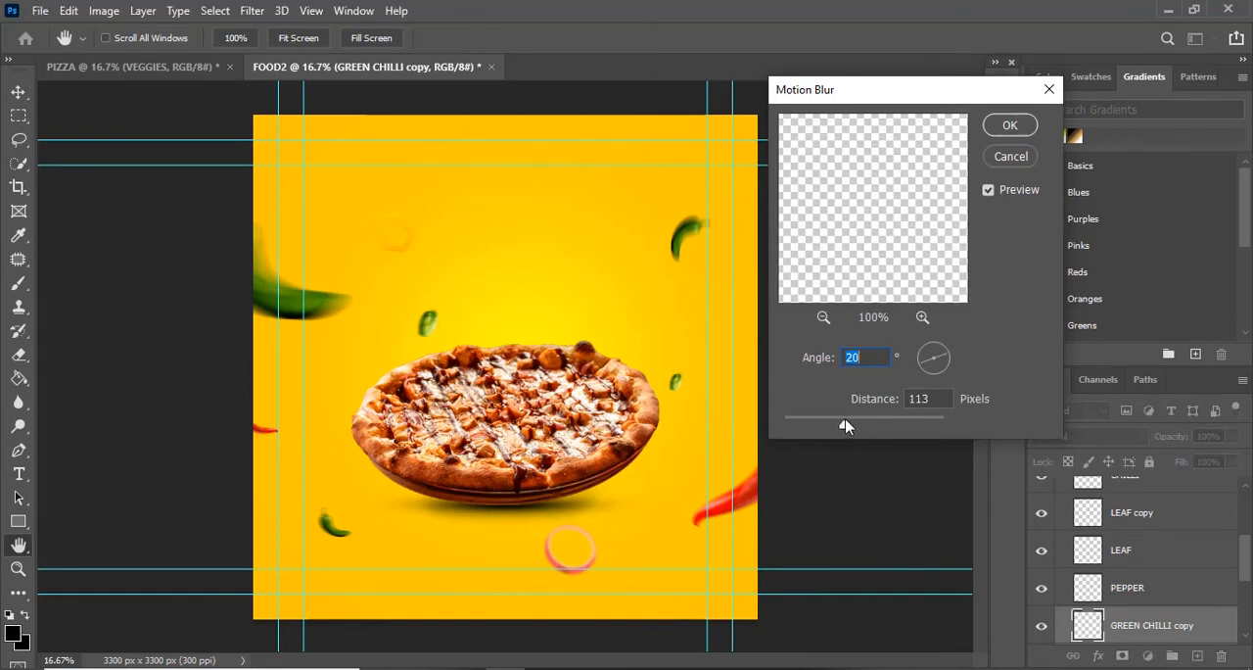
pyautogui.press('Tab')
pyautogui.click(872, 425)
pyautogui.moveTo(879, 425); pyautogui.dragTo(824, 424)
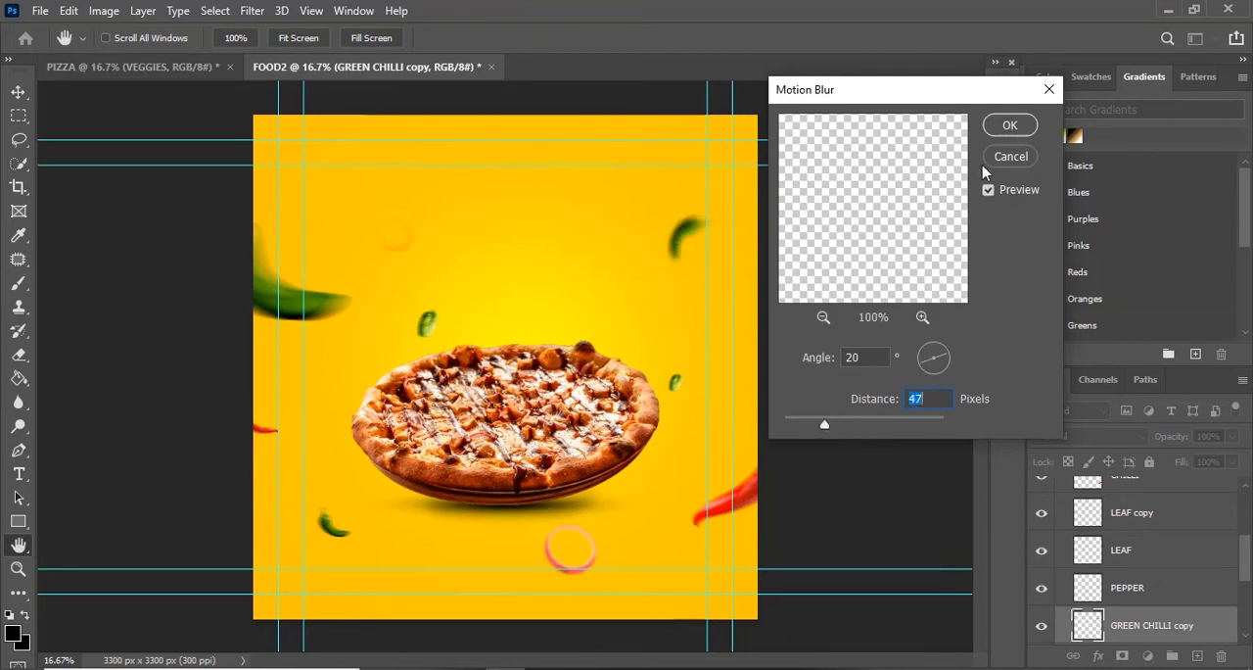
pyautogui.click(1010, 125)
pyautogui.press('v')
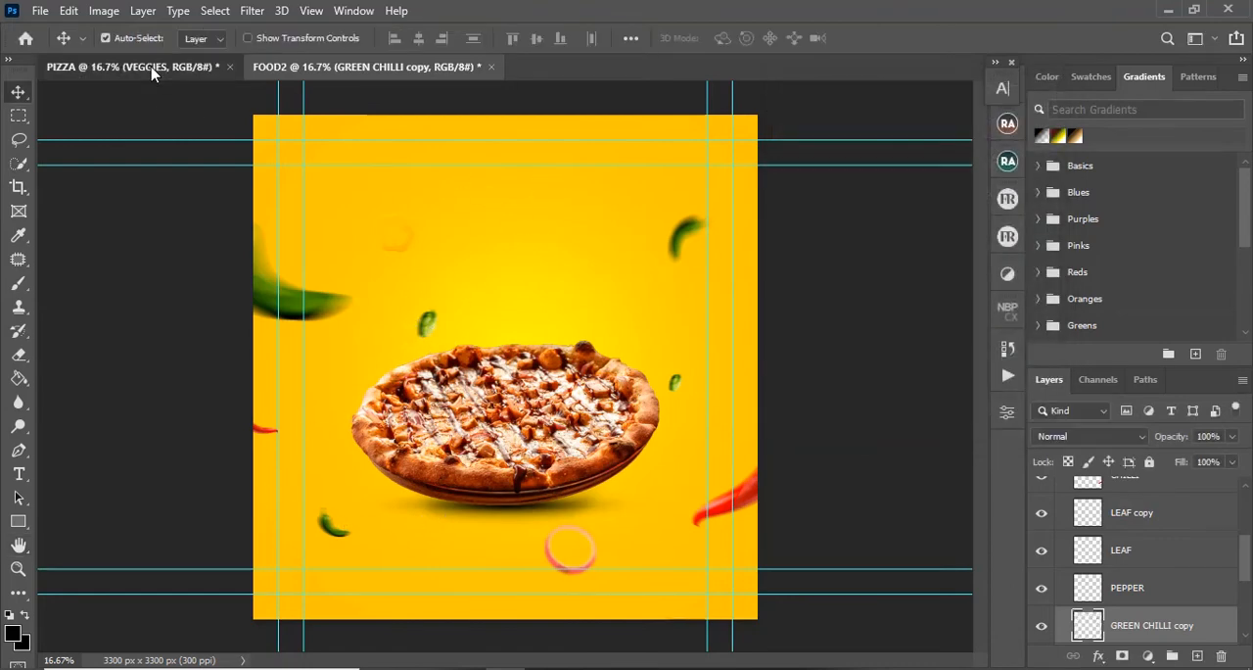
# Step: Apply the same Motion Blur, angle 20° and distance 47 pixels, to the upper-right green chilli in the PIZZA document
pyautogui.moveTo(152, 72); pyautogui.dragTo(686, 217)
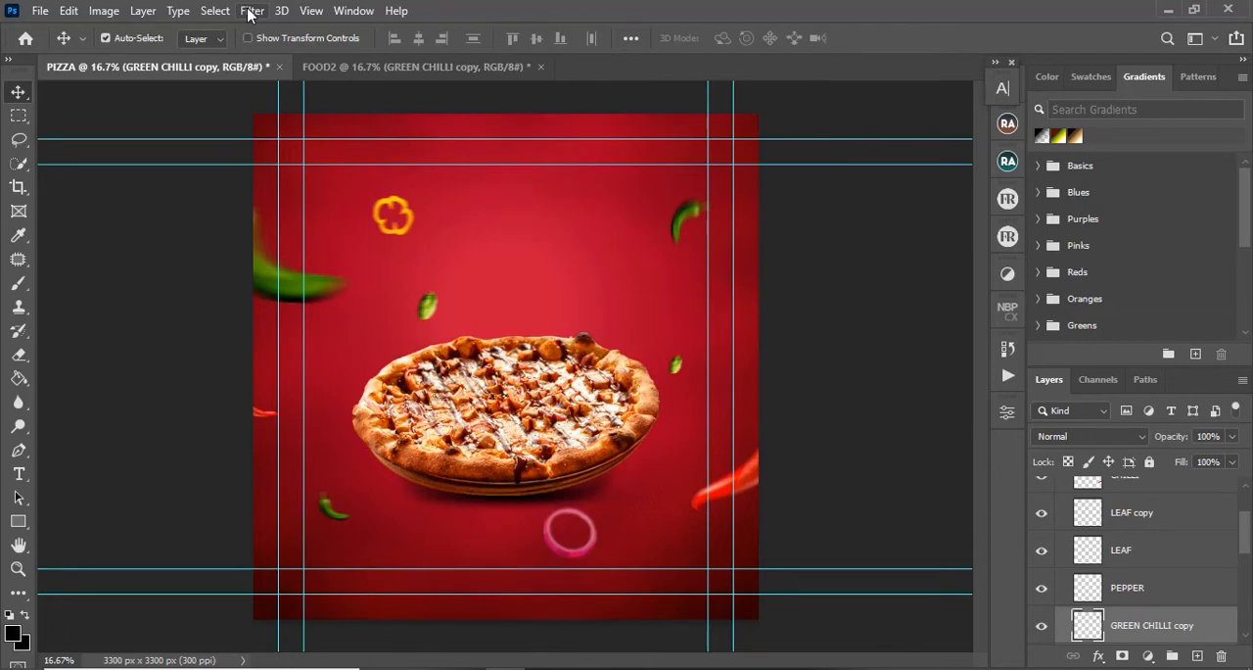
pyautogui.click(251, 11)
pyautogui.moveTo(471, 253)
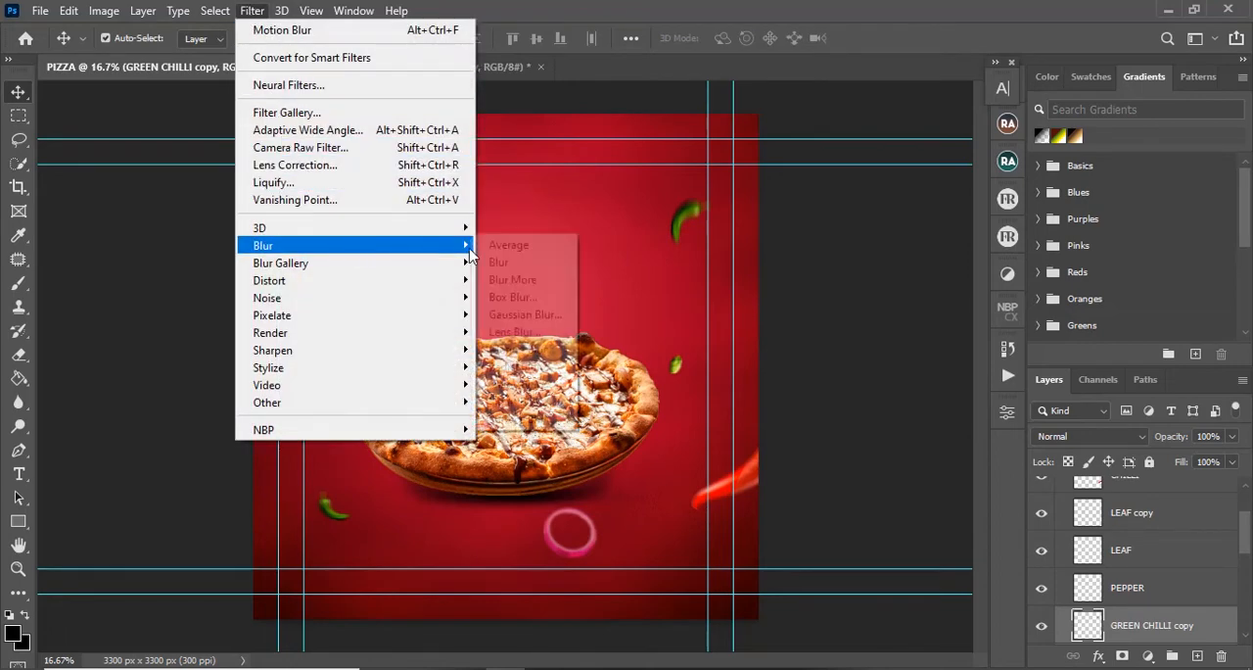
pyautogui.click(509, 352)
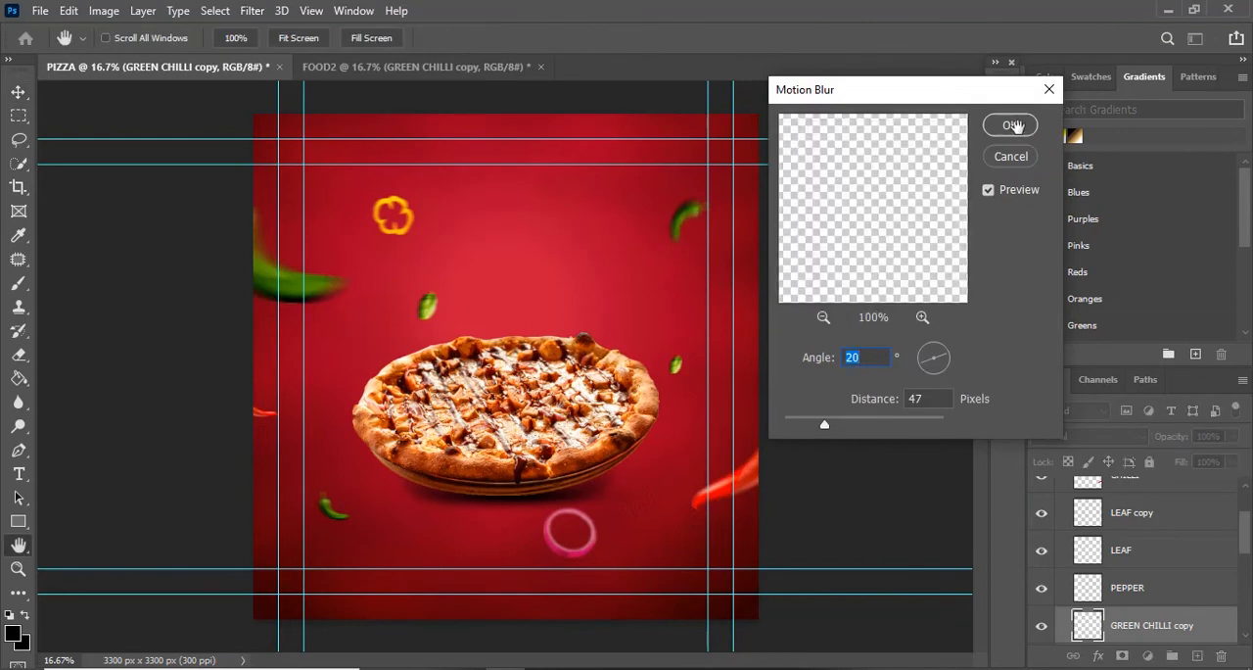
pyautogui.click(1013, 126)
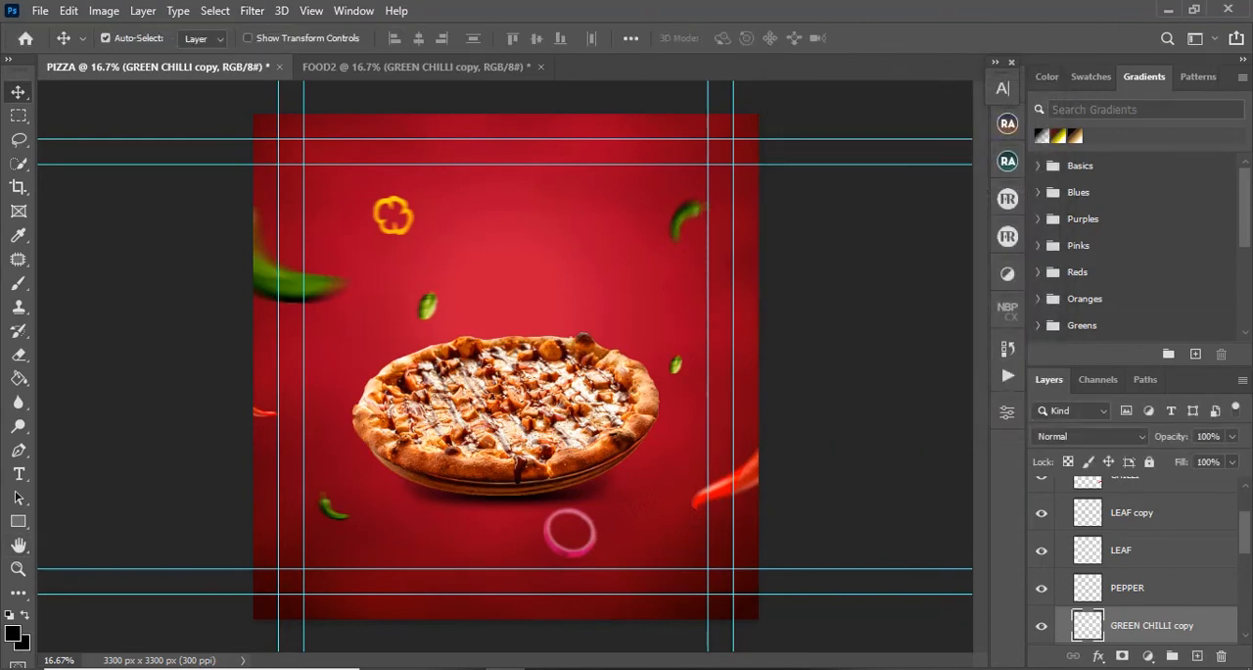
# Step: Apply a Gaussian Blur with a 10-pixel radius to the onion ring in the PIZZA document
pyautogui.click(555, 546)
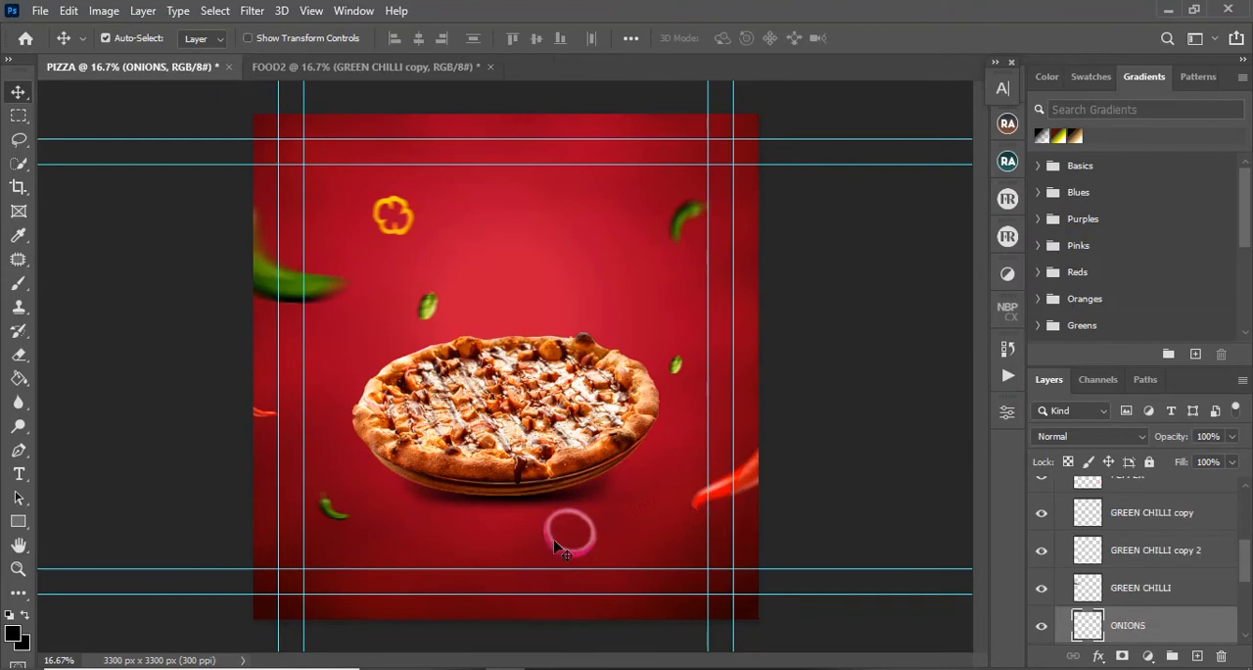
pyautogui.click(248, 12)
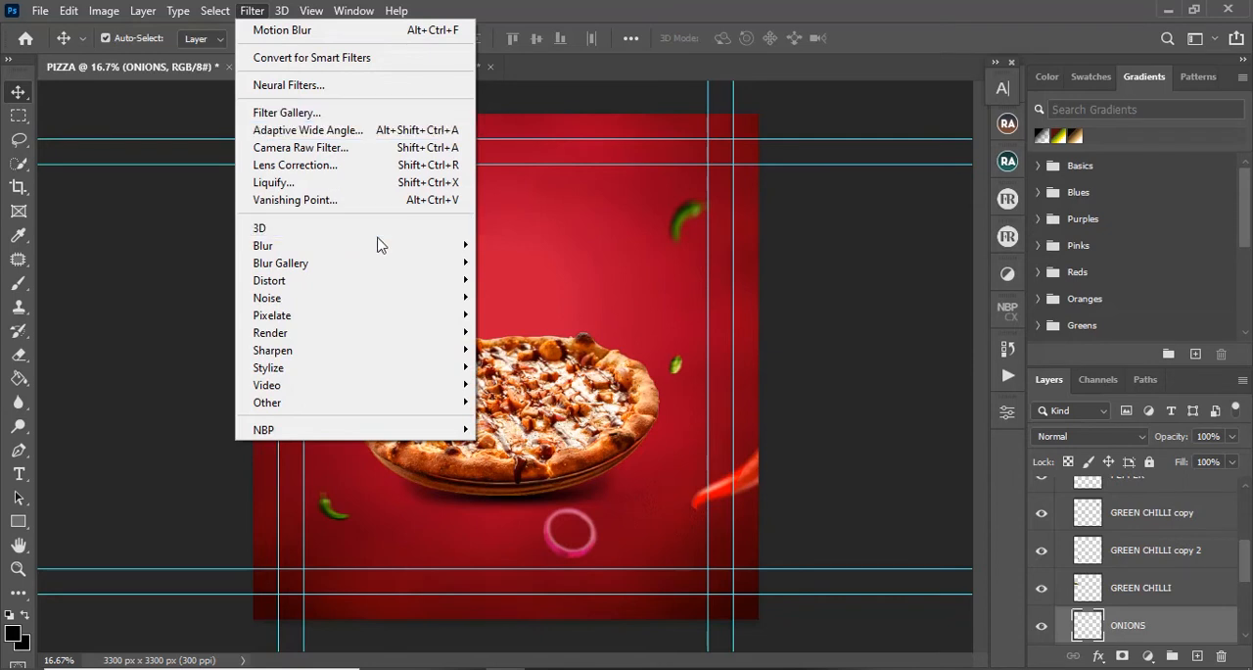
pyautogui.moveTo(406, 245)
pyautogui.click(521, 314)
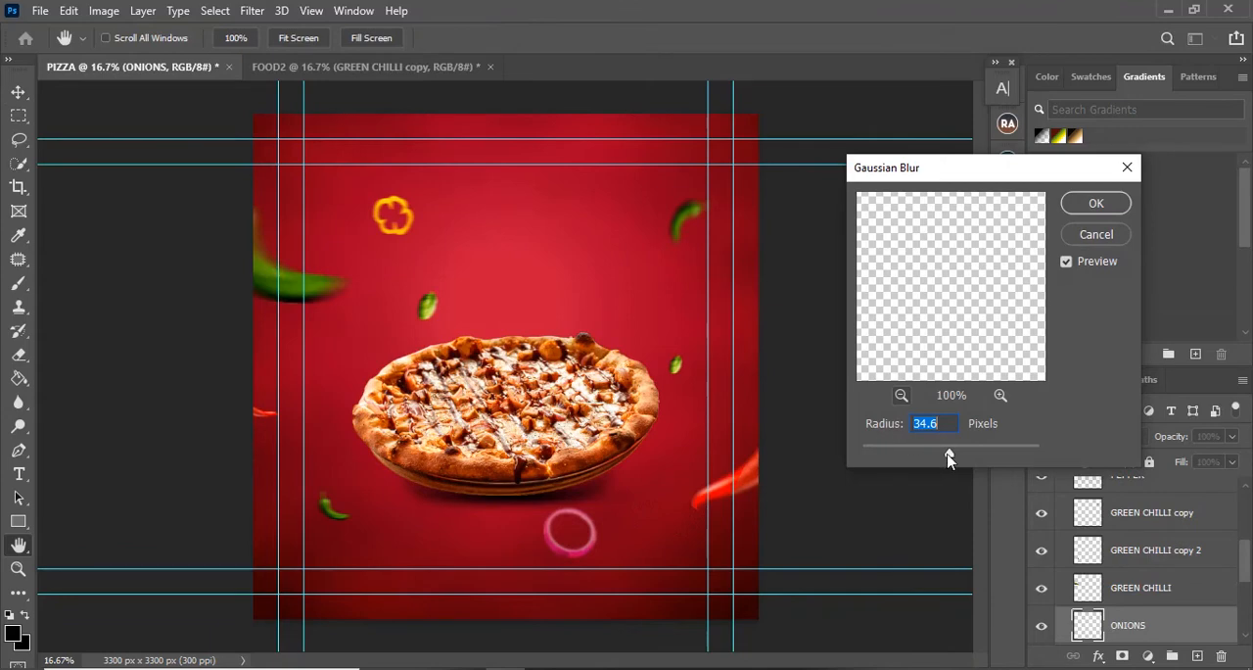
pyautogui.moveTo(948, 454); pyautogui.dragTo(910, 460)
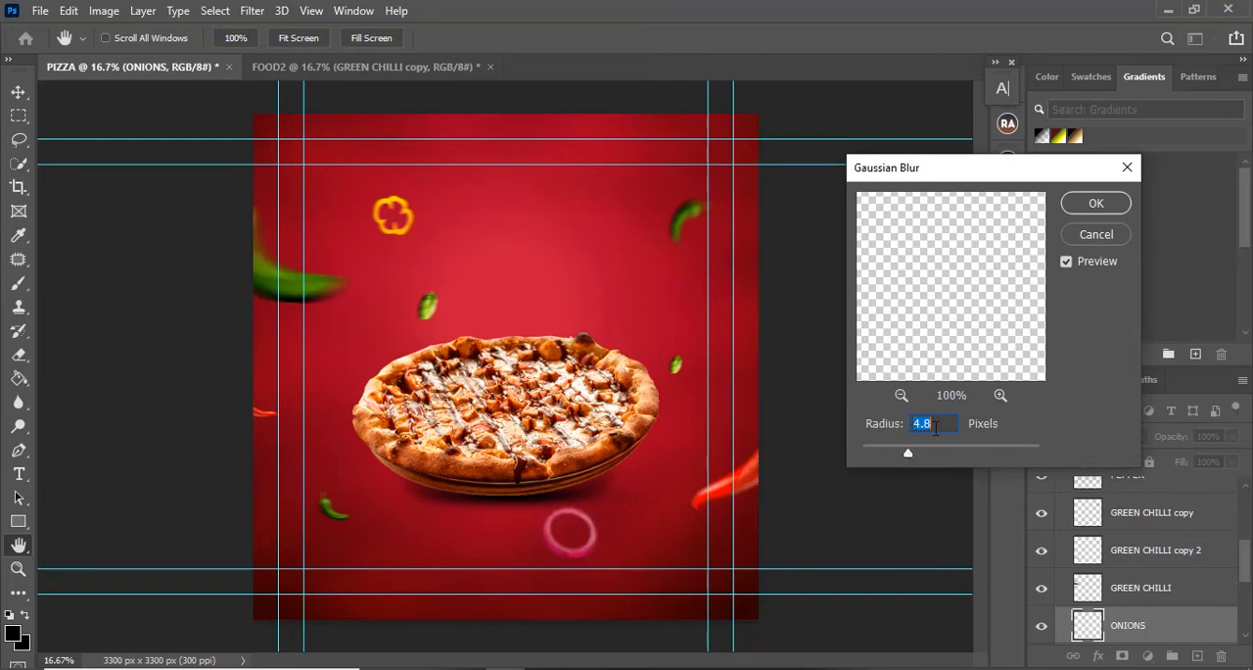
pyautogui.write('7')
pyautogui.click(864, 424)
pyautogui.write('10')
pyautogui.click(1092, 205)
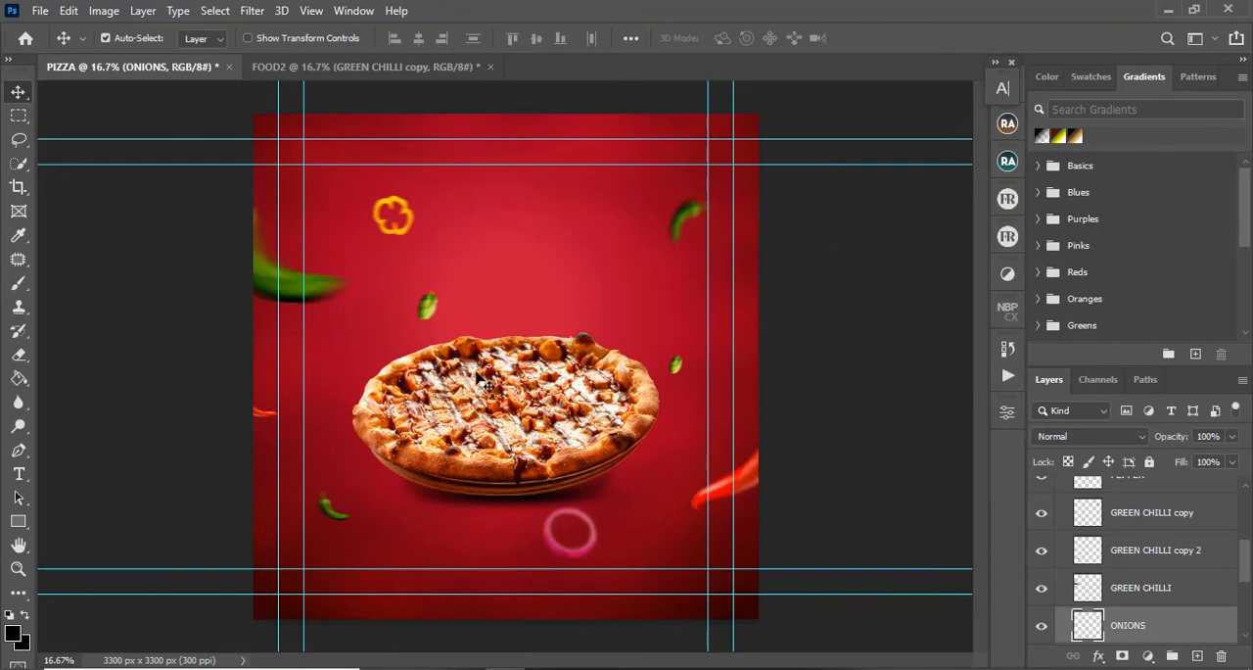
# Step: Reapply the last Gaussian Blur to the onion ring in the FOOD2 document
pyautogui.click(354, 69)
pyautogui.click(554, 561)
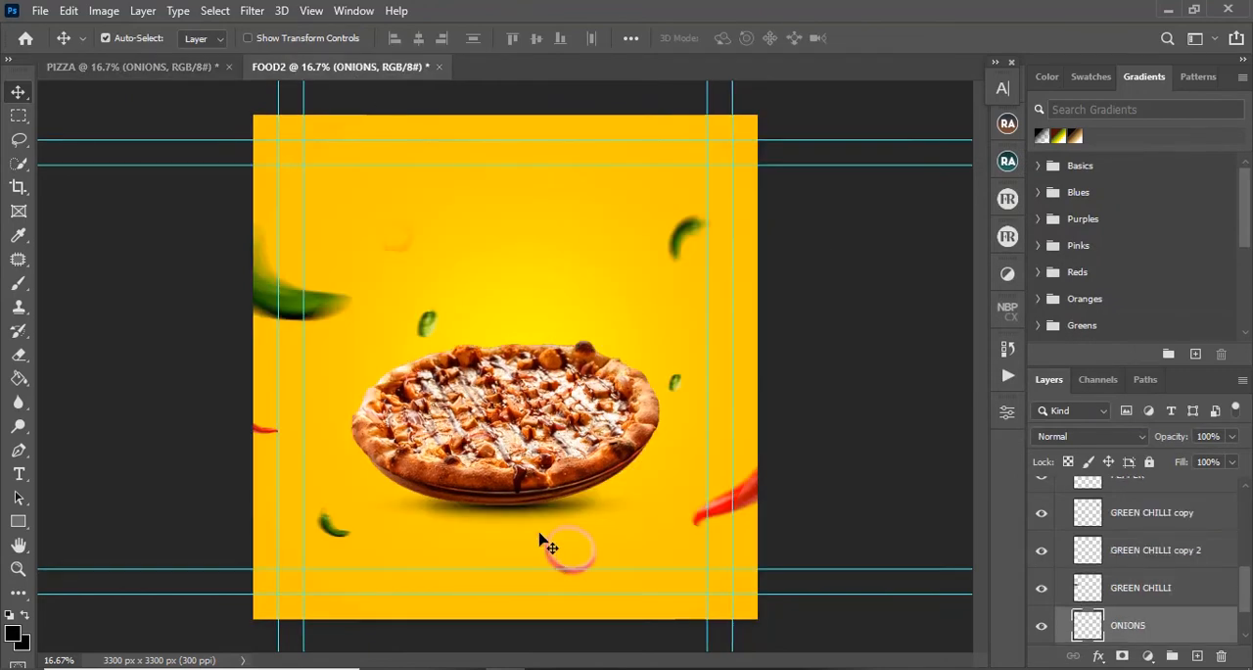
pyautogui.click(251, 13)
pyautogui.click(293, 27)
# Step: Place the ELEMENT image from the YOUTUBE STUFF folder into the PIZZA document at its default size
pyautogui.click(126, 67)
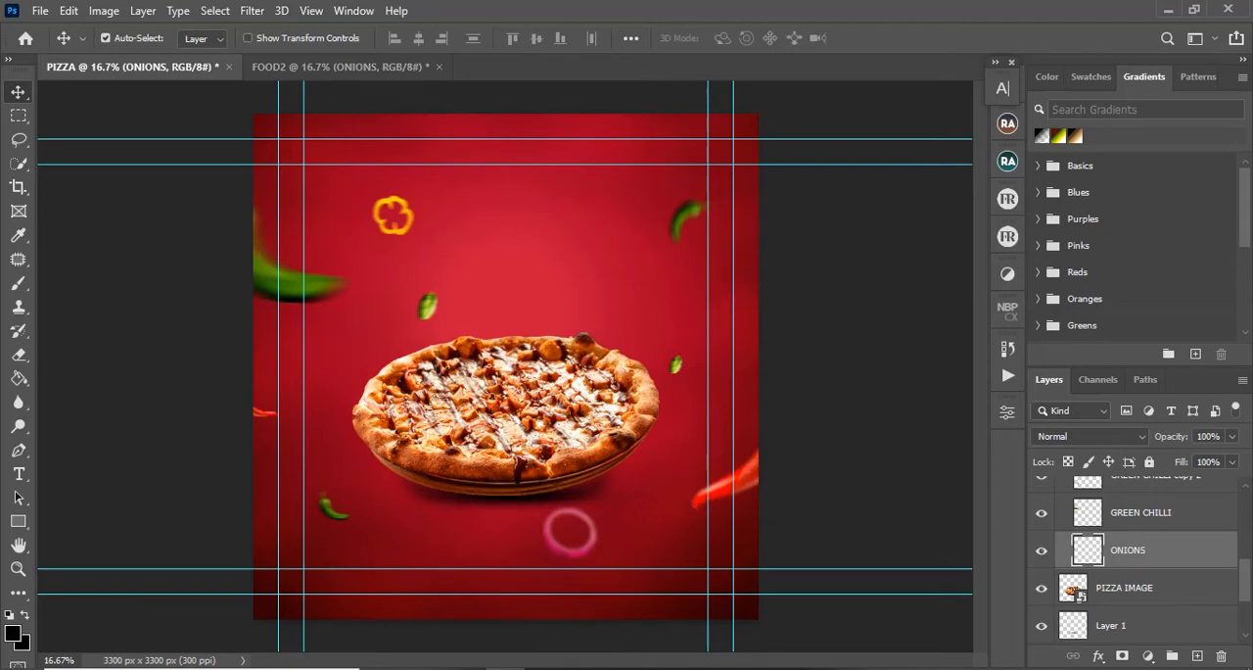
pyautogui.click(462, 668)
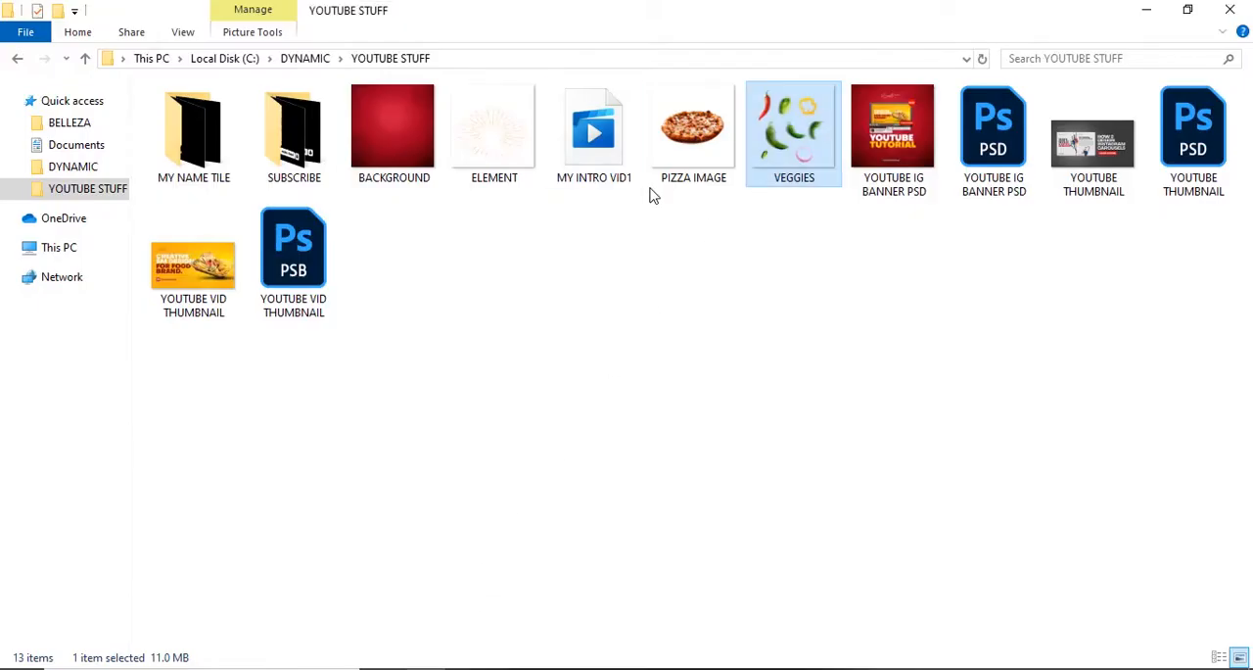
pyautogui.moveTo(490, 129); pyautogui.dragTo(504, 669)
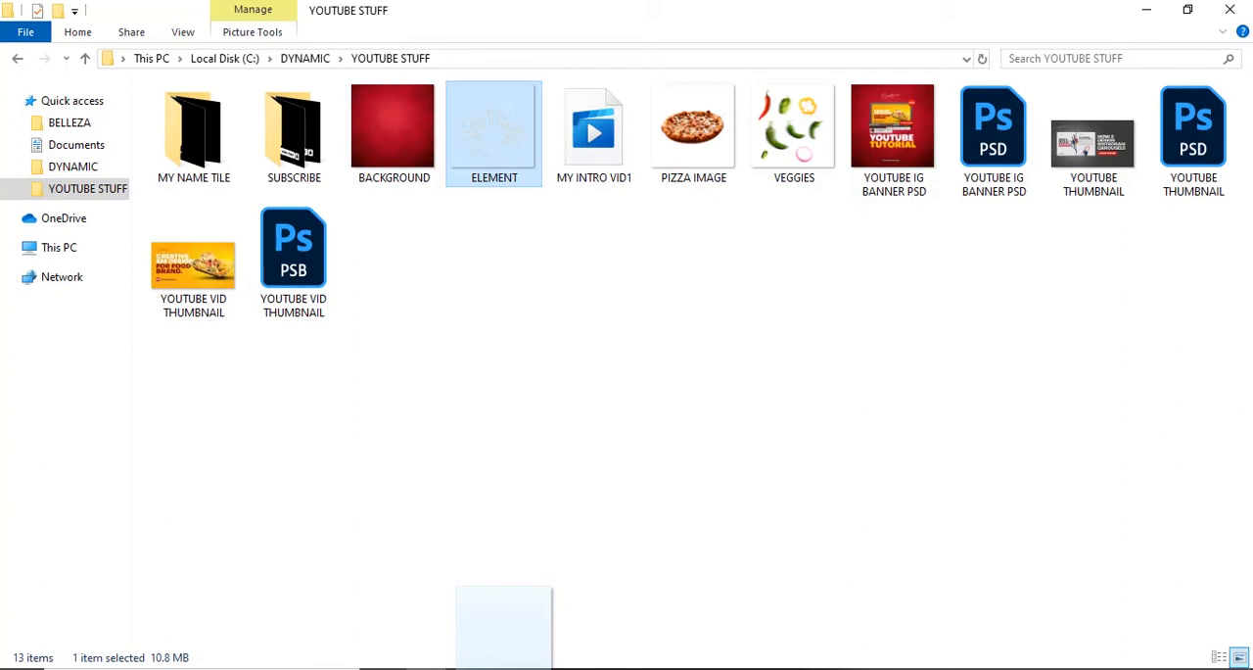
pyautogui.moveTo(509, 662); pyautogui.dragTo(523, 645)
pyautogui.moveTo(933, 669); pyautogui.dragTo(485, 500)
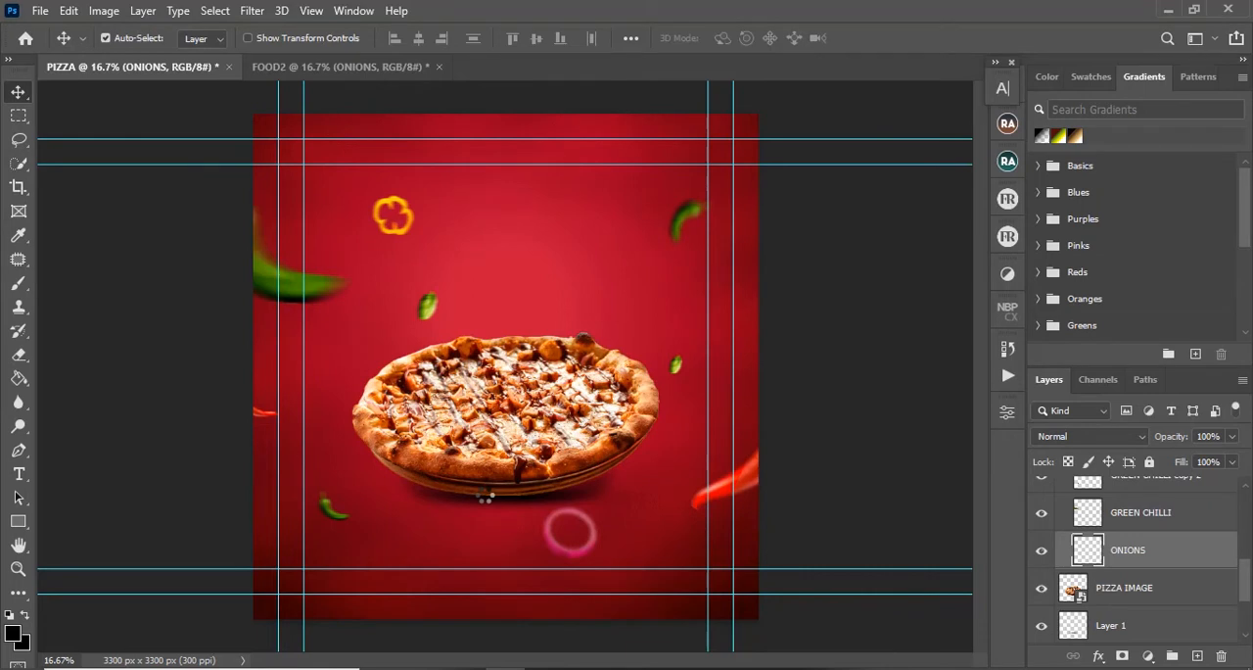
pyautogui.moveTo(485, 499); pyautogui.dragTo(484, 499)
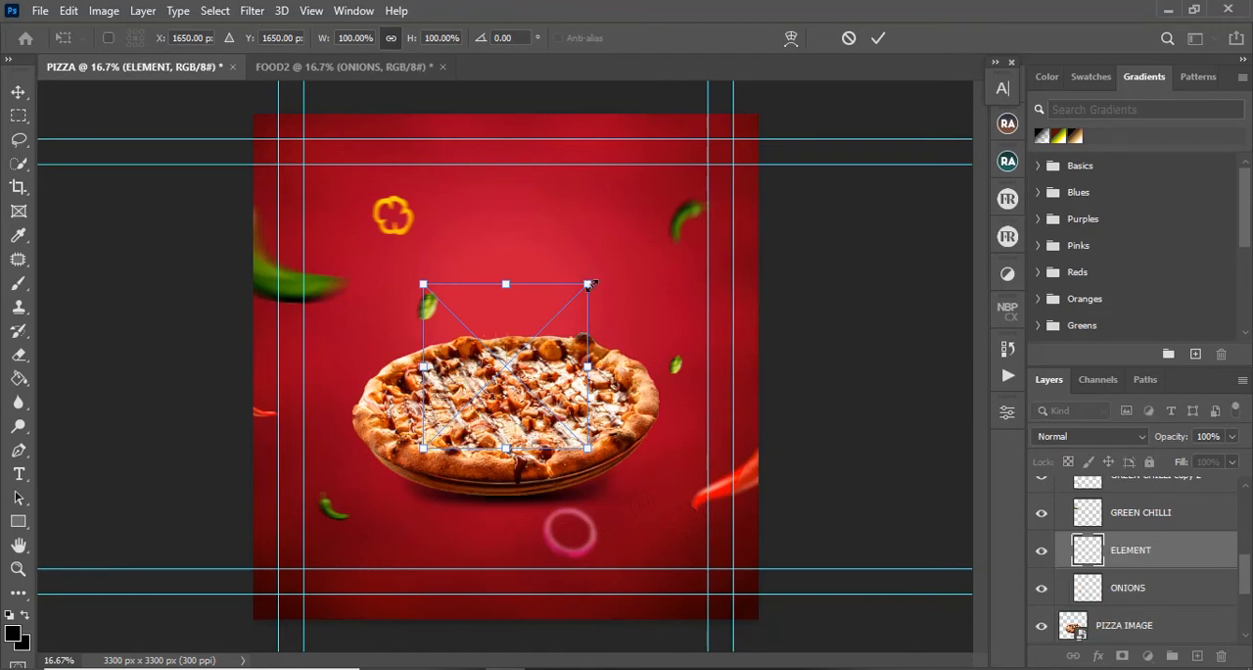
pyautogui.scroll(1, 1165, 583)
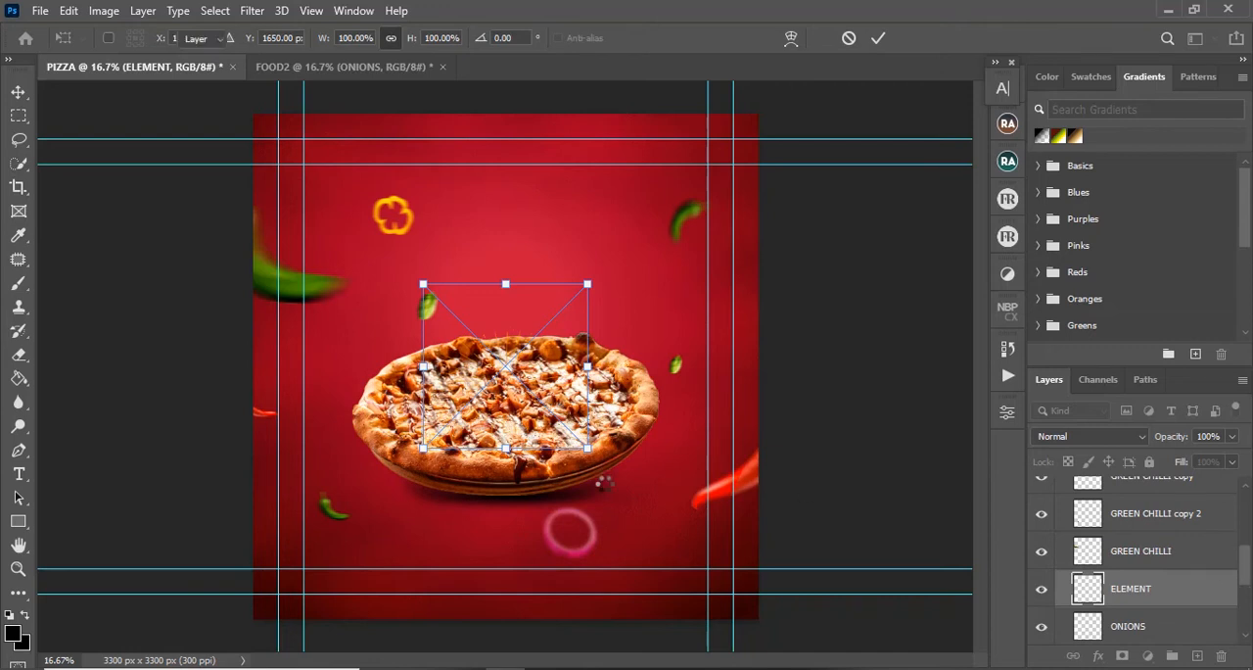
pyautogui.press('Return')
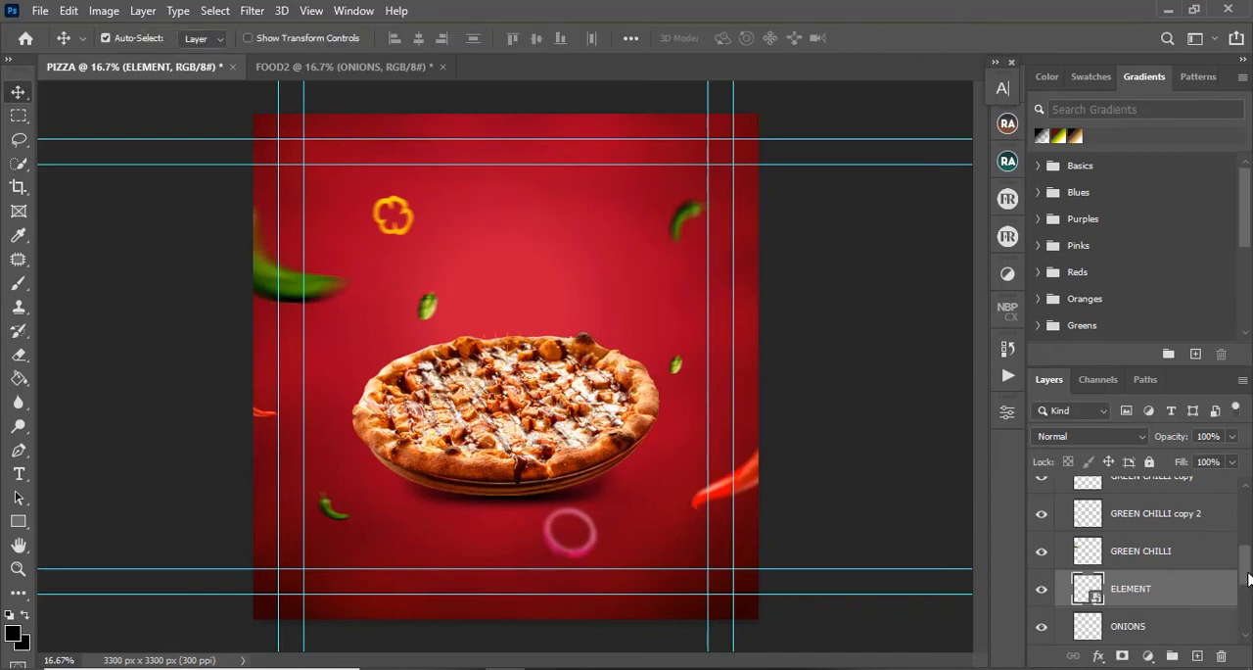
# Step: Move the ELEMENT layer out of the VEGGIES group to directly below the PIZZA IMAGE layer
pyautogui.scroll(-2, 1245, 577)
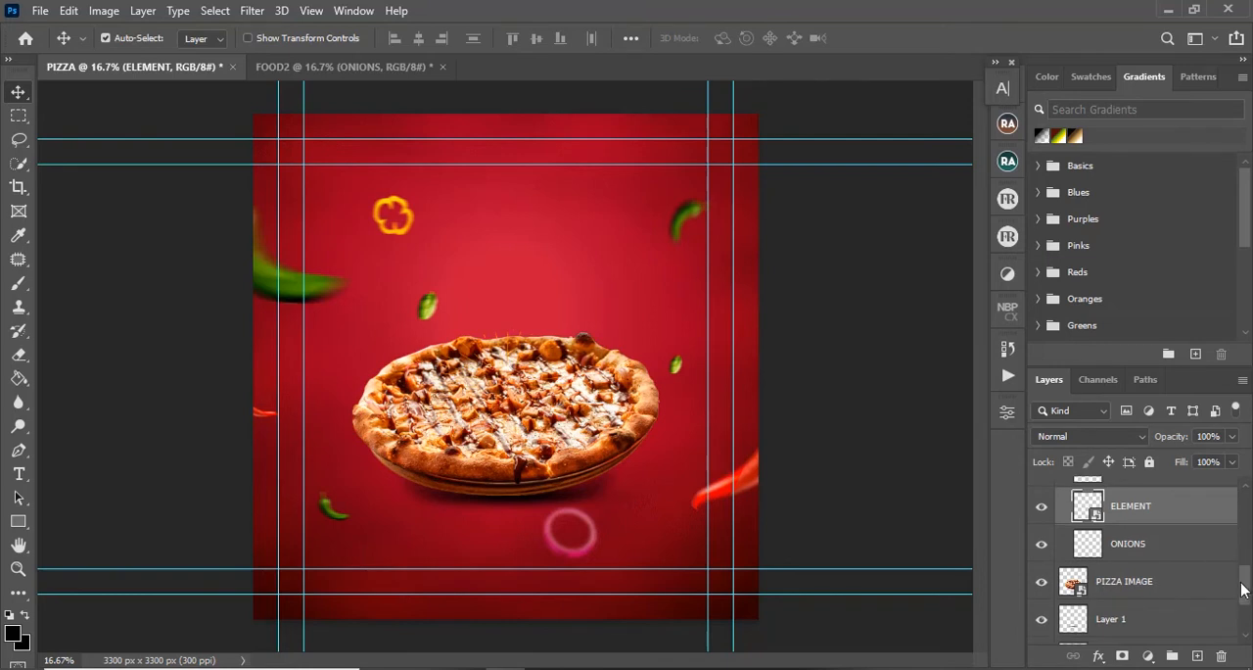
pyautogui.click(1171, 519)
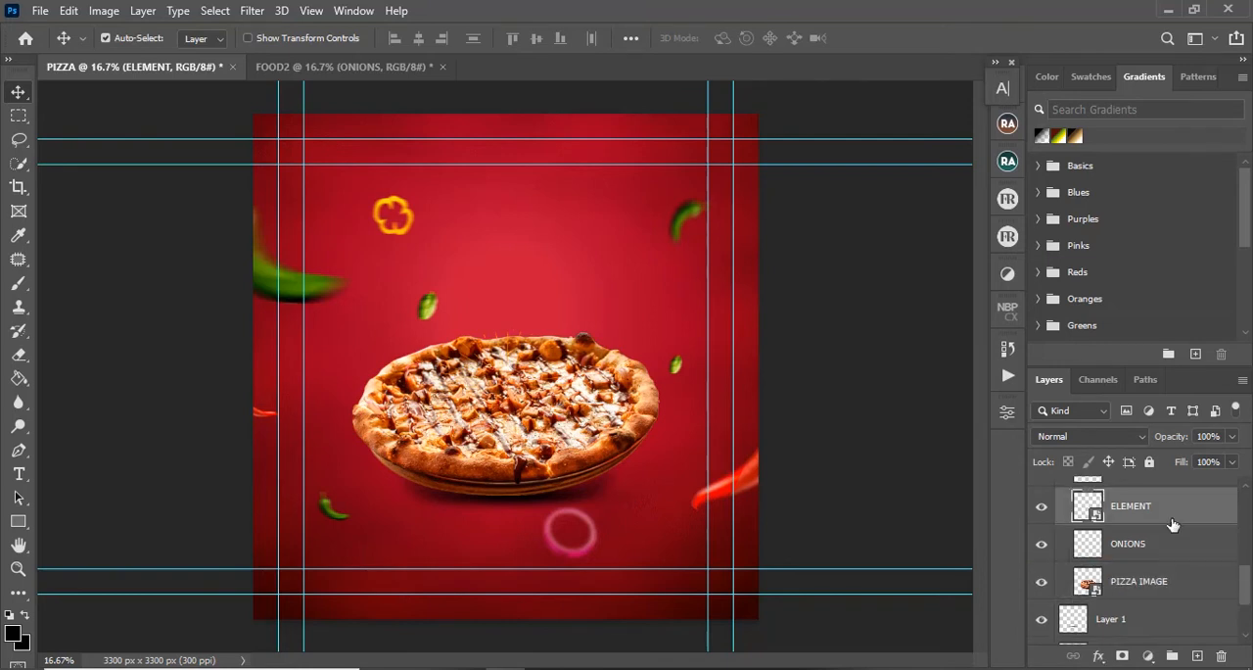
pyautogui.moveTo(1146, 563); pyautogui.dragTo(1141, 594)
# Step: Scale the ELEMENT sunburst to about 313% and position it so its rays spread out evenly around the pizza
pyautogui.press('ctrl')
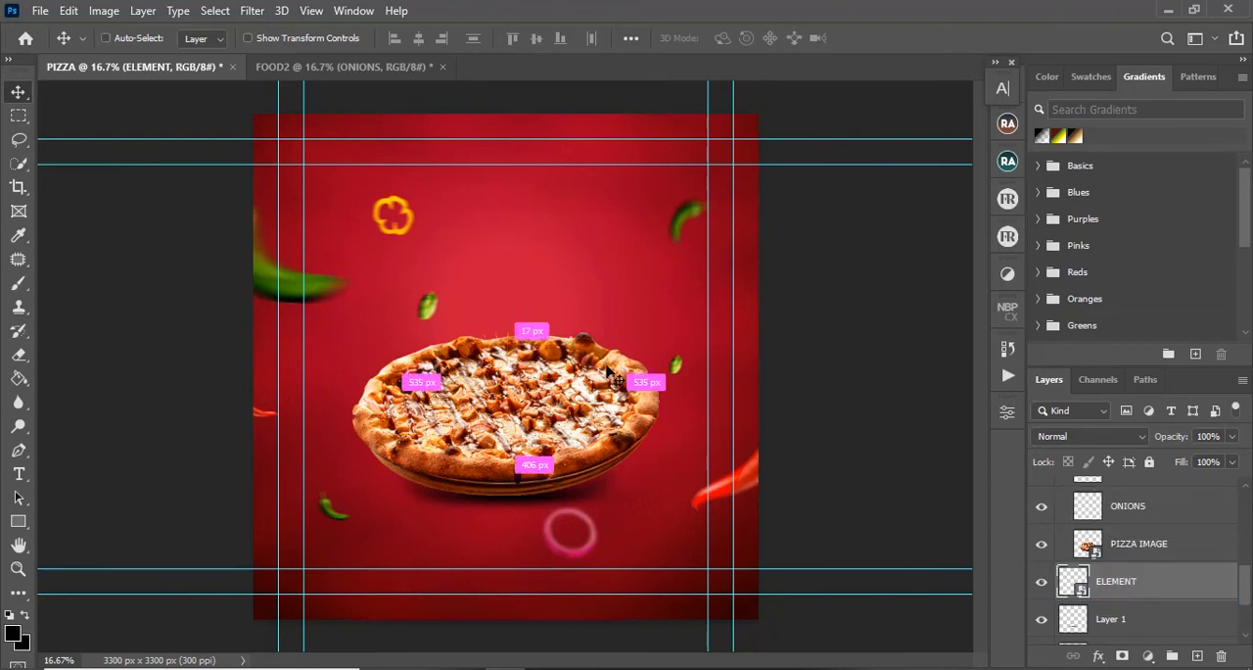
pyautogui.hotkey('ctrl', 't')
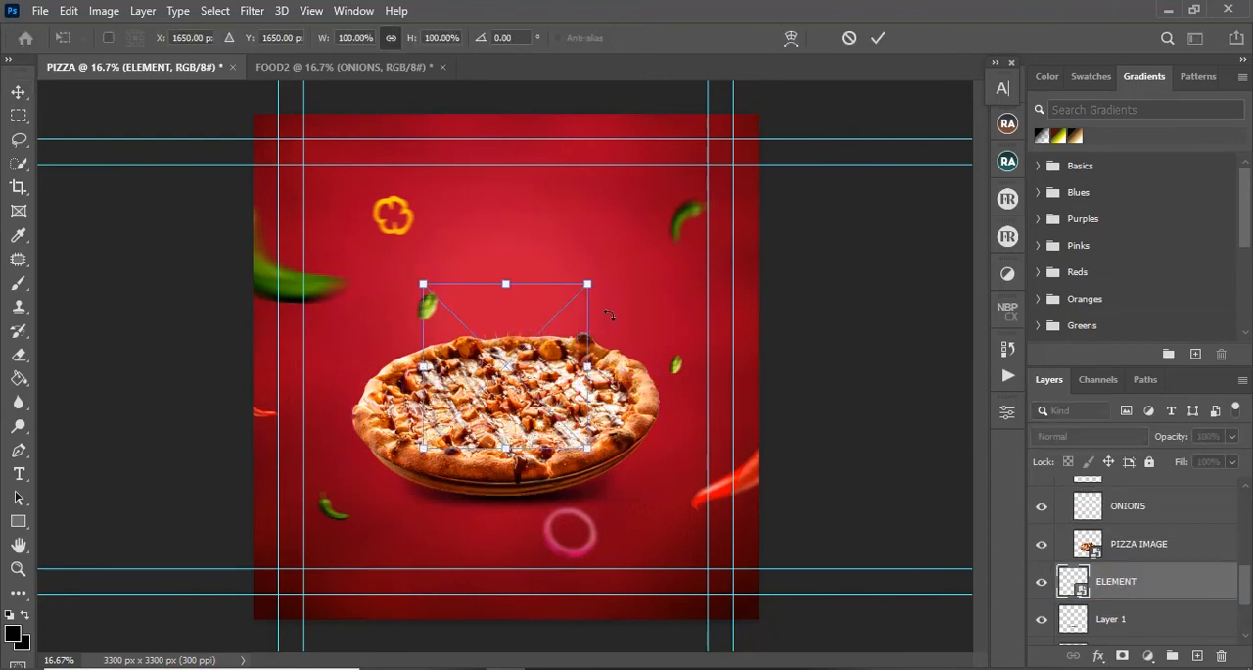
pyautogui.moveTo(587, 284); pyautogui.dragTo(767, 105)
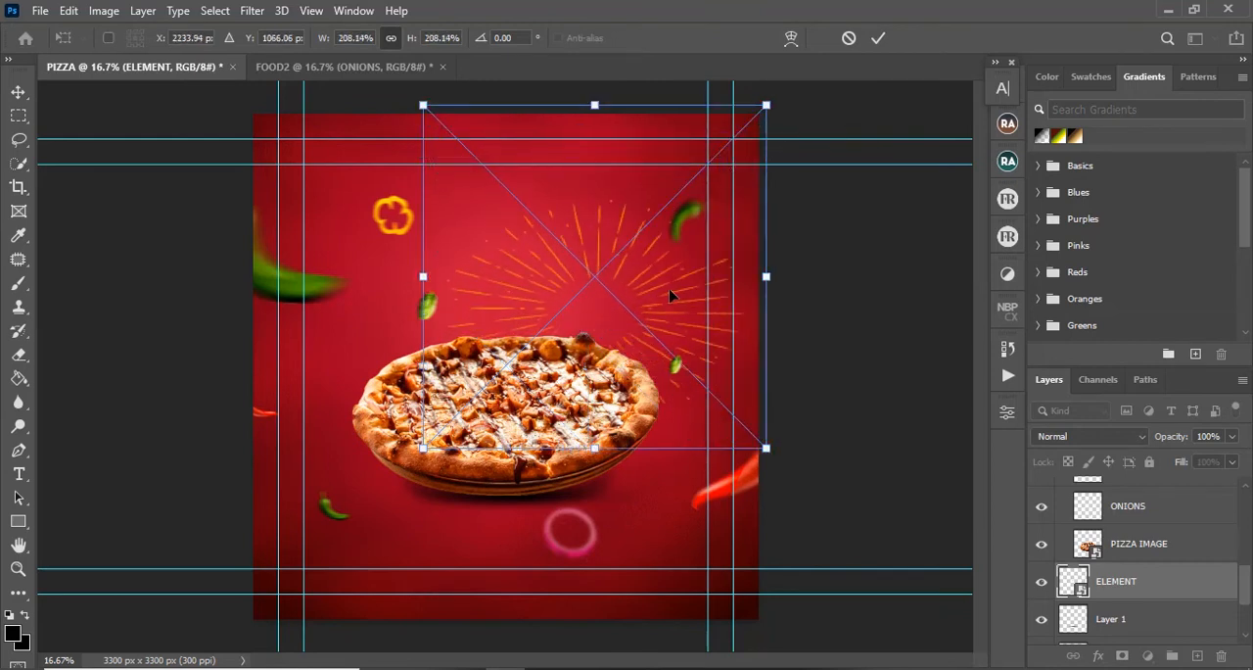
pyautogui.moveTo(670, 294); pyautogui.dragTo(570, 382)
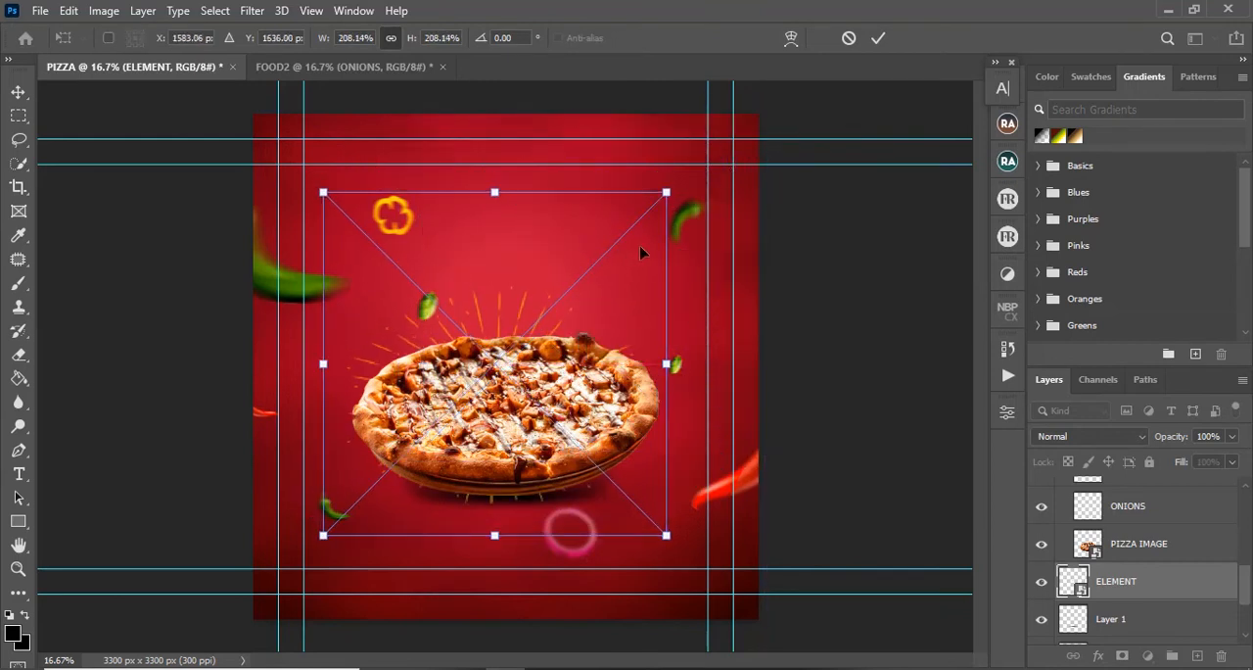
pyautogui.moveTo(666, 193); pyautogui.dragTo(839, 20)
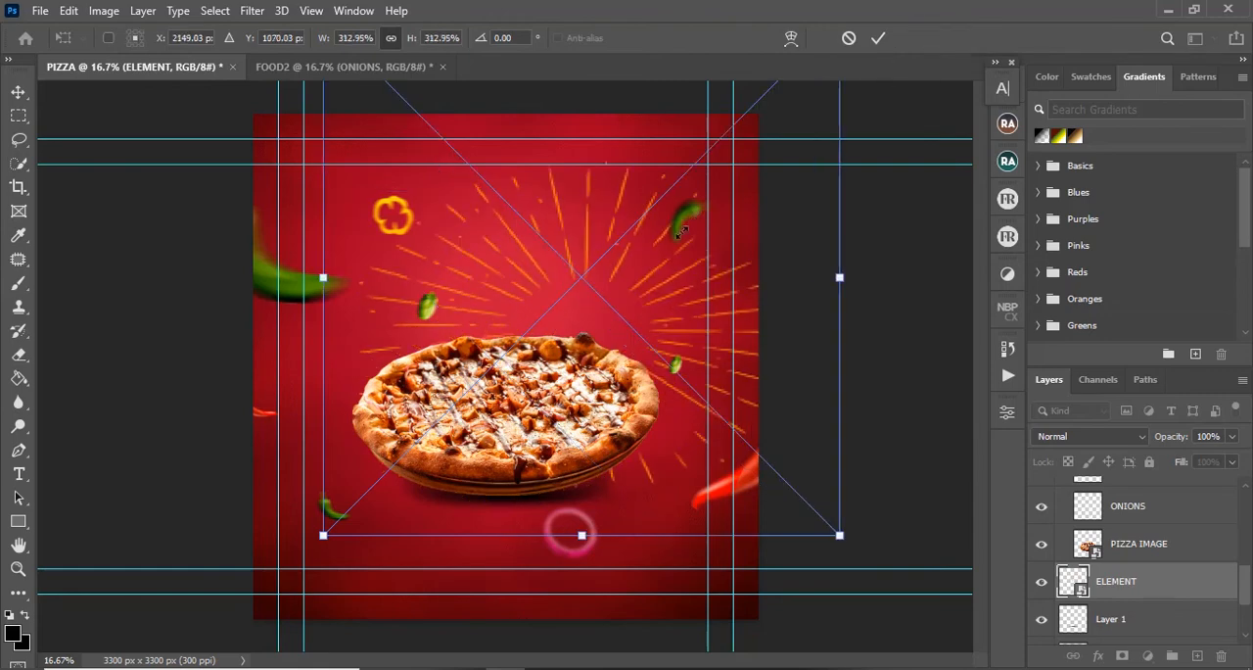
pyautogui.moveTo(644, 291); pyautogui.dragTo(584, 360)
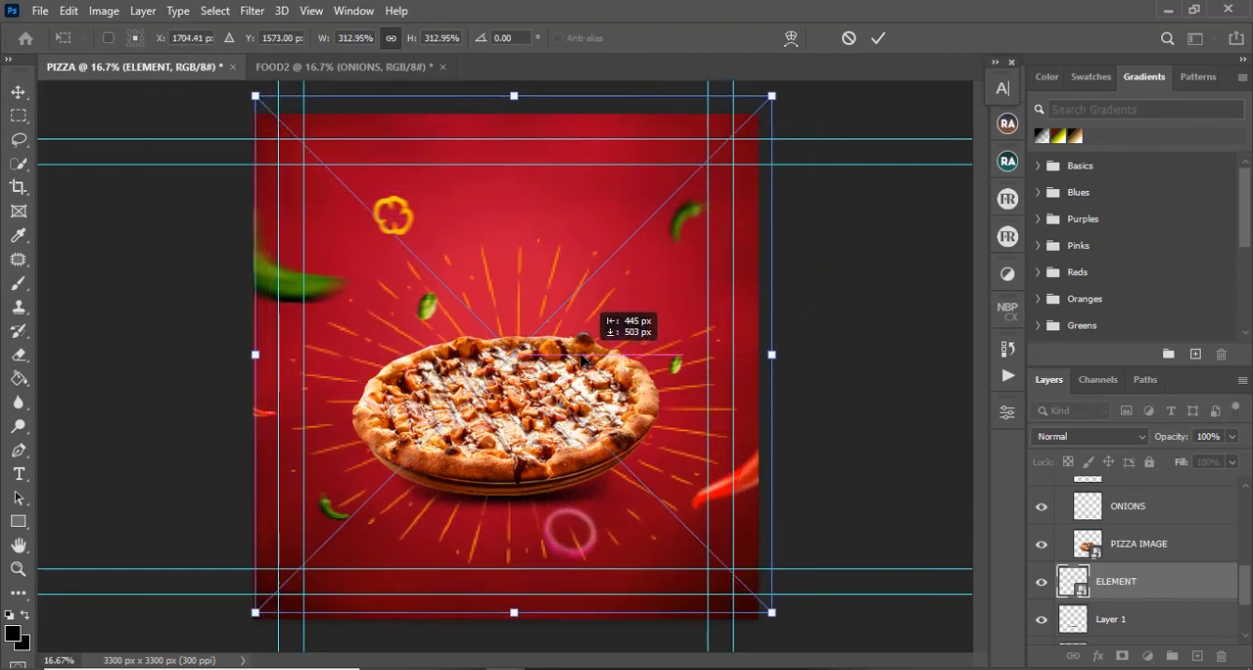
pyautogui.click(876, 39)
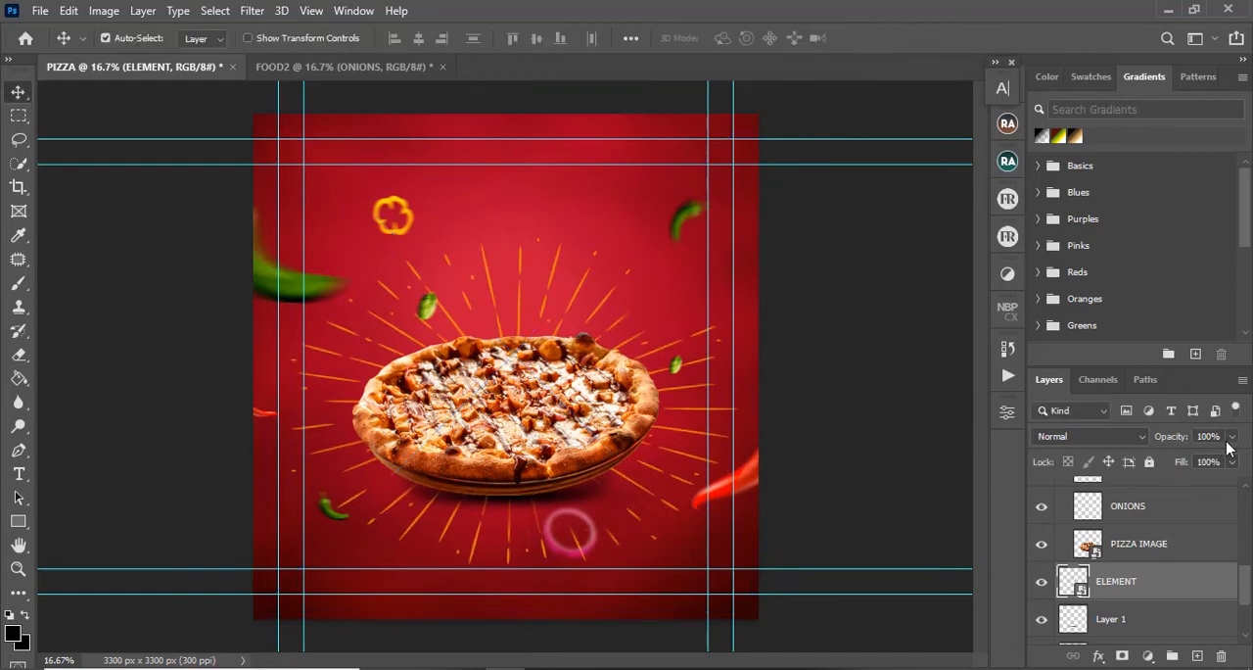
# Step: Set the ELEMENT layer's blend mode to Soft Light and its opacity to 38%
pyautogui.click(1141, 437)
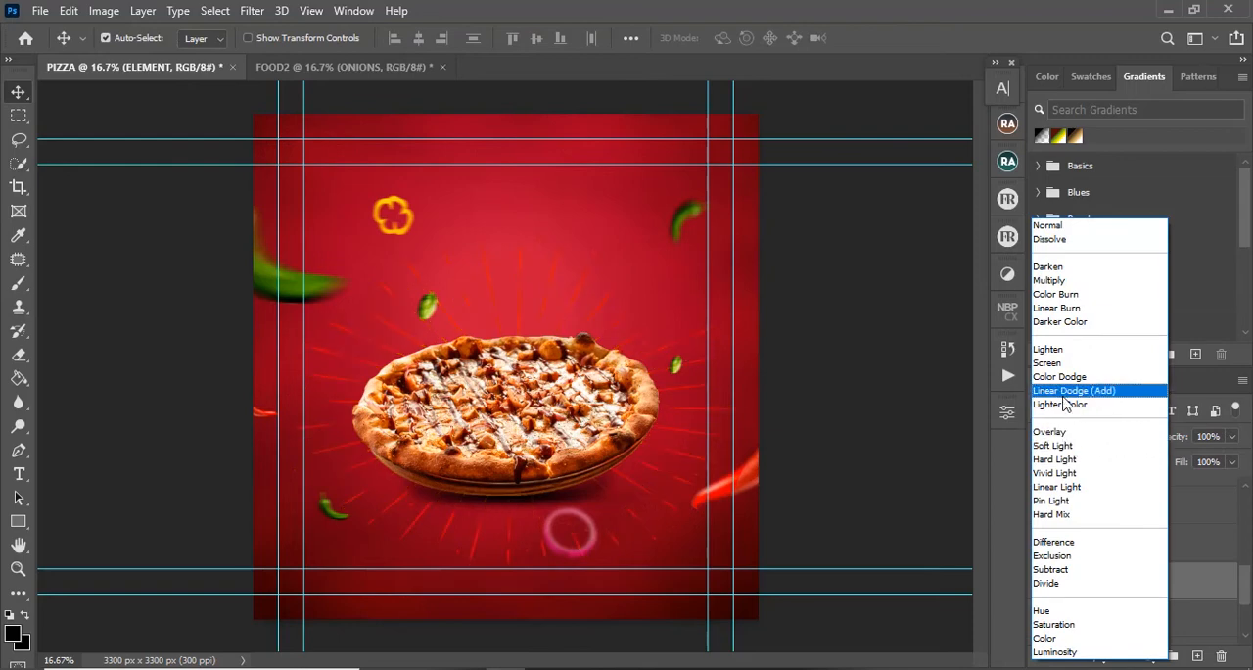
pyautogui.click(1053, 446)
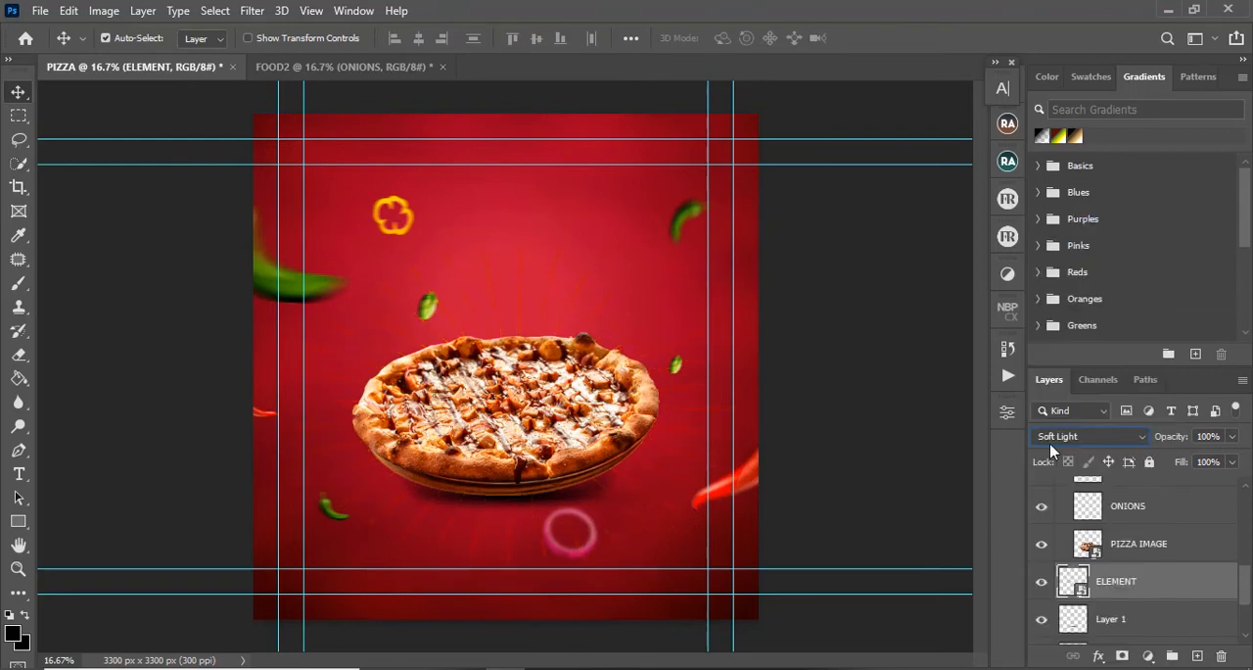
pyautogui.click(1232, 436)
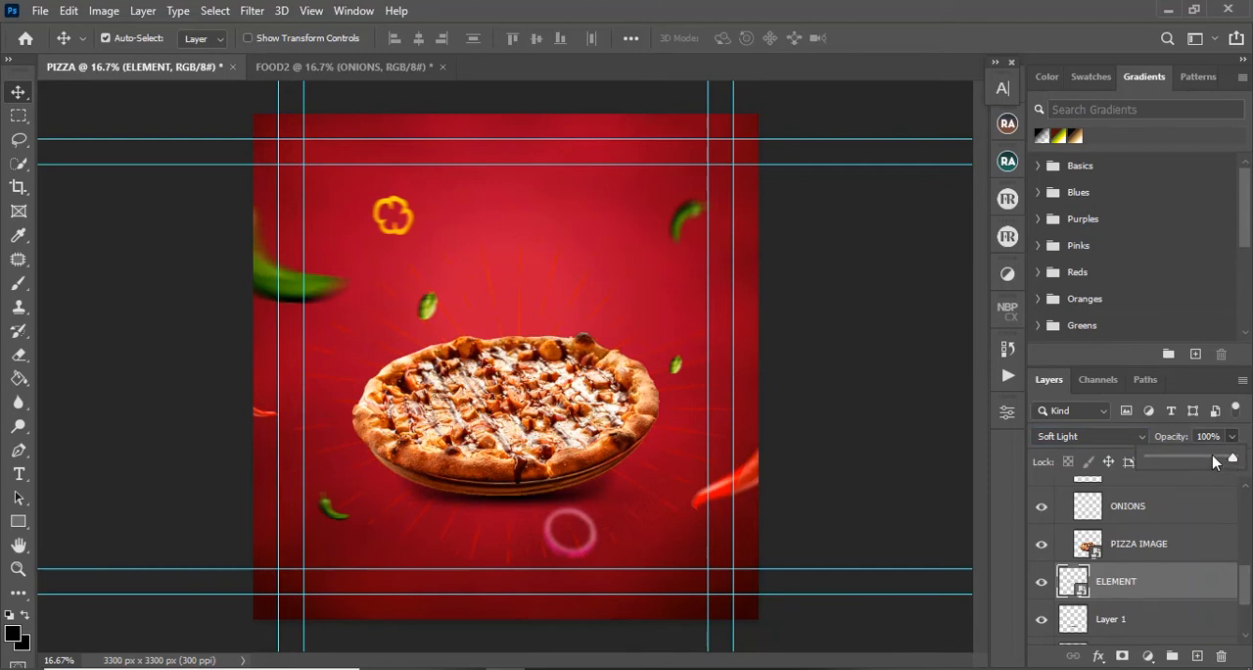
pyautogui.click(1214, 459)
pyautogui.moveTo(1207, 464); pyautogui.dragTo(1181, 464)
# Step: Copy the ELEMENT layer into the FOOD2 document and move it out of the vegetables group to just above the BACKGROUNND group
pyautogui.moveTo(1138, 587); pyautogui.dragTo(513, 446)
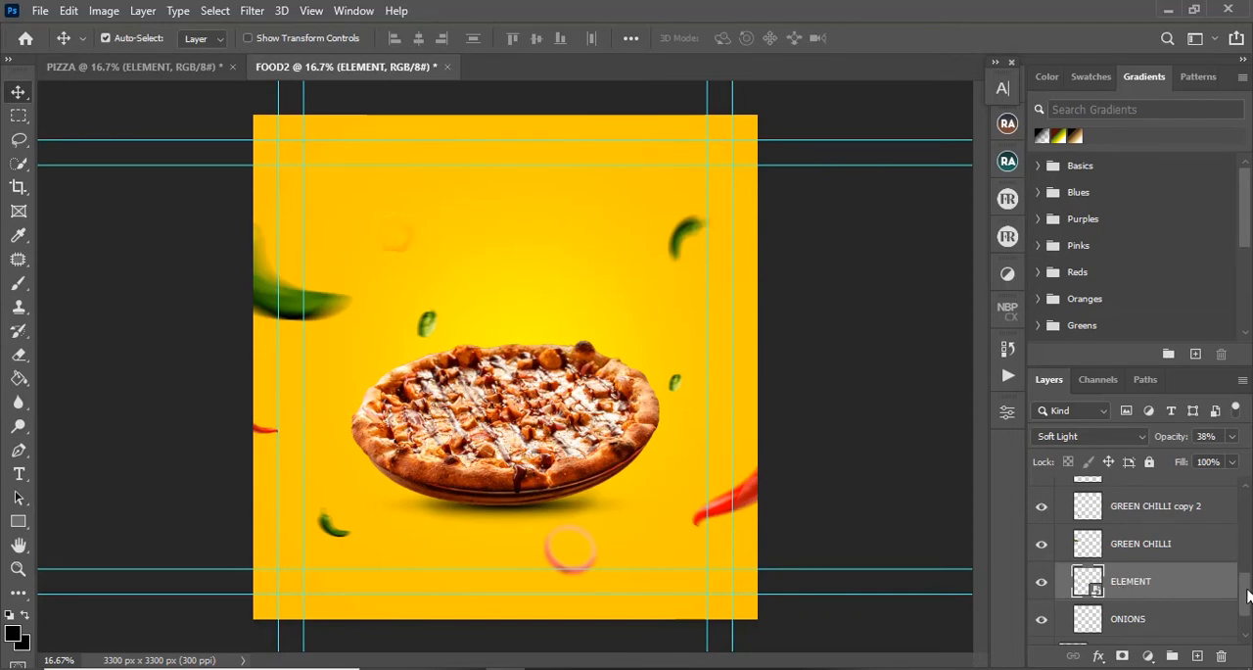
pyautogui.scroll(-2, 1214, 578)
pyautogui.moveTo(1165, 534); pyautogui.dragTo(1159, 614)
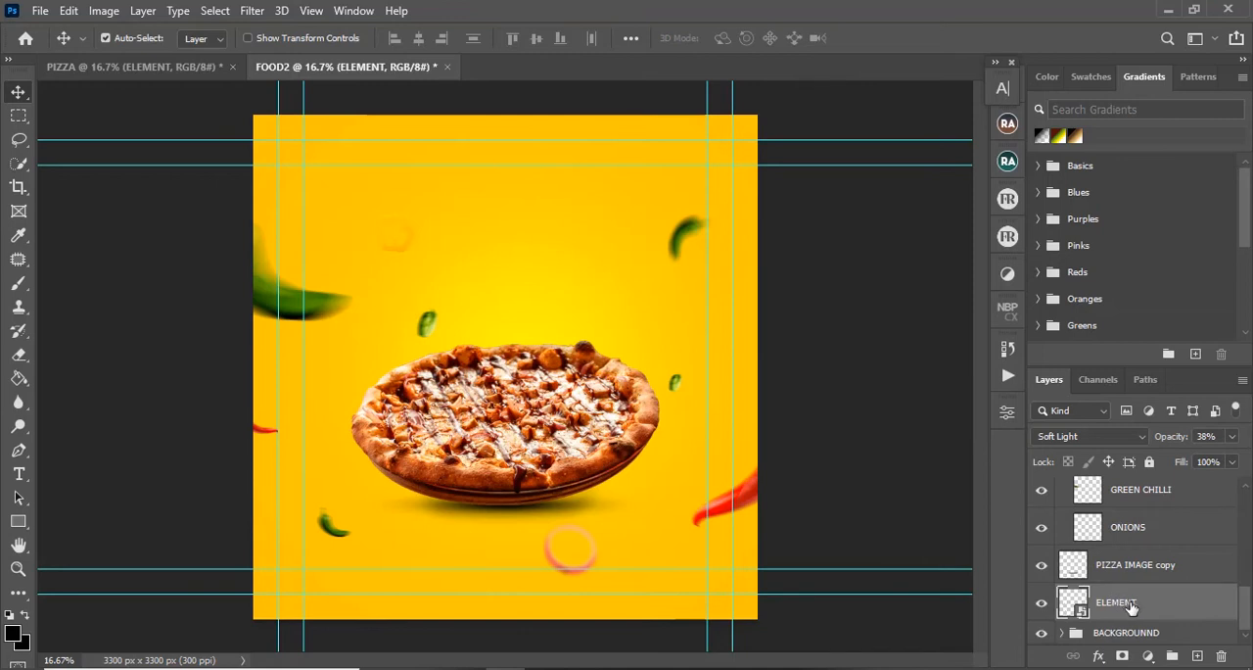
pyautogui.moveTo(1248, 614)
pyautogui.mouseDown()
pyautogui.moveTo(1247, 501)
pyautogui.moveTo(1247, 592)
pyautogui.mouseUp()
# Step: Set the FOOD2 ELEMENT layer's blend mode to Normal and shift the sunburst up to center it behind the pizza
pyautogui.click(1126, 438)
pyautogui.click(1052, 227)
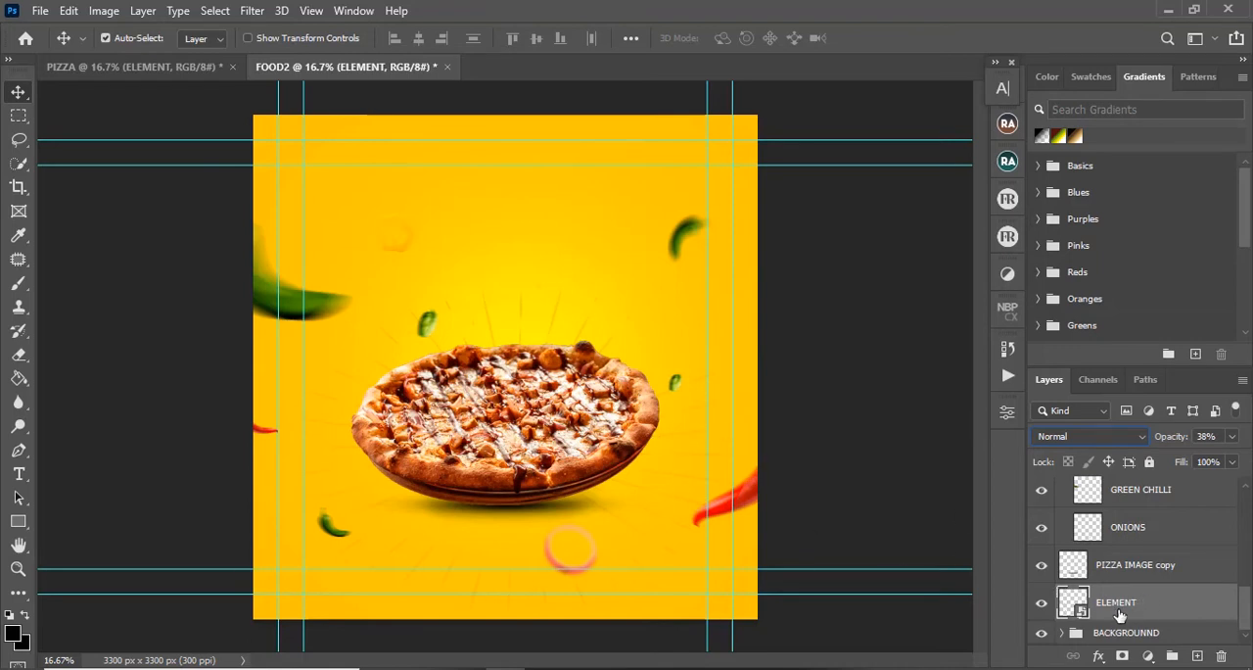
pyautogui.hotkey('ctrl', 't')
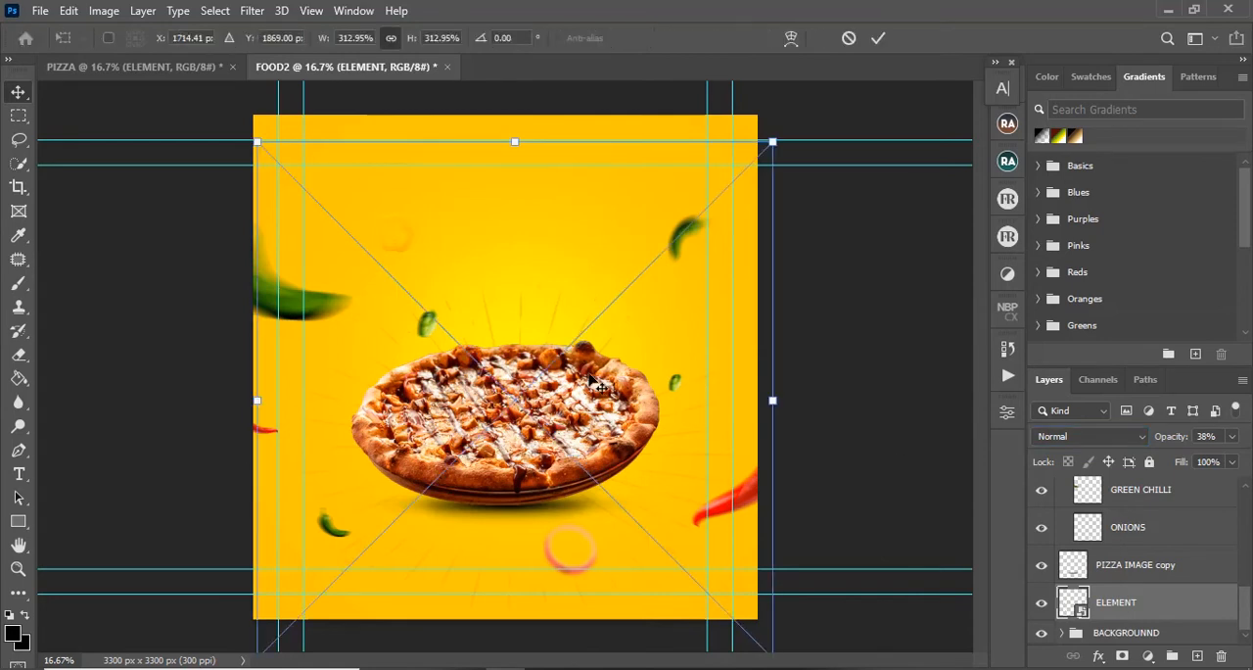
pyautogui.moveTo(607, 362); pyautogui.dragTo(637, 314)
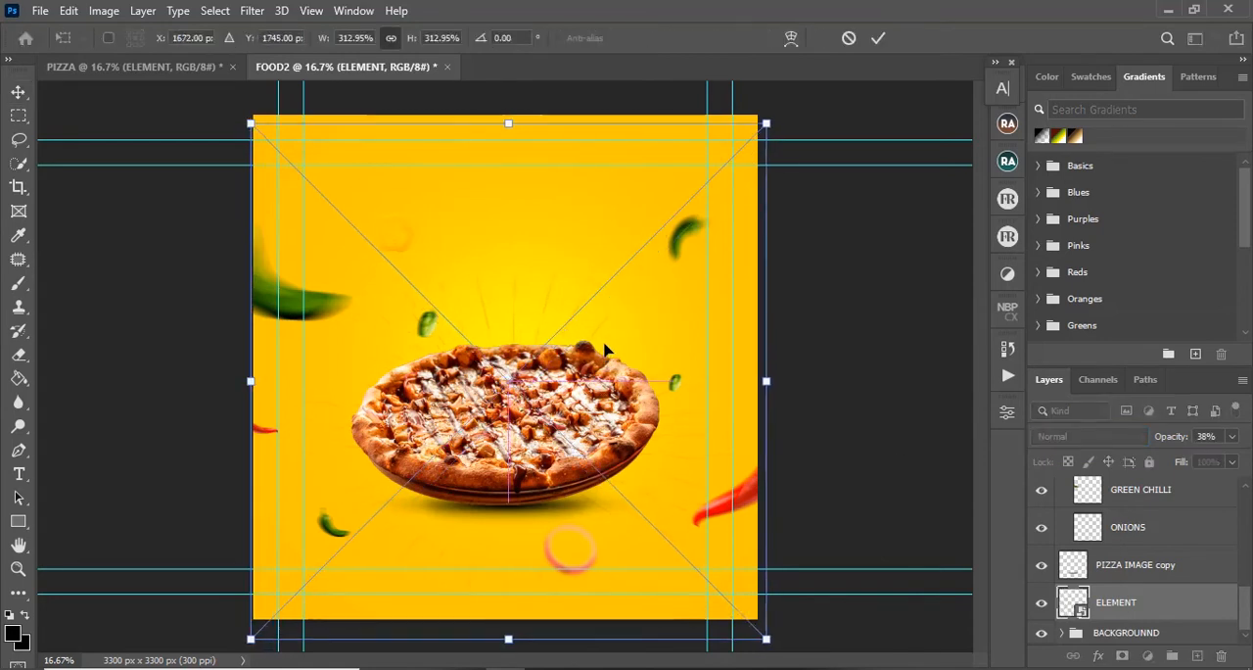
pyautogui.click(879, 37)
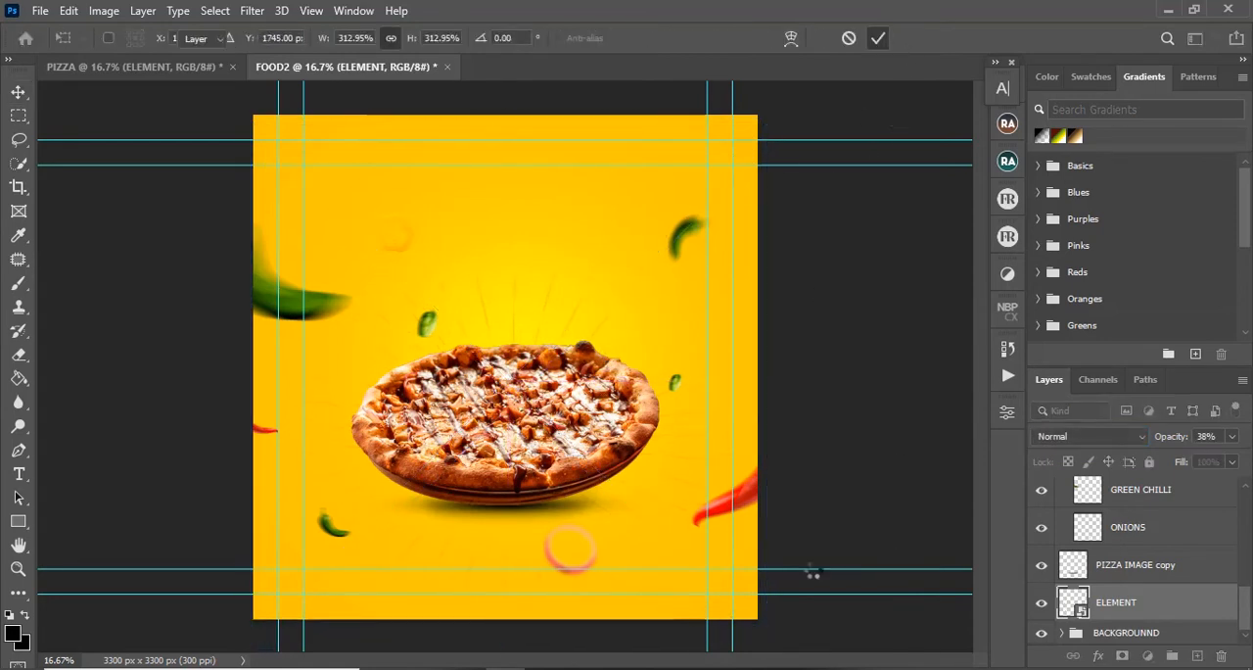
# Step: Lower the FOOD2 ELEMENT layer's opacity to 18% and compare the result with the PIZZA document
pyautogui.click(1231, 436)
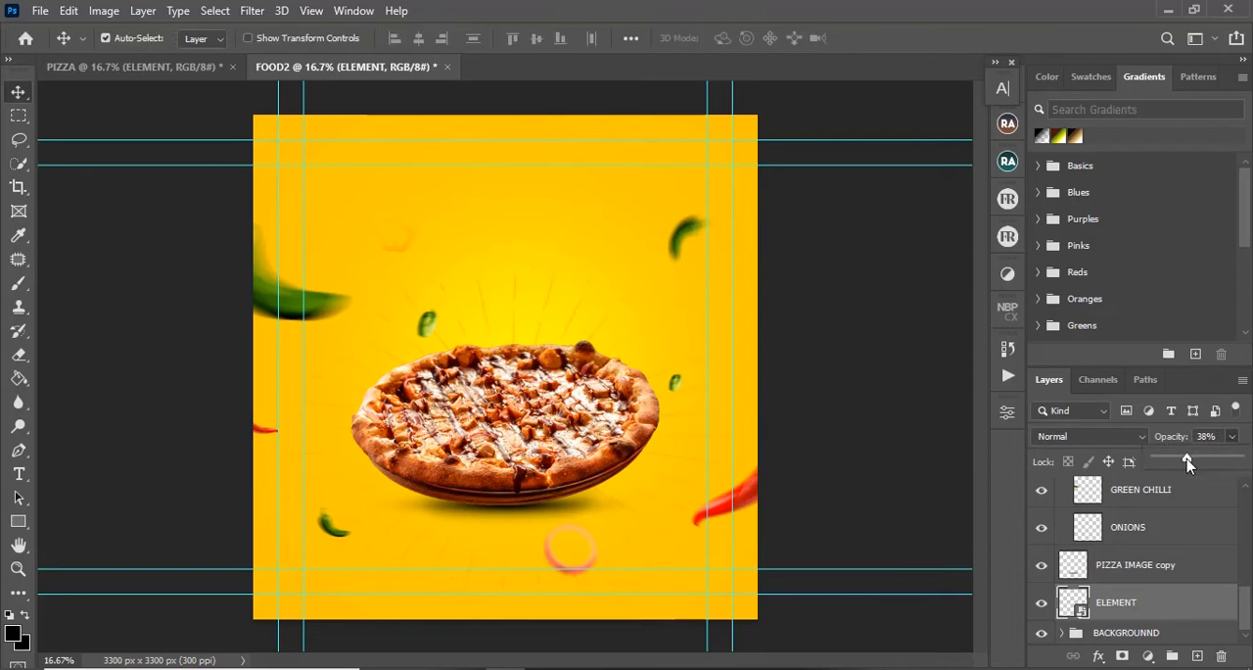
pyautogui.moveTo(1188, 462); pyautogui.dragTo(1172, 462)
pyautogui.click(185, 66)
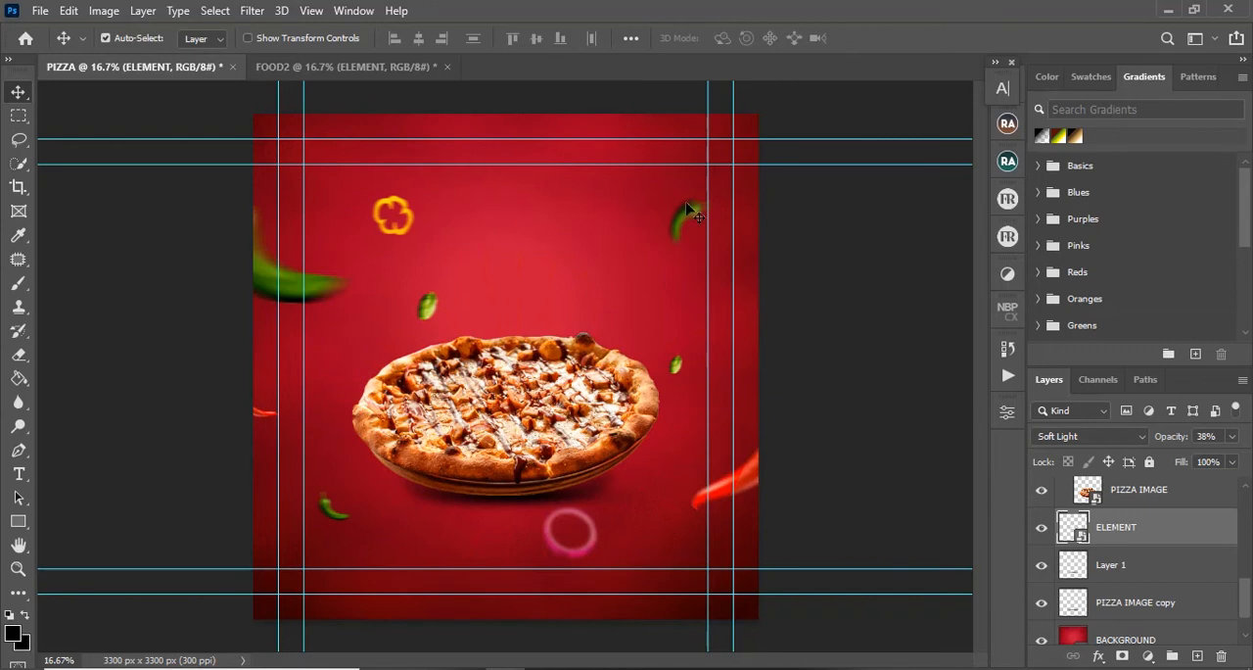
pyautogui.click(334, 74)
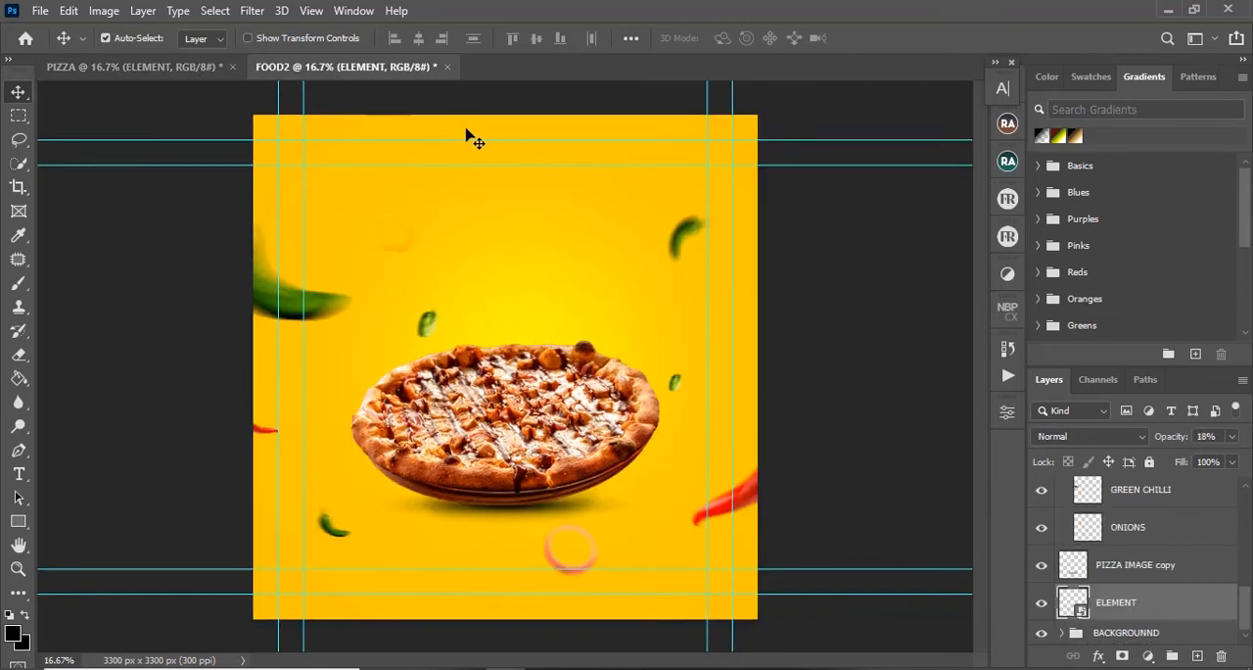
# Step: Draw a rectangle about 1500 x 2010 px from above the canvas's upper edge to behind the pizza, and fill it with red ea0801
pyautogui.click(22, 526)
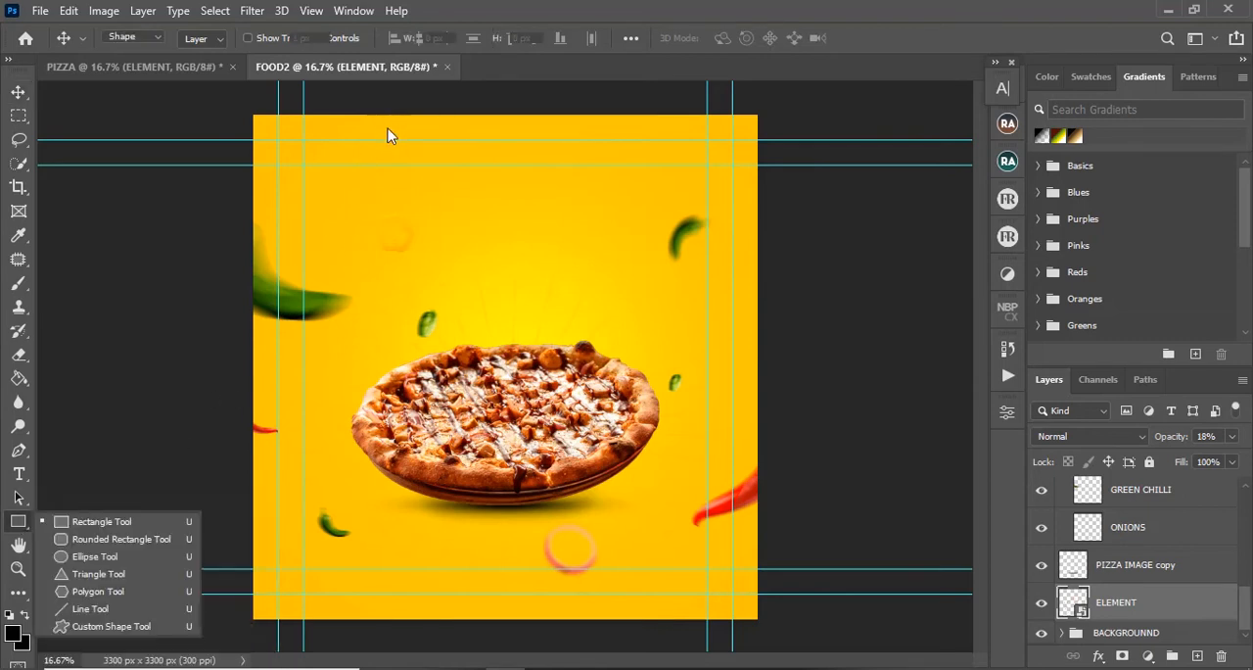
pyautogui.moveTo(390, 105); pyautogui.dragTo(619, 414)
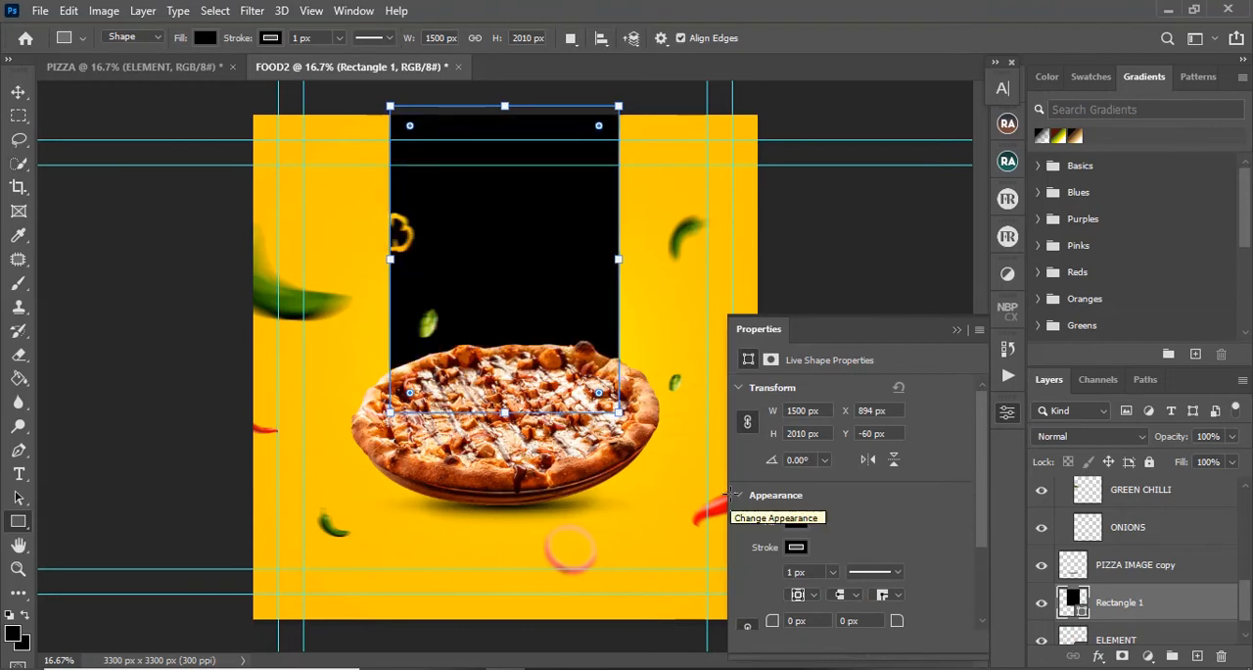
pyautogui.click(796, 521)
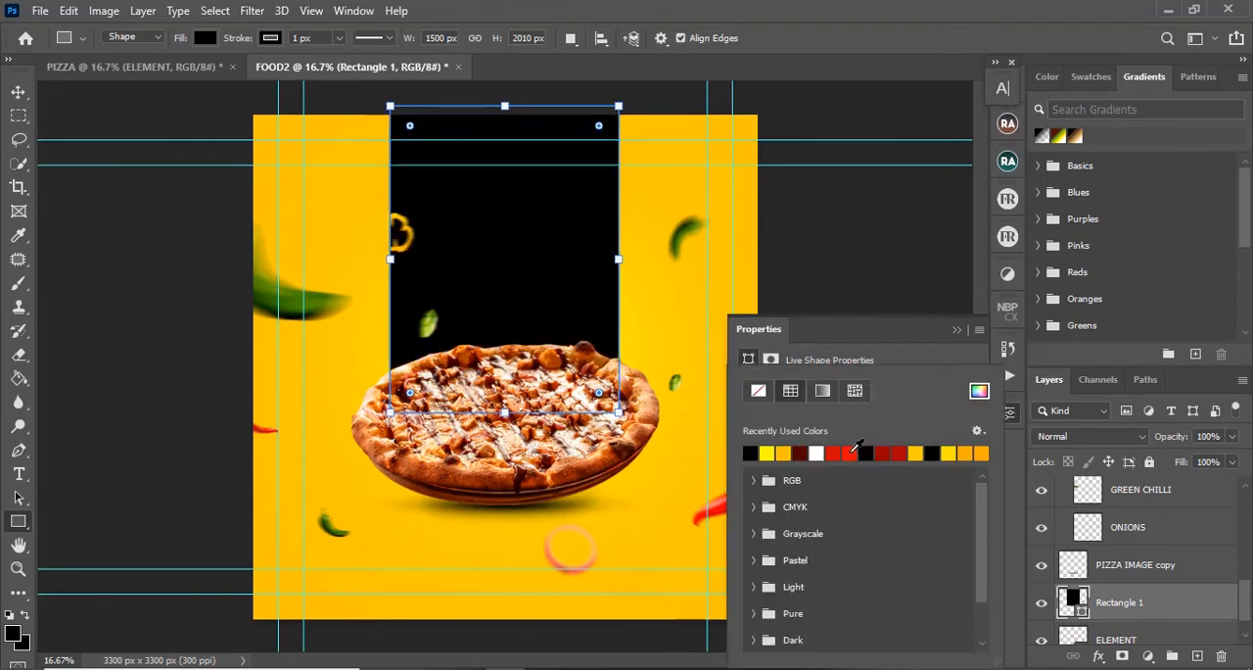
pyautogui.click(849, 453)
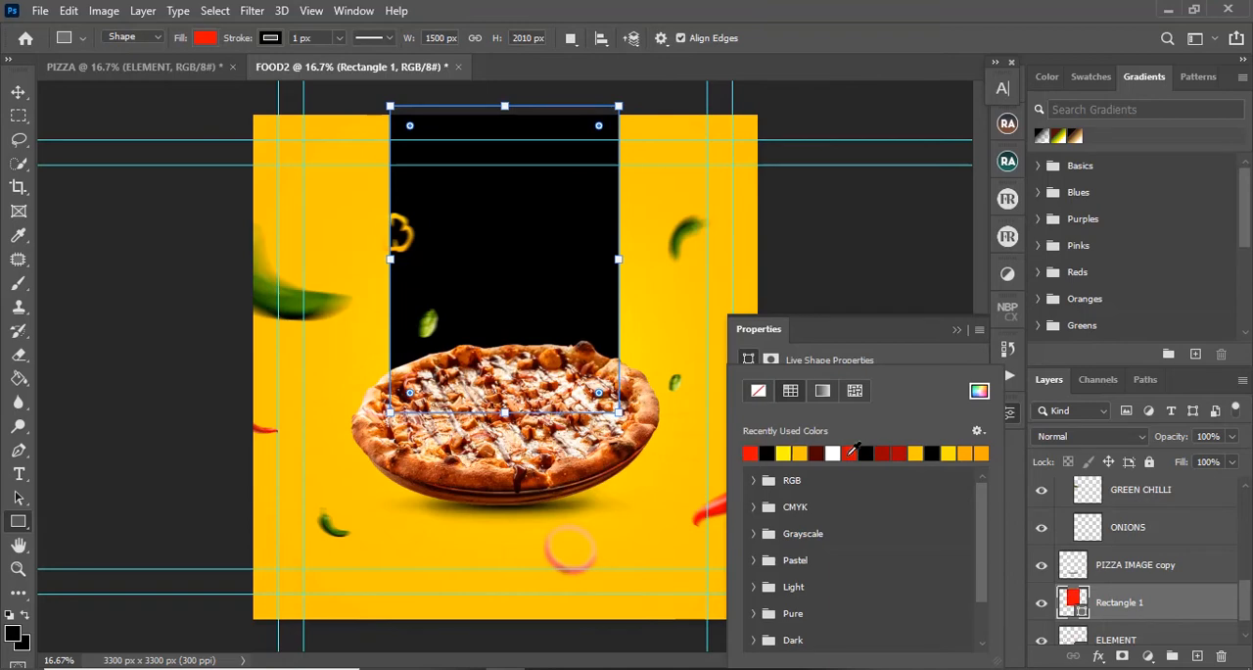
pyautogui.click(979, 391)
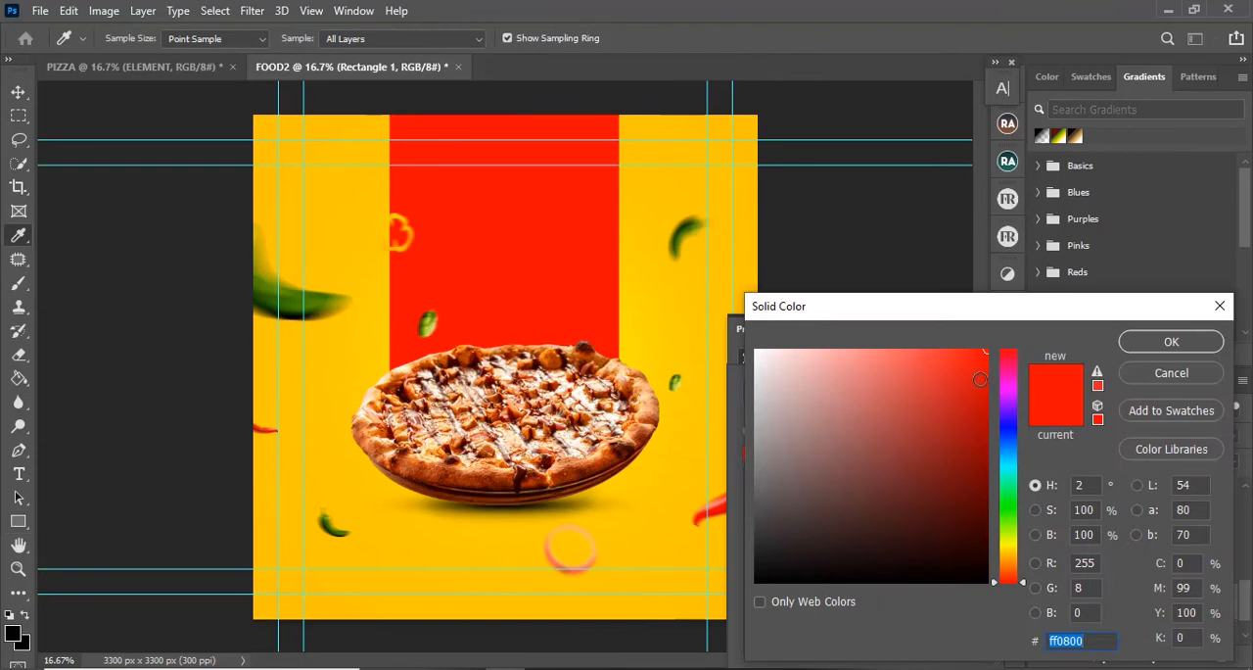
pyautogui.write('ea0801')
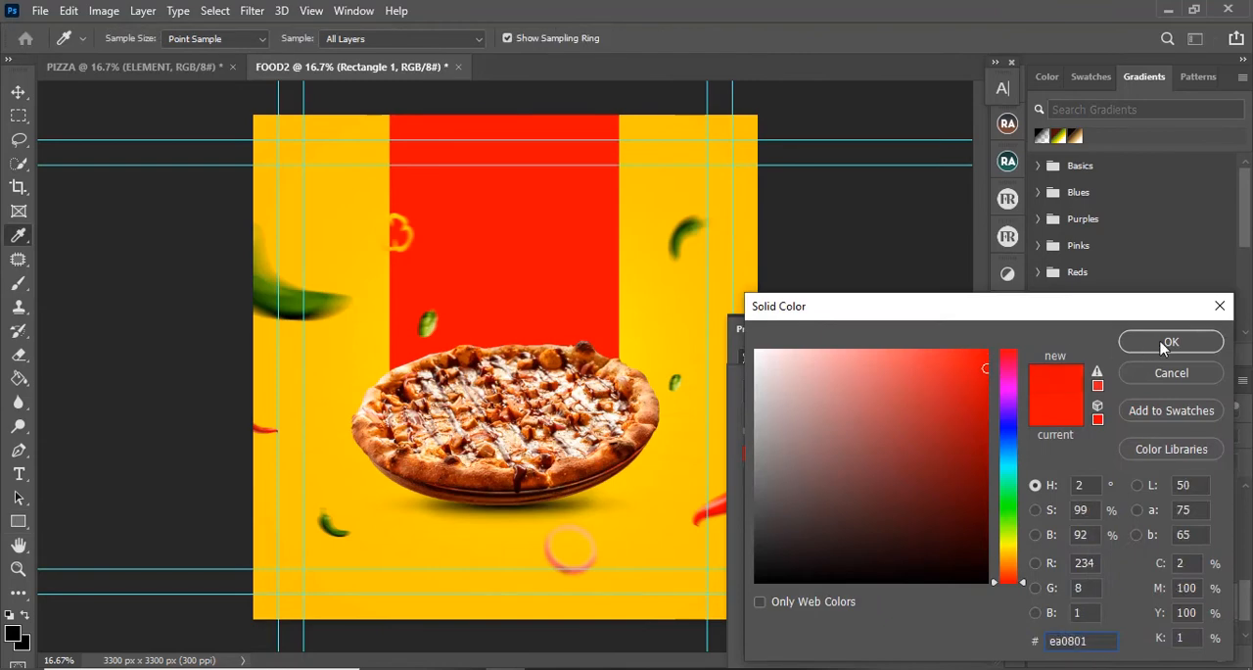
pyautogui.click(1171, 343)
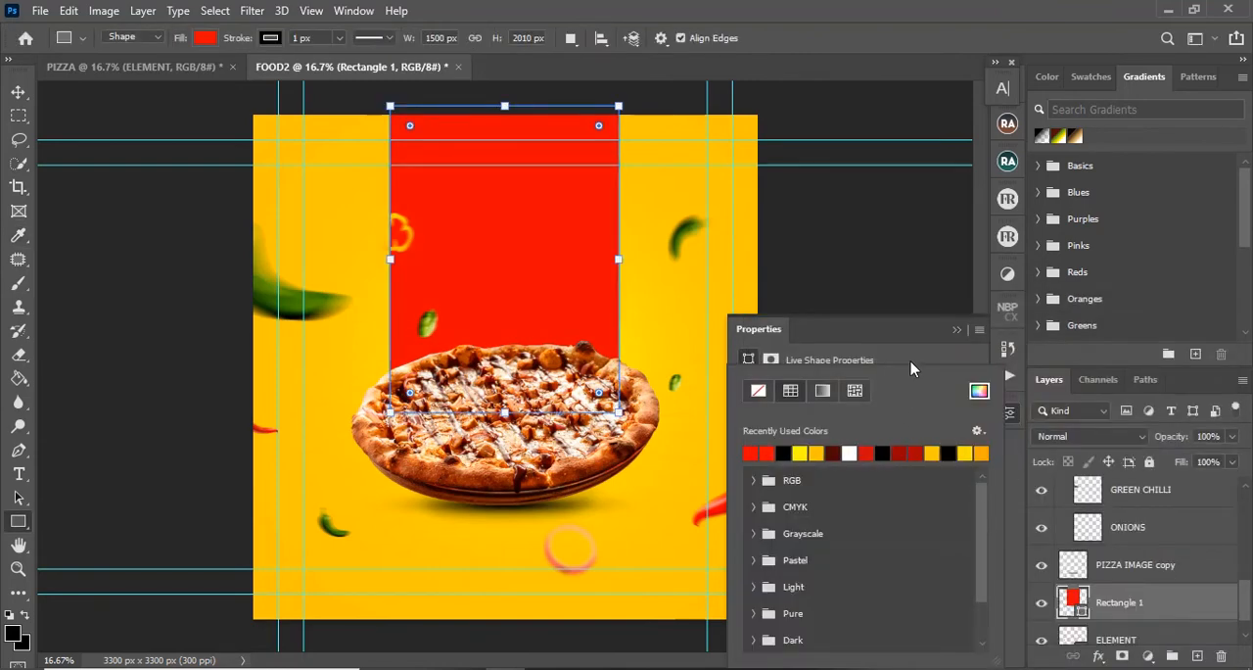
# Step: Set the red rectangle's stroke width to 0 px and rasterize its layer
pyautogui.click(832, 571)
pyautogui.moveTo(830, 594); pyautogui.dragTo(812, 594)
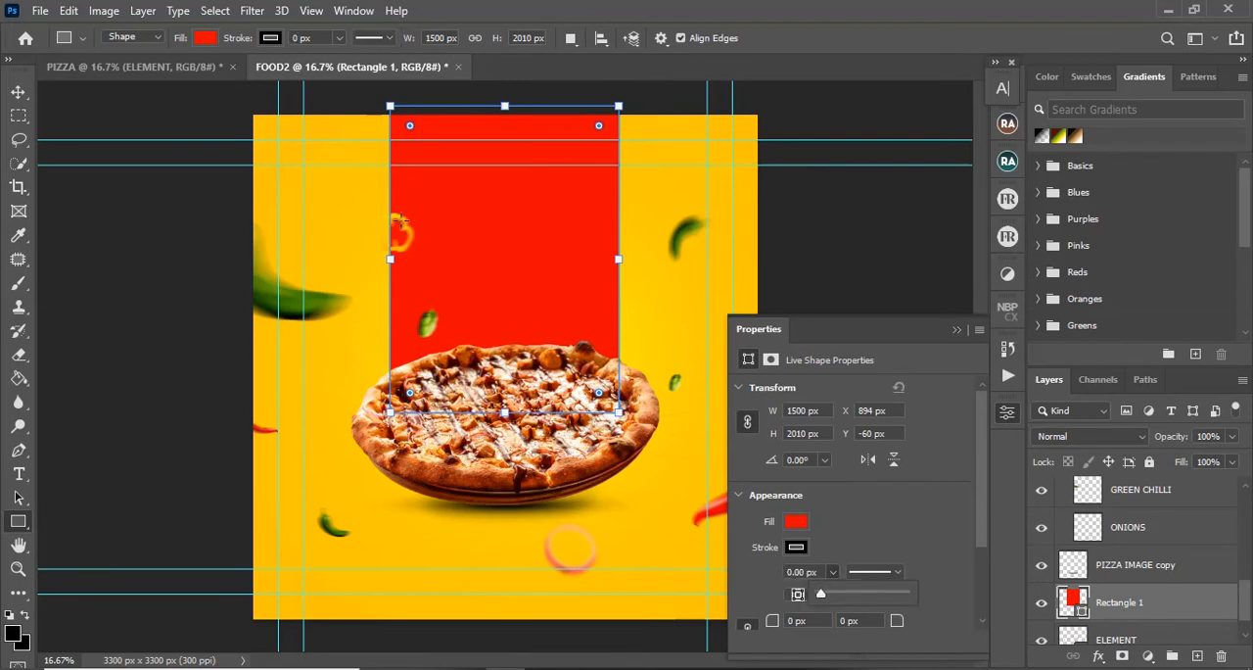
pyautogui.click(18, 91)
pyautogui.rightClick(1181, 614)
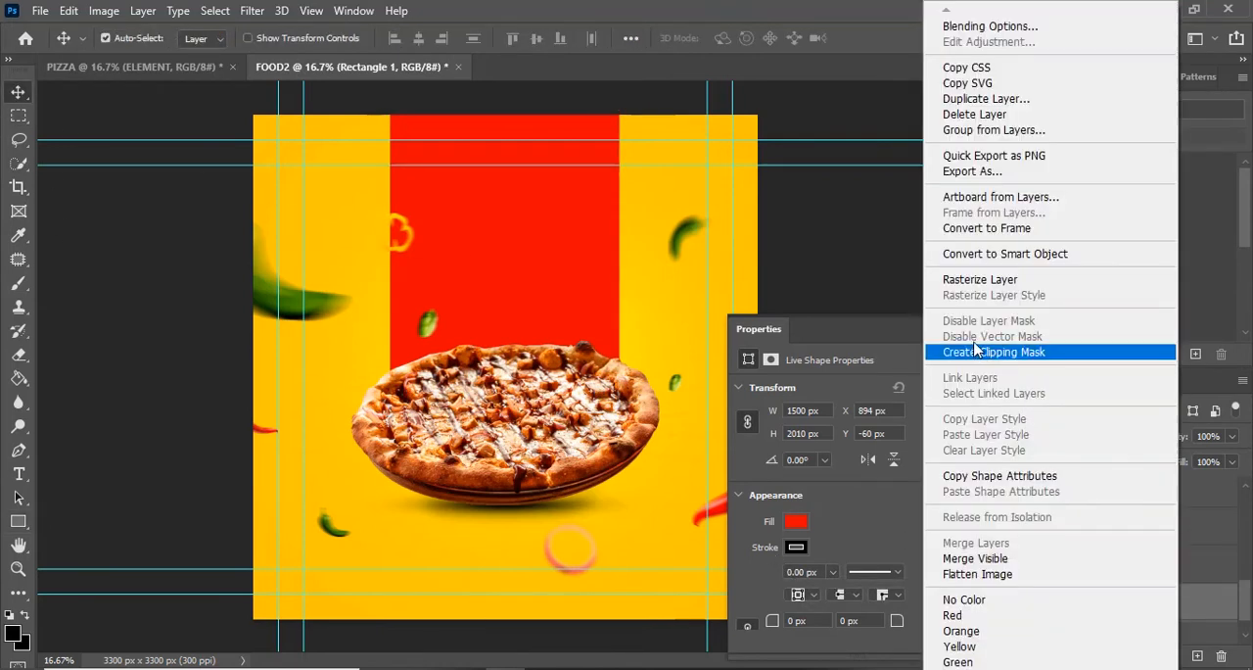
pyautogui.click(999, 284)
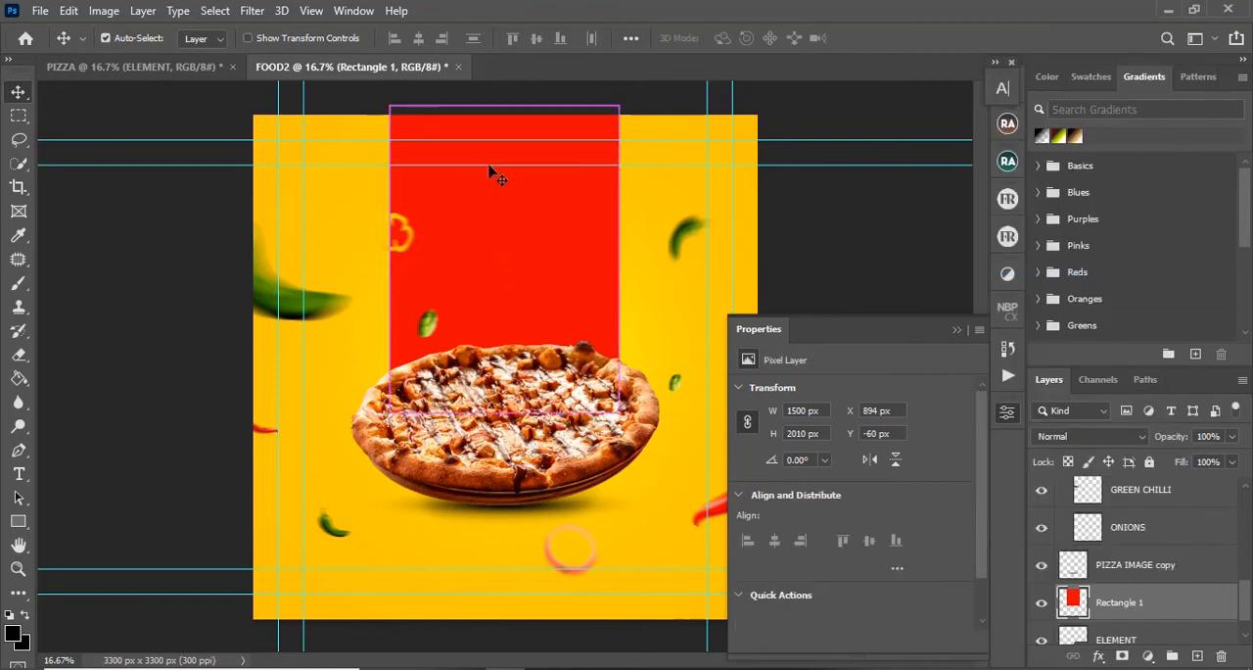
# Step: Taper the red rectangle toward the pizza by moving both of its lower corners inward
pyautogui.hotkey('ctrl', 't')
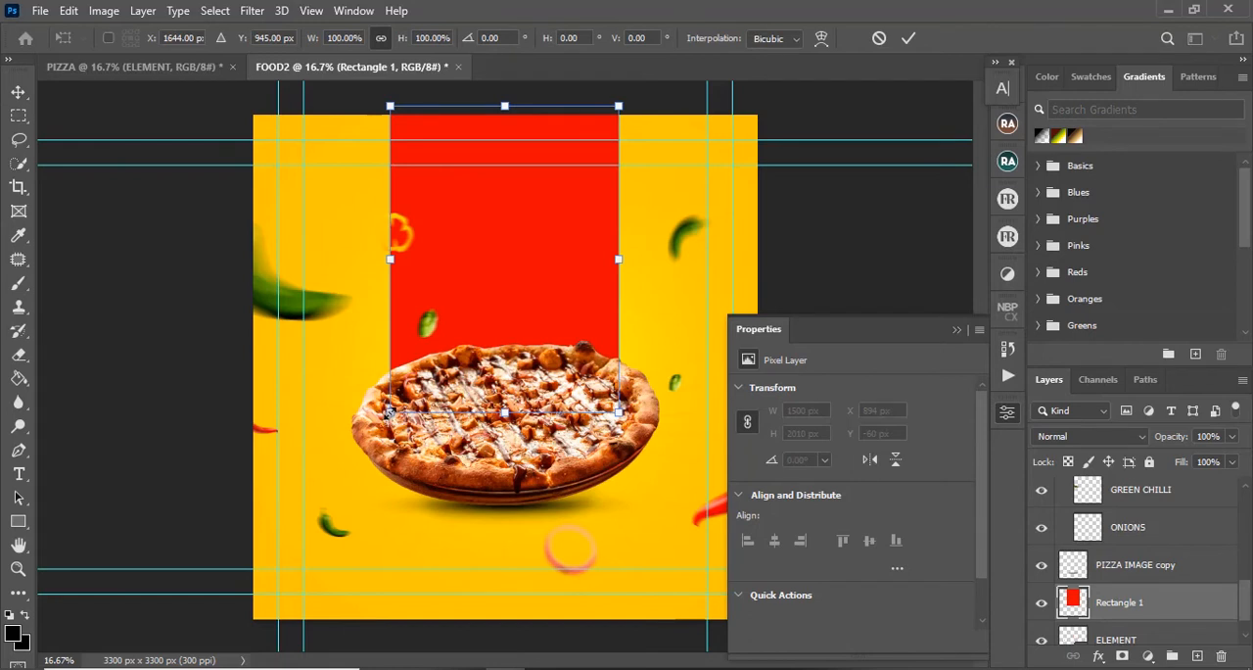
pyautogui.moveTo(389, 412); pyautogui.dragTo(407, 415)
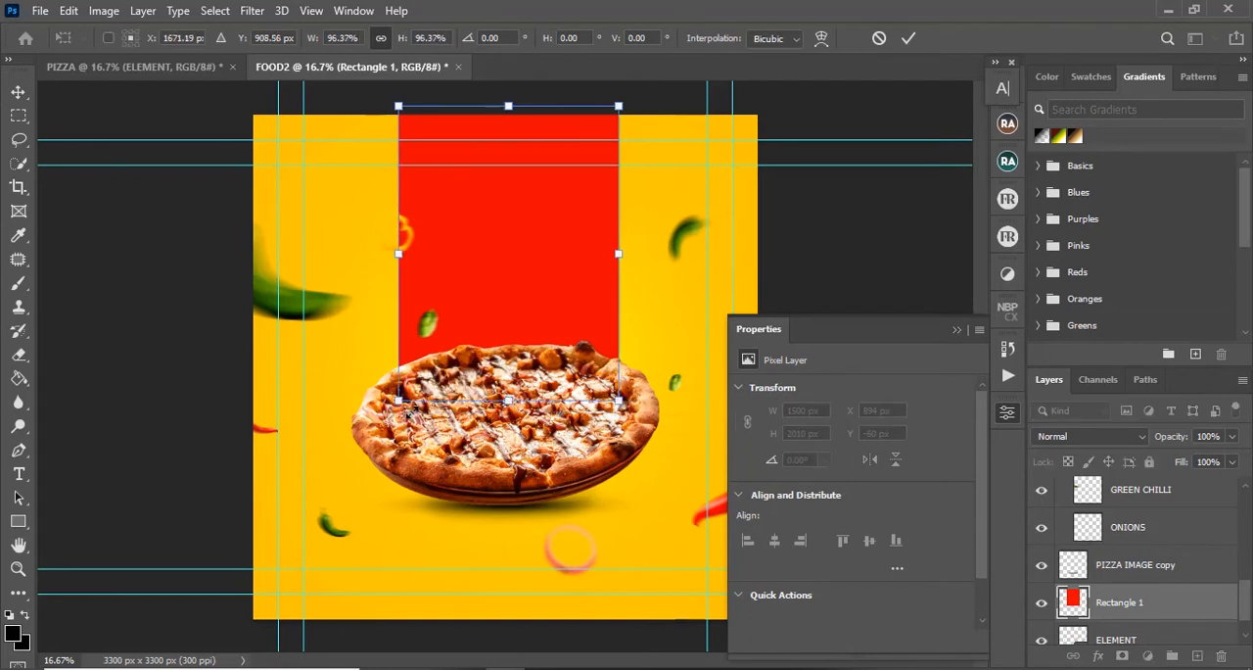
pyautogui.hotkey('ctrl', 'z')
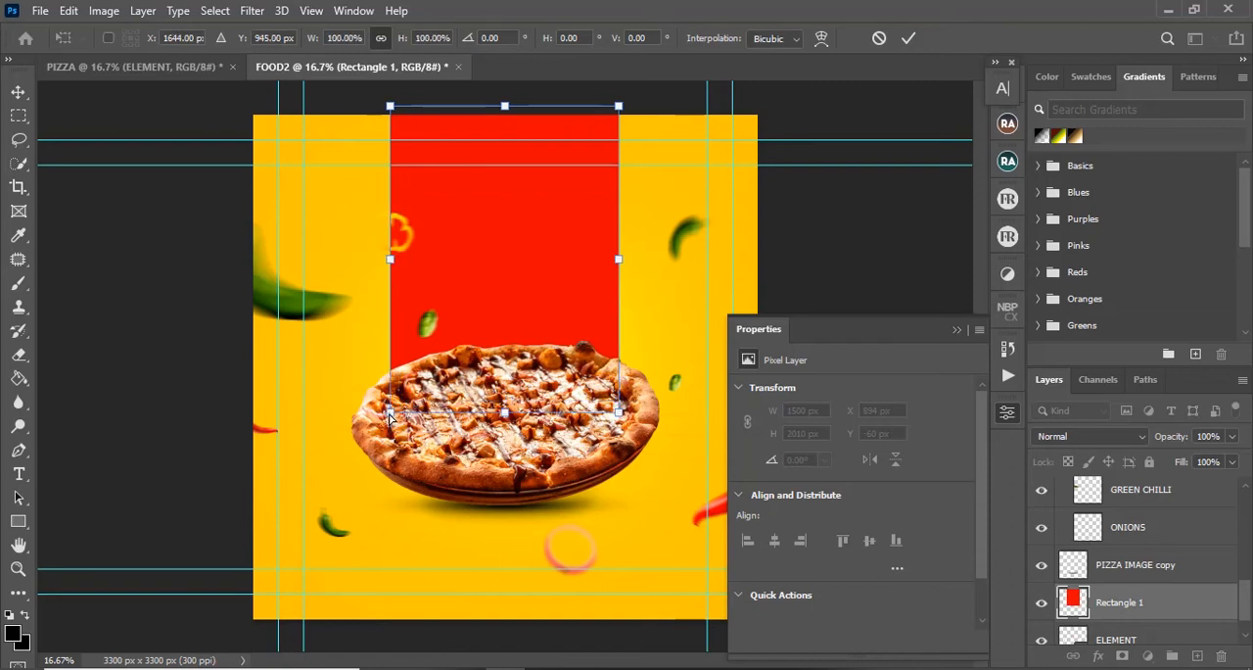
pyautogui.moveTo(390, 414); pyautogui.dragTo(429, 419)
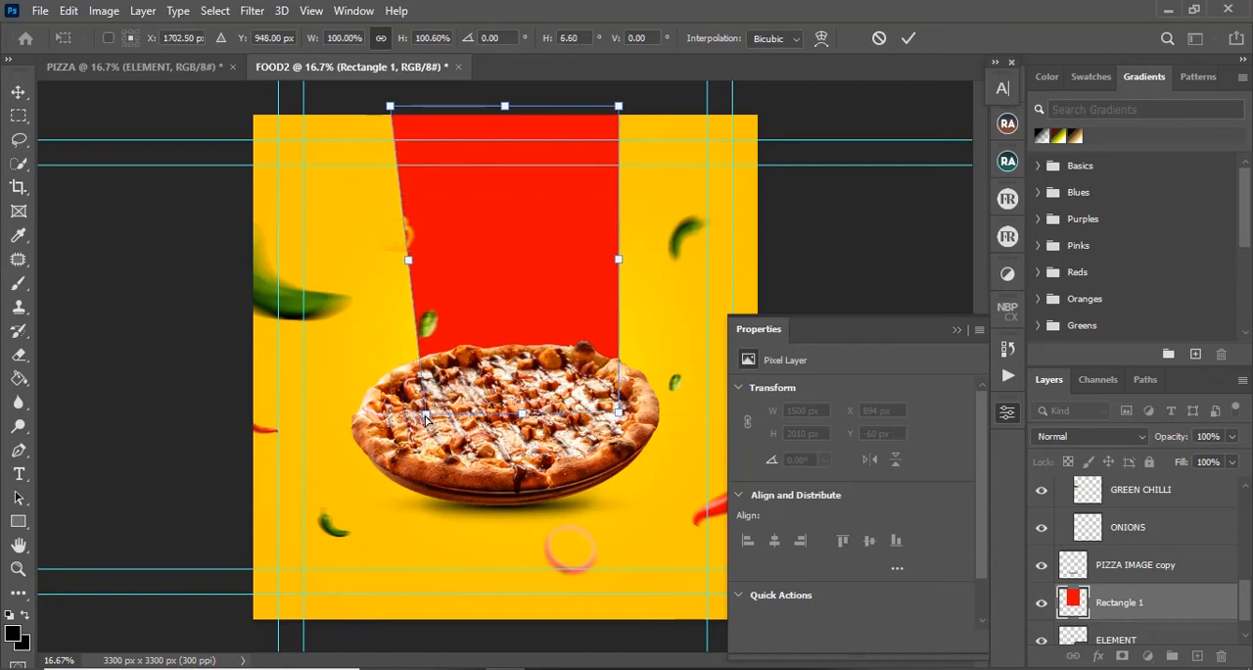
pyautogui.moveTo(614, 418); pyautogui.dragTo(575, 422)
pyautogui.click(909, 38)
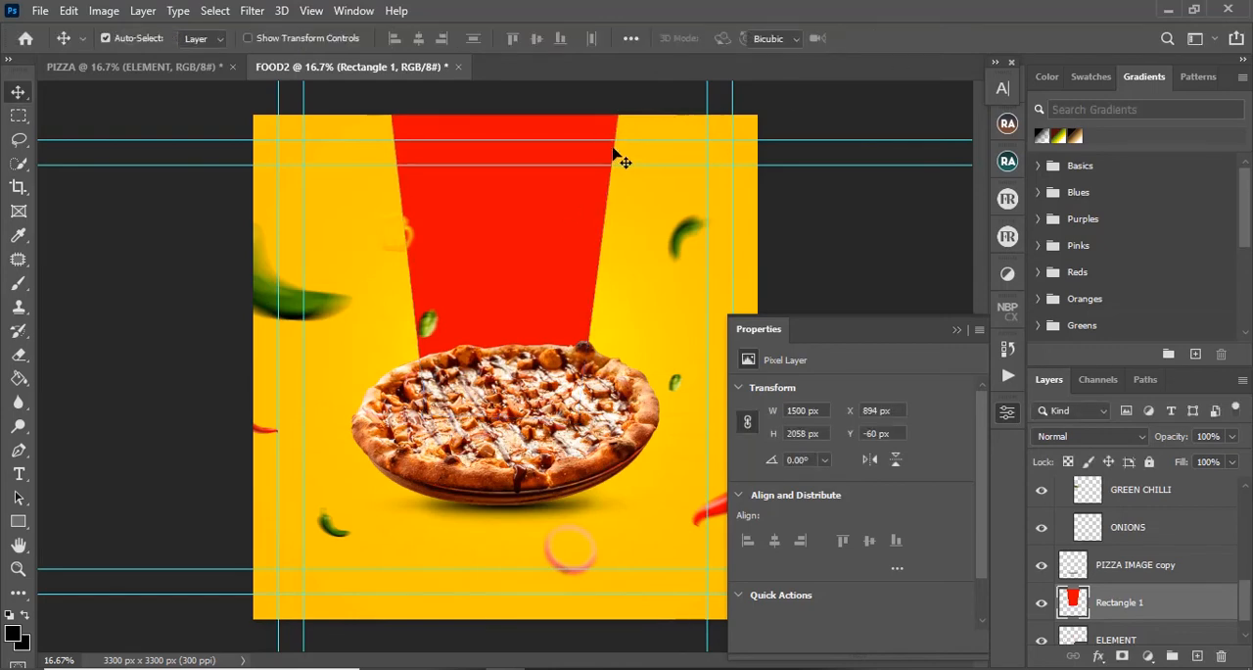
# Step: Scale the tapered red panel to about 134% and recentre it behind the pizza, extending past the canvas's upper edge
pyautogui.hotkey('ctrl', 't')
pyautogui.hotkey('ctrl', '-')
pyautogui.hotkey('ctrl', '-')
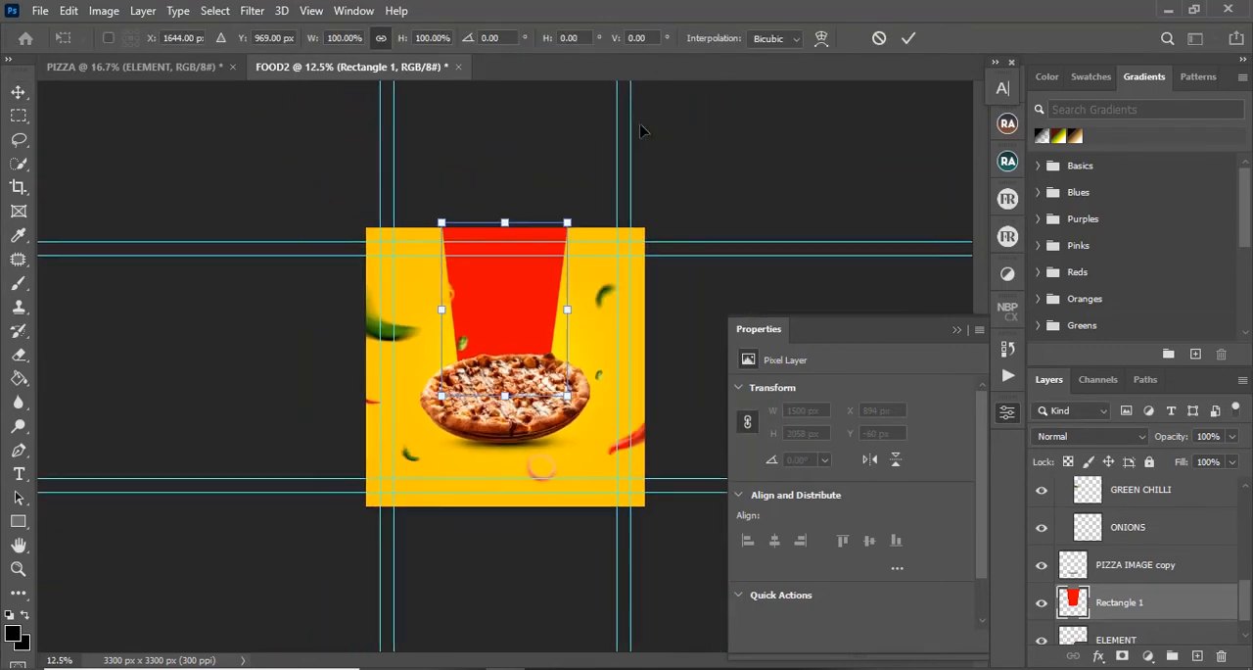
pyautogui.moveTo(562, 235); pyautogui.dragTo(601, 183)
pyautogui.moveTo(550, 230); pyautogui.dragTo(543, 231)
pyautogui.click(911, 40)
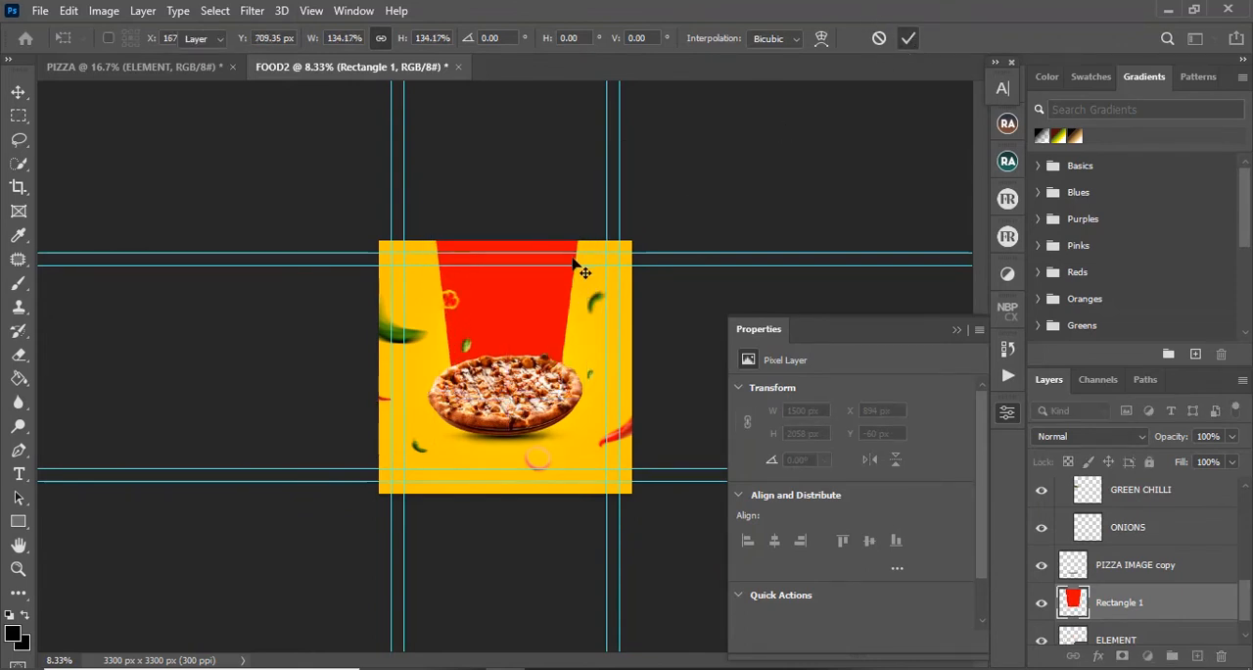
pyautogui.hotkey('ctrl', '+')
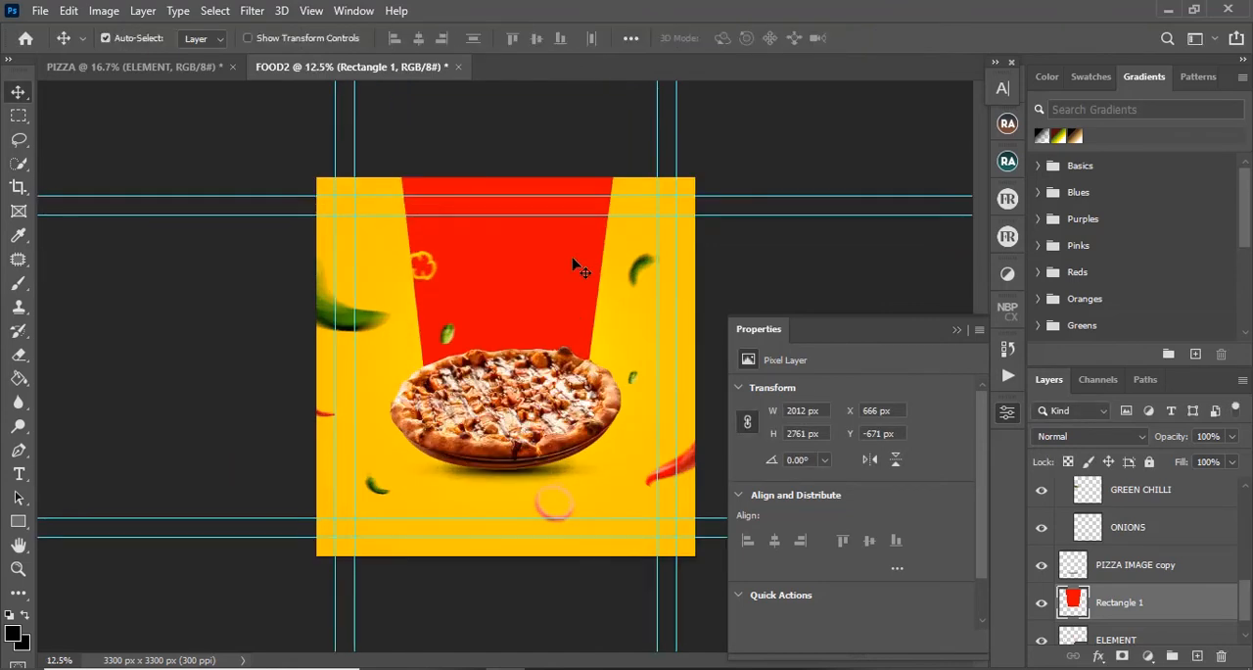
# Step: Copy the tapered red panel into the PIZZA document and centre it behind the pizza, reaching the canvas's upper edge
pyautogui.press('ctrl')
pyautogui.click(954, 331)
pyautogui.press('ctrl')
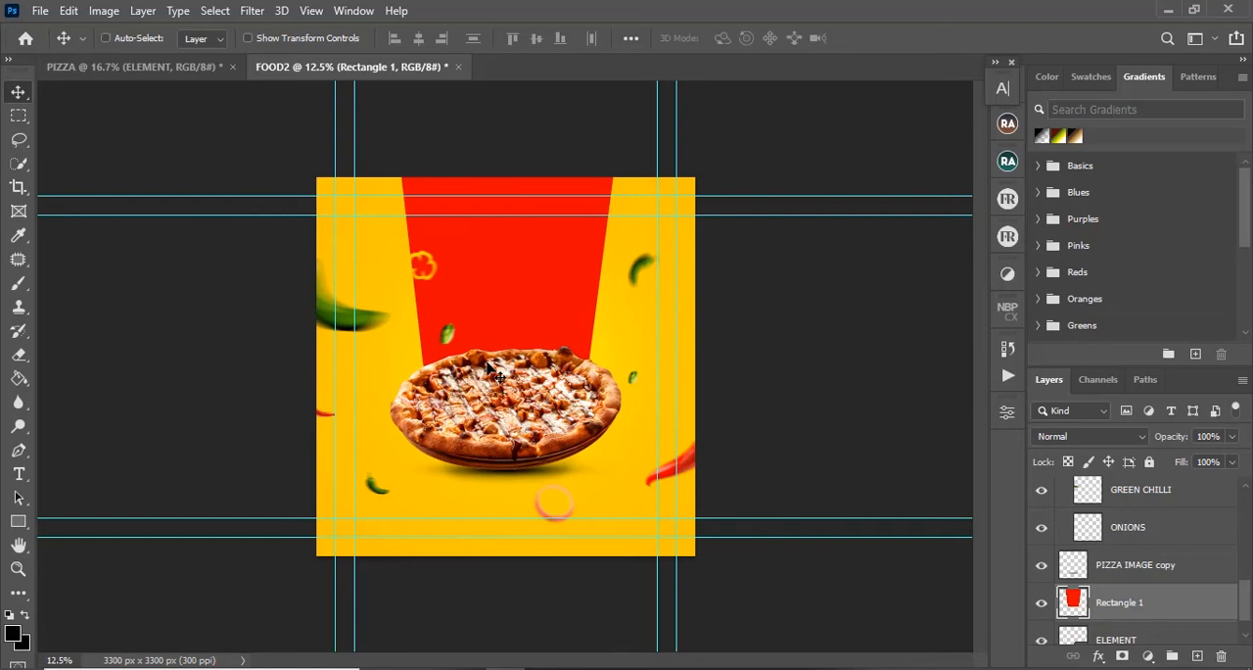
pyautogui.hotkey('ctrl', '+')
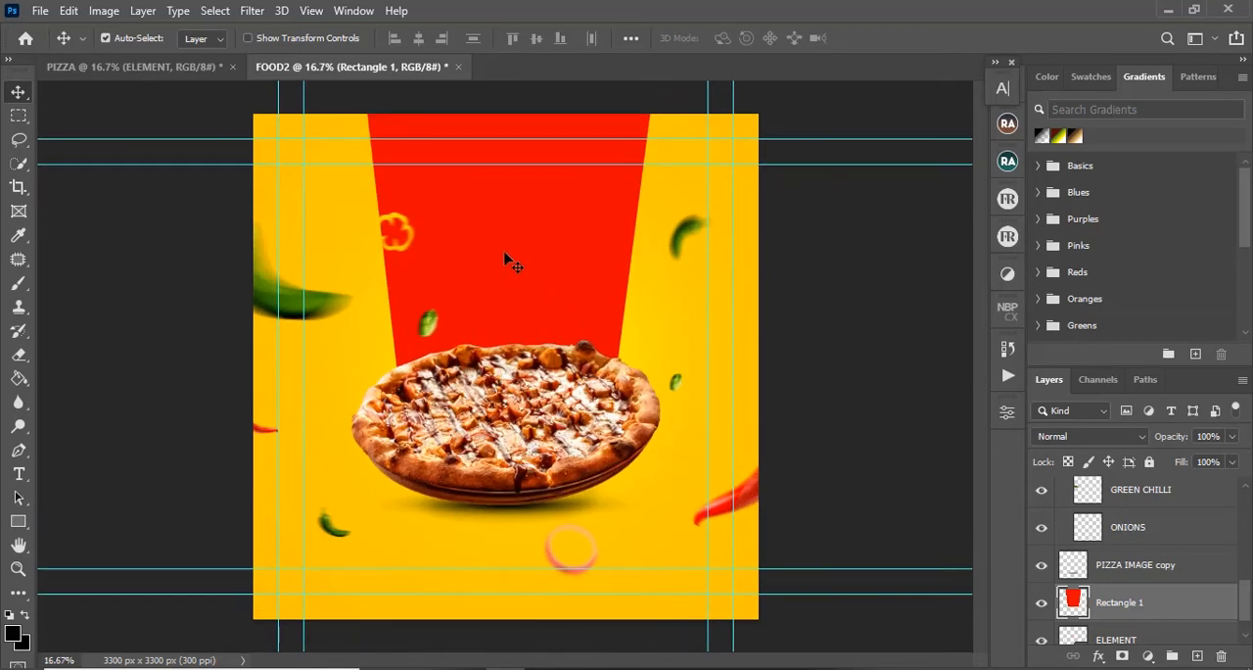
pyautogui.moveTo(1202, 619); pyautogui.dragTo(558, 315)
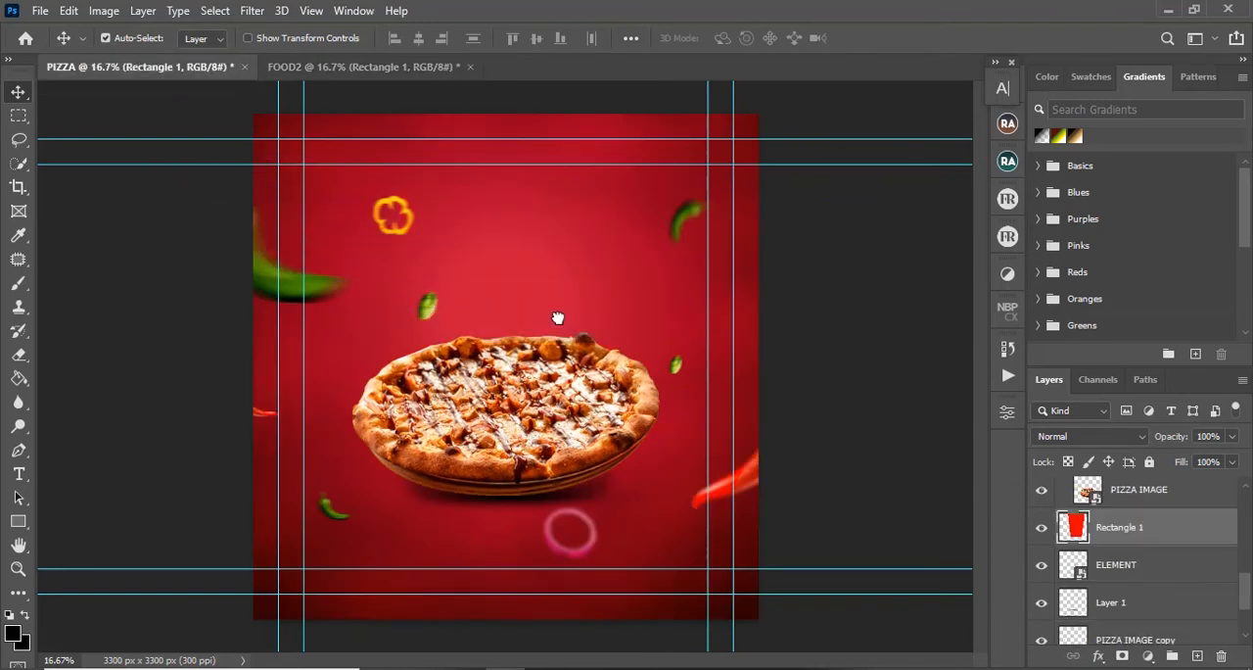
pyautogui.moveTo(566, 275); pyautogui.dragTo(513, 180)
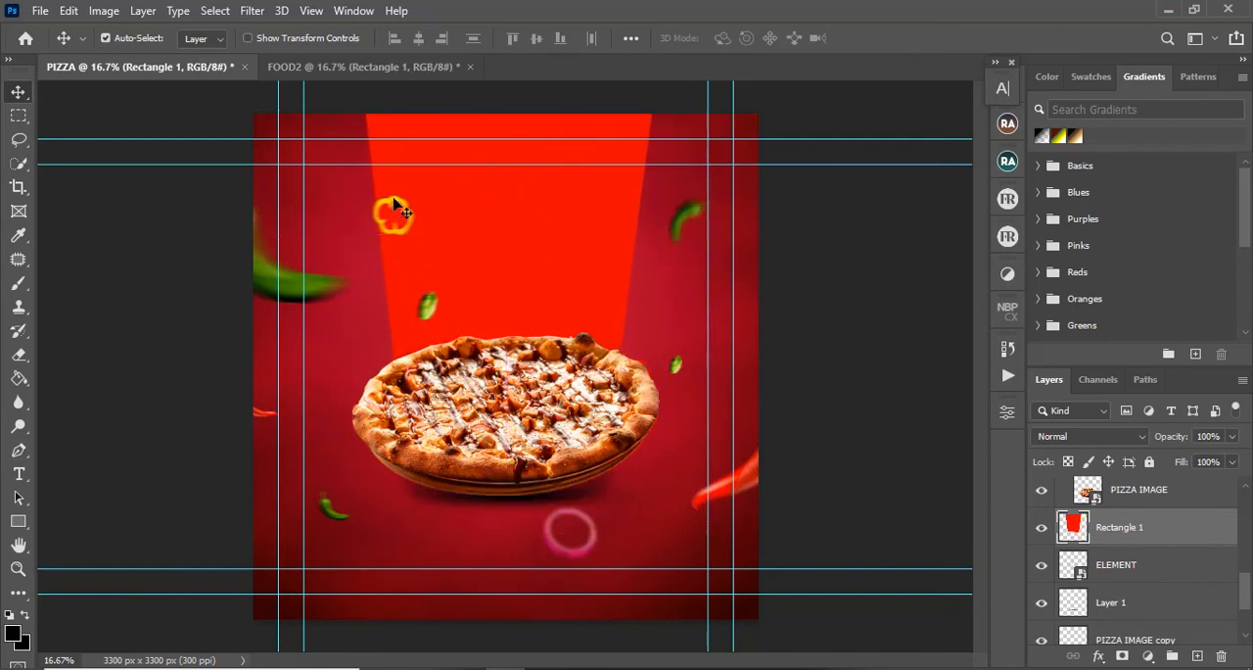
# Step: In both documents, shift the pepper ring outward across the panel's left edge and lower the leaf toward the pizza
pyautogui.moveTo(395, 205); pyautogui.dragTo(375, 206)
pyautogui.moveTo(428, 310); pyautogui.dragTo(388, 110)
pyautogui.hotkey('ctrl', 'z')
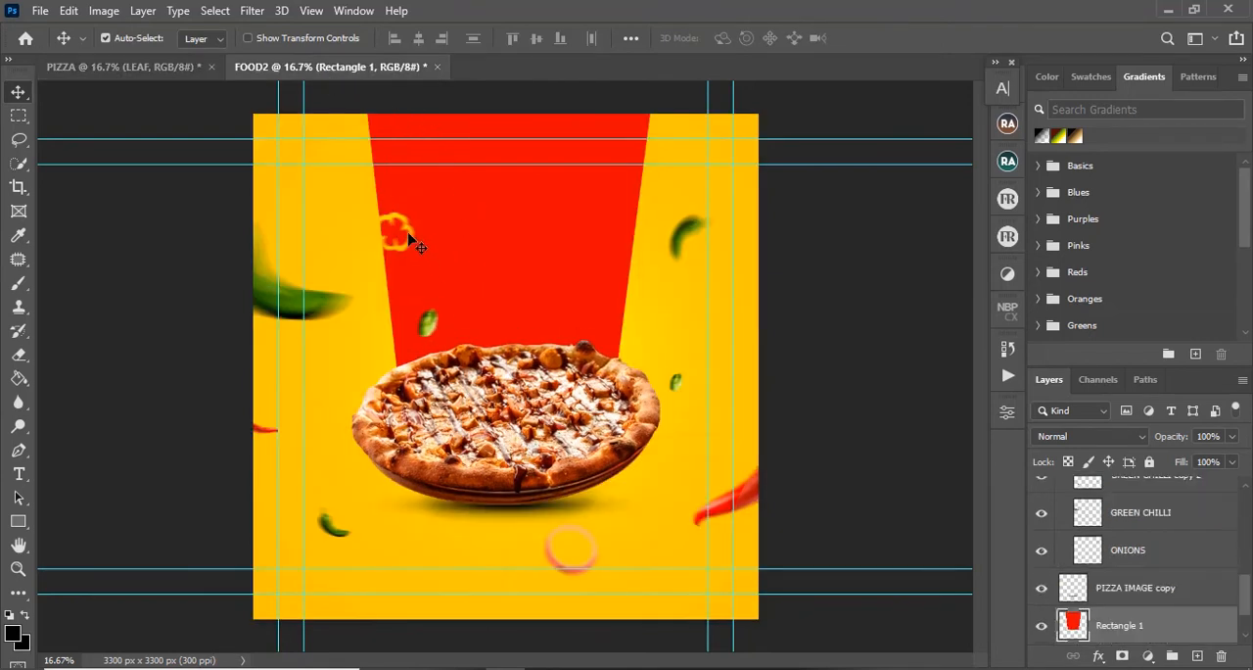
pyautogui.moveTo(415, 246); pyautogui.dragTo(395, 238)
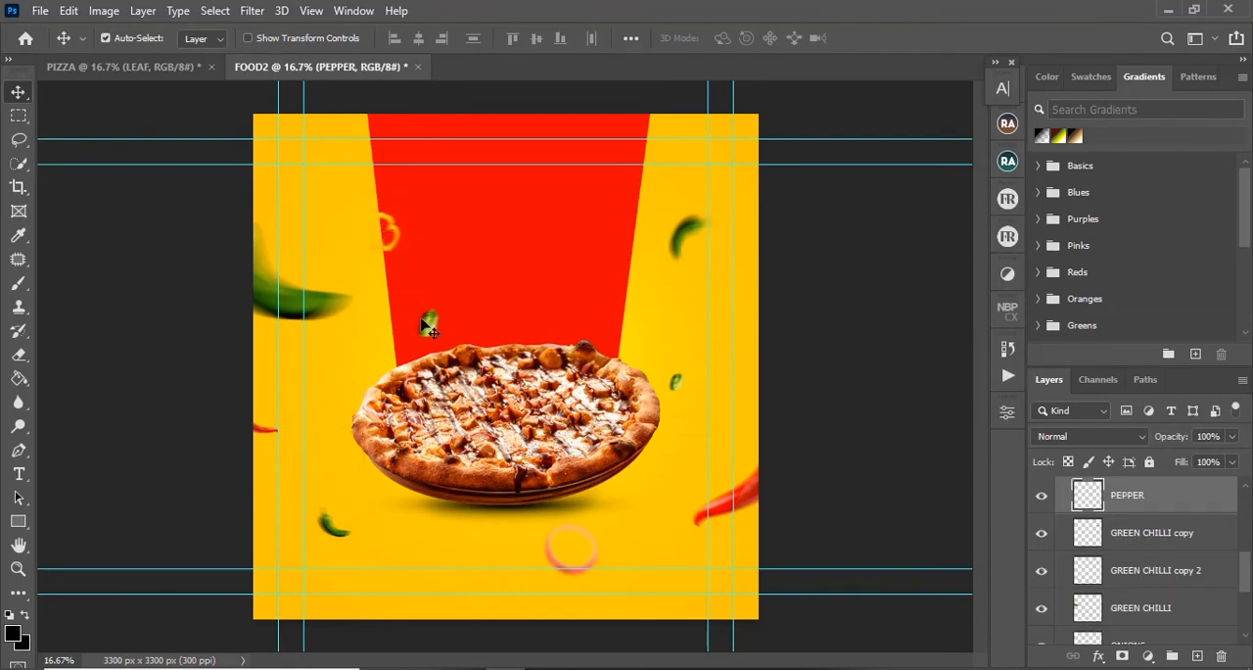
pyautogui.moveTo(421, 324); pyautogui.dragTo(423, 340)
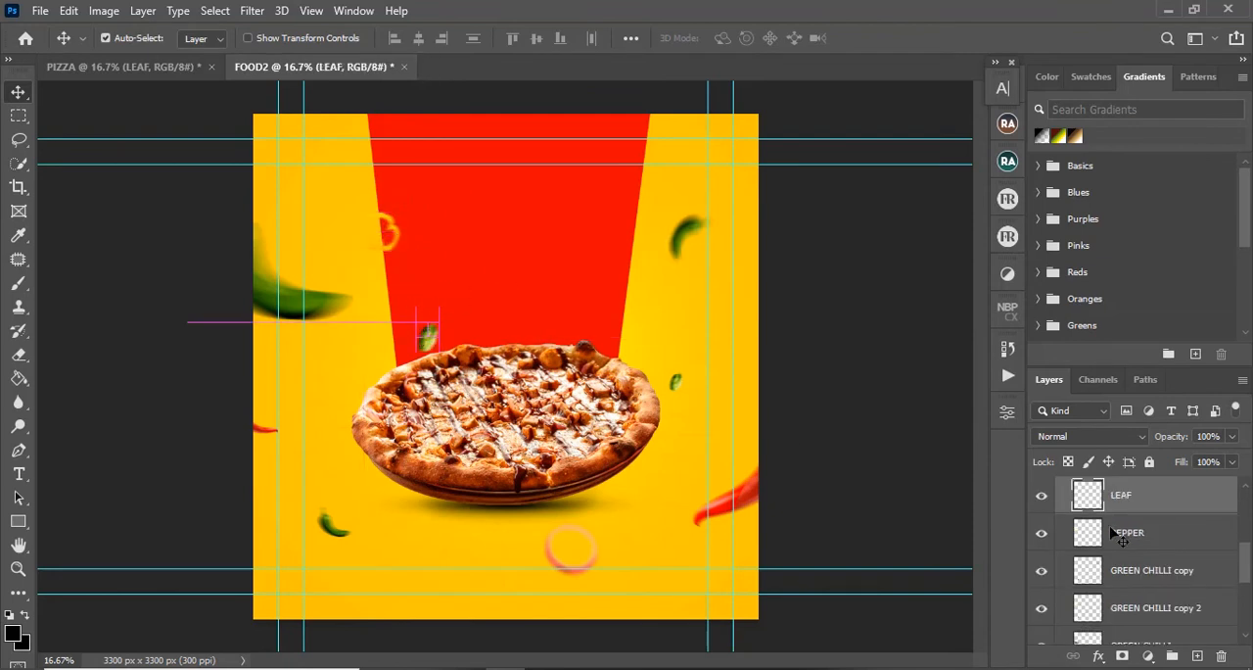
# Step: Move the ELEMENT sunburst layer above Rectangle 1 in the FOOD2 document, and do the same in PIZZA
pyautogui.moveTo(1247, 564); pyautogui.dragTo(1243, 611)
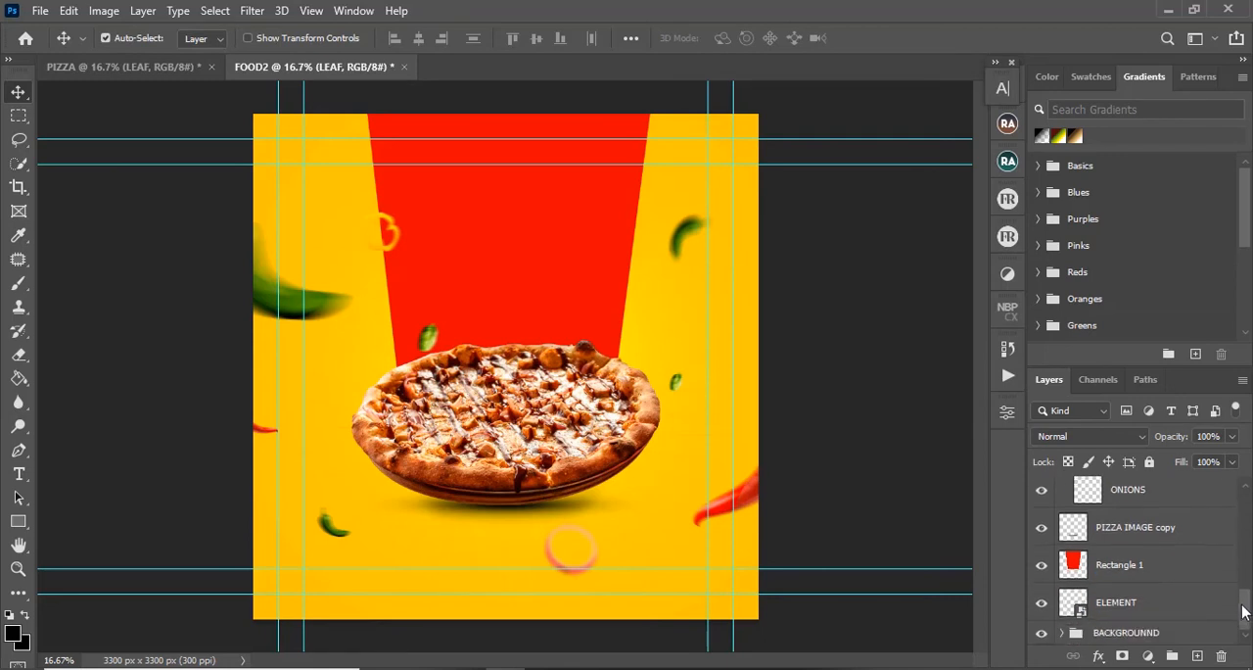
pyautogui.moveTo(1158, 610); pyautogui.dragTo(1168, 554)
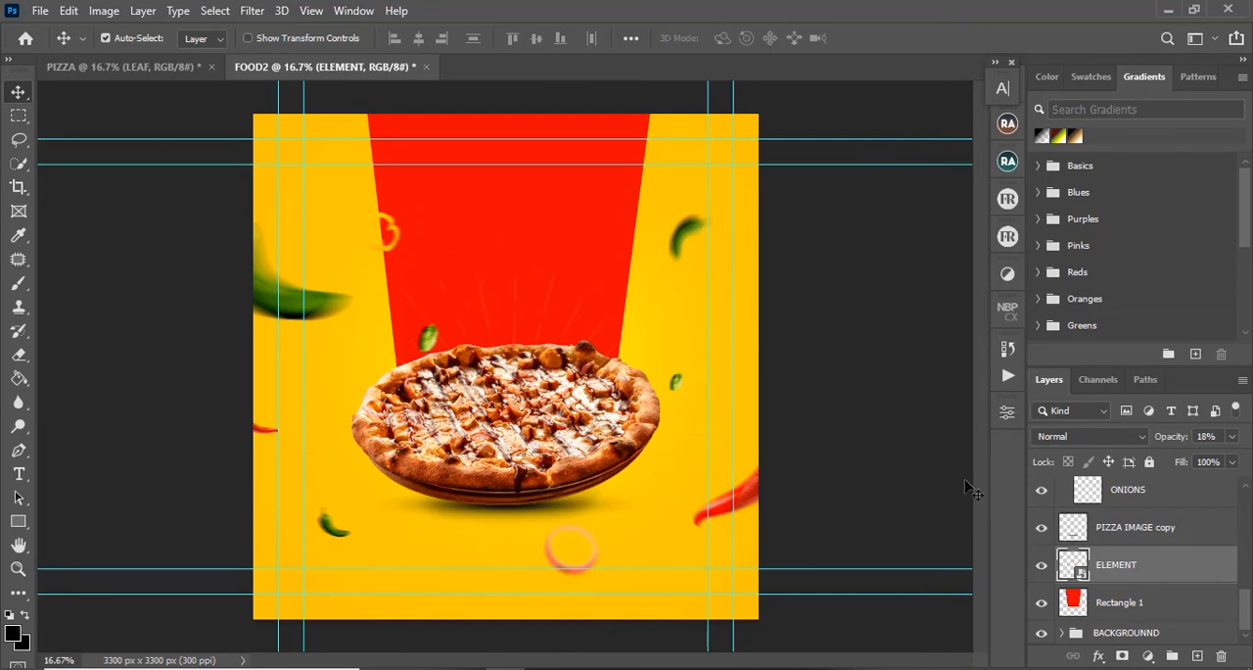
pyautogui.click(146, 72)
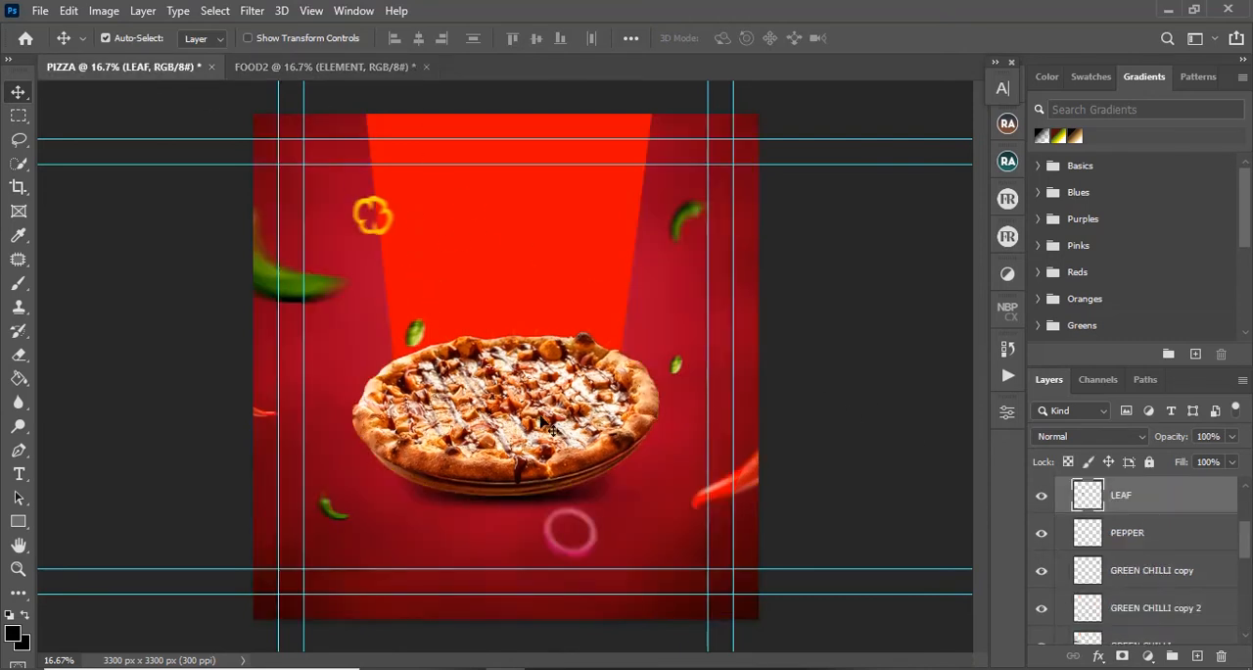
pyautogui.scroll(-5, 1175, 568)
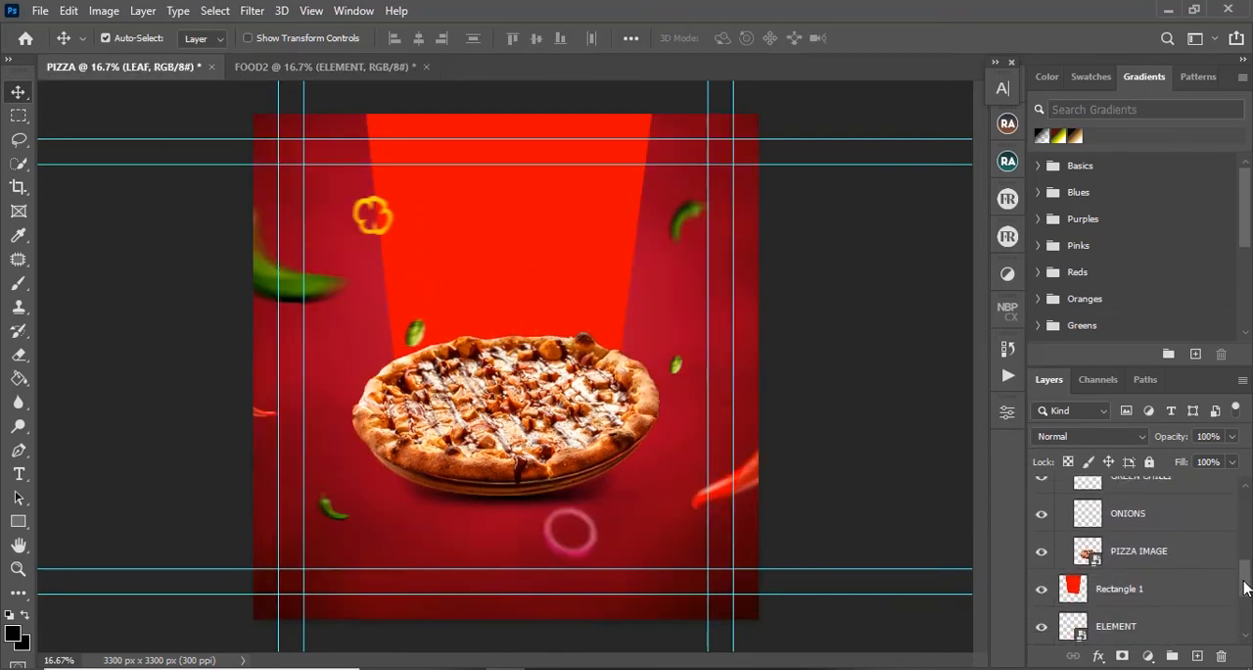
pyautogui.click(1152, 576)
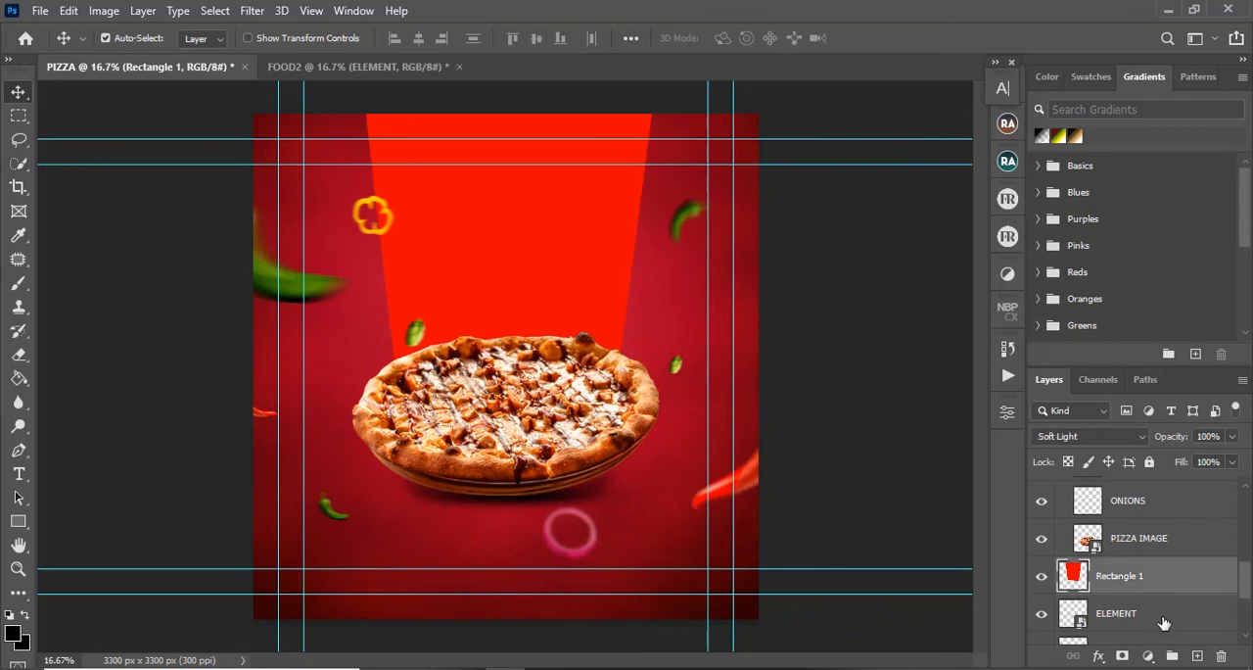
pyautogui.moveTo(1153, 619); pyautogui.dragTo(1156, 567)
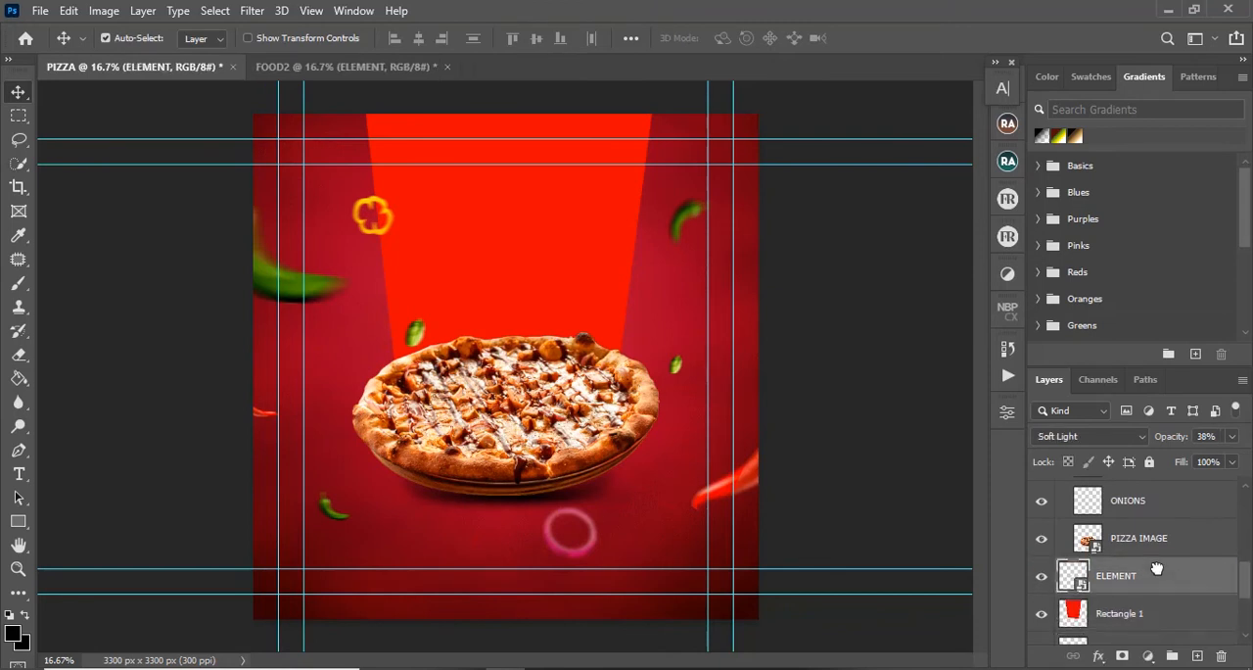
# Step: Load the outline of the PIZZA document's Rectangle 1 layer as a selection
pyautogui.click(1094, 613)
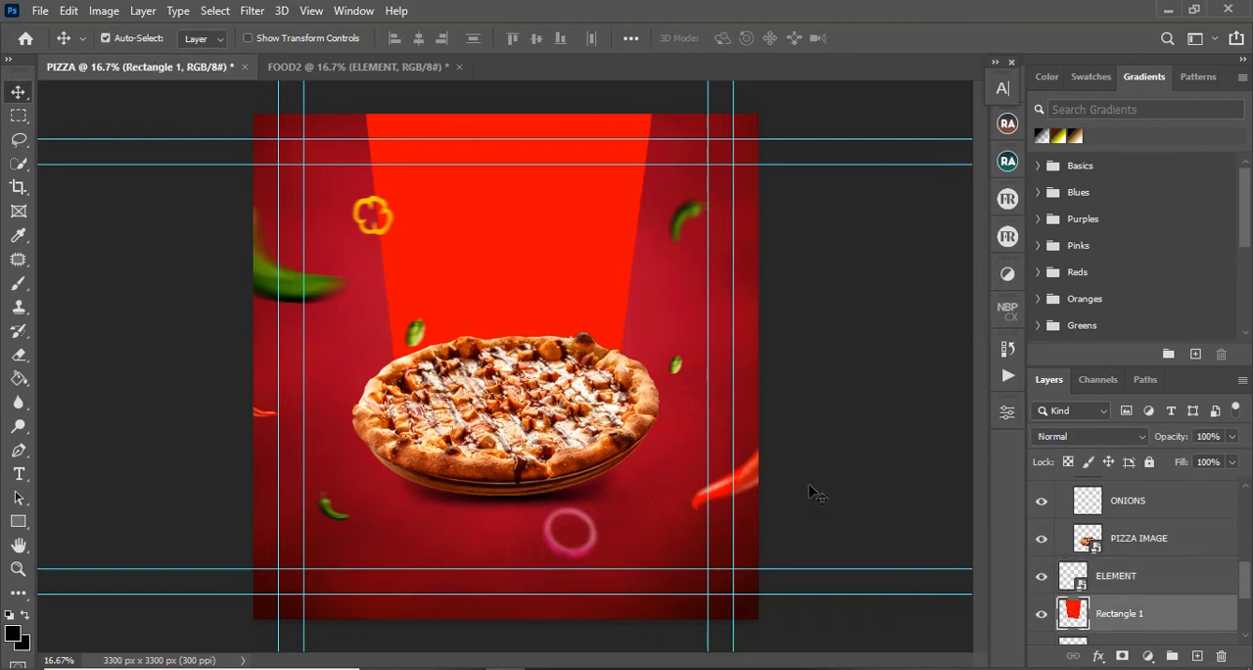
pyautogui.keyDown('ctrl'); pyautogui.click(1068, 612); pyautogui.keyUp('ctrl')
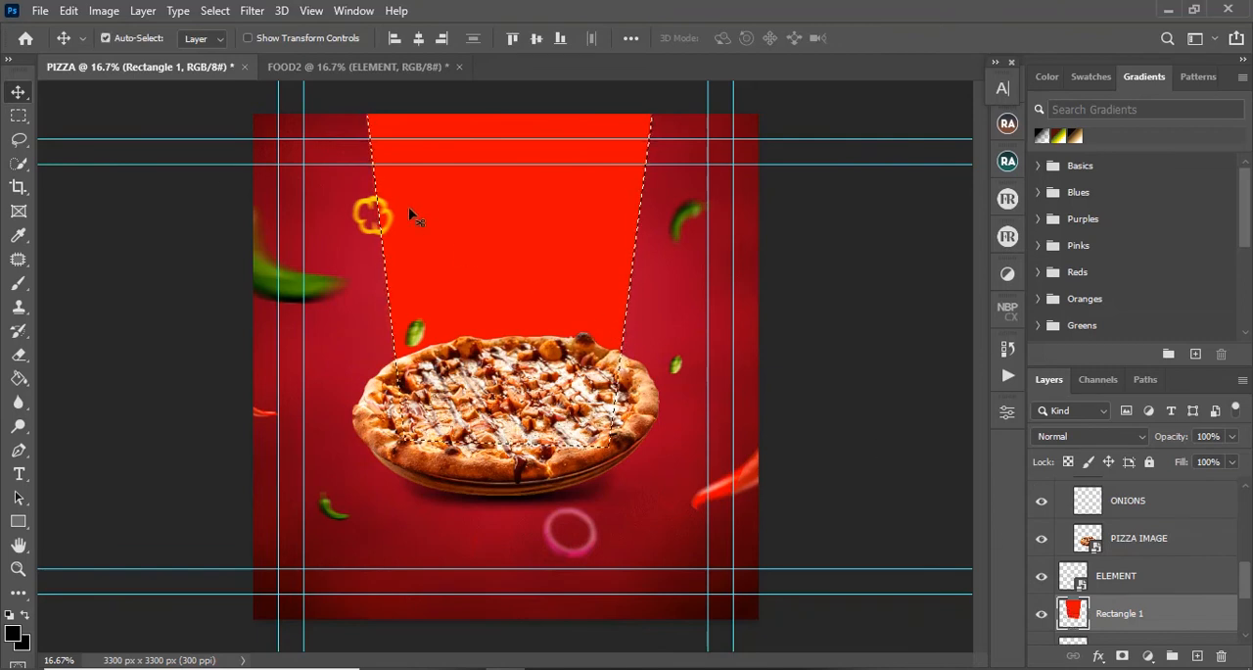
pyautogui.click(16, 633)
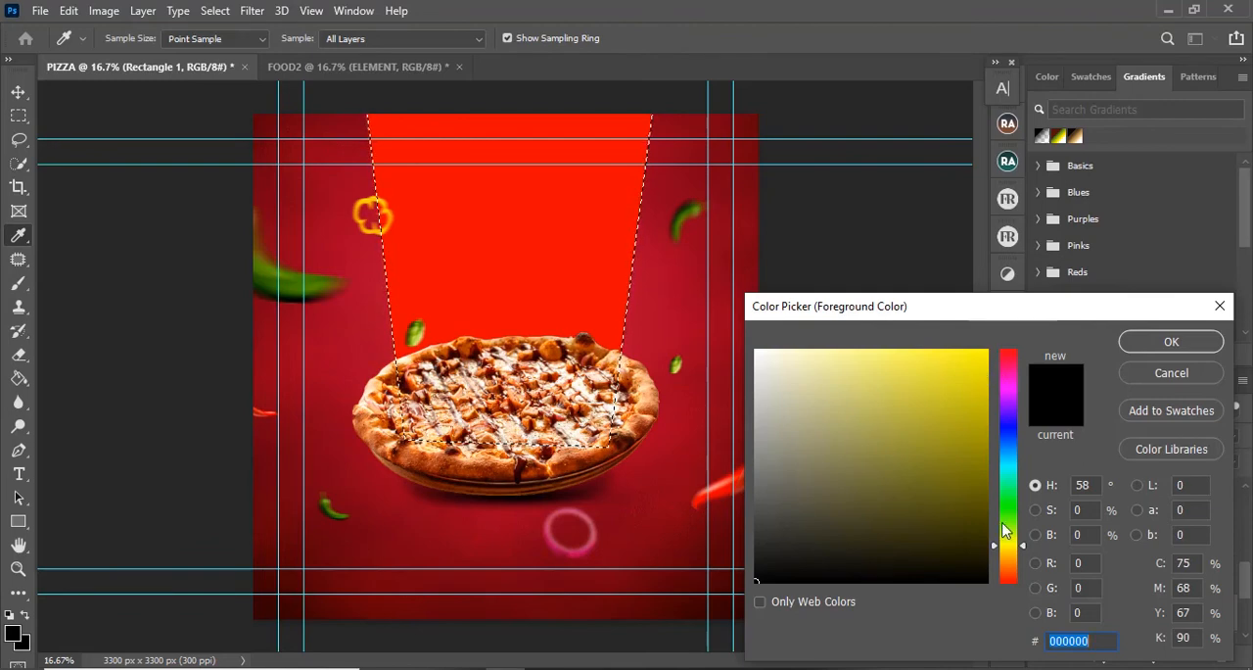
pyautogui.click(1171, 373)
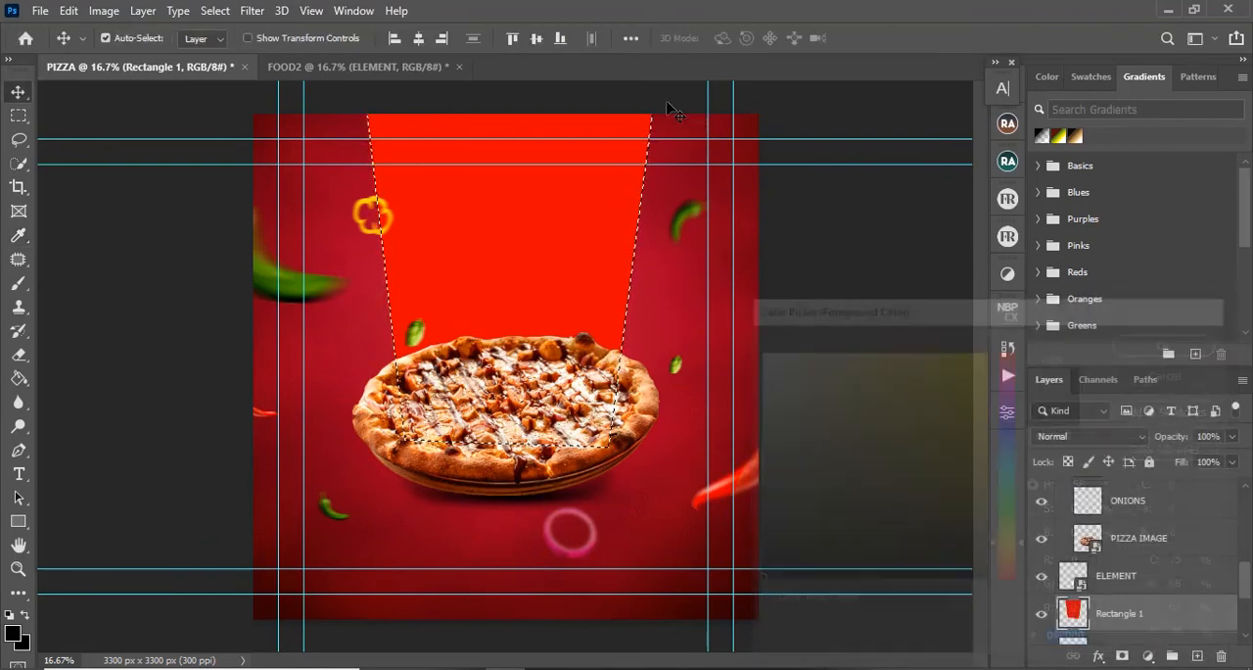
# Step: Sample yellow ffc600 from the FOOD2 background and fill the selected panel in the PIZZA document with it
pyautogui.hotkey('ctrl', 'Tab')
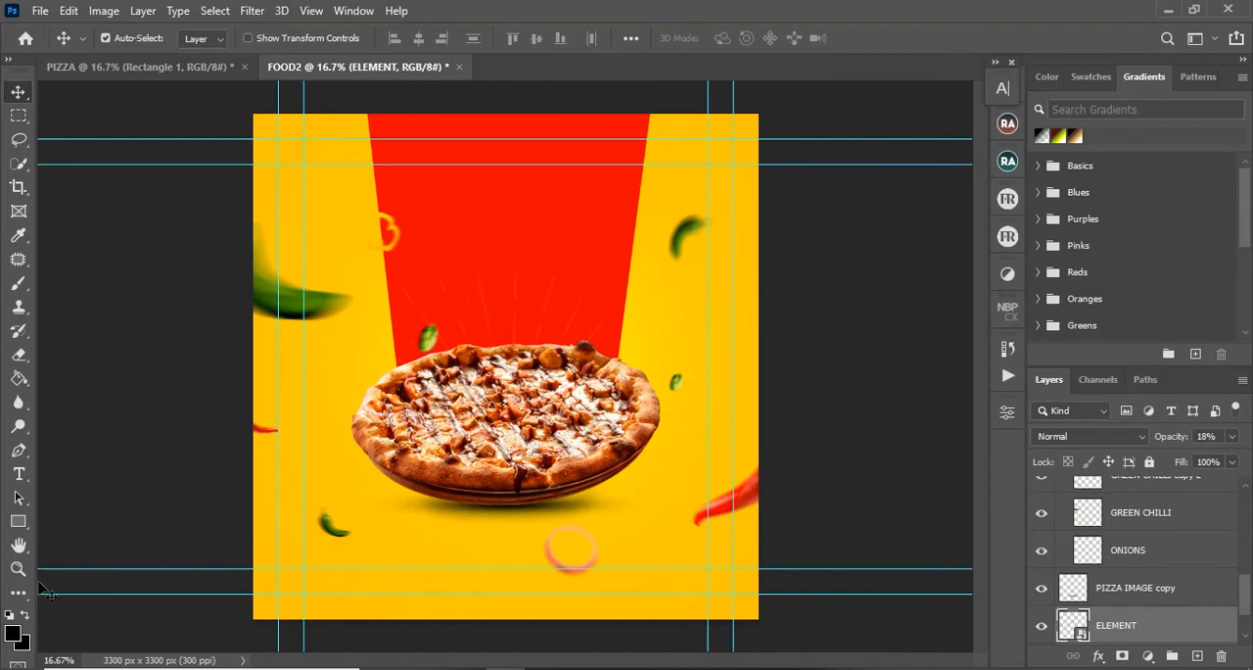
pyautogui.click(14, 633)
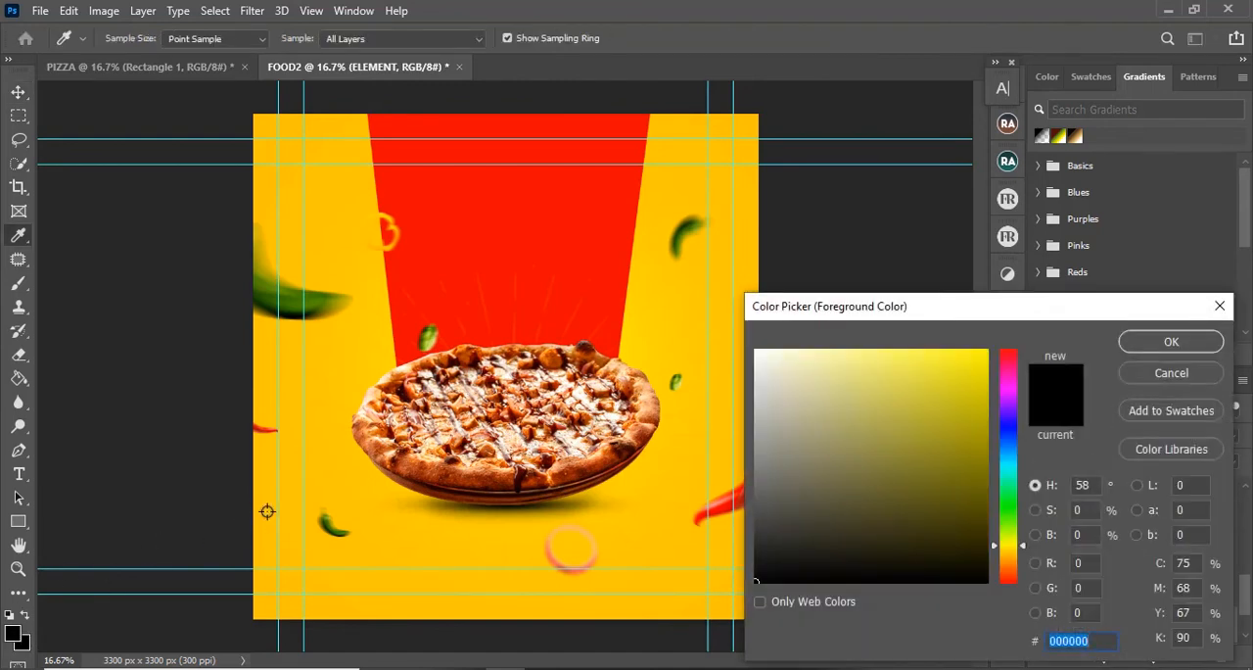
pyautogui.click(268, 509)
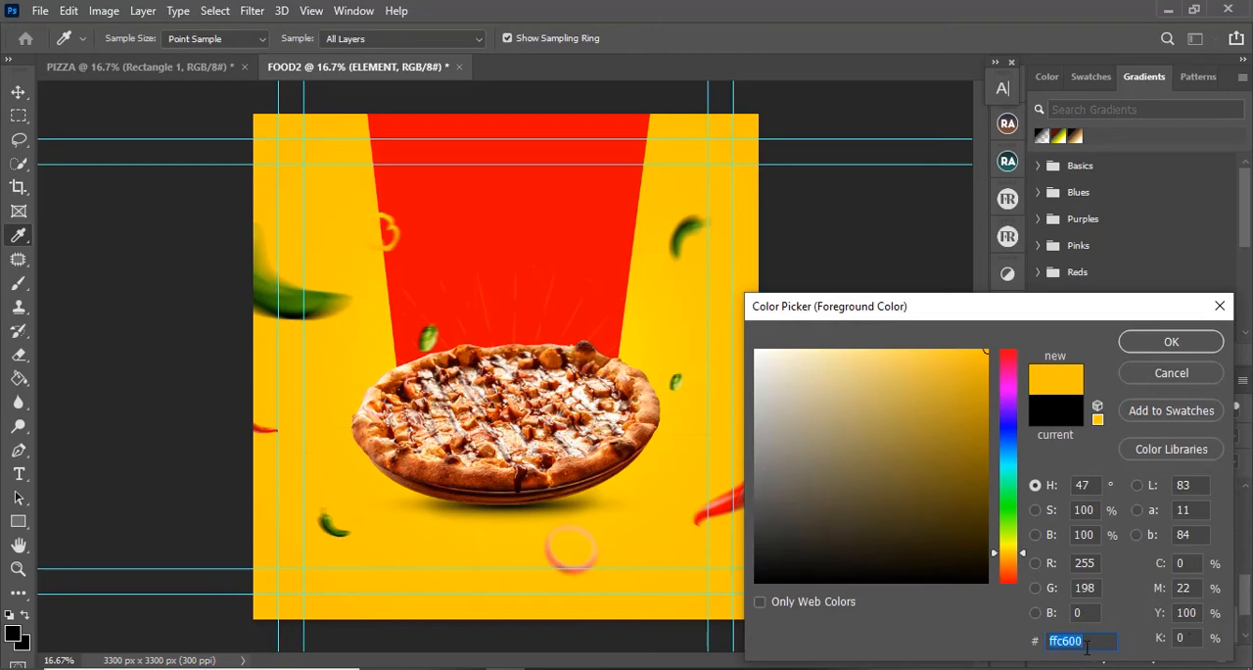
pyautogui.click(1171, 340)
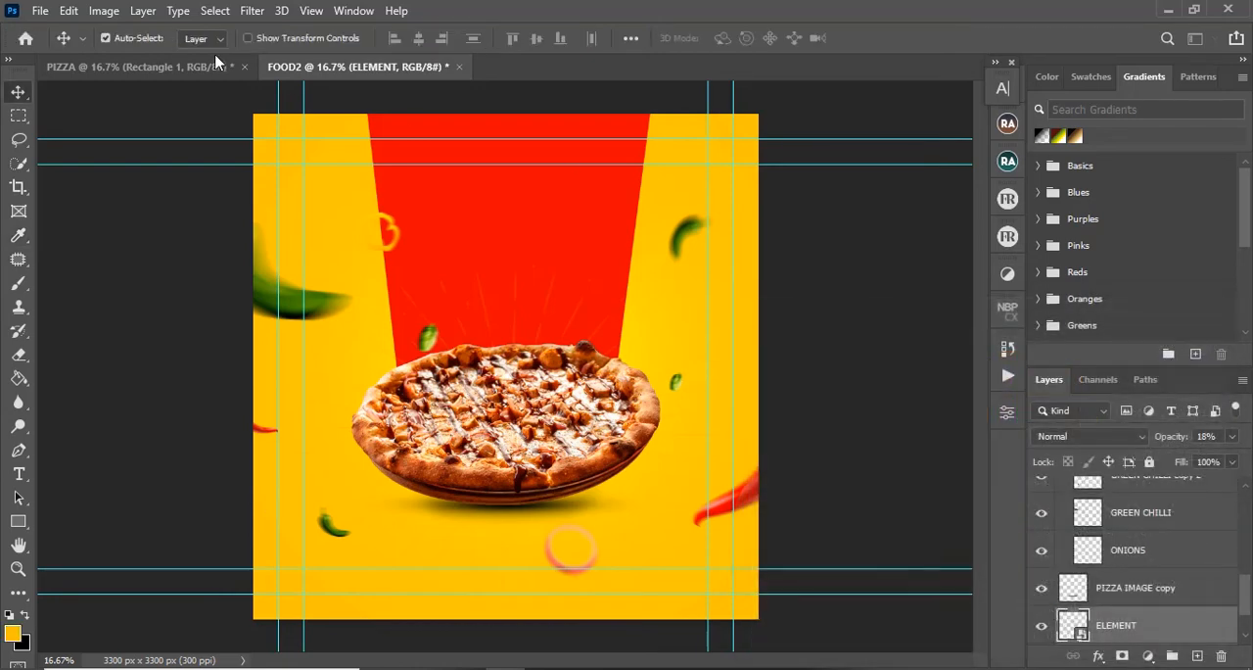
pyautogui.click(195, 67)
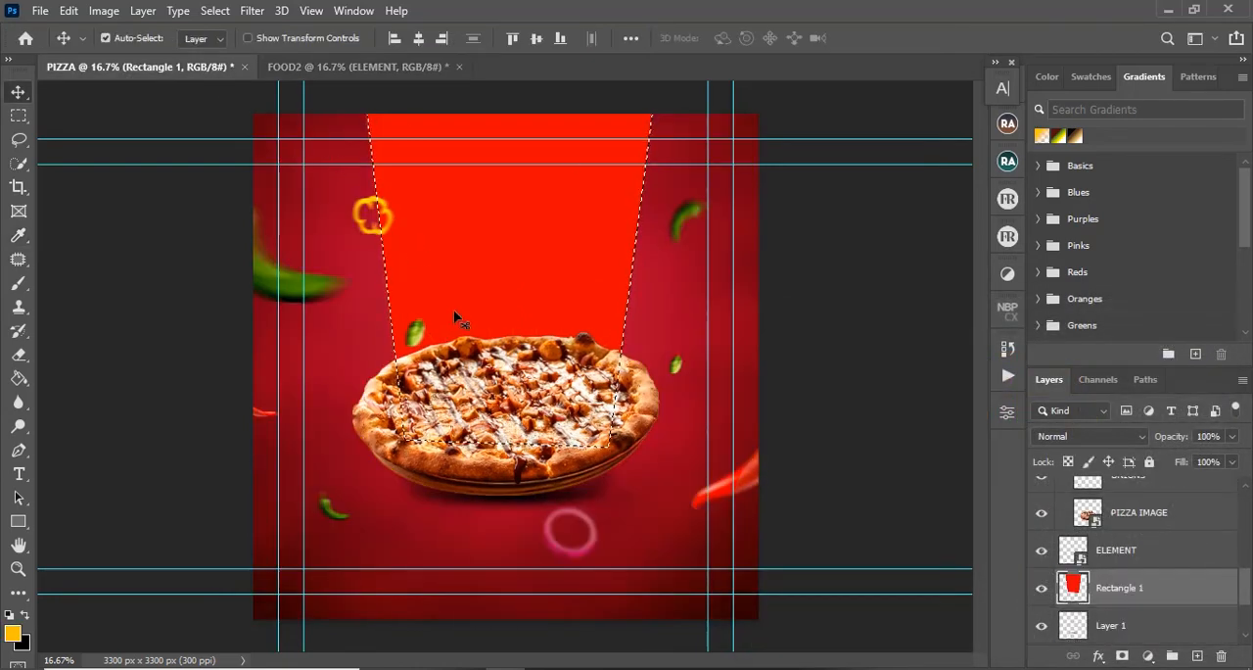
pyautogui.press('g')
pyautogui.click(447, 232)
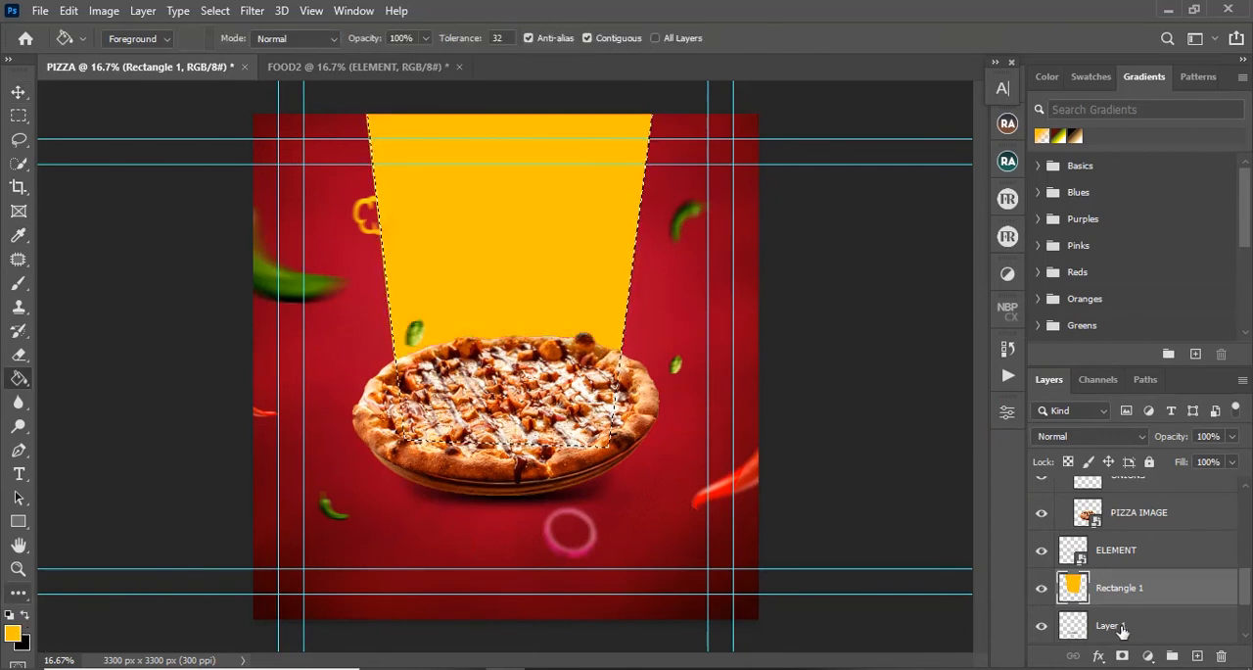
# Step: Shade the yellow panel's right and lower areas with orange ffa800 using a soft 2000 px brush, and clear the selection
pyautogui.click(17, 284)
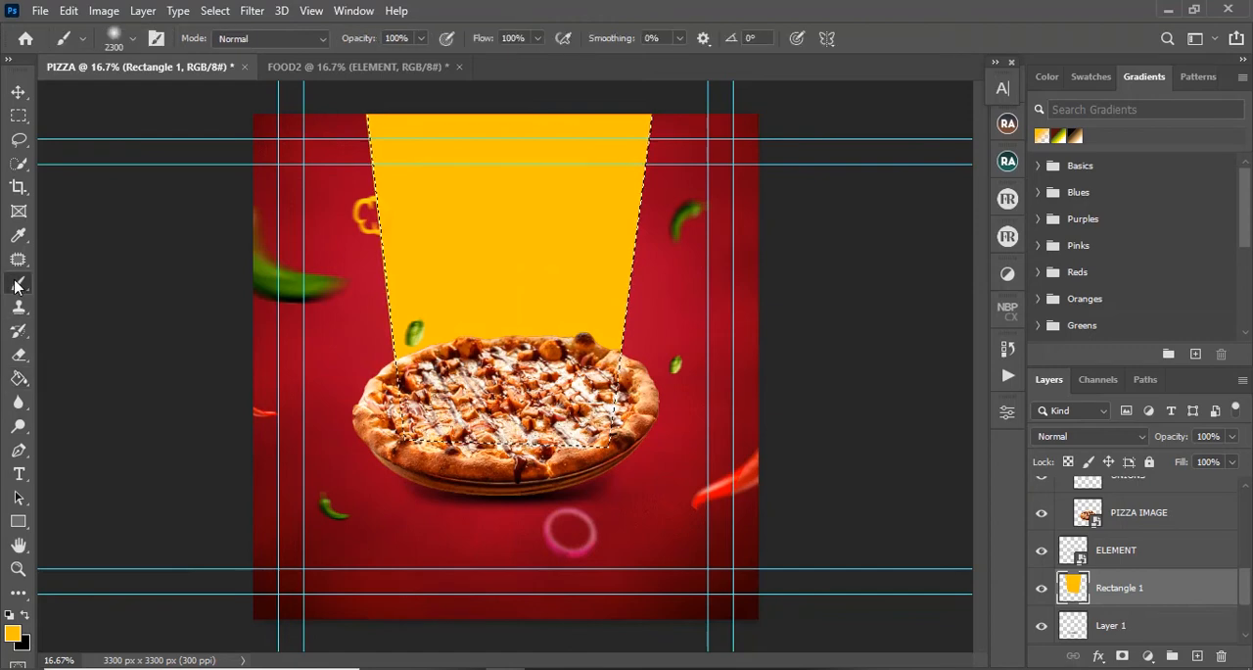
pyautogui.click(12, 633)
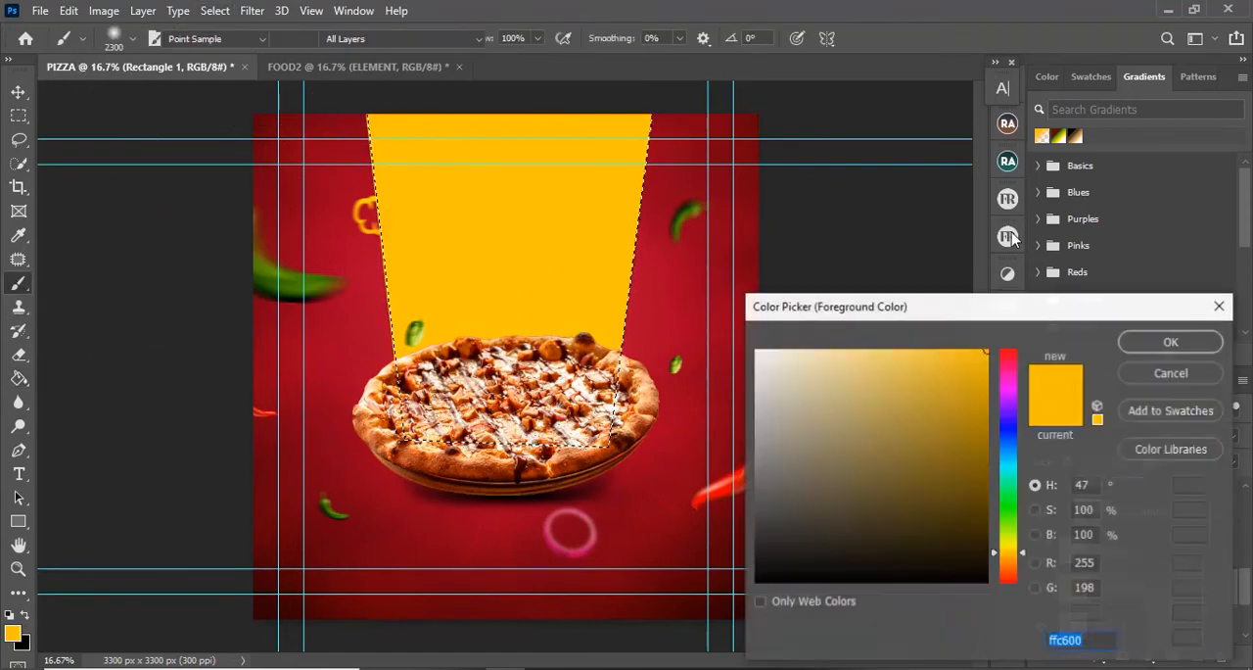
pyautogui.click(999, 556)
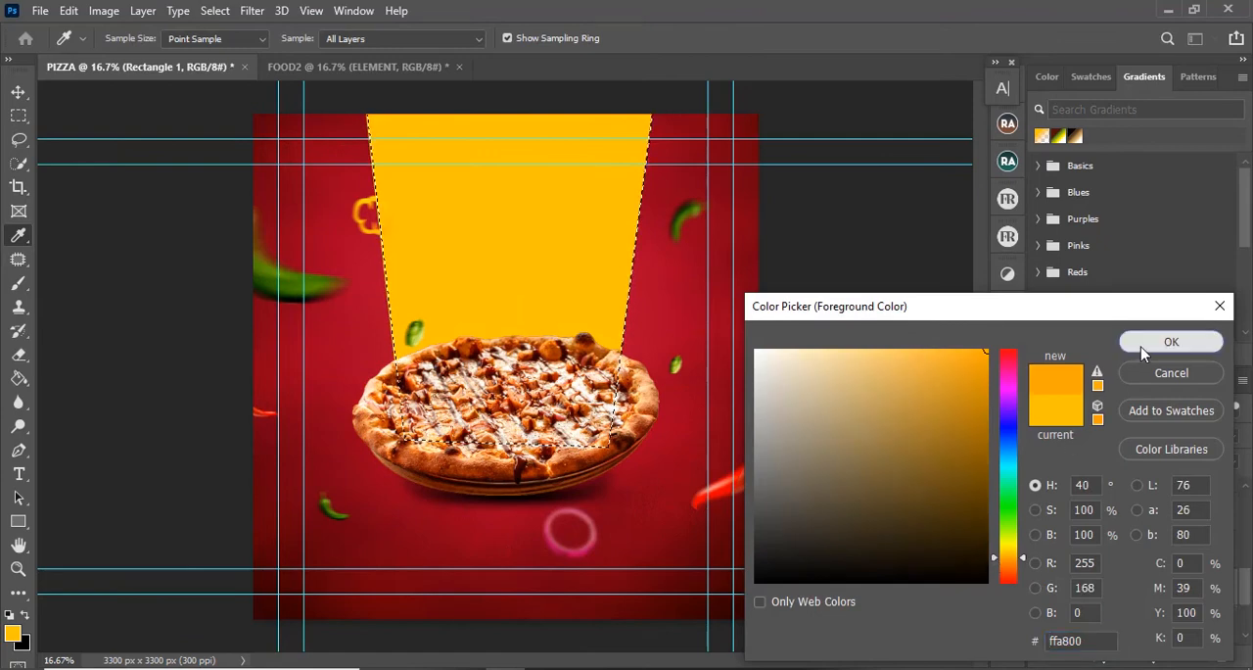
pyautogui.click(1171, 342)
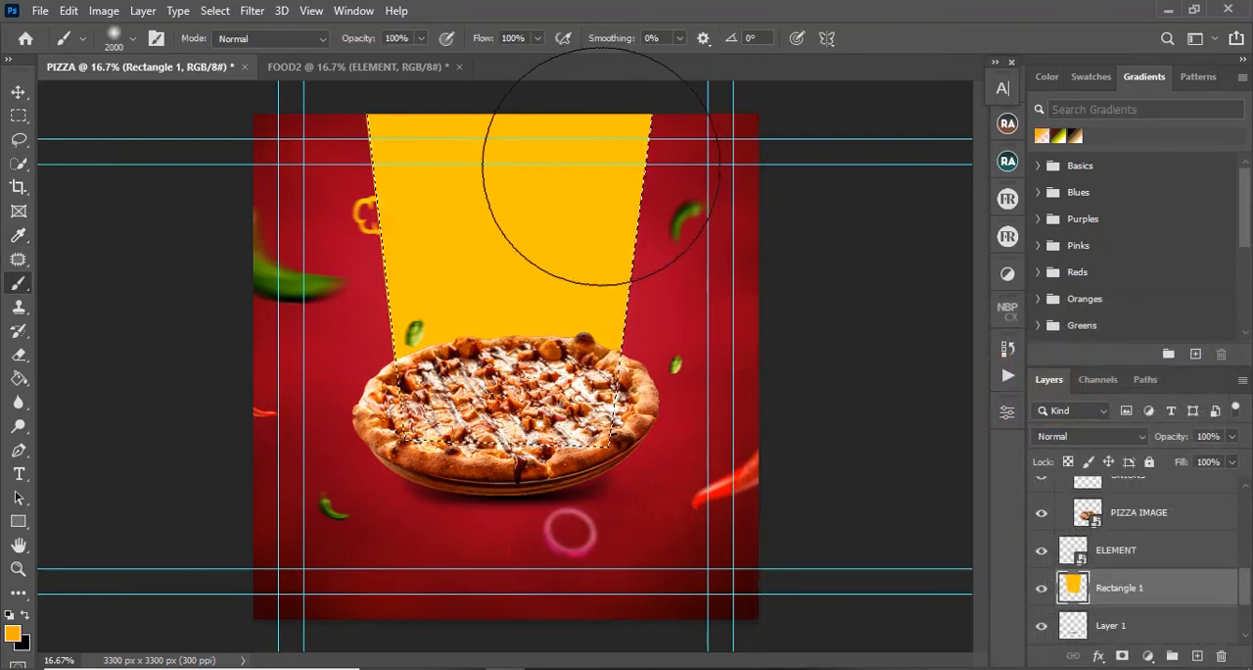
pyautogui.moveTo(573, 154)
pyautogui.mouseDown()
pyautogui.moveTo(573, 314)
pyautogui.moveTo(537, 420)
pyautogui.mouseUp()
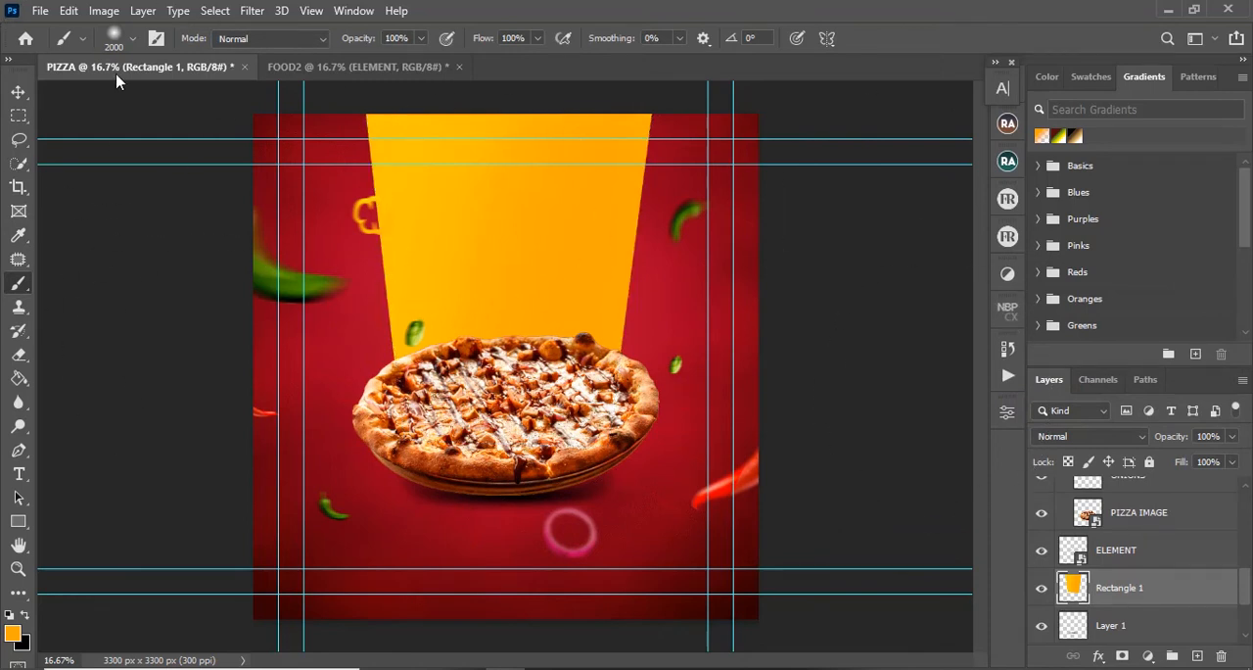
# Step: Load the outline of Rectangle 1 in the FOOD2 document as a selection and make that layer active for brushing
pyautogui.click(358, 66)
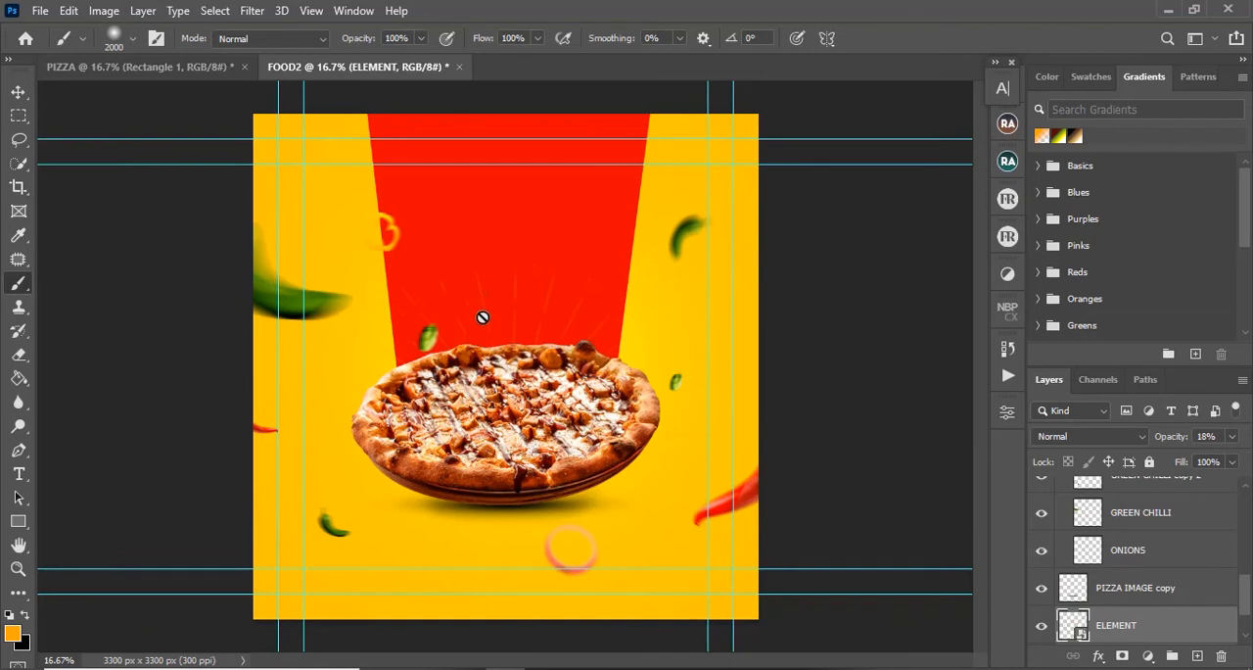
pyautogui.press('v')
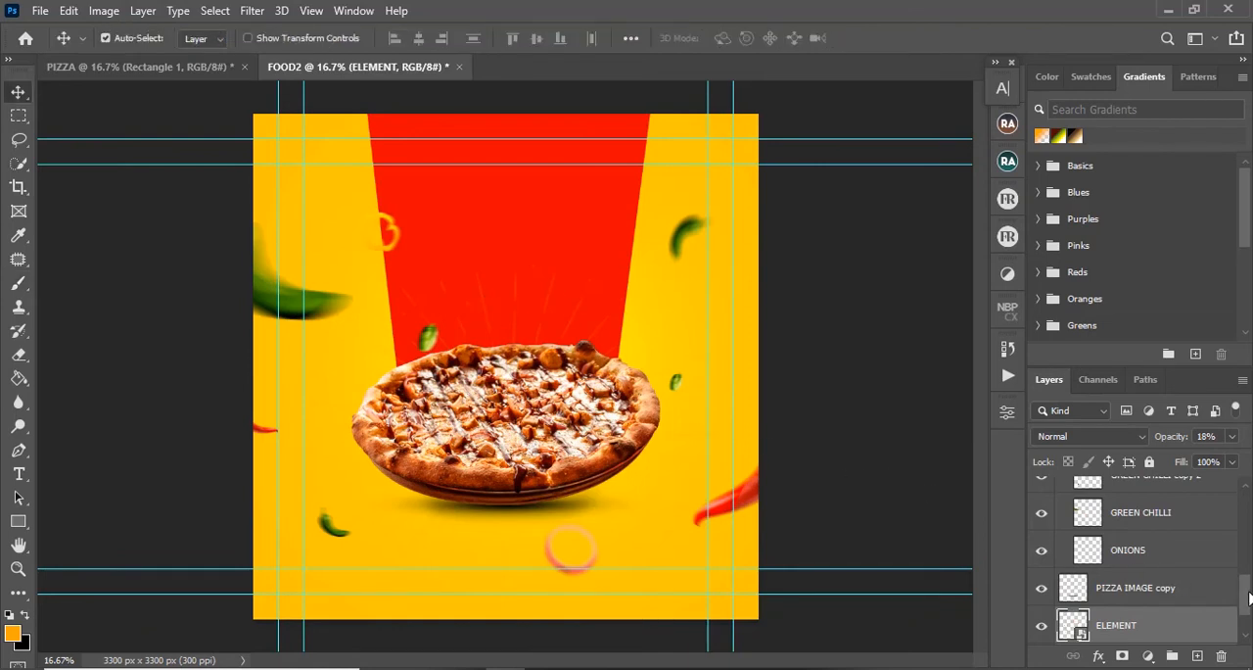
pyautogui.moveTo(1249, 597); pyautogui.dragTo(1249, 624)
pyautogui.keyDown('ctrl'); pyautogui.click(1074, 602); pyautogui.keyUp('ctrl')
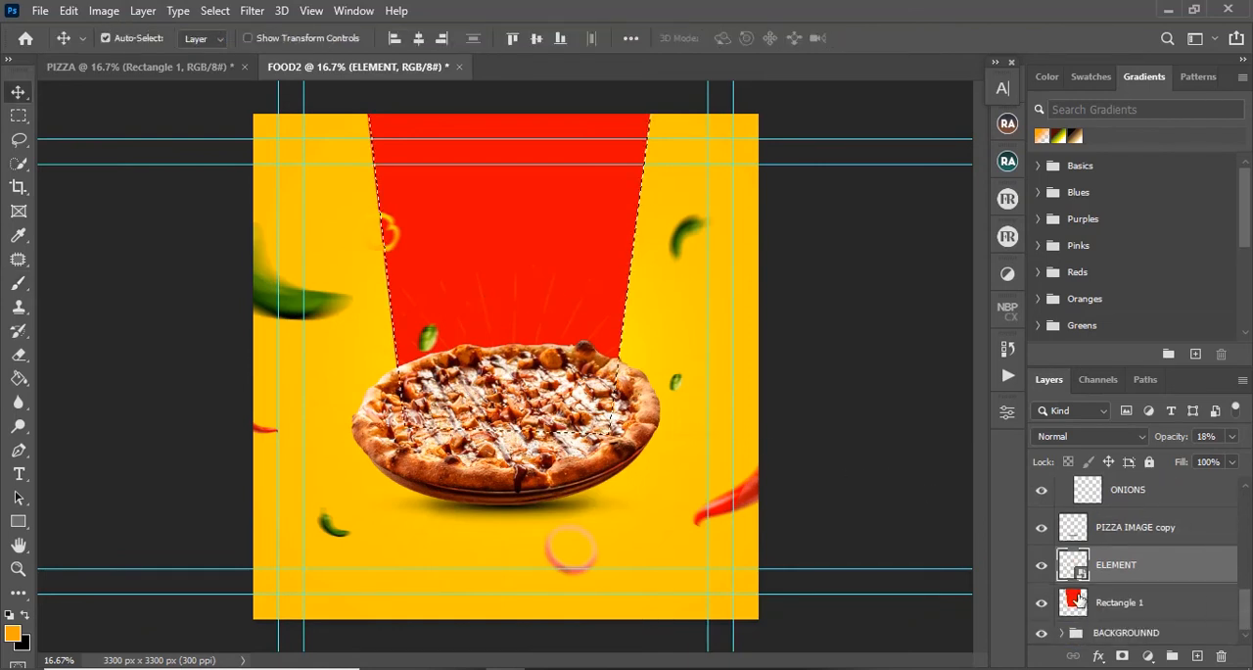
pyautogui.press('b')
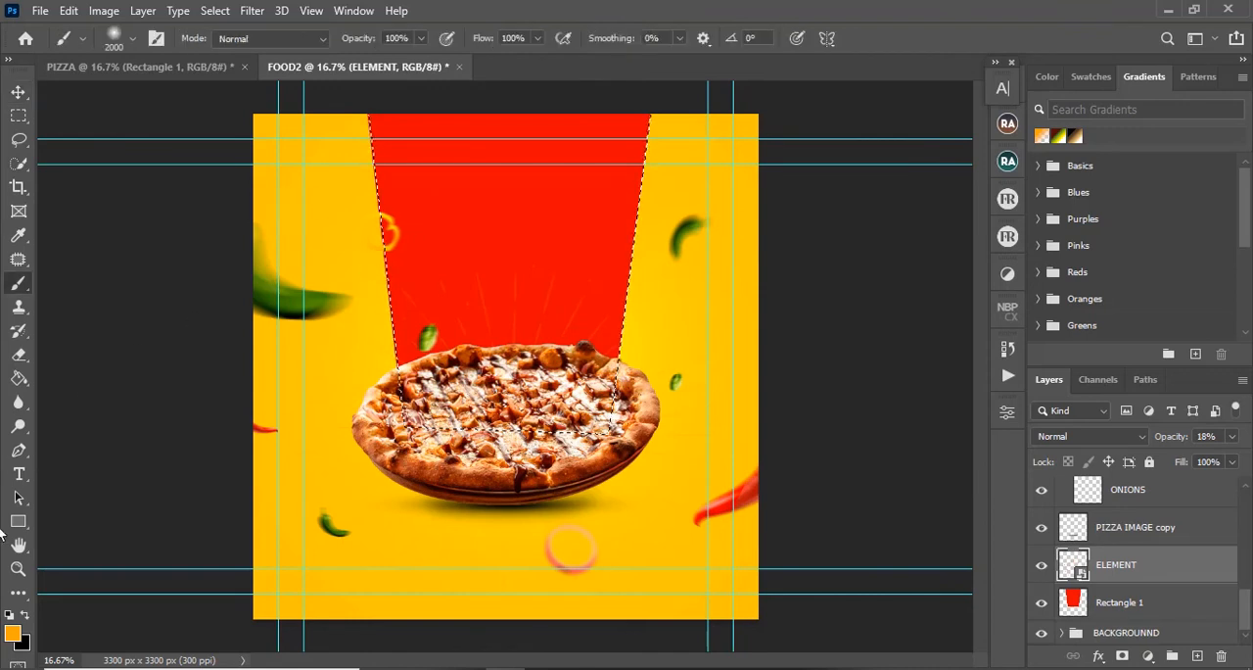
pyautogui.click(1120, 602)
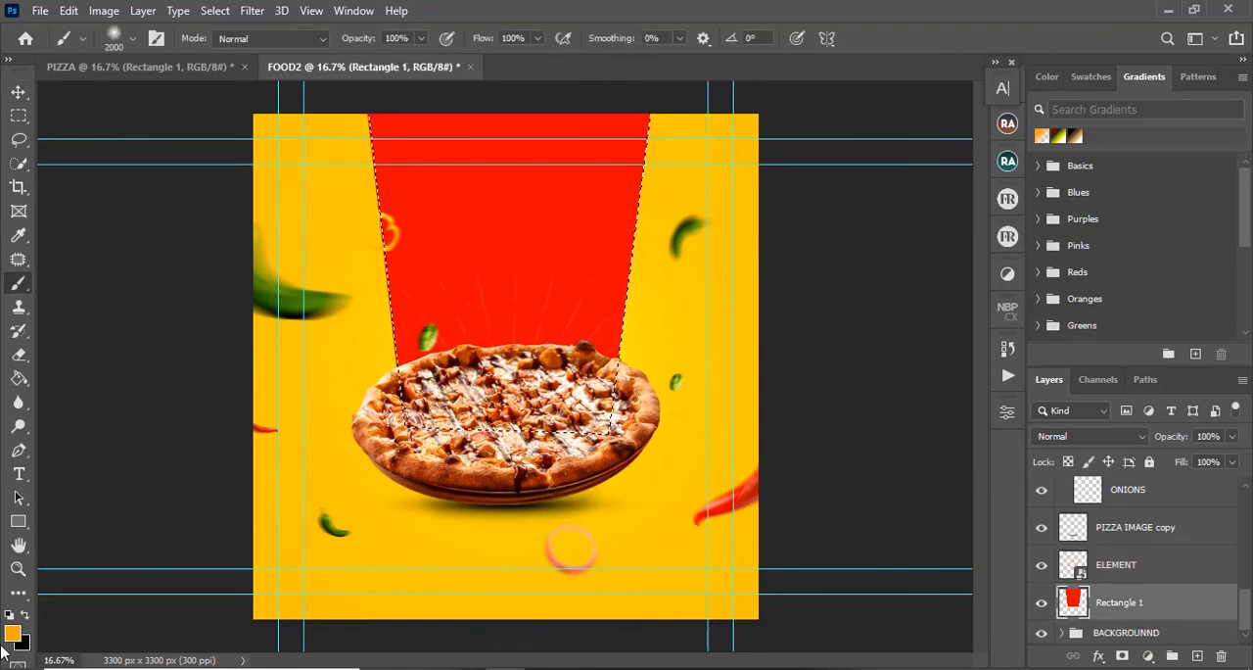
# Step: Shade the right side of the selected red panel with darker red bf0601 using the soft 2000 px brush, and clear the selection
pyautogui.click(13, 634)
pyautogui.click(498, 201)
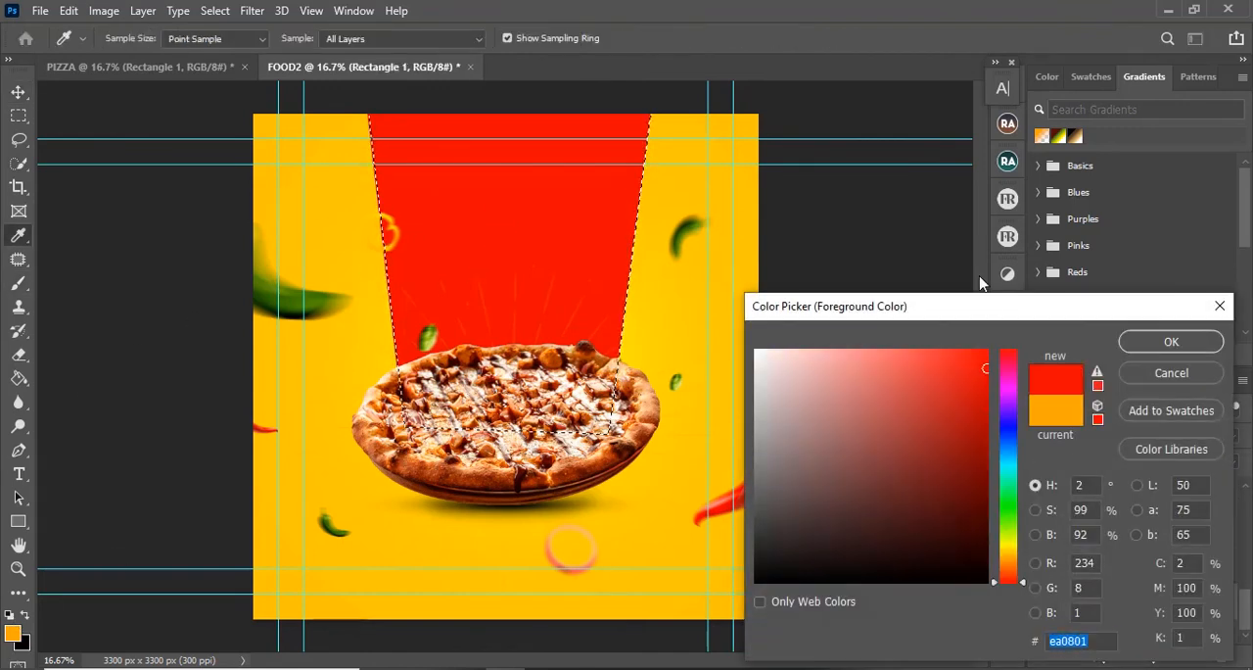
pyautogui.click(1171, 341)
pyautogui.moveTo(658, 147); pyautogui.dragTo(486, 448)
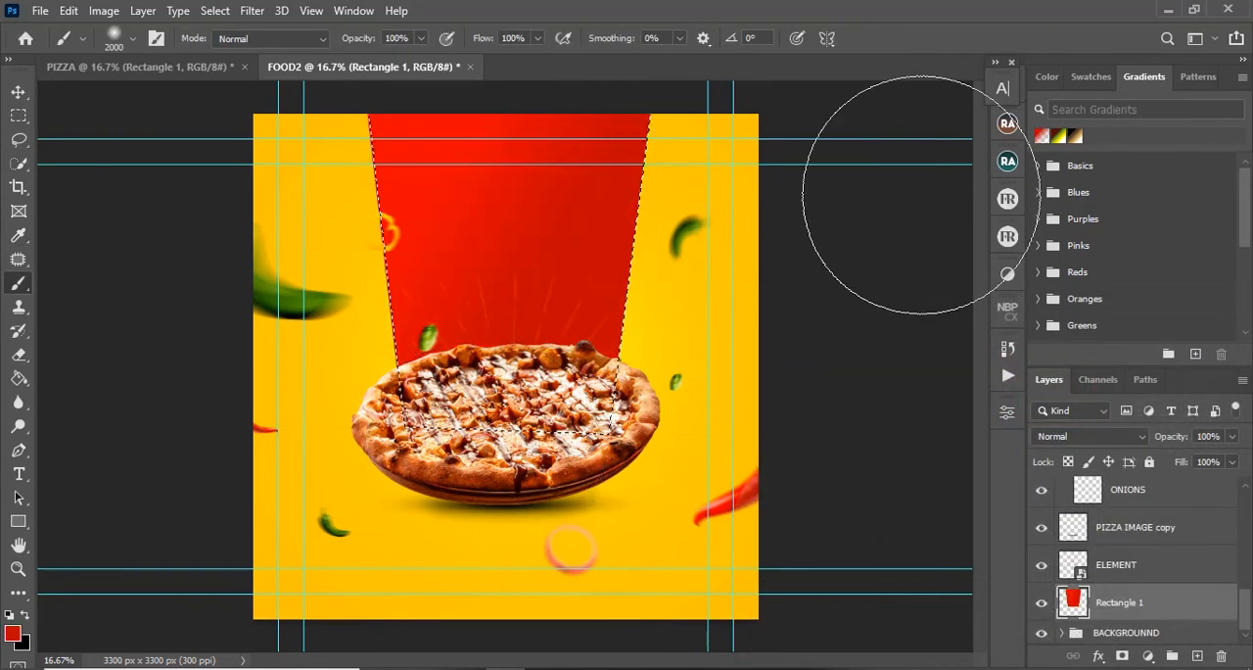
pyautogui.hotkey('ctrl', 'z')
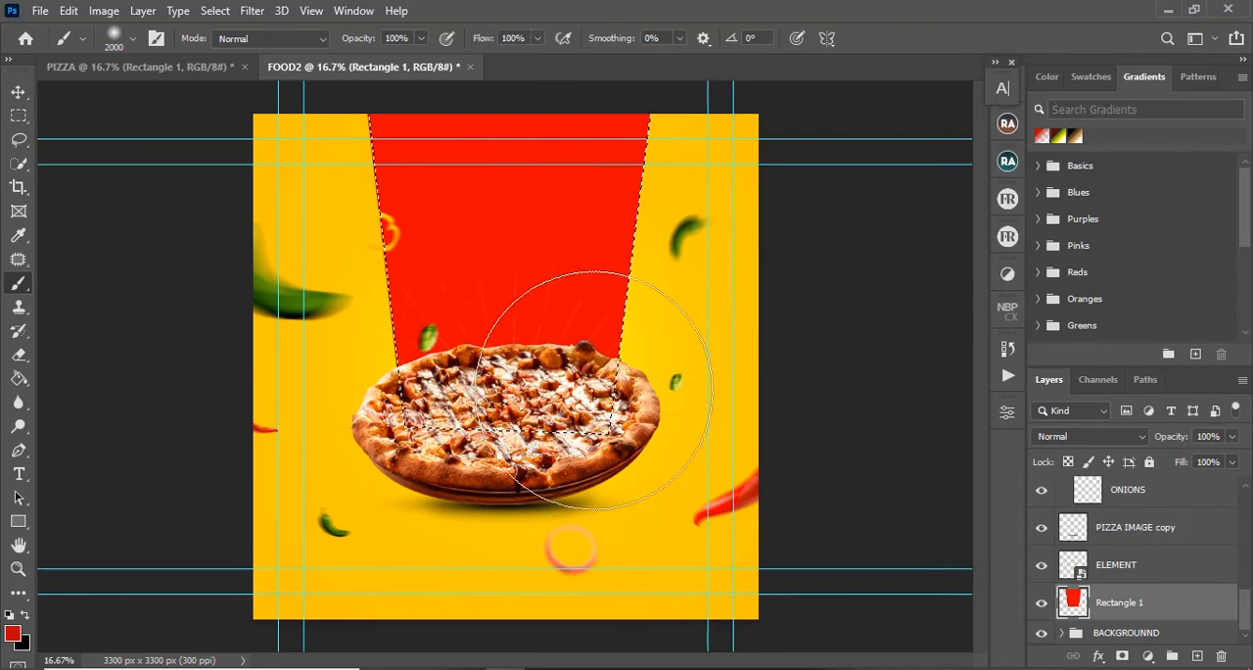
pyautogui.click(787, 222)
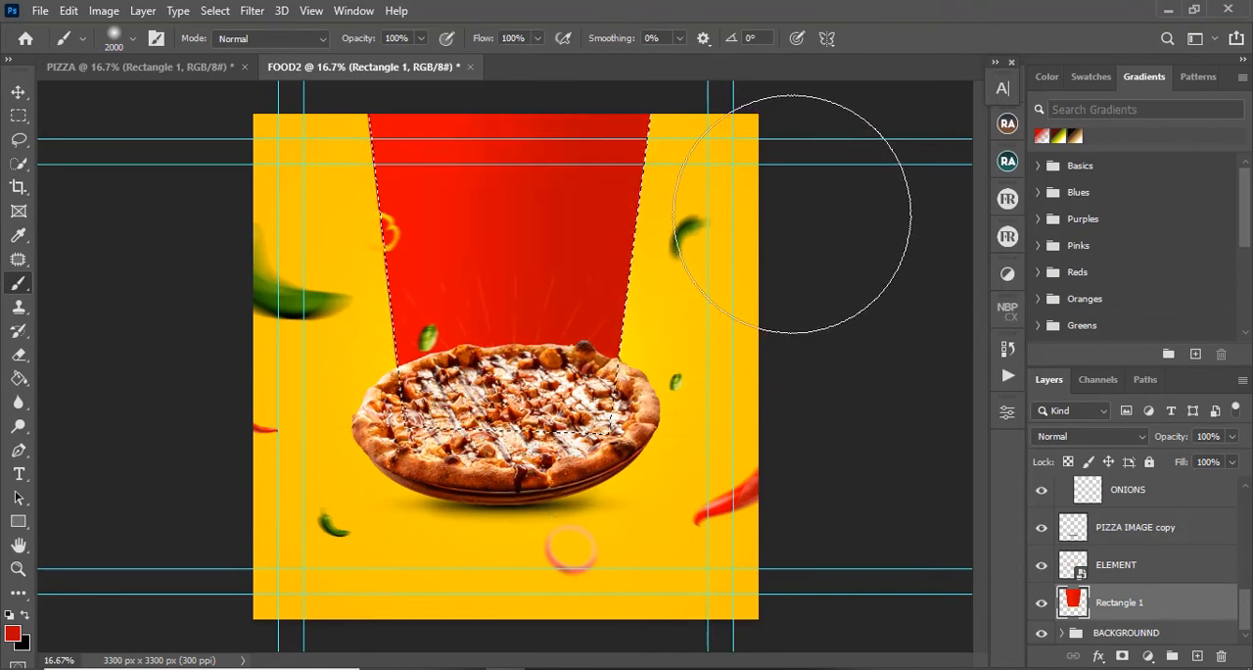
pyautogui.hotkey('ctrl', 'd')
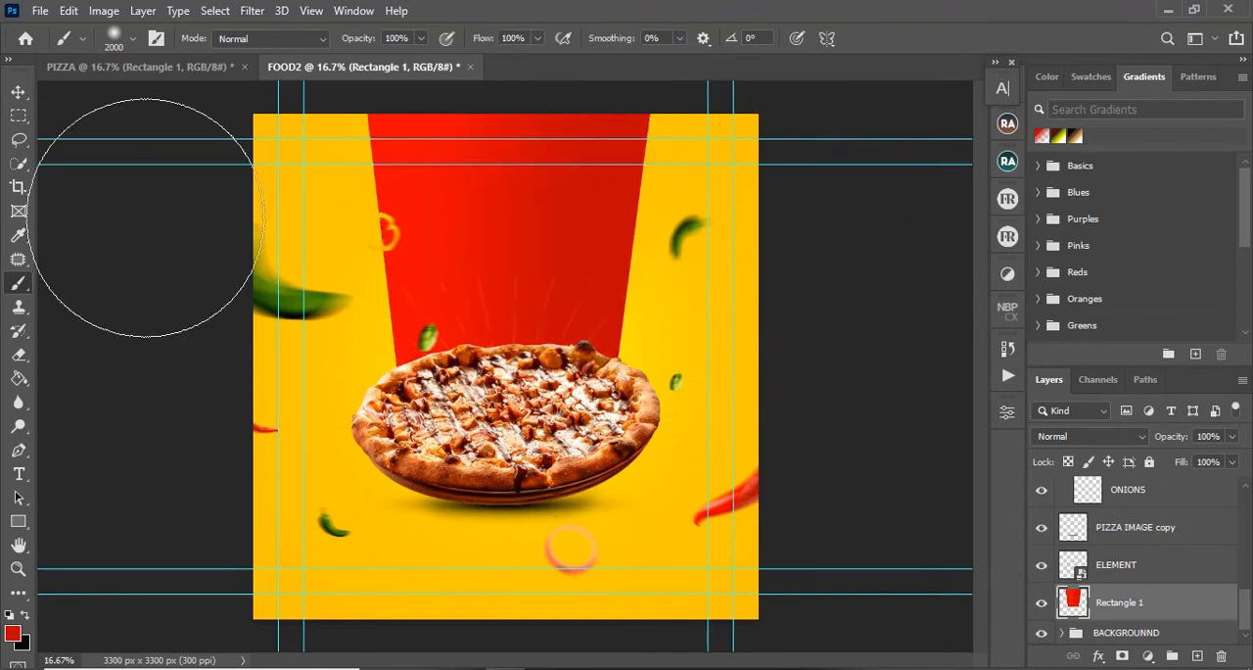
pyautogui.press('v')
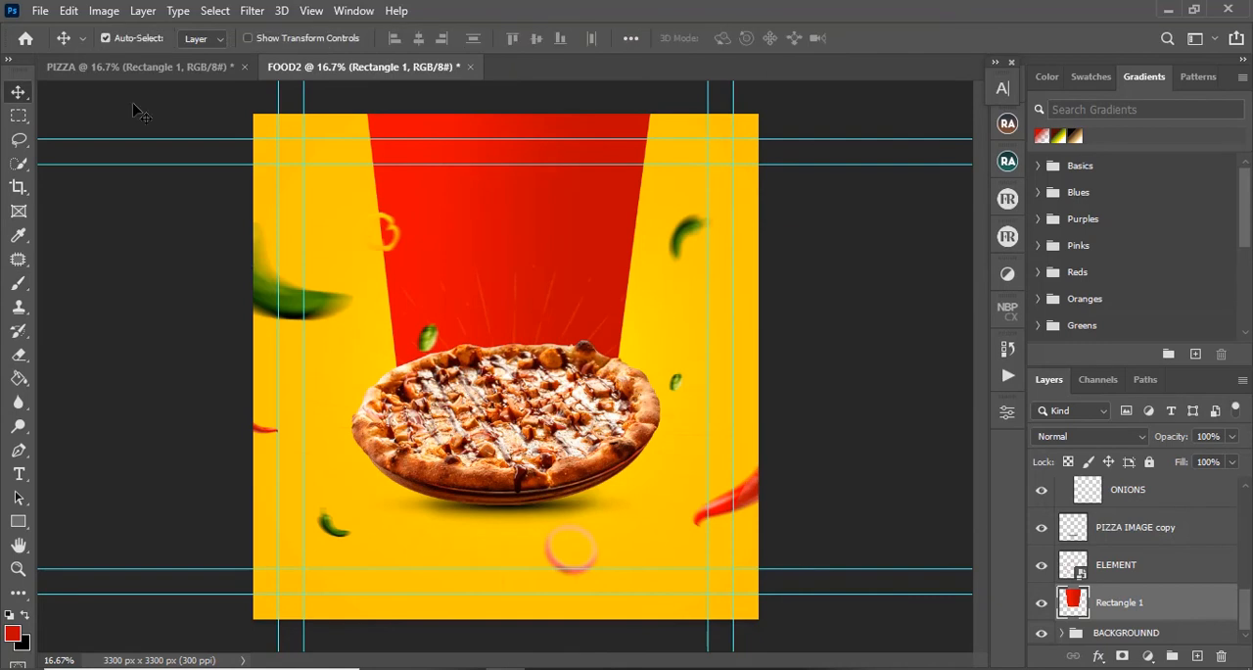
# Step: Create an 11 x 11 inch RGB document at 300 ppi, with its white background layer unlocked and hidden
pyautogui.click(149, 69)
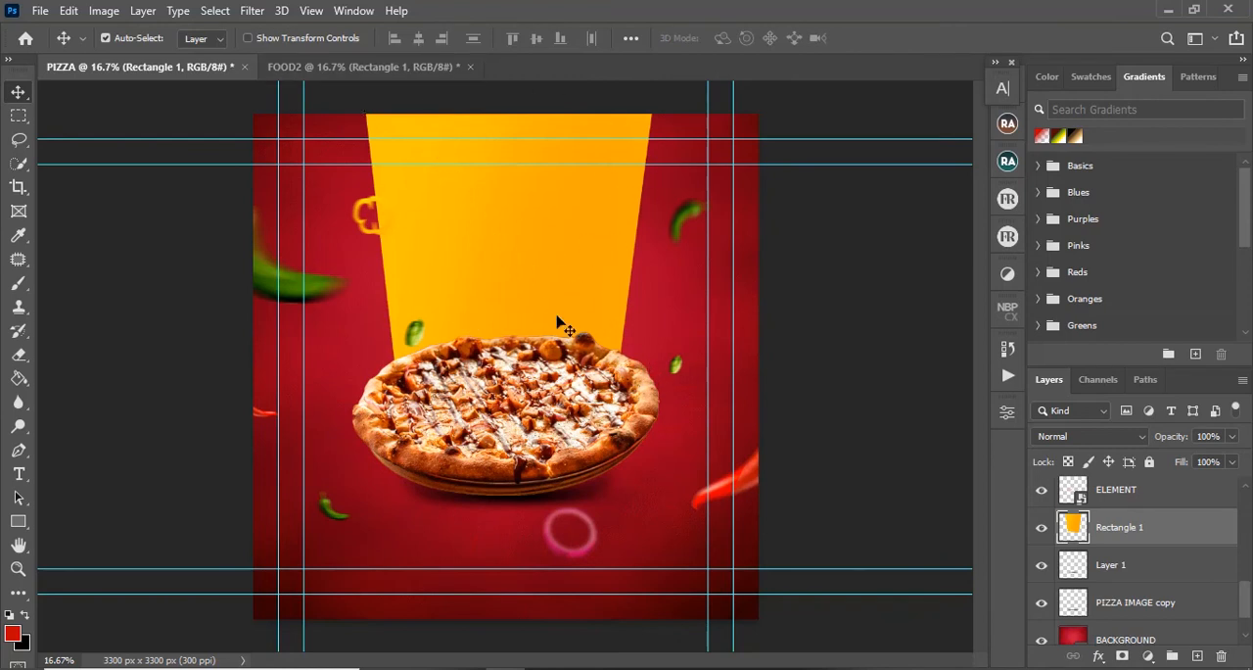
pyautogui.click(328, 68)
pyautogui.click(39, 12)
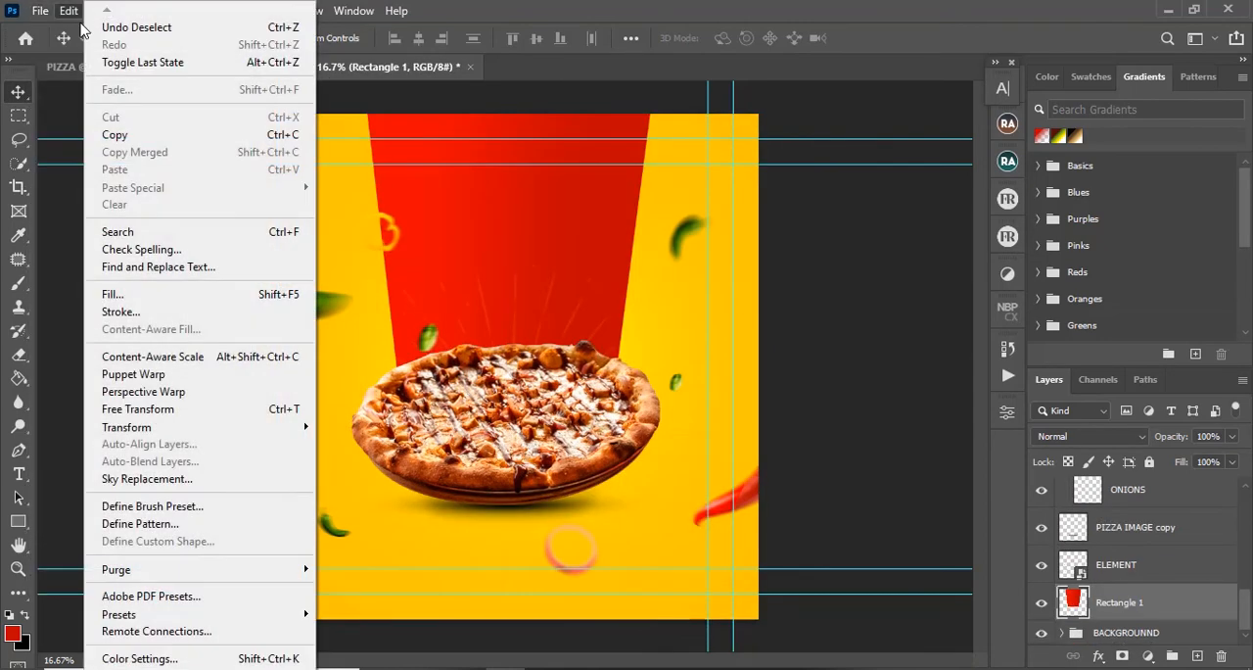
pyautogui.click(58, 33)
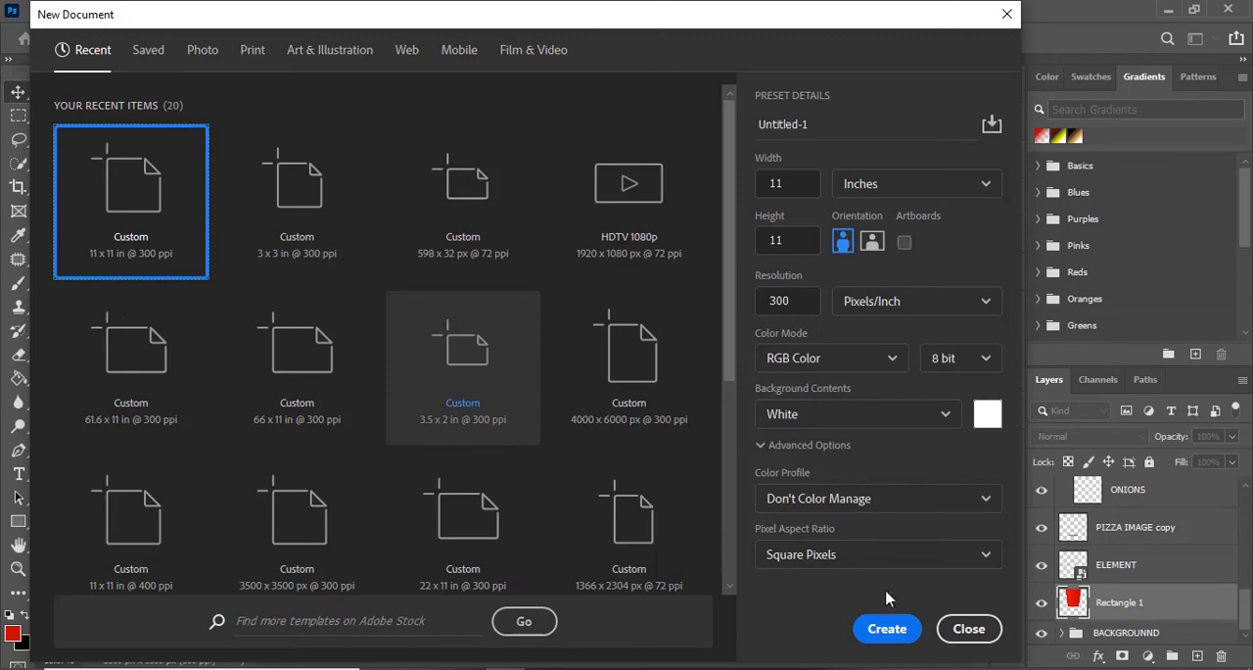
pyautogui.click(885, 636)
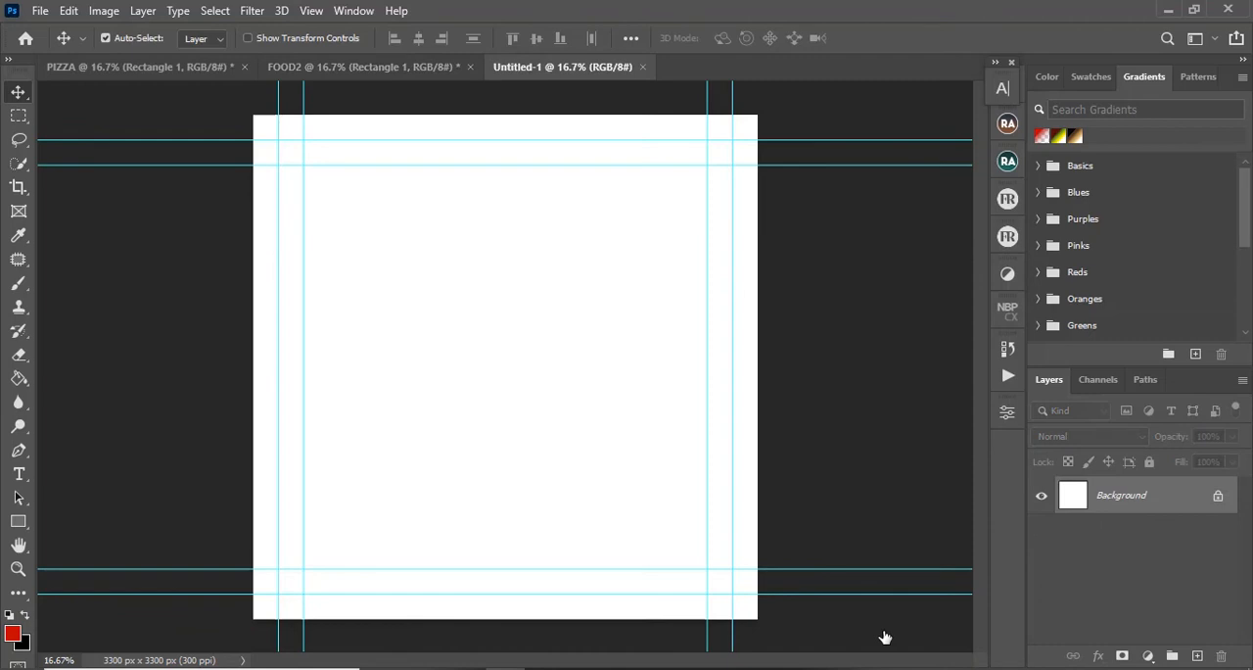
pyautogui.click(1217, 497)
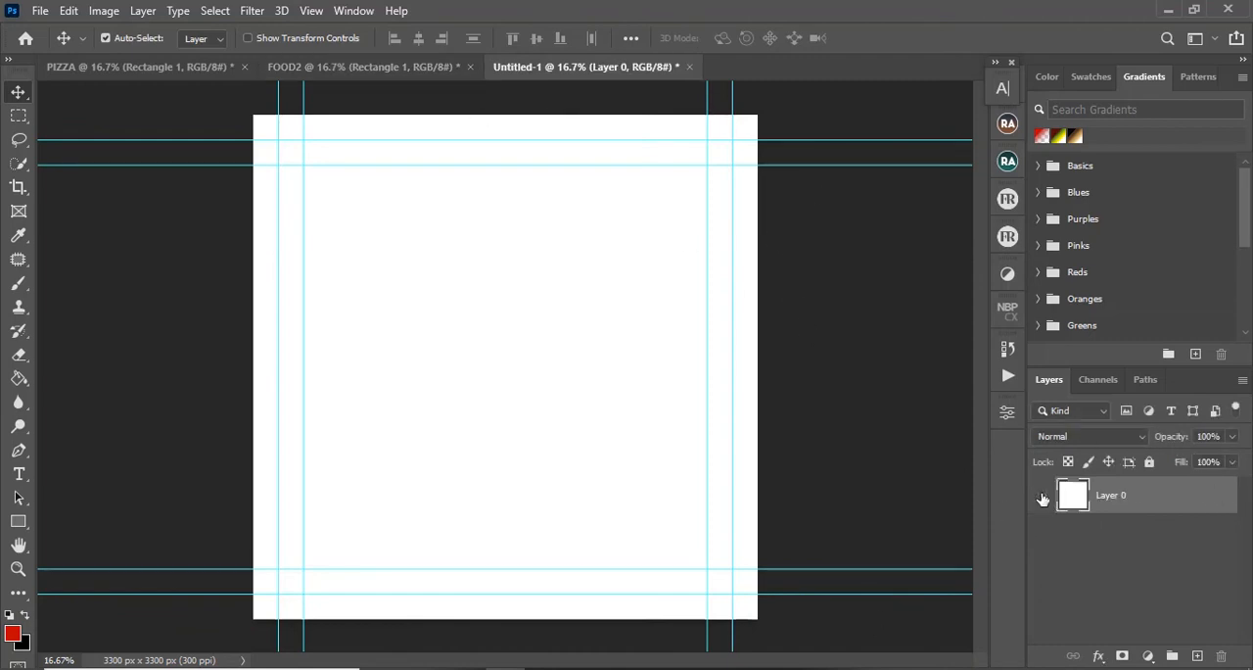
pyautogui.click(1043, 498)
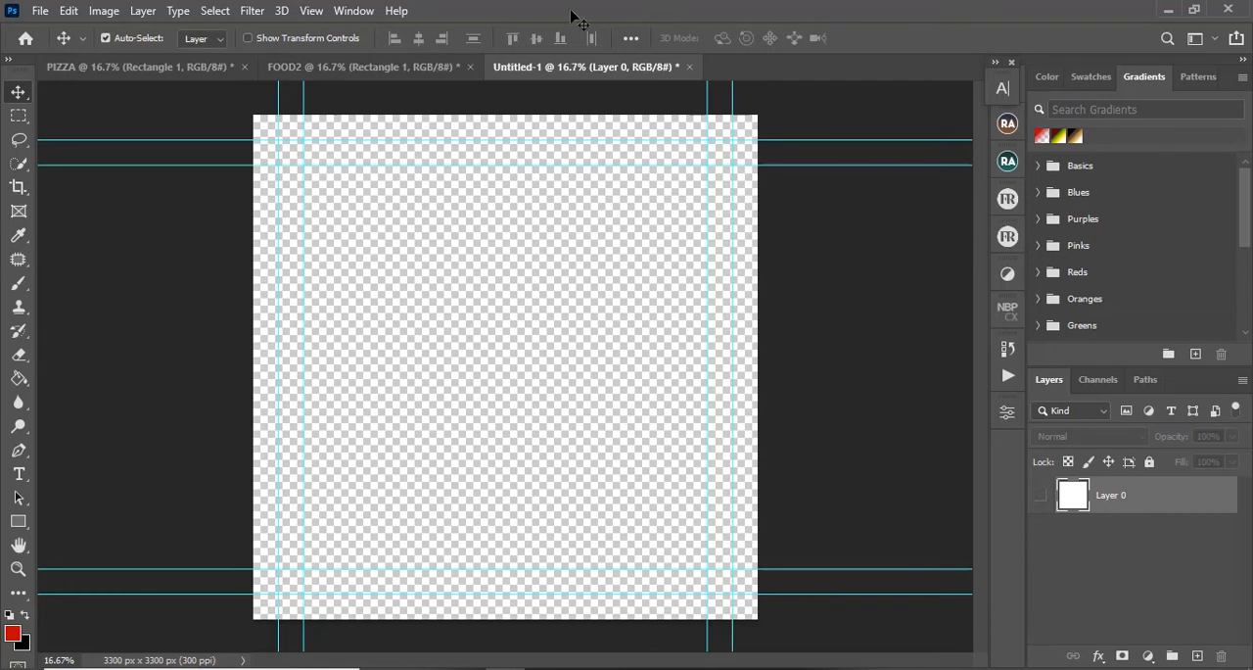
# Step: Add a red text layer reading PIZZA in the upper middle of the canvas
pyautogui.click(20, 470)
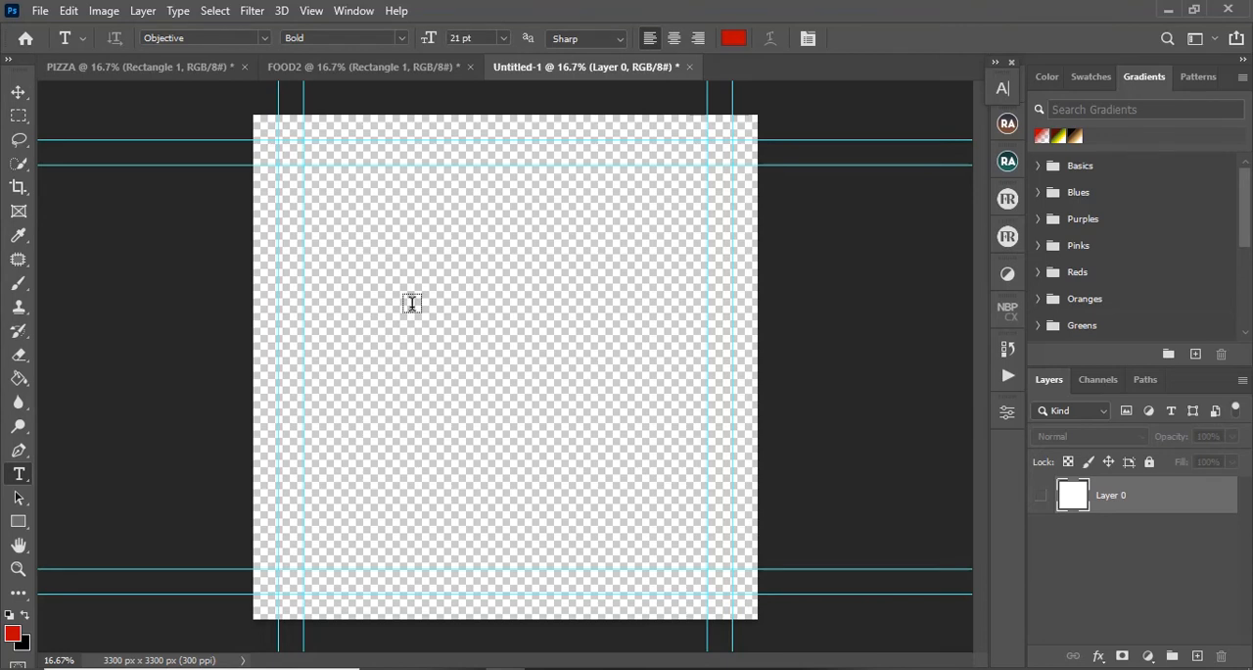
pyautogui.click(411, 302)
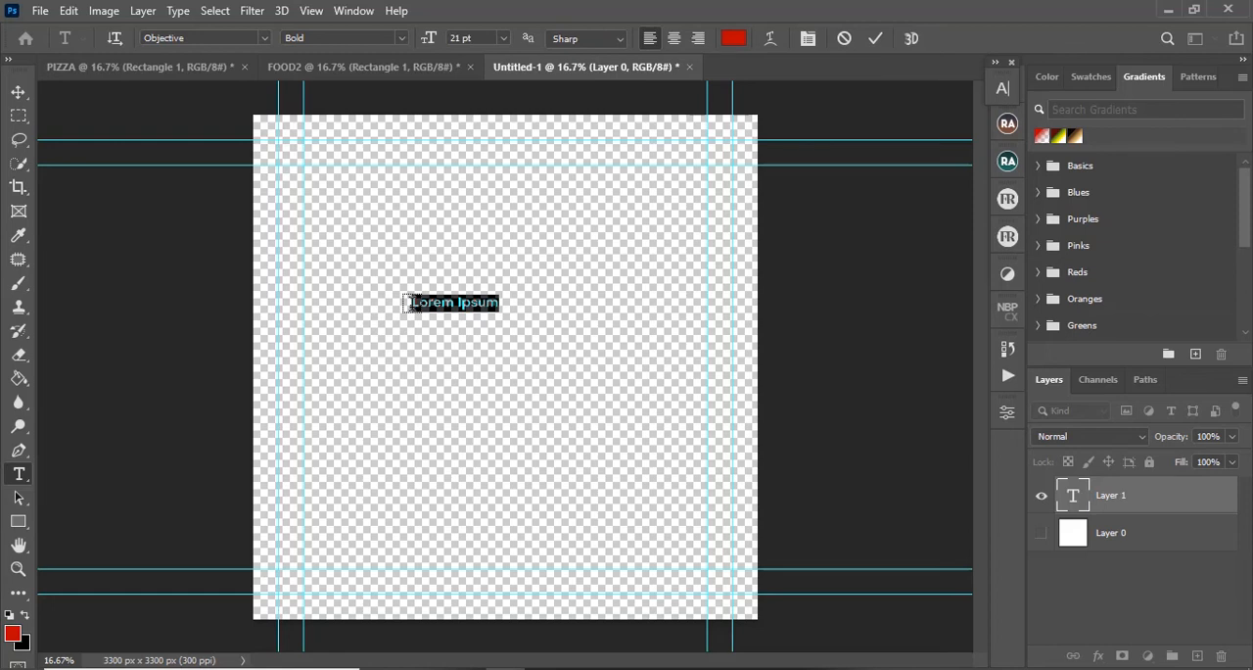
pyautogui.write('PIZZA')
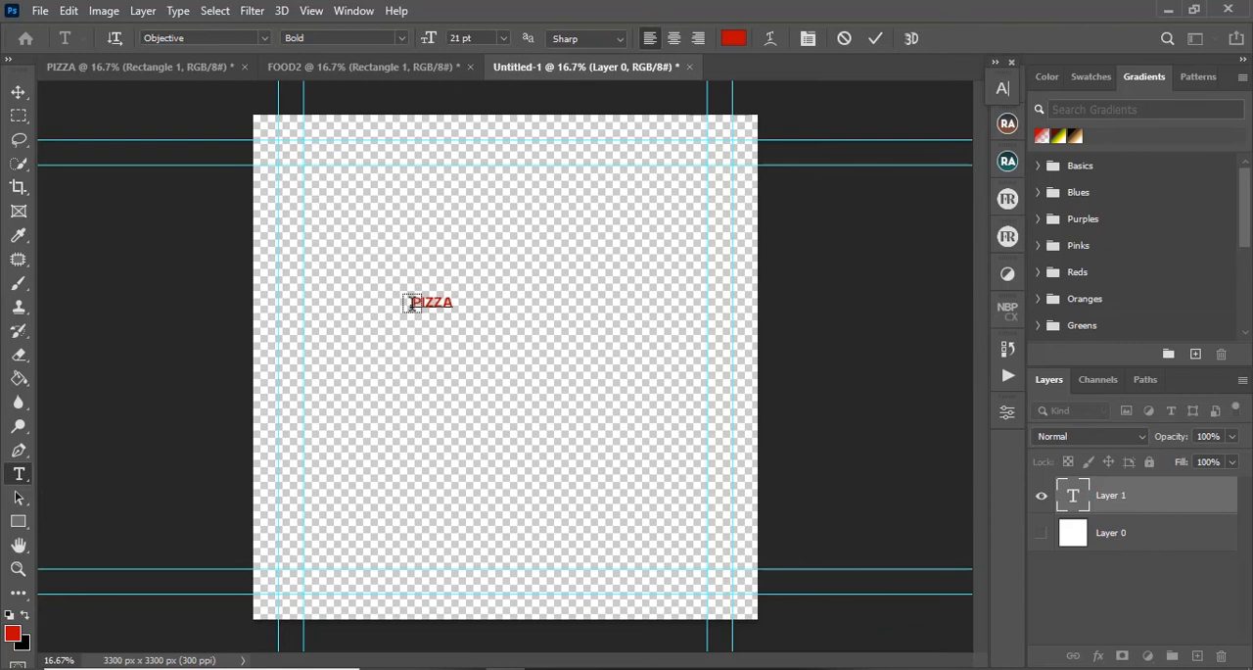
# Step: Set the PIZZA text in GROBOLD Regular at 108 pt
pyautogui.hotkey('ctrl', 'a')
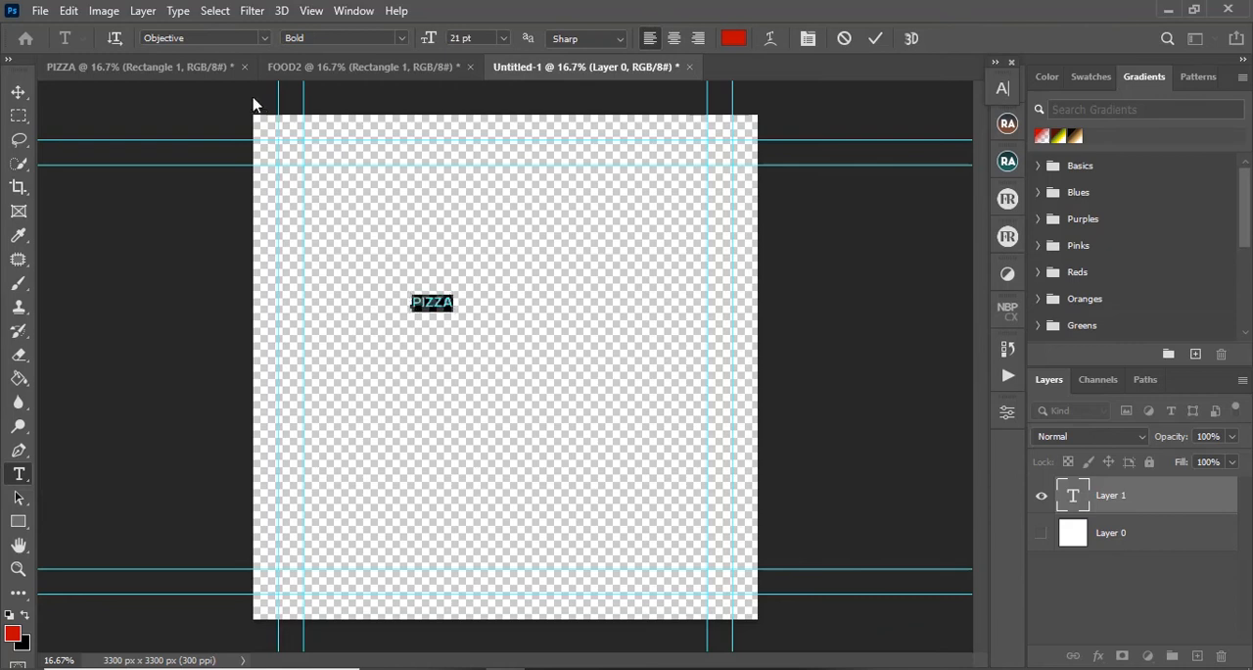
pyautogui.click(221, 37)
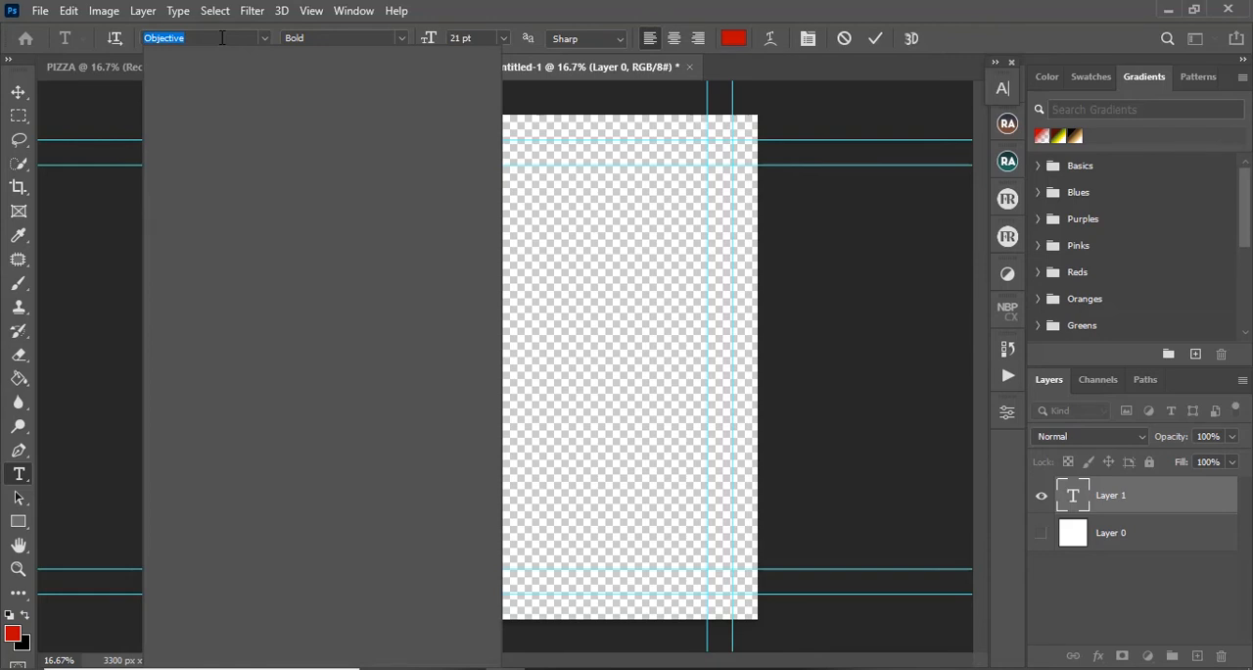
pyautogui.write('GROBOLD')
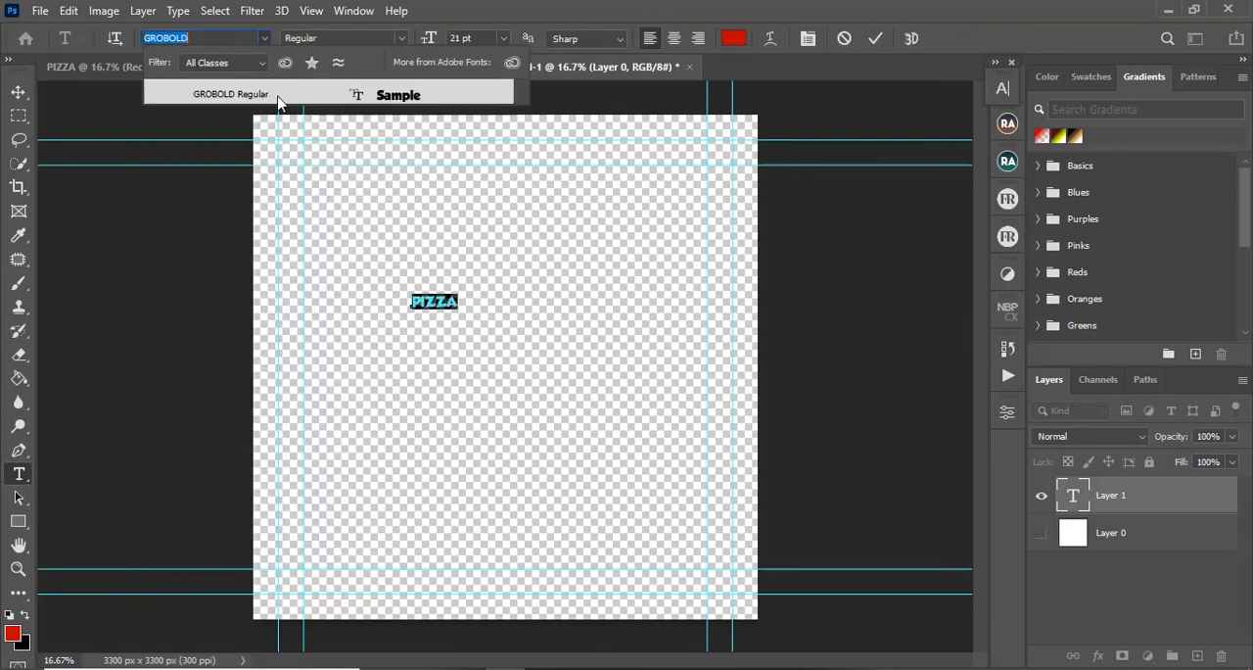
pyautogui.click(278, 101)
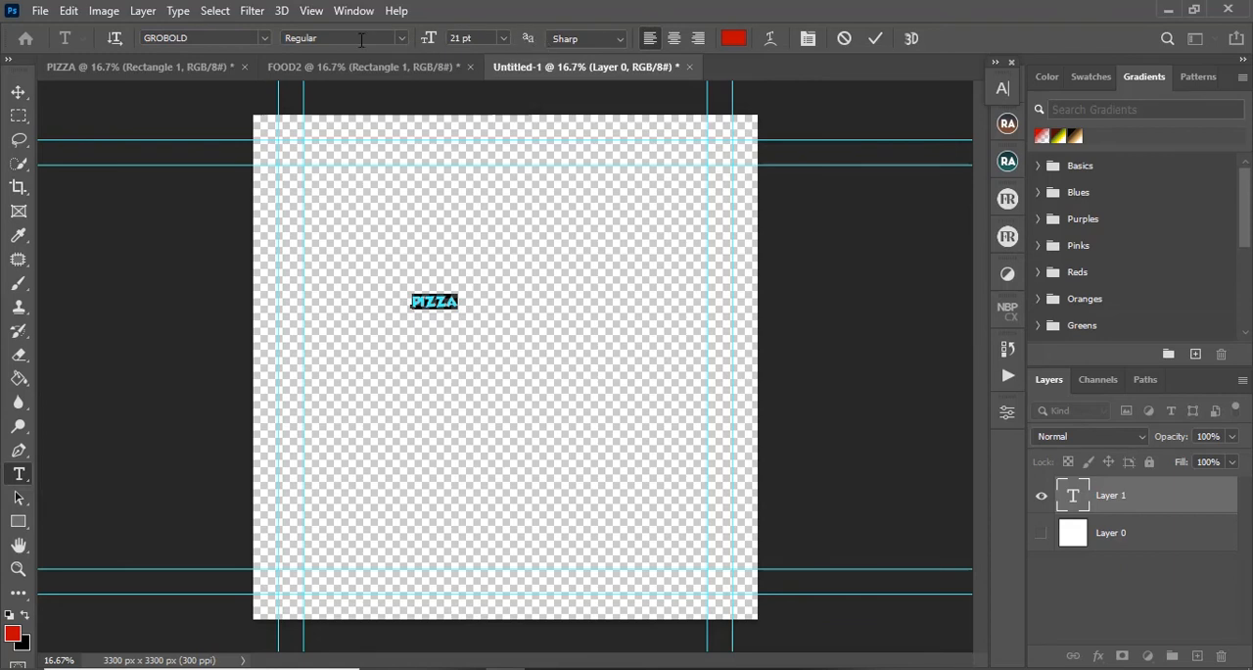
pyautogui.moveTo(428, 39); pyautogui.dragTo(509, 30)
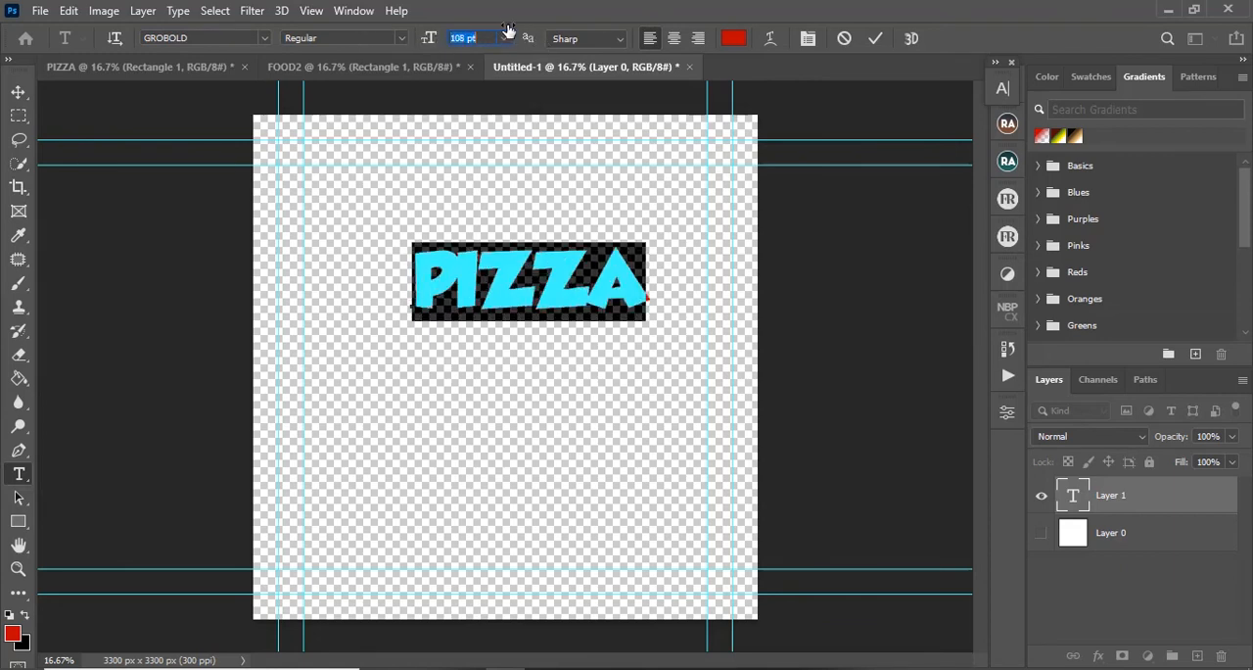
pyautogui.click(875, 38)
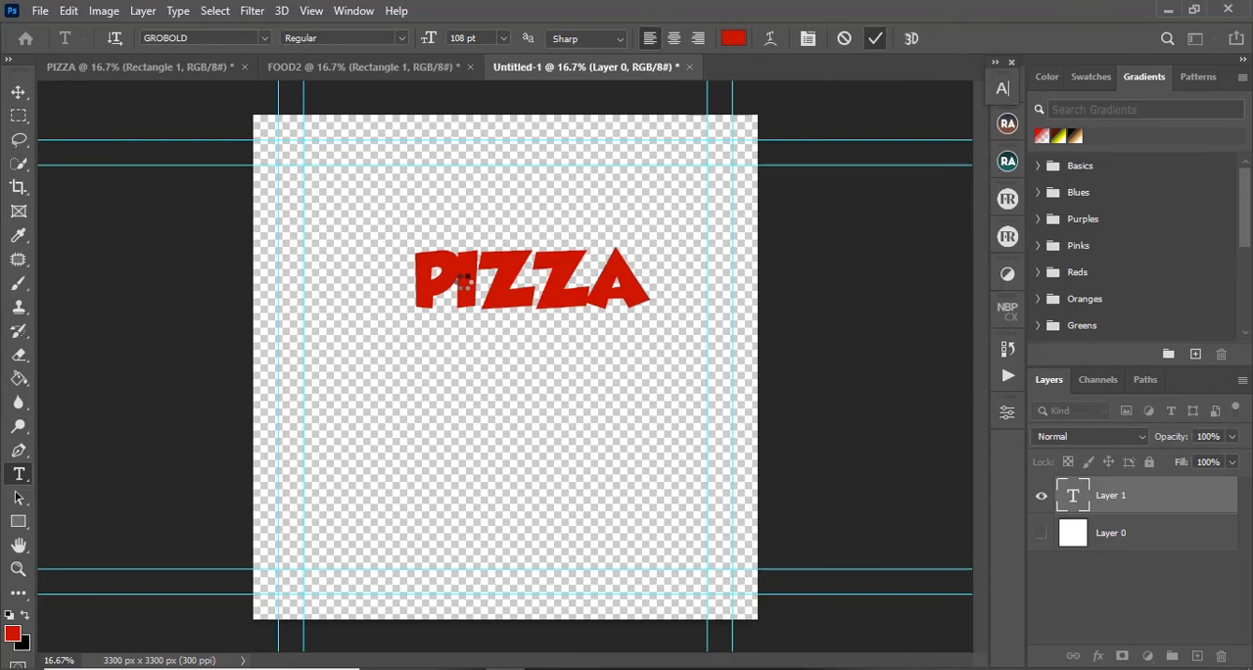
pyautogui.hotkey('ctrl', 'Return')
# Step: Set the PIZZA text's tracking to 0 and move the text to the middle of the canvas
pyautogui.press('v')
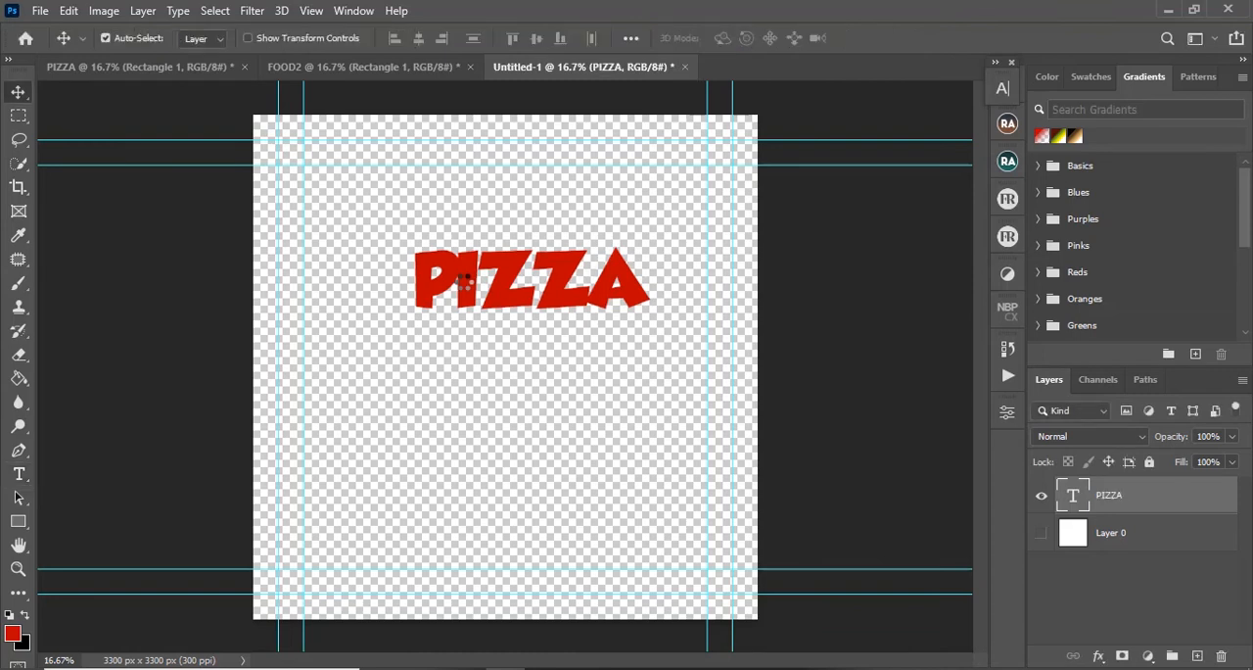
pyautogui.moveTo(463, 281); pyautogui.dragTo(455, 334)
pyautogui.press('t')
pyautogui.click(449, 322)
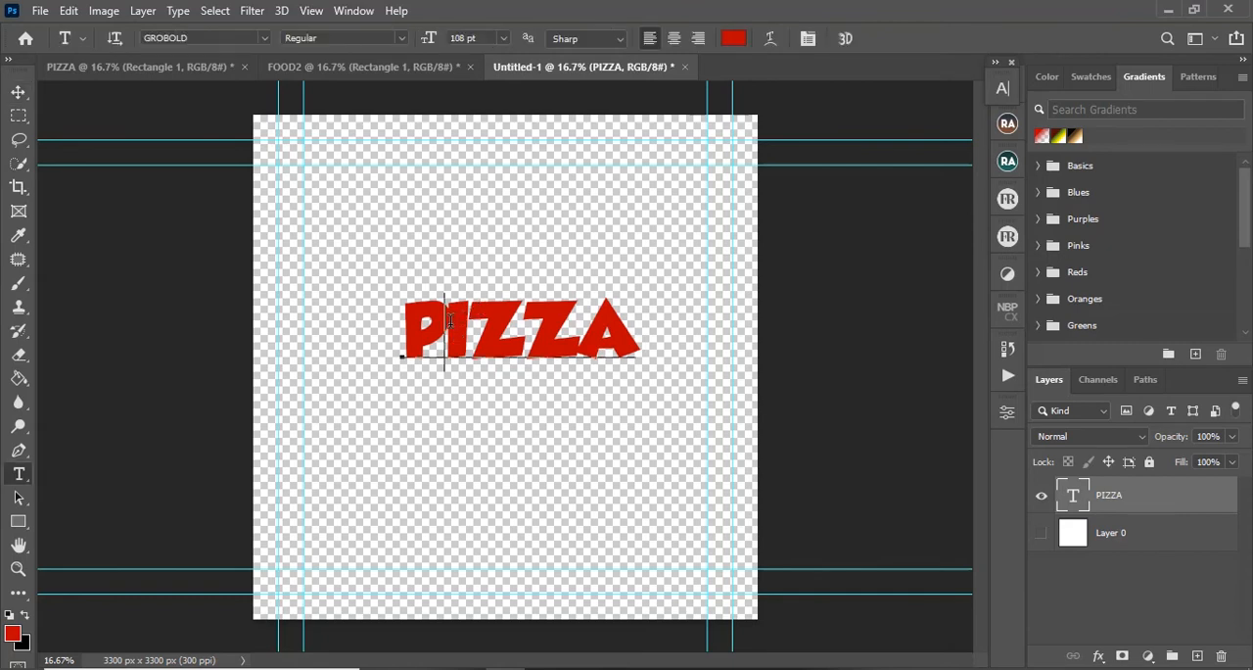
pyautogui.hotkey('ctrl', 'a')
pyautogui.click(1002, 88)
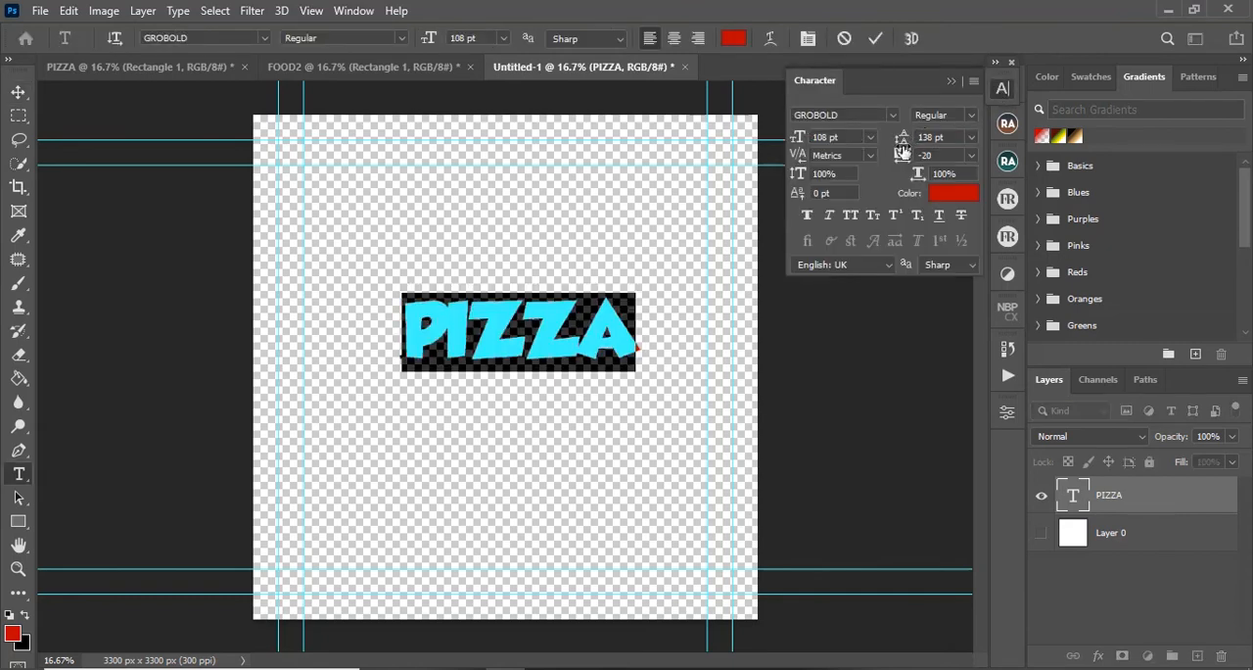
pyautogui.moveTo(901, 157); pyautogui.dragTo(907, 155)
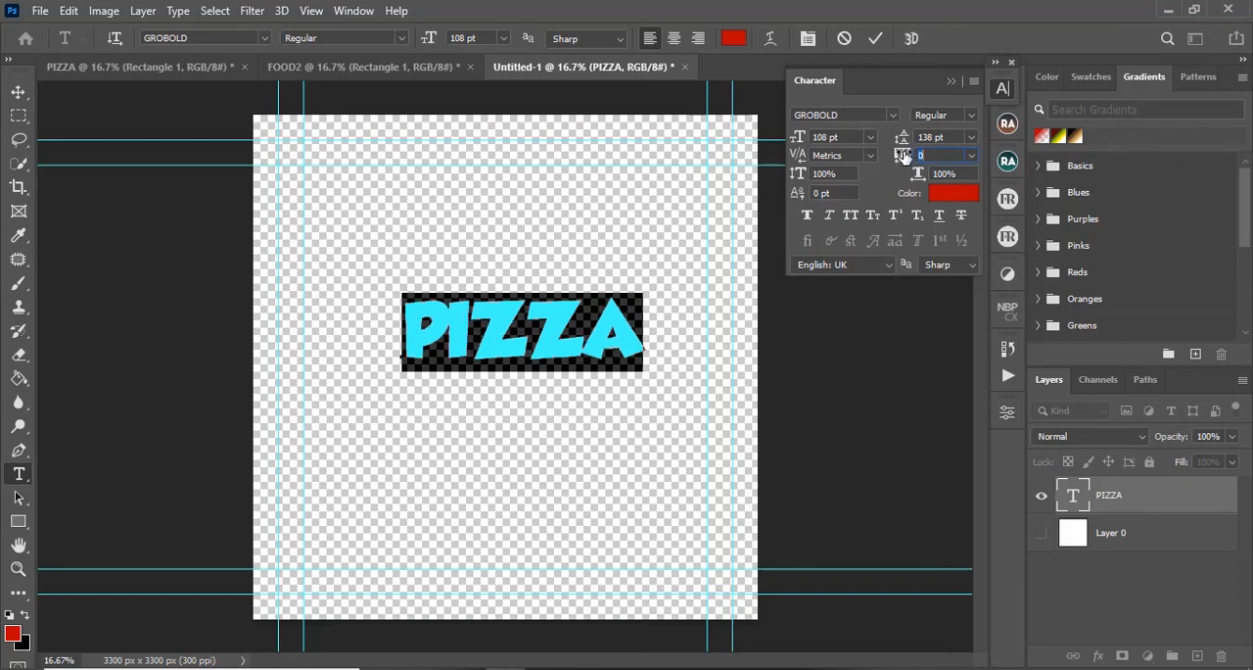
pyautogui.click(875, 39)
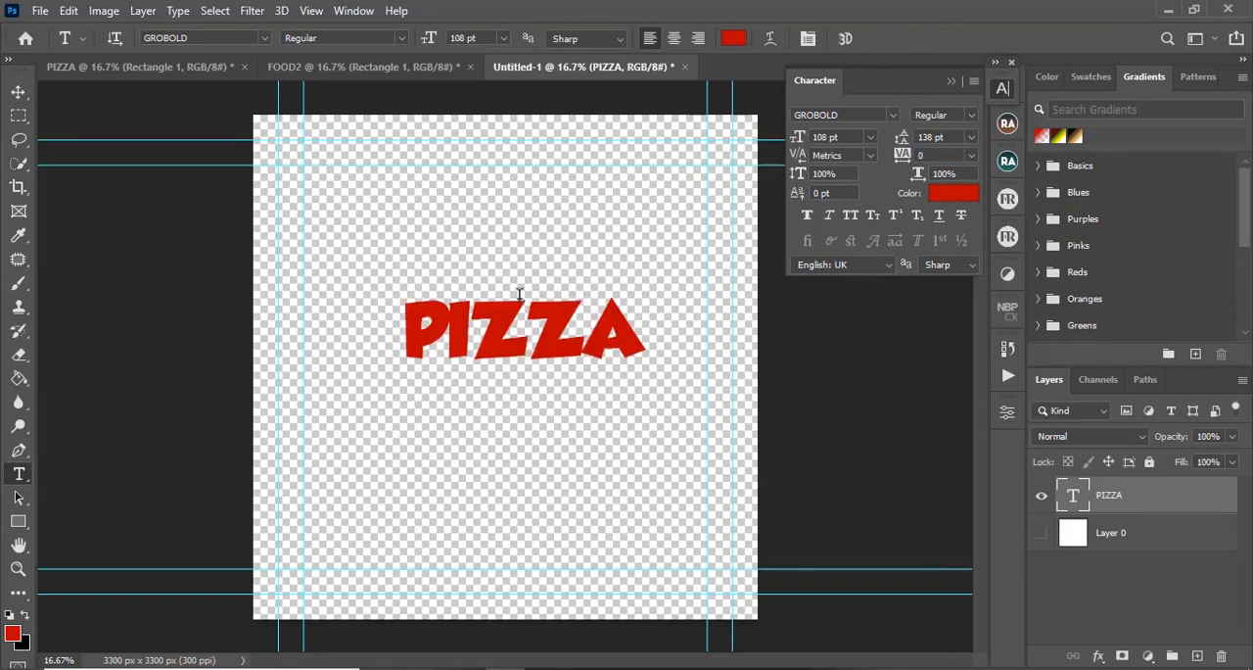
pyautogui.press('v')
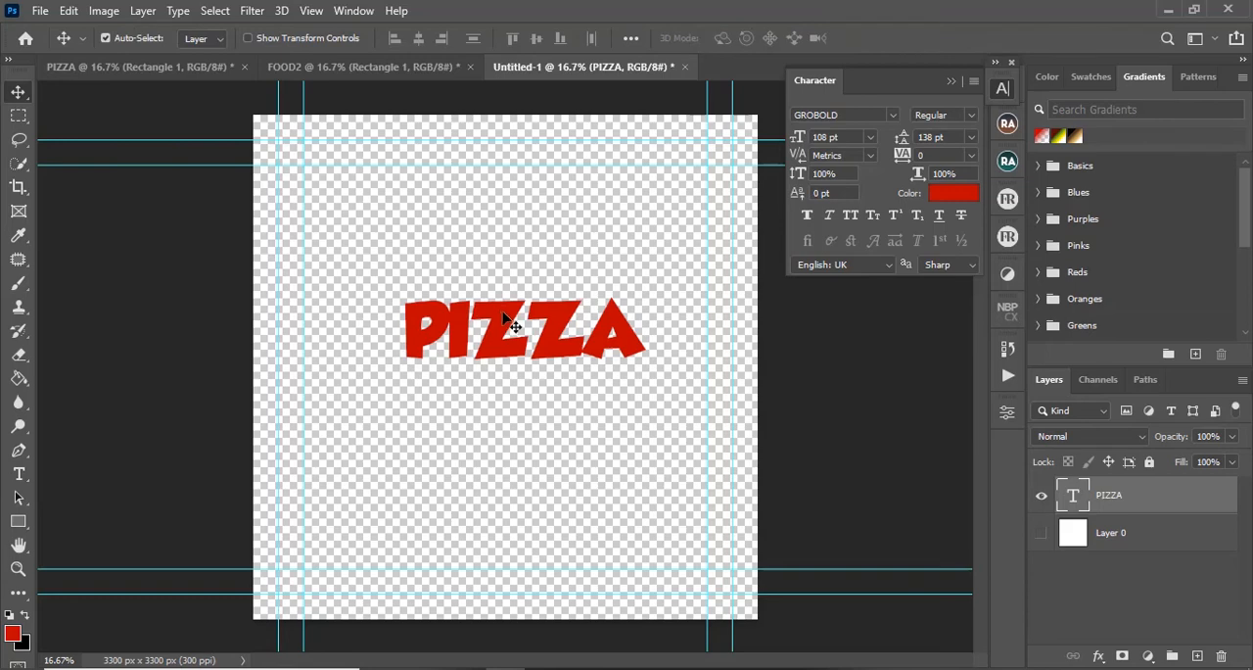
pyautogui.moveTo(504, 320); pyautogui.dragTo(482, 340)
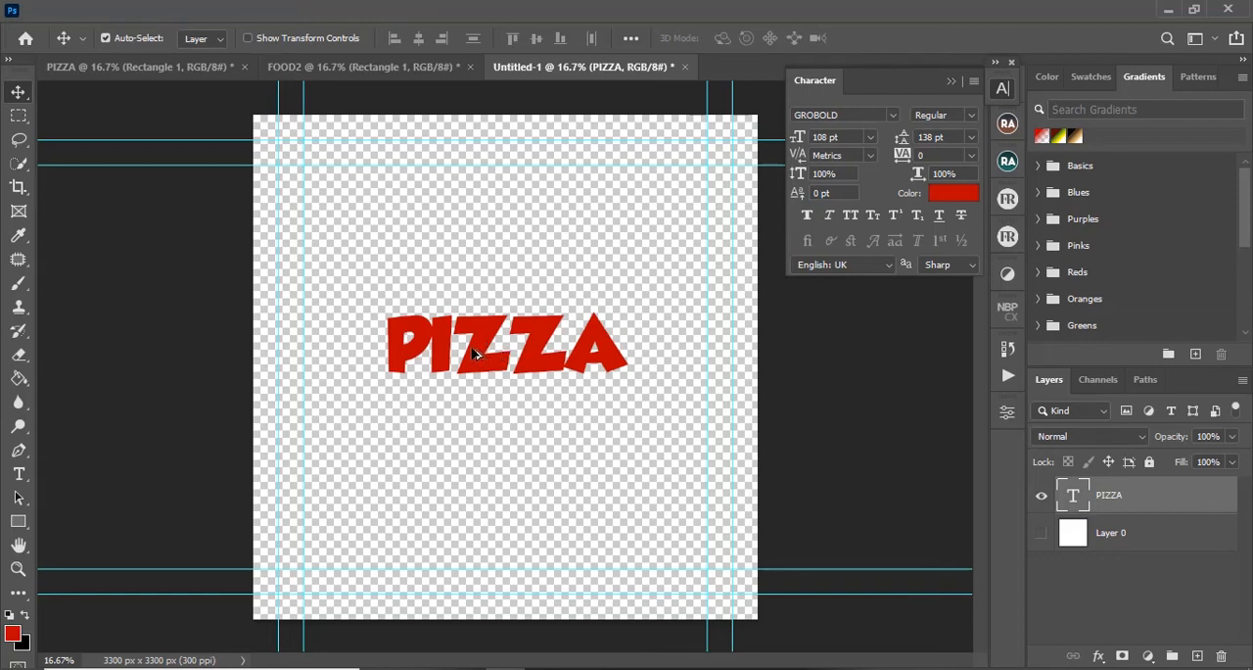
# Step: Duplicate the PIZZA text just below the original and replace the copy's wording with EVERY and TIME ! on two lines
pyautogui.moveTo(476, 356); pyautogui.dragTo(489, 402)
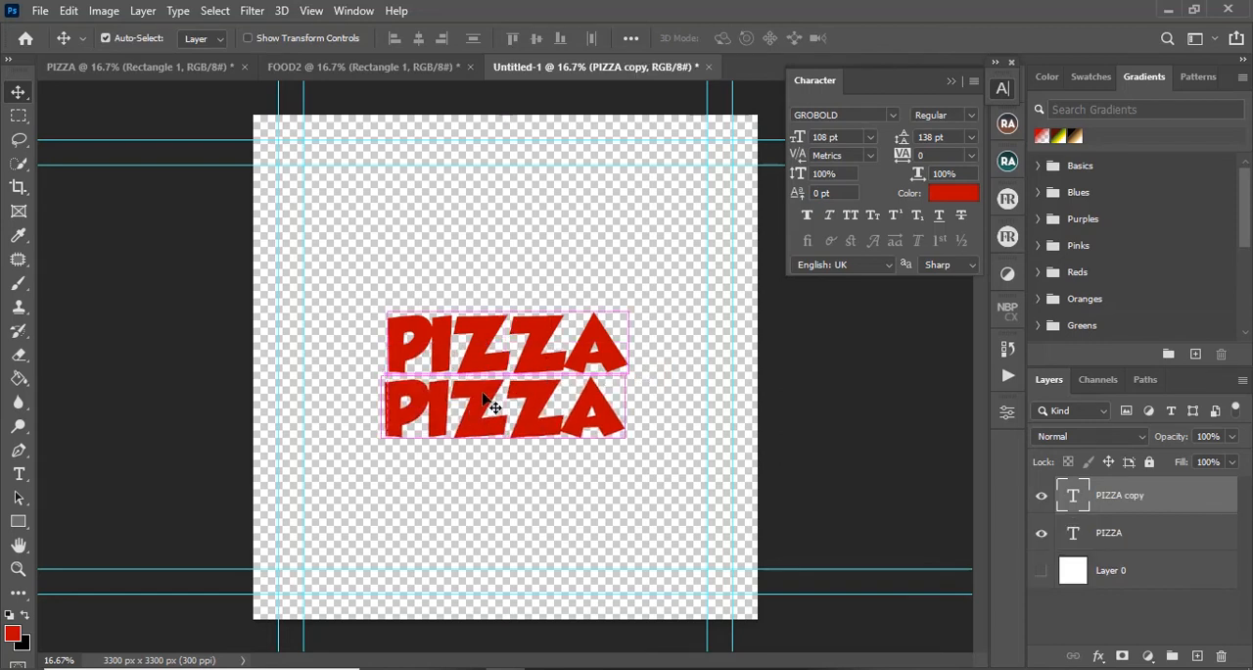
pyautogui.press('t')
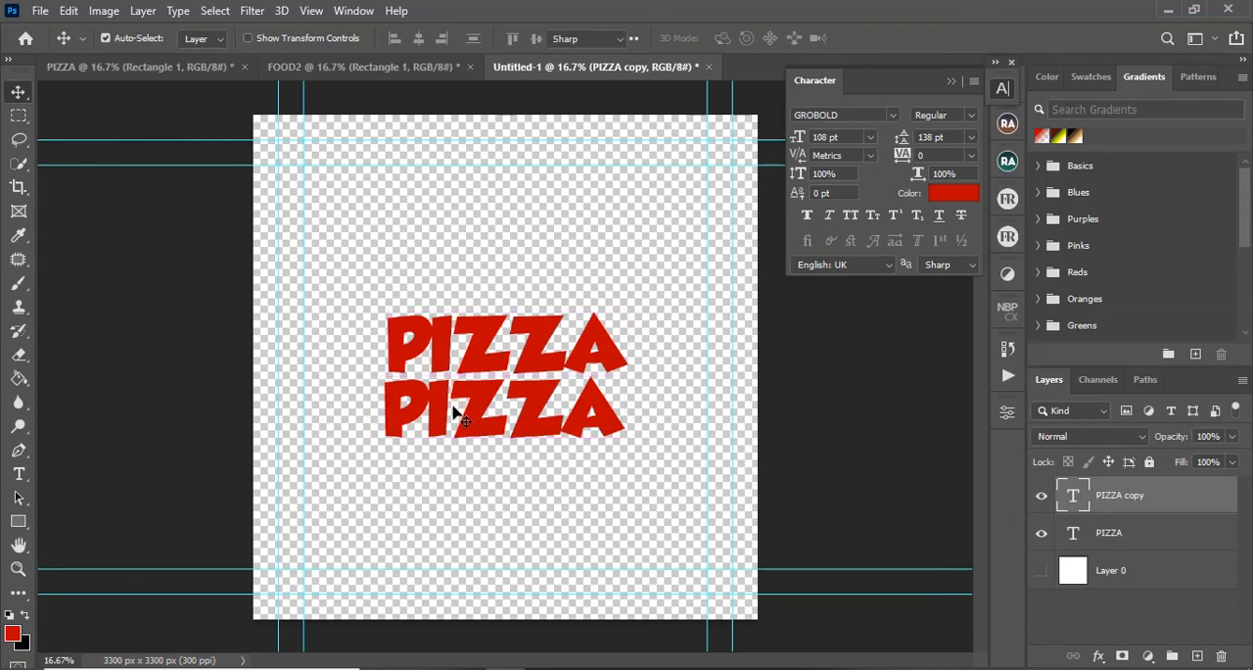
pyautogui.doubleClick(453, 404)
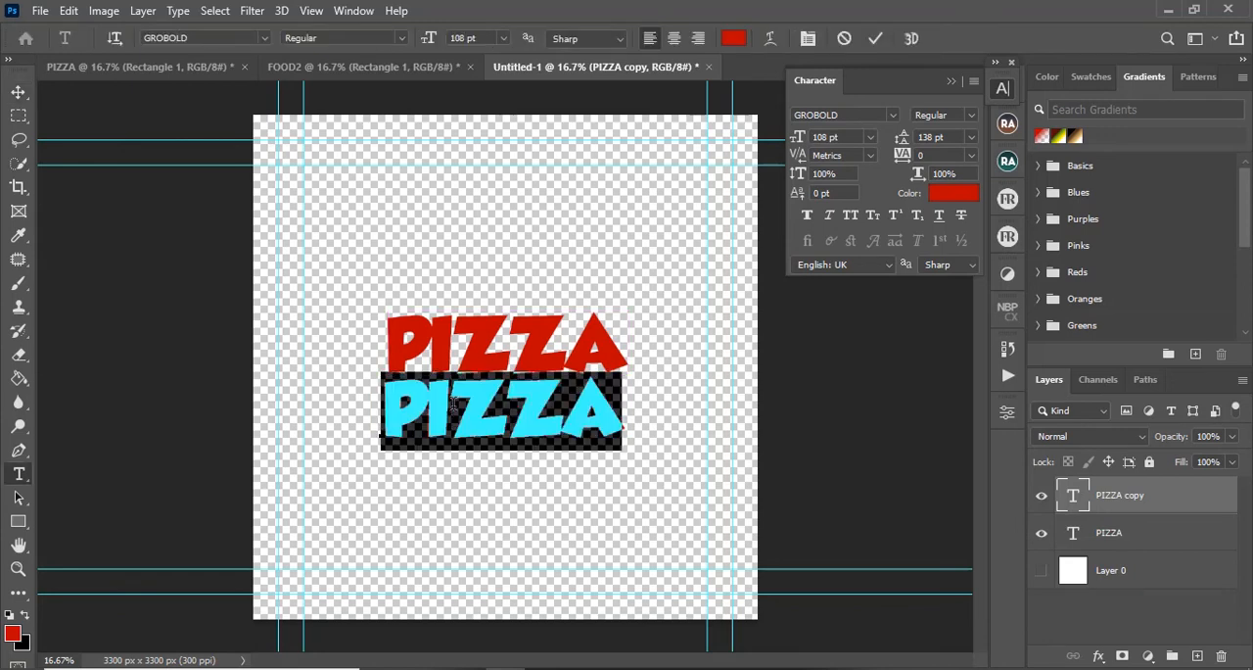
pyautogui.write('EVERY')
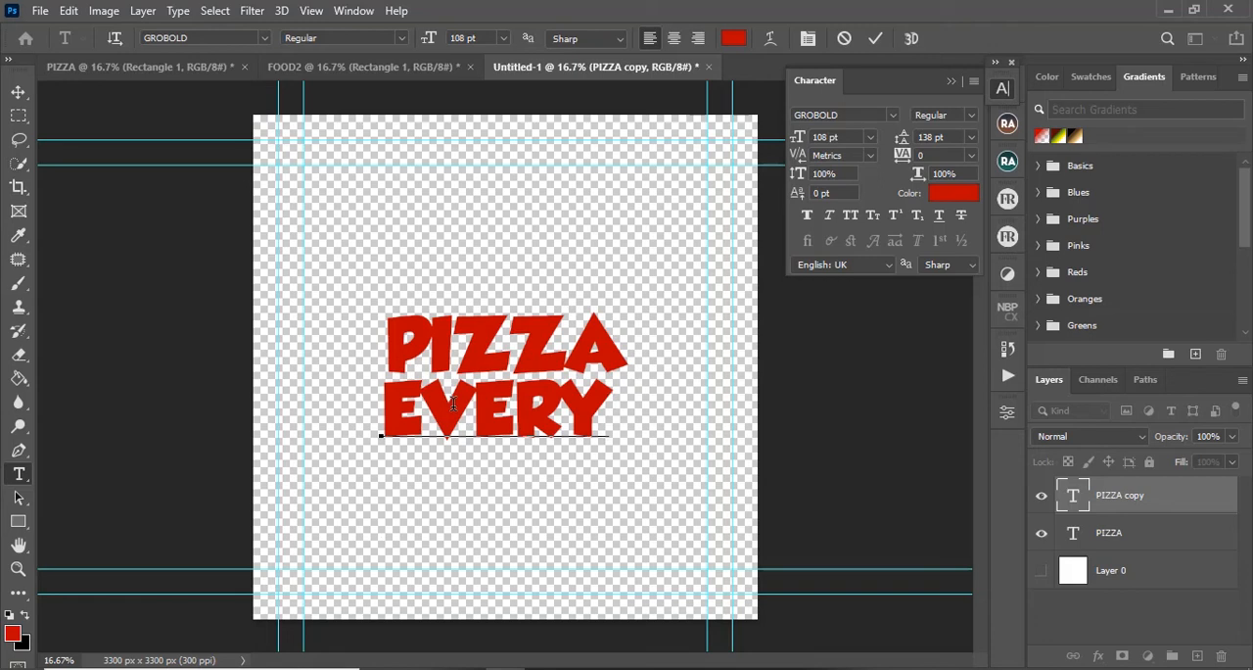
pyautogui.press('Return')
pyautogui.write('TIME')
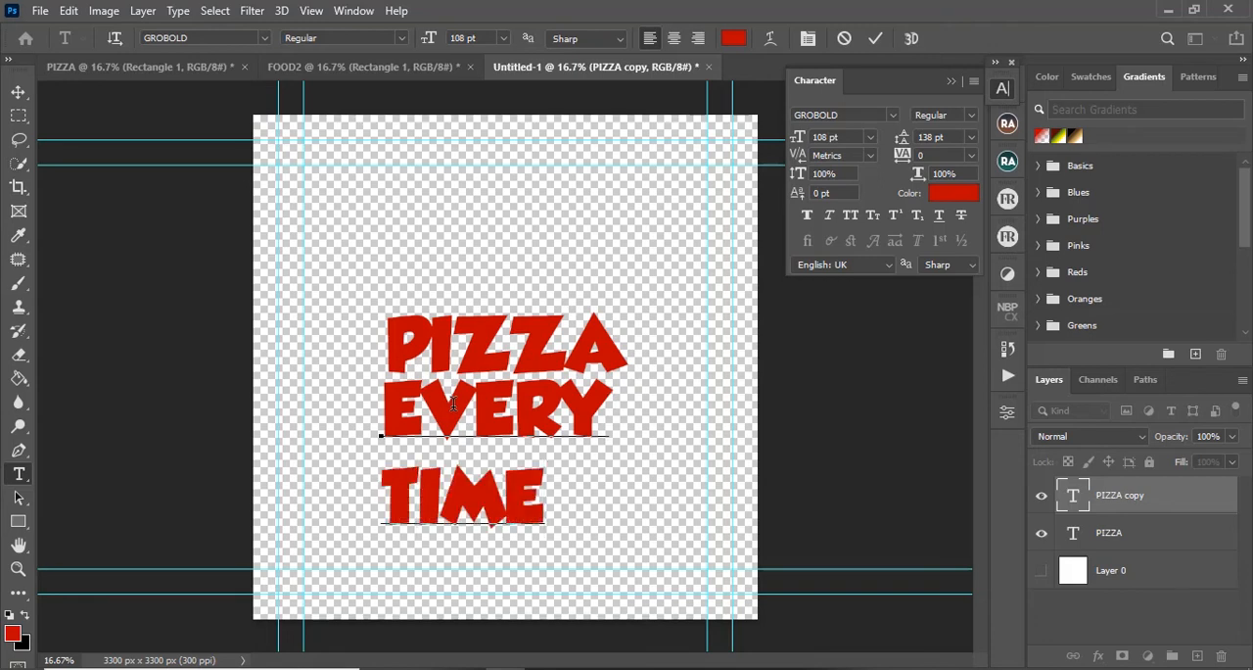
pyautogui.write(' !')
# Step: Set the EVERY TIME! text's leading to 97 pt, centre-align it, and move it directly beneath PIZZA
pyautogui.hotkey('ctrl', 'a')
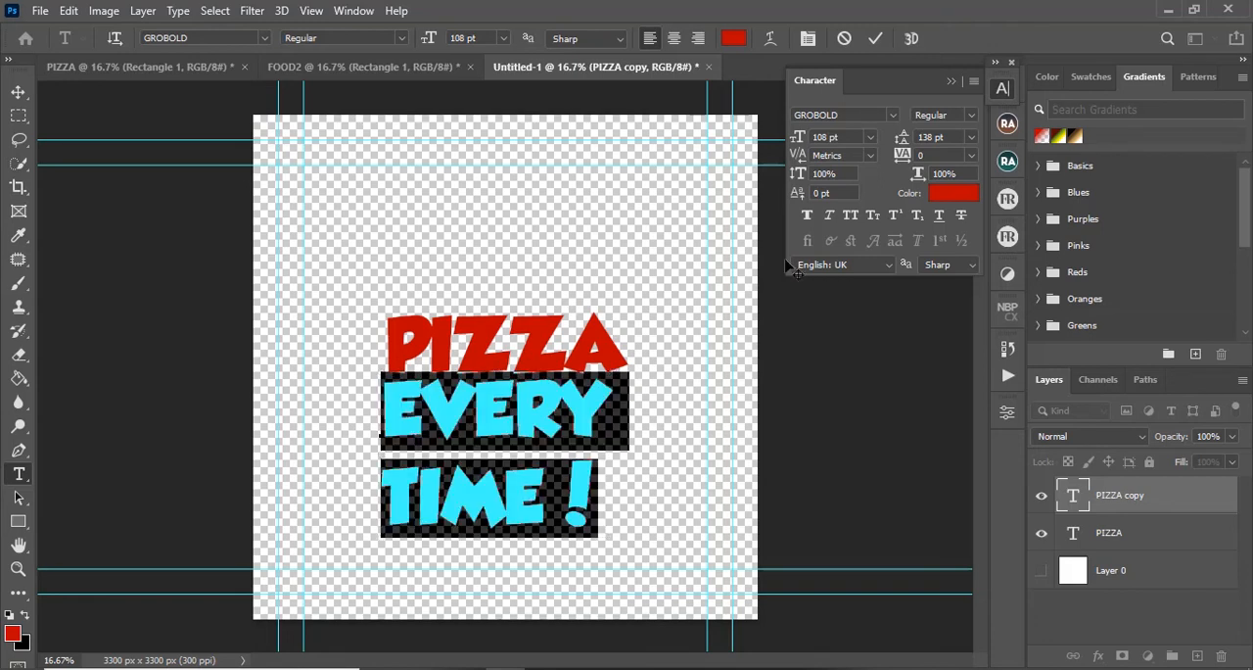
pyautogui.moveTo(902, 138); pyautogui.dragTo(859, 138)
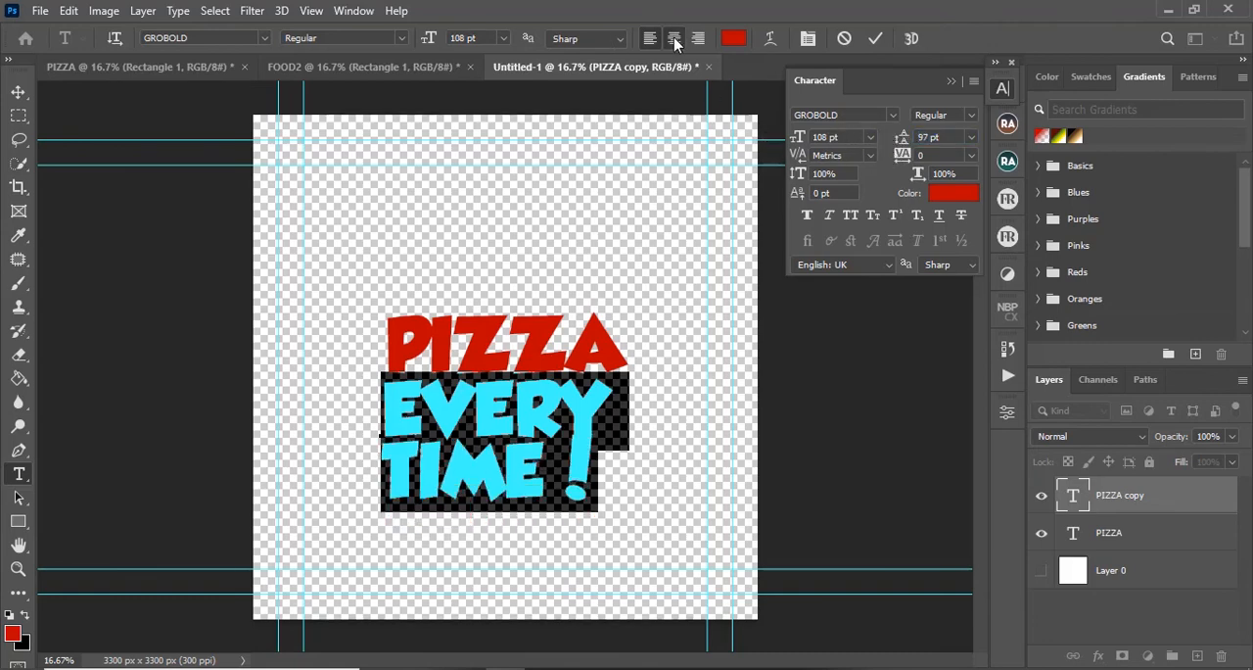
pyautogui.click(649, 38)
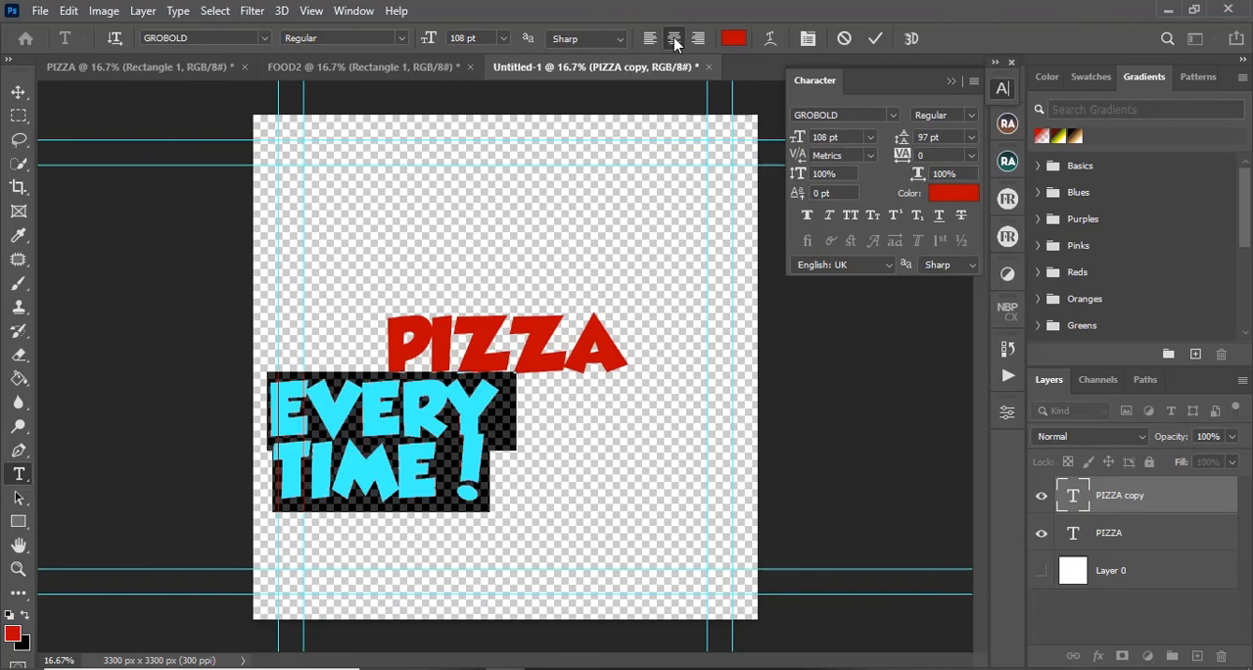
pyautogui.click(874, 38)
pyautogui.press('v')
pyautogui.moveTo(429, 423); pyautogui.dragTo(536, 422)
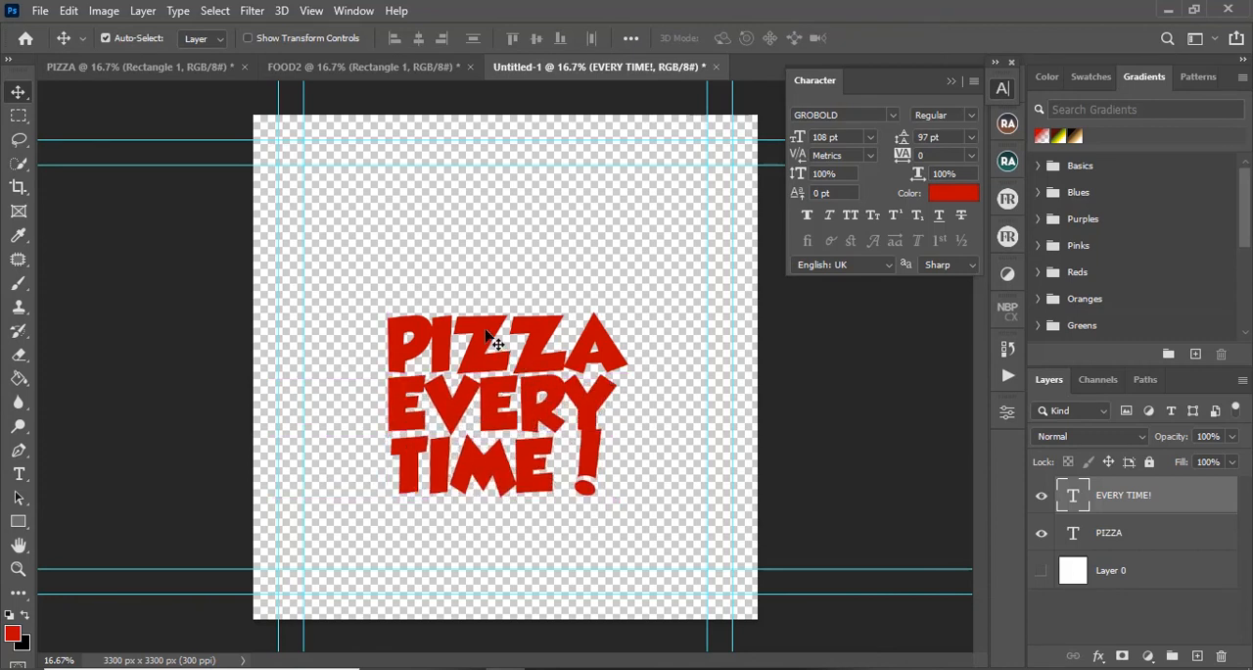
# Step: Duplicate the PIZZA text above the original, change the copy to EAT, and centre it over PIZZA
pyautogui.moveTo(493, 343); pyautogui.dragTo(493, 278)
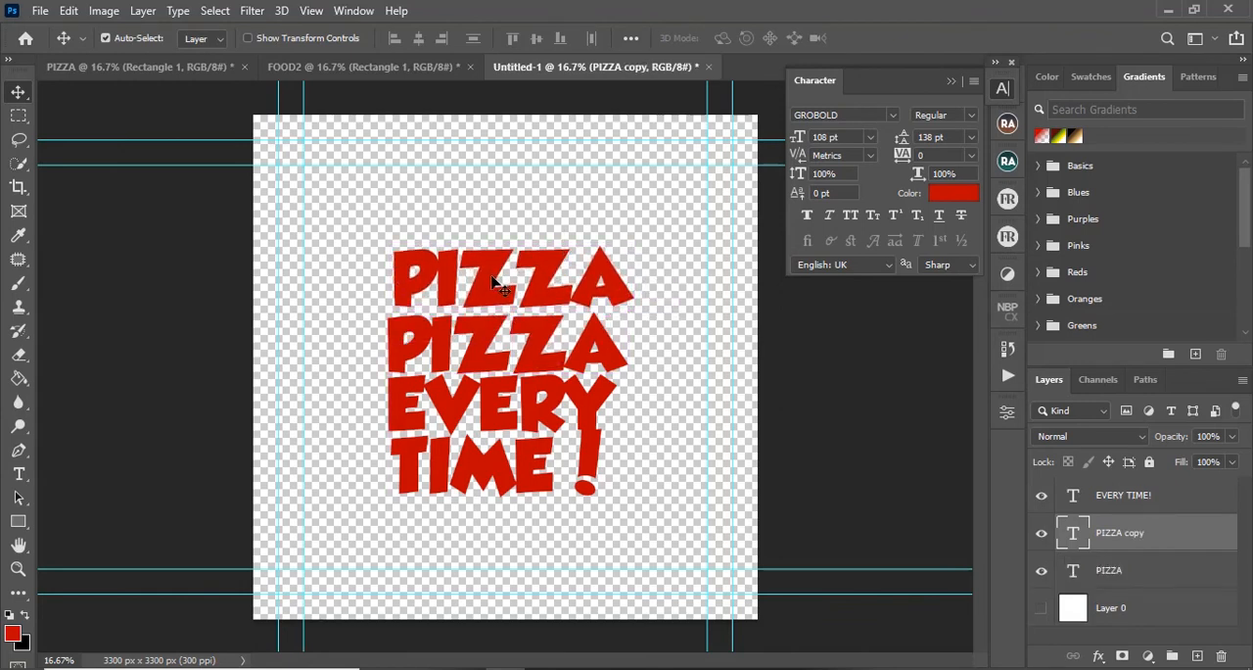
pyautogui.press('t')
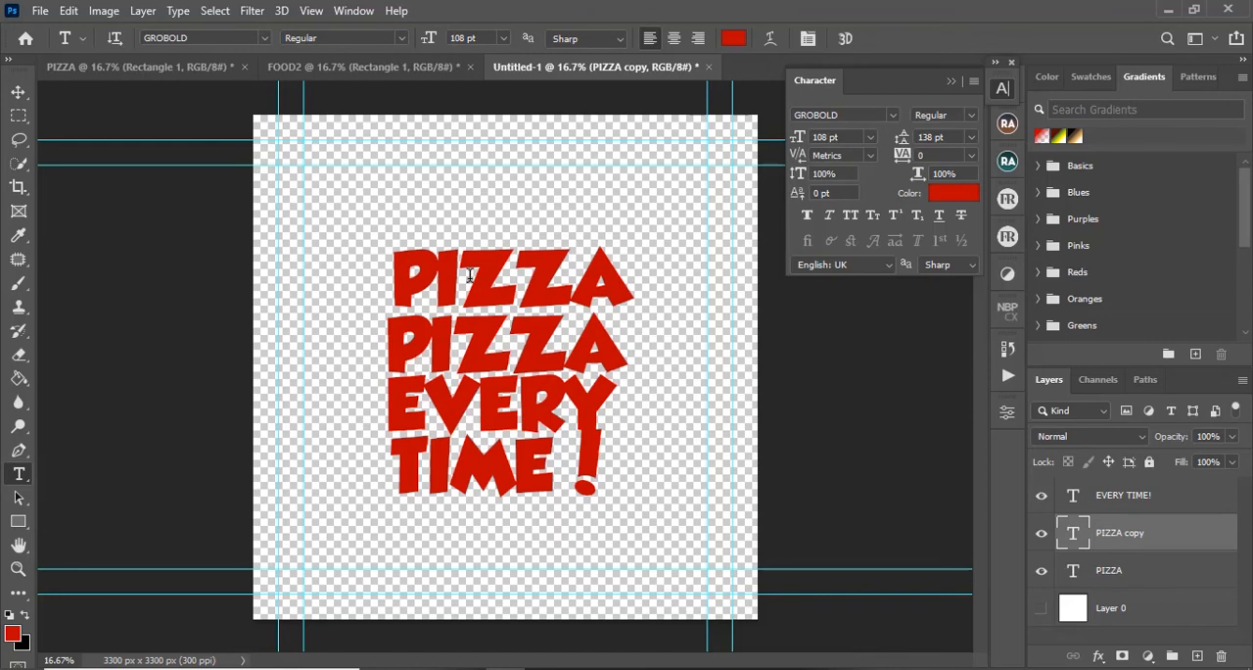
pyautogui.click(470, 275)
pyautogui.hotkey('ctrl', 'a')
pyautogui.write('EAT')
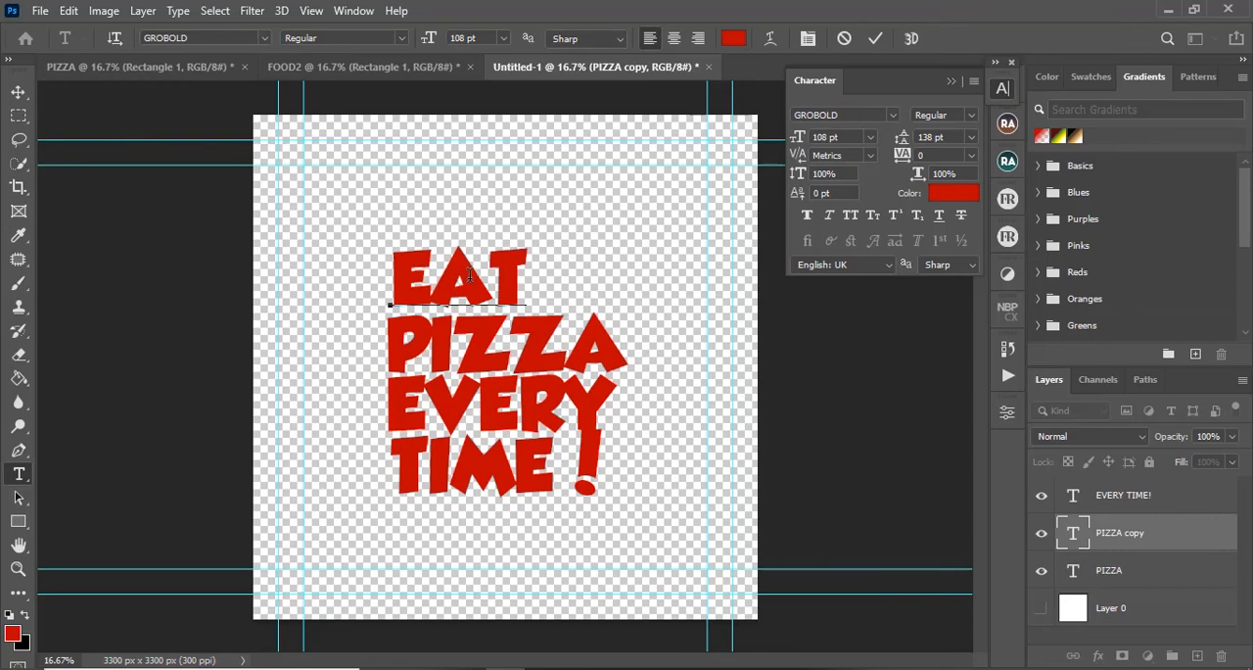
pyautogui.click(875, 39)
pyautogui.press('v')
pyautogui.moveTo(479, 285); pyautogui.dragTo(529, 279)
pyautogui.click(364, 66)
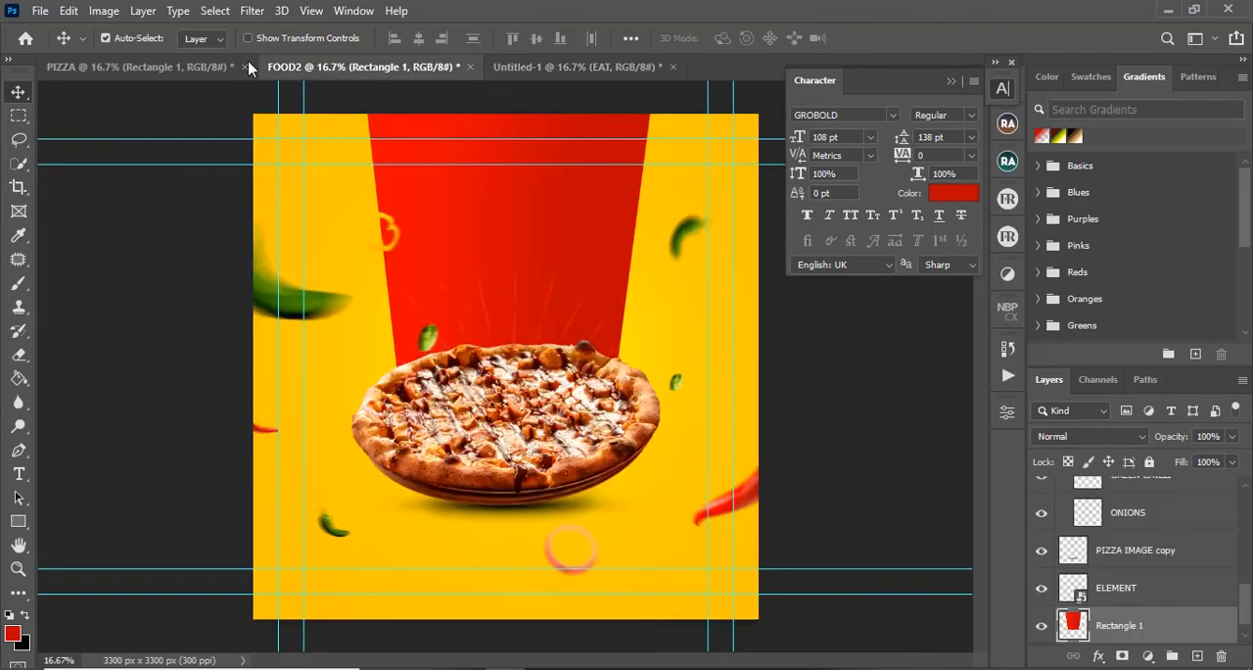
pyautogui.click(204, 68)
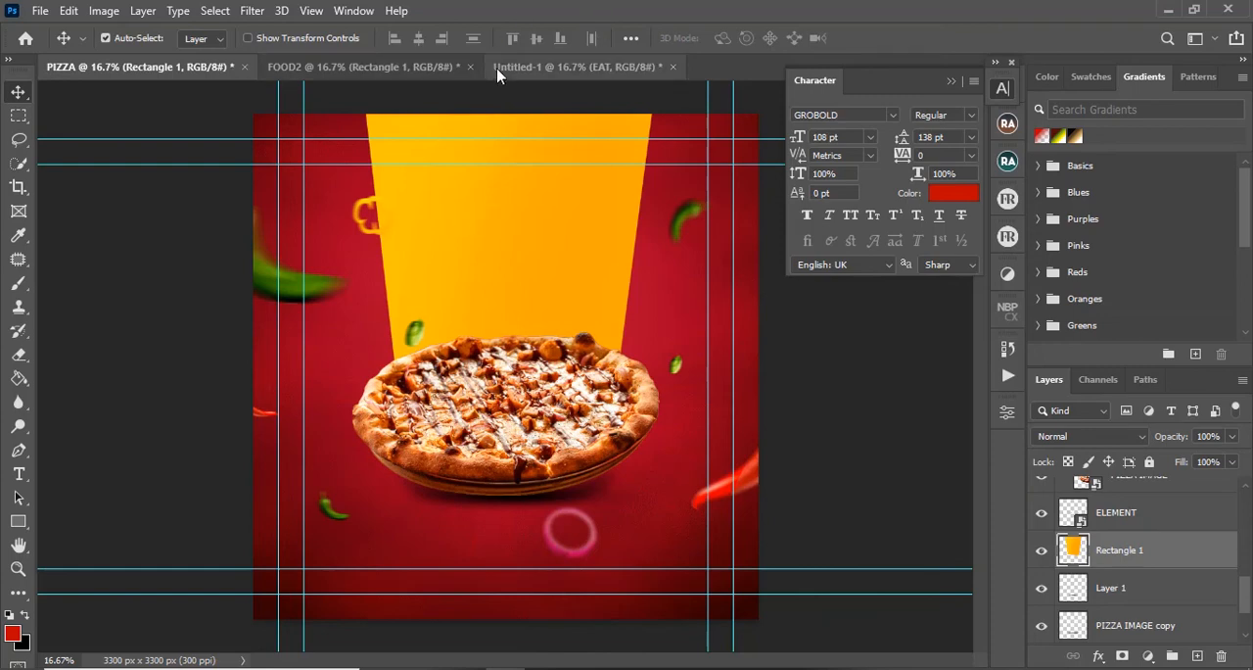
pyautogui.click(411, 66)
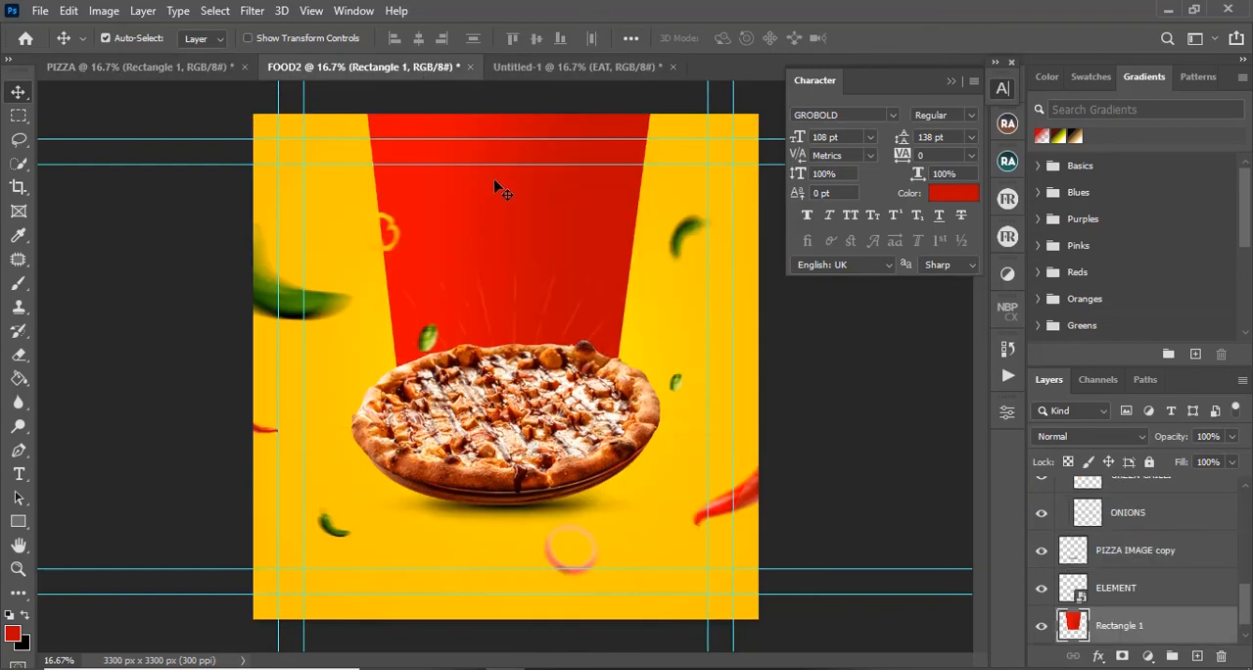
pyautogui.click(202, 70)
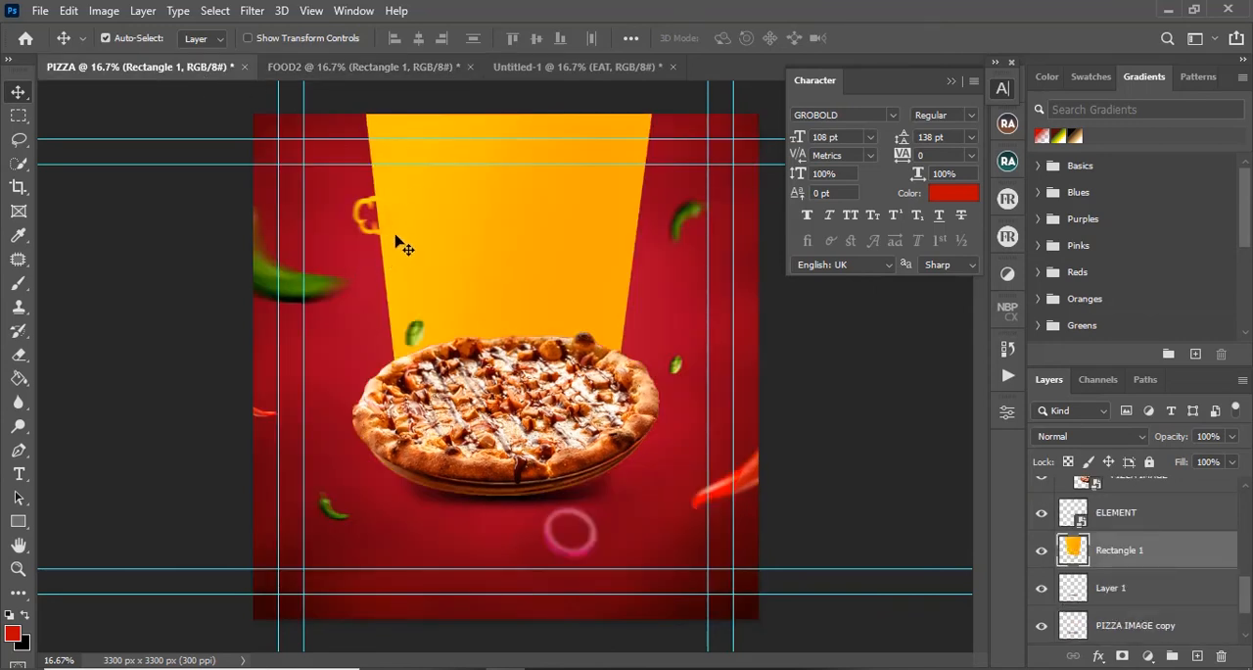
pyautogui.click(455, 66)
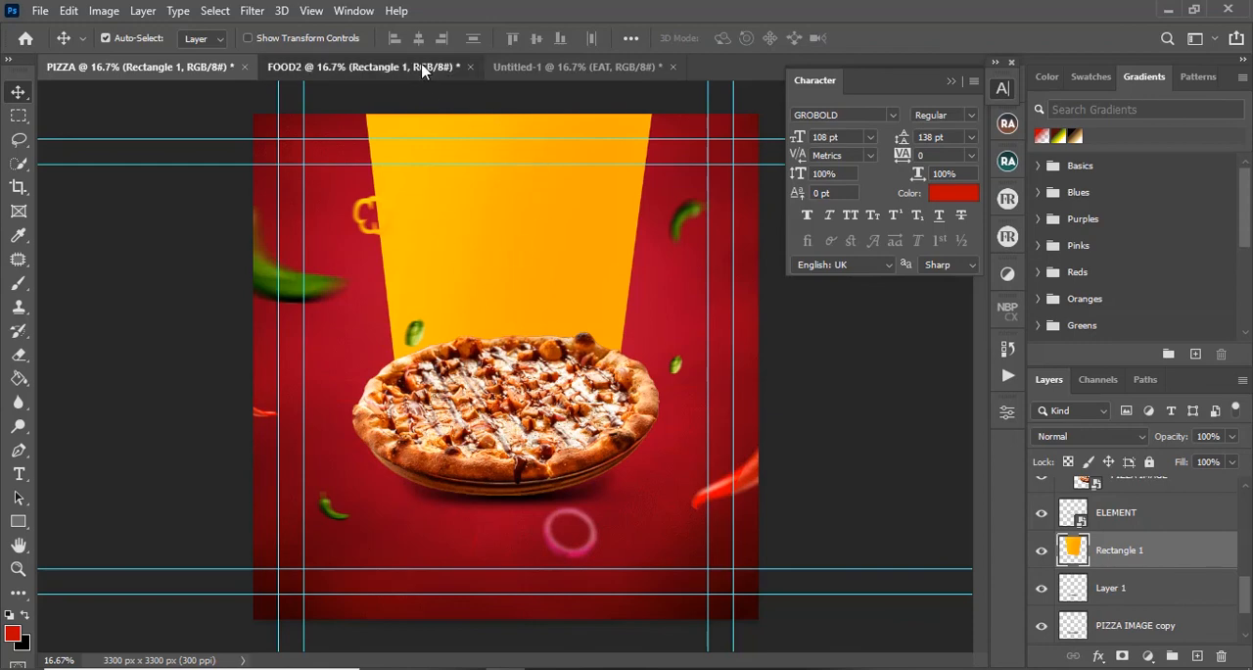
pyautogui.click(604, 68)
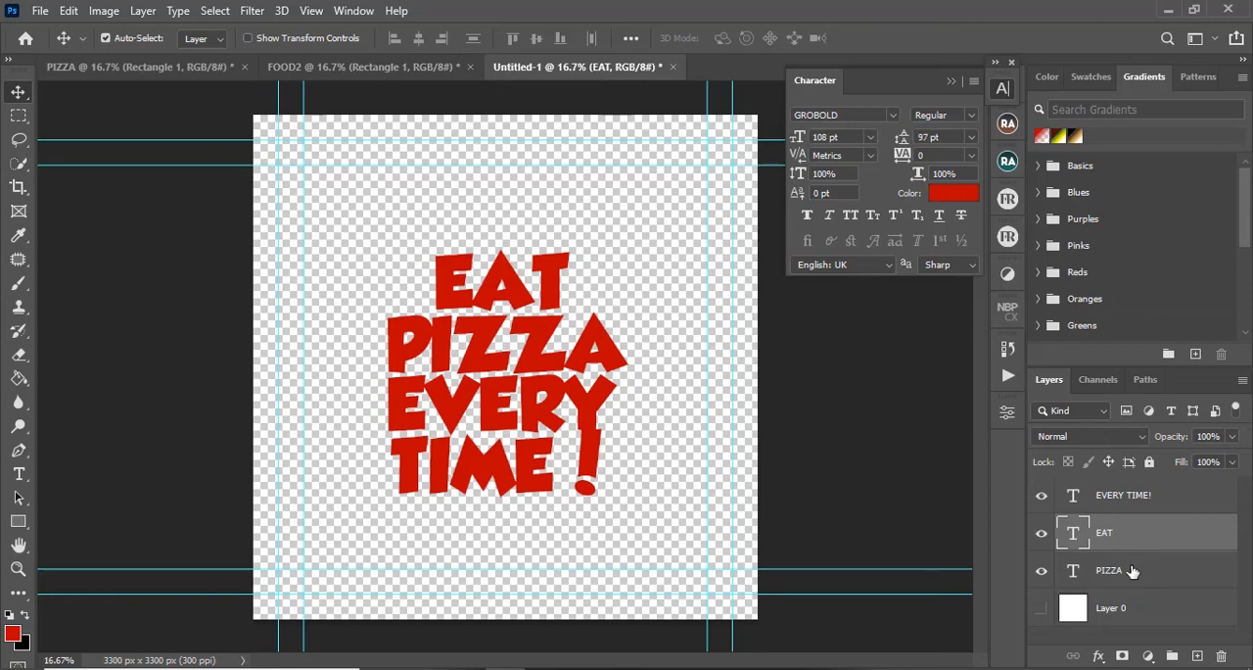
# Step: Group the EVERY TIME!, EAT and PIZZA text layers and name the group TEXT
pyautogui.hotkey('alt', ']')
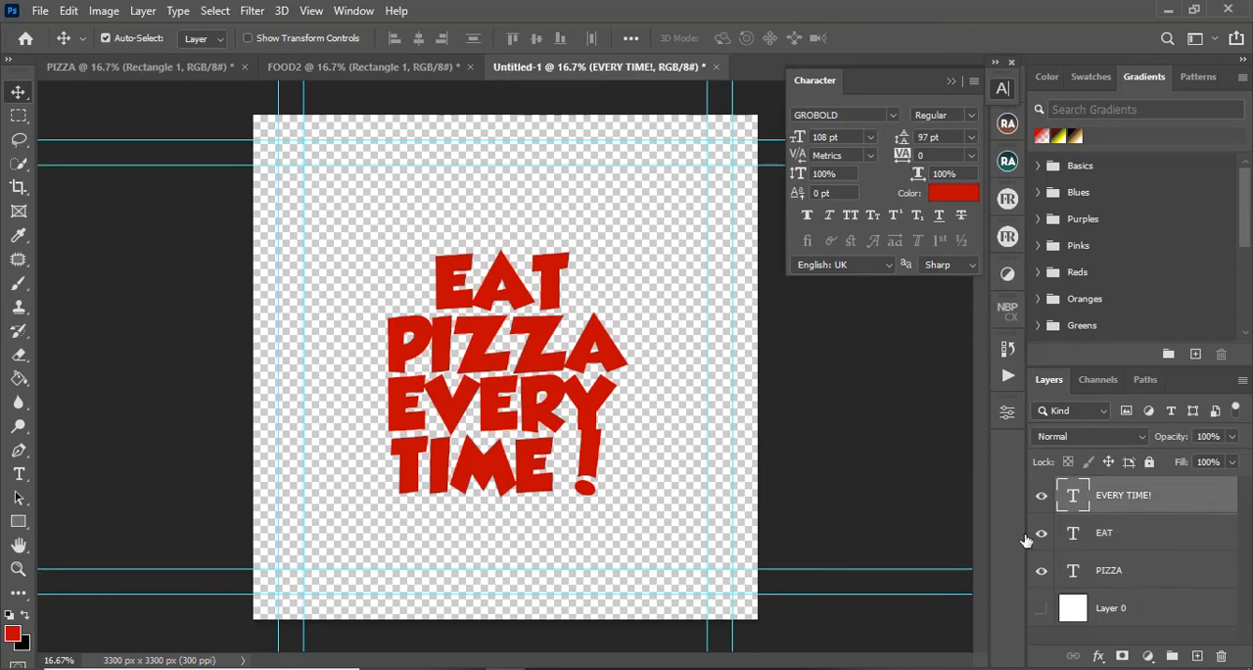
pyautogui.keyDown('shift'); pyautogui.click(1153, 573); pyautogui.keyUp('shift')
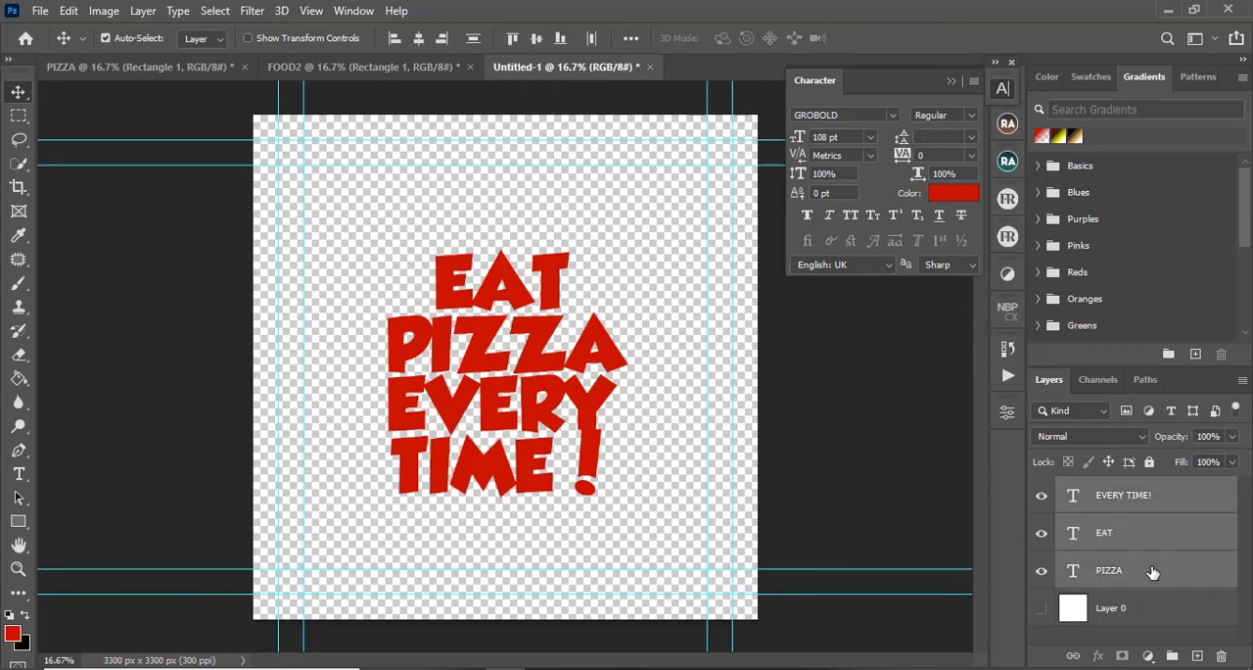
pyautogui.hotkey('ctrl', 'g')
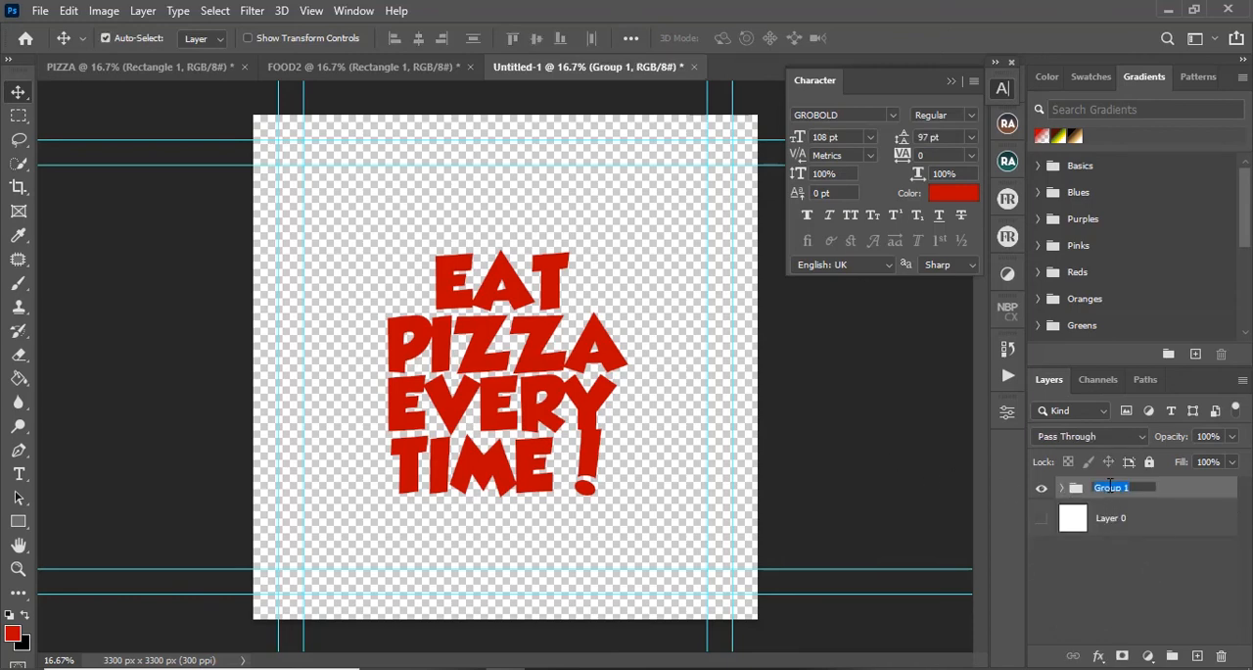
pyautogui.write('TEXT')
pyautogui.press('Return')
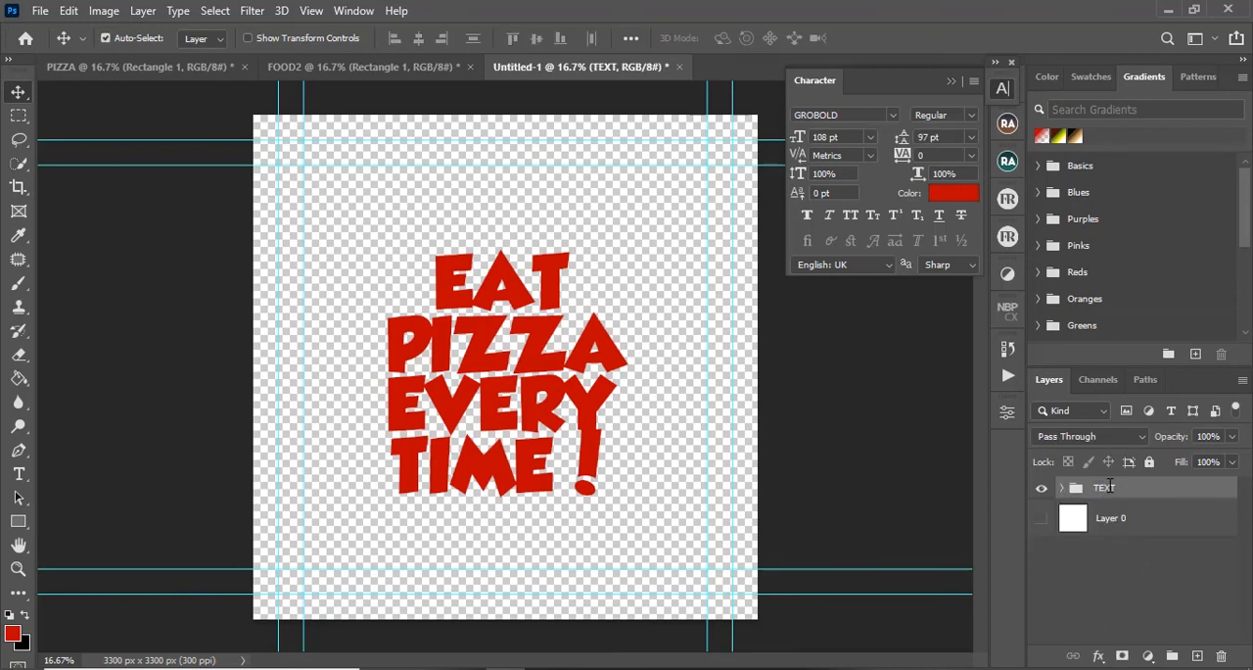
# Step: Copy the TEXT group to the top of the FOOD2 layer stack and scale it to 70.47% inside the red panel
pyautogui.moveTo(1109, 484); pyautogui.dragTo(471, 241)
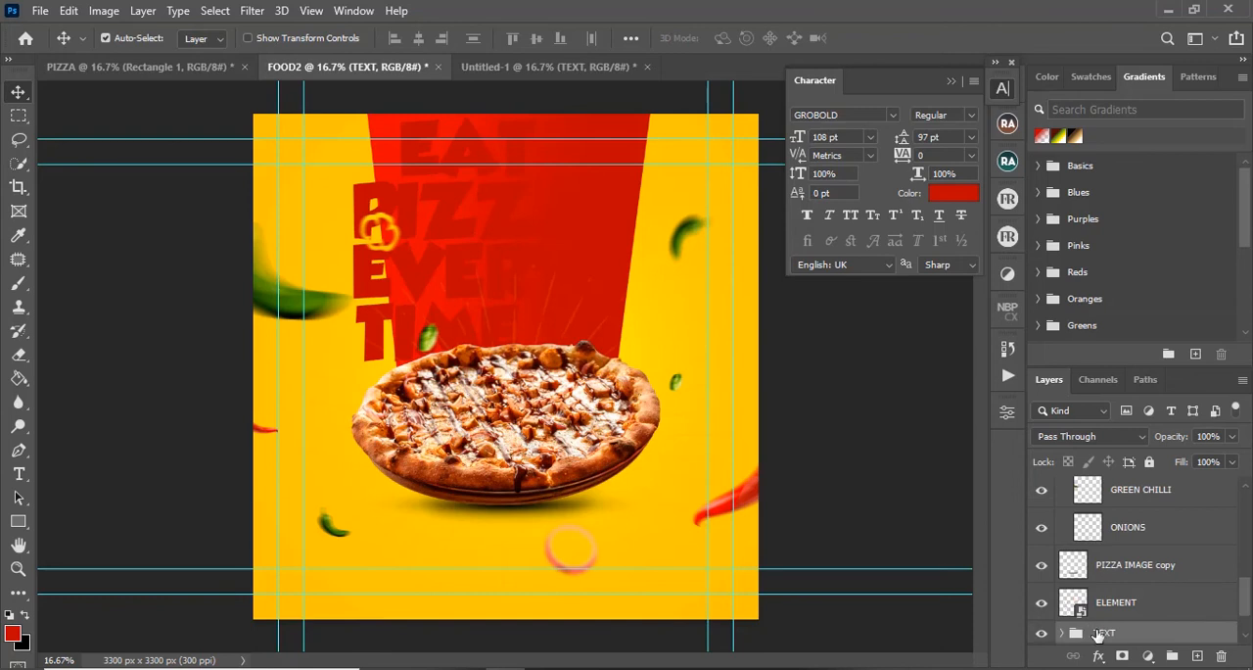
pyautogui.moveTo(1109, 629); pyautogui.dragTo(1161, 476)
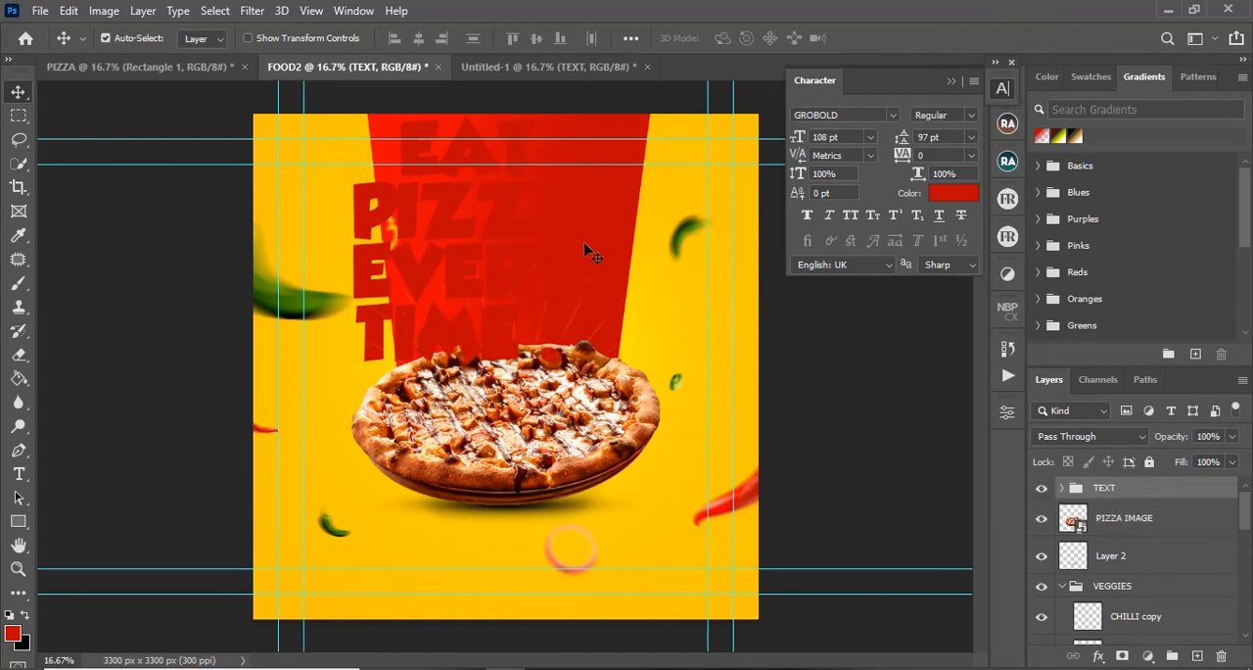
pyautogui.hotkey('ctrl', 't')
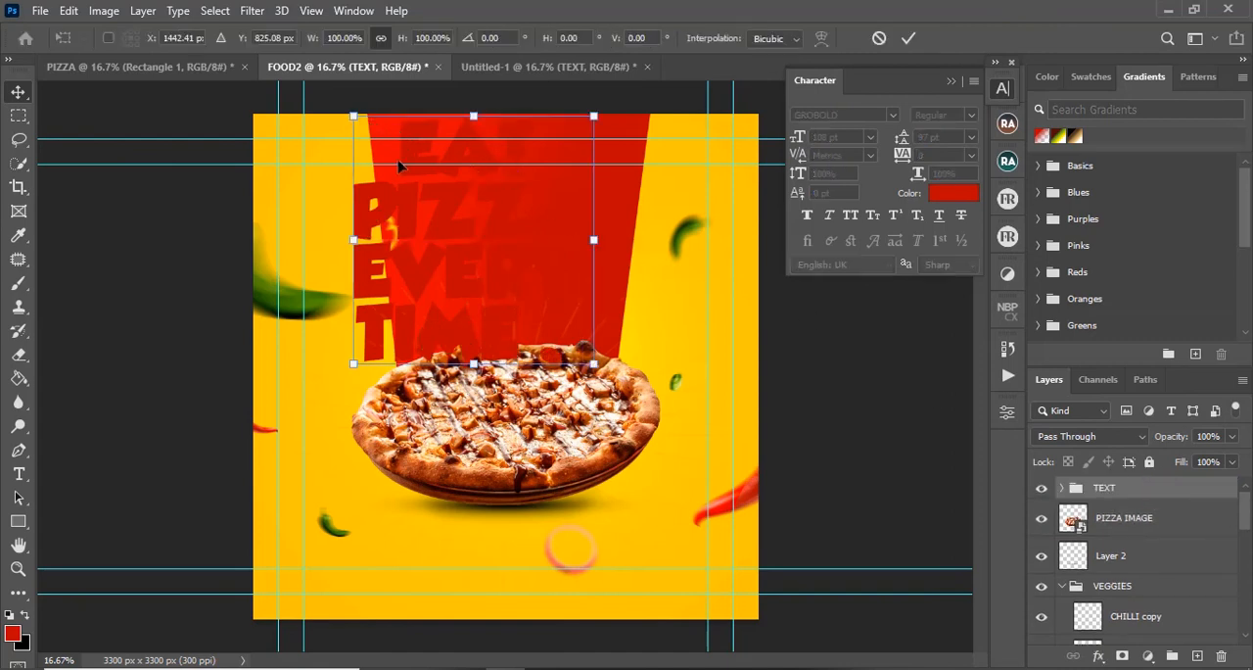
pyautogui.moveTo(362, 364); pyautogui.dragTo(432, 291)
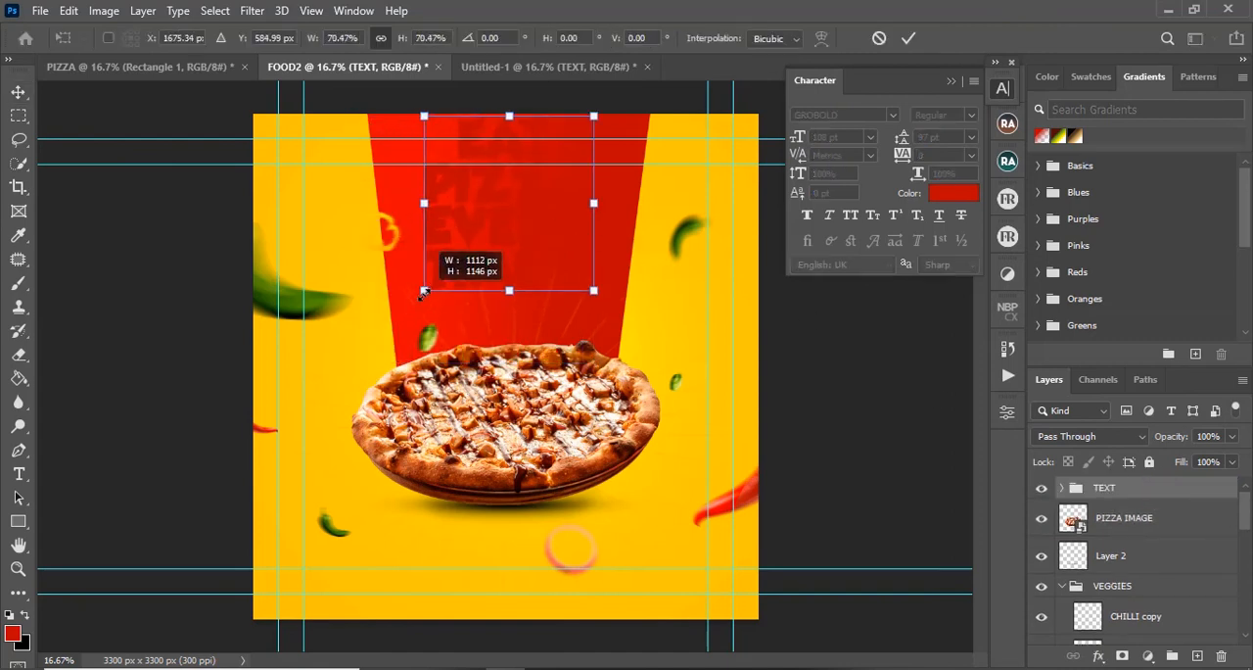
pyautogui.moveTo(497, 238); pyautogui.dragTo(498, 261)
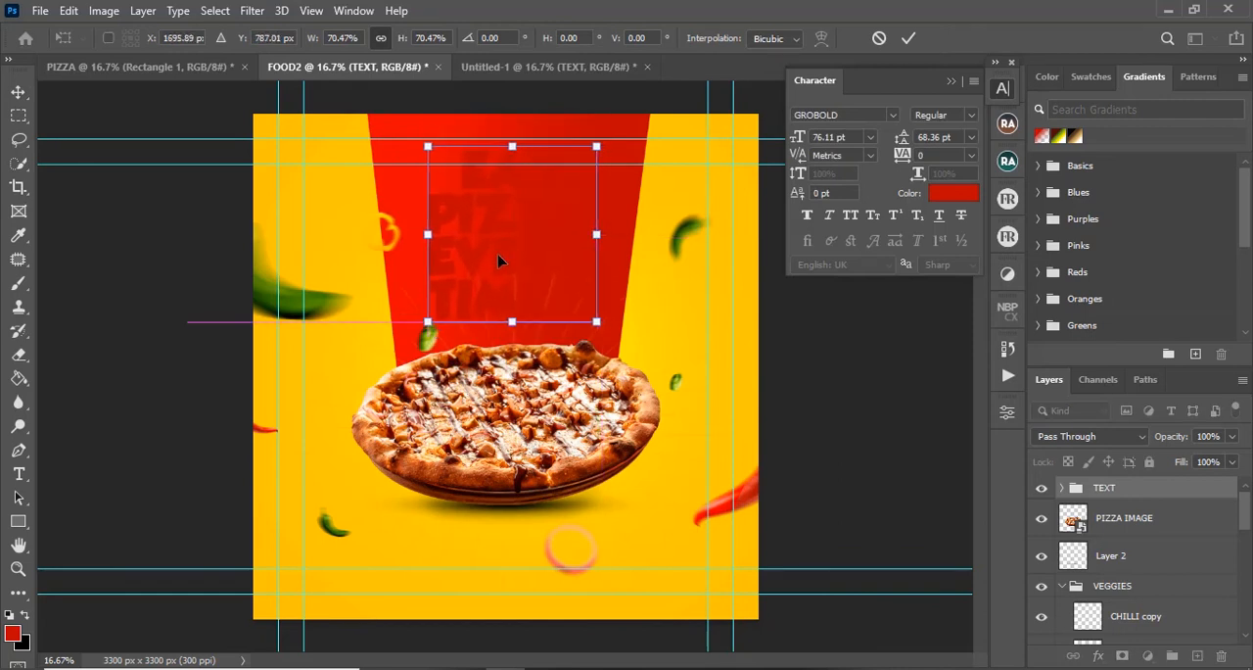
pyautogui.click(908, 37)
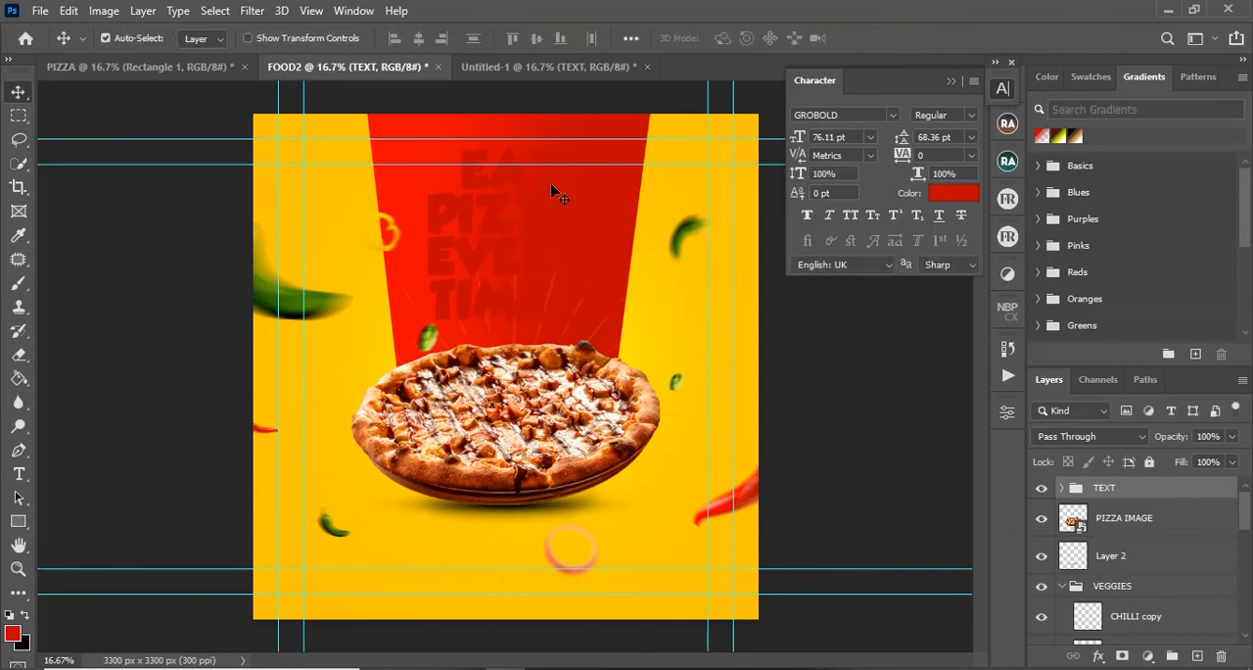
# Step: Set the EAT text's colour to white (ffffff) in FOOD2
pyautogui.press('t')
pyautogui.moveTo(469, 167); pyautogui.dragTo(572, 164)
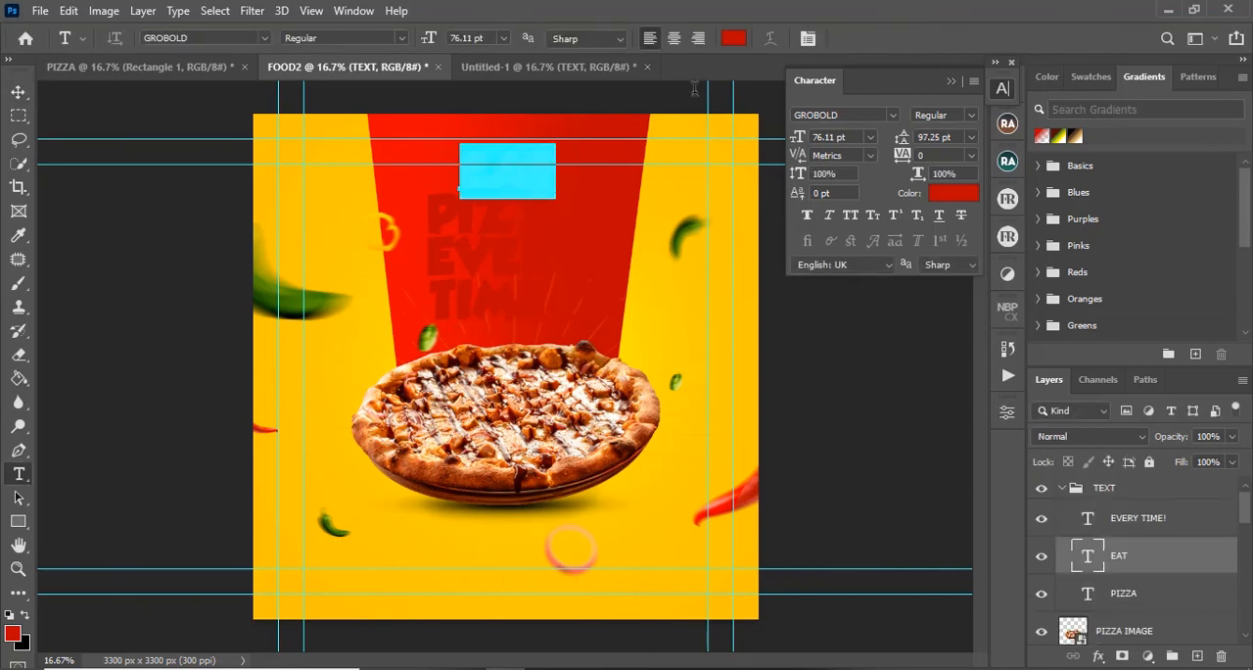
pyautogui.click(733, 37)
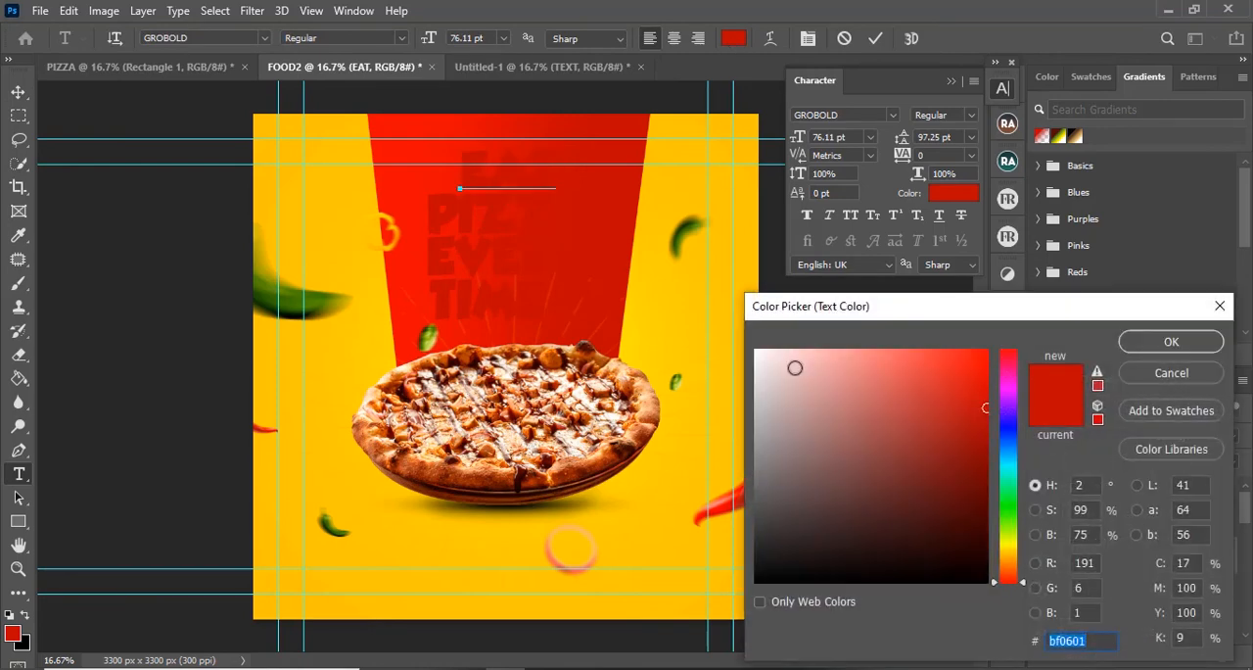
pyautogui.write('ffffff')
pyautogui.click(1171, 340)
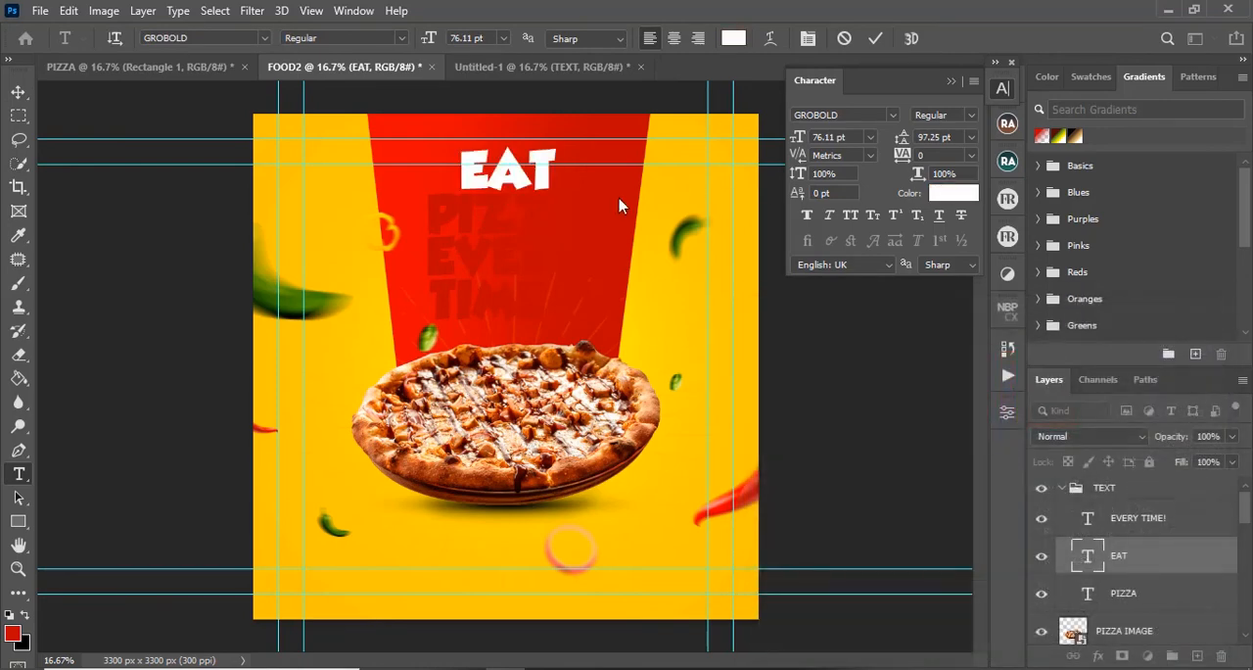
pyautogui.click(874, 38)
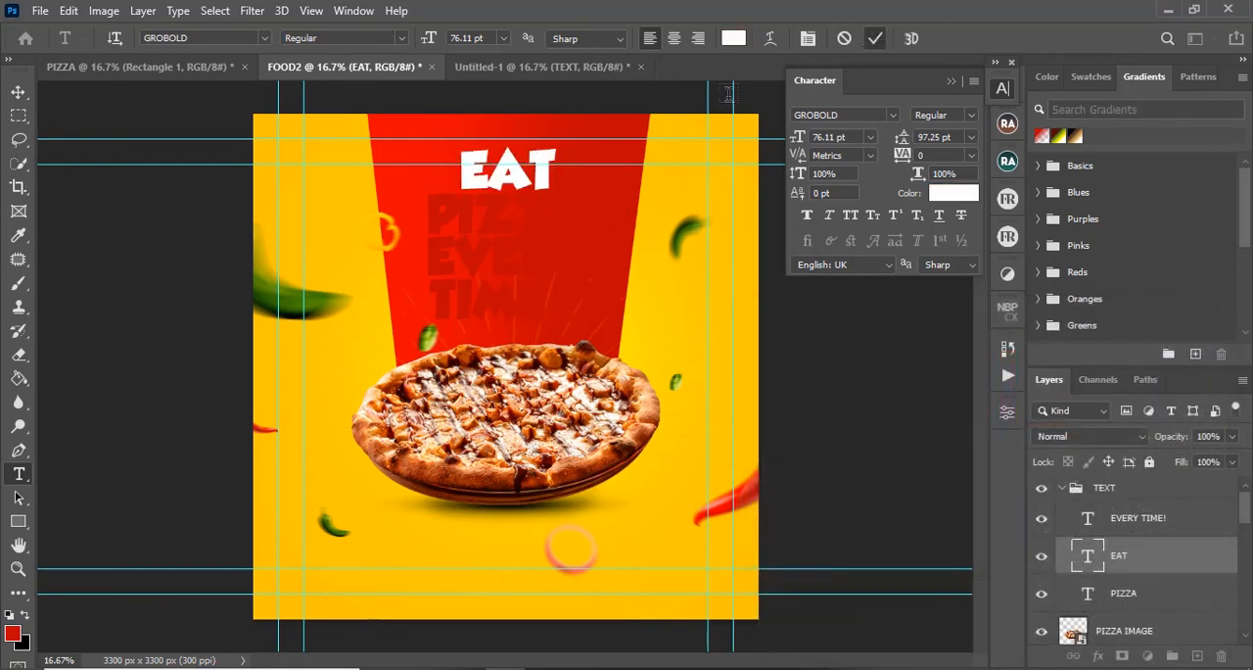
# Step: Recolour the EVERY TIME! text white (ffffff)
pyautogui.moveTo(433, 253); pyautogui.dragTo(567, 270)
pyautogui.moveTo(426, 254); pyautogui.dragTo(592, 318)
pyautogui.click(733, 39)
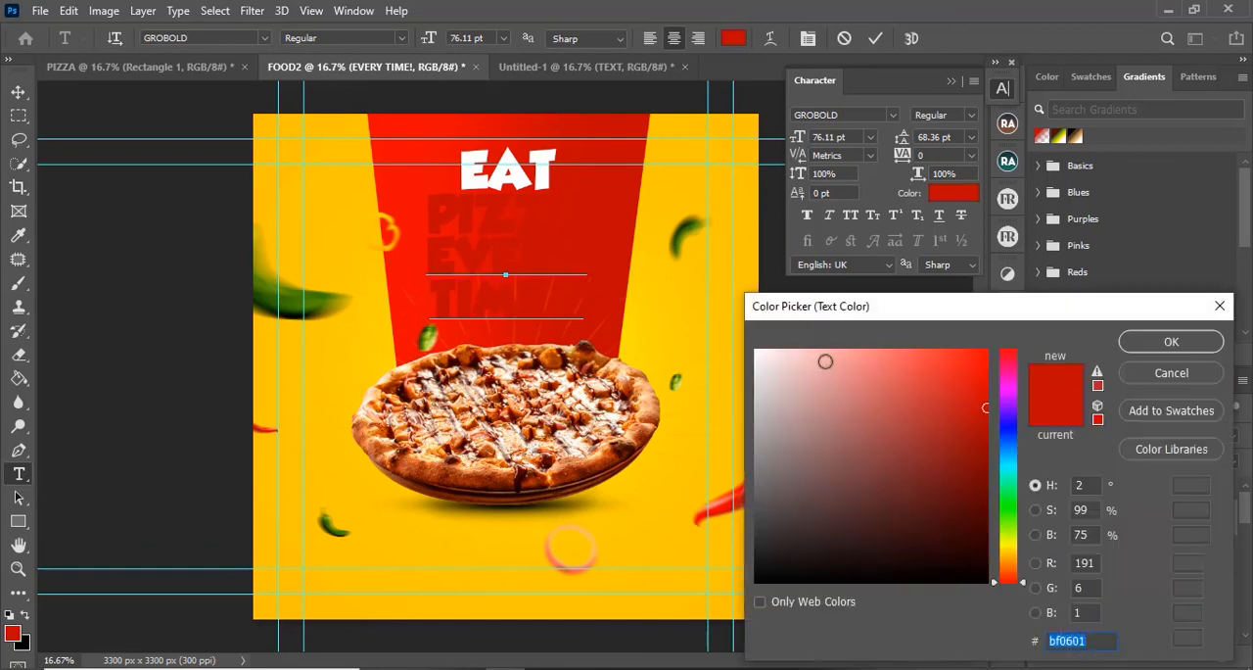
pyautogui.write('ffffff')
pyautogui.click(1171, 340)
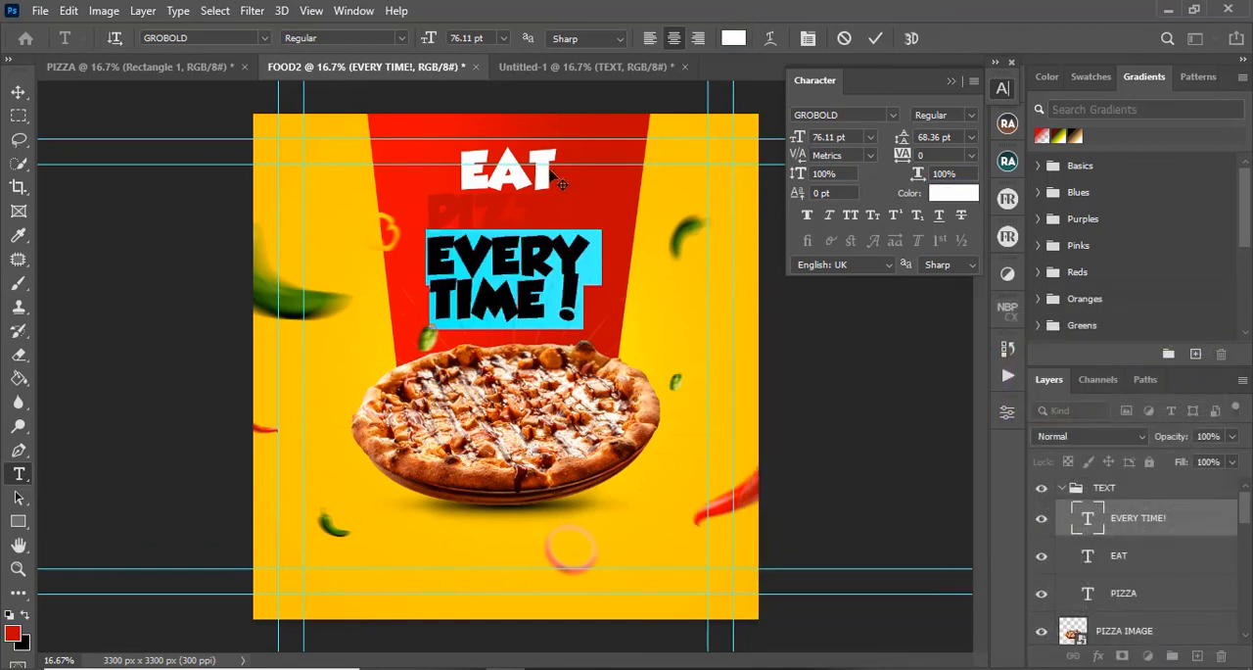
pyautogui.click(877, 40)
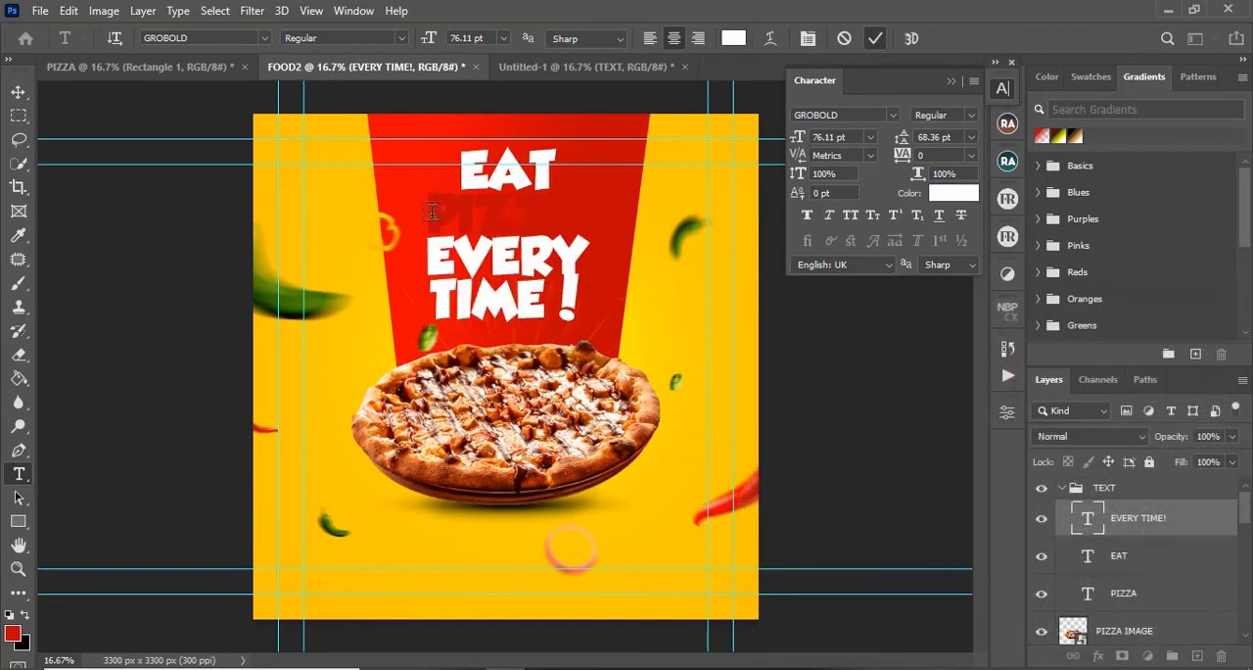
# Step: Recolour the PIZZA text in FOOD2 yellow (ffdf00), sampled from the background
pyautogui.click(424, 211)
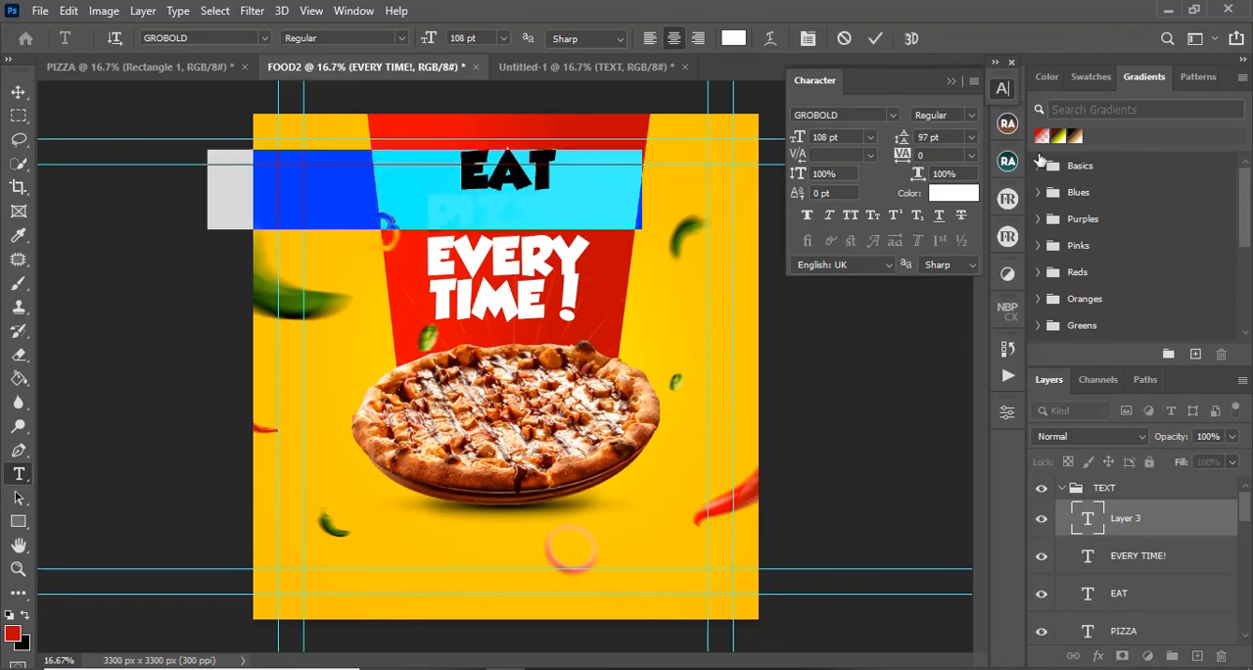
pyautogui.moveTo(1201, 605); pyautogui.dragTo(1221, 656)
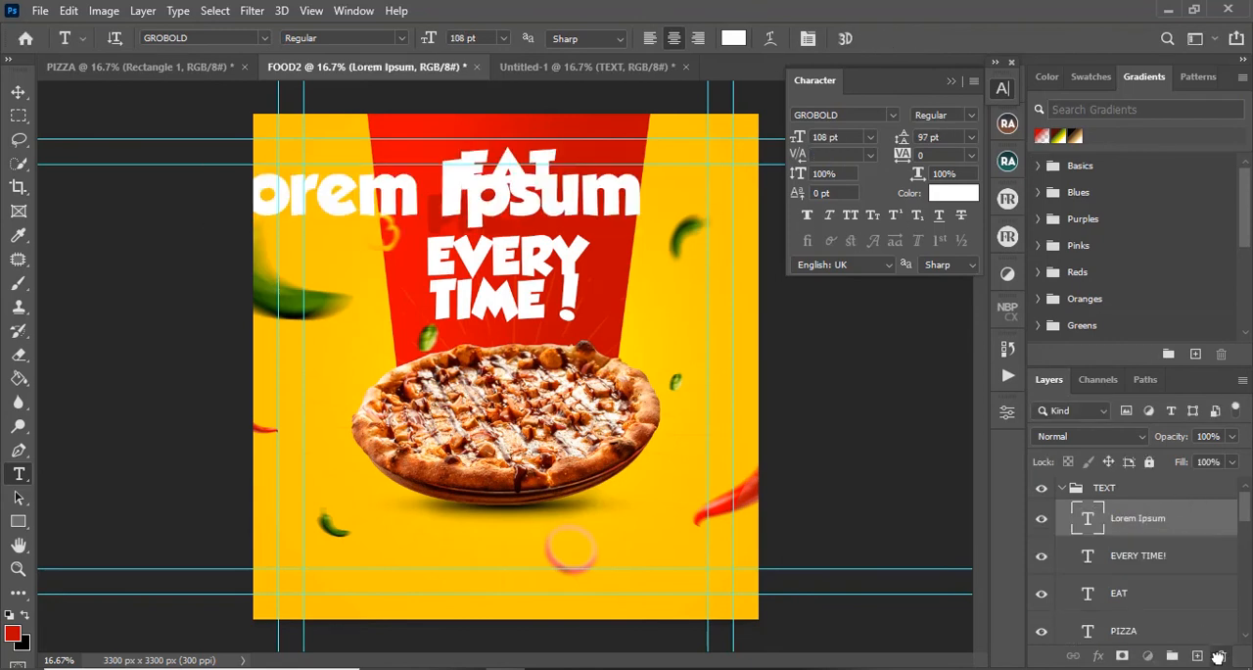
pyautogui.click(501, 220)
pyautogui.moveTo(427, 217); pyautogui.dragTo(612, 216)
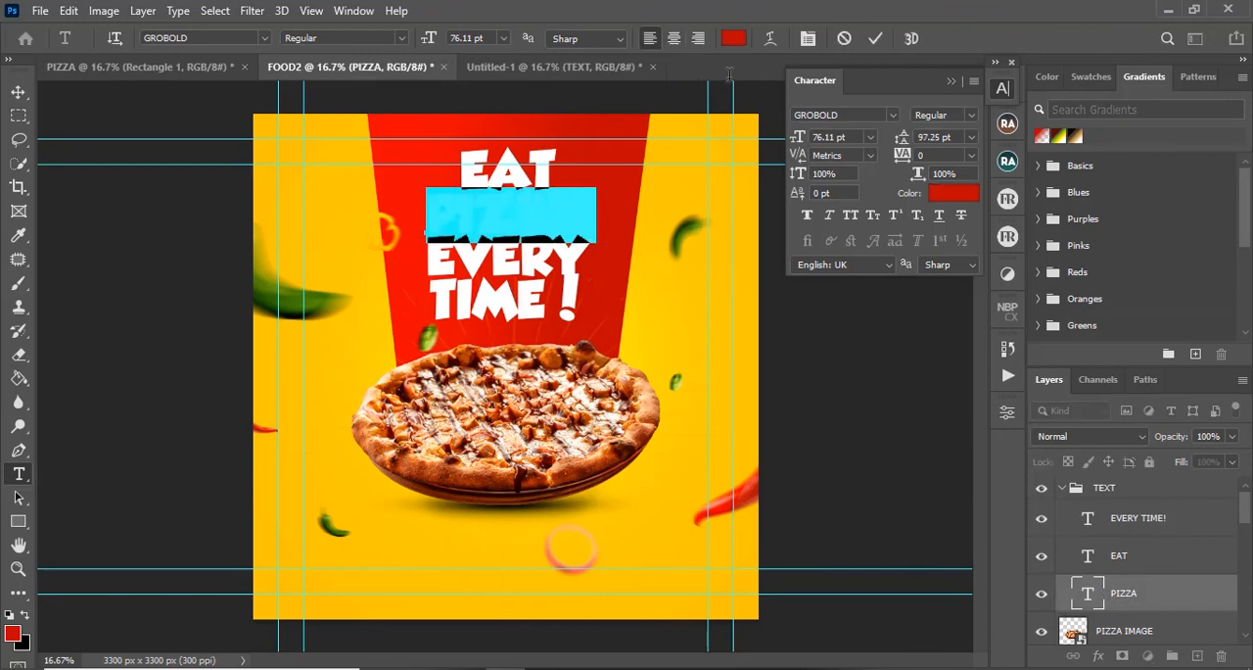
pyautogui.click(735, 38)
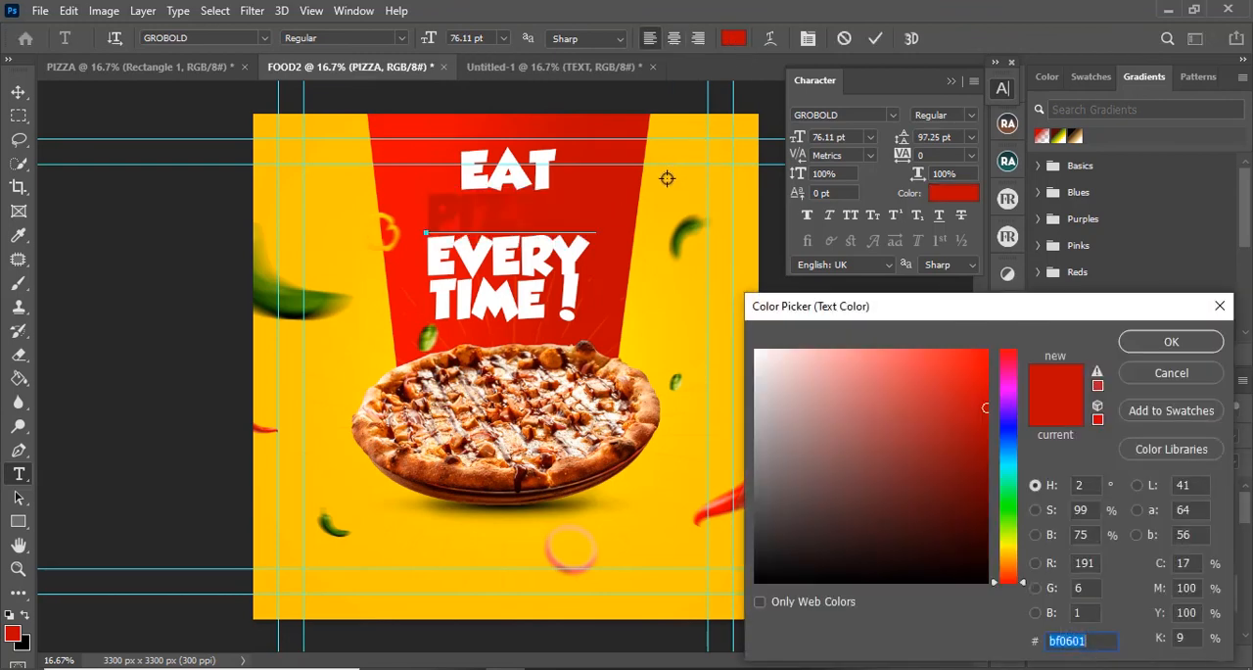
pyautogui.click(666, 179)
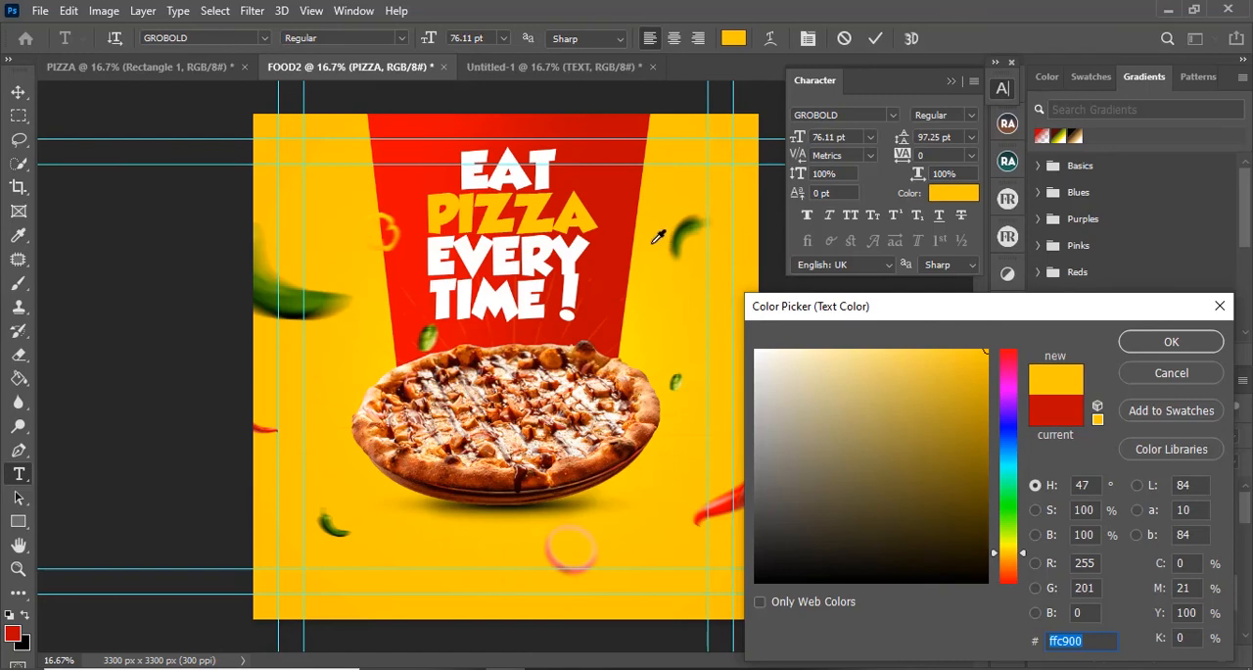
pyautogui.click(640, 351)
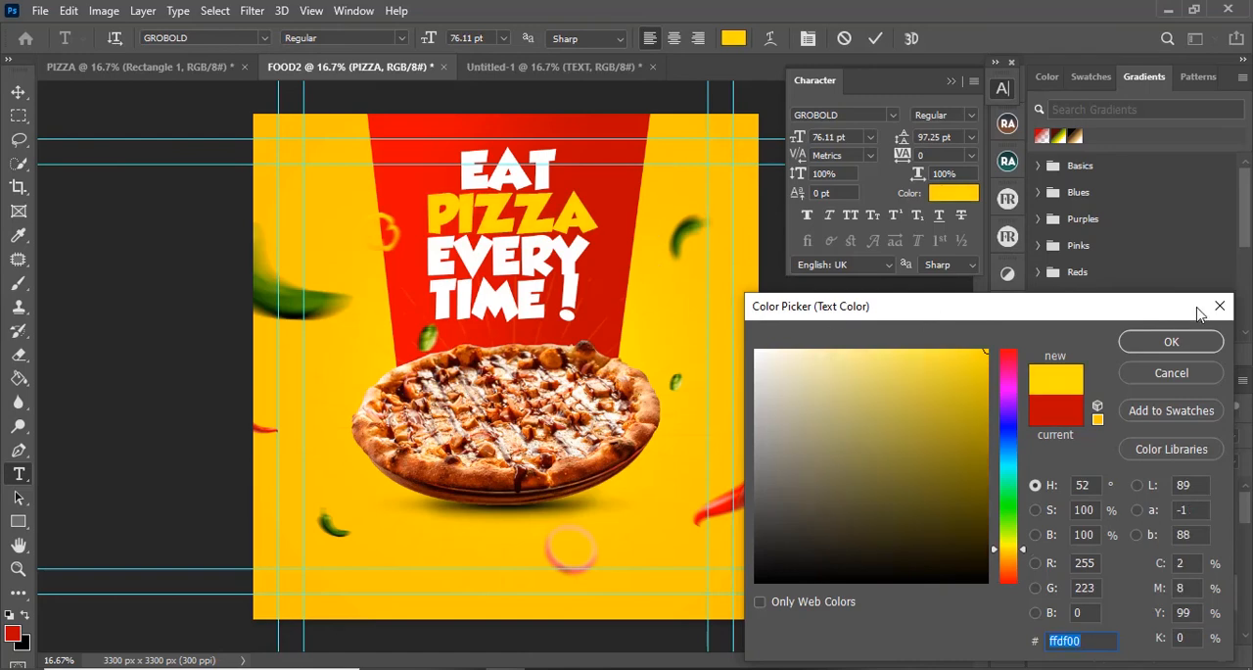
pyautogui.click(1172, 345)
pyautogui.click(871, 41)
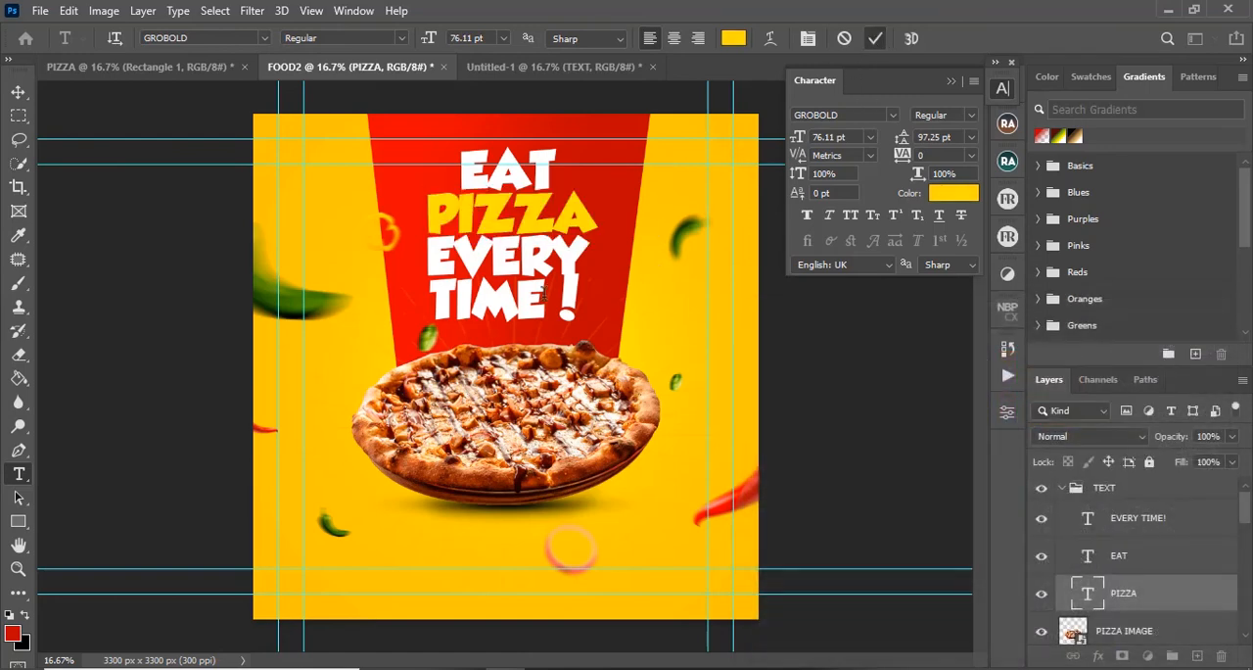
# Step: Collapse the TEXT group, scale it to 84.40% and centre it on the red panel above the pizza
pyautogui.press('v')
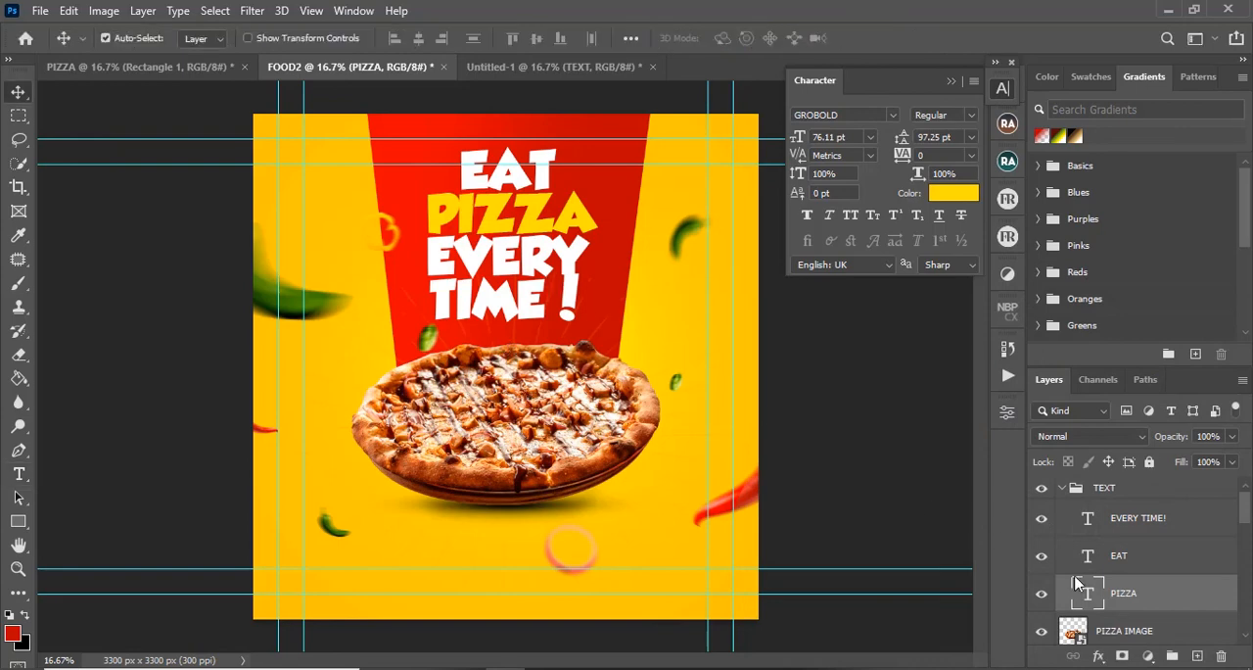
pyautogui.click(1063, 489)
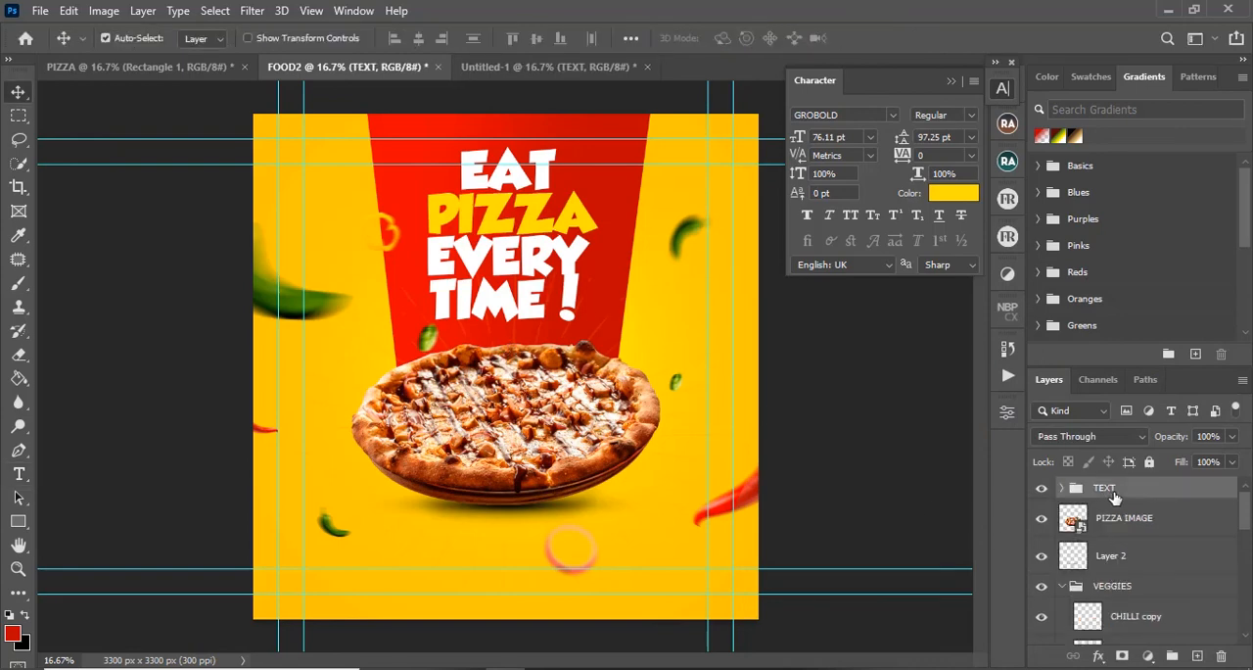
pyautogui.hotkey('ctrl', 't')
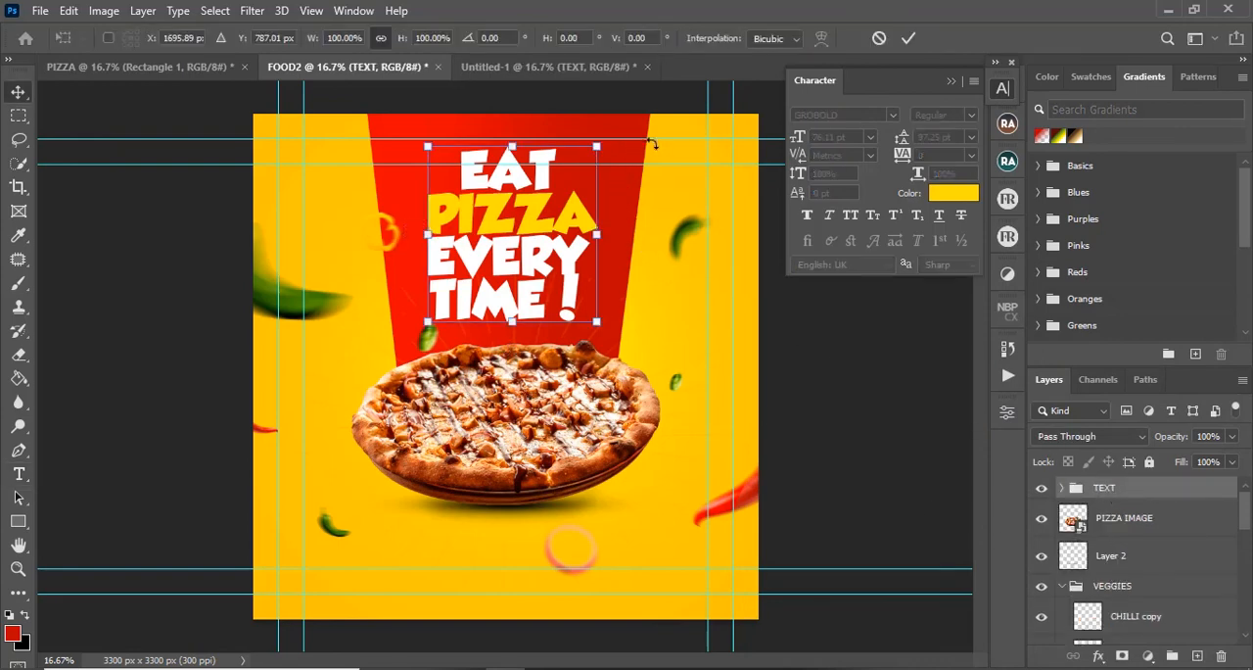
pyautogui.moveTo(597, 144); pyautogui.dragTo(571, 174)
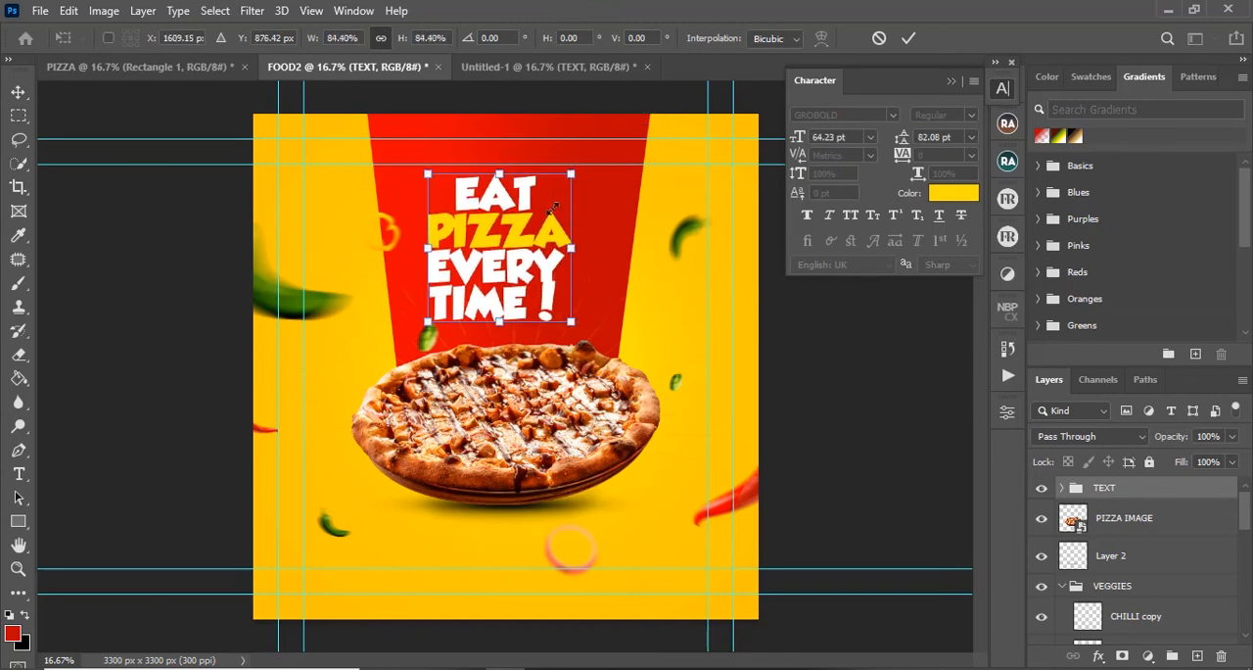
pyautogui.moveTo(516, 252); pyautogui.dragTo(529, 258)
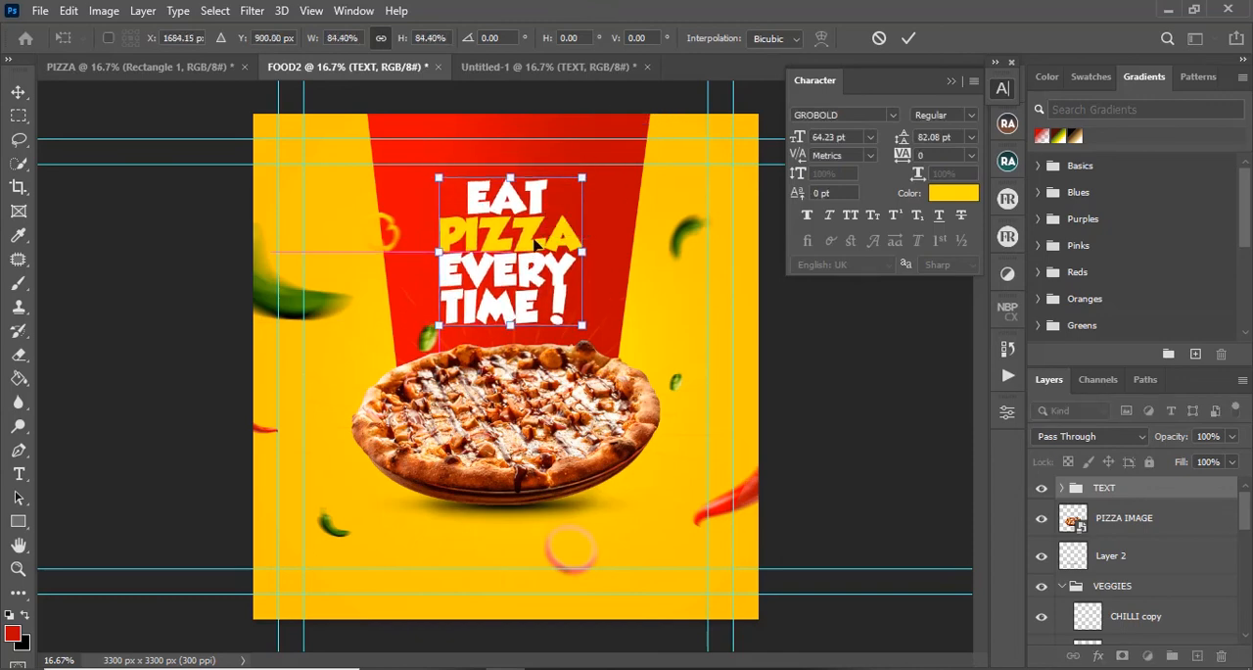
pyautogui.press('Return')
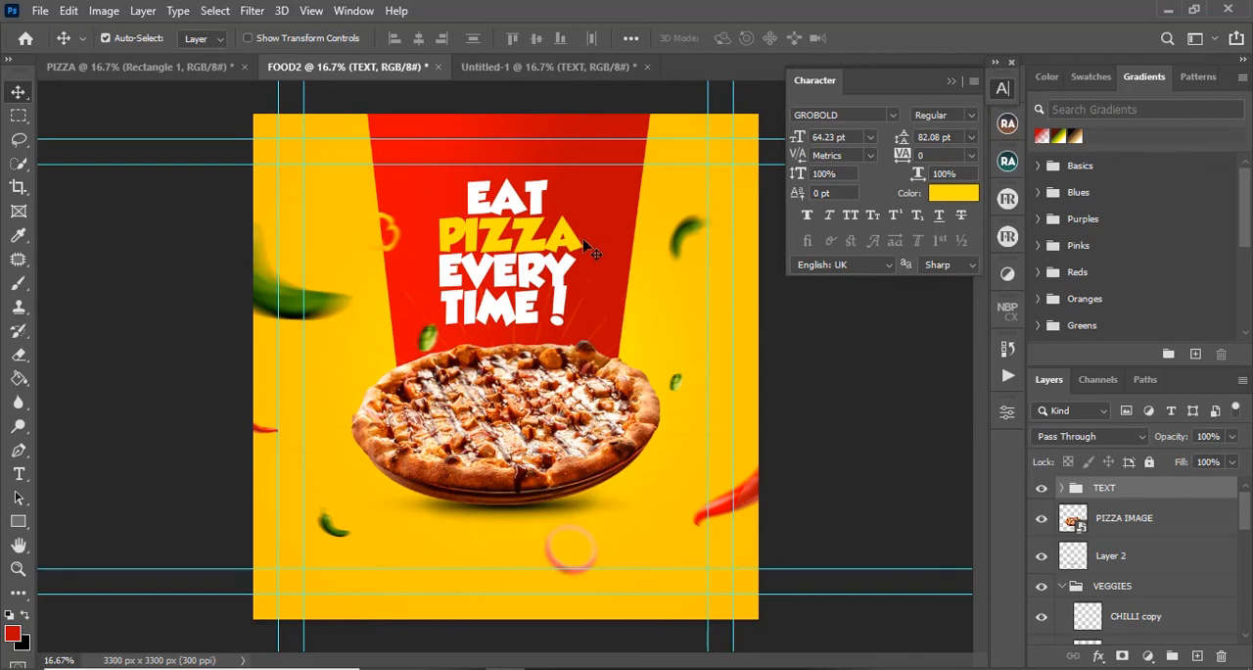
# Step: Copy the TEXT group into the PIZZA document and position it on the yellow panel above the pizza
pyautogui.moveTo(1110, 491); pyautogui.dragTo(481, 241)
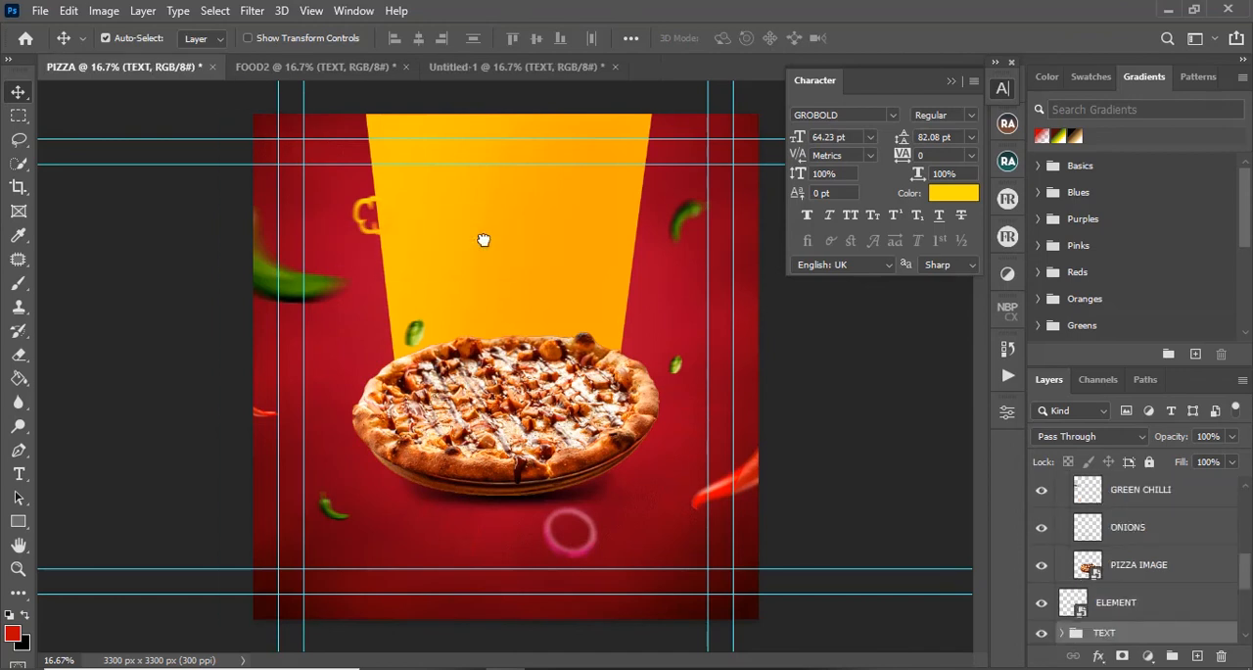
pyautogui.moveTo(529, 263); pyautogui.dragTo(523, 235)
pyautogui.hotkey('ctrl', 't')
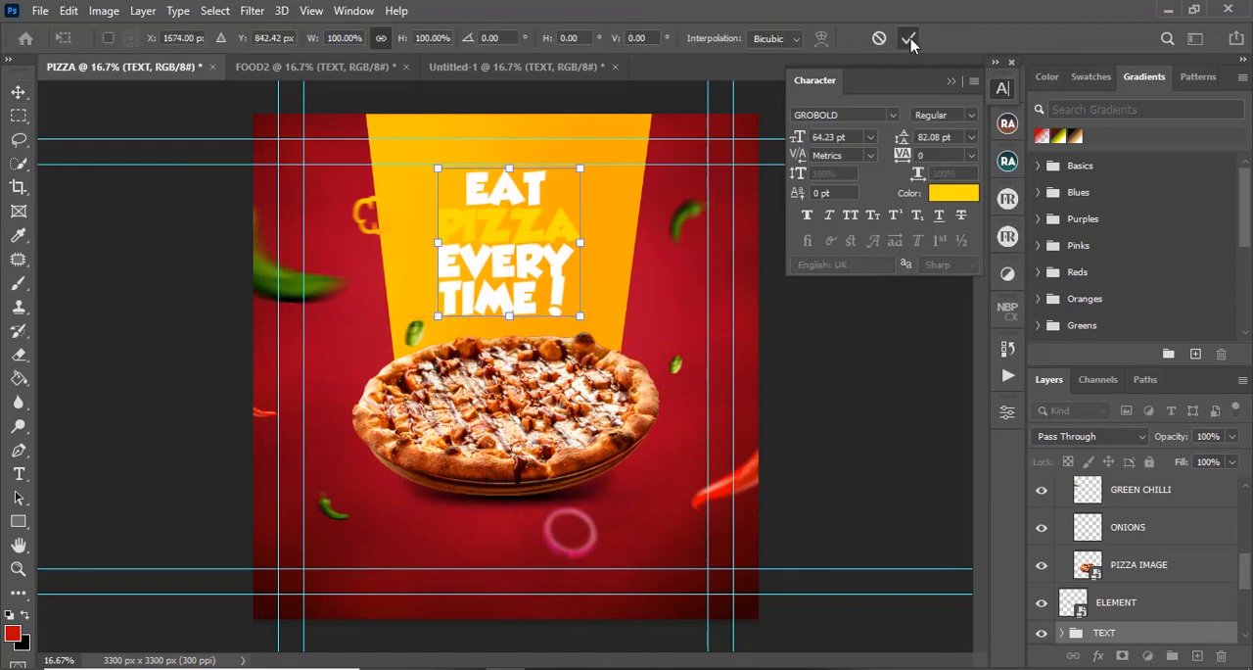
pyautogui.click(908, 37)
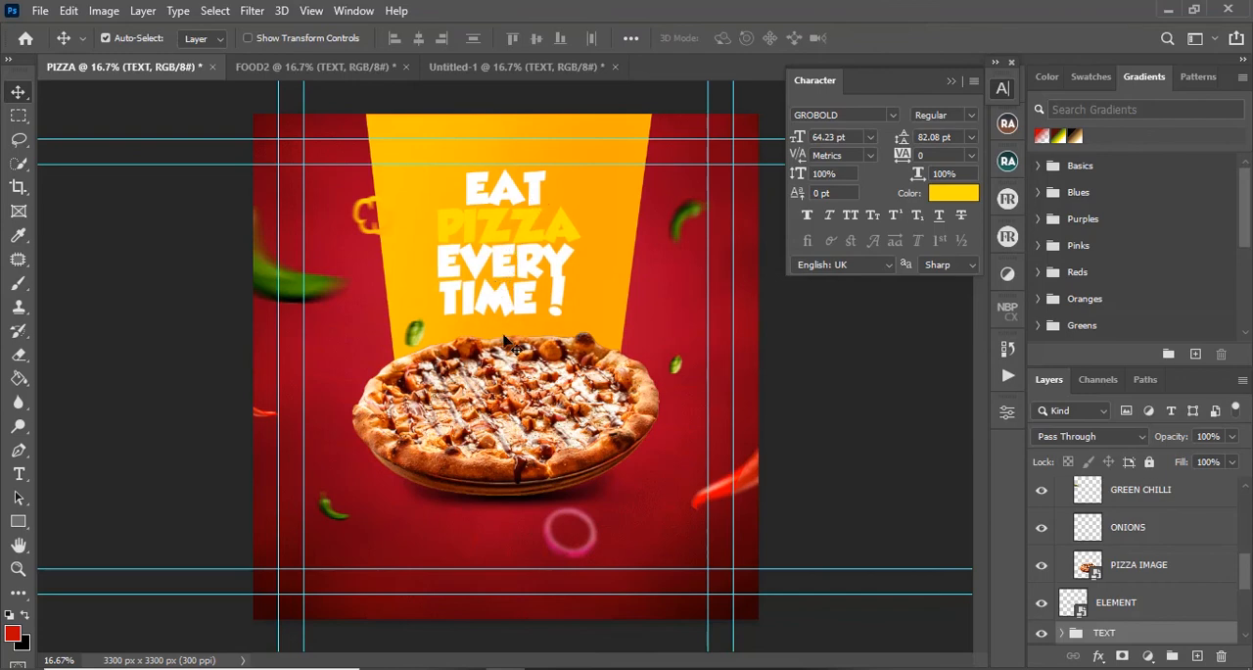
# Step: Recolour the PIZZA text in the PIZZA document red (c50026)
pyautogui.press('t')
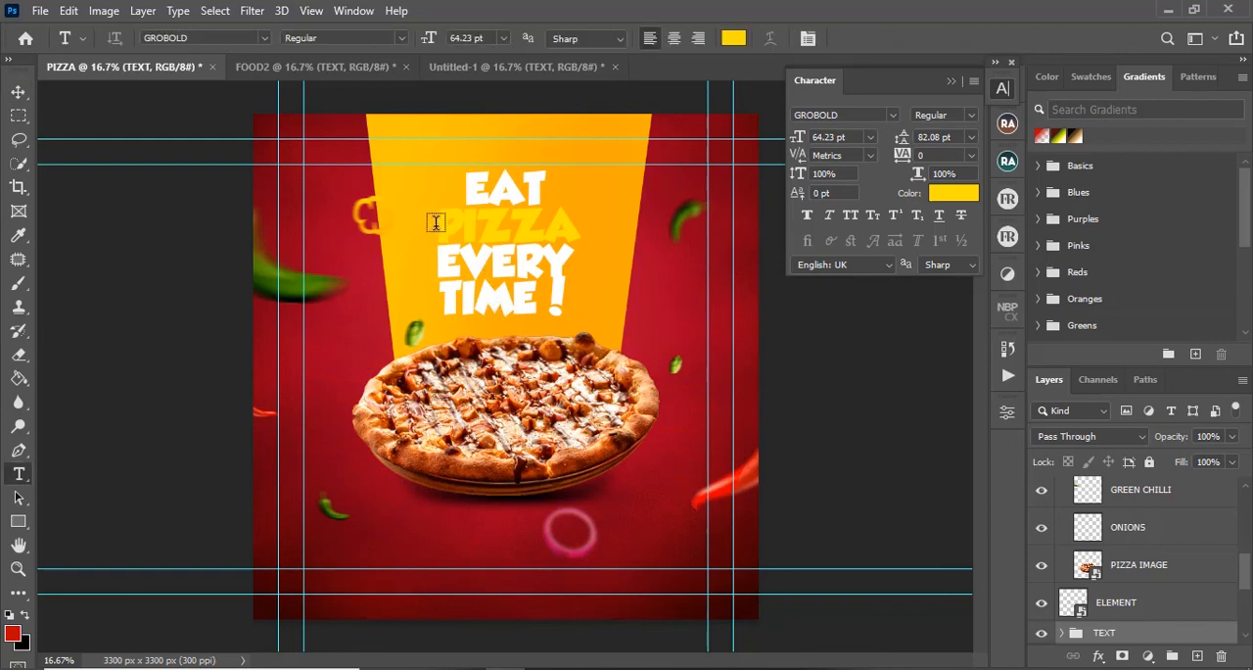
pyautogui.moveTo(436, 223); pyautogui.dragTo(610, 224)
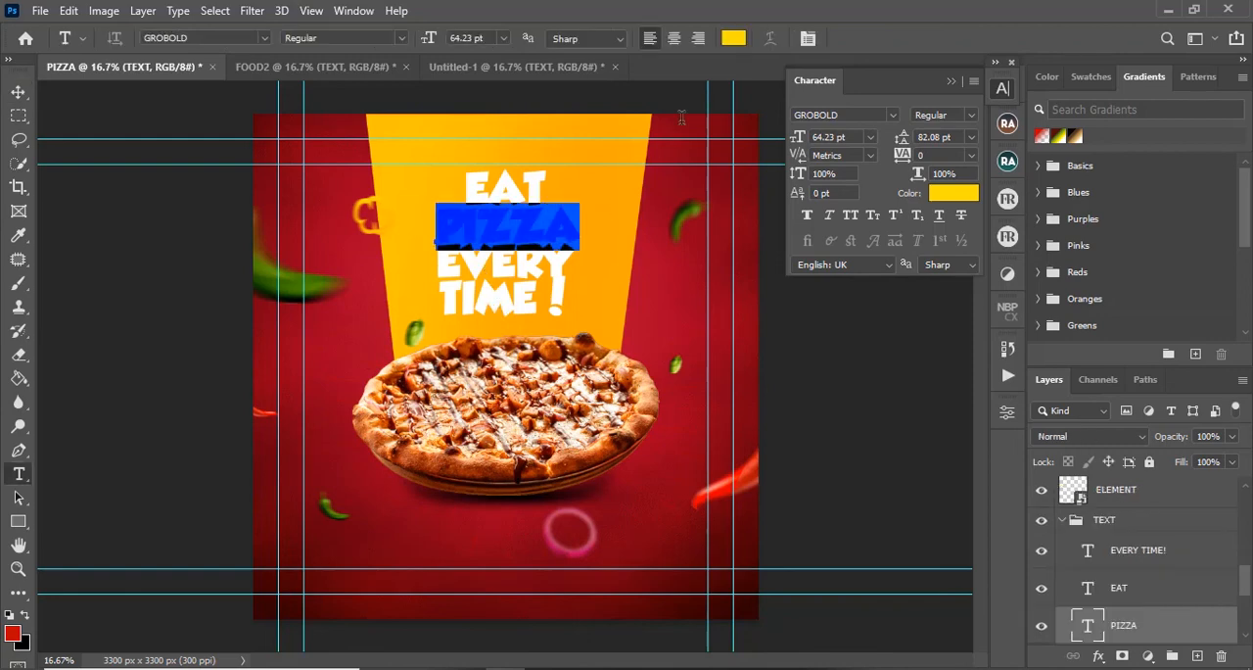
pyautogui.click(733, 38)
pyautogui.click(672, 186)
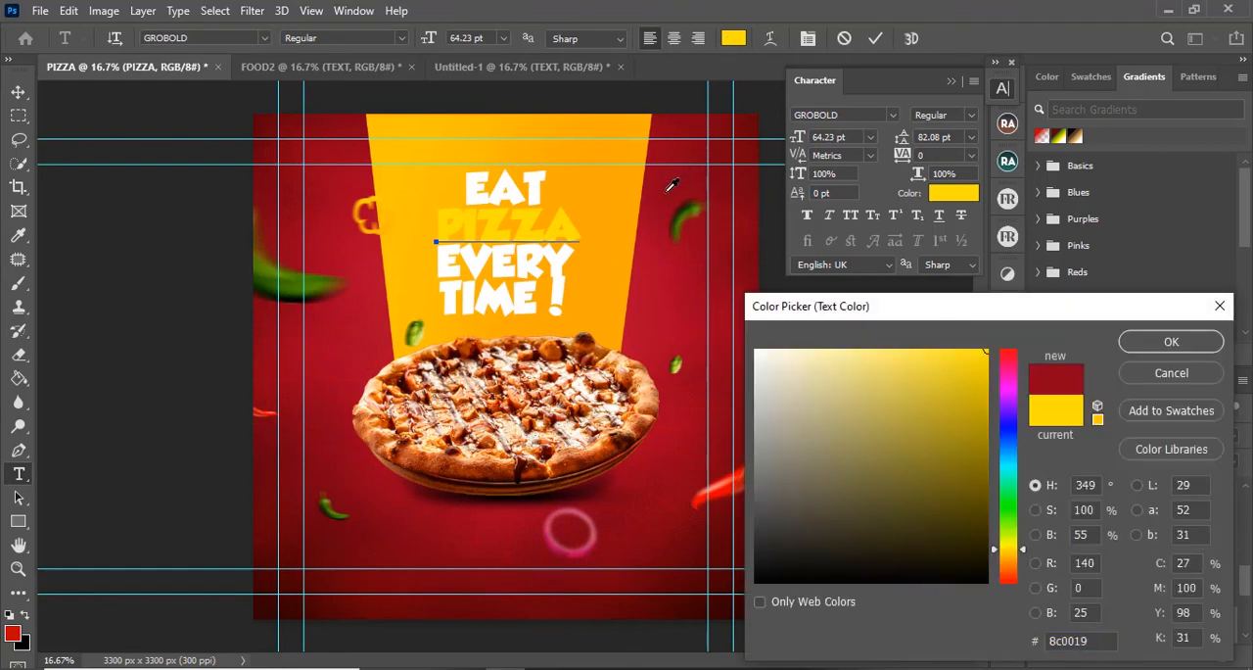
pyautogui.click(641, 331)
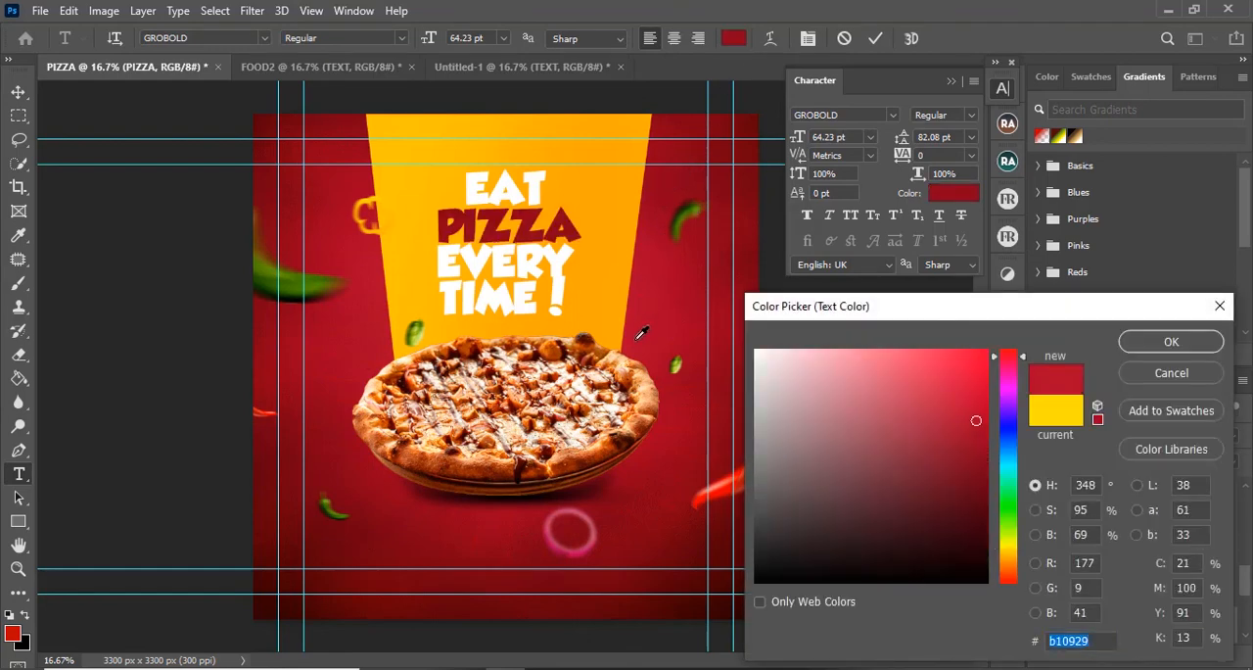
pyautogui.click(380, 351)
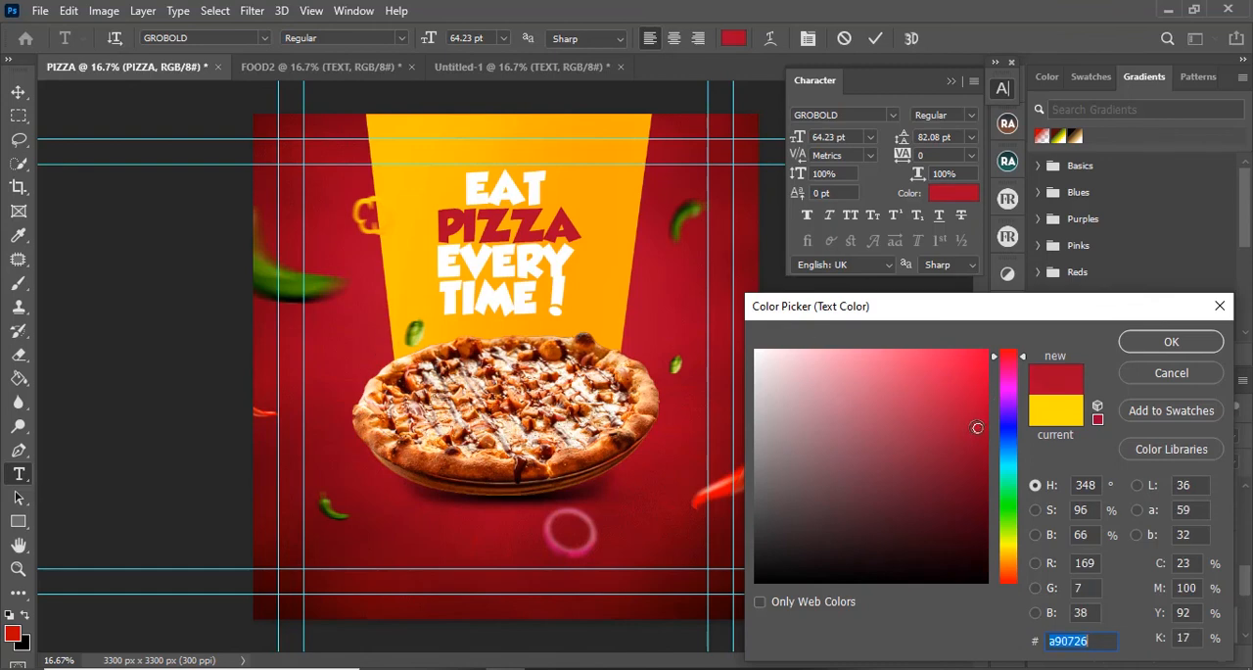
pyautogui.moveTo(978, 426); pyautogui.dragTo(988, 399)
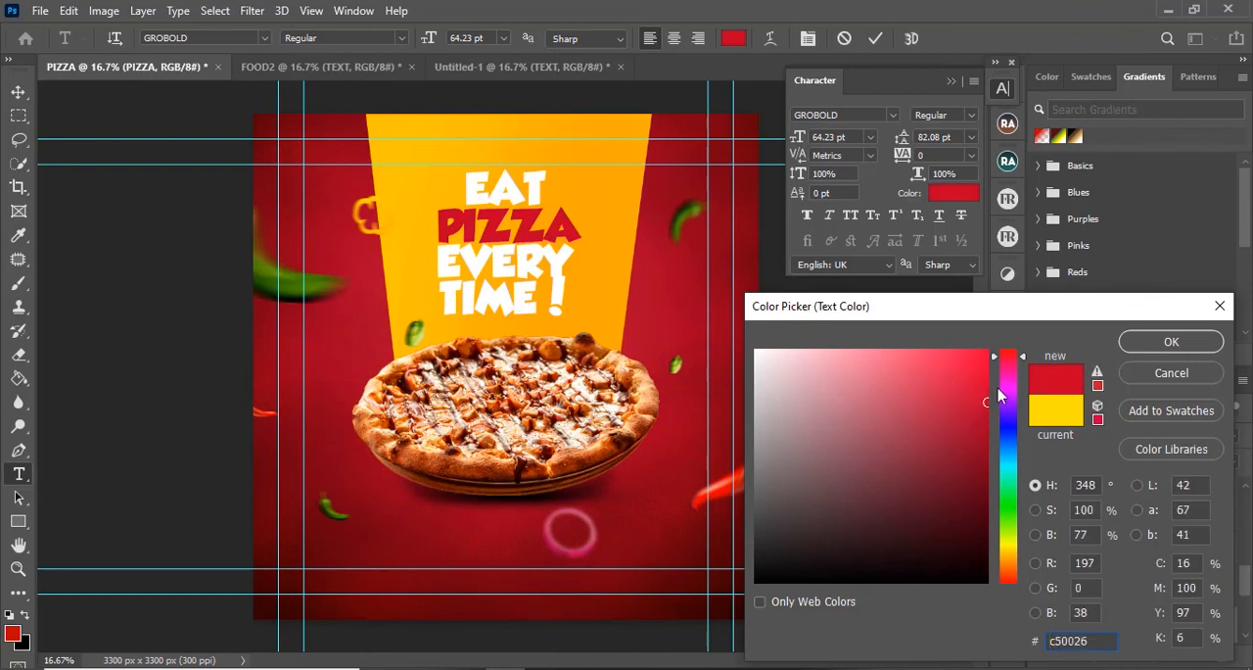
pyautogui.click(1161, 344)
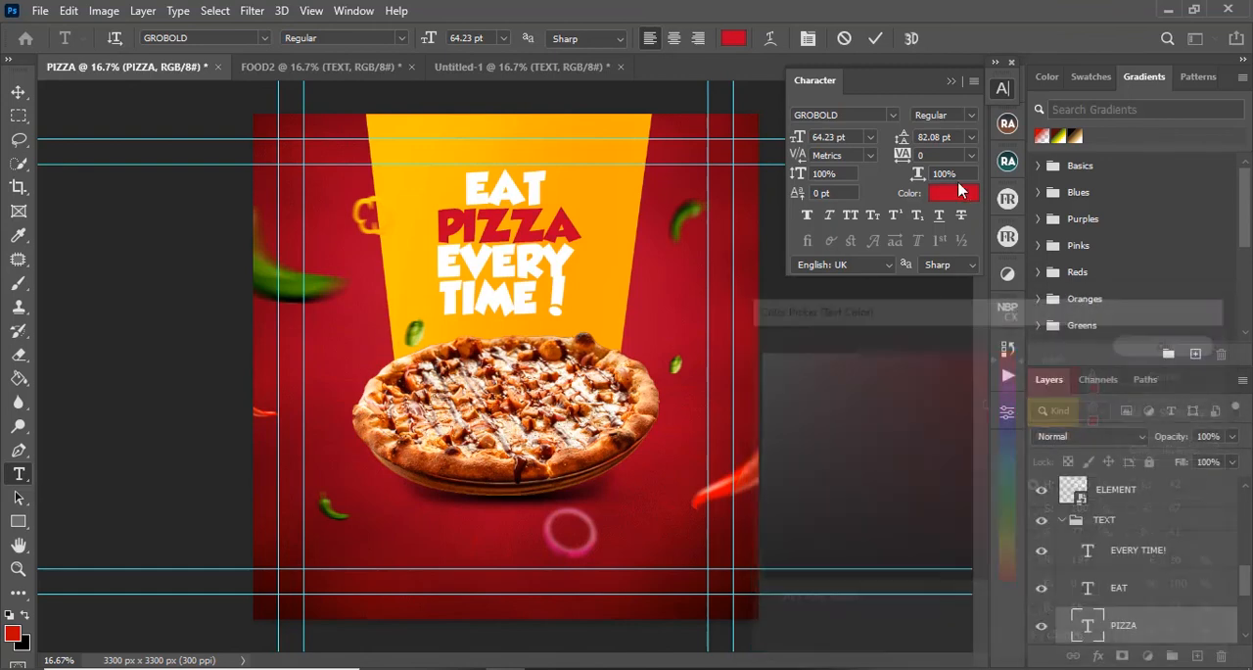
pyautogui.click(875, 38)
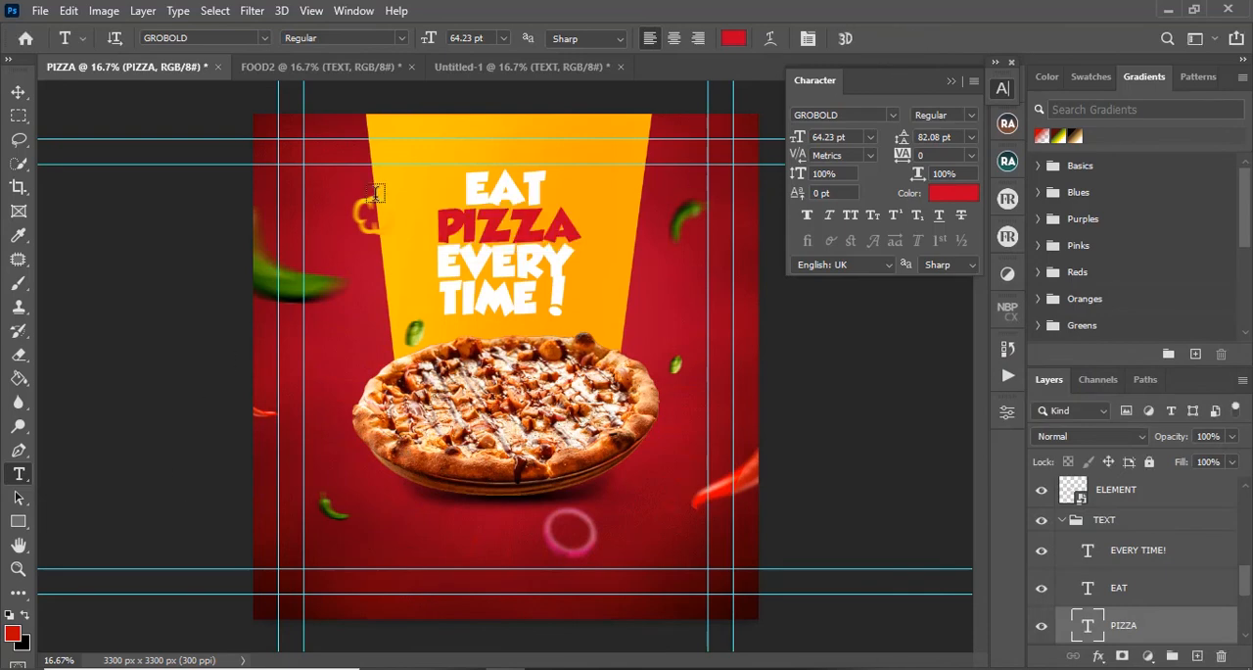
pyautogui.press('v')
# Step: Group all layers of the FOOD2 document, from TEXT down to the background, and name the group ALL YELLOW
pyautogui.click(372, 69)
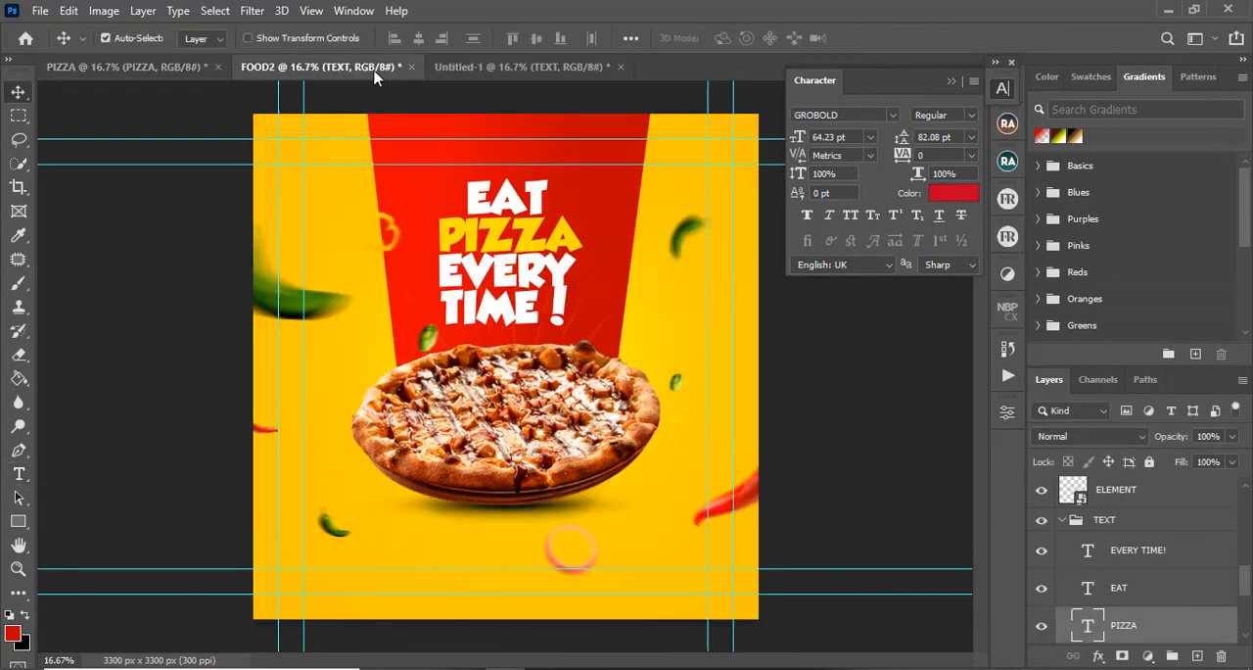
pyautogui.click(501, 69)
pyautogui.click(318, 67)
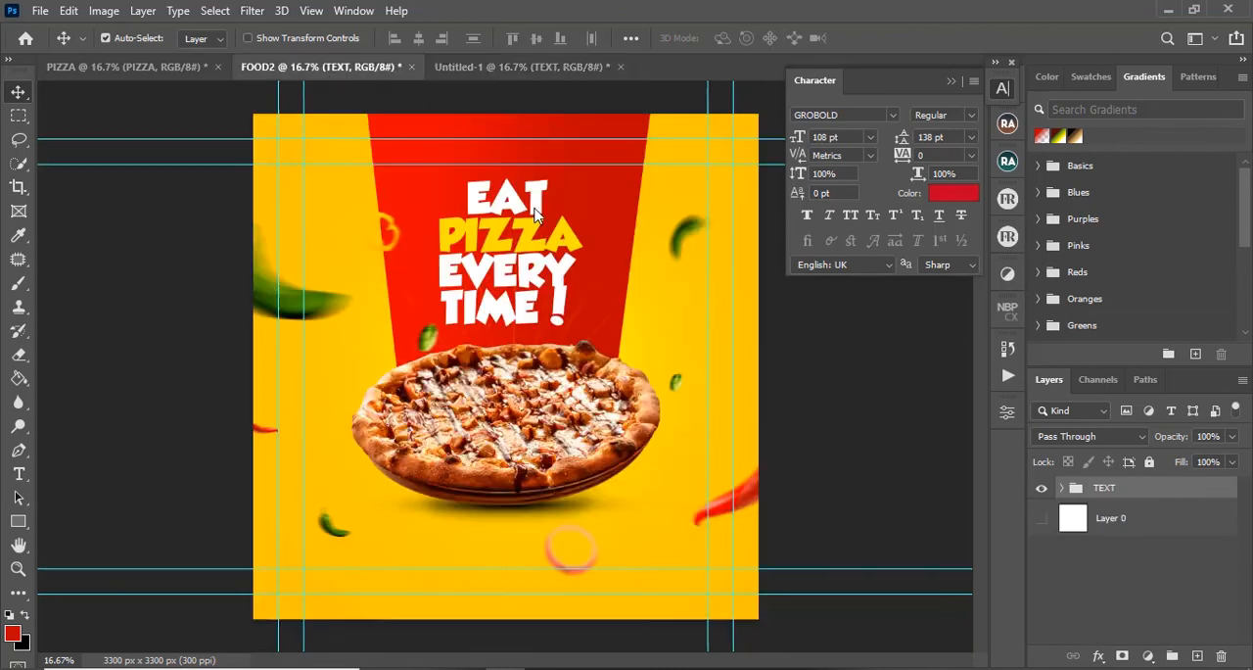
pyautogui.moveTo(1247, 516)
pyautogui.mouseDown()
pyautogui.moveTo(1248, 629)
pyautogui.moveTo(1247, 500)
pyautogui.moveTo(1247, 647)
pyautogui.moveTo(1241, 504)
pyautogui.mouseUp()
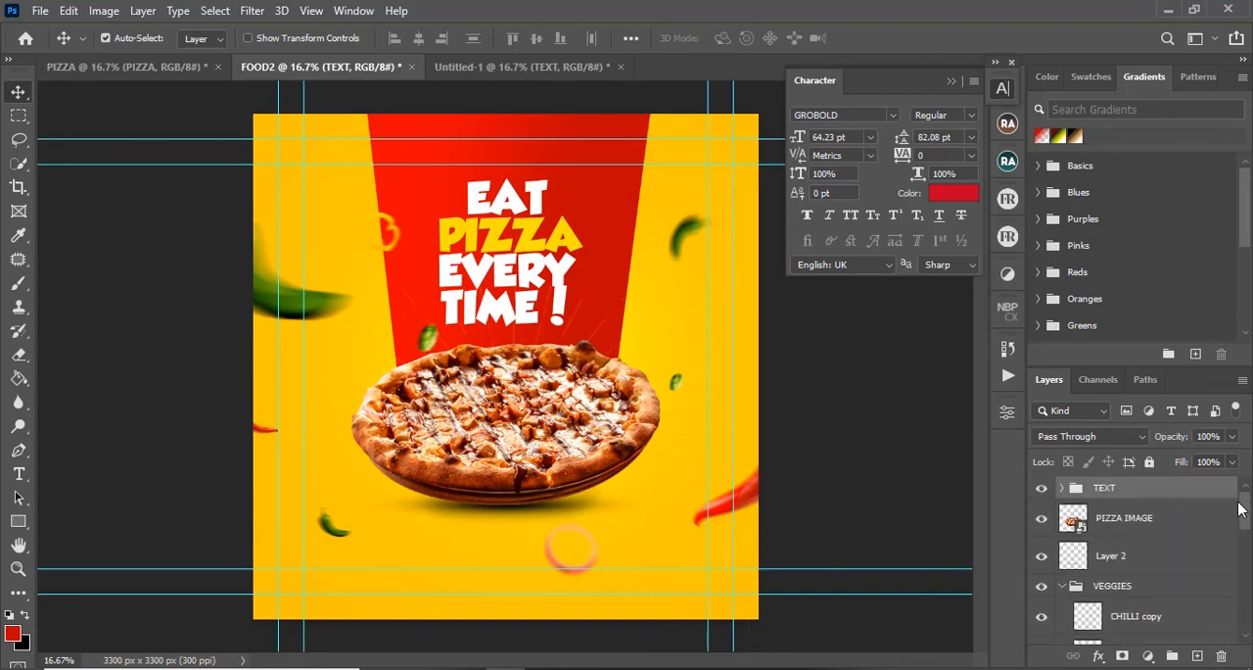
pyautogui.click(1065, 585)
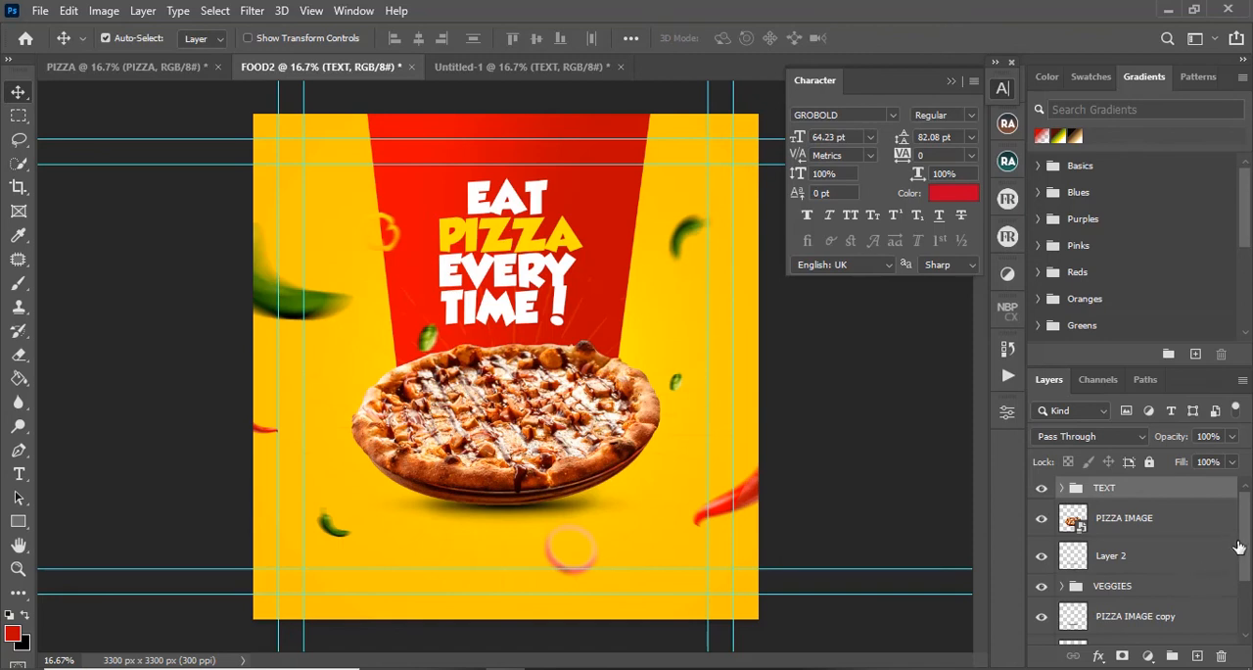
pyautogui.moveTo(1245, 597); pyautogui.dragTo(1218, 637)
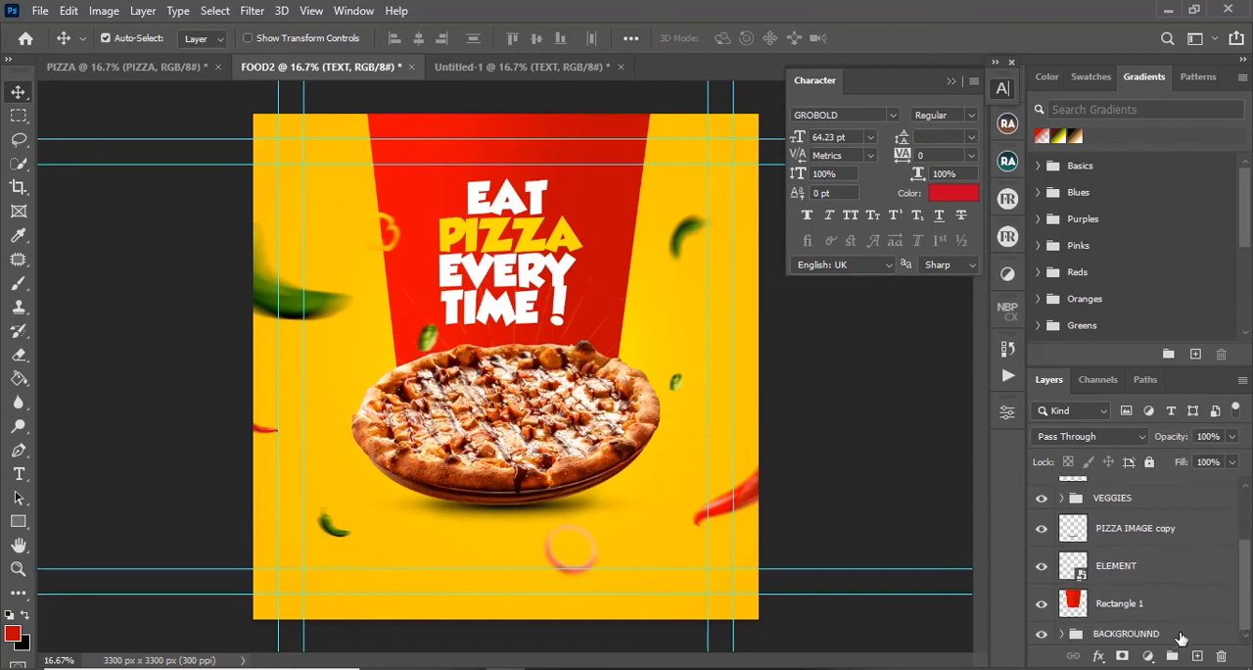
pyautogui.keyDown('shift'); pyautogui.click(1182, 637); pyautogui.keyUp('shift')
pyautogui.hotkey('ctrl', 'g')
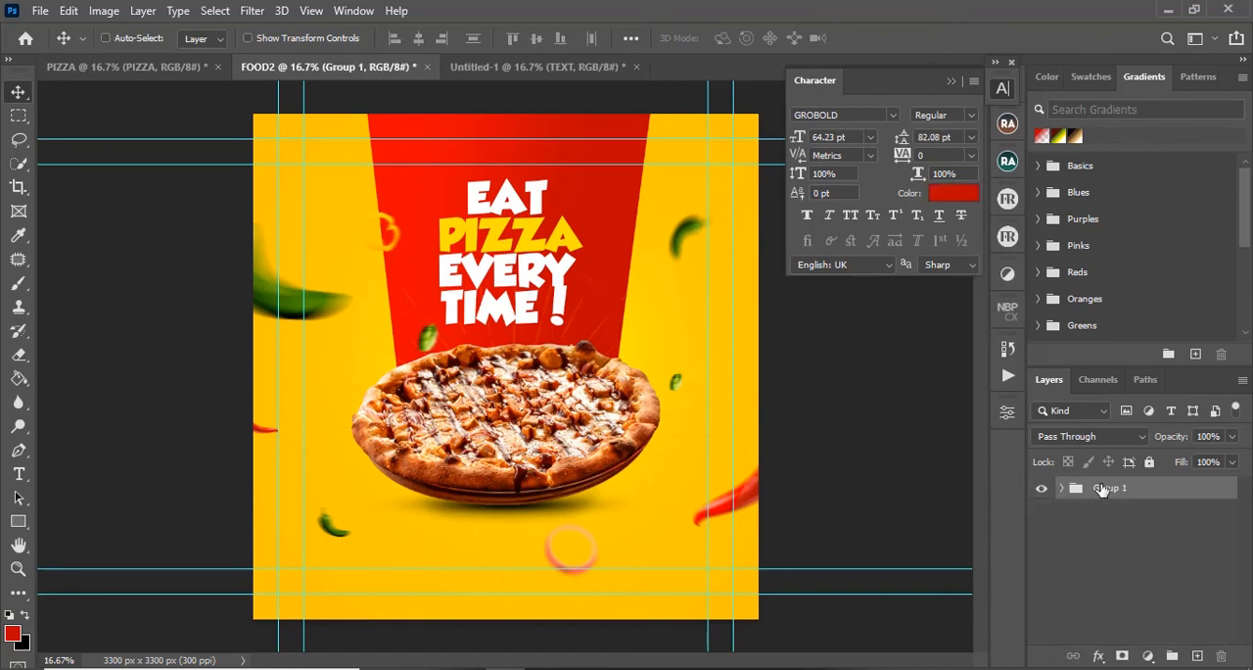
pyautogui.doubleClick(1104, 486)
pyautogui.write('ALL YELLOW')
pyautogui.press('Return')
# Step: Group all layers of the PIZZA document, from VEGGIES down to Layer 0, and name the group ALL RED
pyautogui.click(127, 67)
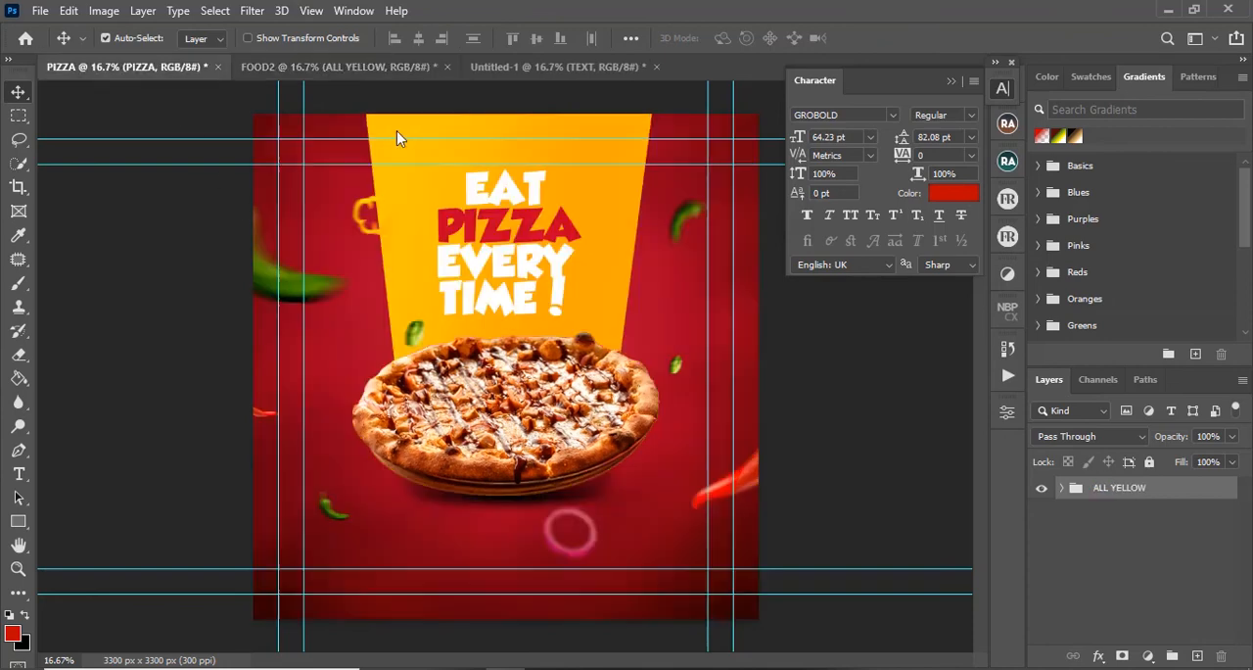
pyautogui.moveTo(1244, 583); pyautogui.dragTo(1246, 491)
pyautogui.click(1214, 498)
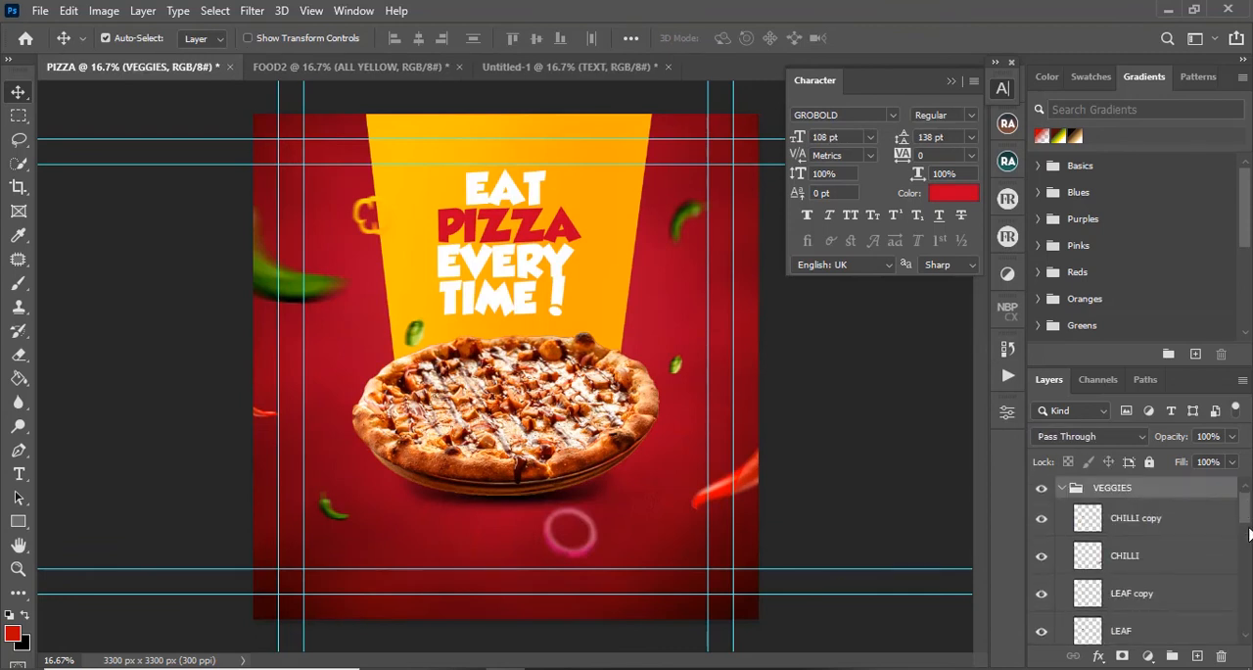
pyautogui.scroll(-5, 1250, 533)
pyautogui.keyDown('shift'); pyautogui.click(1183, 626); pyautogui.keyUp('shift')
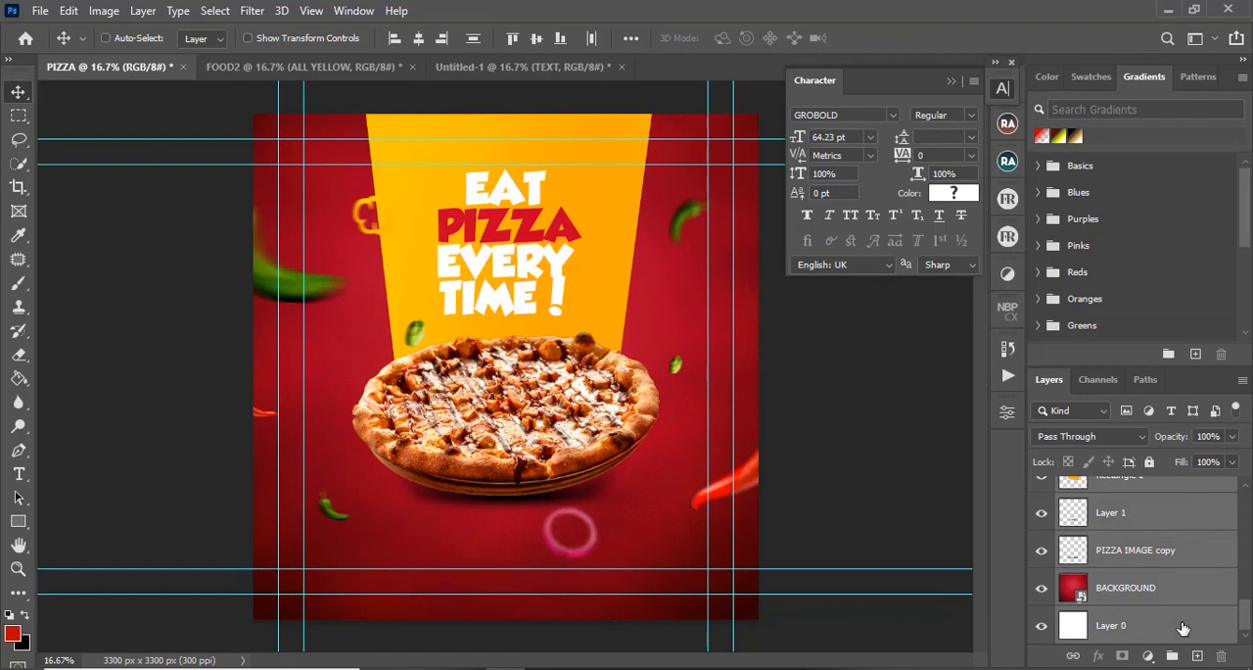
pyautogui.hotkey('ctrl', 'g')
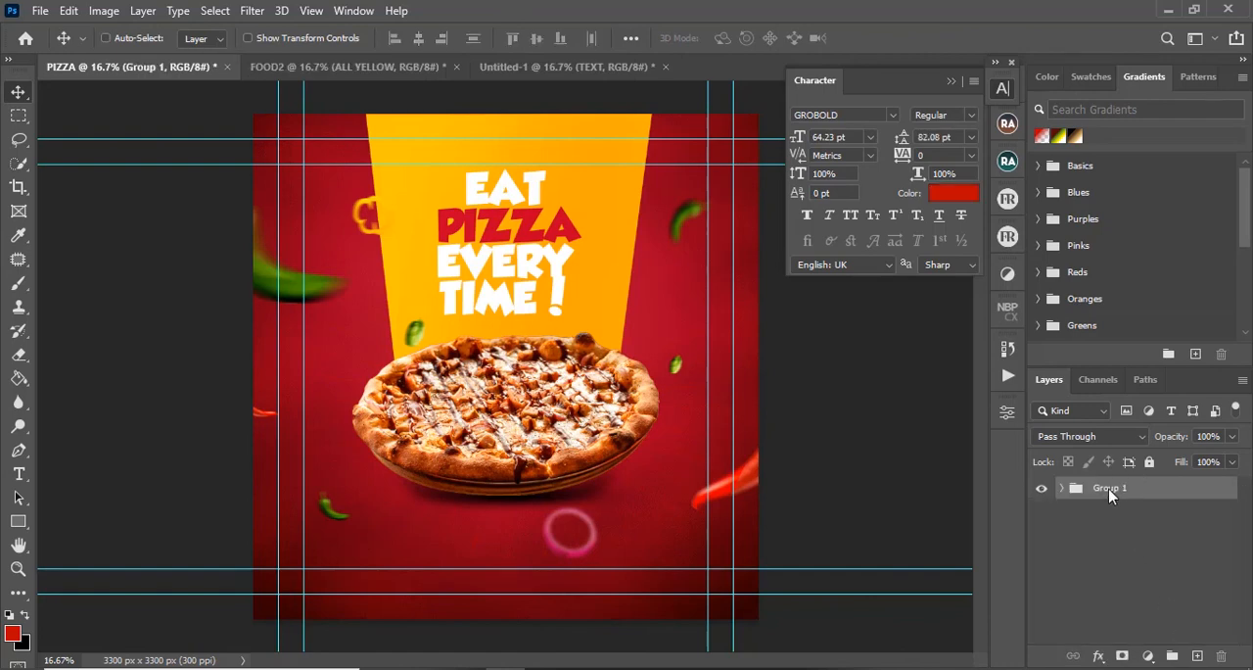
pyautogui.doubleClick(1109, 488)
pyautogui.write('ALL RED')
pyautogui.press('Return')
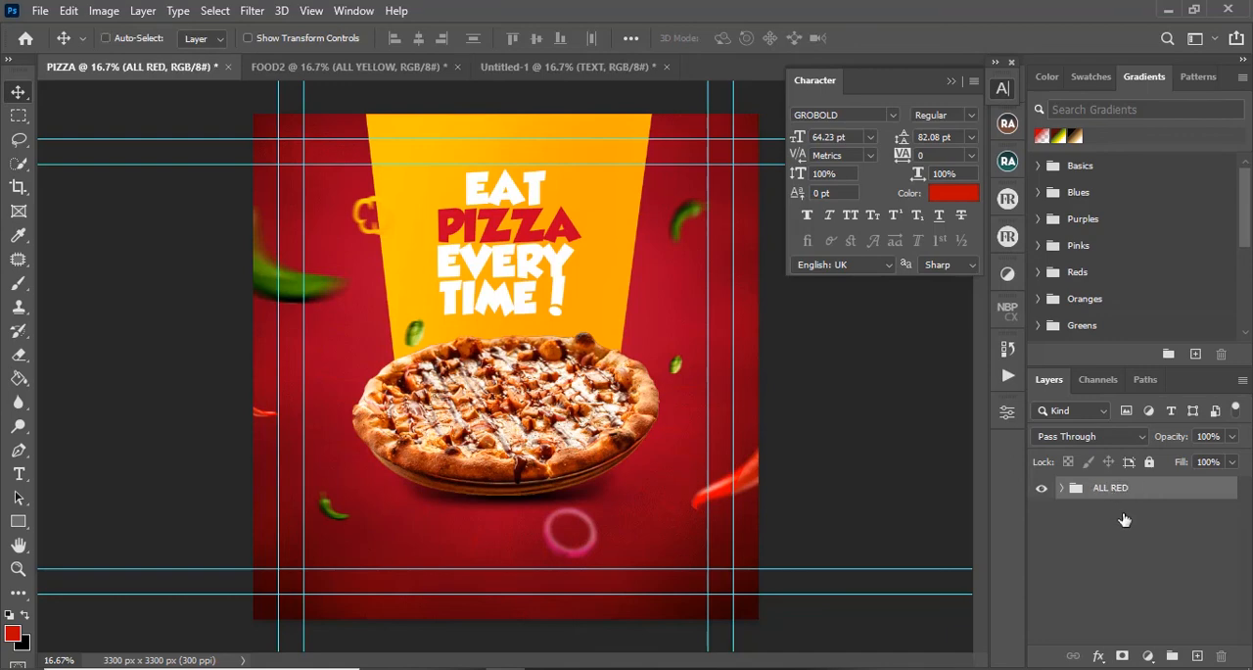
# Step: Stamp all visible layers into a new merged layer above the group in both the PIZZA and FOOD2 documents
pyautogui.hotkey('ctrl', 'shift', 'alt', 'n')
pyautogui.hotkey('ctrl', 'shift', 'alt', 'e')
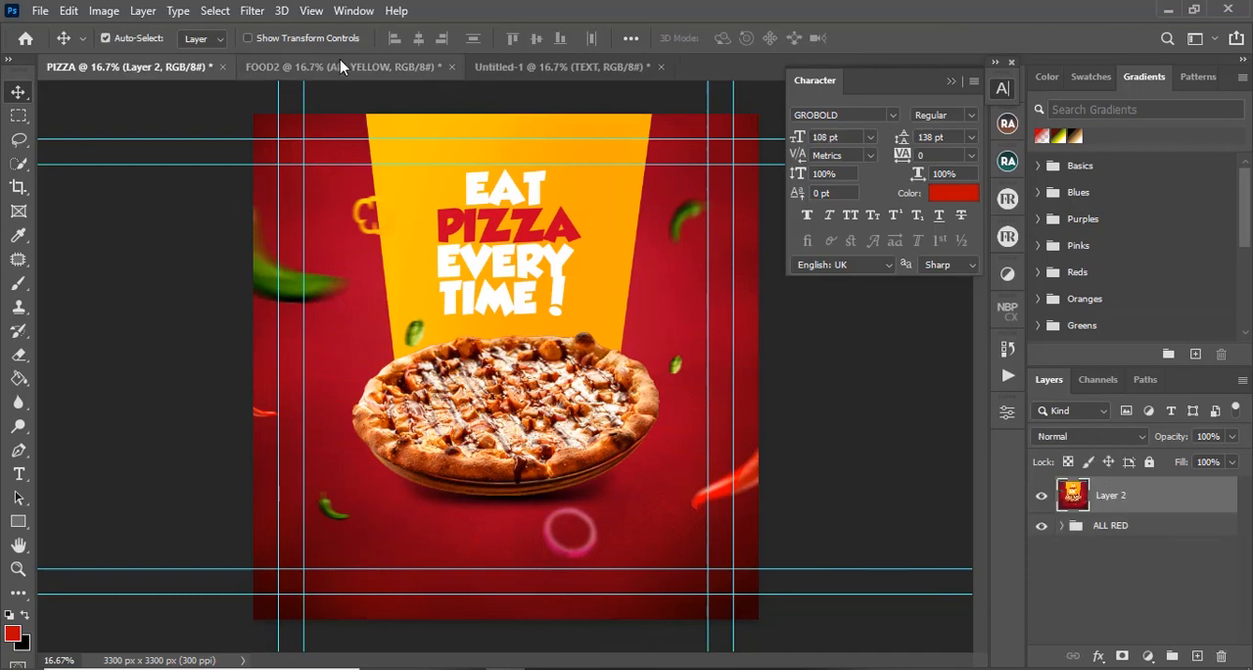
pyautogui.click(365, 67)
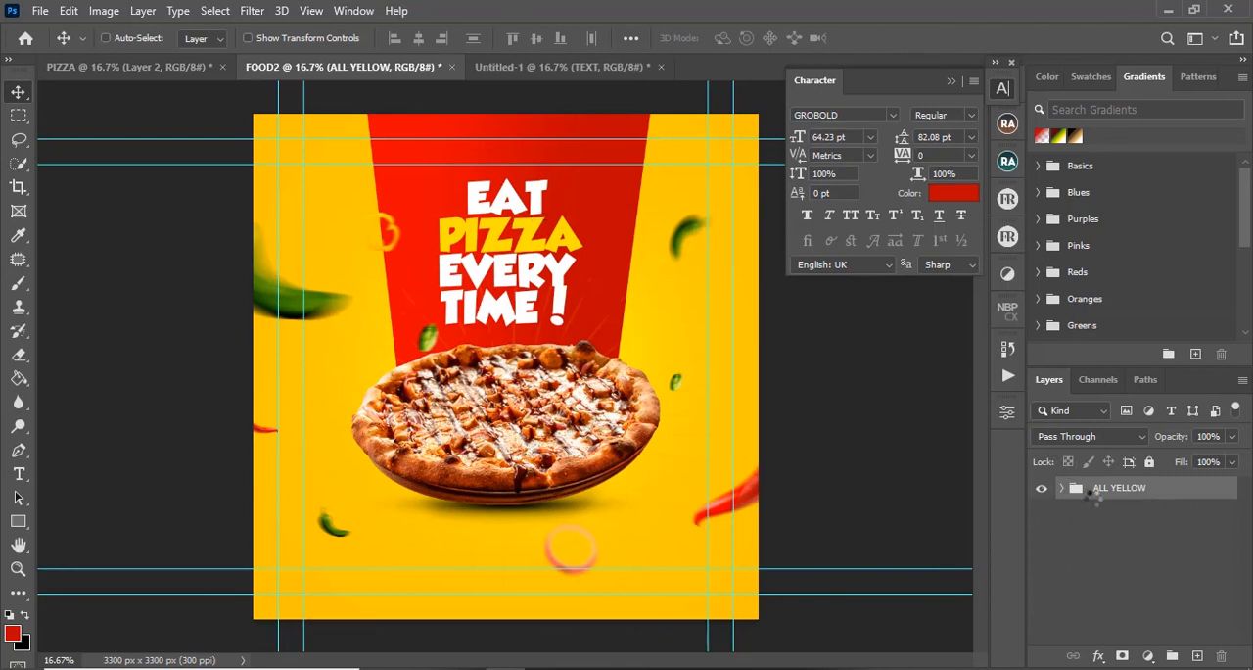
pyautogui.hotkey('ctrl', 'shift', 'alt', 'n')
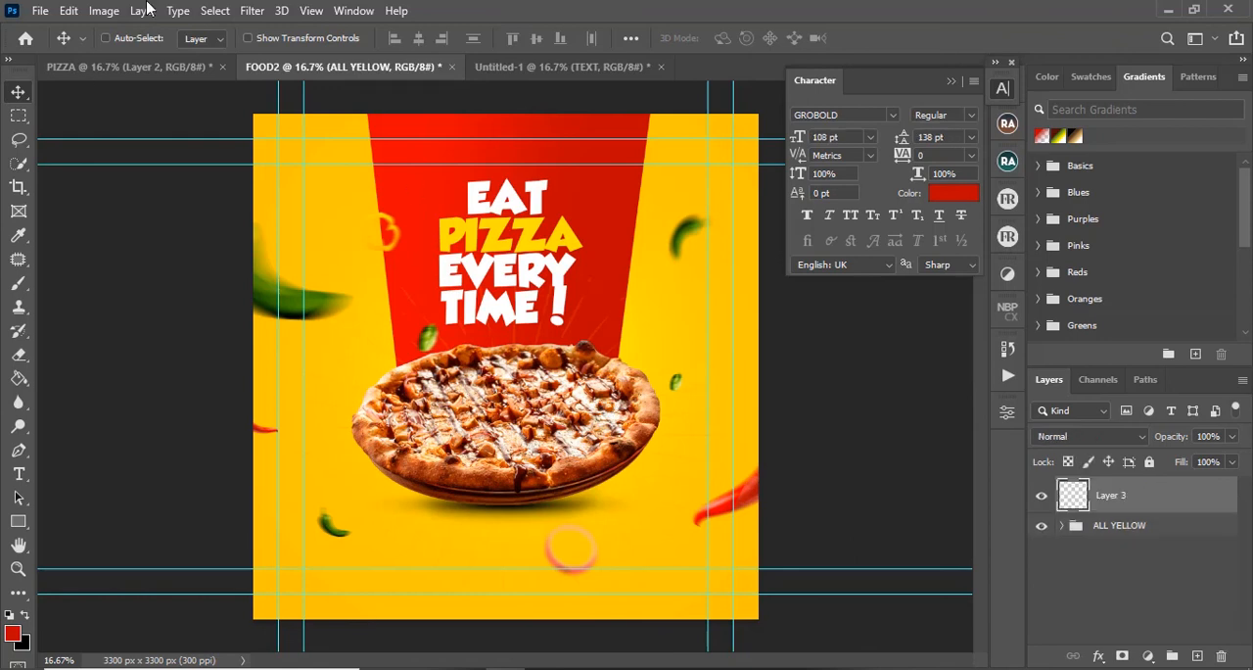
pyautogui.hotkey('ctrl', 'shift', 'alt', 'e')
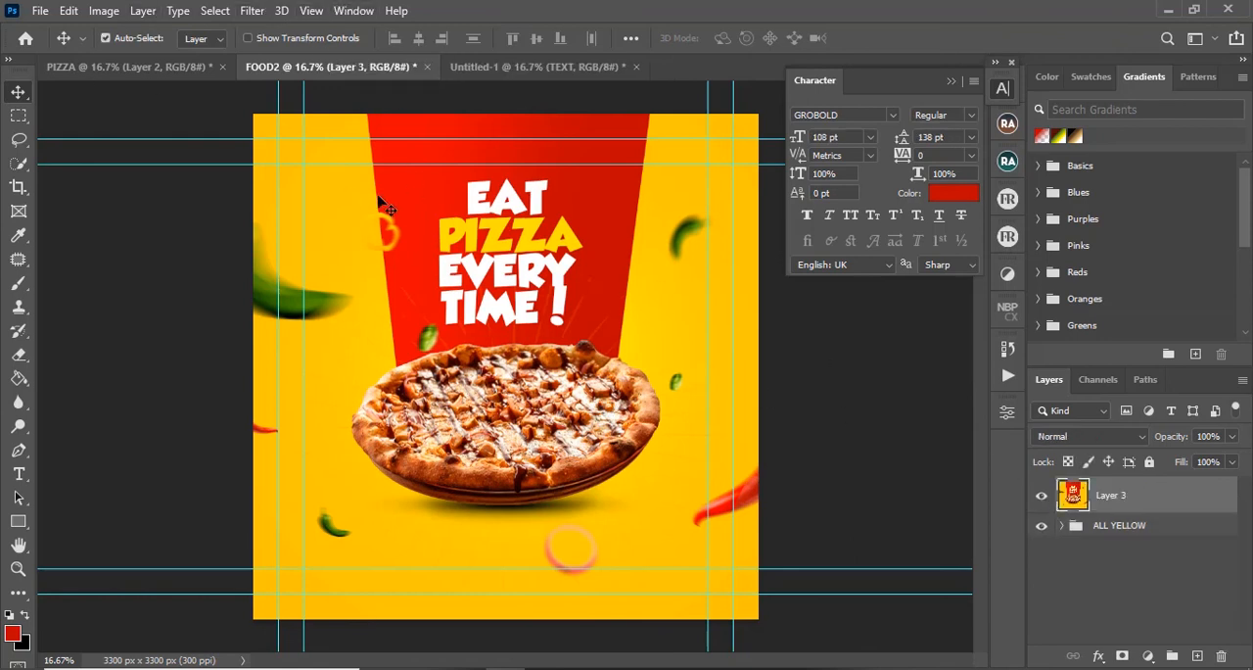
# Step: Apply a Camera Raw filter with Vignetting at -7 to the merged layer in FOOD2
pyautogui.click(253, 12)
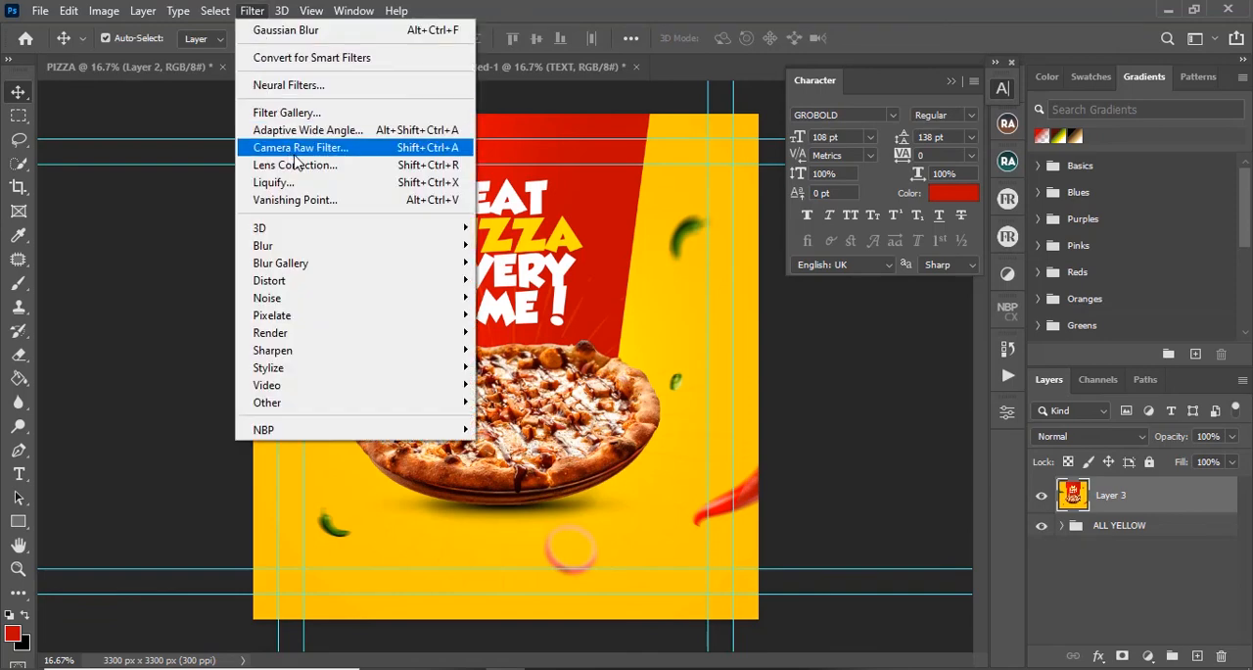
pyautogui.click(295, 149)
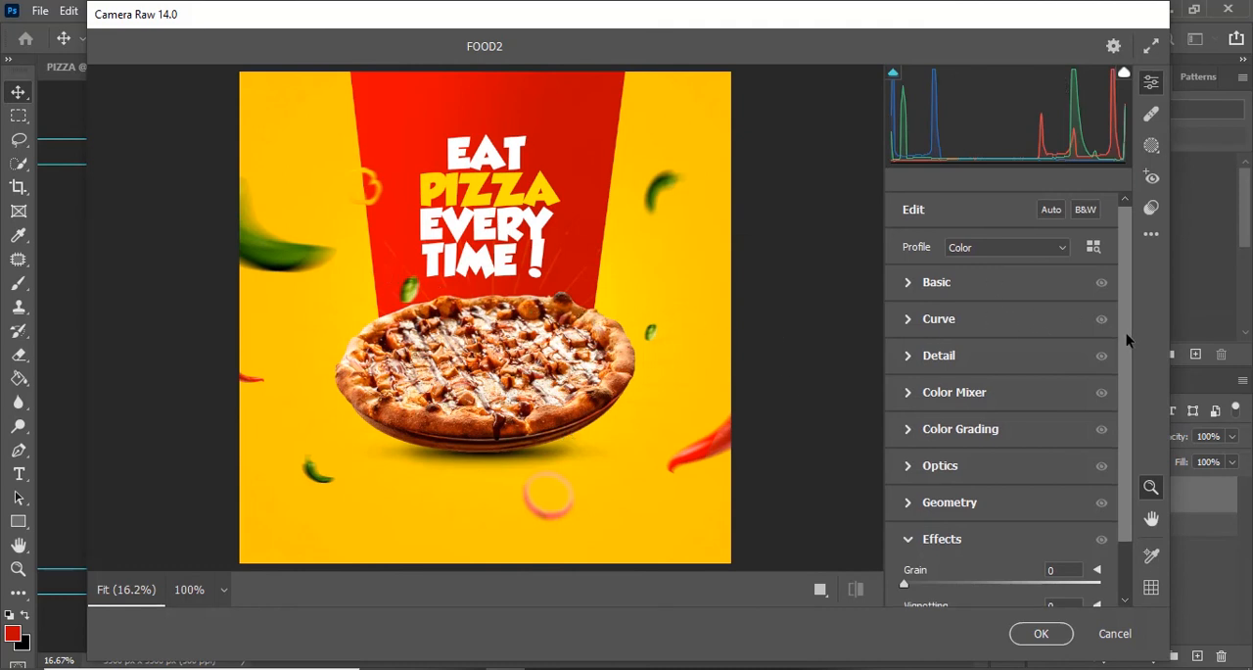
pyautogui.scroll(-2, 1125, 333)
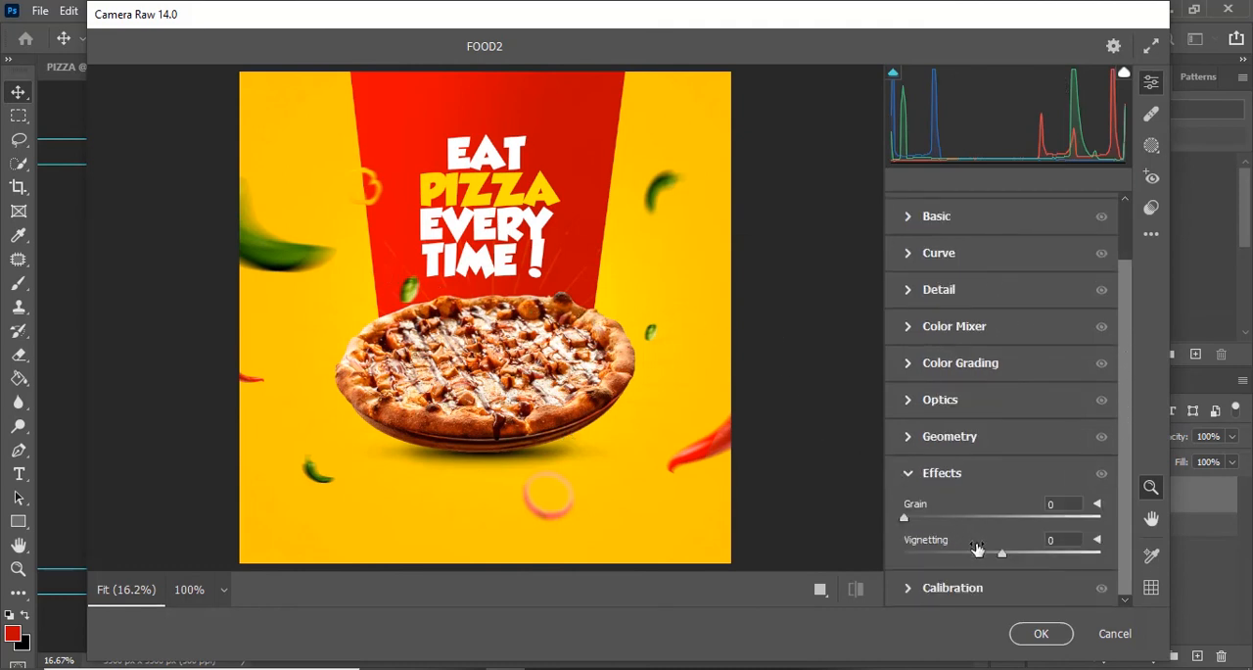
pyautogui.moveTo(1001, 555); pyautogui.dragTo(985, 555)
pyautogui.moveTo(986, 555); pyautogui.dragTo(991, 555)
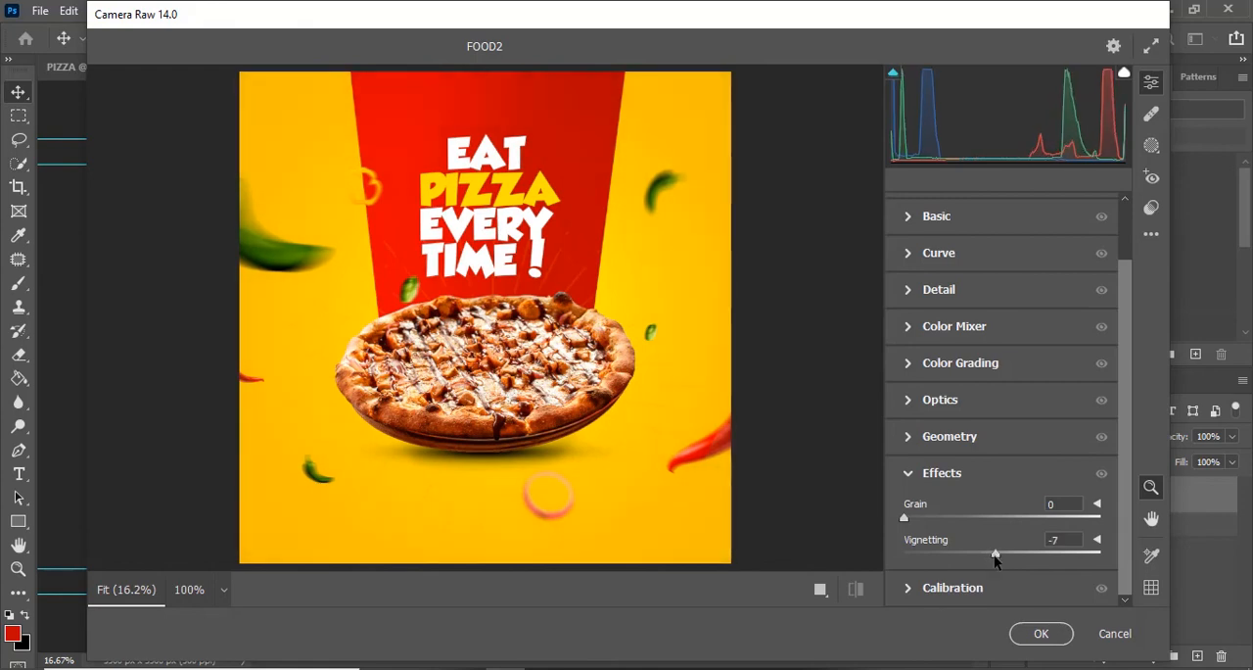
pyautogui.click(1065, 633)
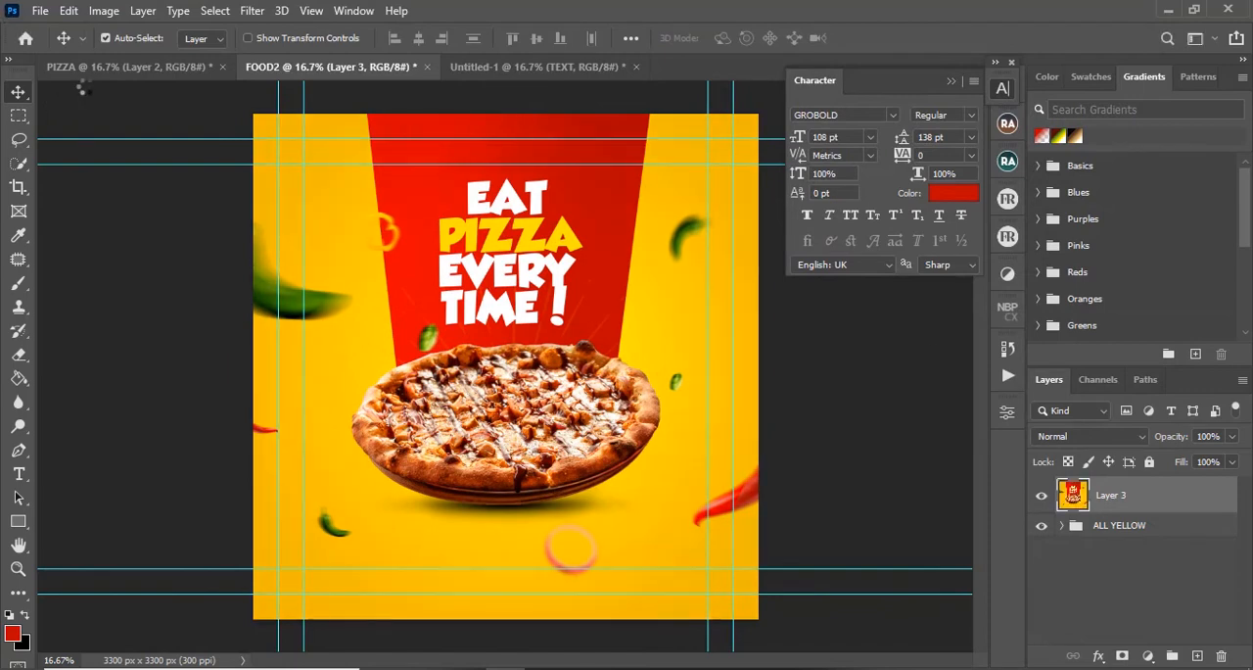
# Step: Reapply the last Camera Raw filter to the merged layer in the PIZZA document
pyautogui.click(116, 69)
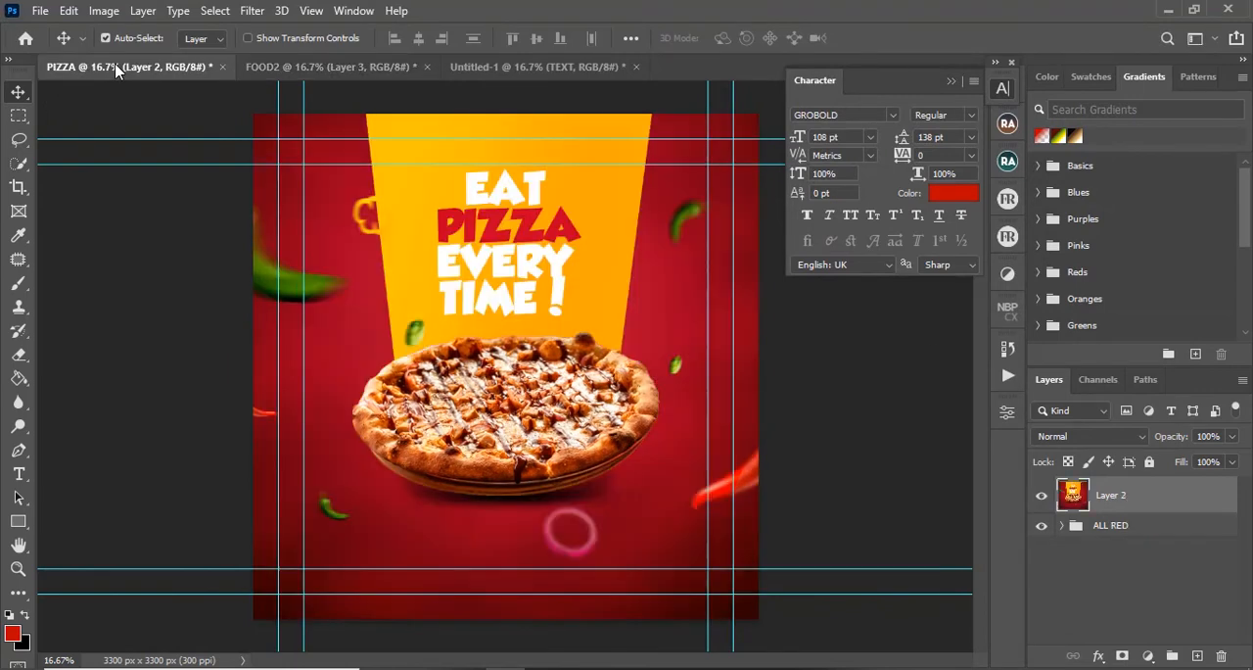
pyautogui.click(252, 11)
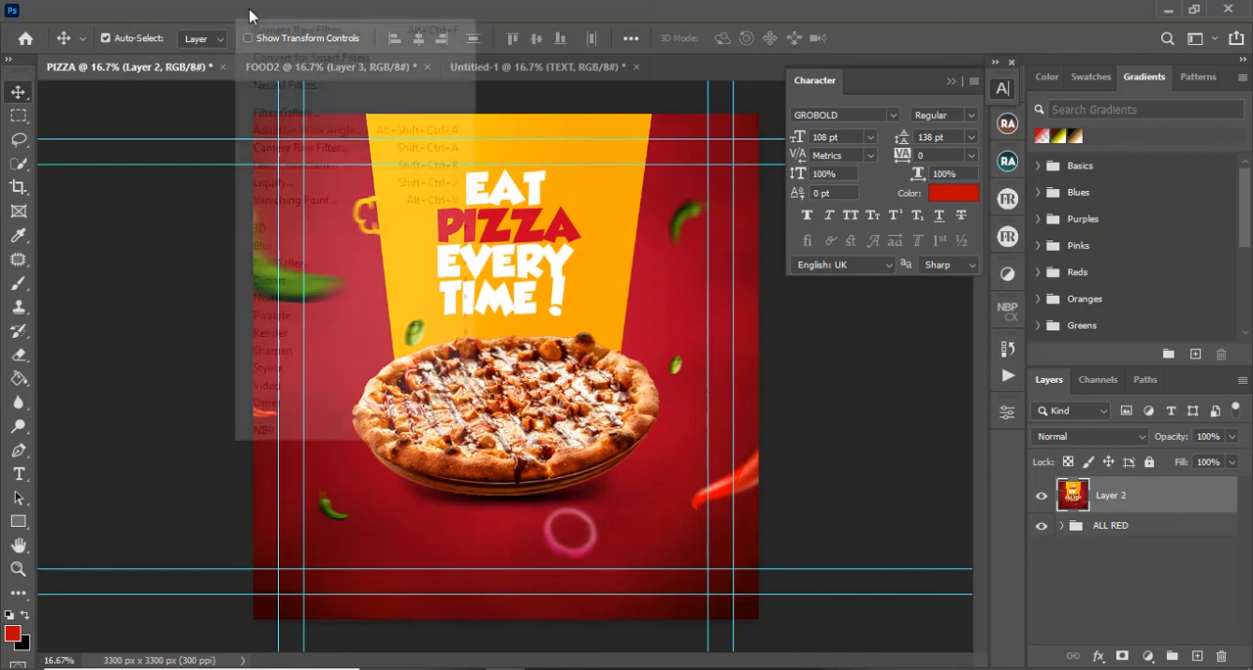
pyautogui.click(299, 32)
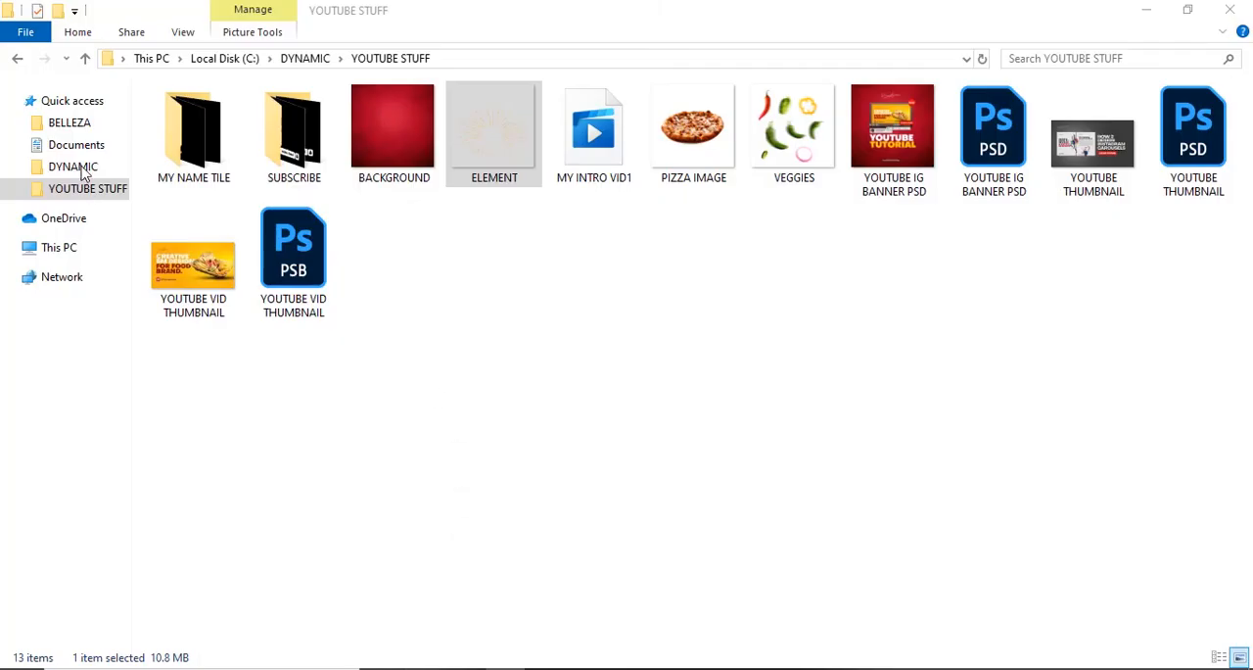
pyautogui.click(53, 261)
pyautogui.click(11, 249)
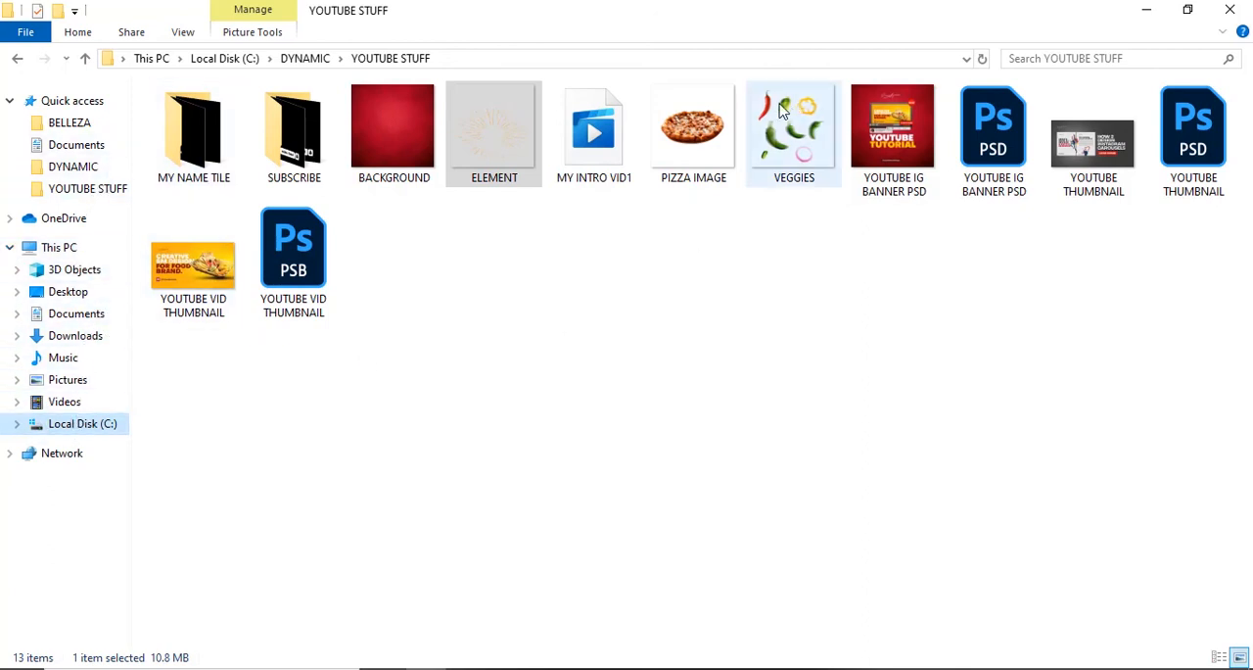
pyautogui.click(1145, 20)
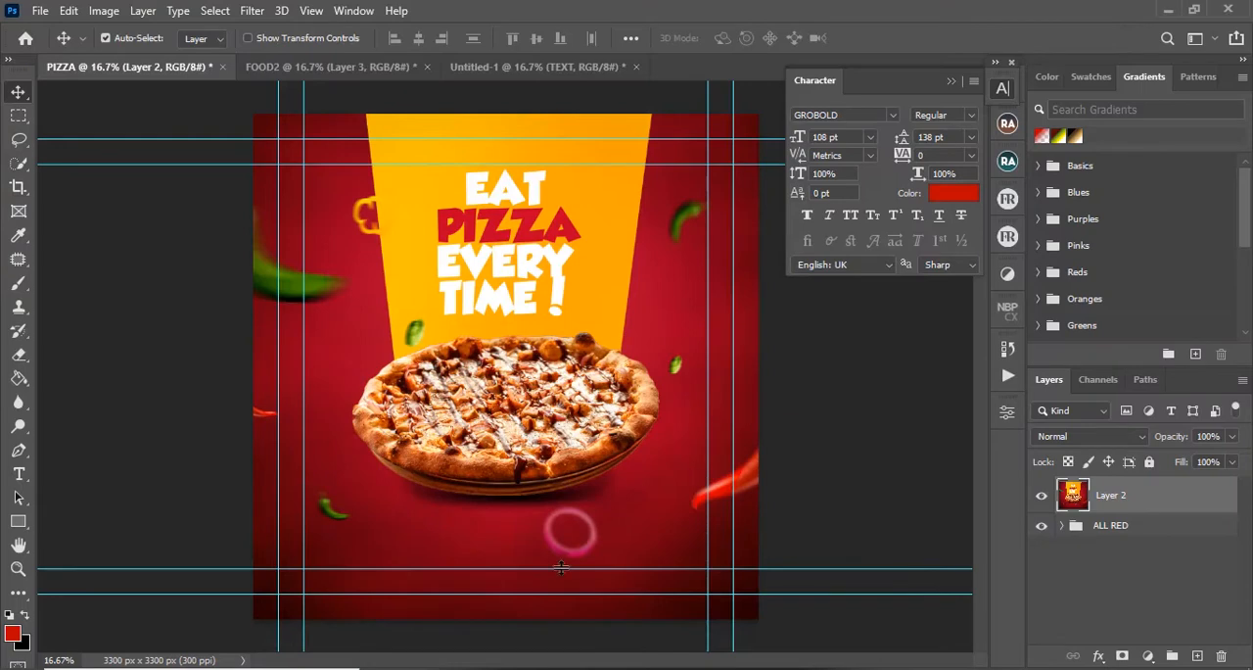
# Step: Add a text line below the pizza in PIZZA reading "Designed by" followed by the designer's name
pyautogui.press('t')
pyautogui.click(398, 545)
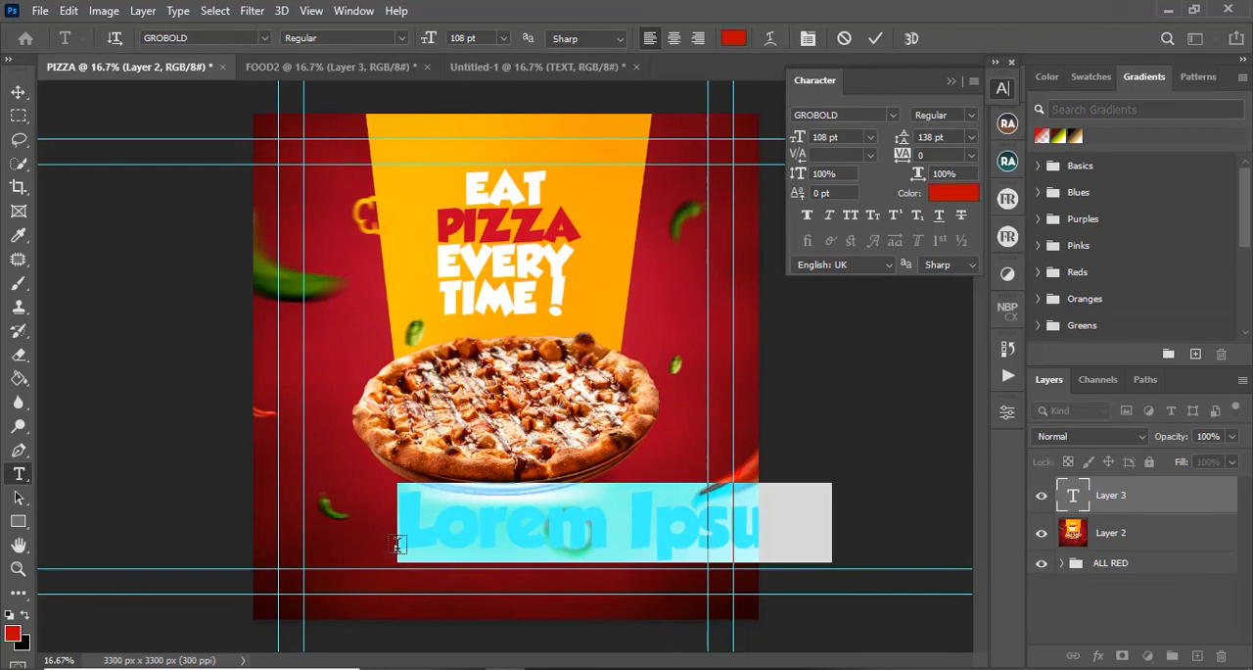
pyautogui.write('Designed')
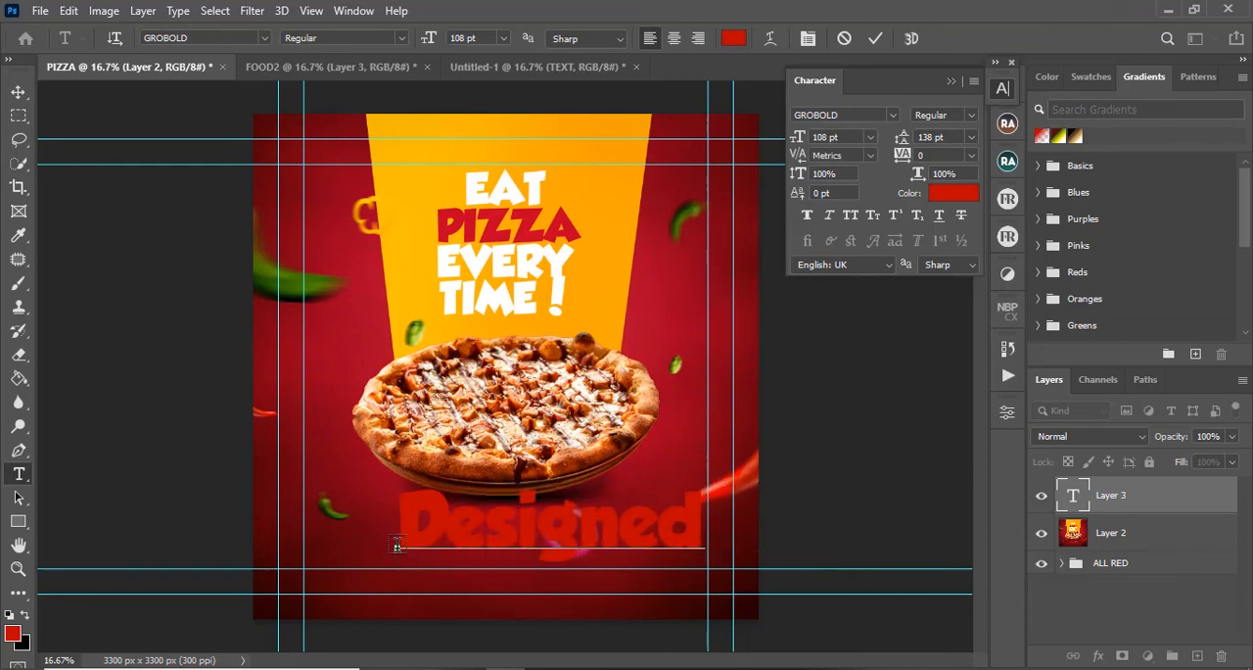
pyautogui.write(' b')
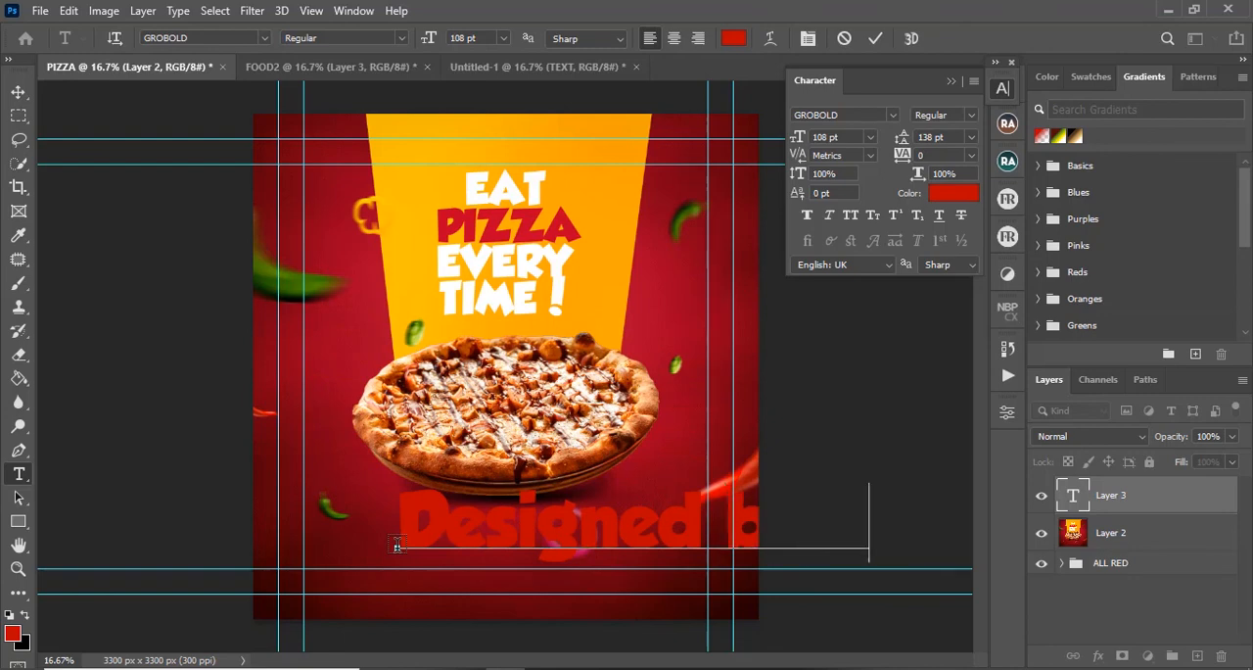
pyautogui.write('yan')
# Step: Set the whole credit line to the Objective Regular font at 17 pt
pyautogui.hotkey('ctrl', 'a')
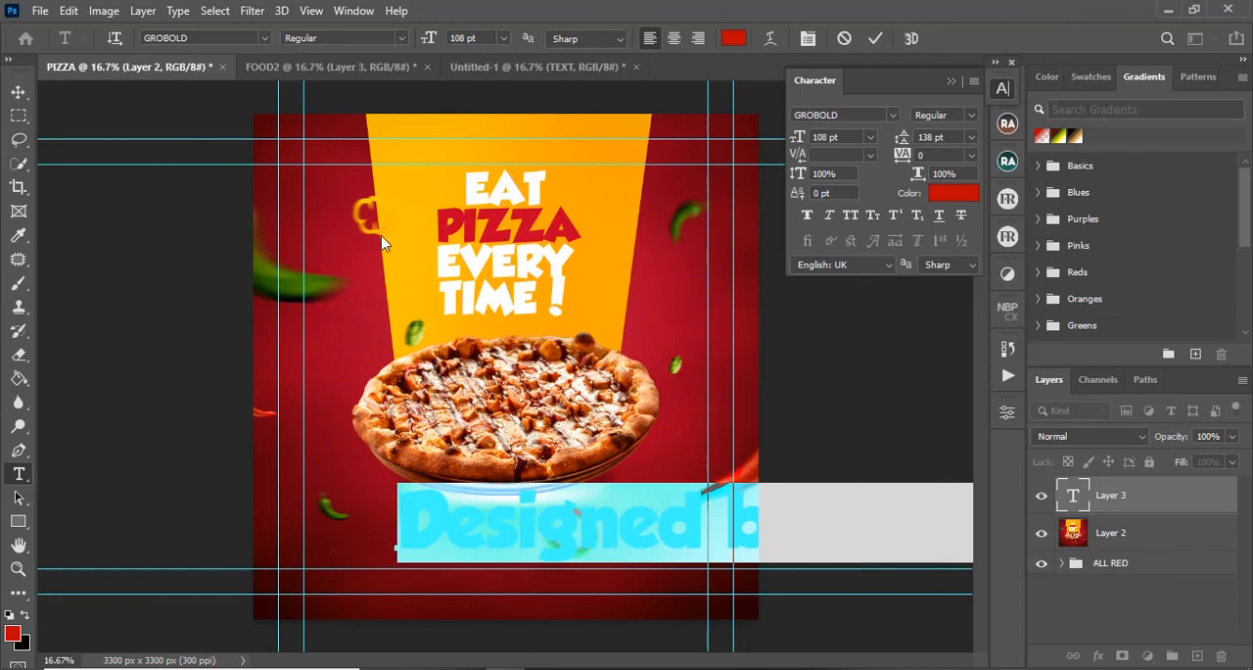
pyautogui.click(239, 37)
pyautogui.write('o')
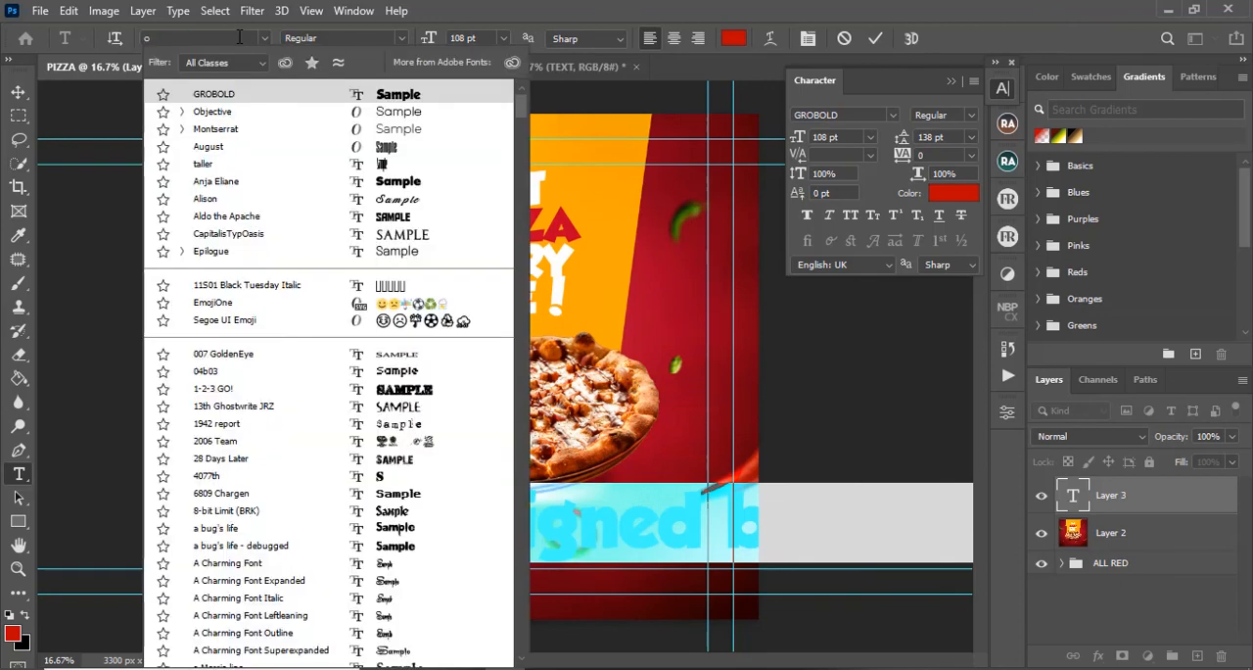
pyautogui.write('bjective')
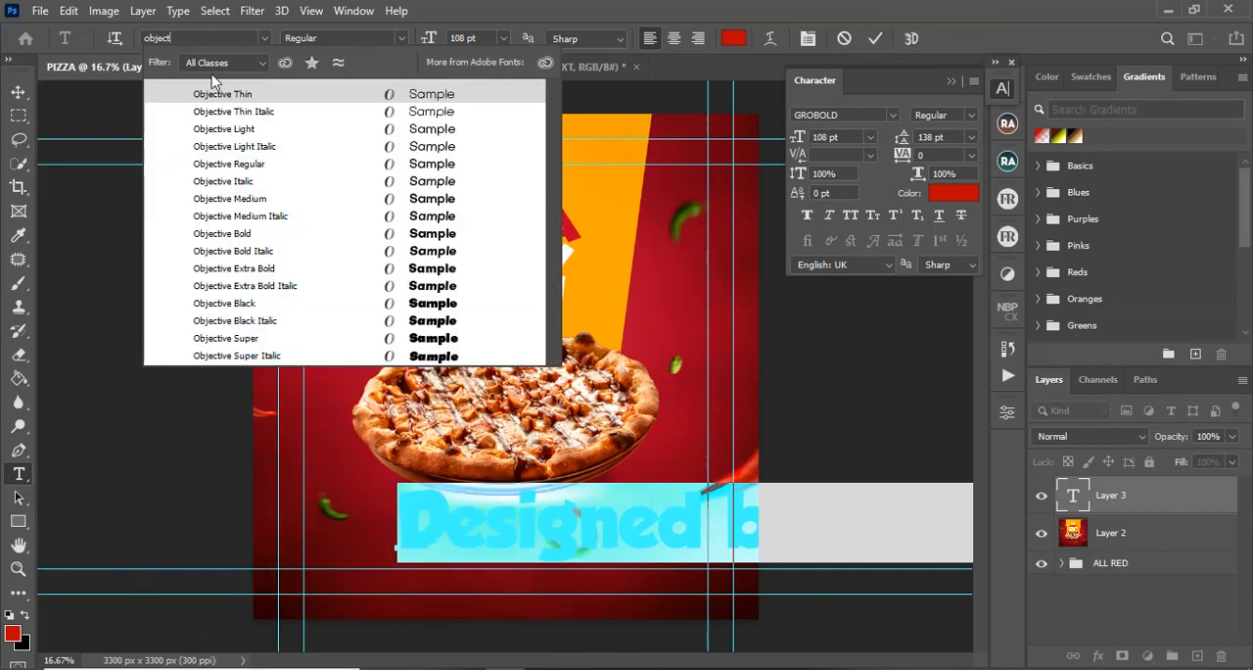
pyautogui.click(421, 164)
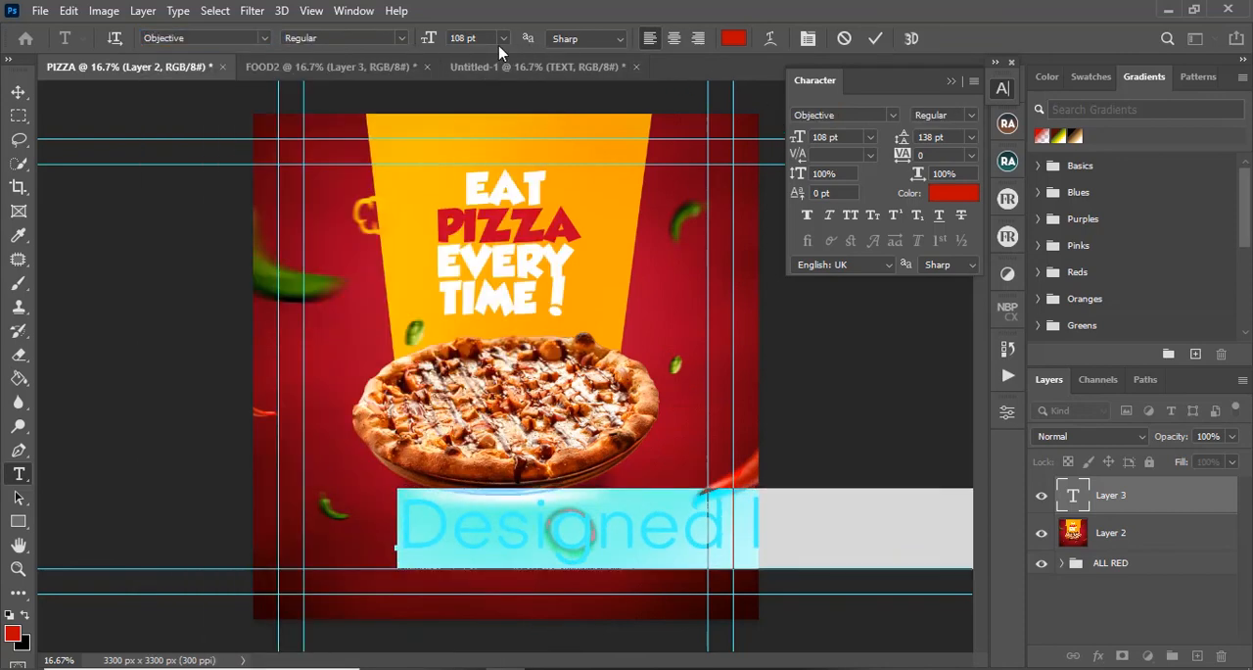
pyautogui.moveTo(431, 41); pyautogui.dragTo(346, 42)
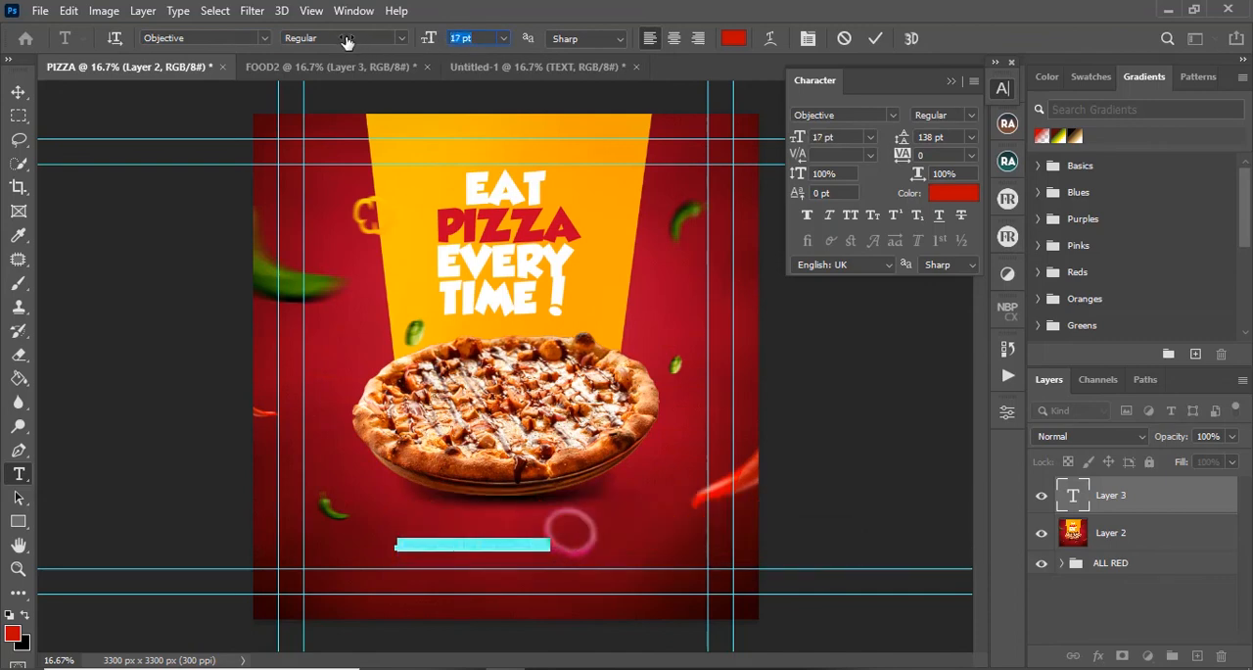
# Step: Recolour the credit line white (fefefe) and commit the text
pyautogui.click(733, 38)
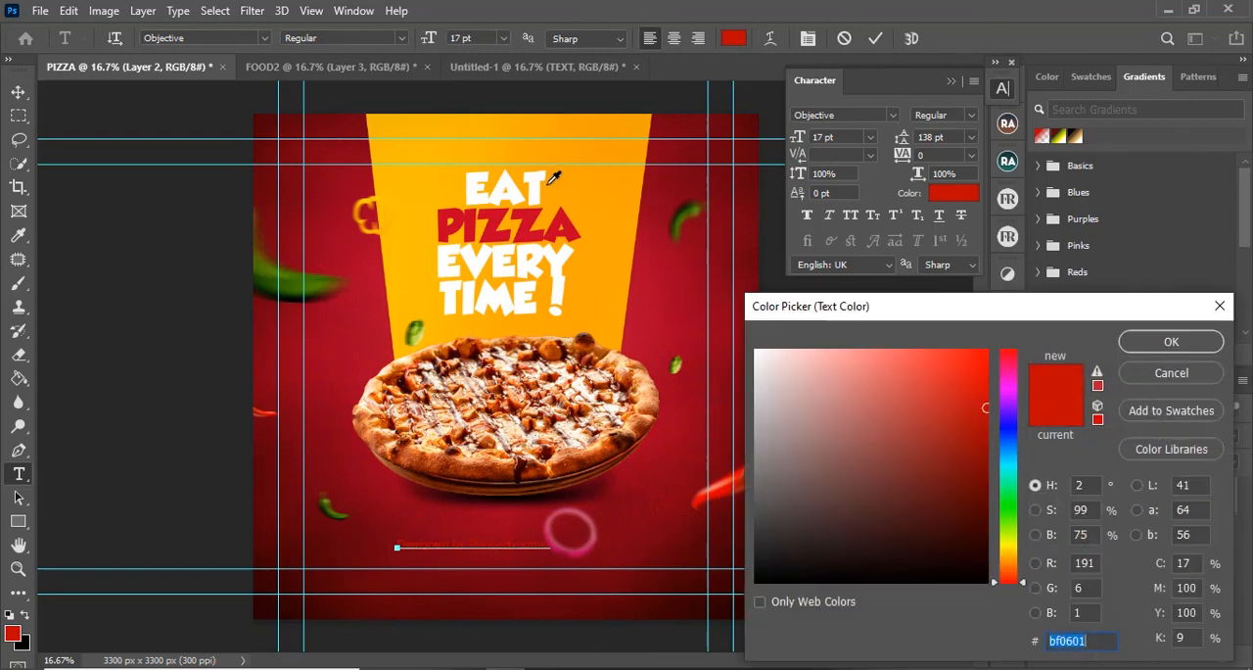
pyautogui.write('fefefe')
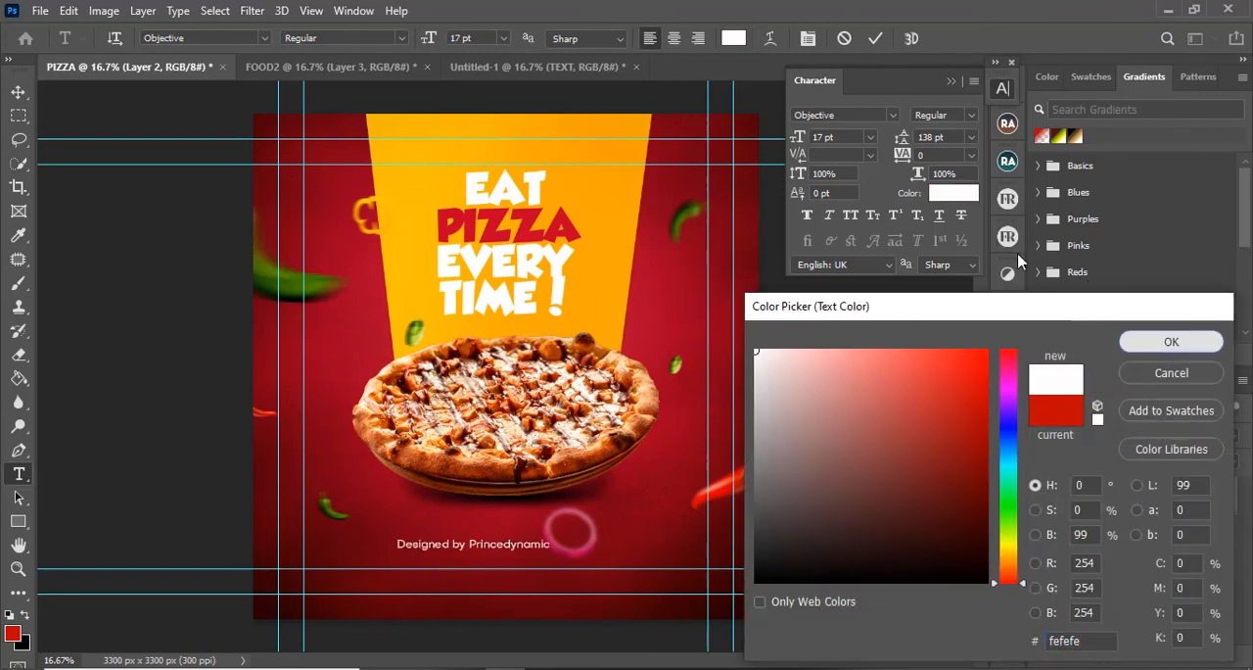
pyautogui.press('Return')
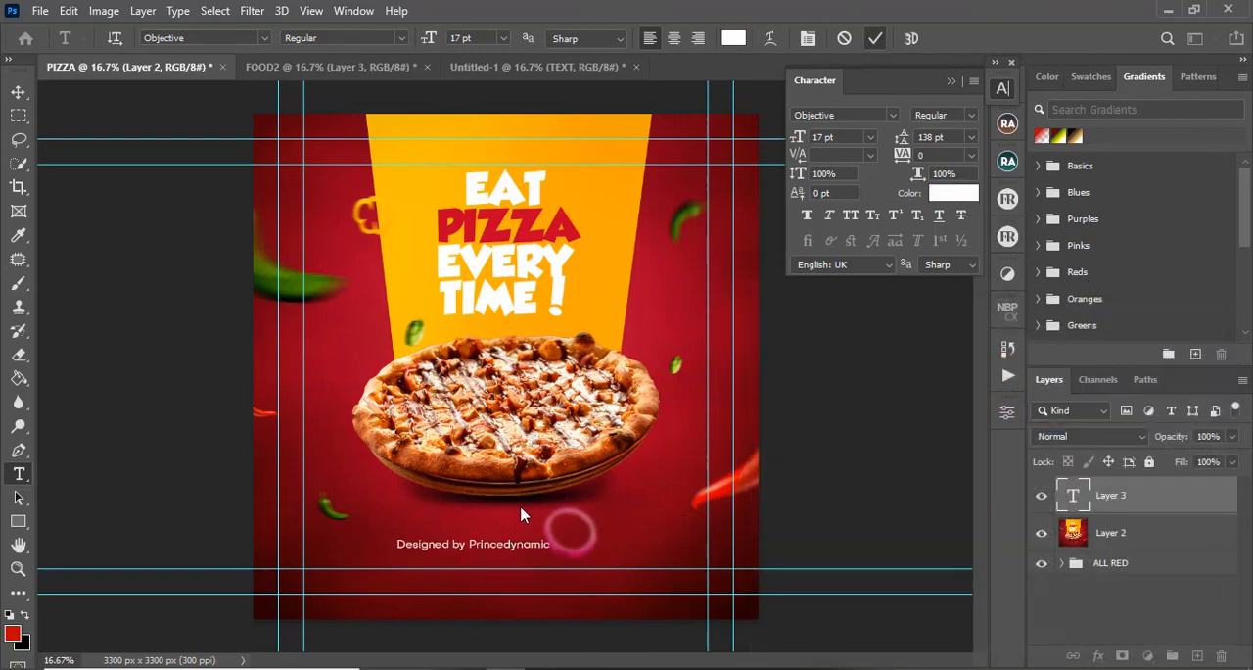
pyautogui.hotkey('ctrl', 'Return')
# Step: Move the credit line down between the two lower horizontal guides, roughly centred beneath the pizza
pyautogui.press('v')
pyautogui.doubleClick(516, 556)
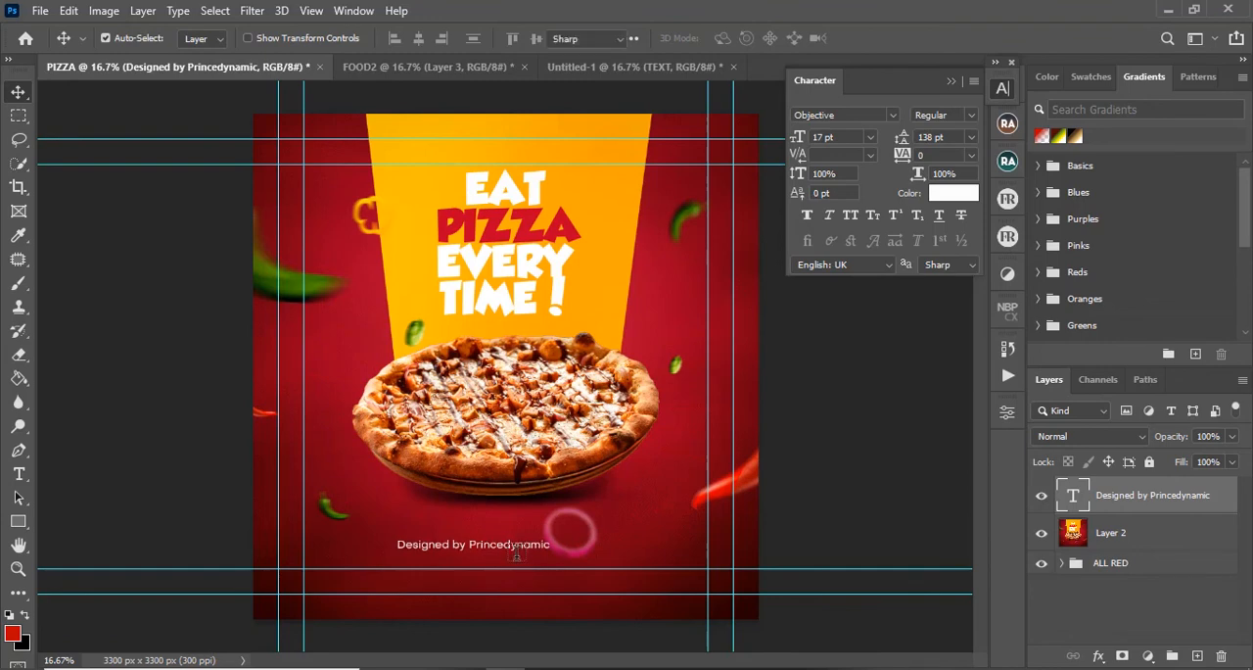
pyautogui.moveTo(524, 544); pyautogui.dragTo(502, 545)
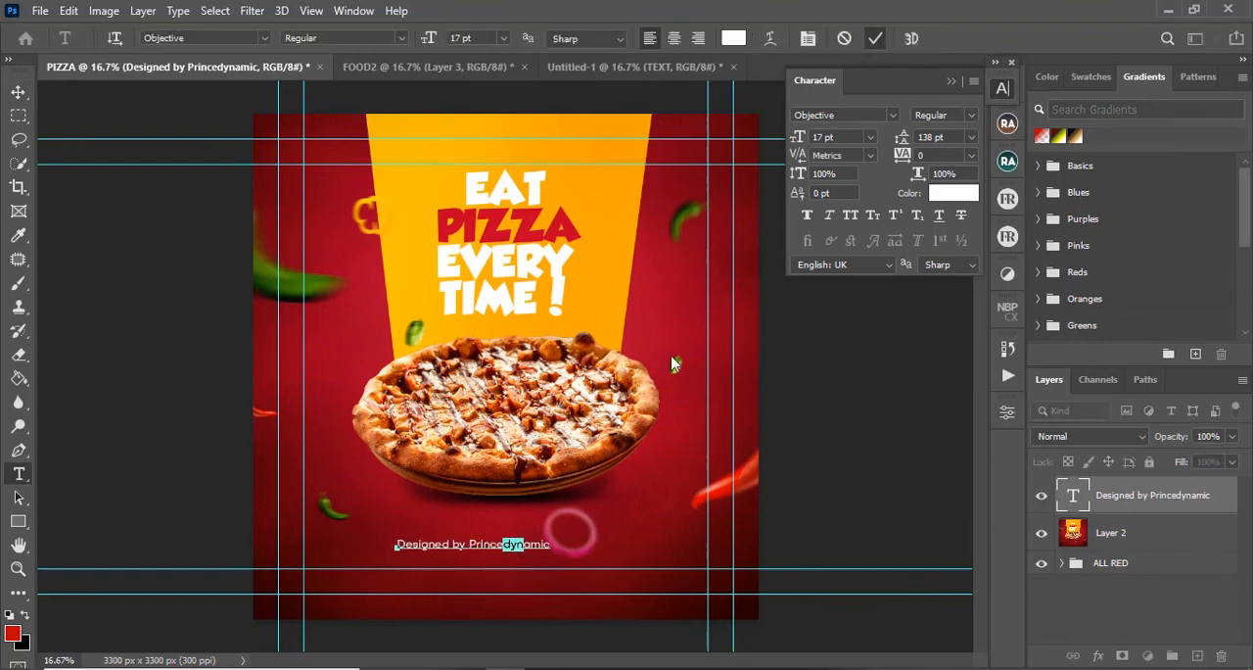
pyautogui.click(874, 38)
pyautogui.press('v')
pyautogui.moveTo(510, 553); pyautogui.dragTo(542, 580)
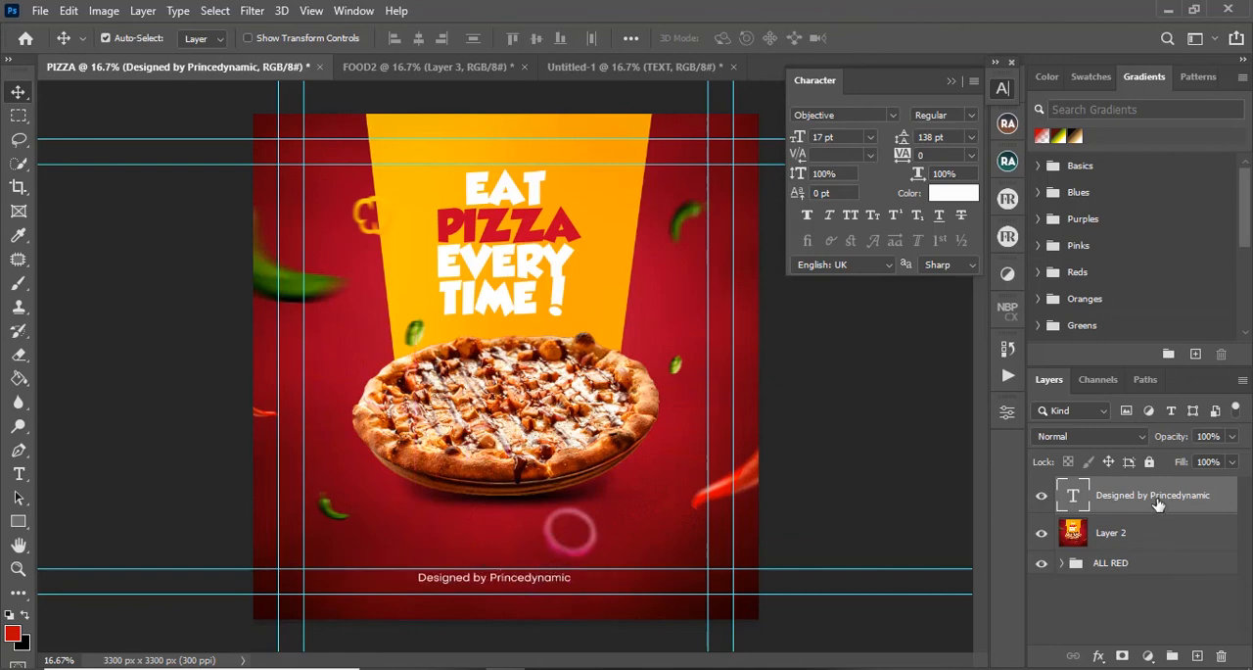
# Step: Copy the credit text layer into the lower area of FOOD2 and recolour it black (000000)
pyautogui.moveTo(1158, 501); pyautogui.dragTo(532, 576)
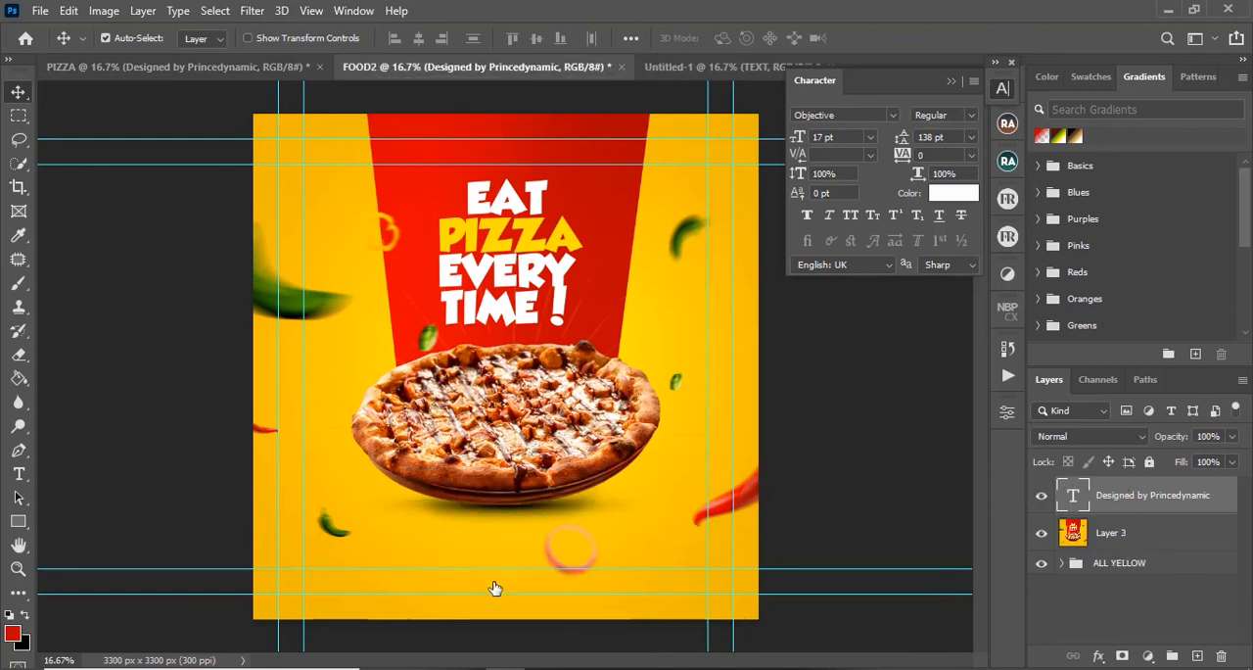
pyautogui.press('t')
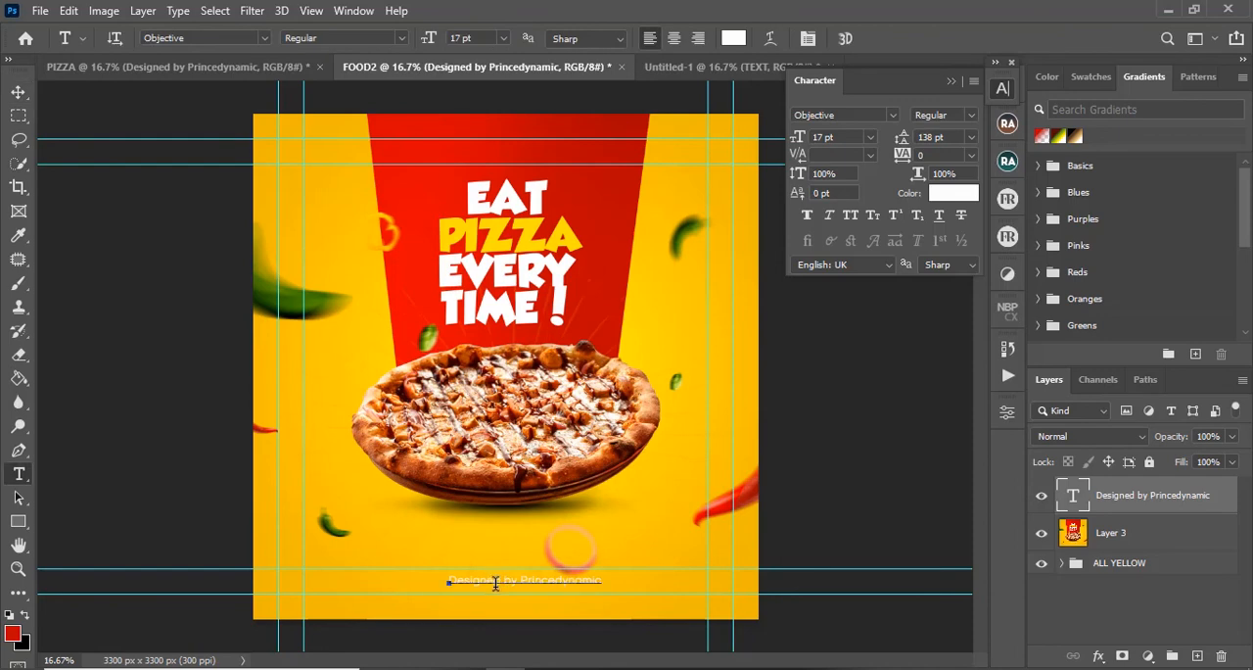
pyautogui.click(495, 584)
pyautogui.hotkey('ctrl', 'a')
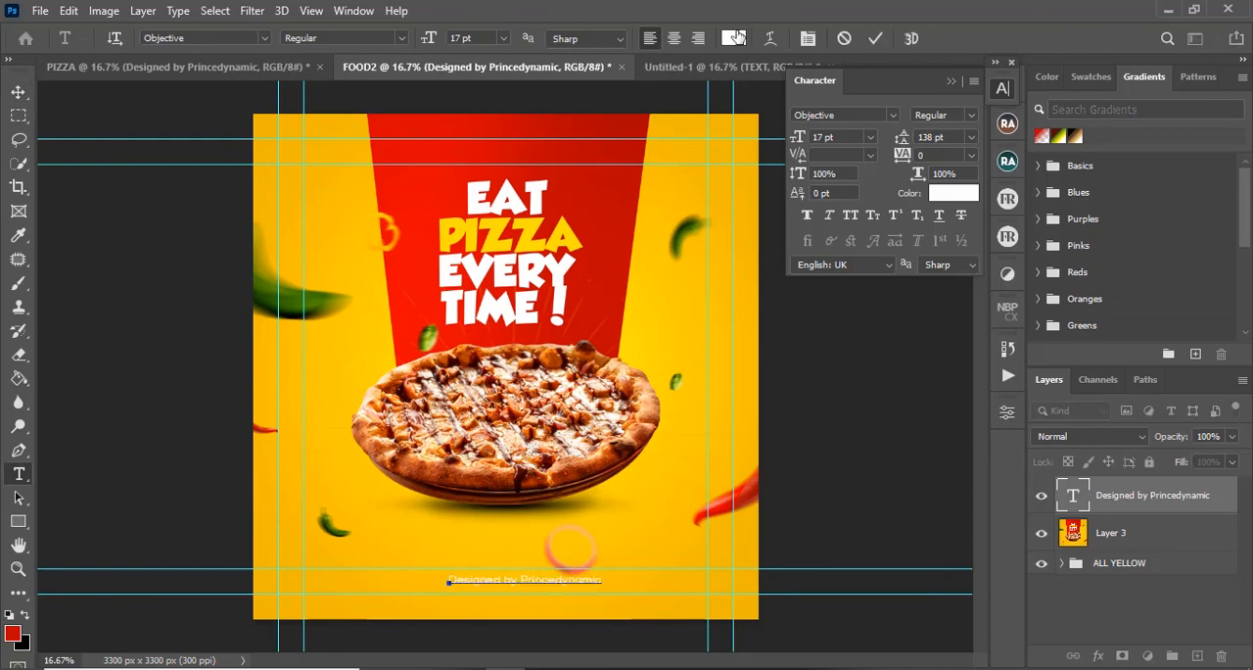
pyautogui.click(738, 38)
pyautogui.click(583, 145)
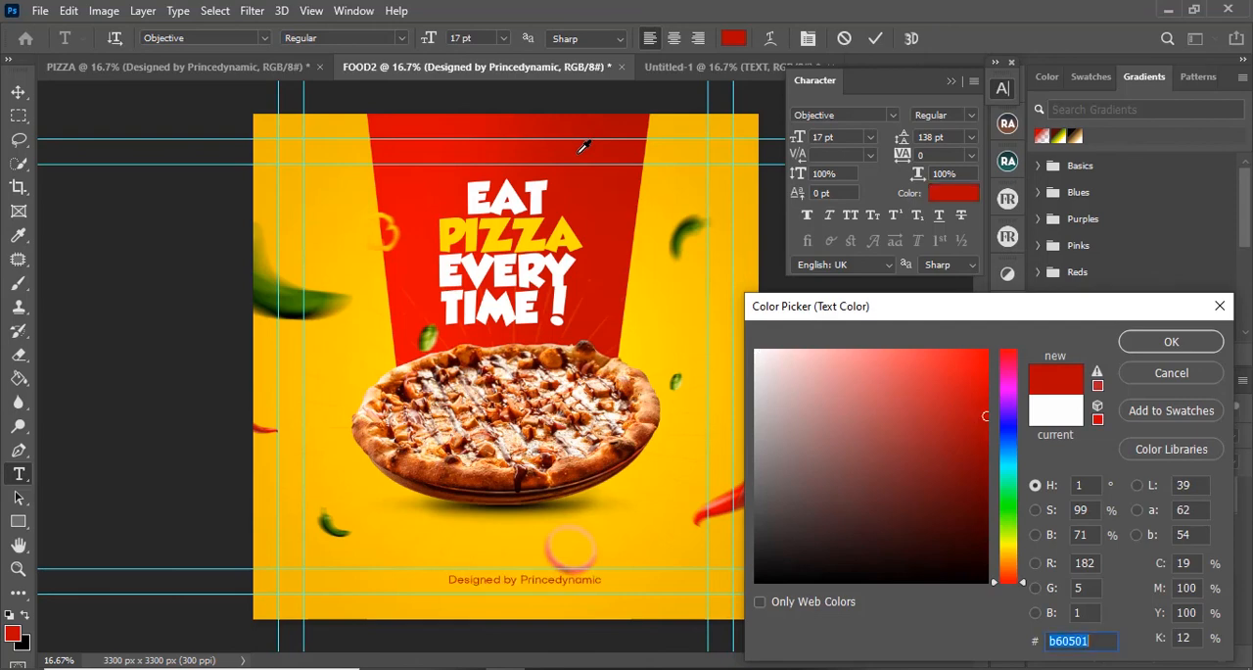
pyautogui.click(554, 195)
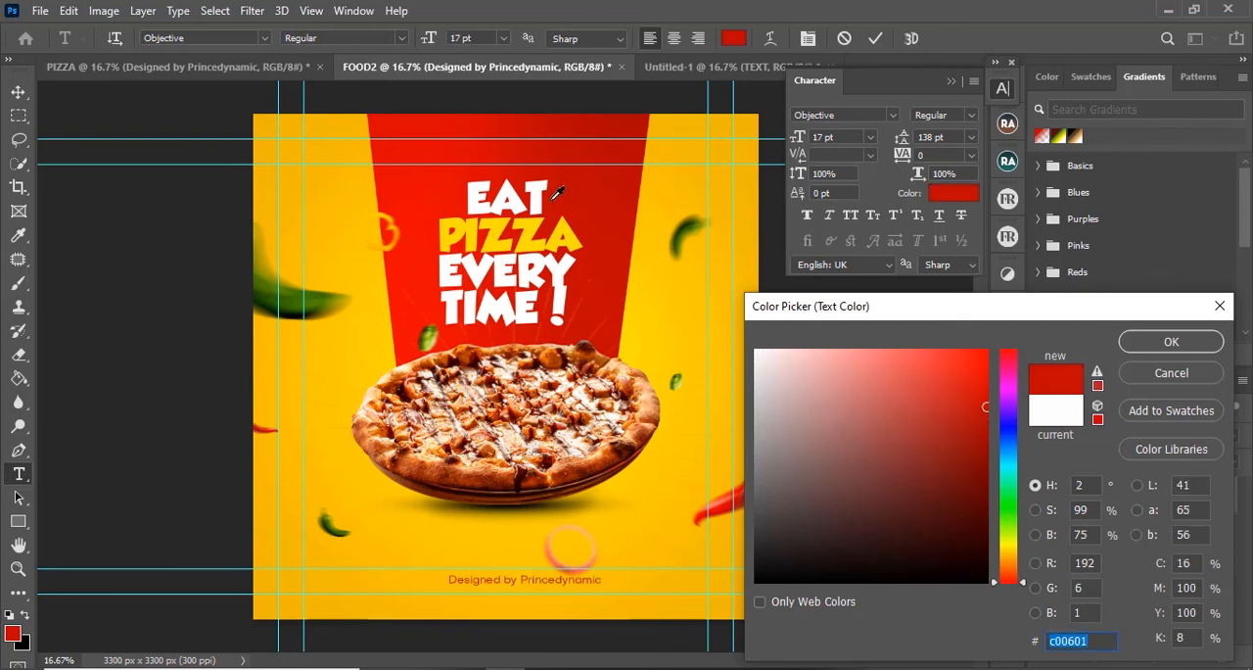
pyautogui.write('000000')
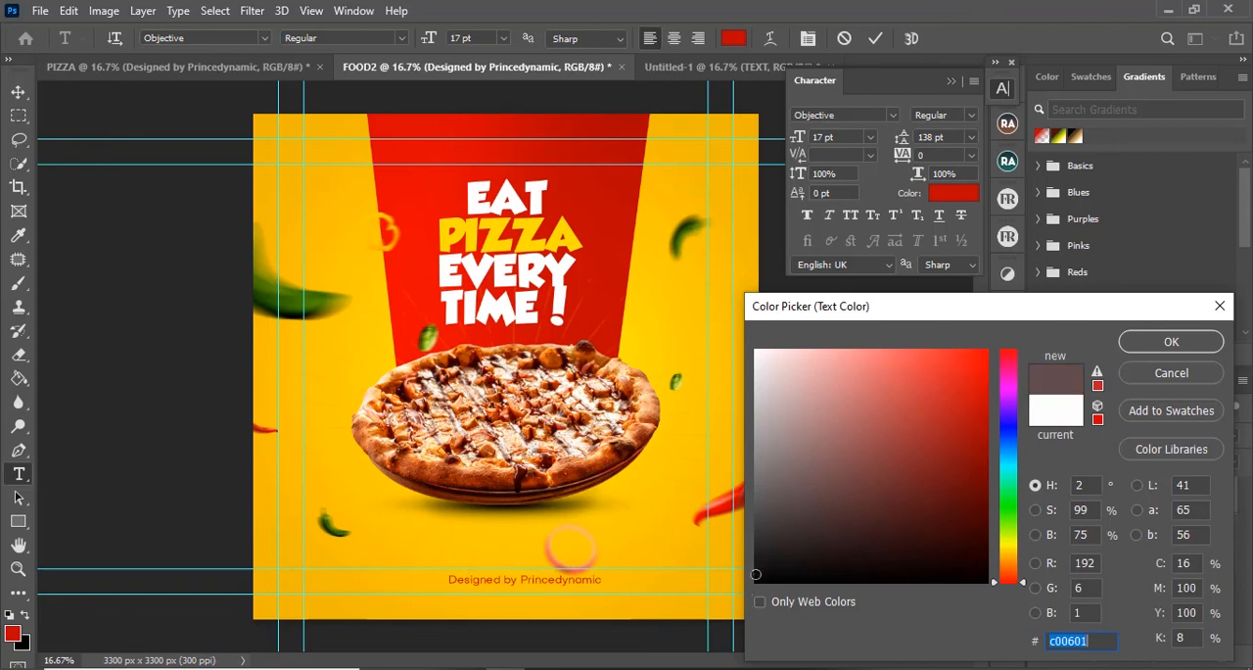
pyautogui.click(1172, 342)
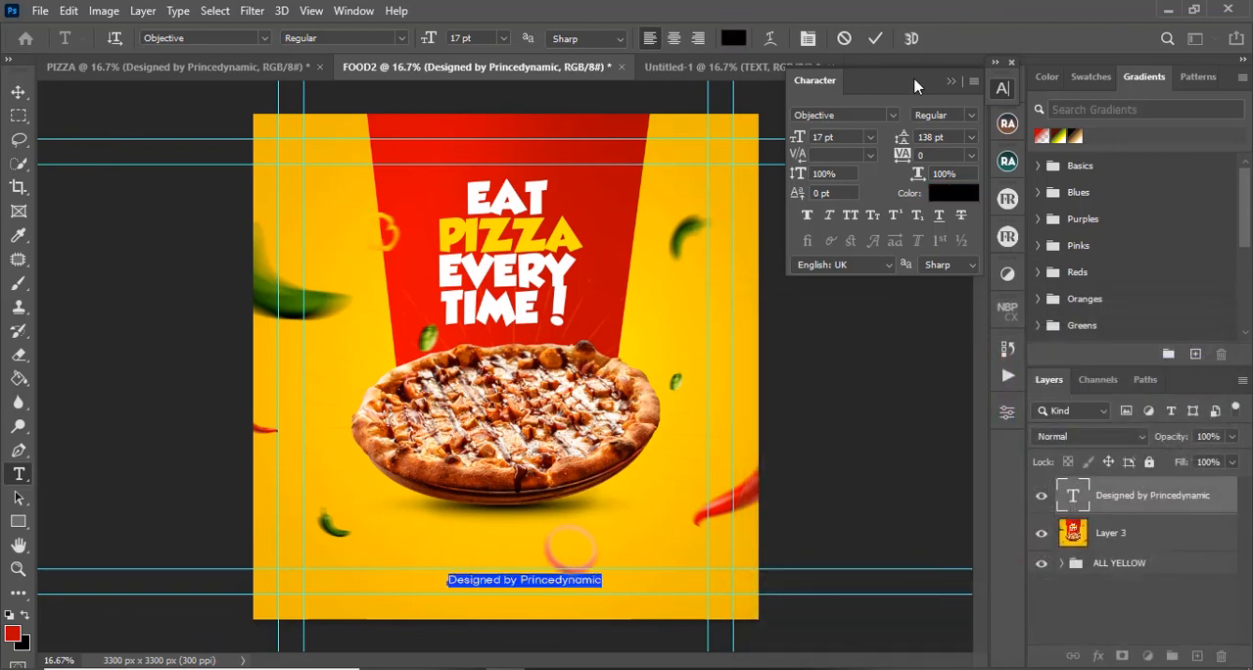
pyautogui.click(877, 38)
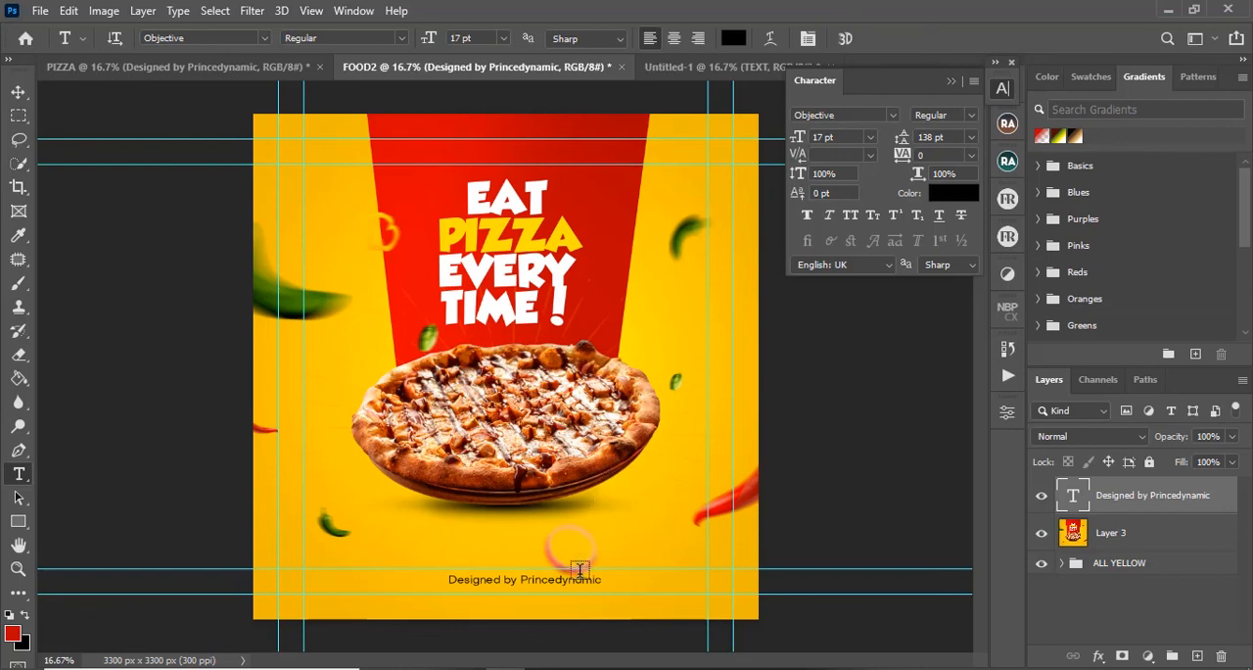
# Step: Centre the credit line between FOOD2's lower guides beneath the pizza and compare the design with PIZZA
pyautogui.press('v')
pyautogui.moveTo(568, 582)
pyautogui.mouseDown()
pyautogui.moveTo(611, 595)
pyautogui.moveTo(591, 587)
pyautogui.mouseUp()
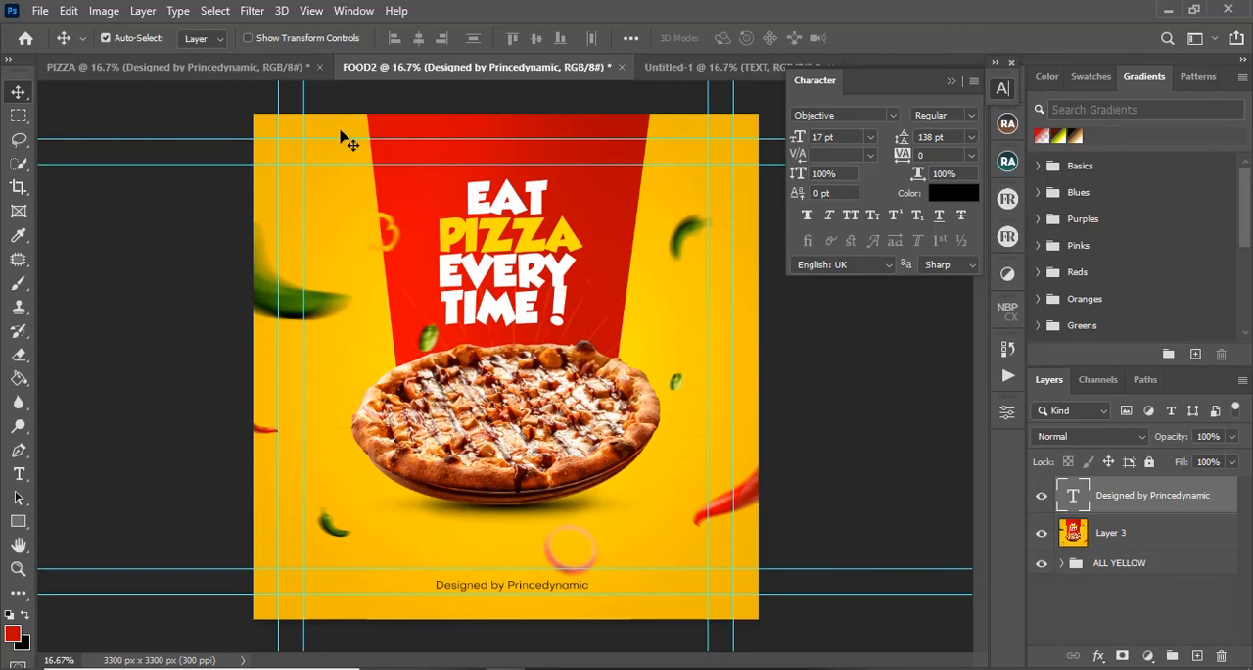
pyautogui.click(177, 68)
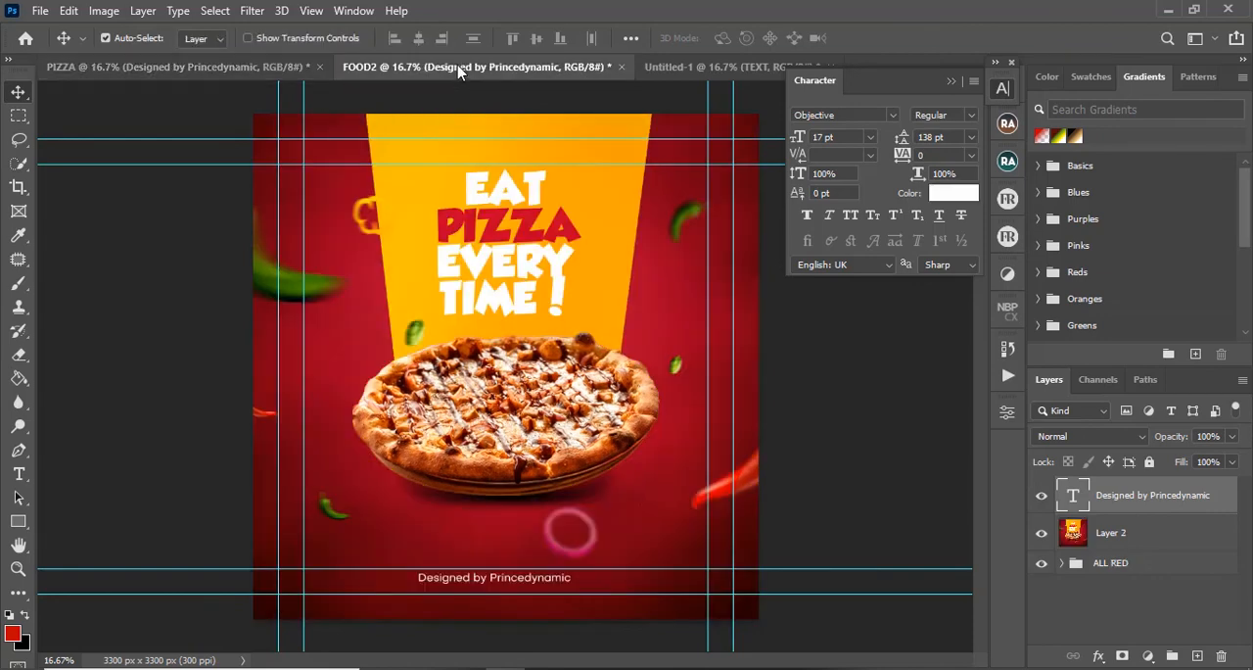
pyautogui.click(460, 68)
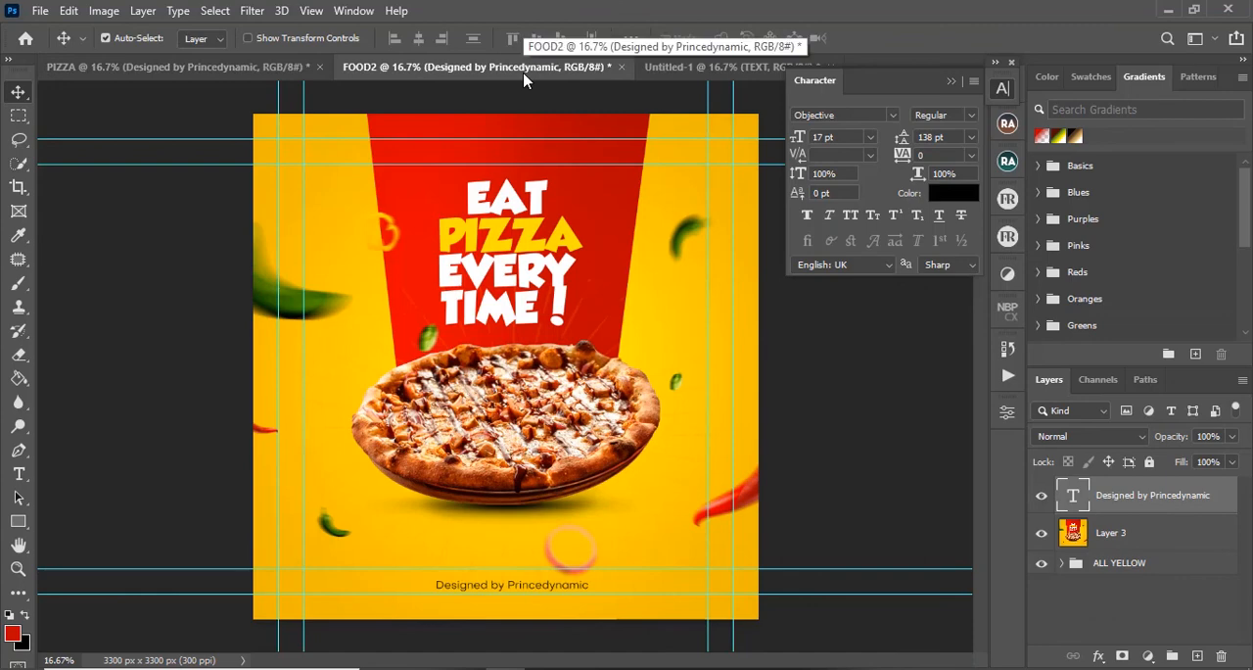